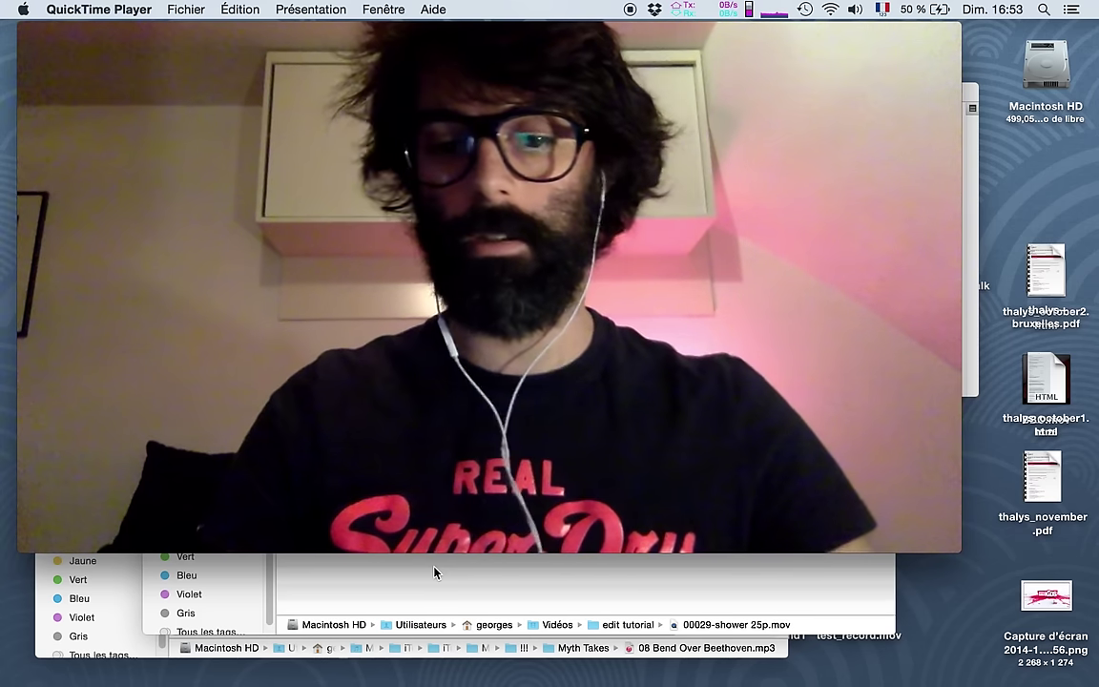
Step: Bring the edit tutorial folder window forward and launch Blender 2.72 from it
{"action": "mouse_move", "coordinate": [611, 534]}
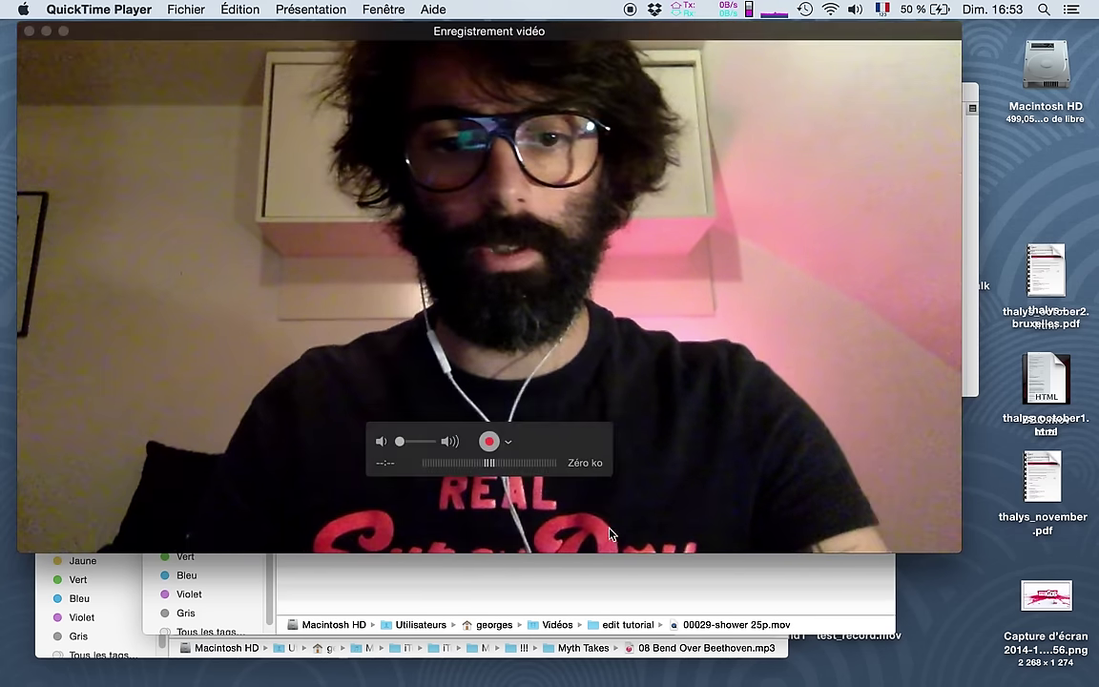
{"action": "left_click", "coordinate": [610, 582]}
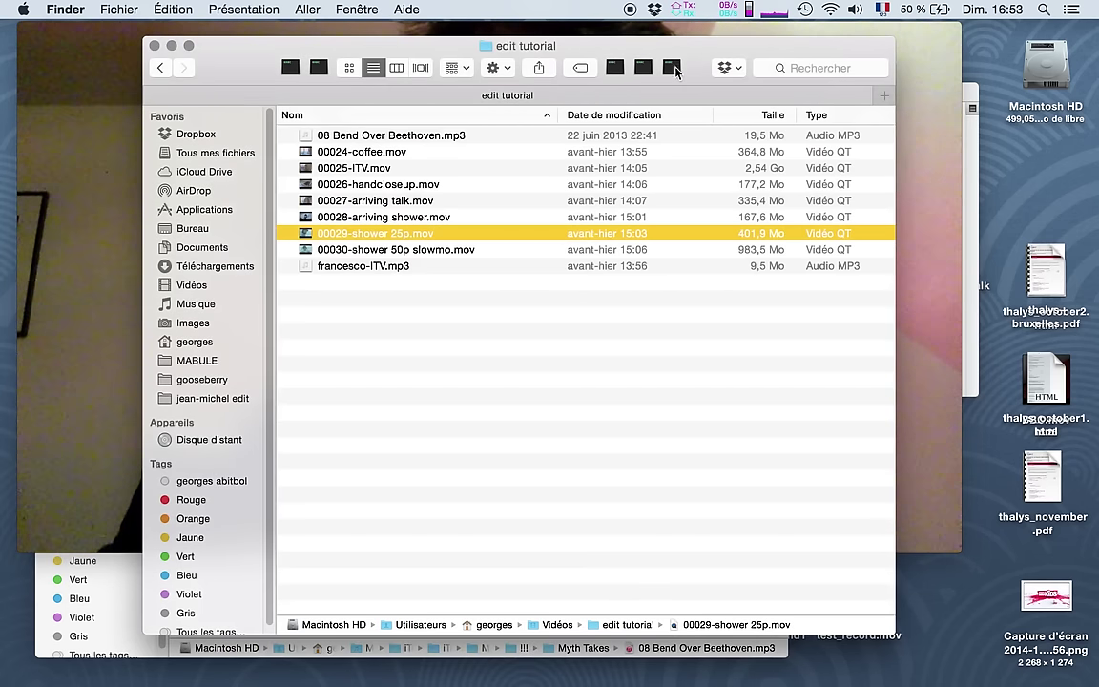
{"action": "left_click", "coordinate": [671, 67]}
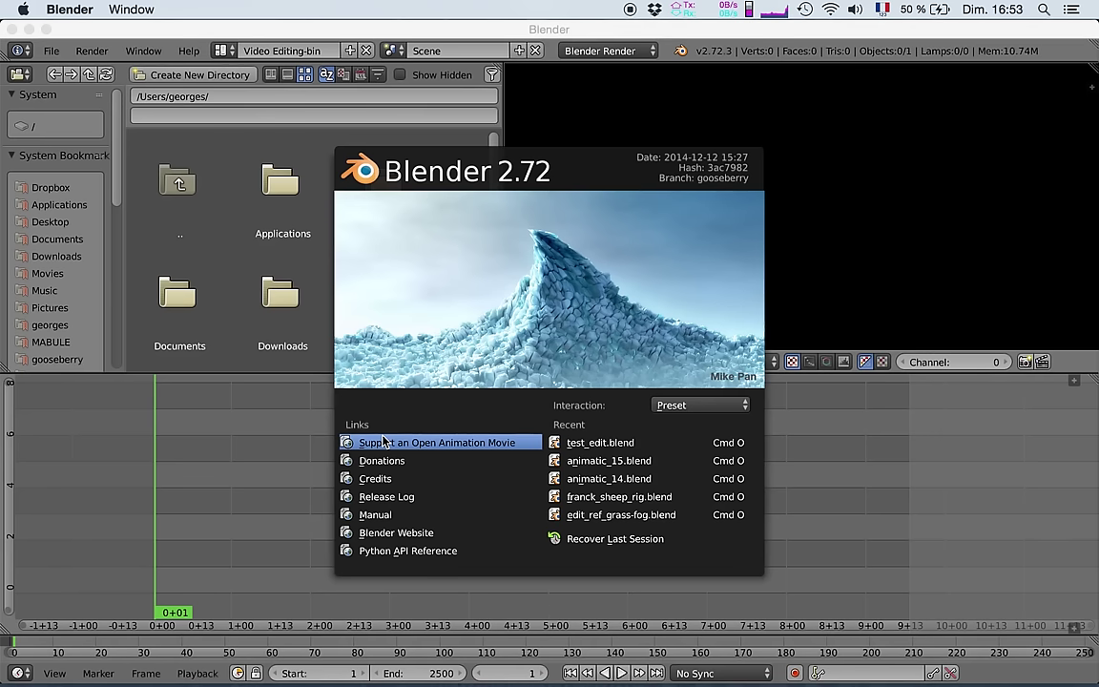
Step: Close the browser window opened from the splash link and dismiss the Blender splash screen
{"action": "left_click", "coordinate": [383, 442]}
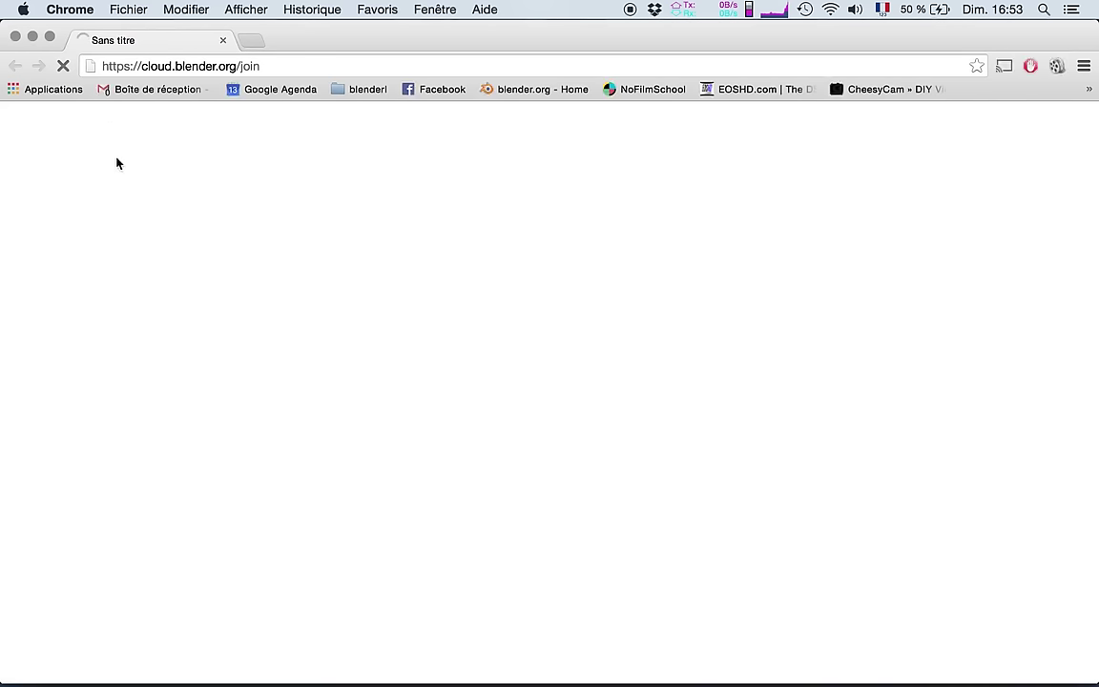
{"action": "key", "text": "super+q"}
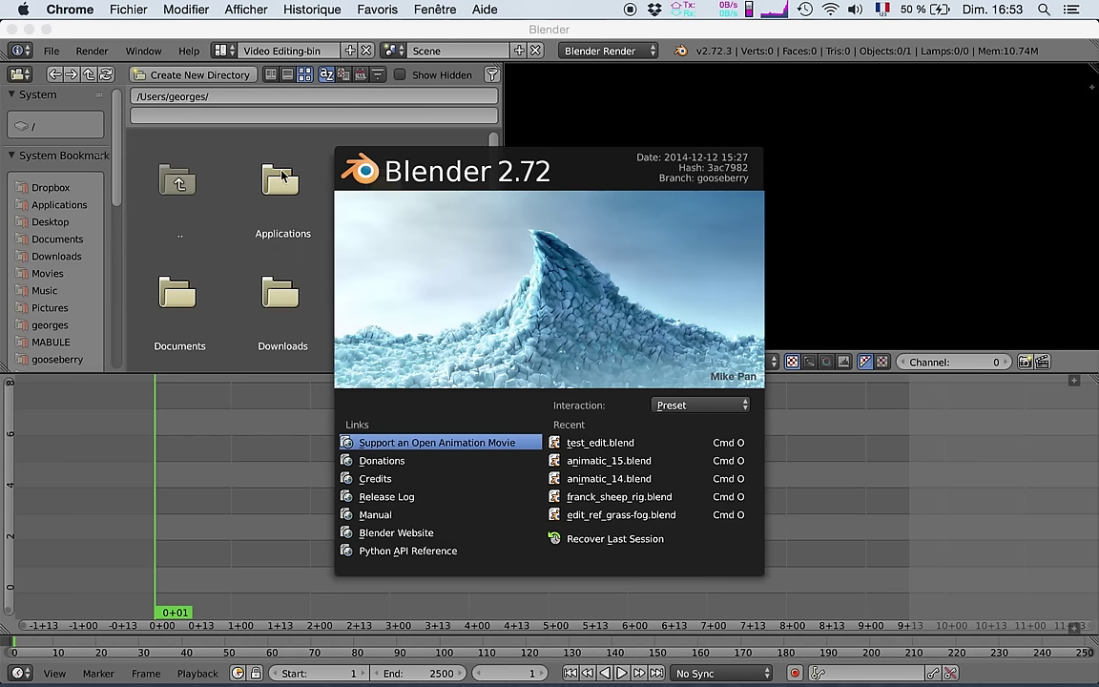
{"action": "left_click", "coordinate": [871, 489]}
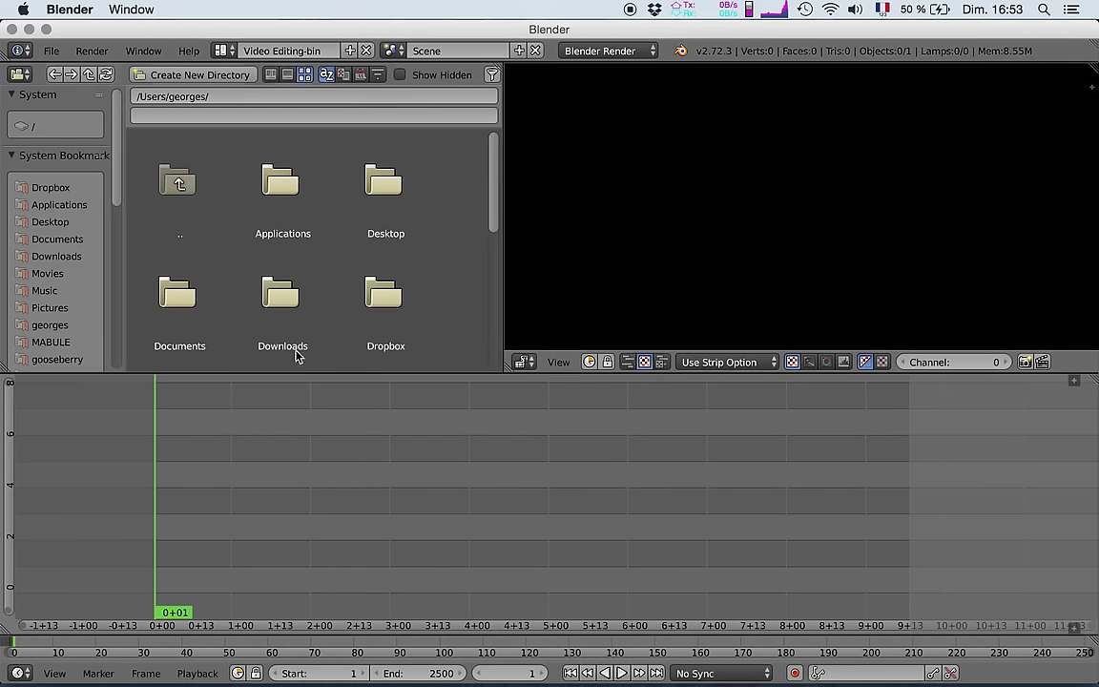
Step: Make Blender fill the whole screen, then cycle through open applications
{"action": "key", "text": "alt+F11"}
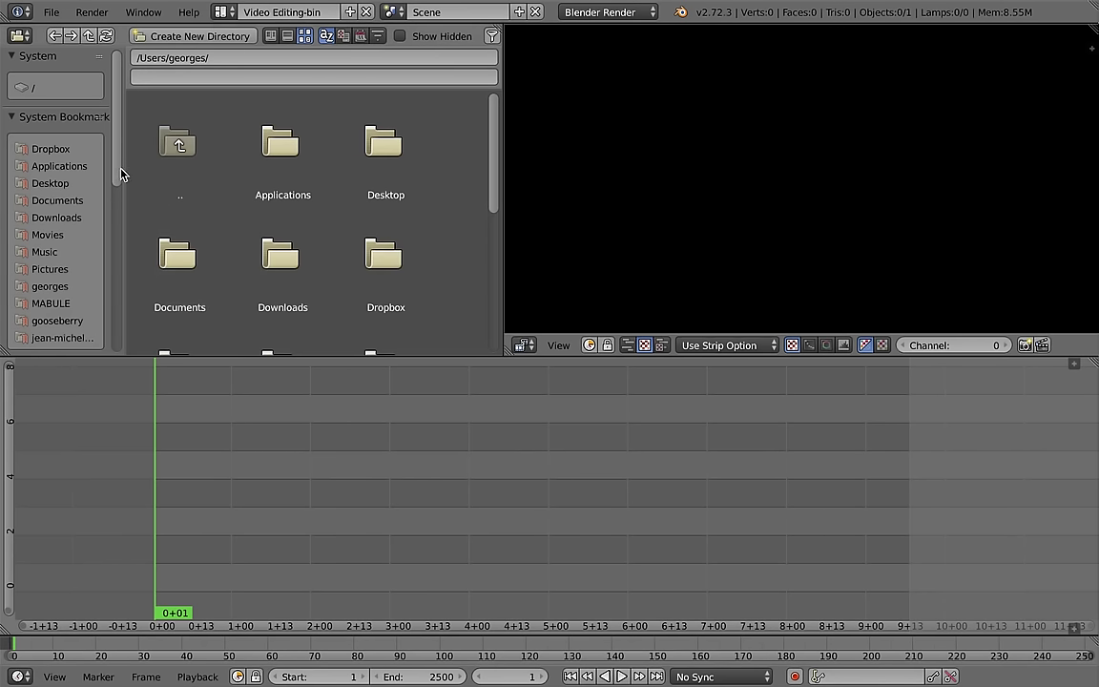
{"action": "key", "text": "super+Tab"}
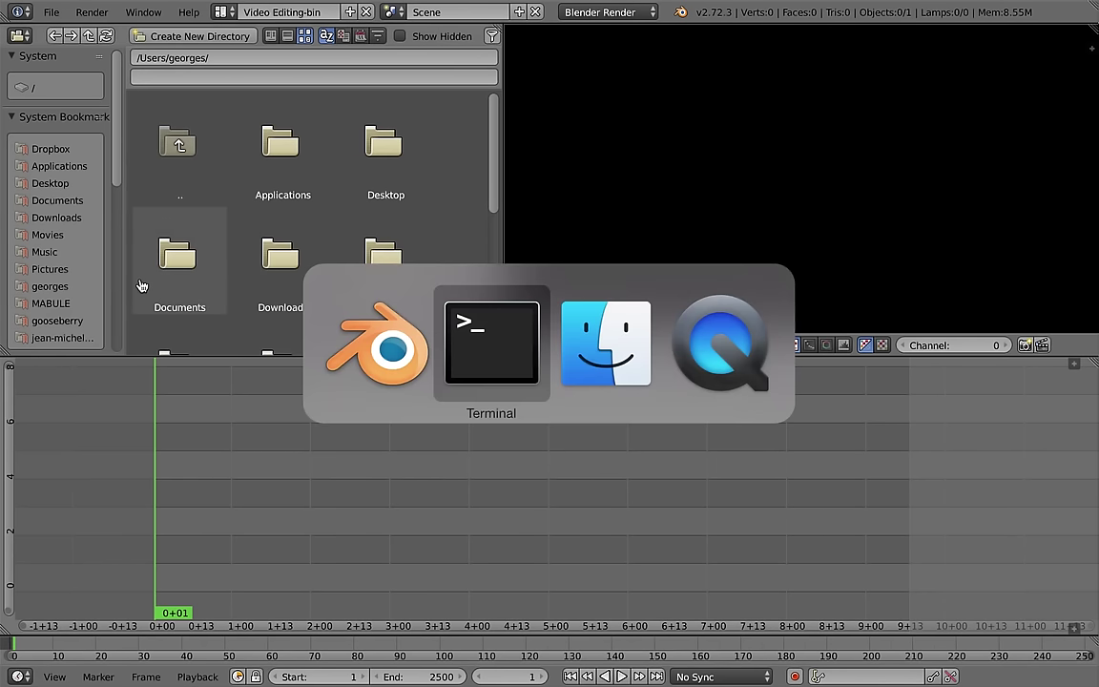
{"action": "key", "text": "super+Tab"}
{"action": "key", "text": "super+Tab"}
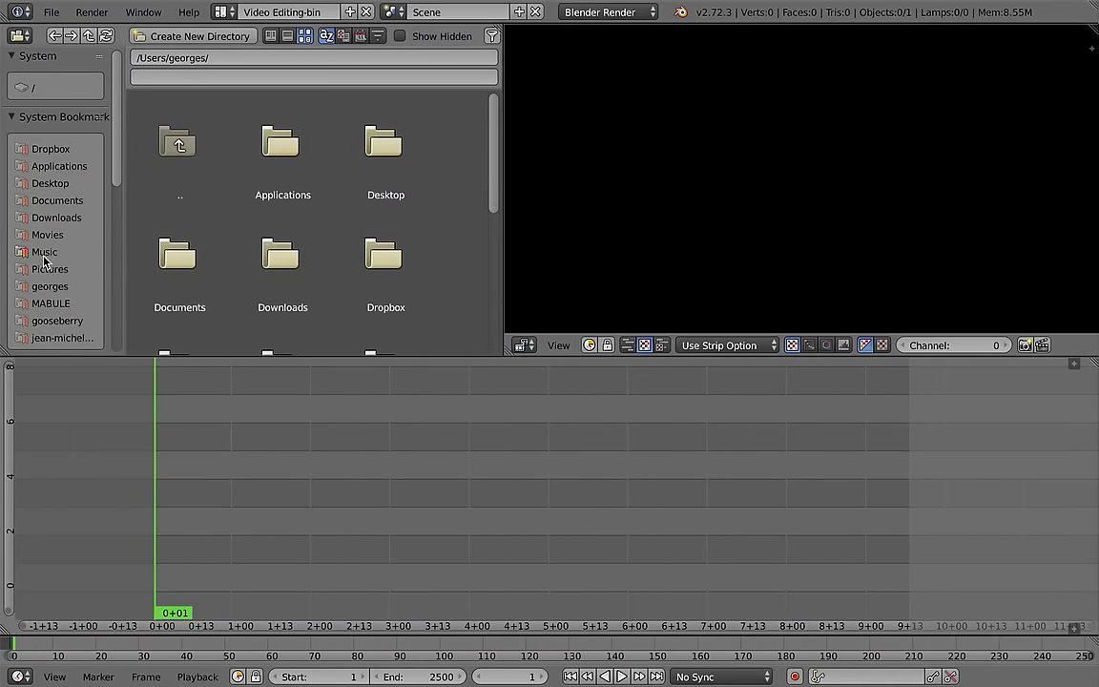
Step: Browse the file browser to /Users/georges/Movies/edit tutorial/, then switch to QuickTime and back
{"action": "left_click", "coordinate": [54, 239]}
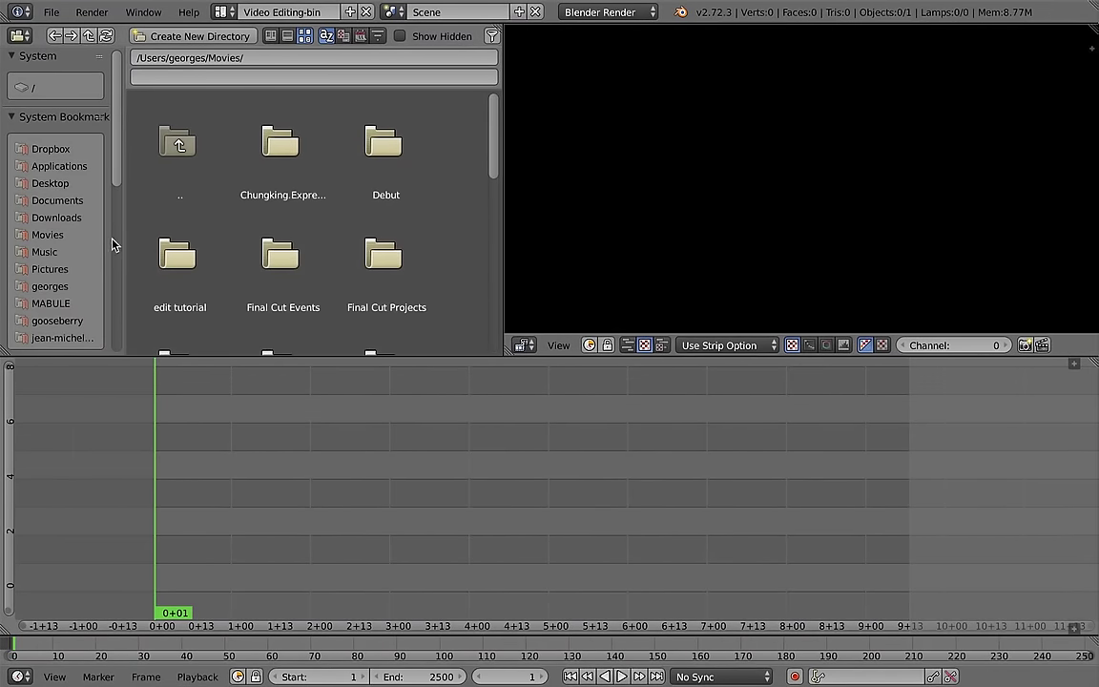
{"action": "scroll", "coordinate": [119, 219], "scroll_direction": "down", "scroll_amount": 1}
{"action": "scroll", "coordinate": [118, 248], "scroll_direction": "down", "scroll_amount": 5}
{"action": "left_click", "coordinate": [52, 240]}
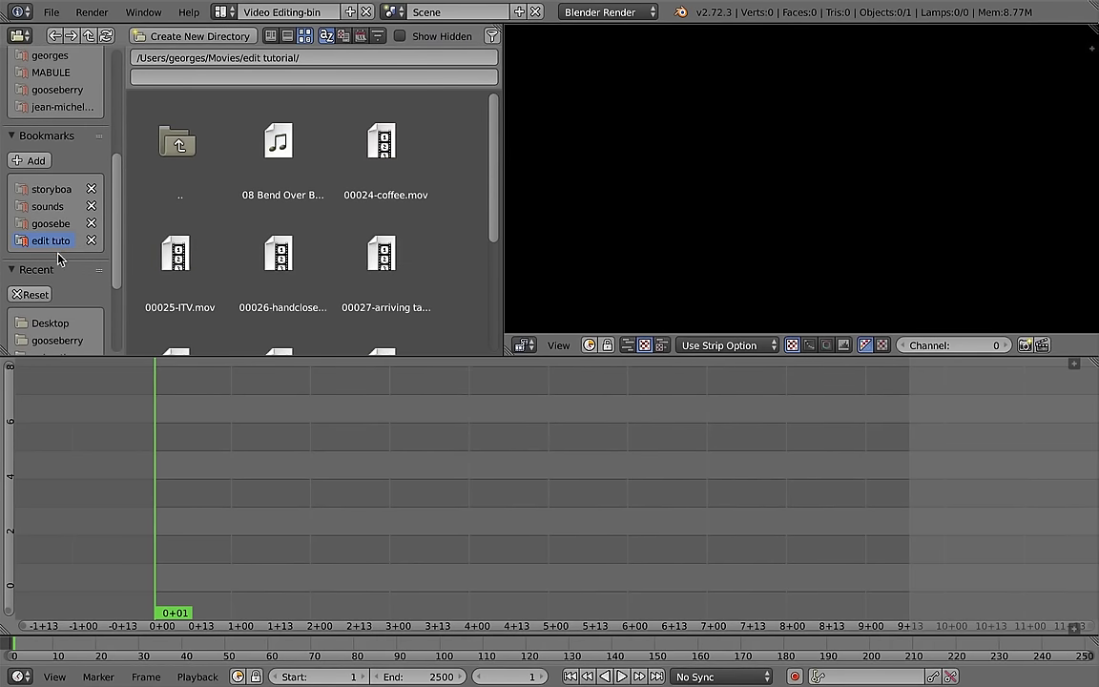
{"action": "key", "text": "super+Tab"}
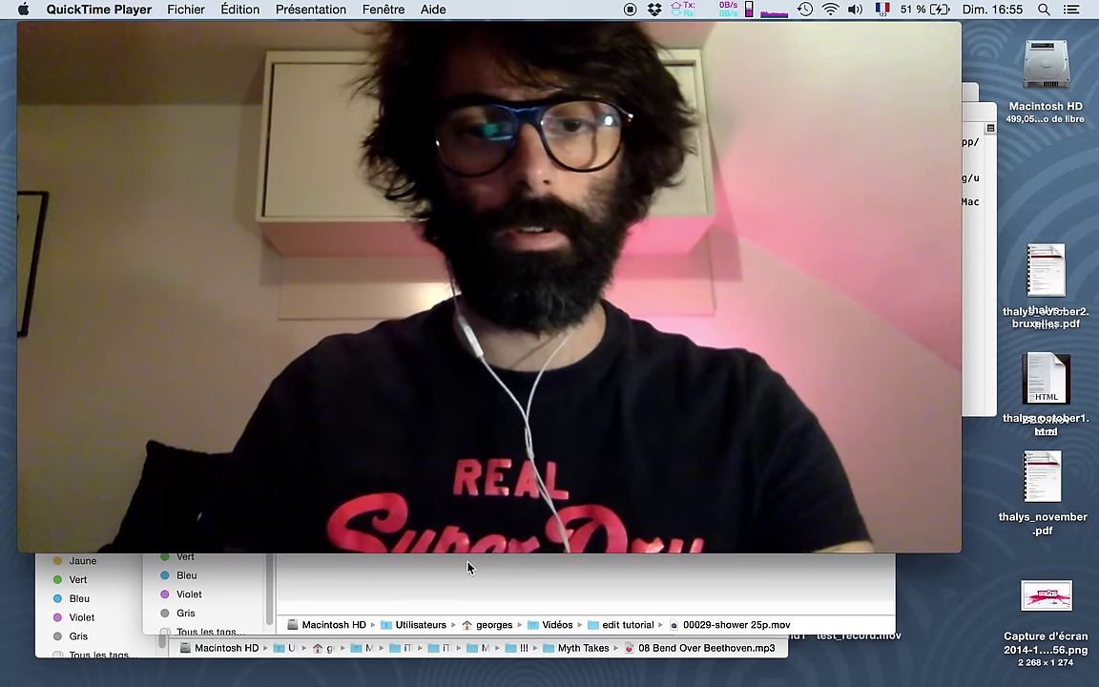
{"action": "key", "text": "super+Tab"}
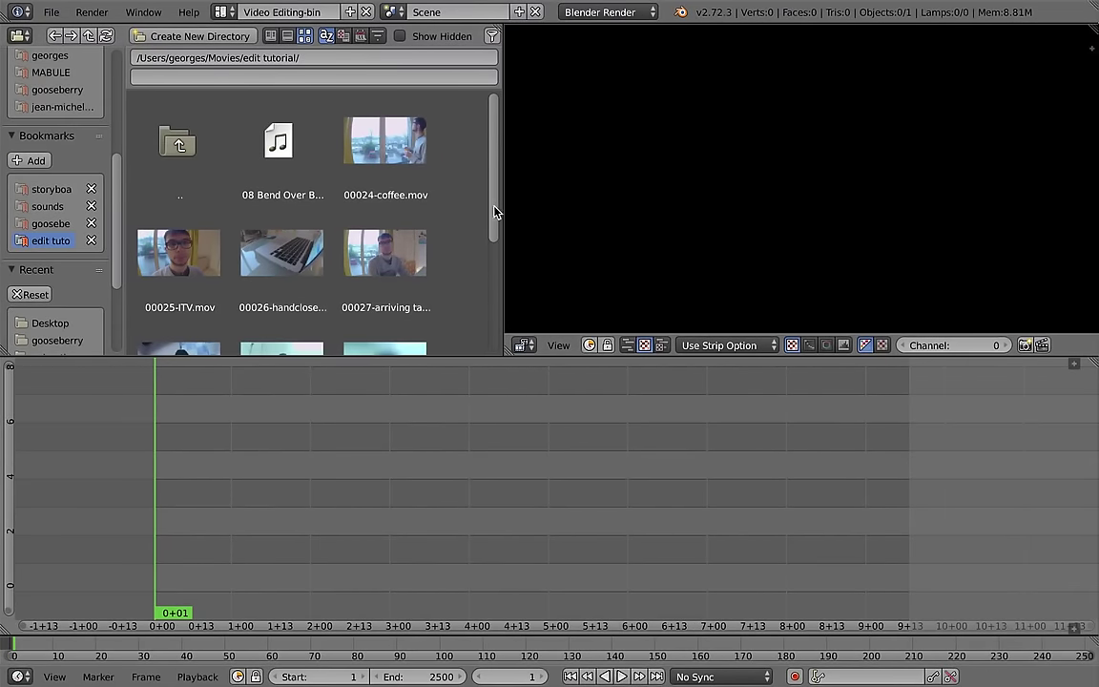
Step: Add 00025-ITV.mov to the sequencer as movie and audio strips
{"action": "mouse_move", "coordinate": [494, 212]}
{"action": "left_mouse_down"}
{"action": "mouse_move", "coordinate": [483, 283]}
{"action": "mouse_move", "coordinate": [486, 233]}
{"action": "left_mouse_up"}
{"action": "left_click", "coordinate": [172, 255]}
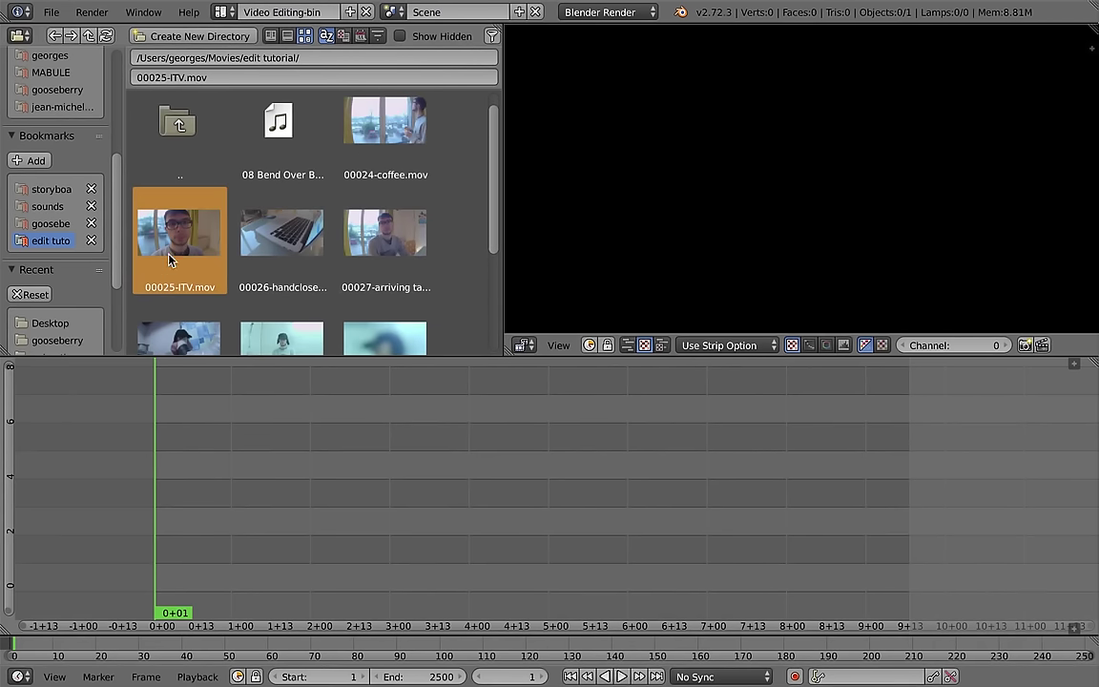
{"action": "left_click_drag", "start_coordinate": [184, 238], "coordinate": [194, 485]}
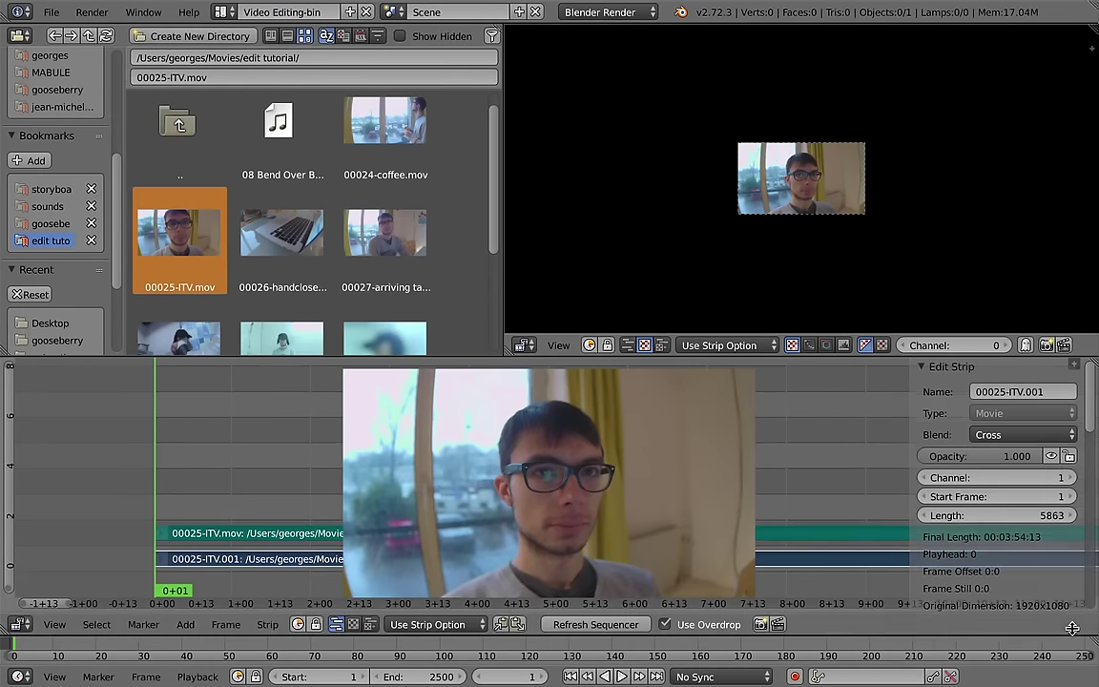
Step: Add francesco-ITV.mp3 as a sound strip on channel 3 and zoom the preview
{"action": "left_click_drag", "start_coordinate": [493, 231], "coordinate": [490, 353]}
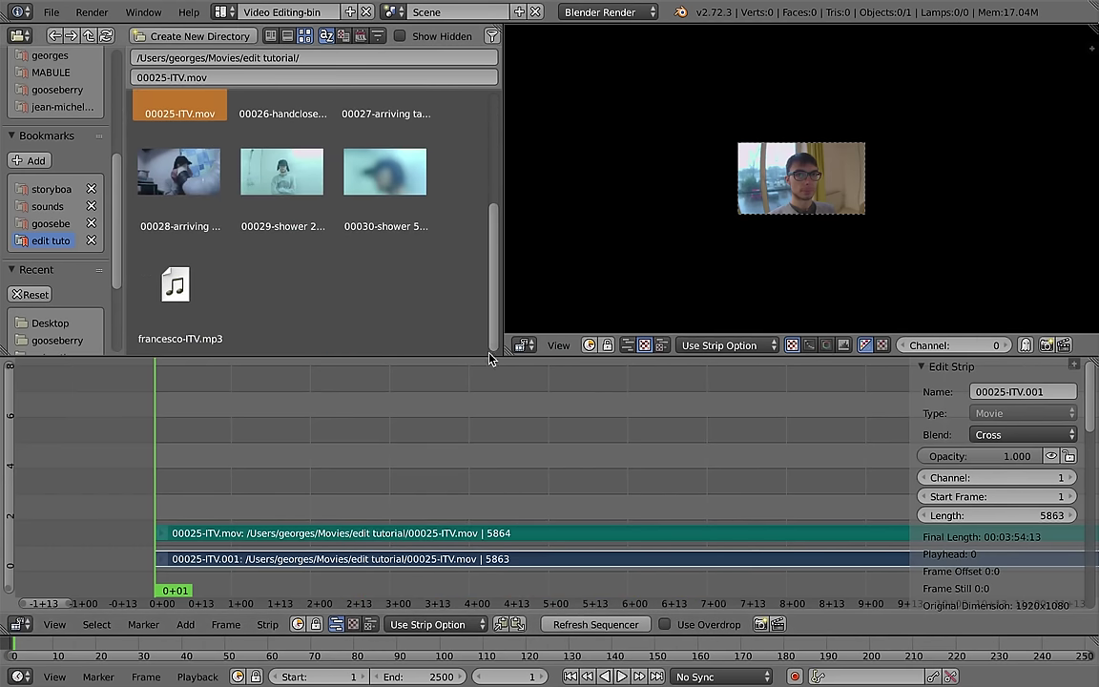
{"action": "left_click_drag", "start_coordinate": [187, 300], "coordinate": [176, 477]}
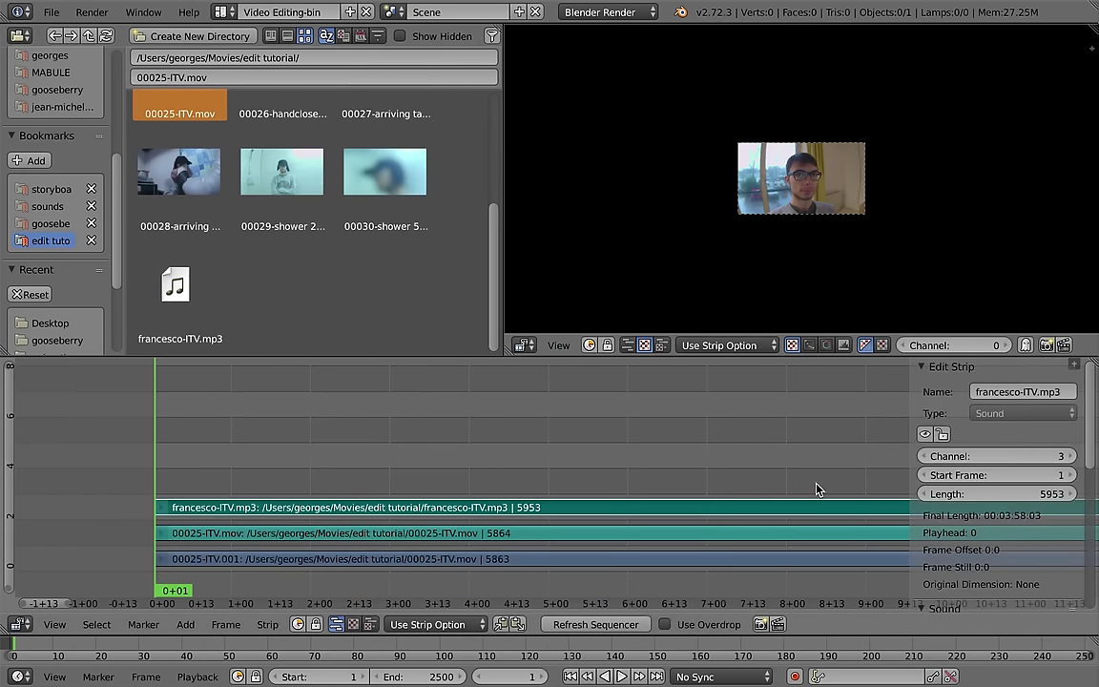
{"action": "key", "text": "g"}
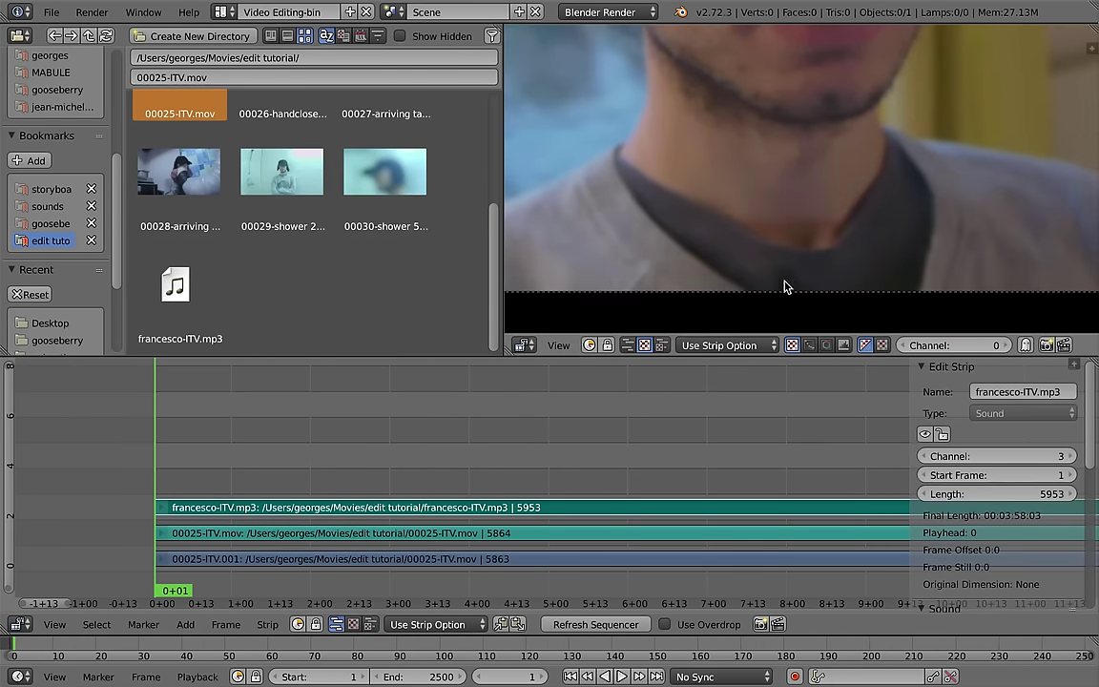
Step: Move the playhead to frame 6 and fit the whole ITV frame in the preview
{"action": "left_click_drag", "start_coordinate": [315, 463], "coordinate": [171, 467]}
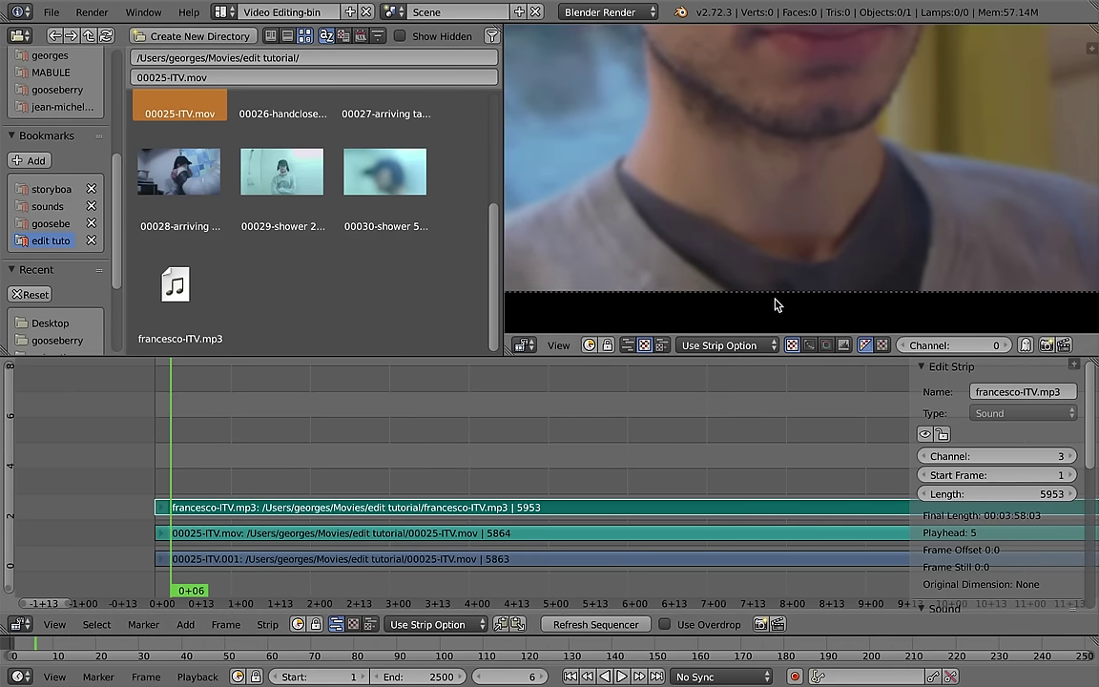
{"action": "scroll", "coordinate": [323, 481], "scroll_direction": "down", "scroll_amount": 3}
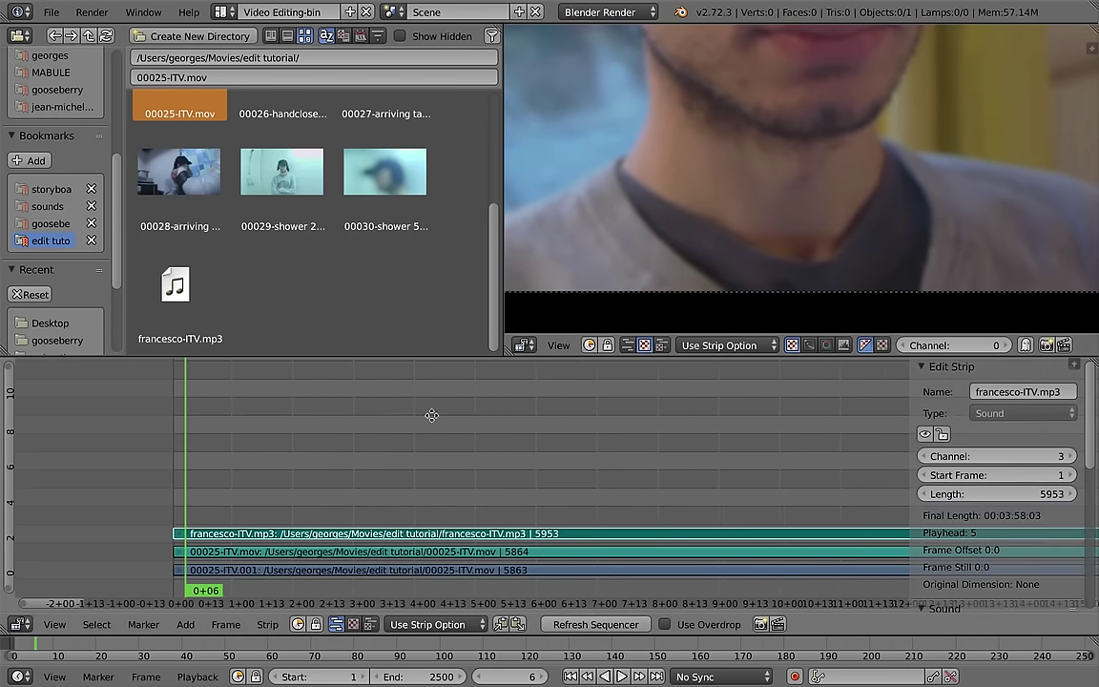
{"action": "scroll", "coordinate": [432, 416], "scroll_direction": "right", "scroll_amount": 2}
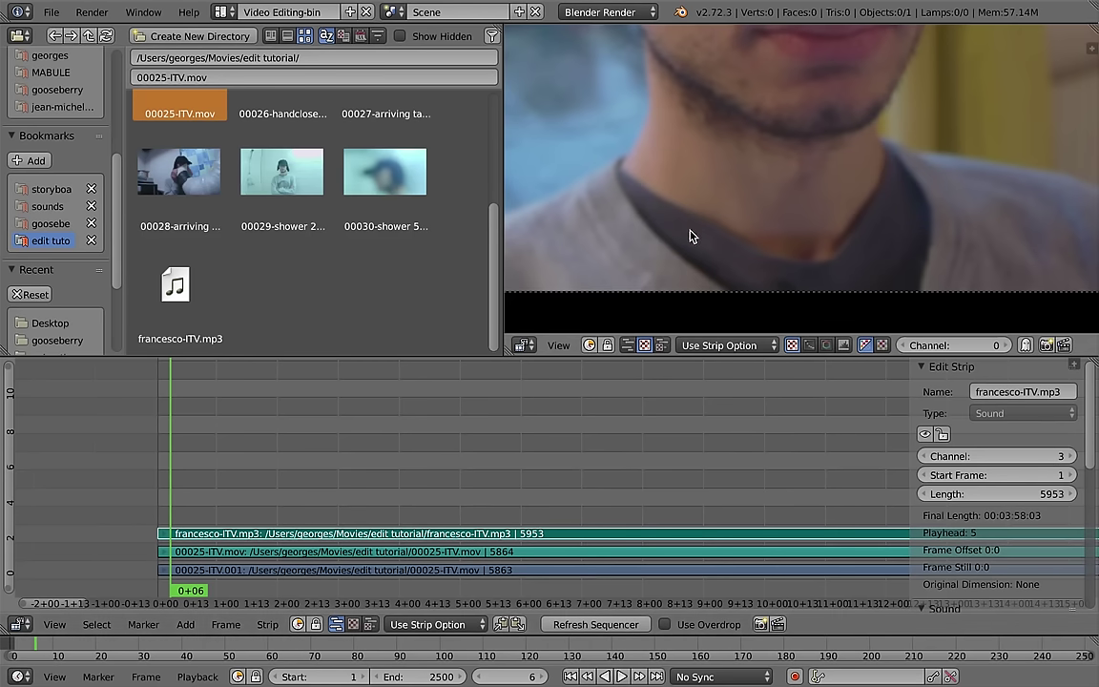
{"action": "scroll", "coordinate": [706, 213], "scroll_direction": "down", "scroll_amount": 6}
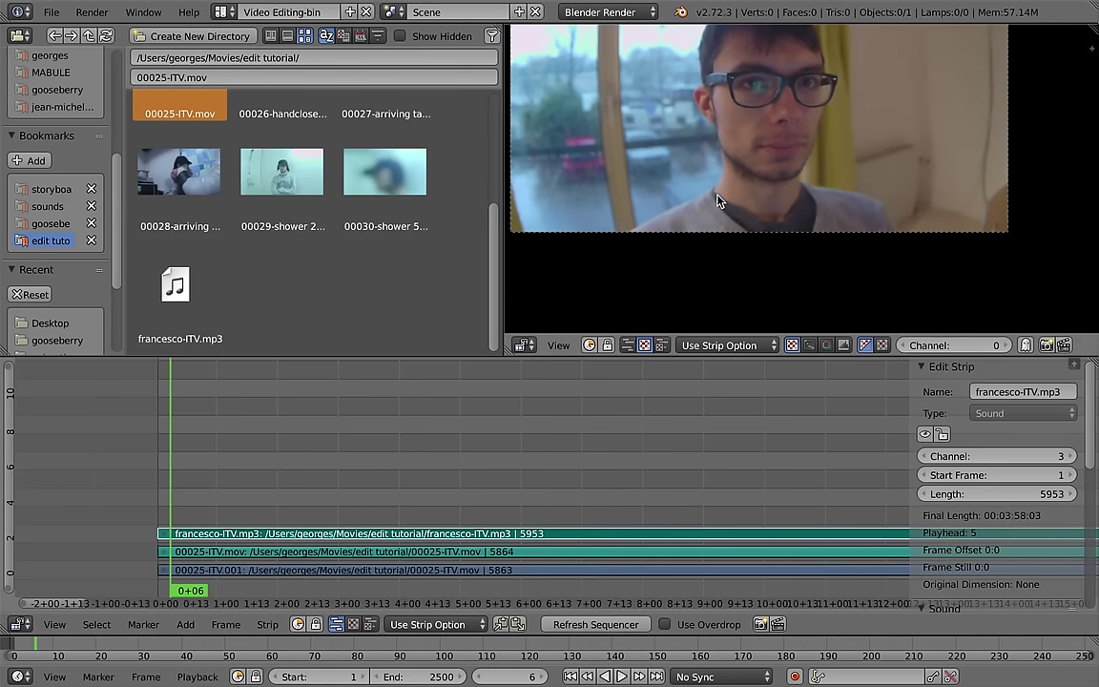
{"action": "scroll", "coordinate": [749, 253], "scroll_direction": "up", "scroll_amount": 3}
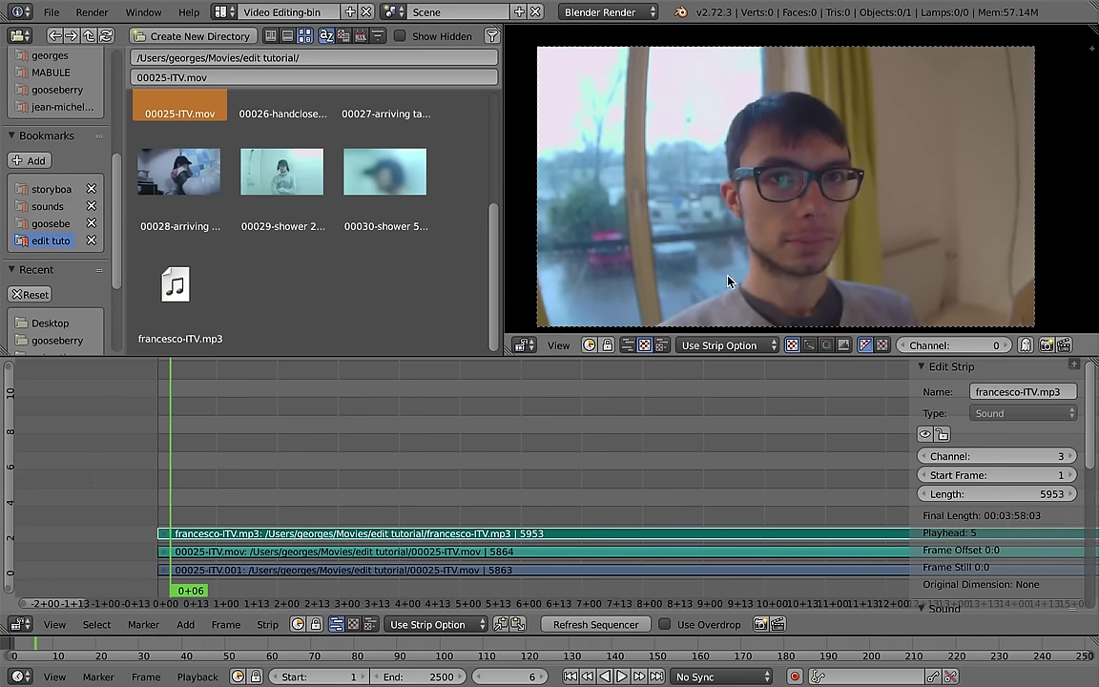
{"action": "left_click_drag", "start_coordinate": [631, 273], "coordinate": [627, 273]}
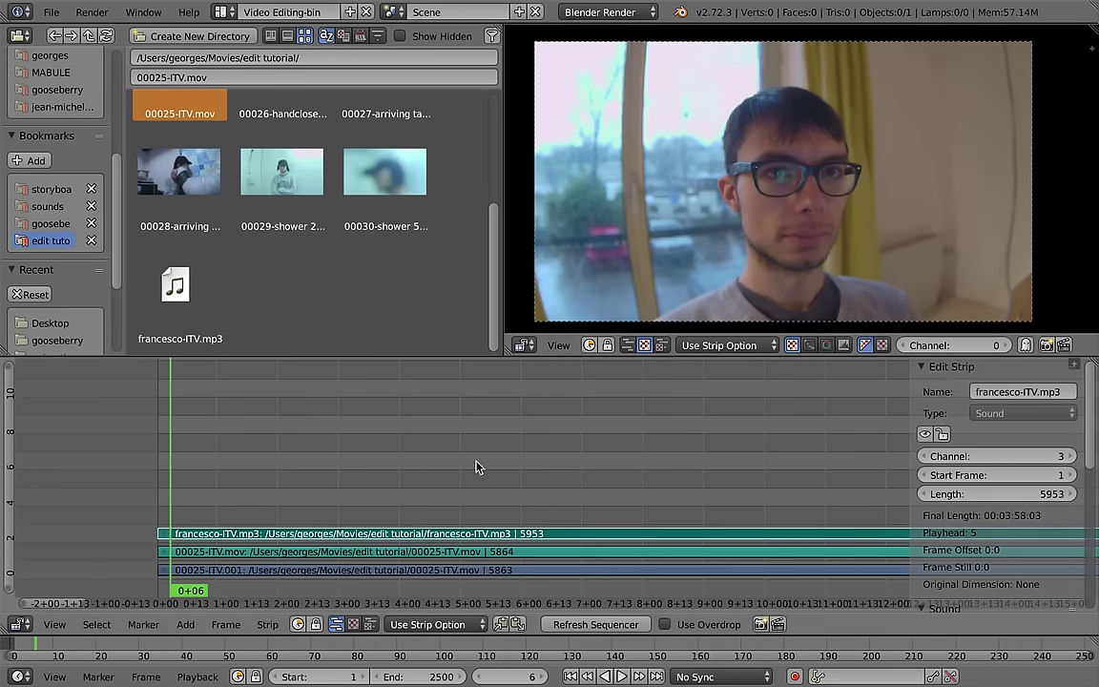
Step: Maximize the sequencer, hide the sidebar, and zoom in on the first 22 seconds of strips
{"action": "key", "text": "ctrl+Up"}
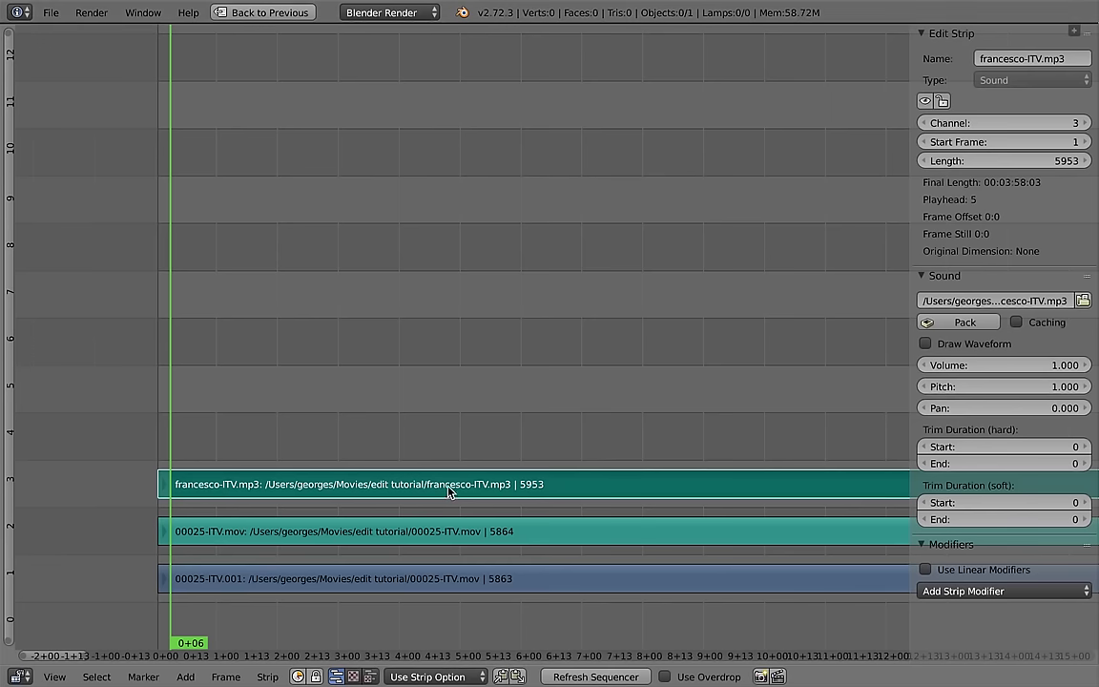
{"action": "key", "text": "n"}
{"action": "scroll", "coordinate": [630, 435], "scroll_direction": "down", "scroll_amount": 3}
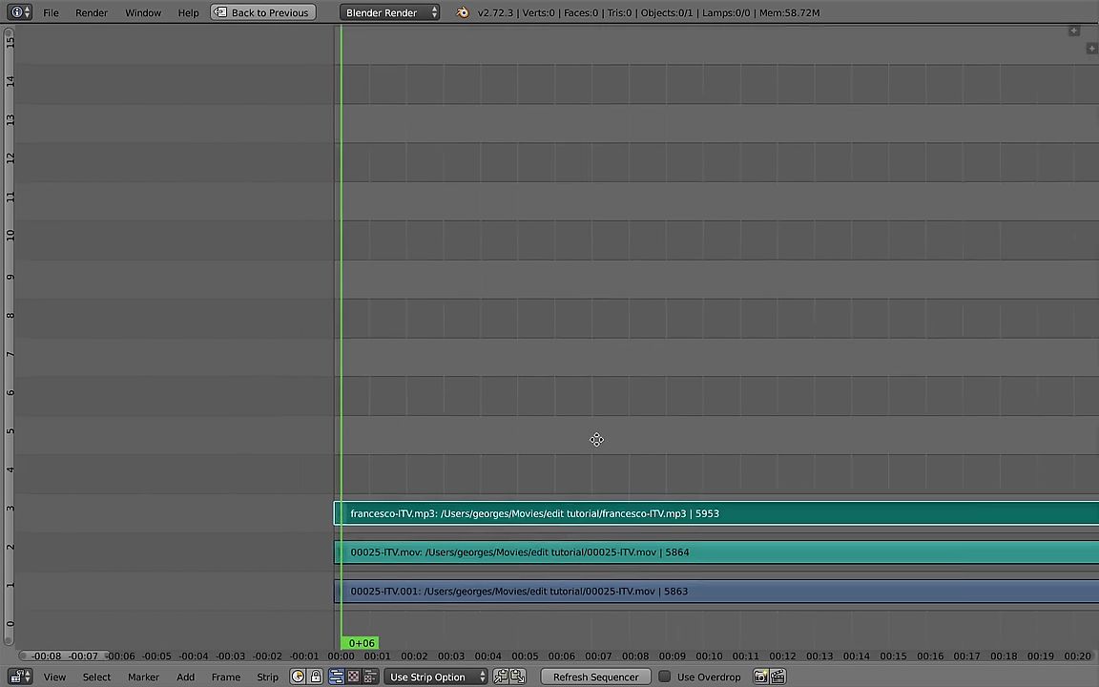
{"action": "scroll", "coordinate": [559, 484], "scroll_direction": "down", "scroll_amount": 3}
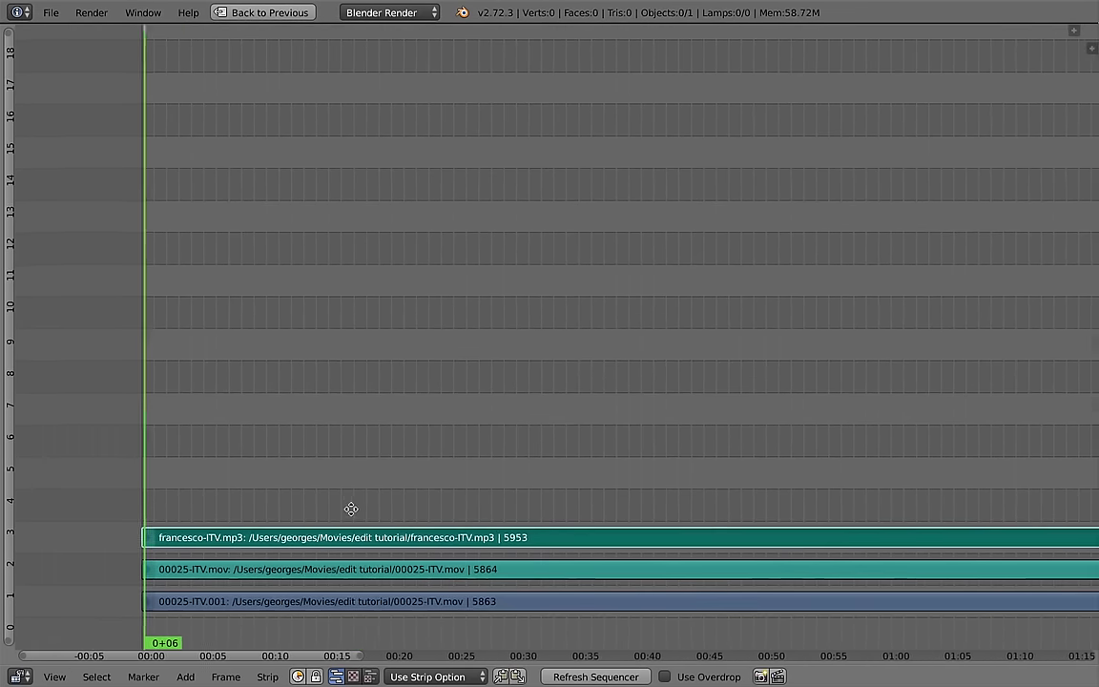
{"action": "scroll", "coordinate": [571, 413], "scroll_direction": "down", "scroll_amount": 5}
{"action": "scroll", "coordinate": [576, 468], "scroll_direction": "down", "scroll_amount": 1}
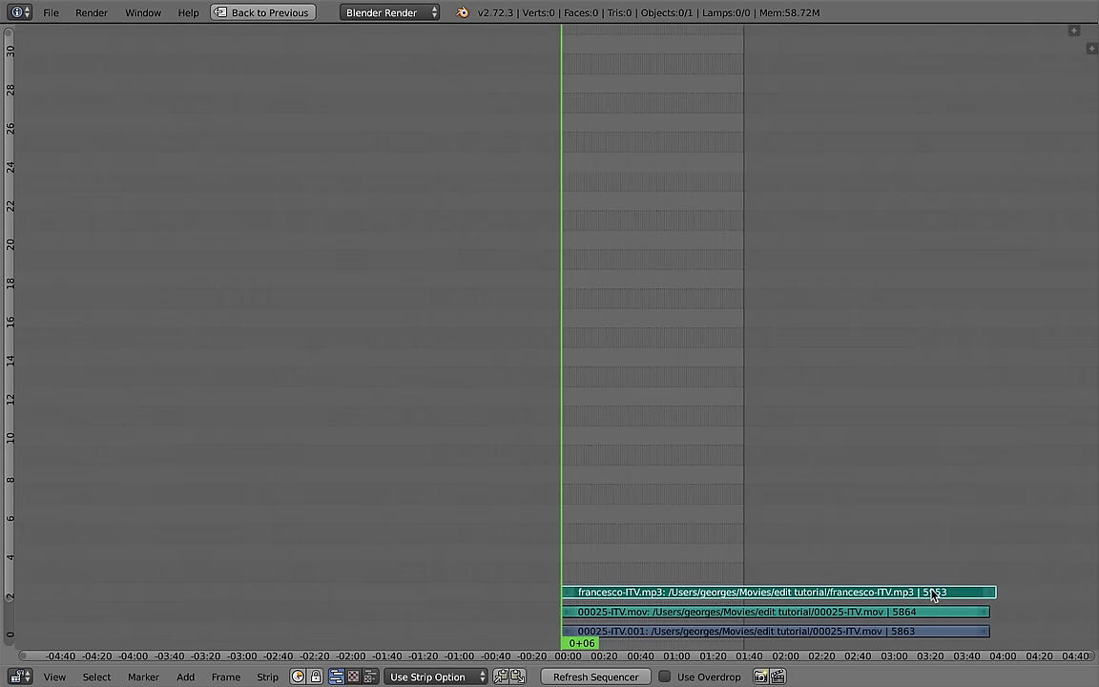
{"action": "scroll", "coordinate": [933, 593], "scroll_direction": "right", "scroll_amount": 3}
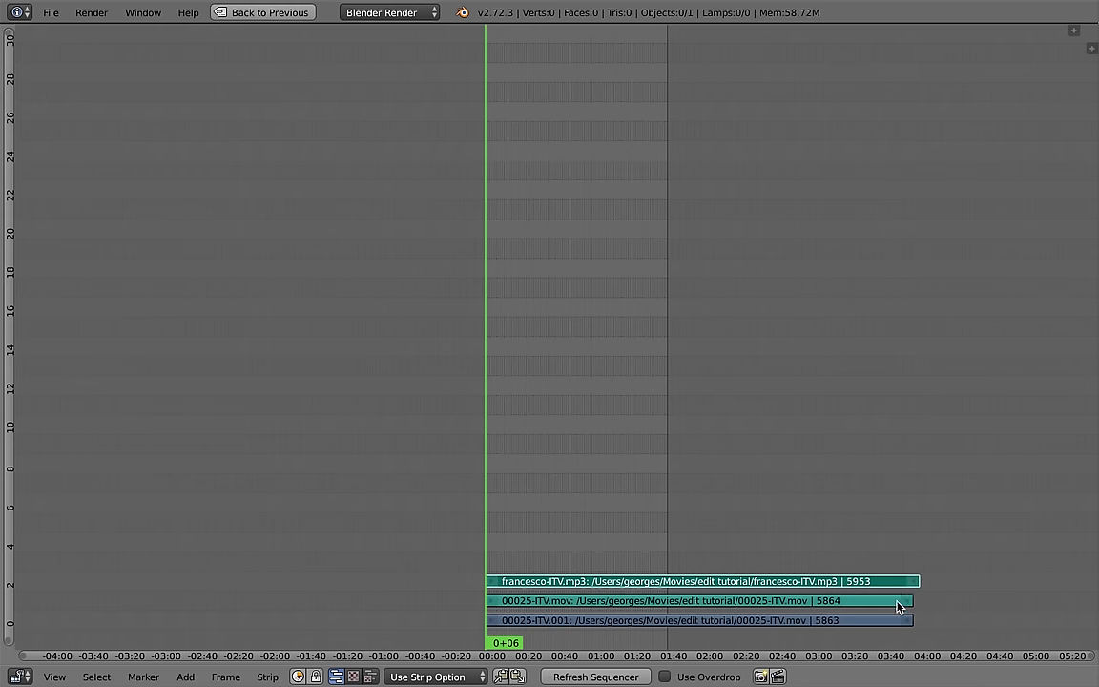
{"action": "scroll", "coordinate": [565, 561], "scroll_direction": "up", "scroll_amount": 5}
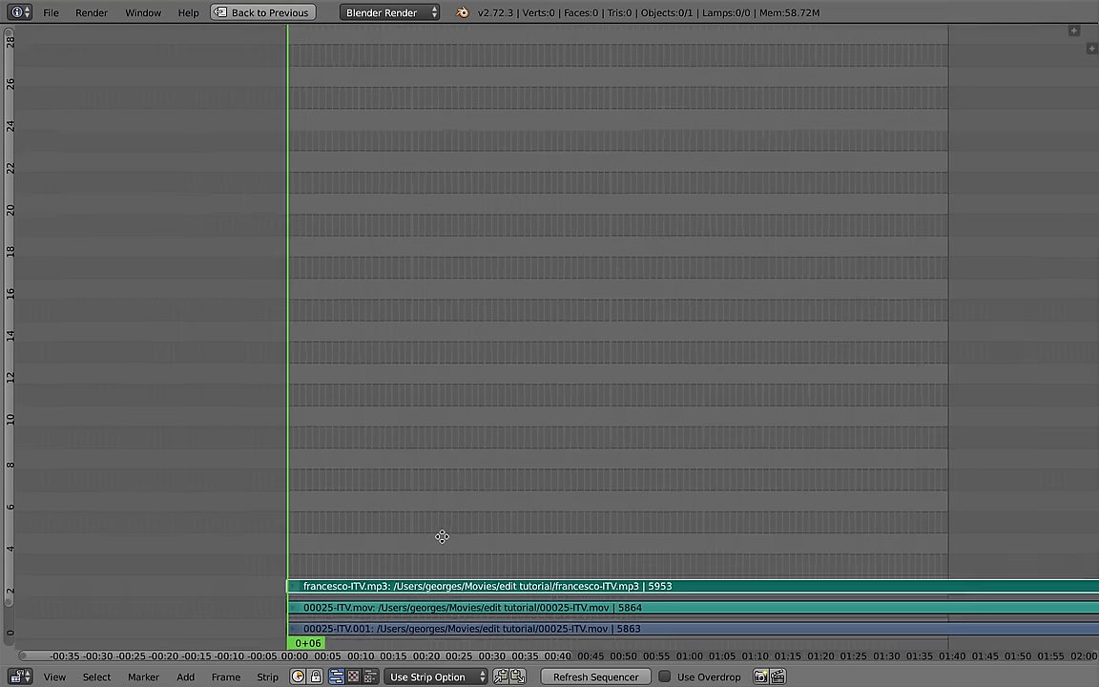
{"action": "mouse_move", "coordinate": [442, 536]}
{"action": "left_mouse_down"}
{"action": "mouse_move", "coordinate": [509, 523]}
{"action": "mouse_move", "coordinate": [390, 588]}
{"action": "left_mouse_up"}
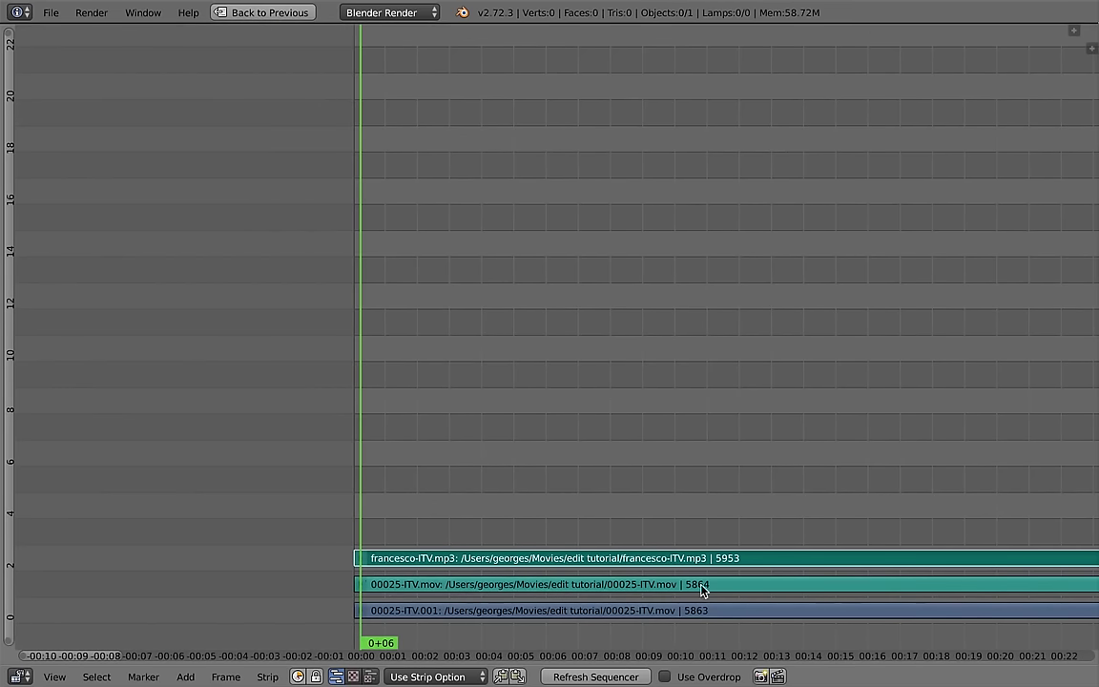
Step: Enable the overdrop preview, enlarge and reposition it over the sequencer, then scrub to 5+13
{"action": "left_click", "coordinate": [714, 678]}
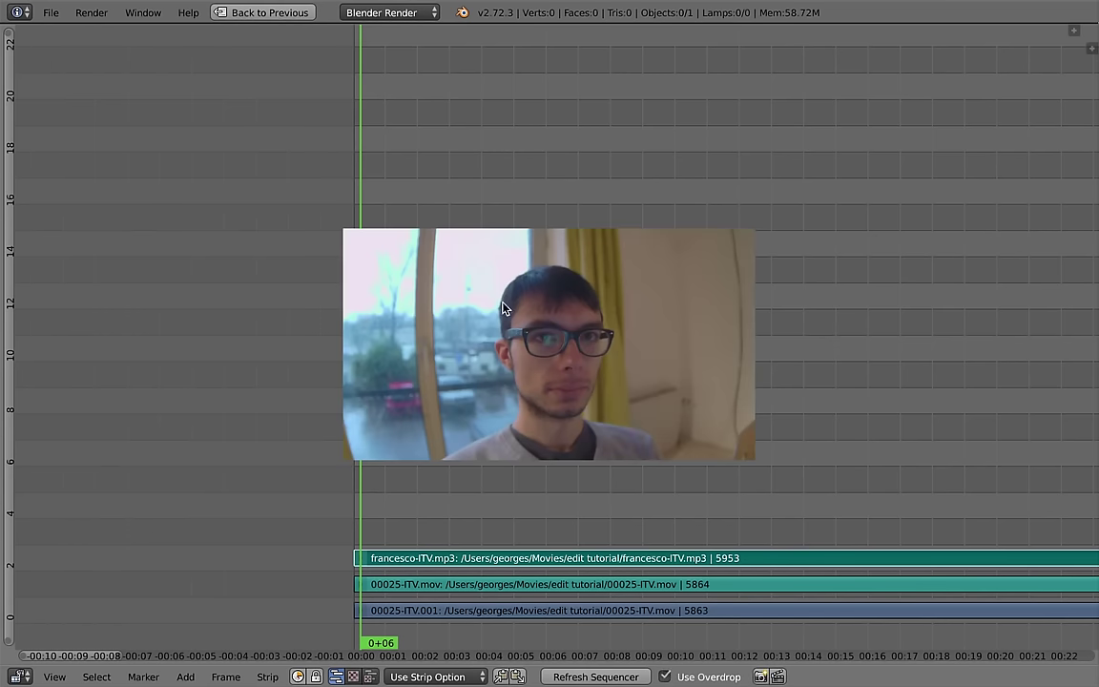
{"action": "key", "text": "ctrl+t"}
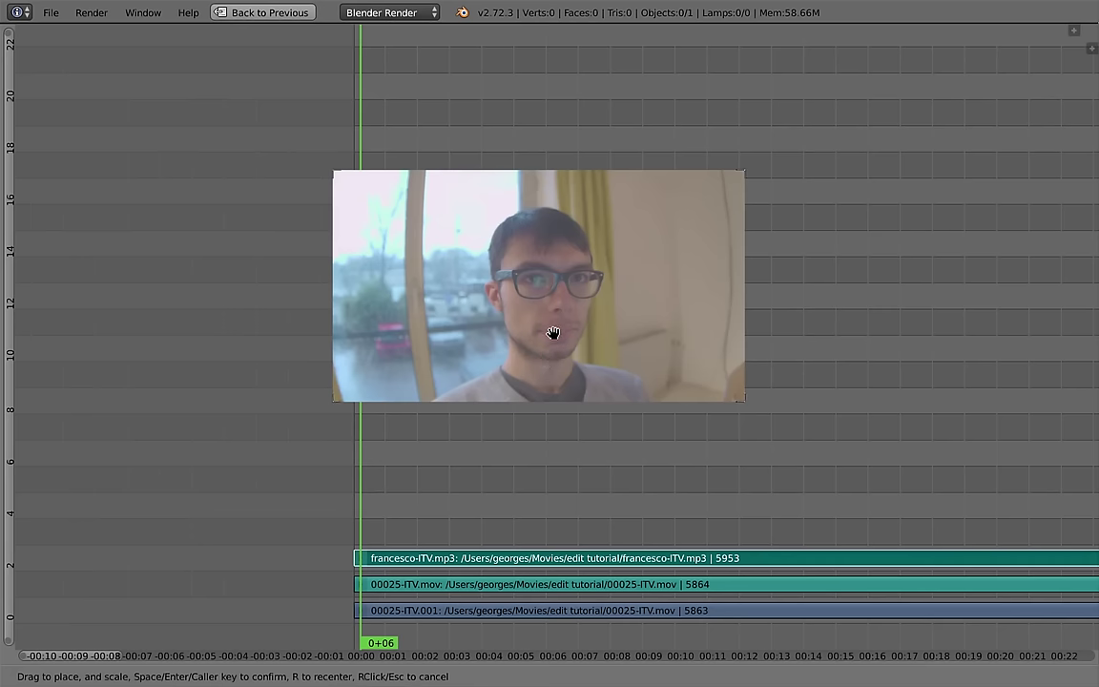
{"action": "left_click_drag", "start_coordinate": [543, 208], "coordinate": [523, 204]}
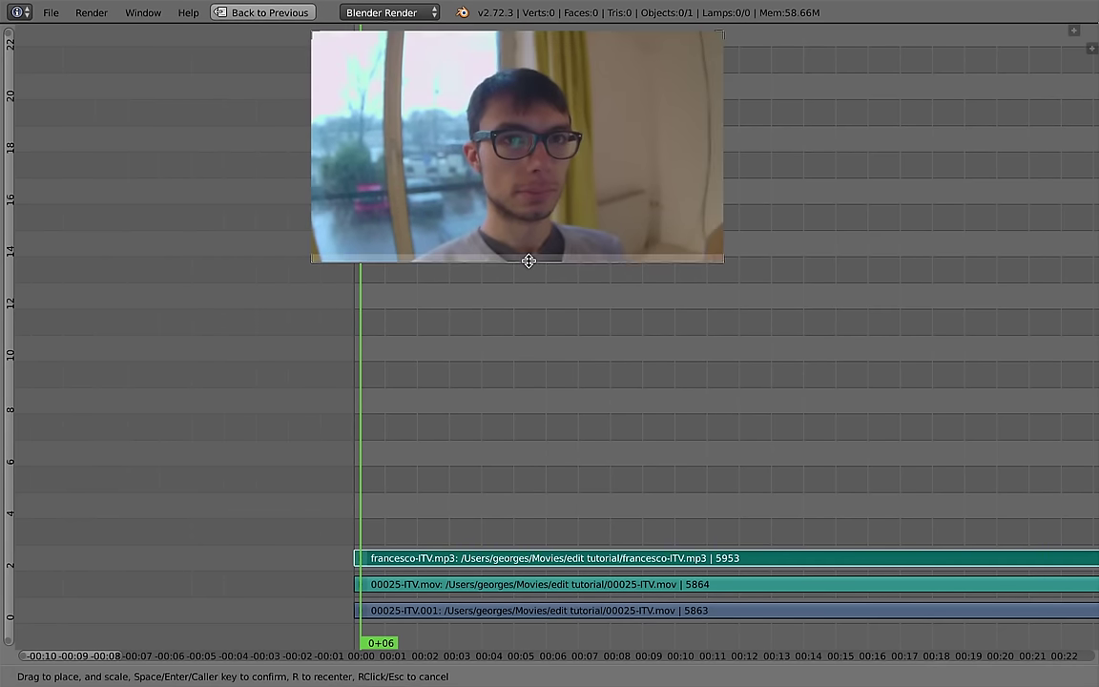
{"action": "left_click_drag", "start_coordinate": [528, 260], "coordinate": [518, 398]}
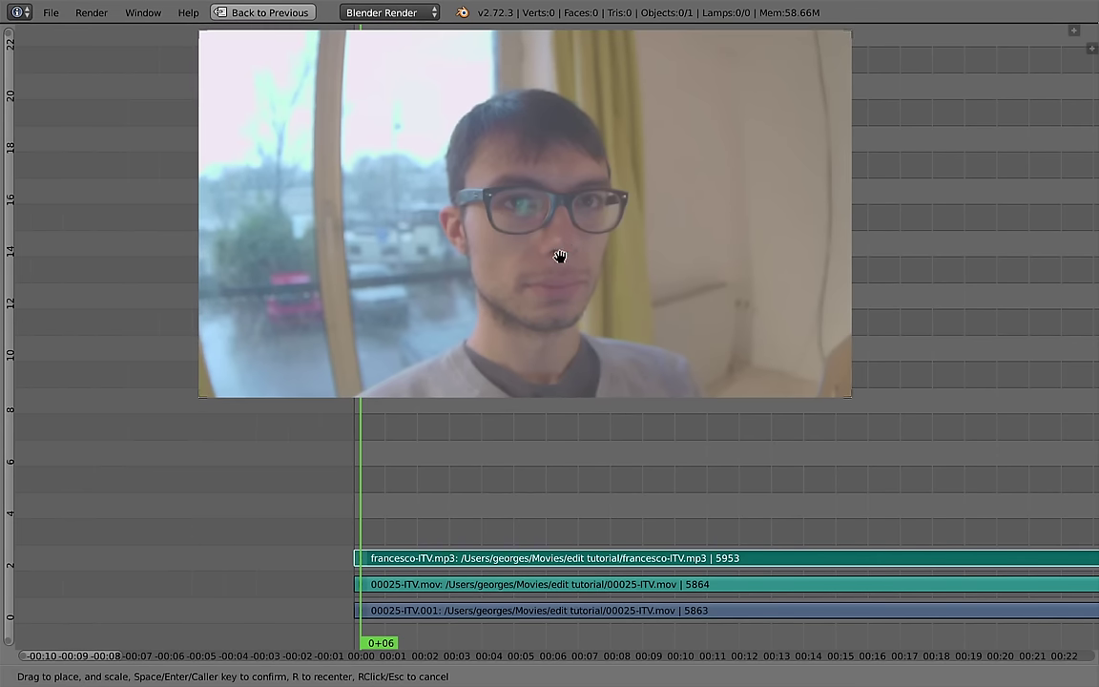
{"action": "left_click", "coordinate": [506, 505]}
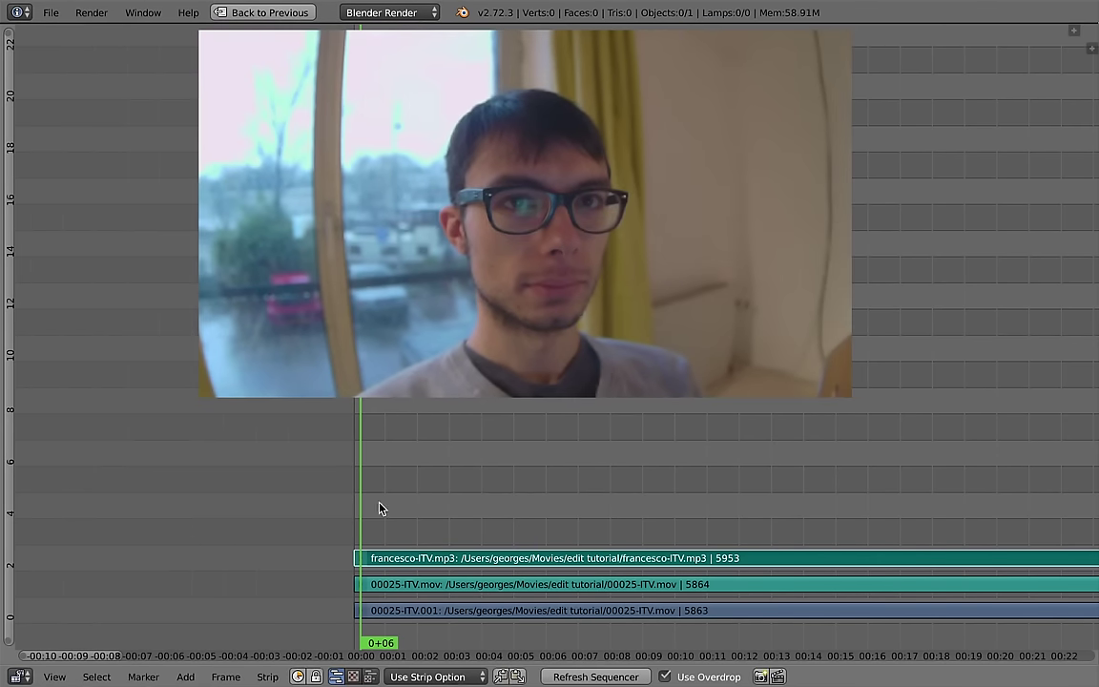
{"action": "left_click_drag", "start_coordinate": [380, 507], "coordinate": [539, 503]}
{"action": "mouse_move", "coordinate": [666, 502]}
{"action": "left_mouse_down"}
{"action": "mouse_move", "coordinate": [506, 524]}
{"action": "mouse_move", "coordinate": [530, 496]}
{"action": "left_mouse_up"}
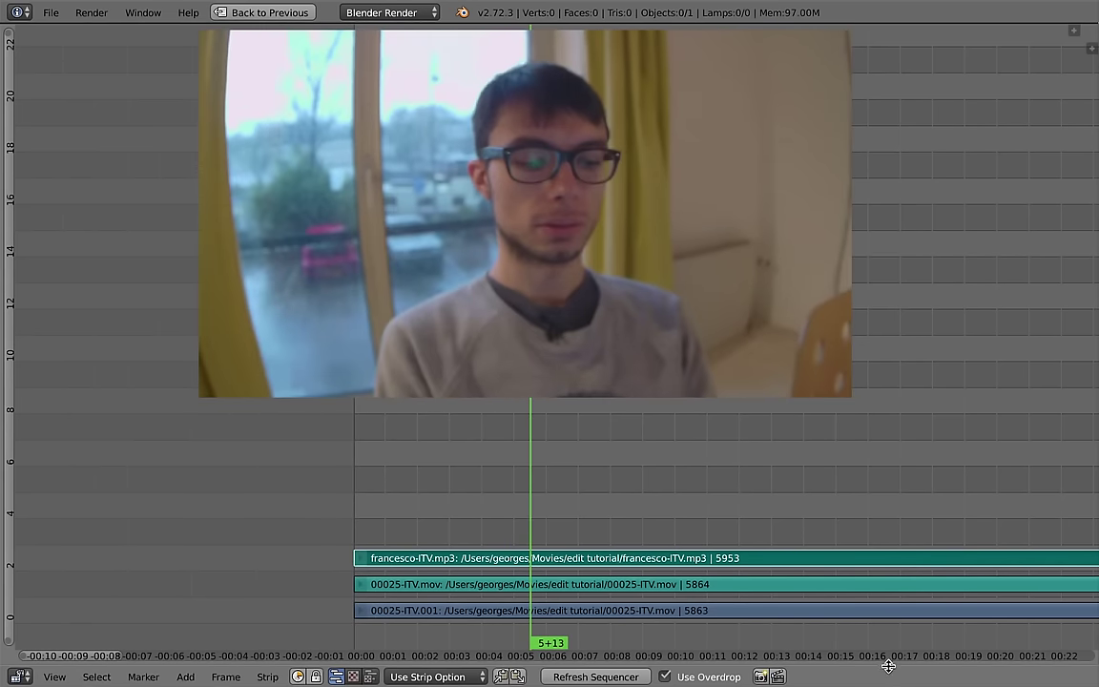
Step: Enlarge the timeline area and zoom so all three strips show with taller rows
{"action": "left_click_drag", "start_coordinate": [889, 666], "coordinate": [802, 611]}
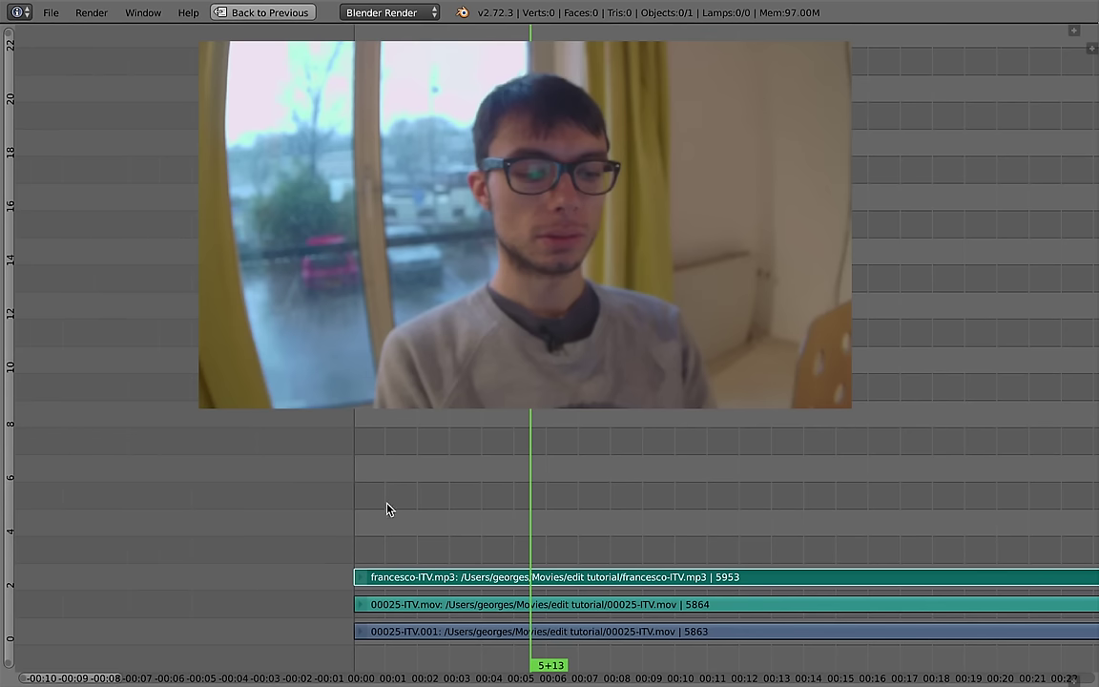
{"action": "scroll", "coordinate": [465, 523], "scroll_direction": "right", "scroll_amount": 5}
{"action": "scroll", "coordinate": [380, 447], "scroll_direction": "right", "scroll_amount": 1}
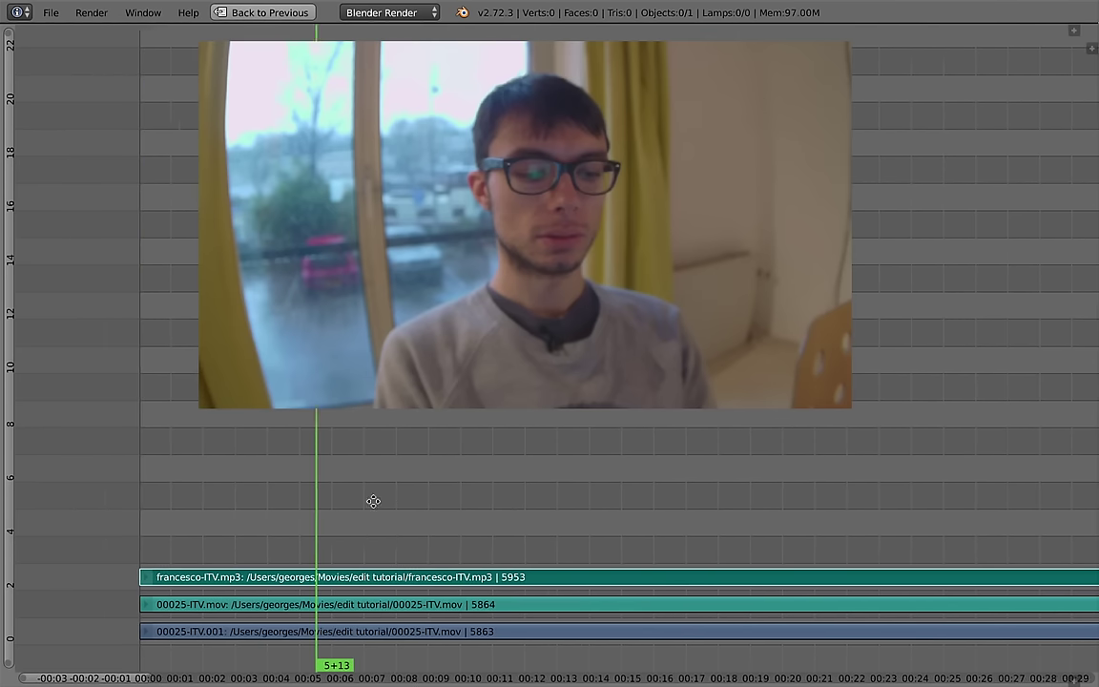
{"action": "scroll", "coordinate": [373, 503], "scroll_direction": "right", "scroll_amount": 2}
{"action": "scroll", "coordinate": [434, 503], "scroll_direction": "up", "scroll_amount": 2}
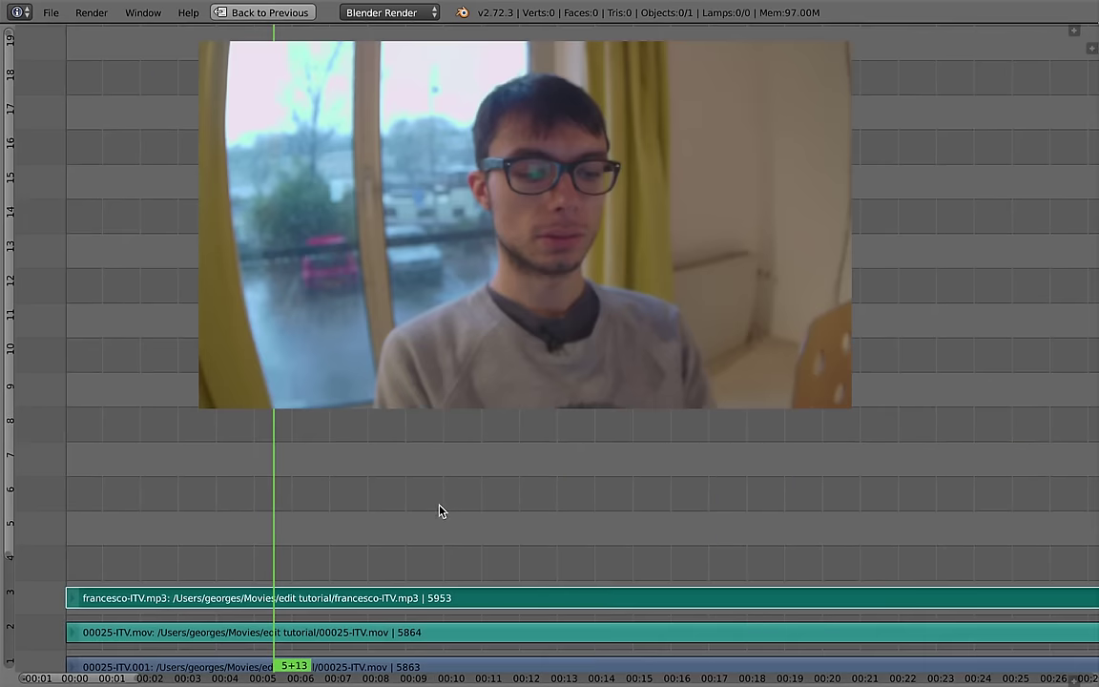
{"action": "left_click_drag", "start_coordinate": [441, 526], "coordinate": [533, 441]}
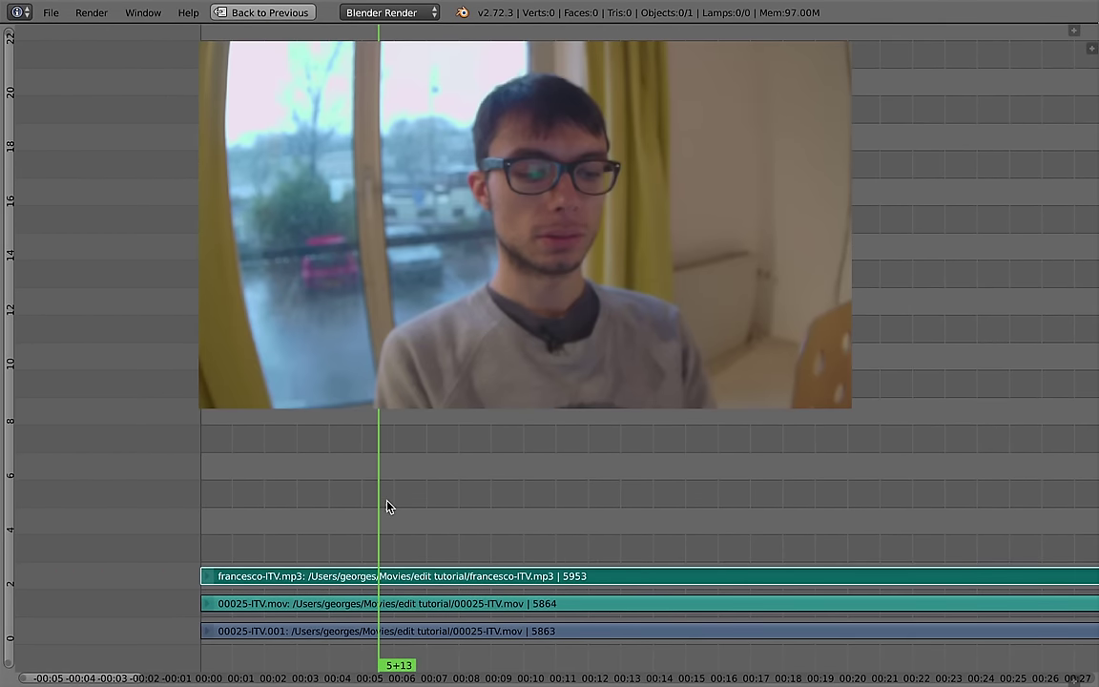
{"action": "scroll", "coordinate": [388, 505], "scroll_direction": "left", "scroll_amount": 1}
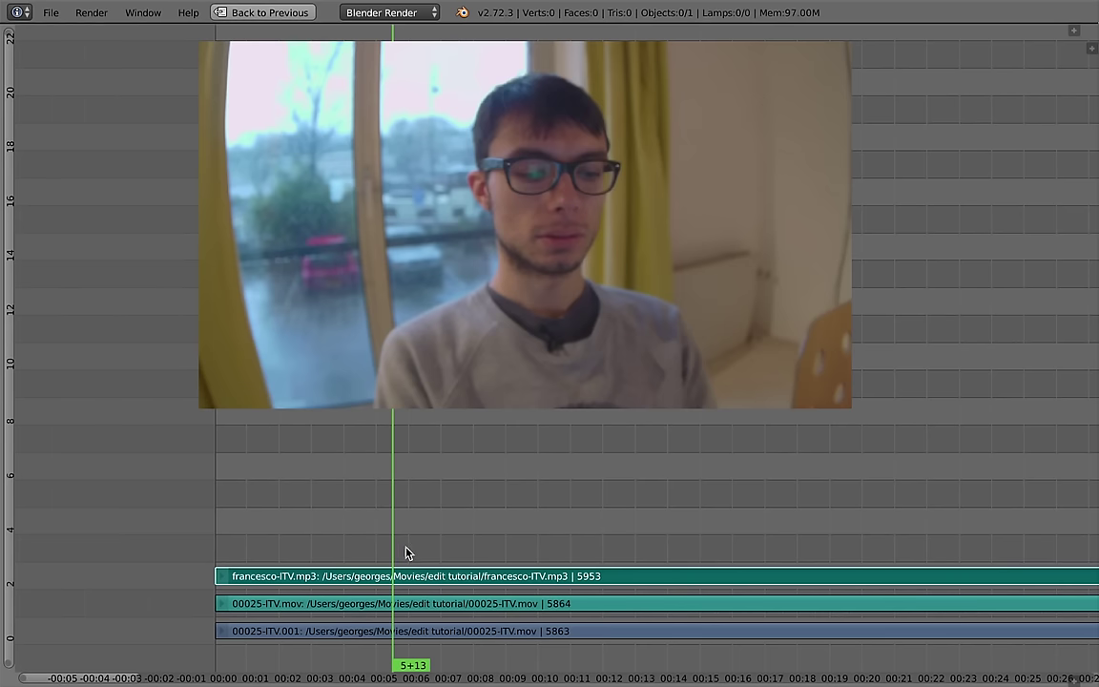
{"action": "scroll", "coordinate": [405, 553], "scroll_direction": "up", "scroll_amount": 1}
{"action": "scroll", "coordinate": [405, 520], "scroll_direction": "up", "scroll_amount": 1}
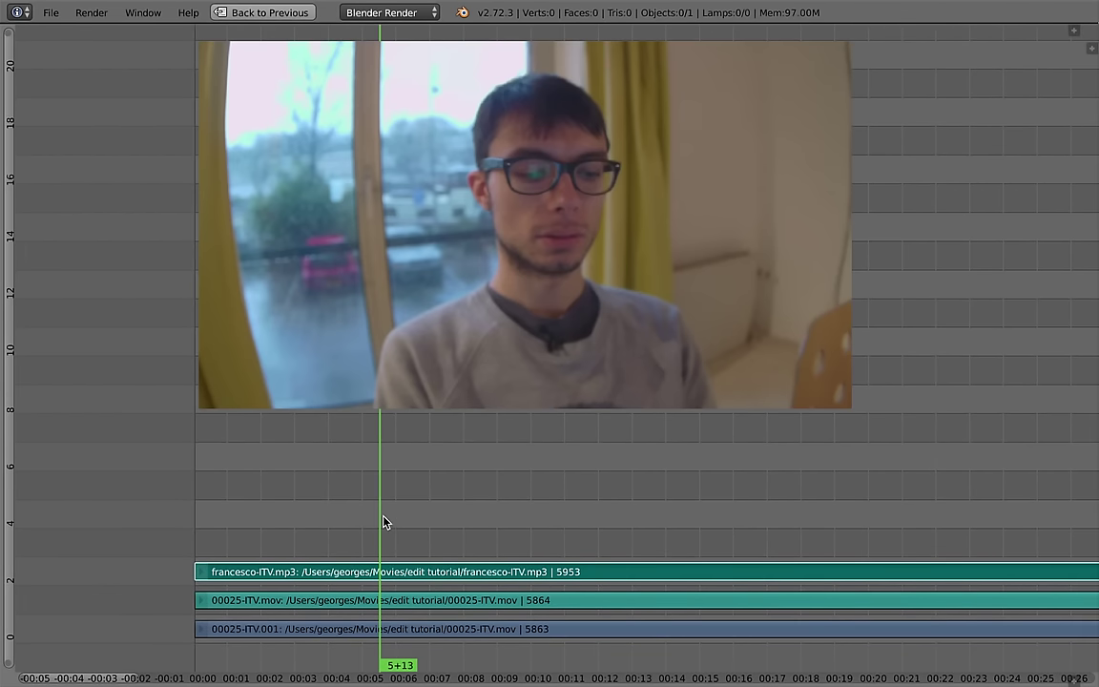
{"action": "scroll", "coordinate": [399, 523], "scroll_direction": "up", "scroll_amount": 3}
{"action": "left_click_drag", "start_coordinate": [455, 421], "coordinate": [464, 474]}
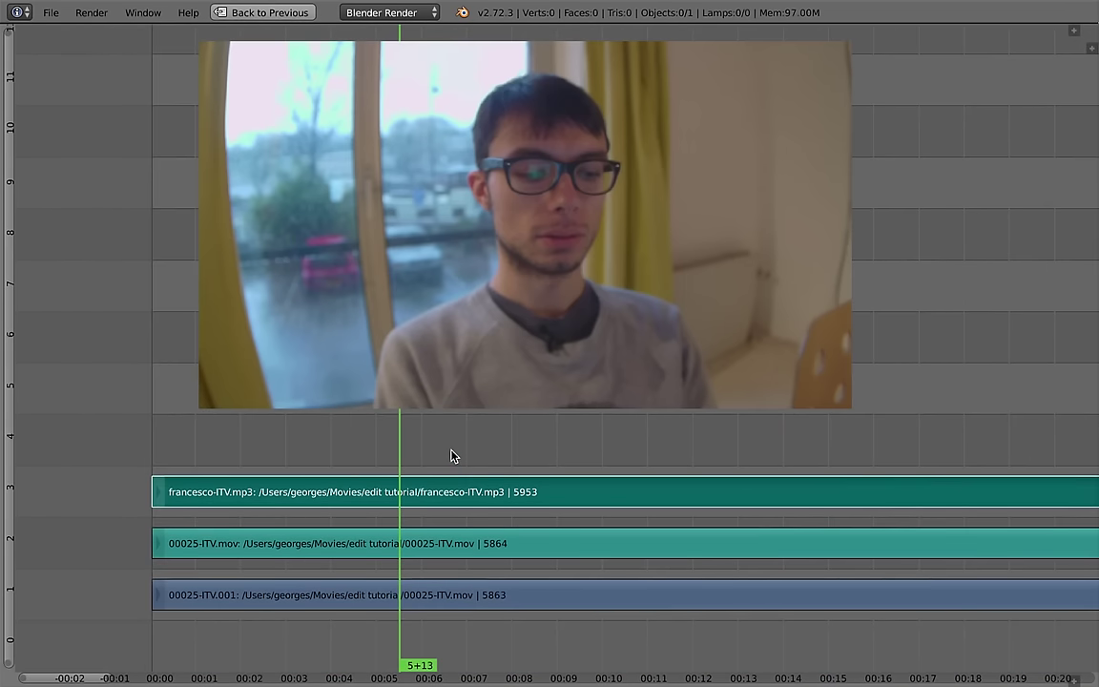
Step: Show the strip sidebar, select the francesco-ITV.mp3 strip and mute it
{"action": "key", "text": "n"}
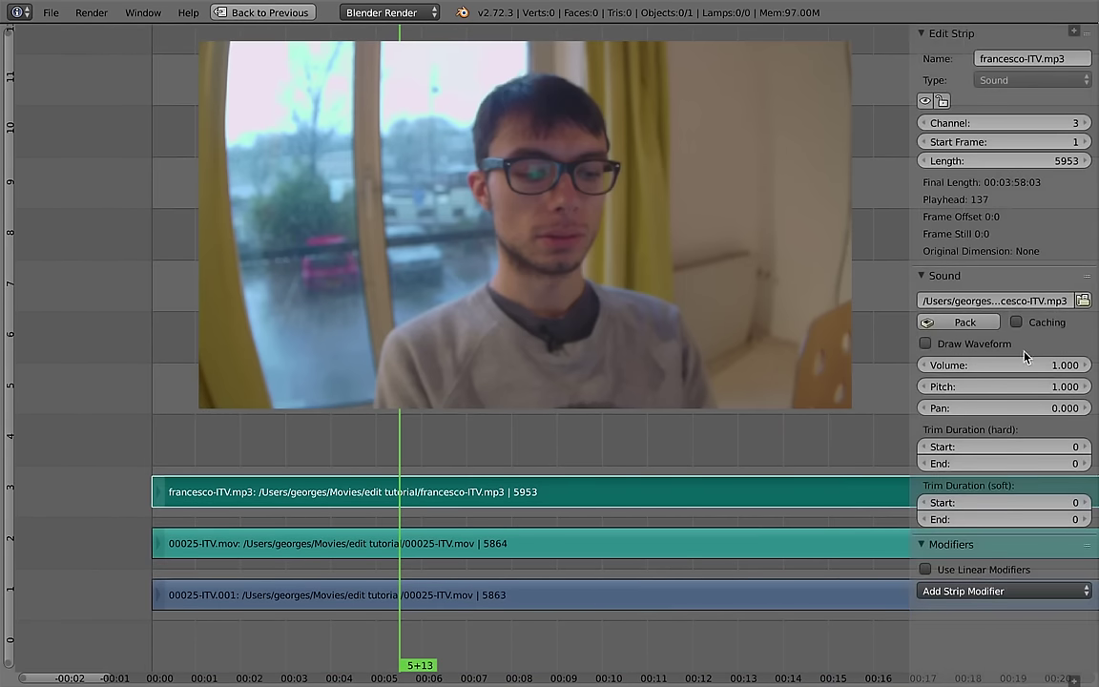
{"action": "right_click", "coordinate": [452, 556]}
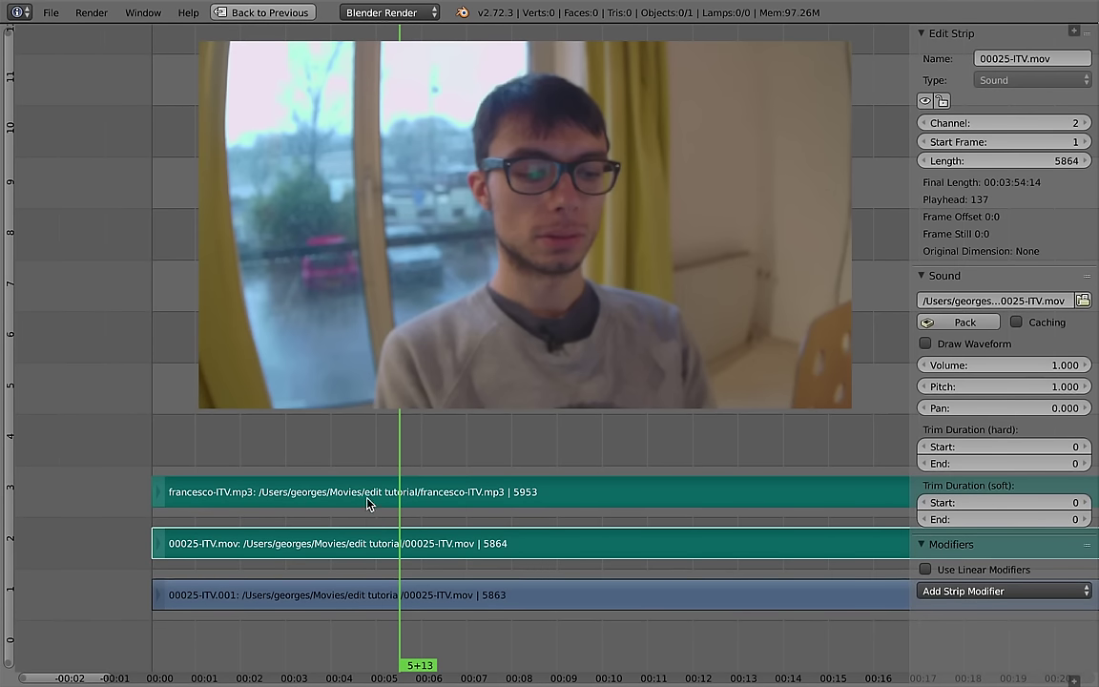
{"action": "right_click", "coordinate": [248, 481]}
{"action": "key", "text": "h"}
Step: Play the edit from about 1+18 with volume raised, then restore the file-browser layout
{"action": "left_click", "coordinate": [228, 468]}
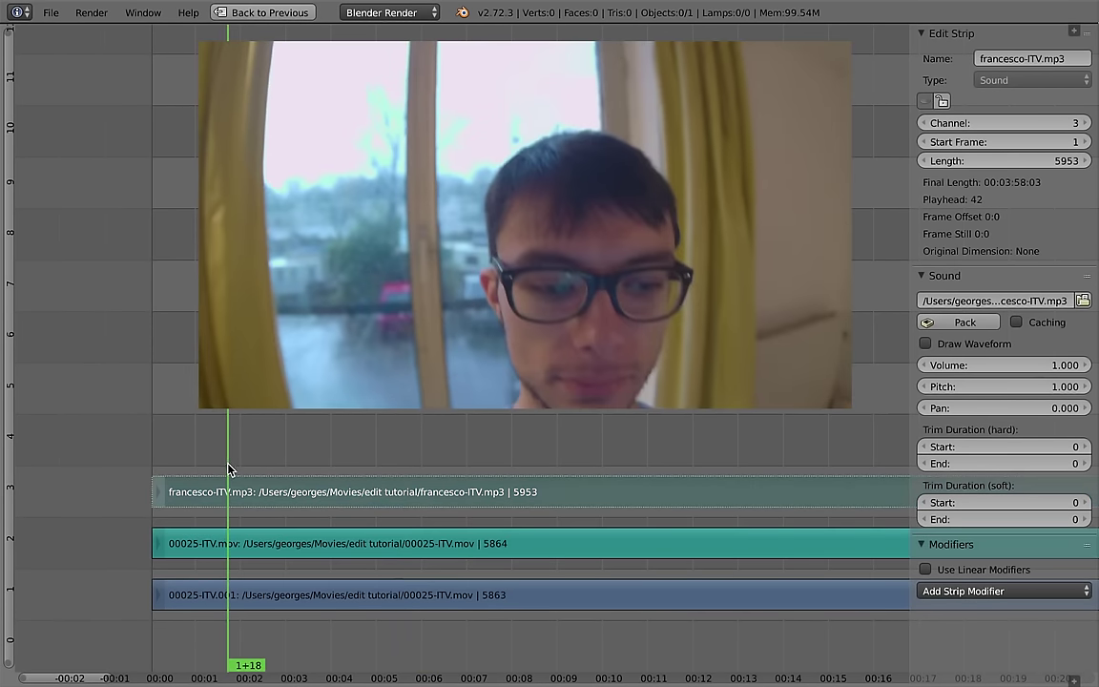
{"action": "key", "text": "alt+a"}
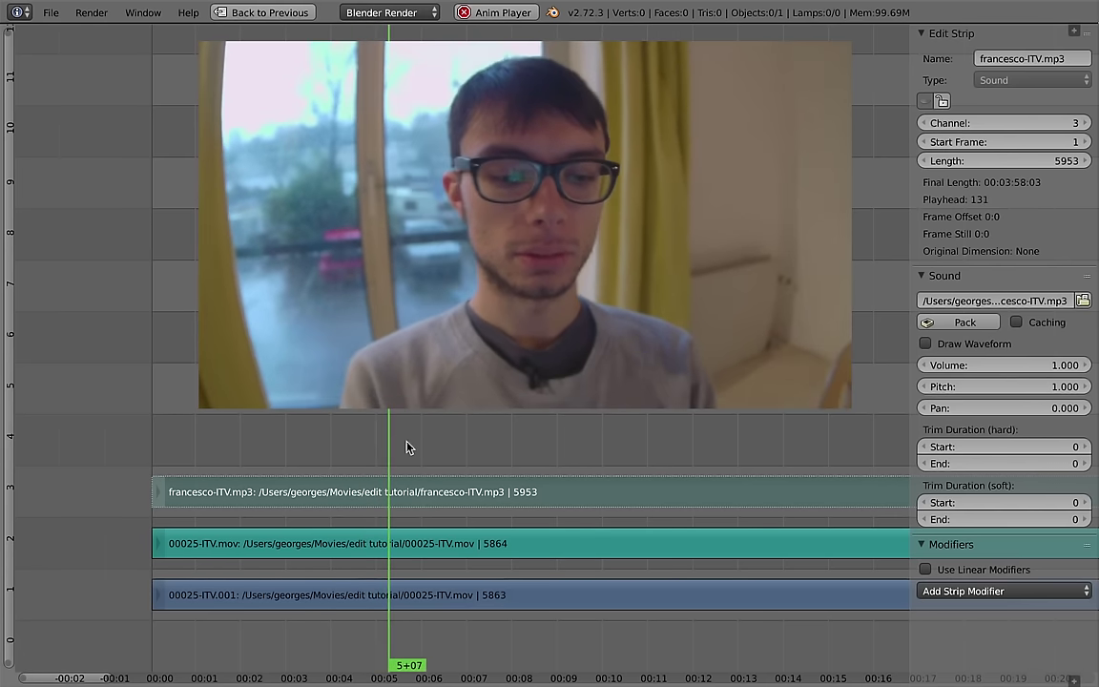
{"action": "key", "text": "XF86AudioRaiseVolume"}
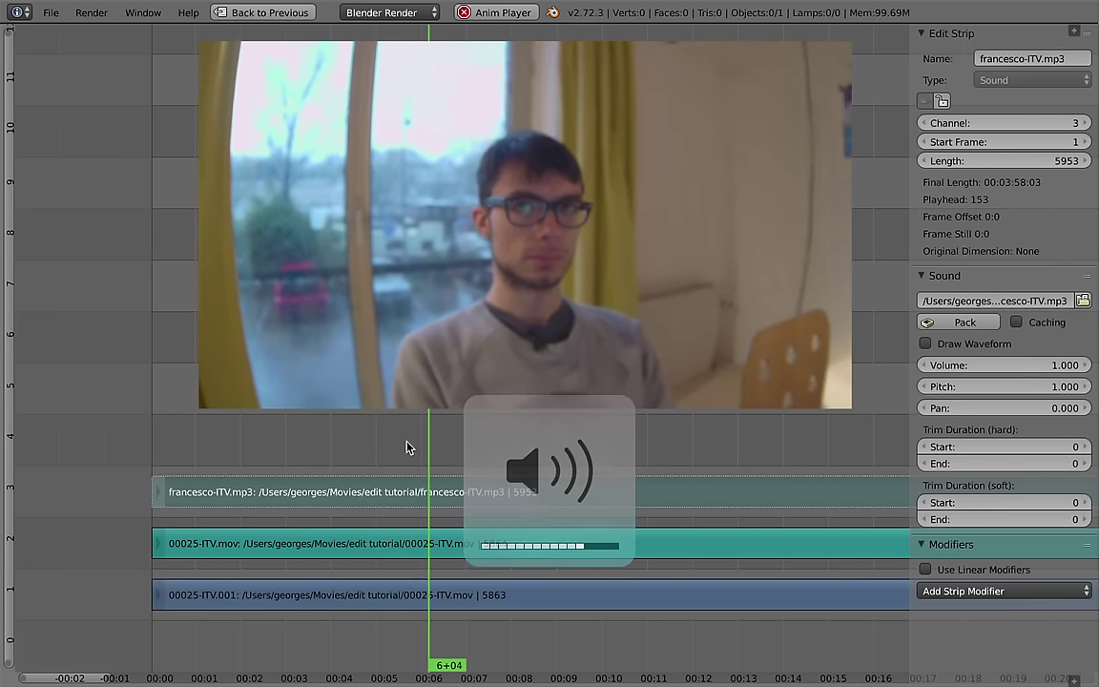
{"action": "key", "text": "alt+a"}
{"action": "key", "text": "ctrl+Up"}
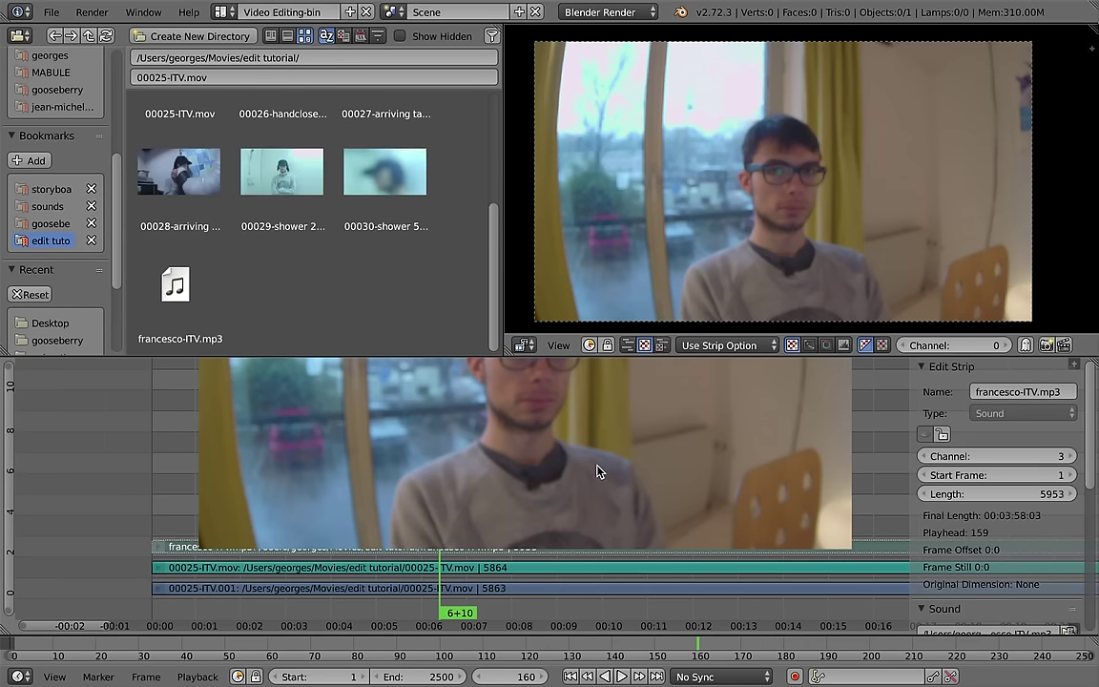
Step: Set the render Resolution percentage to 25% from the UV Editing screen's Render properties
{"action": "key", "text": "ctrl+Left"}
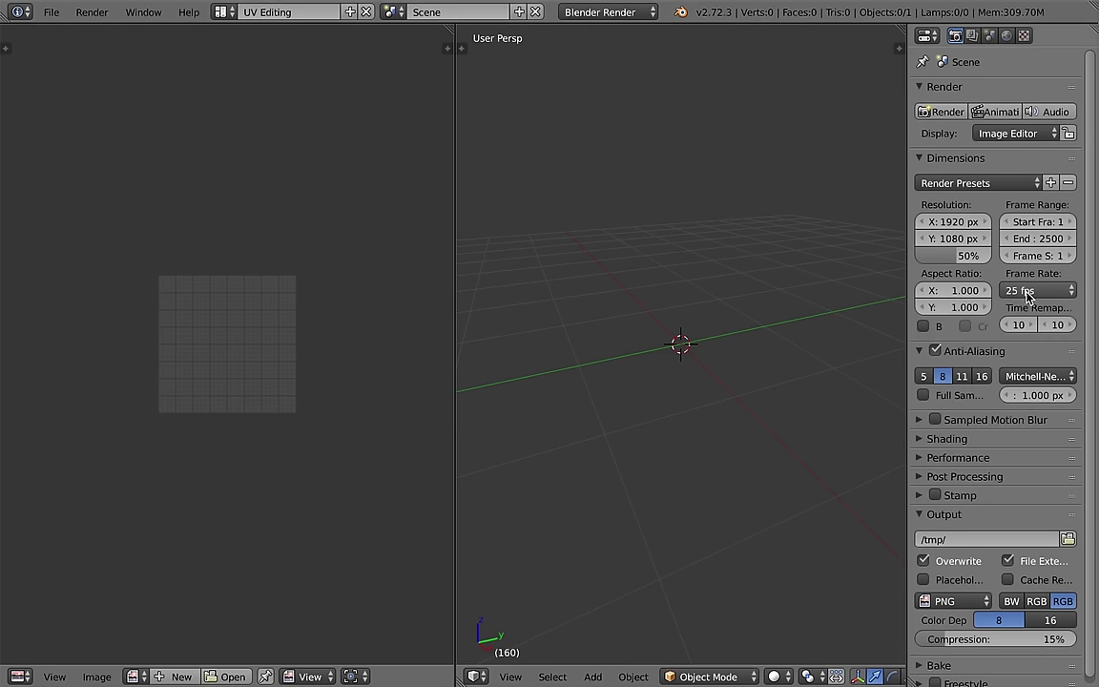
{"action": "left_click", "coordinate": [941, 258]}
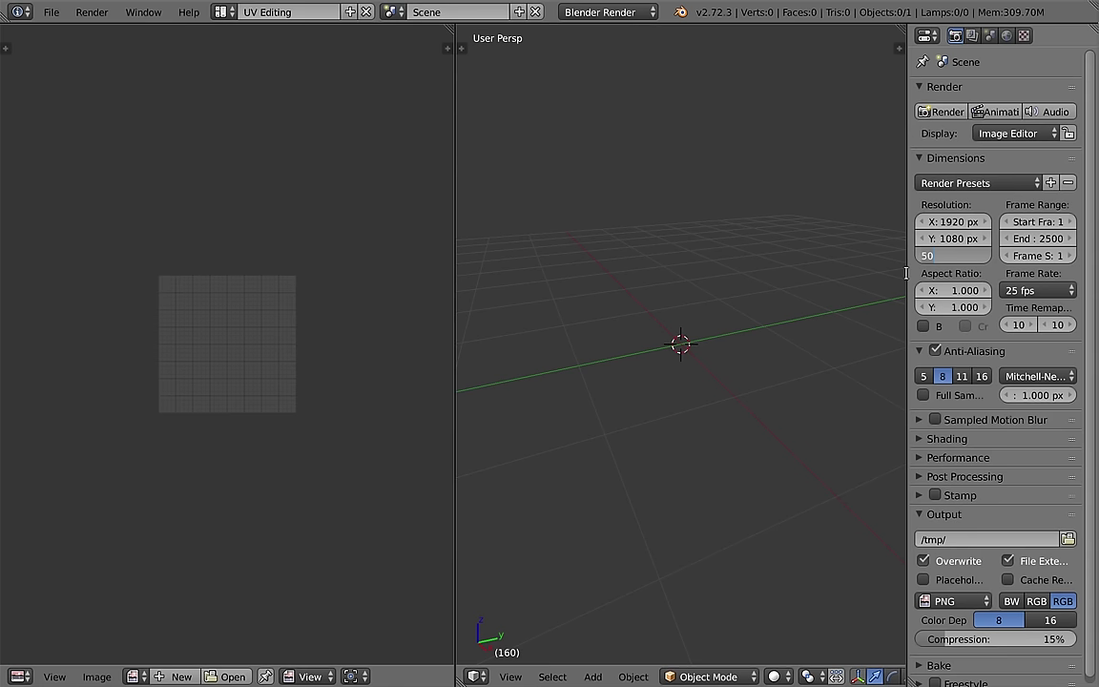
{"action": "type", "text": "25"}
{"action": "key", "text": "Return"}
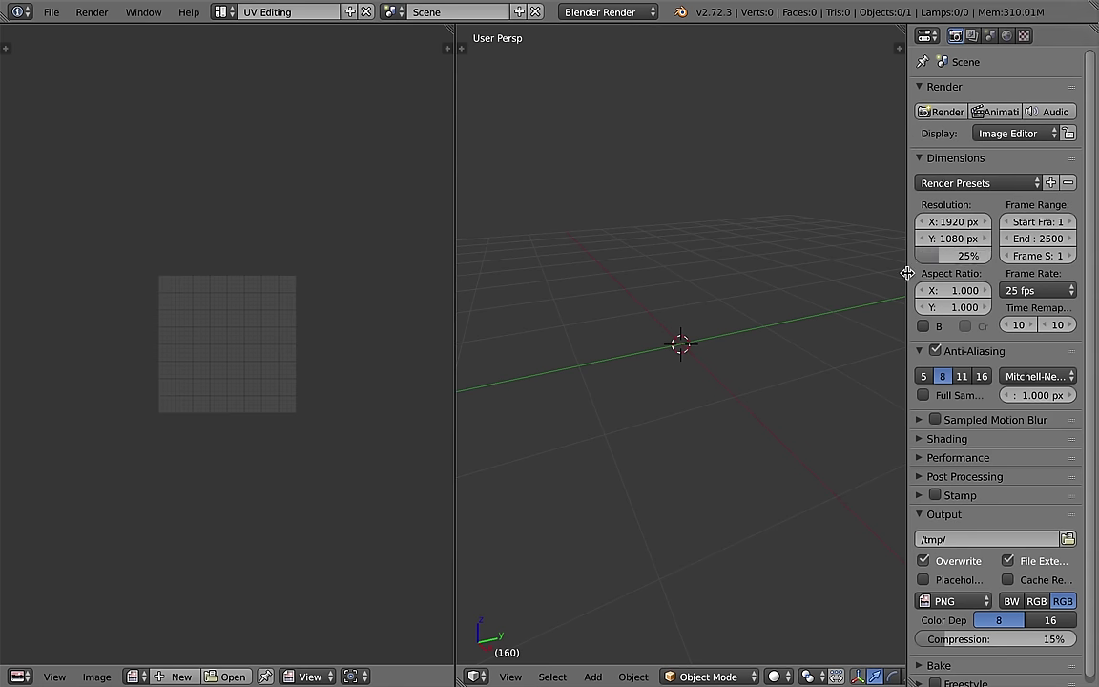
{"action": "left_click_drag", "start_coordinate": [905, 243], "coordinate": [847, 240]}
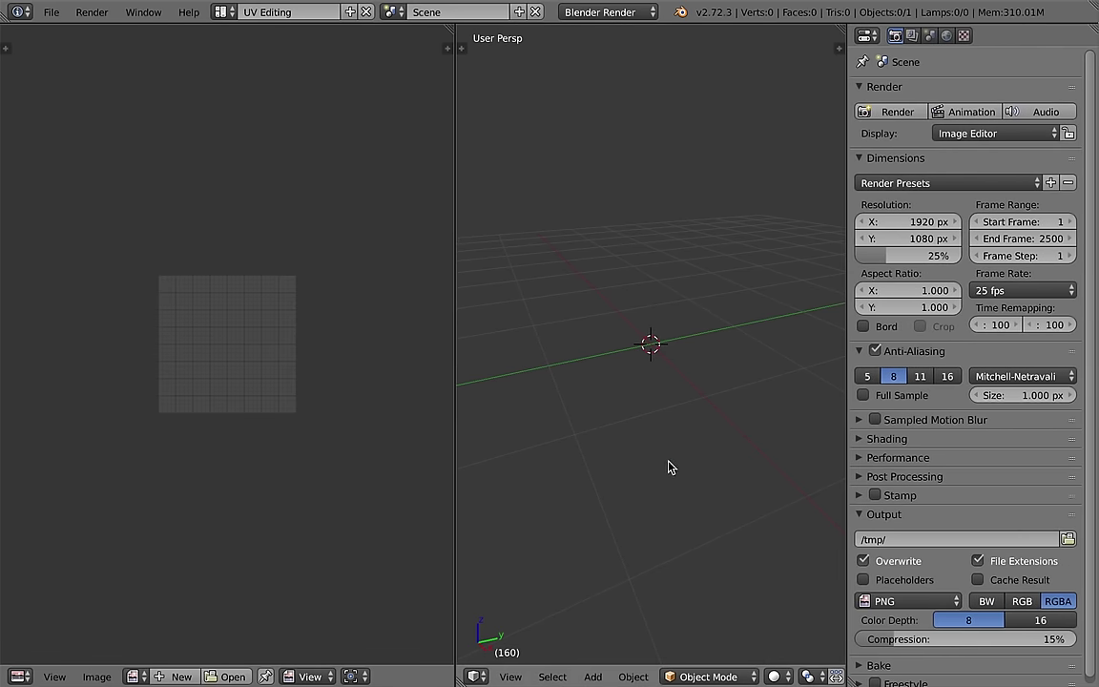
{"action": "key", "text": "ctrl+Right"}
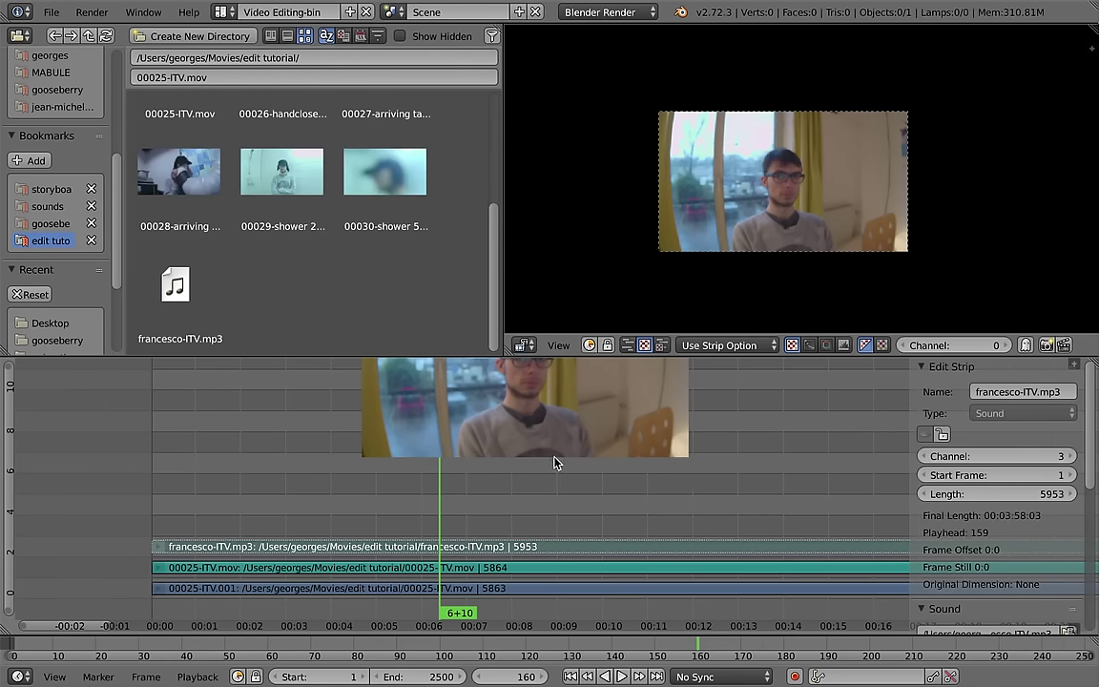
Step: Choose AV-sync playback, then play from frame 97 with the sequencer maximized
{"action": "left_click", "coordinate": [742, 678]}
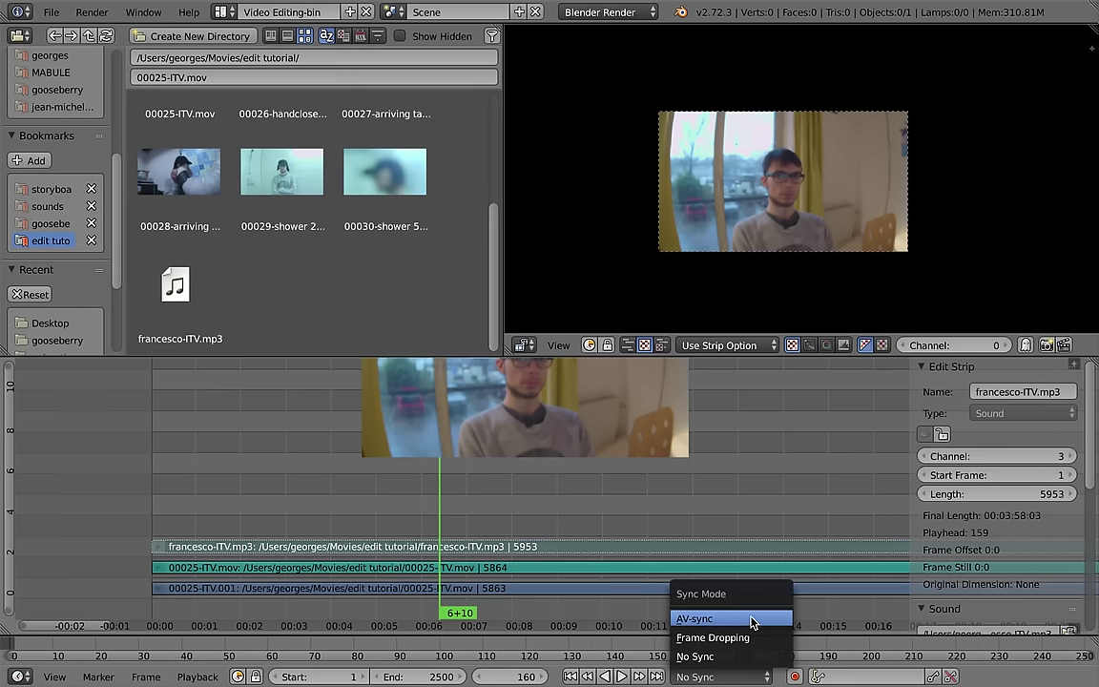
{"action": "left_click", "coordinate": [750, 624]}
{"action": "left_click", "coordinate": [326, 497]}
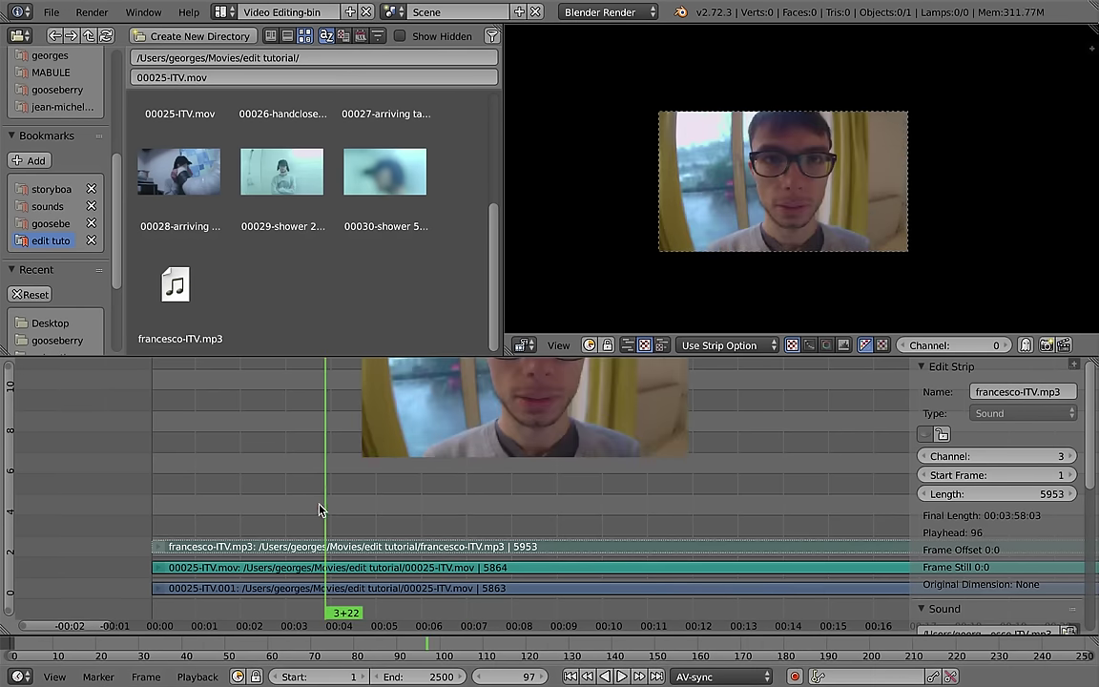
{"action": "key", "text": "shift+space"}
{"action": "key", "text": "alt+a"}
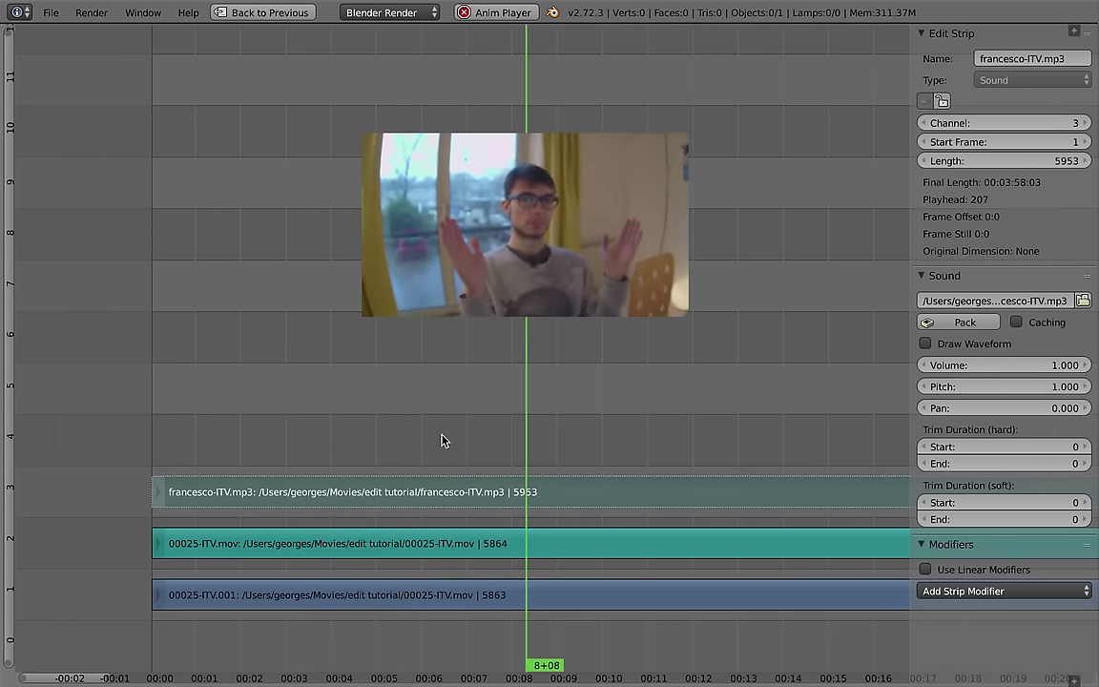
Step: Select the 00025-ITV.001 strip, stop playback and restore the full video editing layout
{"action": "right_click", "coordinate": [629, 592]}
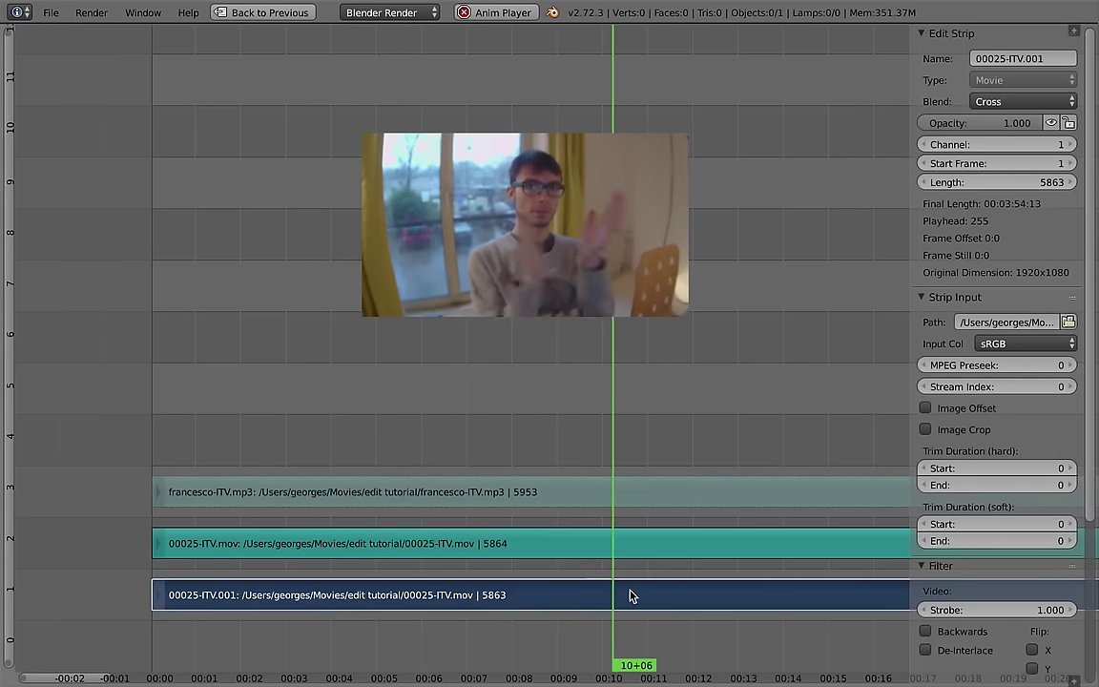
{"action": "key", "text": "alt+a"}
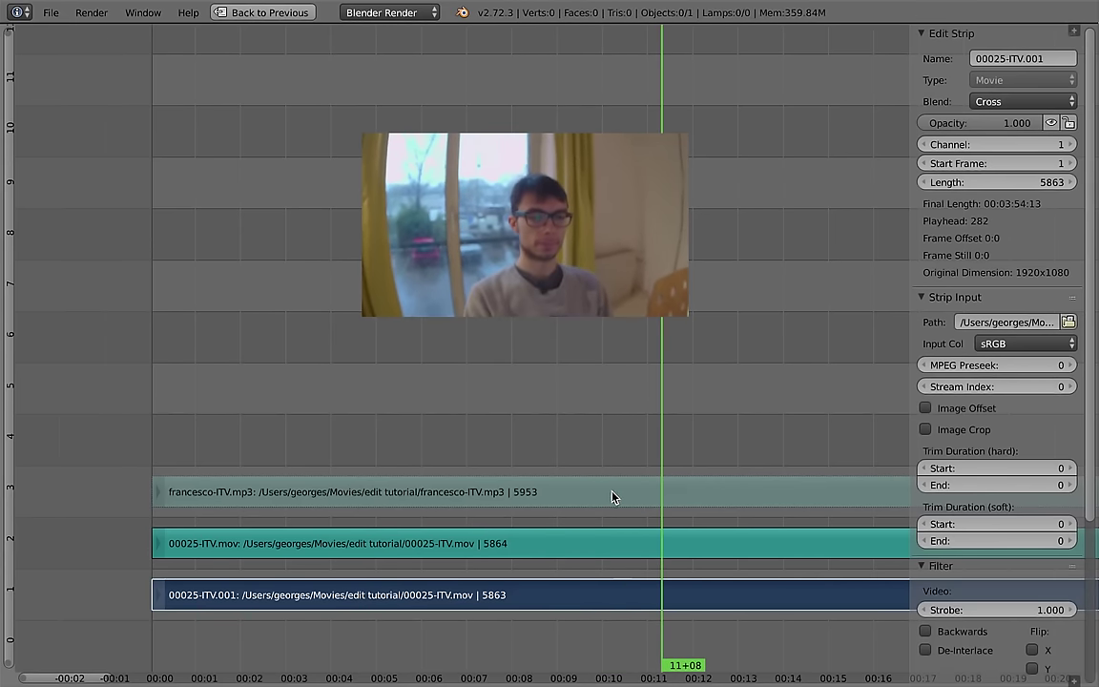
{"action": "key", "text": "ctrl+Up"}
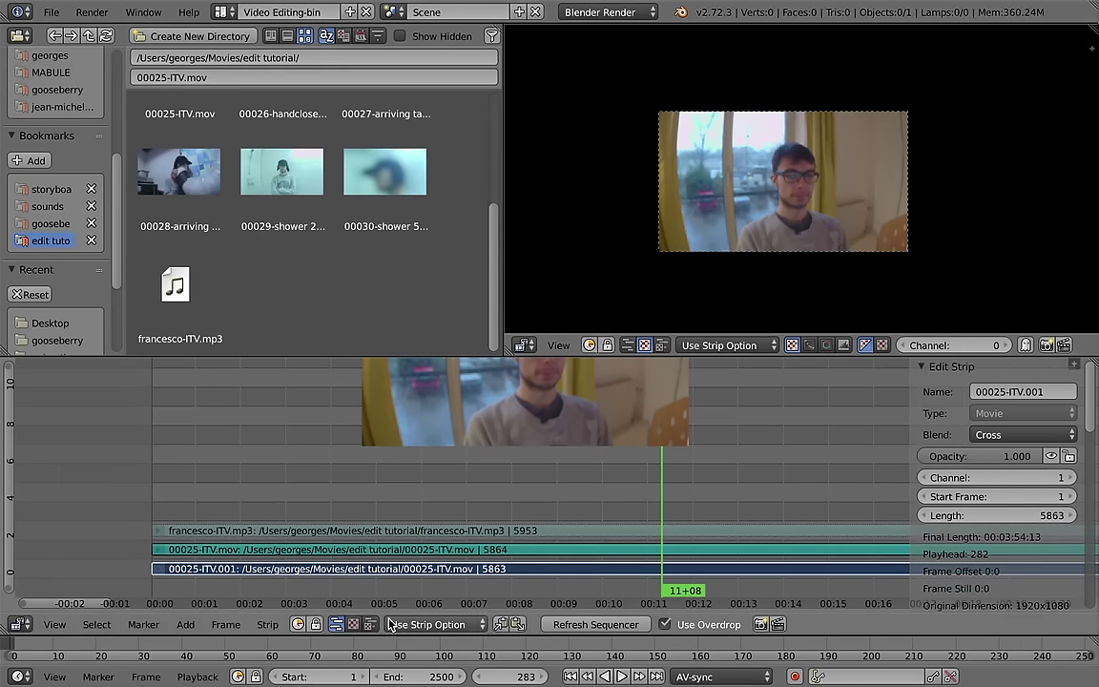
Step: Enable Audio Scrubbing, scrub back through the clip, and maximize the sequencer
{"action": "left_click", "coordinate": [202, 679]}
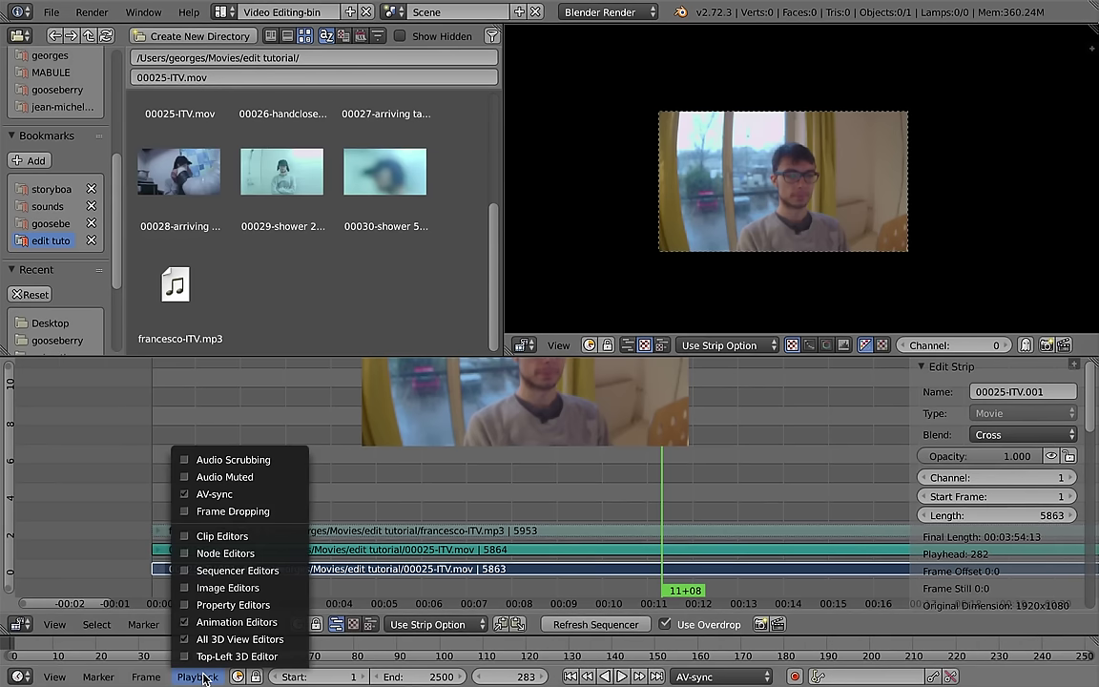
{"action": "left_click", "coordinate": [283, 461]}
{"action": "left_click_drag", "start_coordinate": [453, 452], "coordinate": [358, 571]}
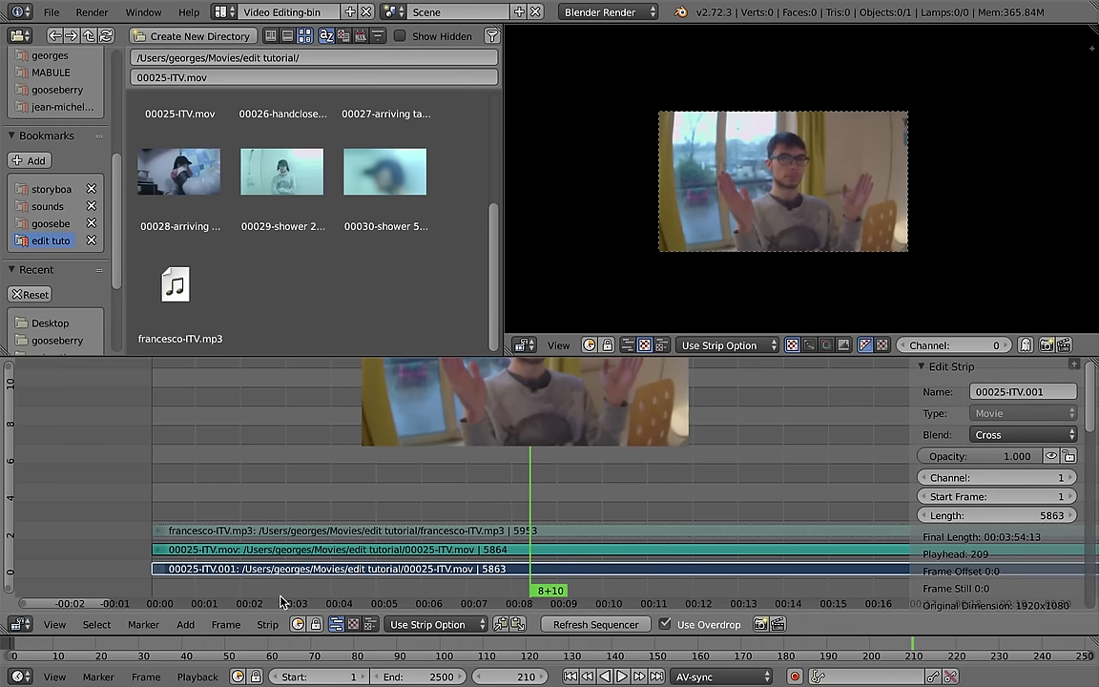
{"action": "left_click", "coordinate": [198, 677]}
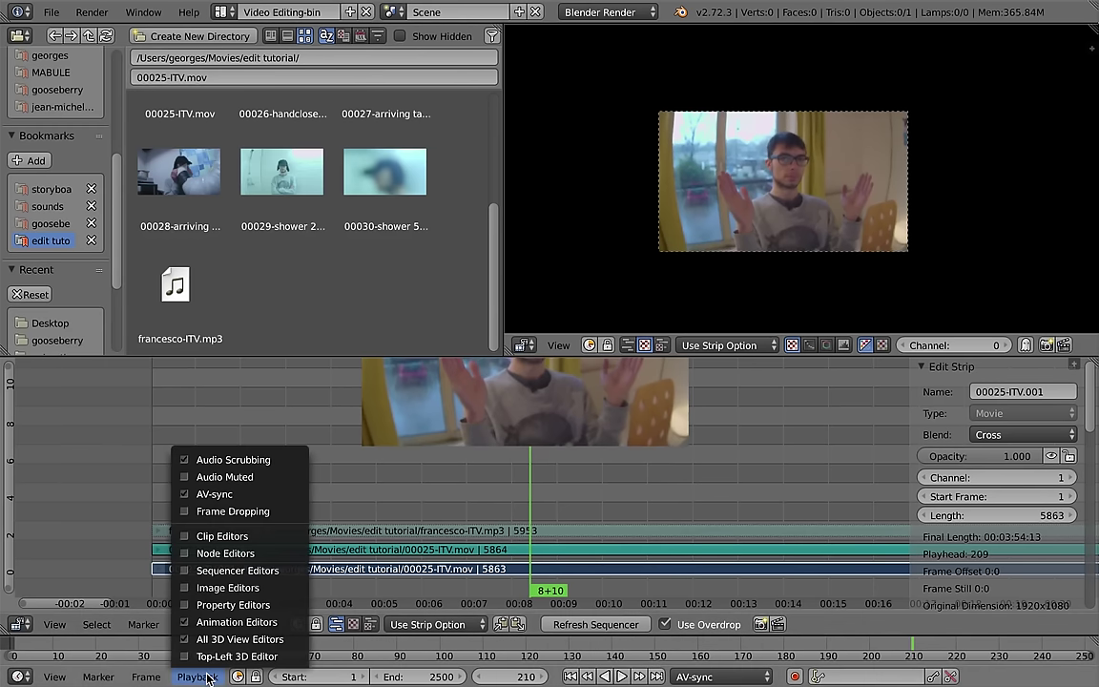
{"action": "left_click", "coordinate": [261, 462]}
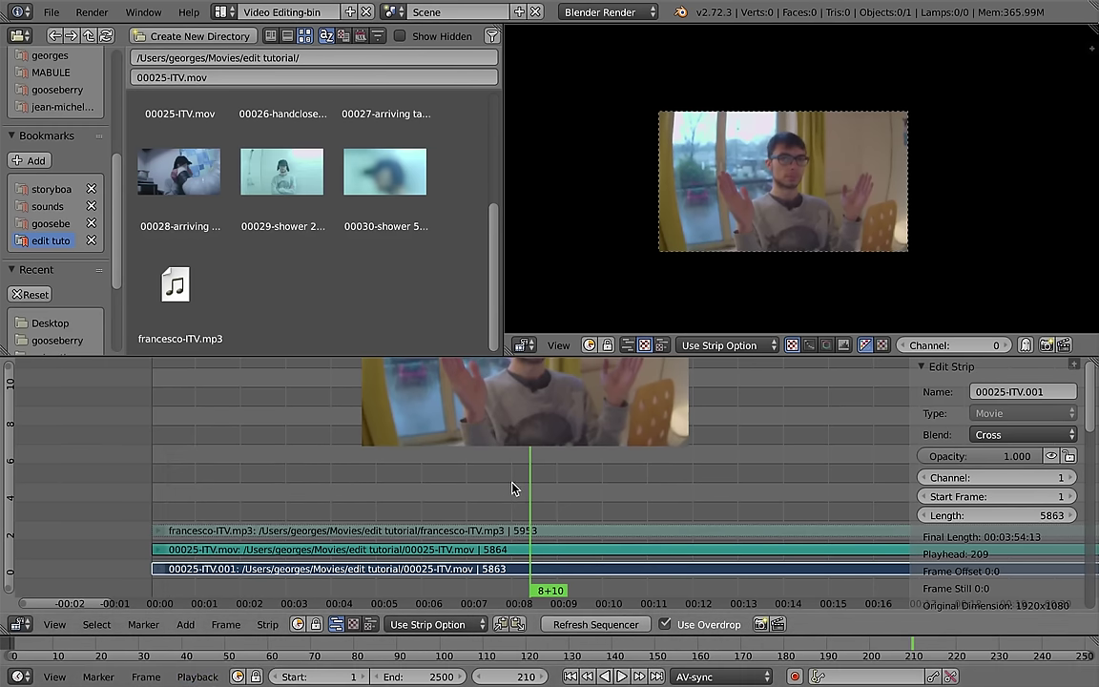
{"action": "key", "text": "ctrl+Up"}
Step: Hide the sidebar, then enlarge the backdrop preview and move it up above the strips
{"action": "key", "text": "n"}
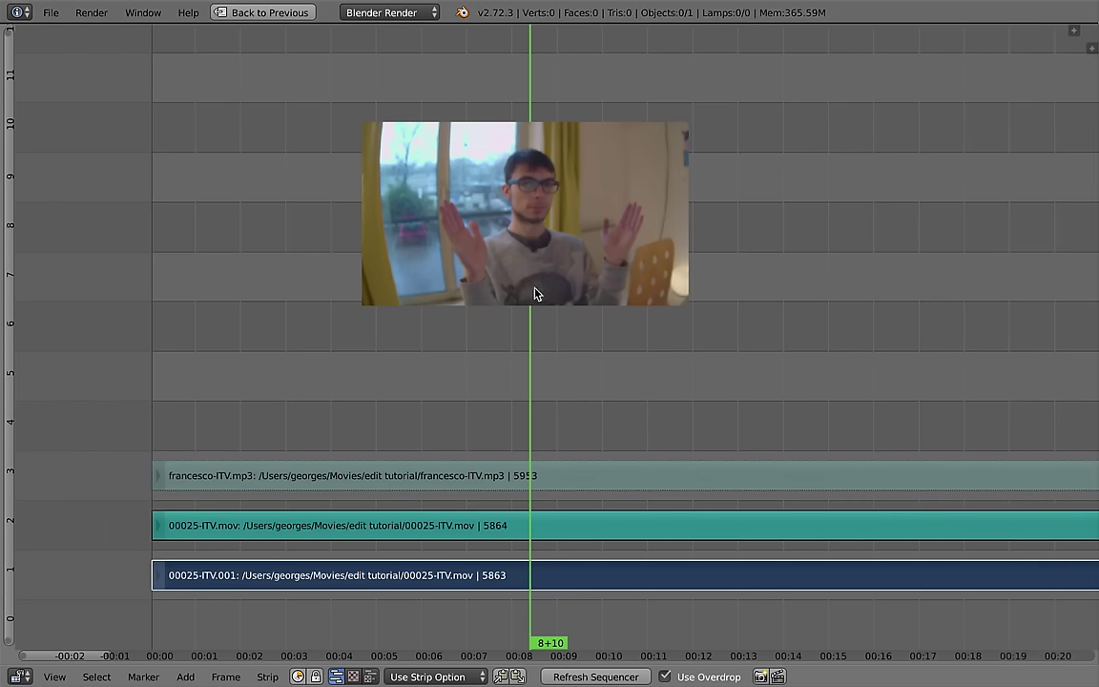
{"action": "key", "text": "ctrl+b"}
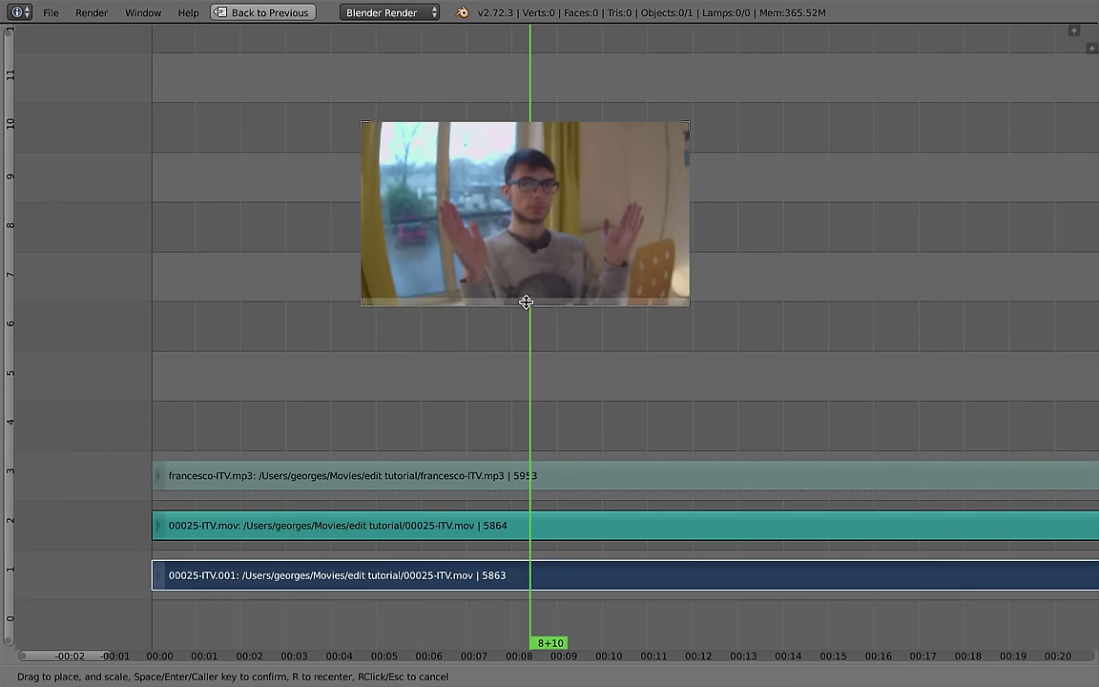
{"action": "left_click_drag", "start_coordinate": [527, 432], "coordinate": [548, 250]}
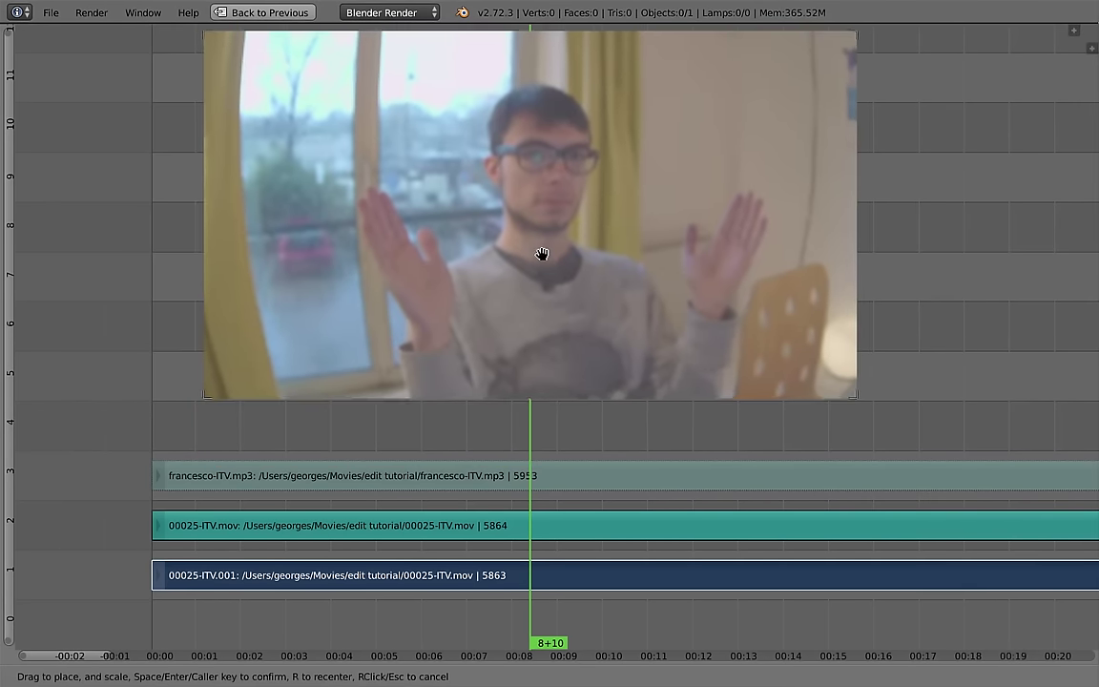
{"action": "scroll", "coordinate": [553, 387], "scroll_direction": "down", "scroll_amount": 1}
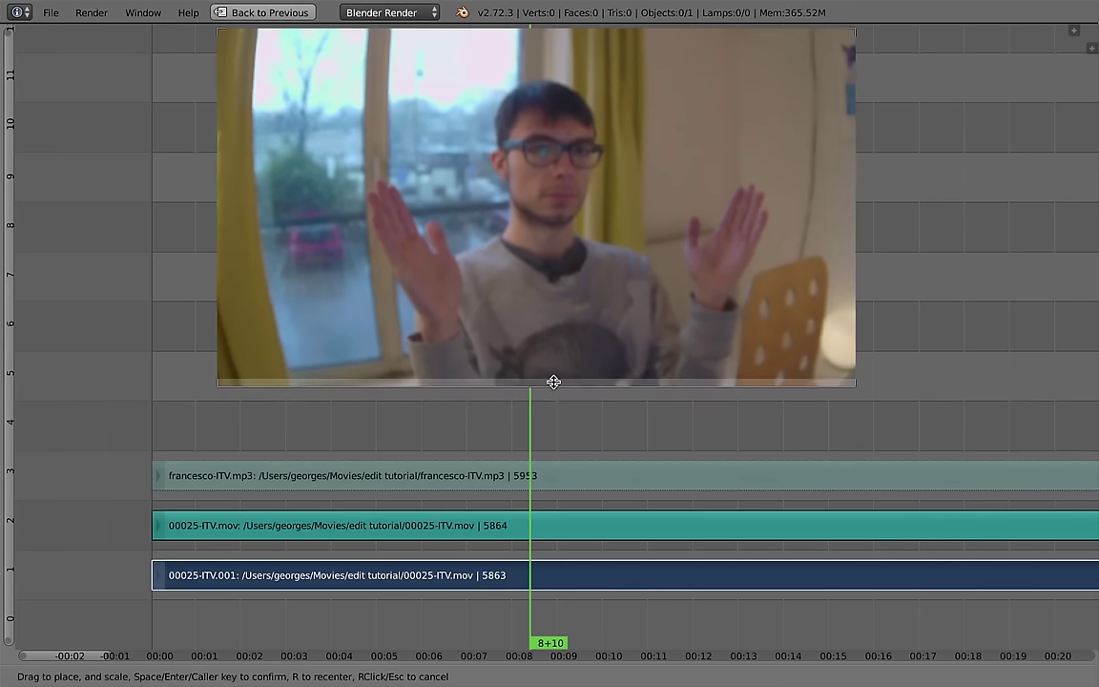
{"action": "key", "text": "Return"}
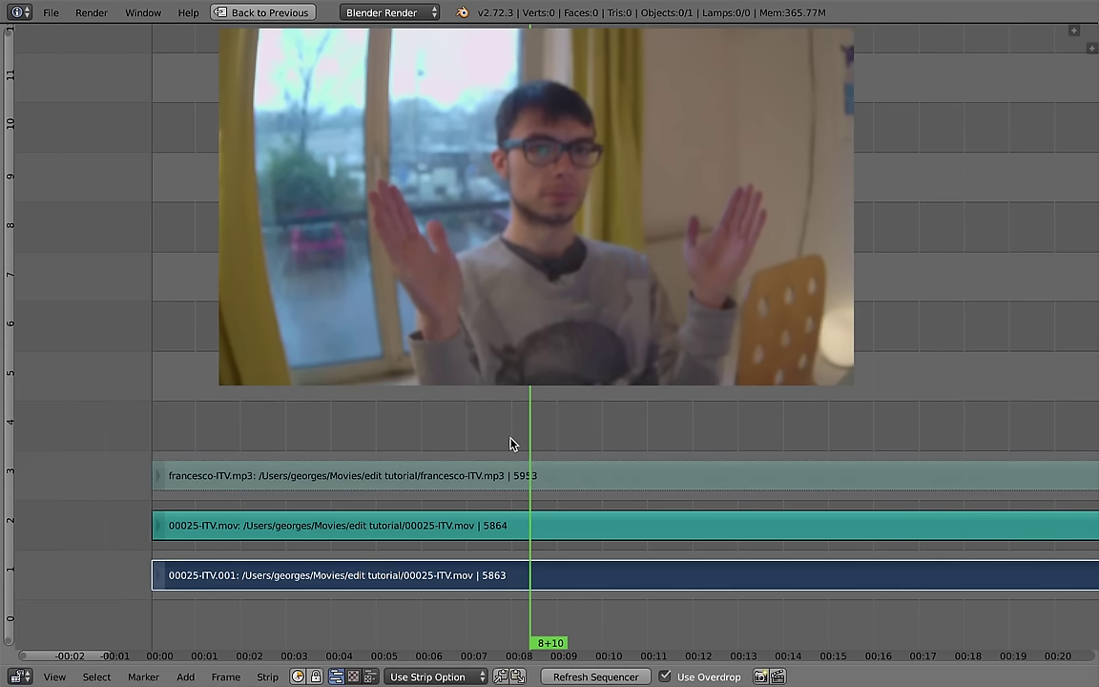
{"action": "scroll", "coordinate": [461, 365], "scroll_direction": "right", "scroll_amount": 3}
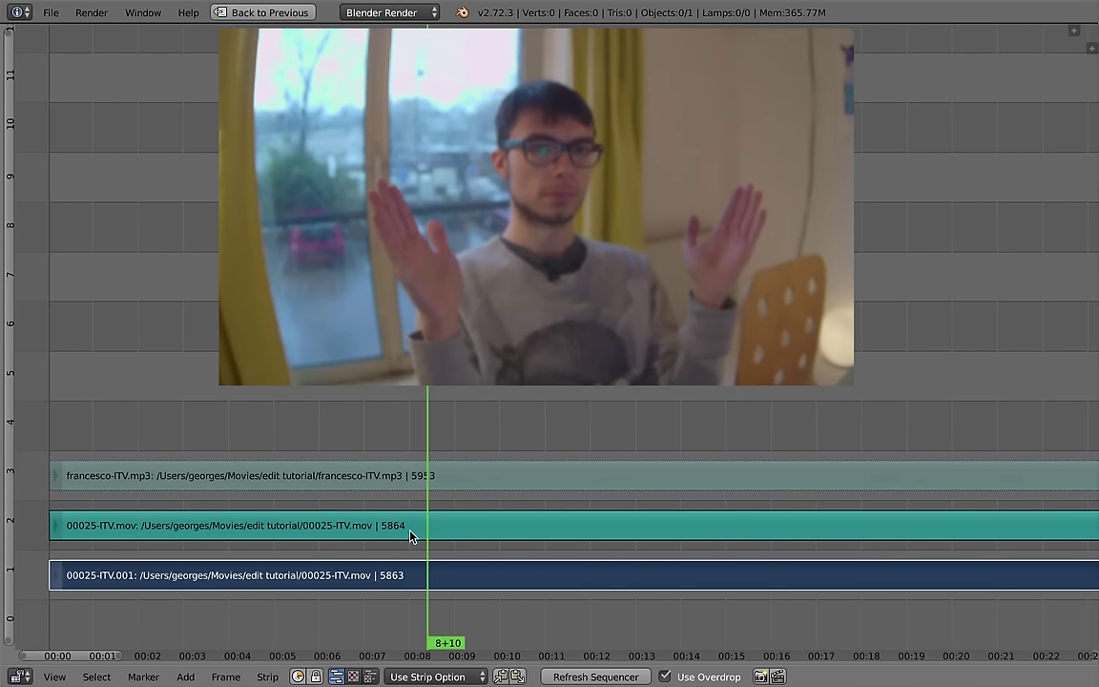
Step: Play briefly to stop at 10+07, then show the 00025-ITV.mov sound strip's properties
{"action": "key", "text": "alt+a"}
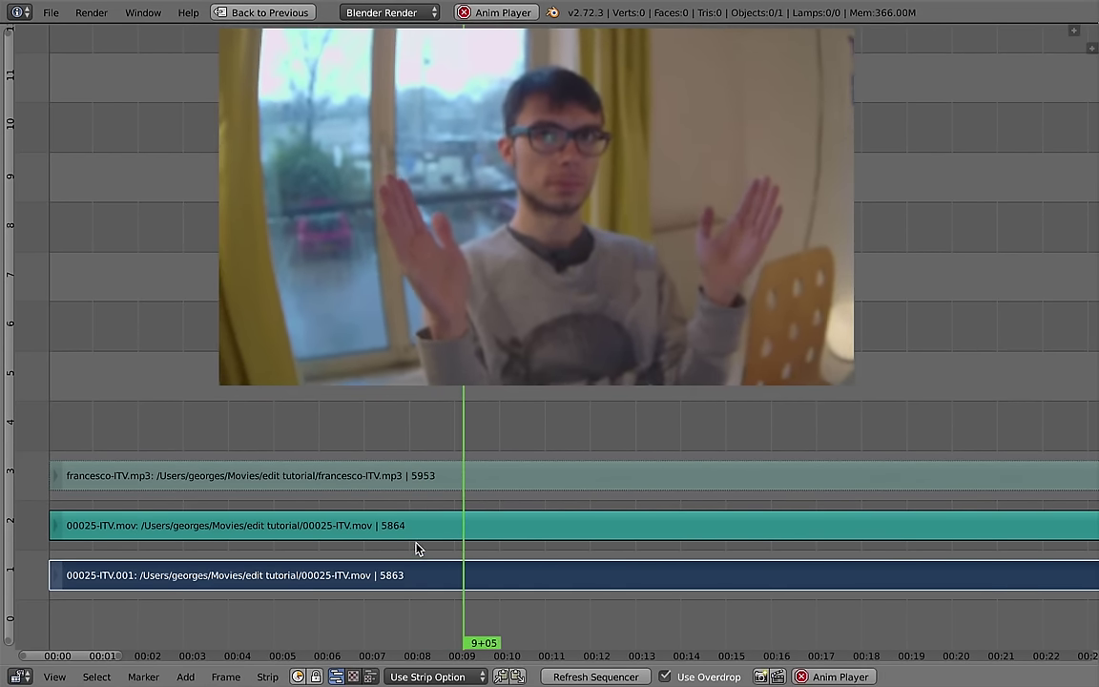
{"action": "key", "text": "alt+a"}
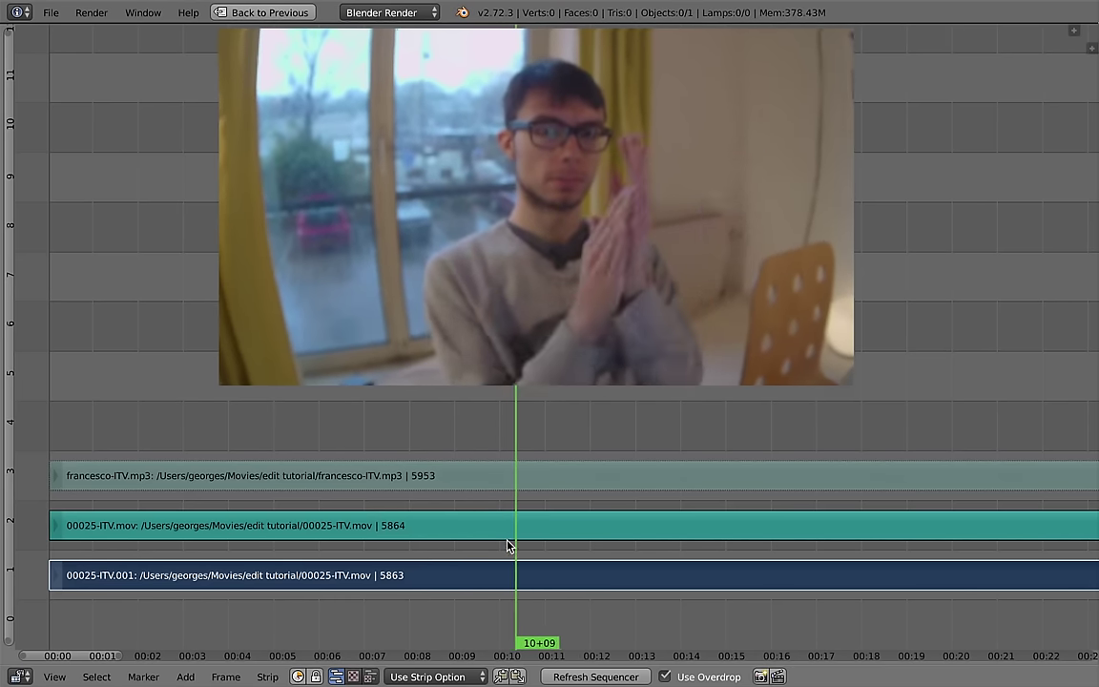
{"action": "right_click", "coordinate": [545, 518]}
{"action": "key", "text": "n"}
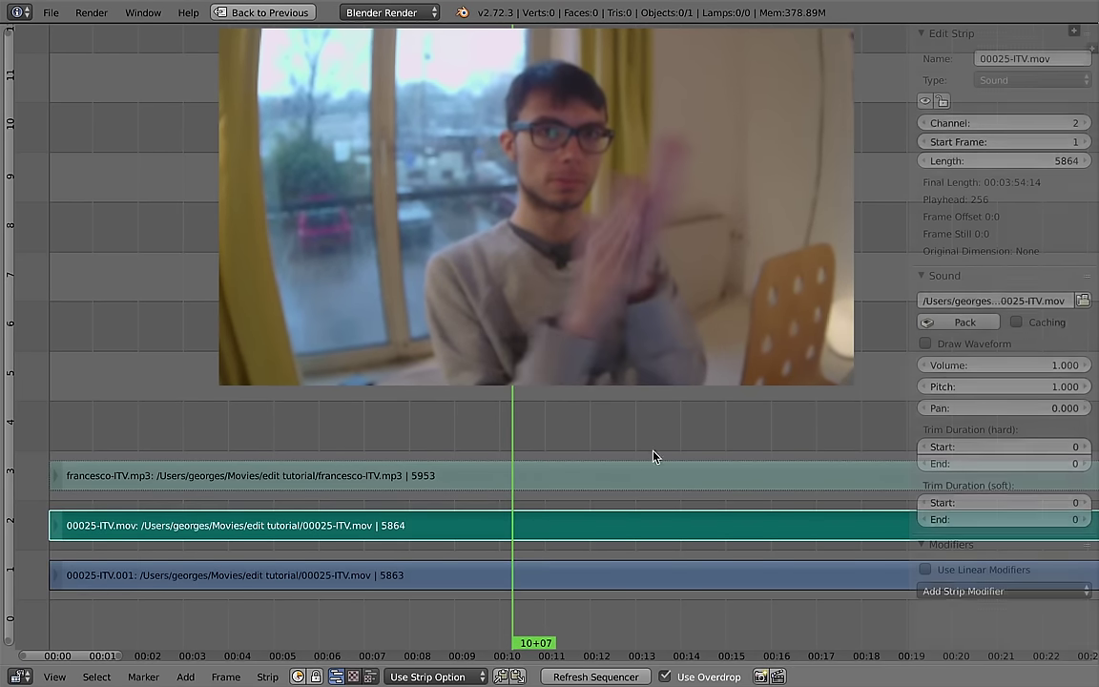
Step: Select the francesco-ITV.mp3 strip and switch waveforms off, then on for all strips
{"action": "right_click", "coordinate": [523, 472]}
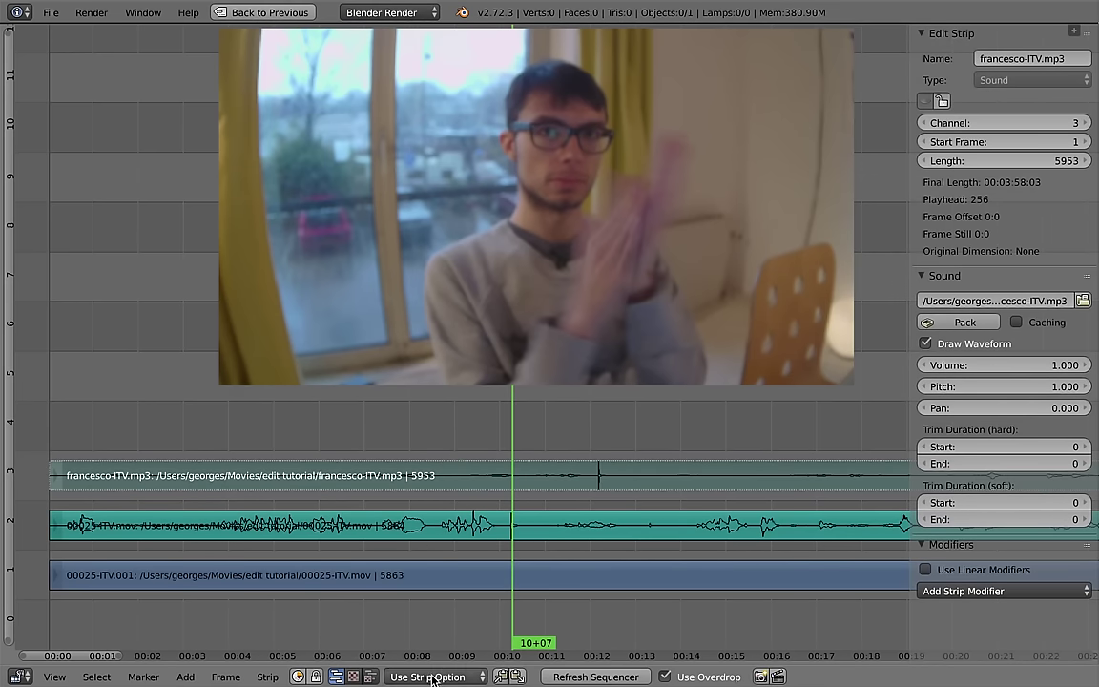
{"action": "left_click", "coordinate": [470, 676]}
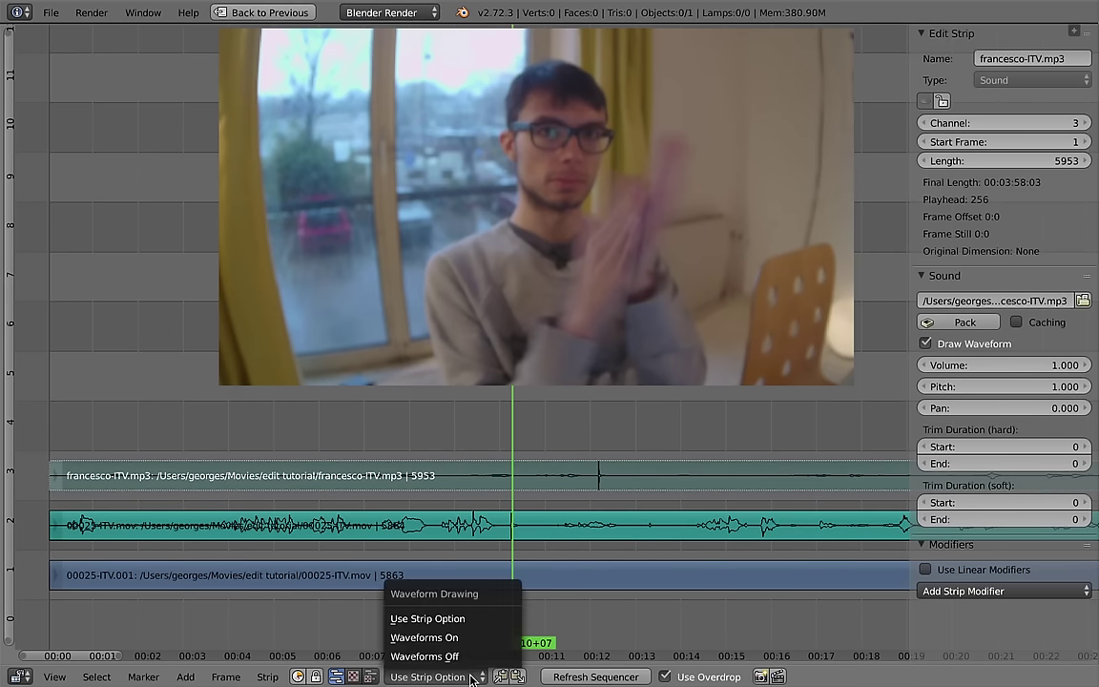
{"action": "left_click", "coordinate": [424, 656]}
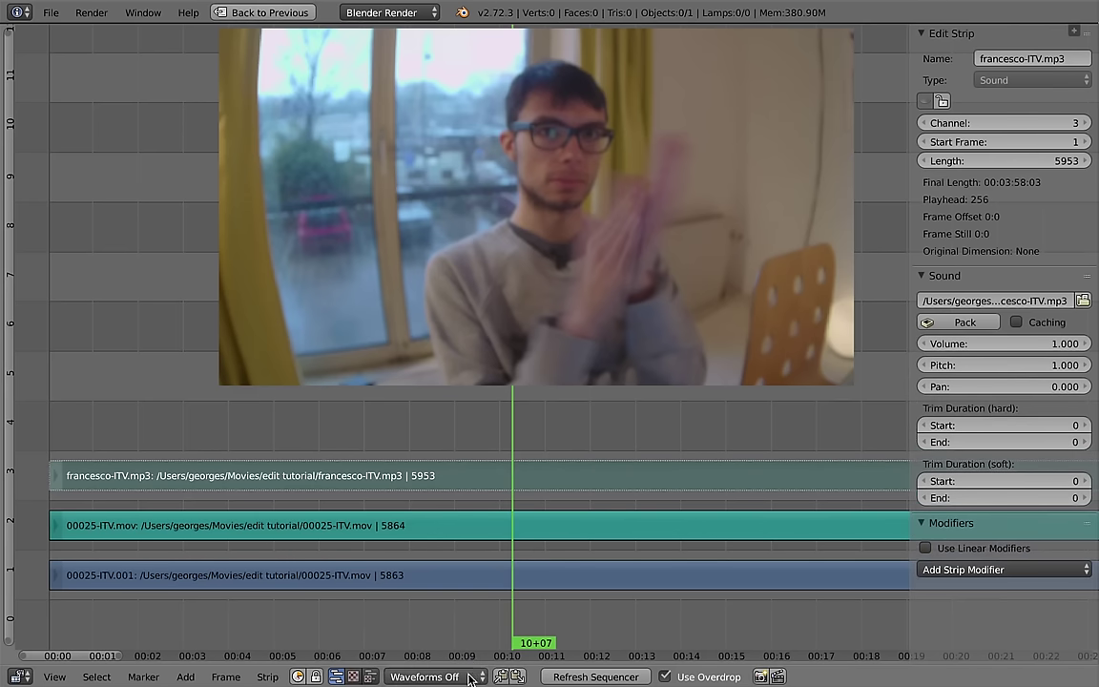
{"action": "left_click", "coordinate": [436, 676]}
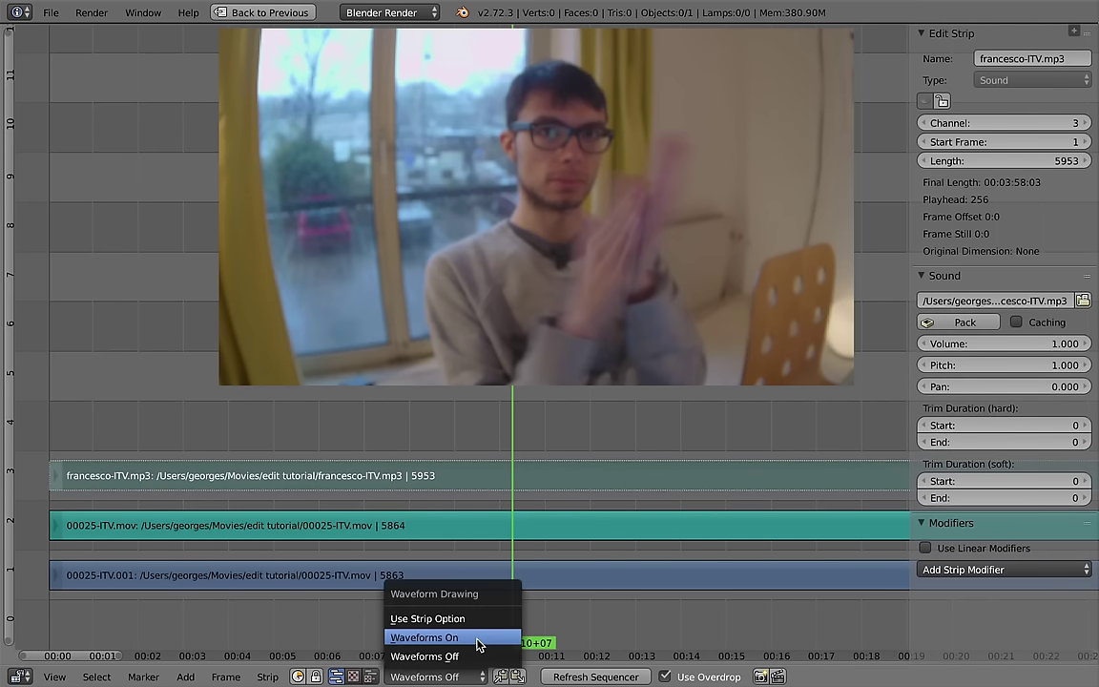
{"action": "left_click", "coordinate": [455, 634]}
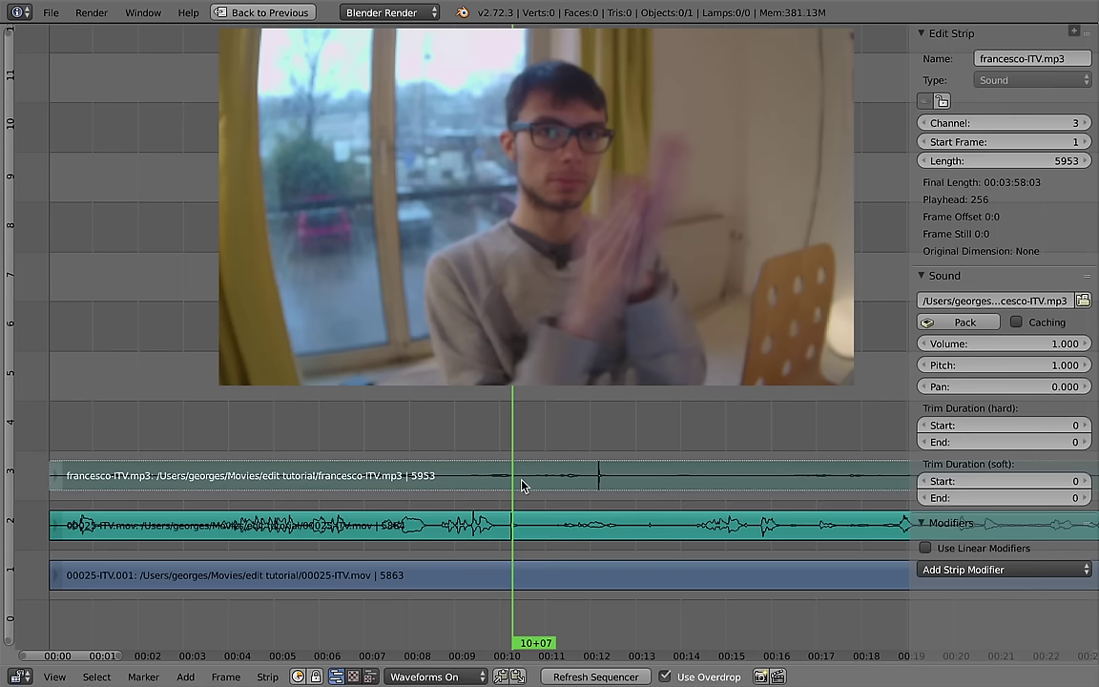
Step: Set waveforms to per-strip control and hide the 00025-ITV.mov strip's waveform
{"action": "right_click", "coordinate": [589, 522]}
{"action": "right_click", "coordinate": [586, 489]}
{"action": "right_click", "coordinate": [694, 528]}
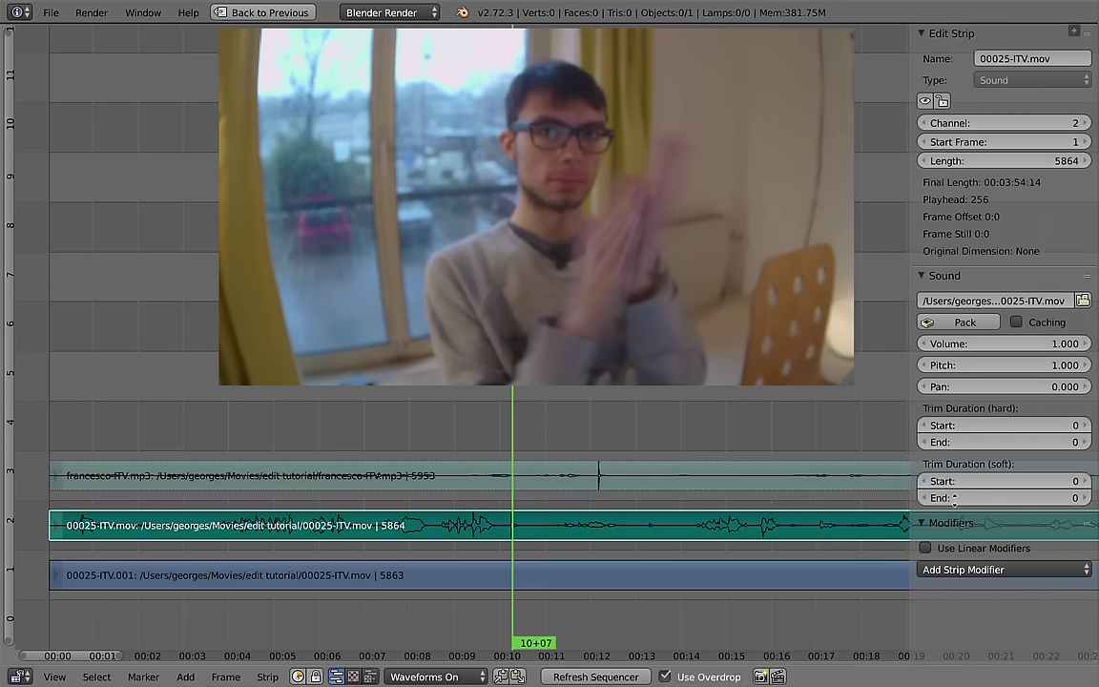
{"action": "left_click", "coordinate": [434, 676]}
{"action": "left_click", "coordinate": [500, 599]}
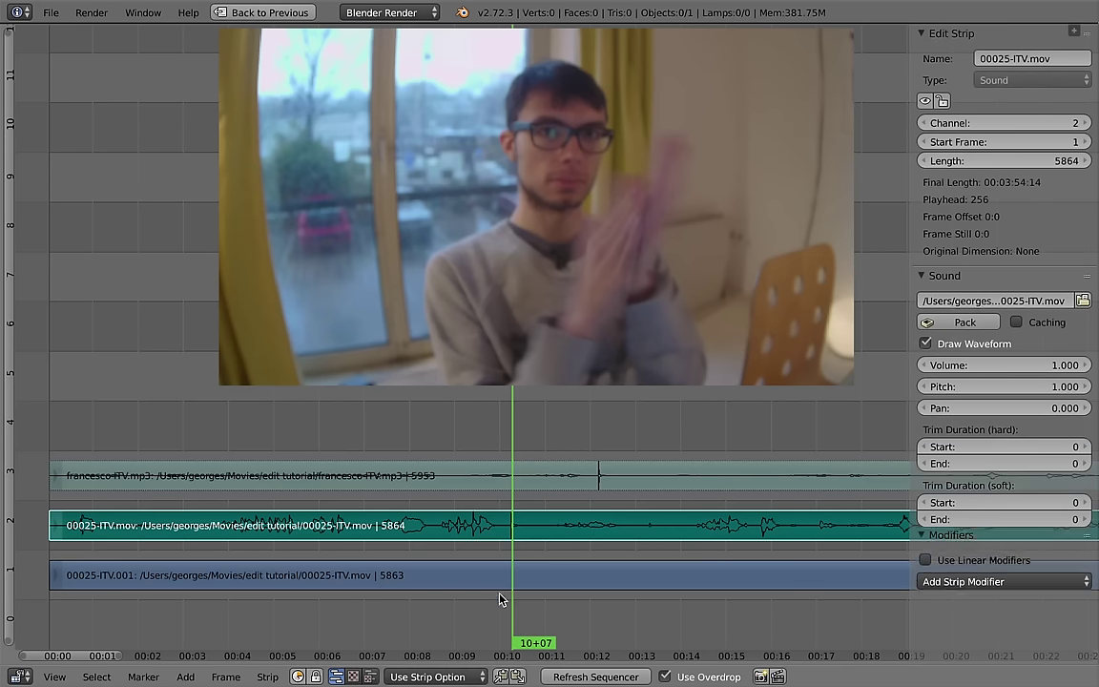
{"action": "left_click", "coordinate": [925, 343]}
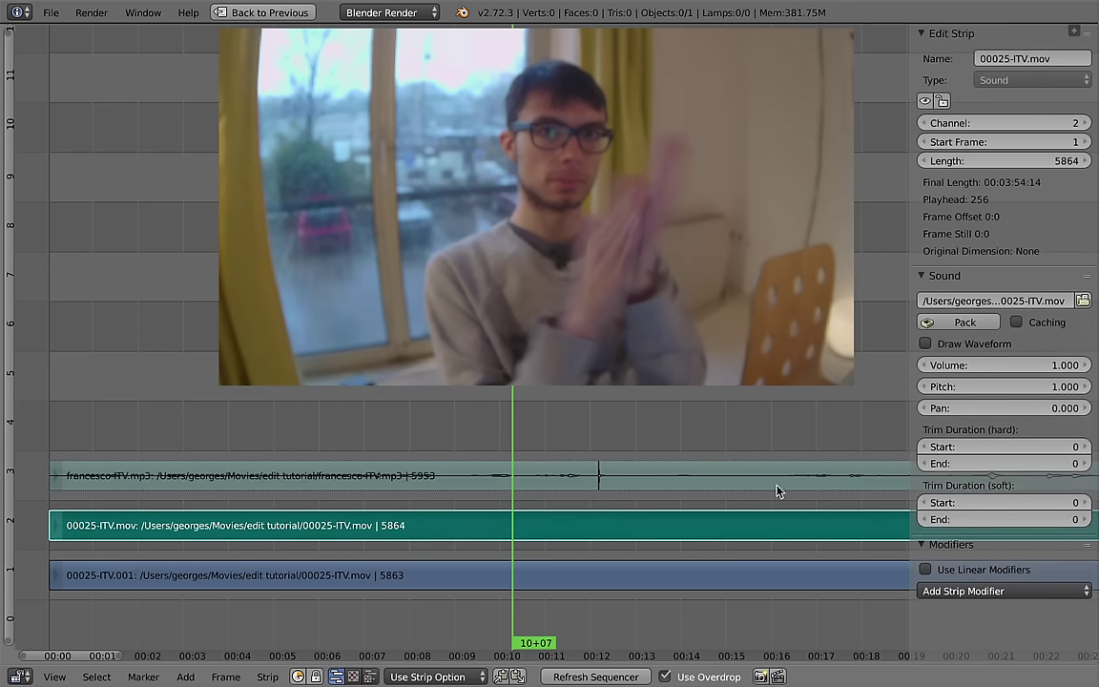
{"action": "left_click", "coordinate": [440, 677]}
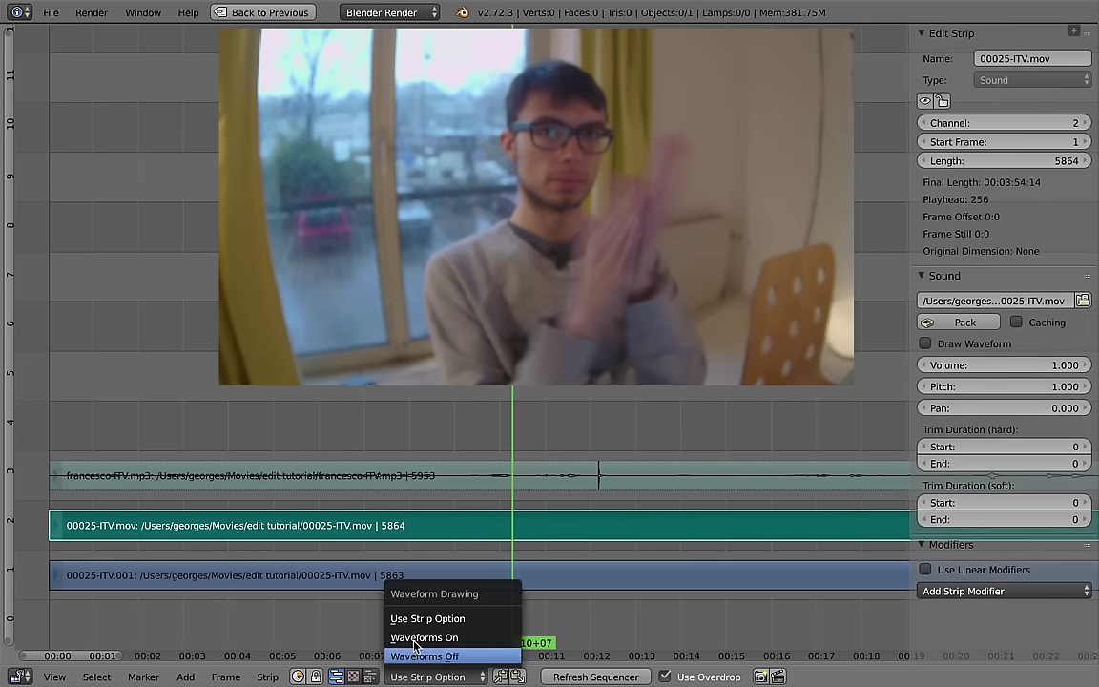
Step: Alternate the selection between the francesco-ITV.mp3 and 00025-ITV.mov strips to compare them
{"action": "right_click", "coordinate": [562, 481]}
{"action": "right_click", "coordinate": [567, 523]}
{"action": "right_click", "coordinate": [574, 481]}
{"action": "right_click", "coordinate": [569, 515]}
{"action": "right_click", "coordinate": [573, 479]}
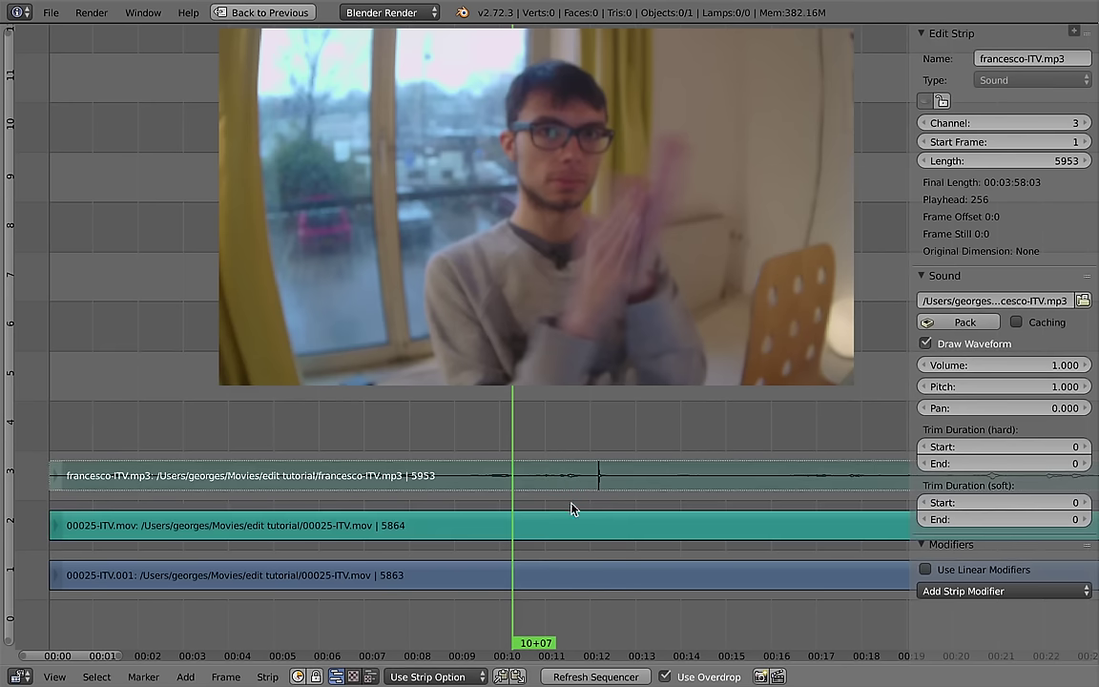
{"action": "right_click", "coordinate": [576, 520]}
{"action": "right_click", "coordinate": [579, 477]}
{"action": "right_click", "coordinate": [578, 520]}
{"action": "right_click", "coordinate": [577, 480]}
Step: Keep the mp3 waveform shown and the 00025-ITV.mov waveform hidden, reselecting the mp3 strip
{"action": "left_click", "coordinate": [947, 347]}
{"action": "left_click", "coordinate": [948, 346]}
{"action": "right_click", "coordinate": [574, 515]}
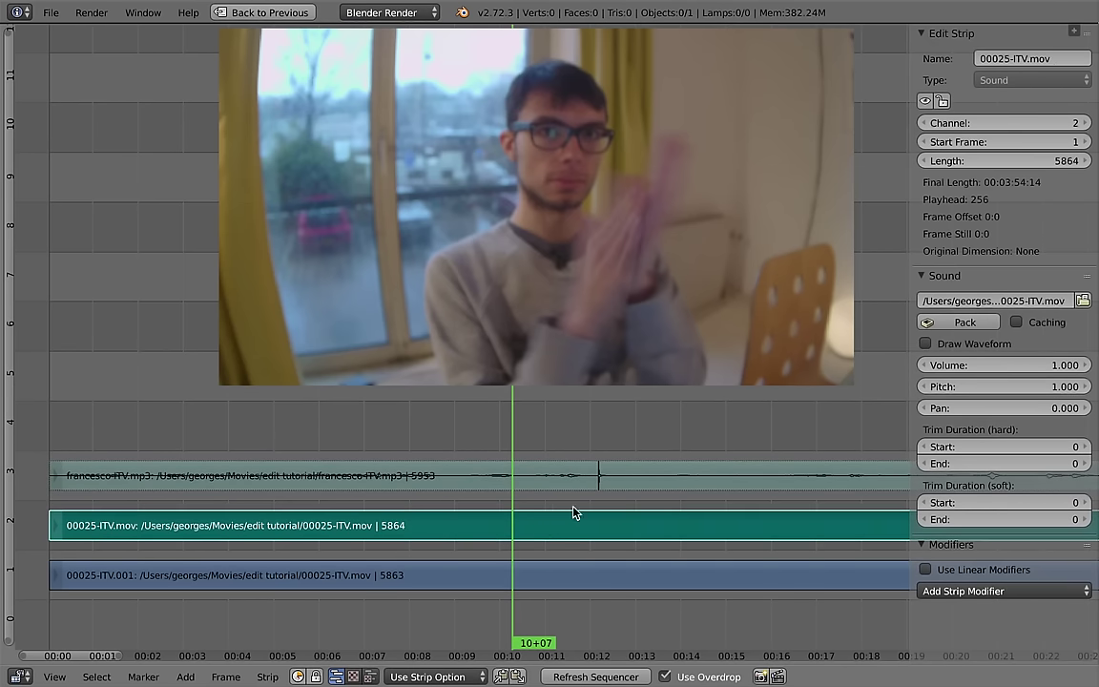
{"action": "left_click", "coordinate": [925, 344]}
{"action": "left_click", "coordinate": [925, 343]}
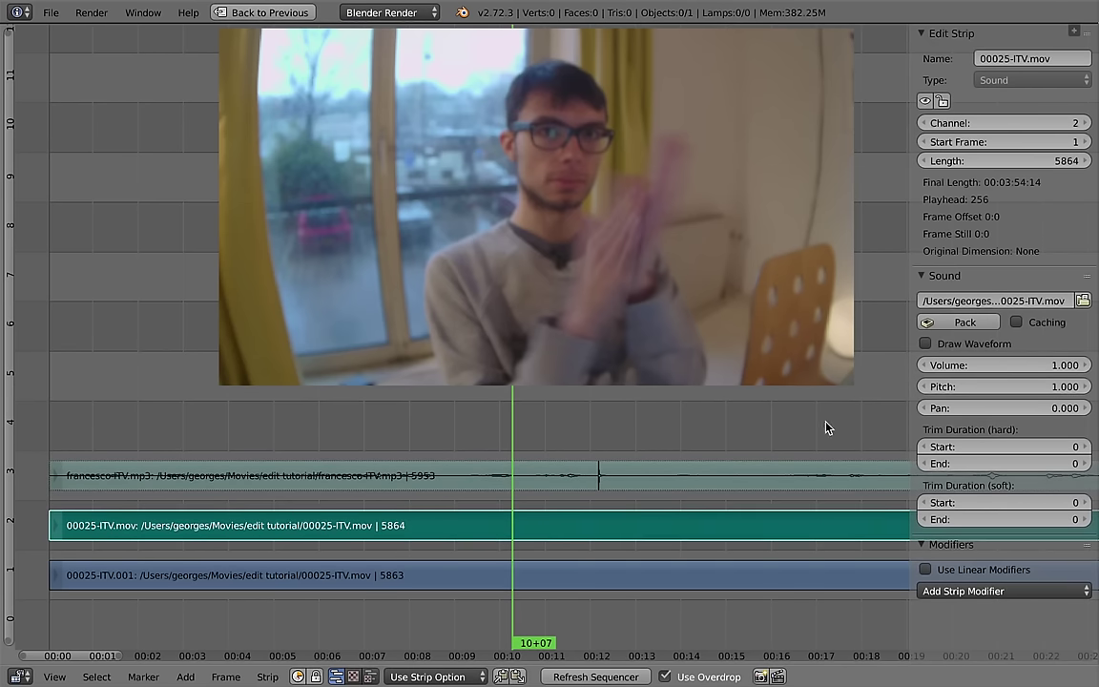
{"action": "right_click", "coordinate": [538, 484]}
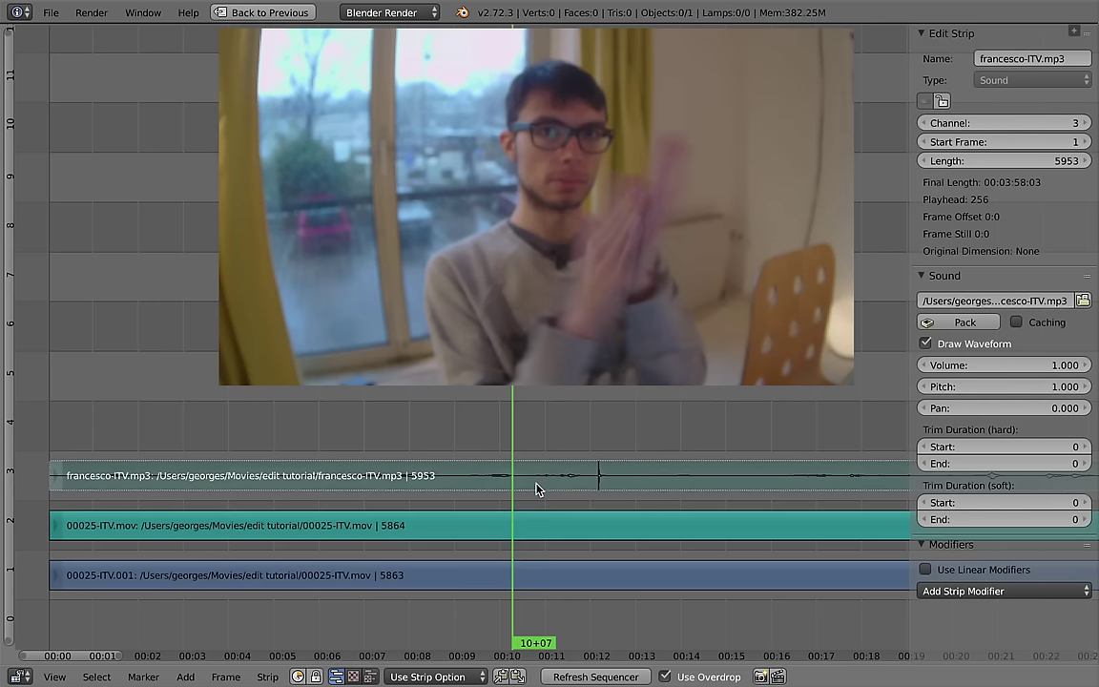
Step: Show waveforms on every audio strip and hide the sidebar to widen the timeline
{"action": "left_click", "coordinate": [434, 677]}
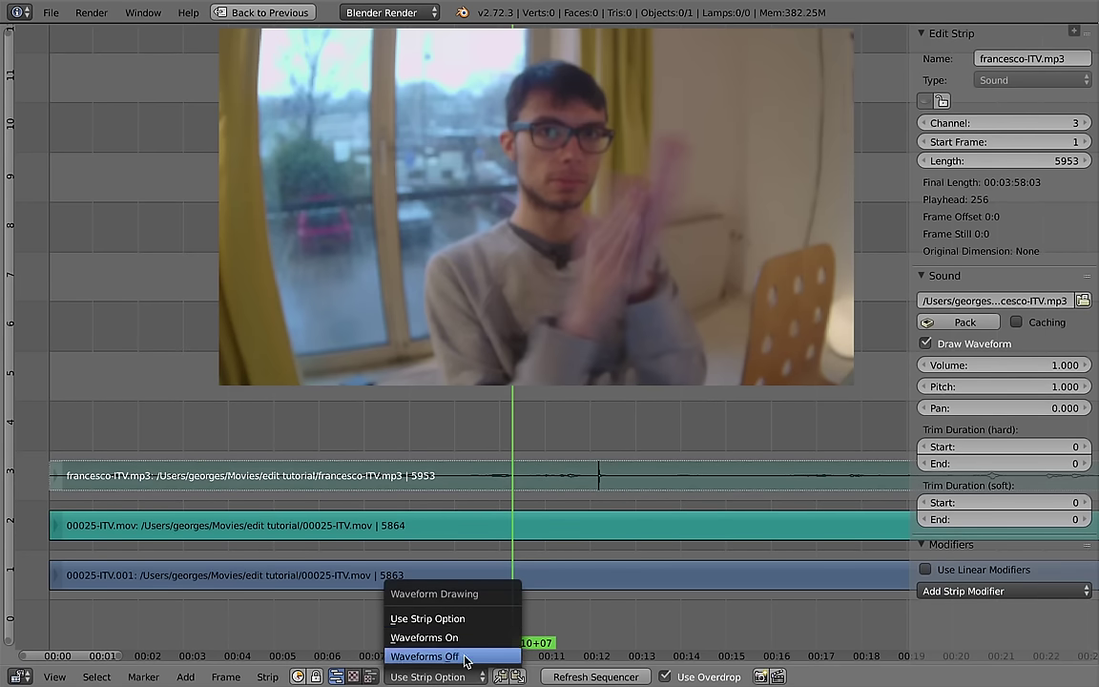
{"action": "left_click", "coordinate": [449, 637]}
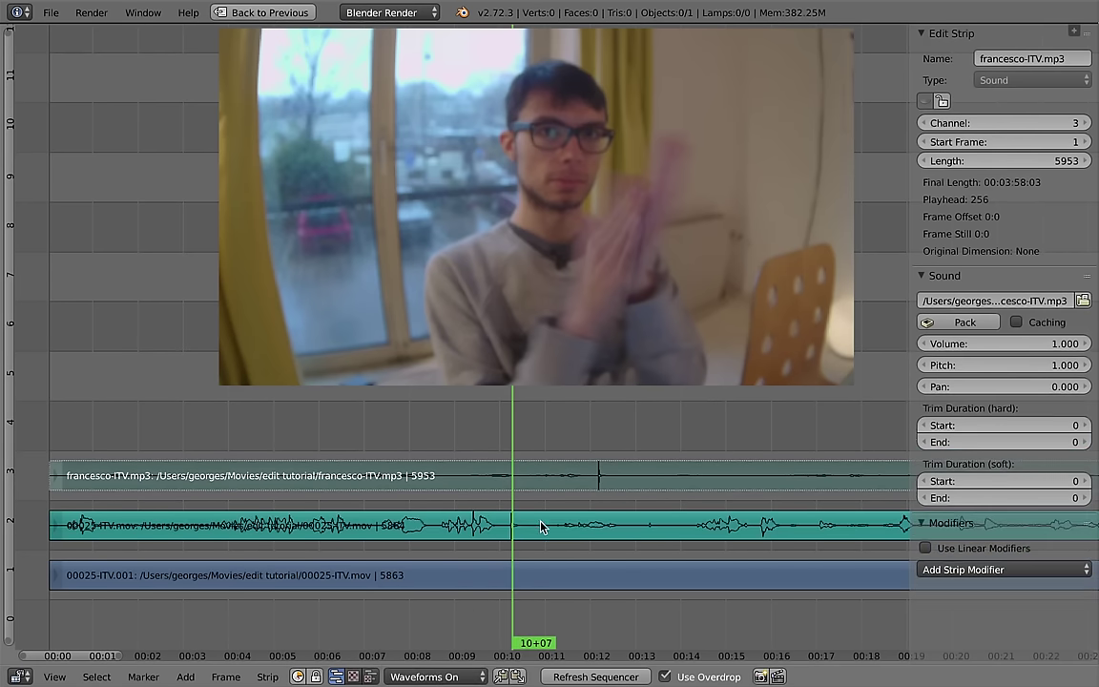
{"action": "key", "text": "n"}
{"action": "scroll", "coordinate": [505, 520], "scroll_direction": "up", "scroll_amount": 2}
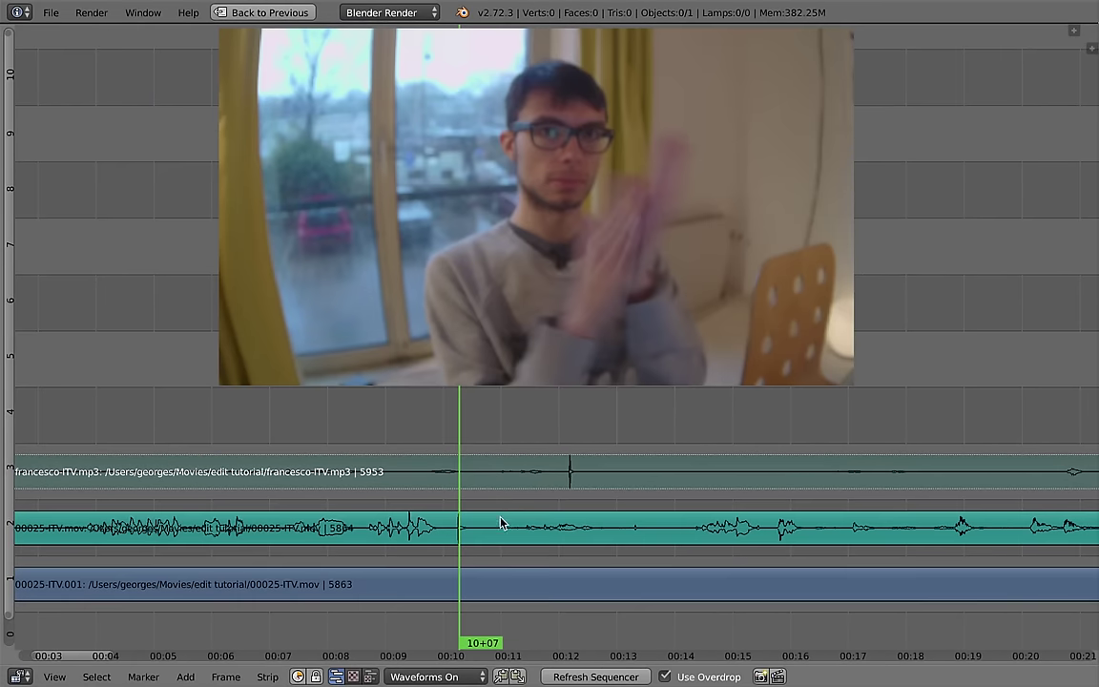
{"action": "scroll", "coordinate": [500, 522], "scroll_direction": "left", "scroll_amount": 2}
{"action": "scroll", "coordinate": [500, 523], "scroll_direction": "down", "scroll_amount": 1}
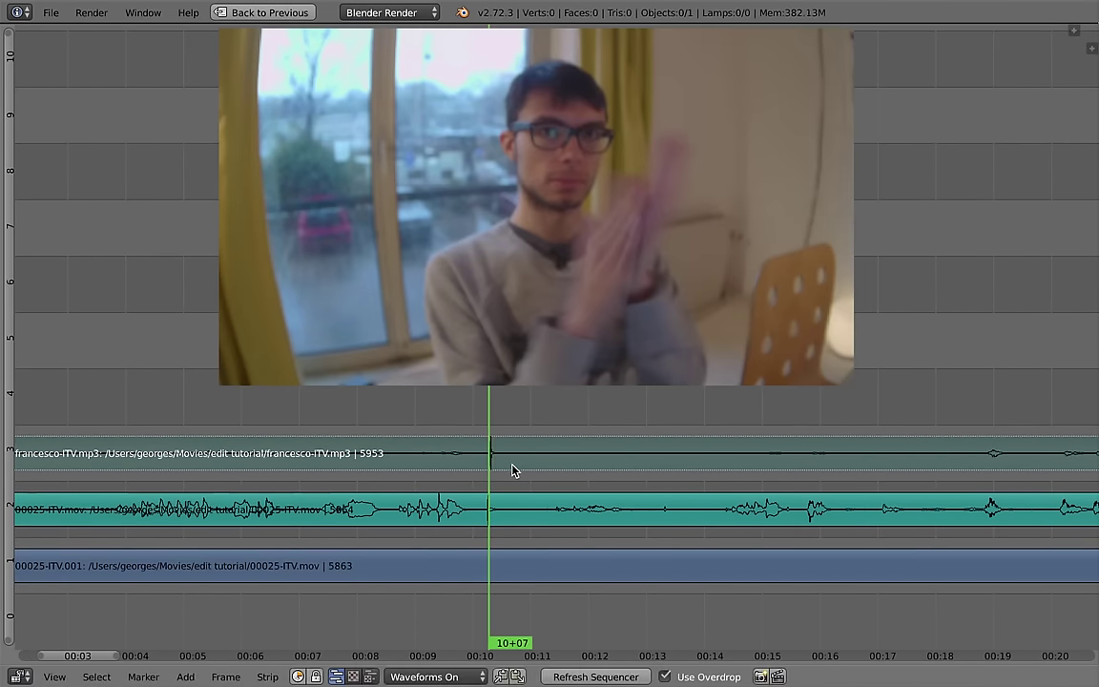
{"action": "scroll", "coordinate": [512, 467], "scroll_direction": "up", "scroll_amount": 5}
{"action": "scroll", "coordinate": [520, 498], "scroll_direction": "up", "scroll_amount": 2}
{"action": "scroll", "coordinate": [559, 478], "scroll_direction": "up", "scroll_amount": 2}
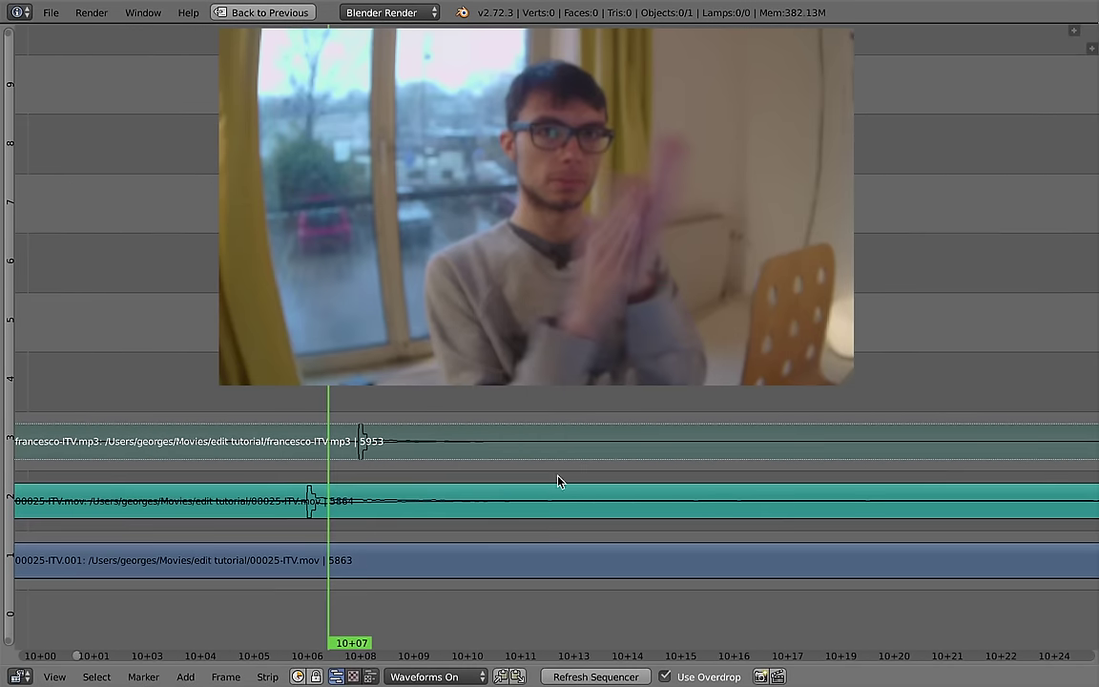
{"action": "scroll", "coordinate": [643, 439], "scroll_direction": "up", "scroll_amount": 3}
Step: Slide the francesco-ITV.mp3 strip so its clap spike lines up with the camera audio
{"action": "key", "text": "g"}
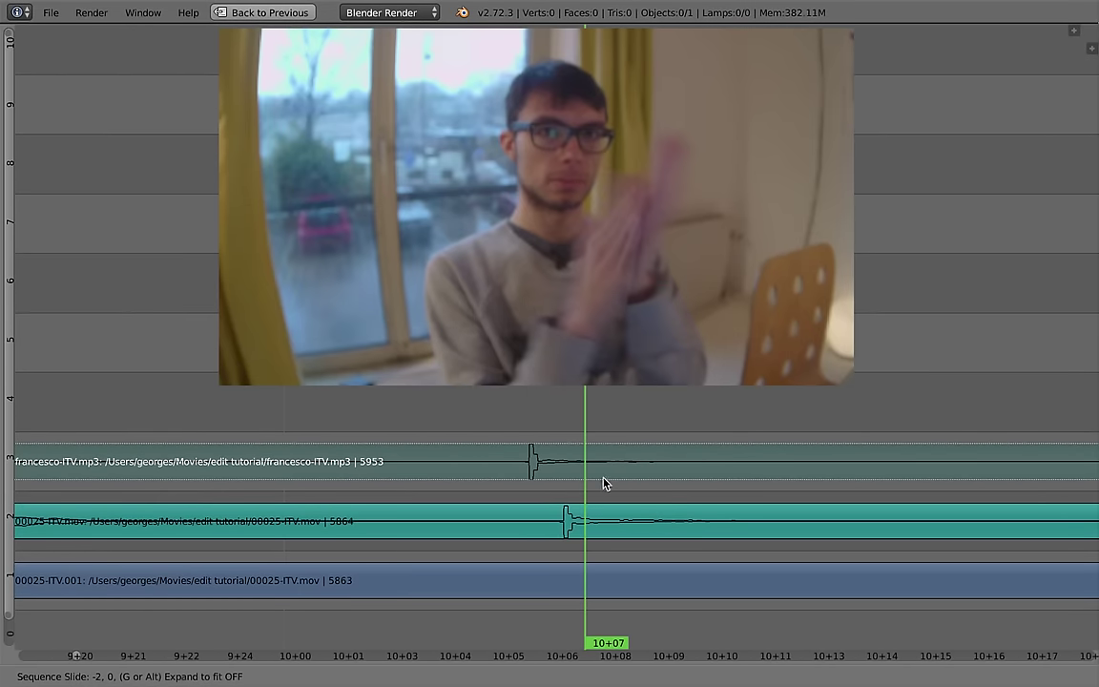
{"action": "left_click", "coordinate": [625, 481]}
{"action": "scroll", "coordinate": [620, 535], "scroll_direction": "down", "scroll_amount": 4}
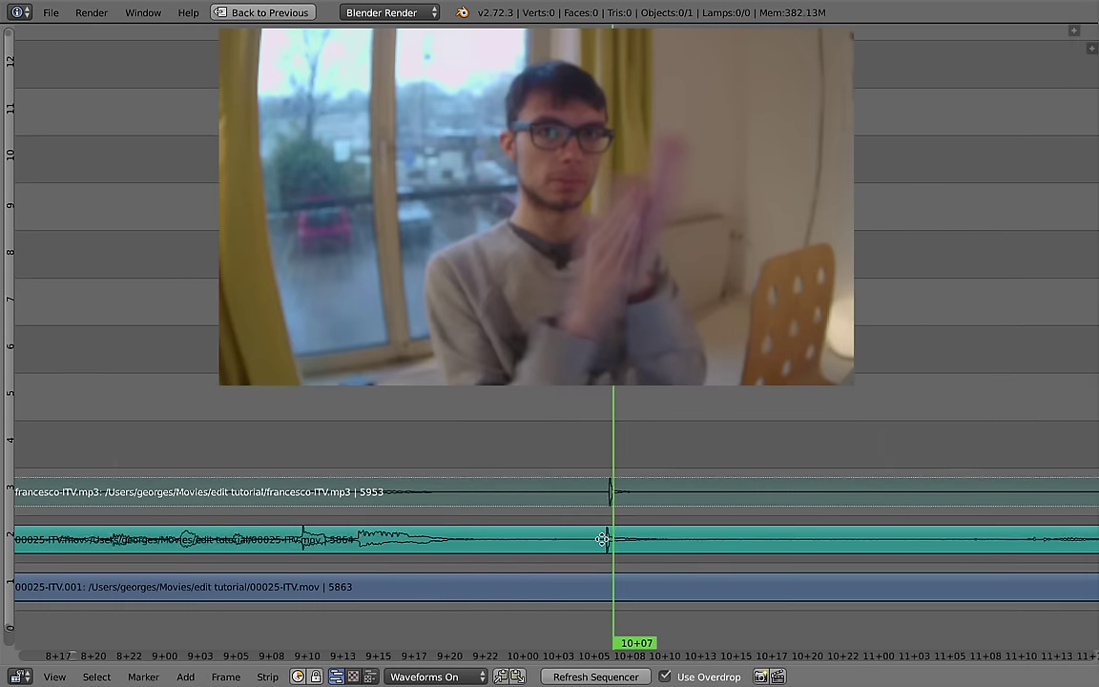
{"action": "scroll", "coordinate": [587, 544], "scroll_direction": "down", "scroll_amount": 4}
{"action": "scroll", "coordinate": [582, 559], "scroll_direction": "down", "scroll_amount": 3}
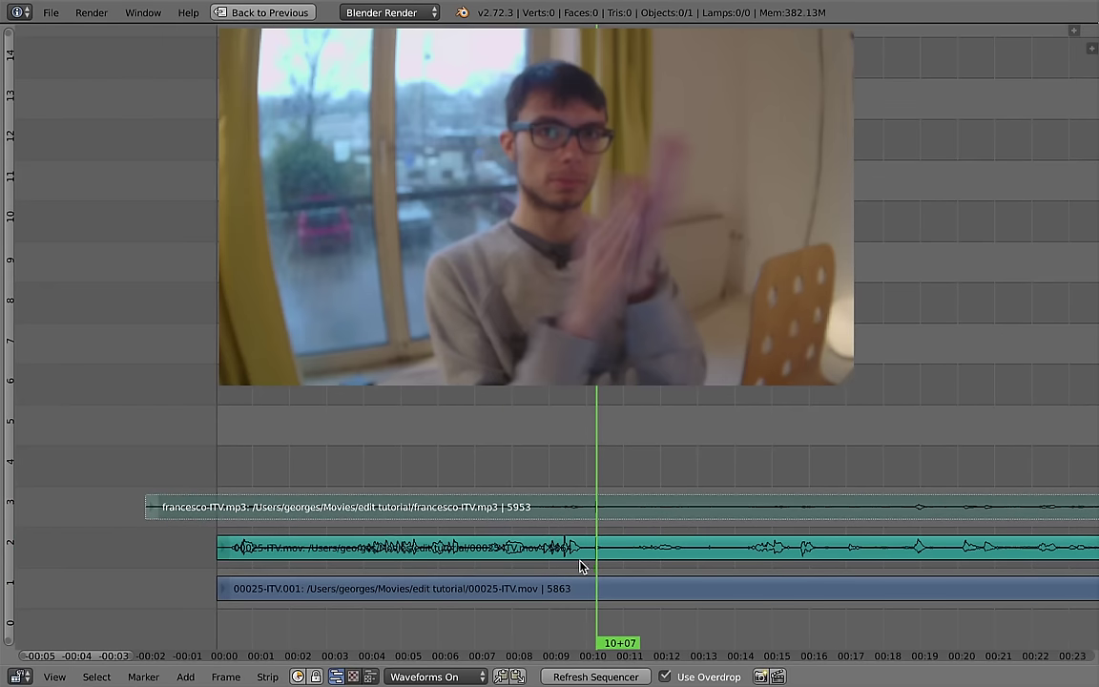
{"action": "scroll", "coordinate": [458, 539], "scroll_direction": "down", "scroll_amount": 2}
{"action": "scroll", "coordinate": [472, 572], "scroll_direction": "down", "scroll_amount": 1}
{"action": "scroll", "coordinate": [480, 582], "scroll_direction": "down", "scroll_amount": 3}
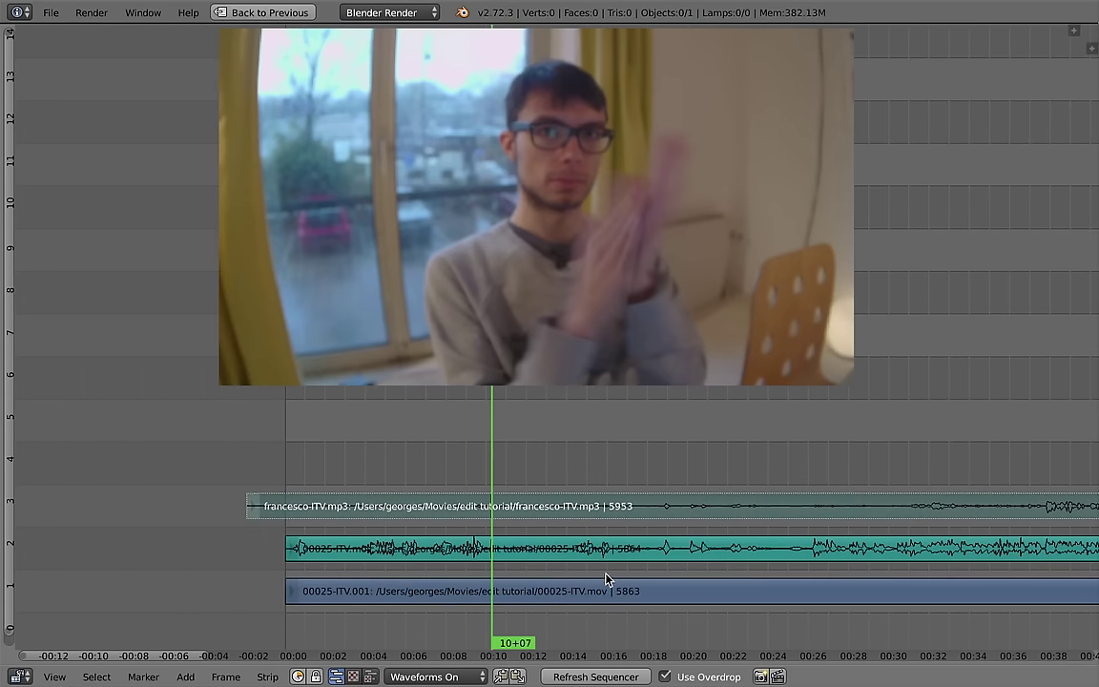
{"action": "scroll", "coordinate": [545, 515], "scroll_direction": "right", "scroll_amount": 5}
Step: Mute the 00025-ITV.mov audio on channel 2 and reselect the mp3 strip
{"action": "right_click", "coordinate": [261, 546]}
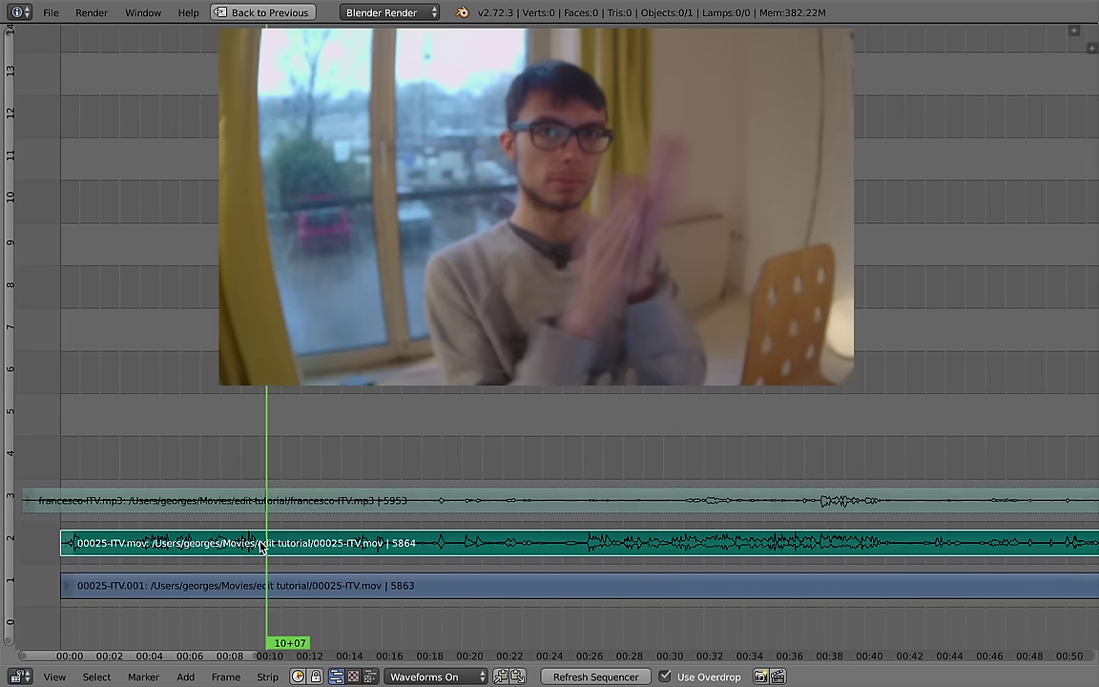
{"action": "key", "text": "h"}
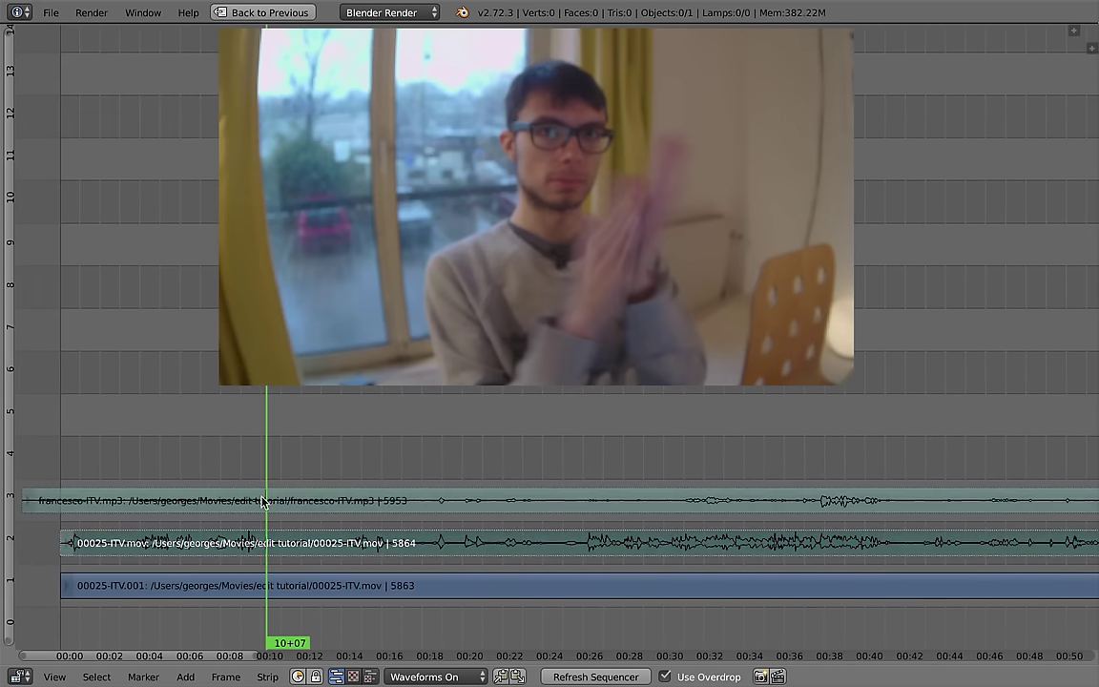
{"action": "right_click", "coordinate": [271, 505]}
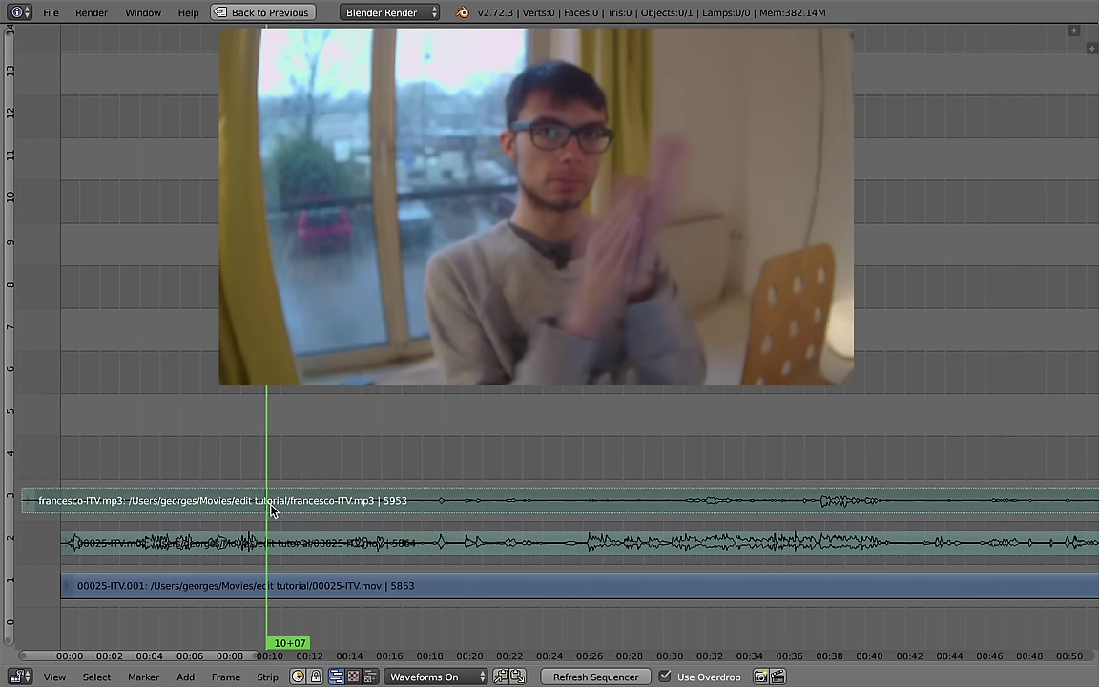
Step: Unmute francesco-ITV.mp3, set its volume to 5, and play the synced edit
{"action": "key", "text": "alt+h"}
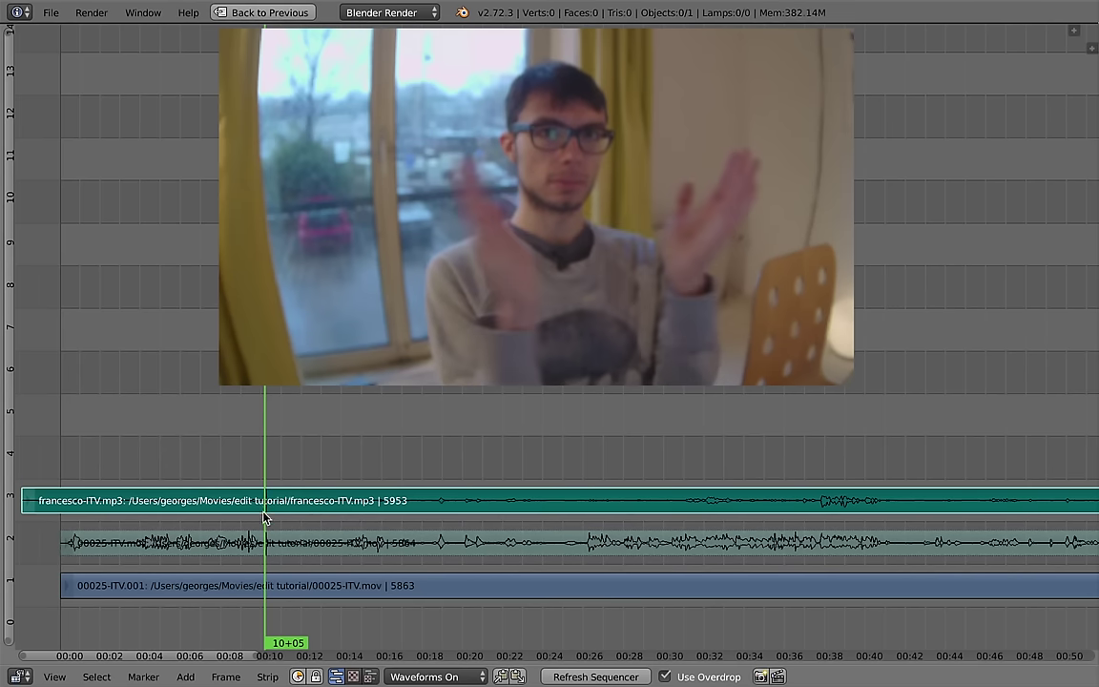
{"action": "key", "text": "Escape"}
{"action": "key", "text": "n"}
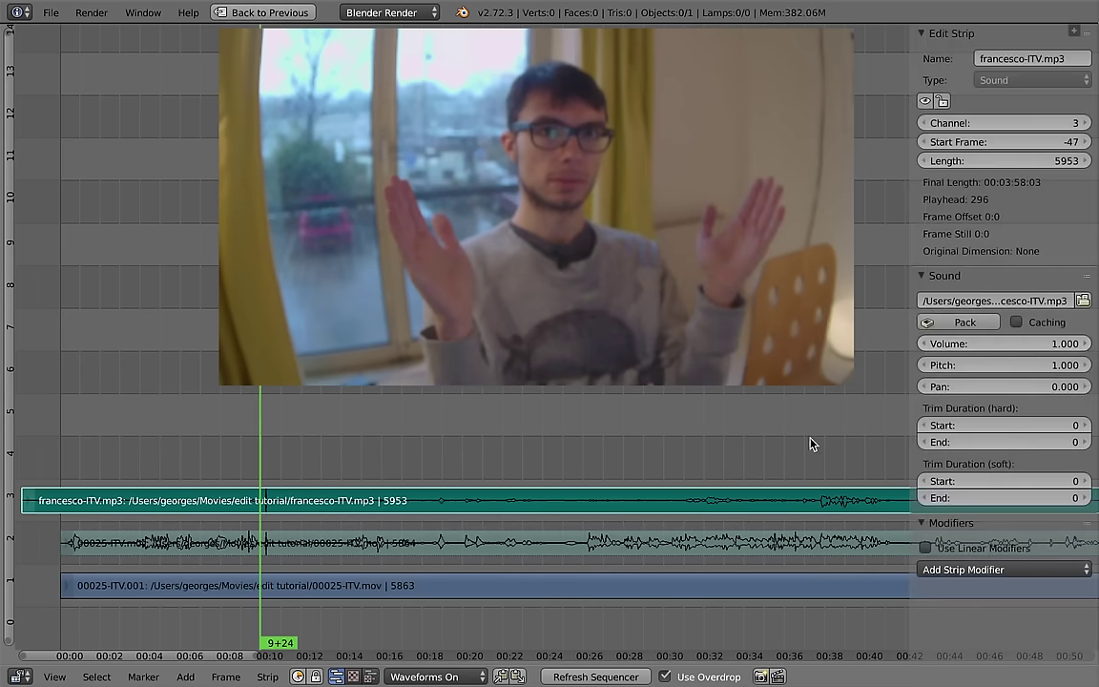
{"action": "key", "text": "KP_Decimal"}
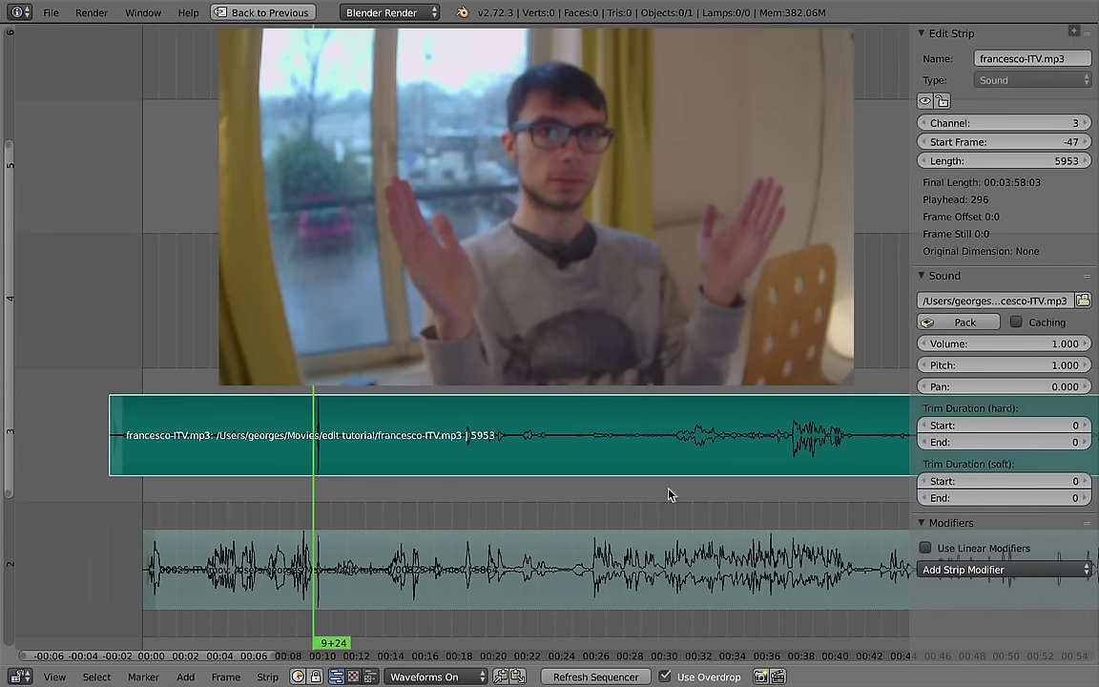
{"action": "left_click", "coordinate": [992, 344]}
{"action": "type", "text": "5"}
{"action": "key", "text": "Return"}
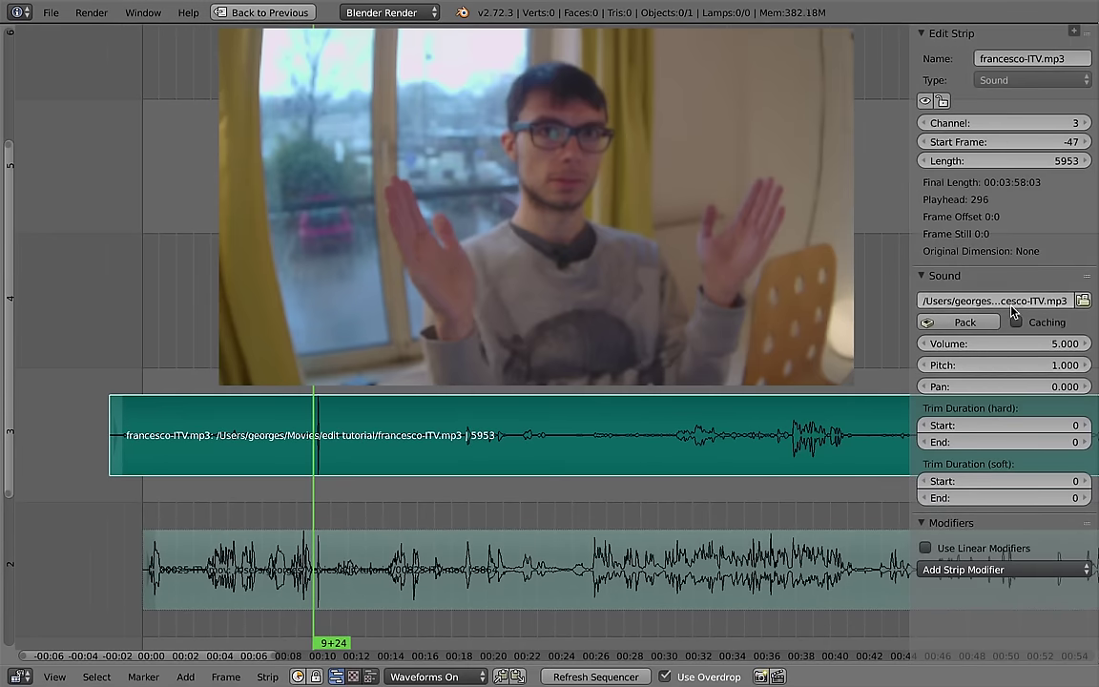
{"action": "key", "text": "n"}
{"action": "key", "text": "alt+a"}
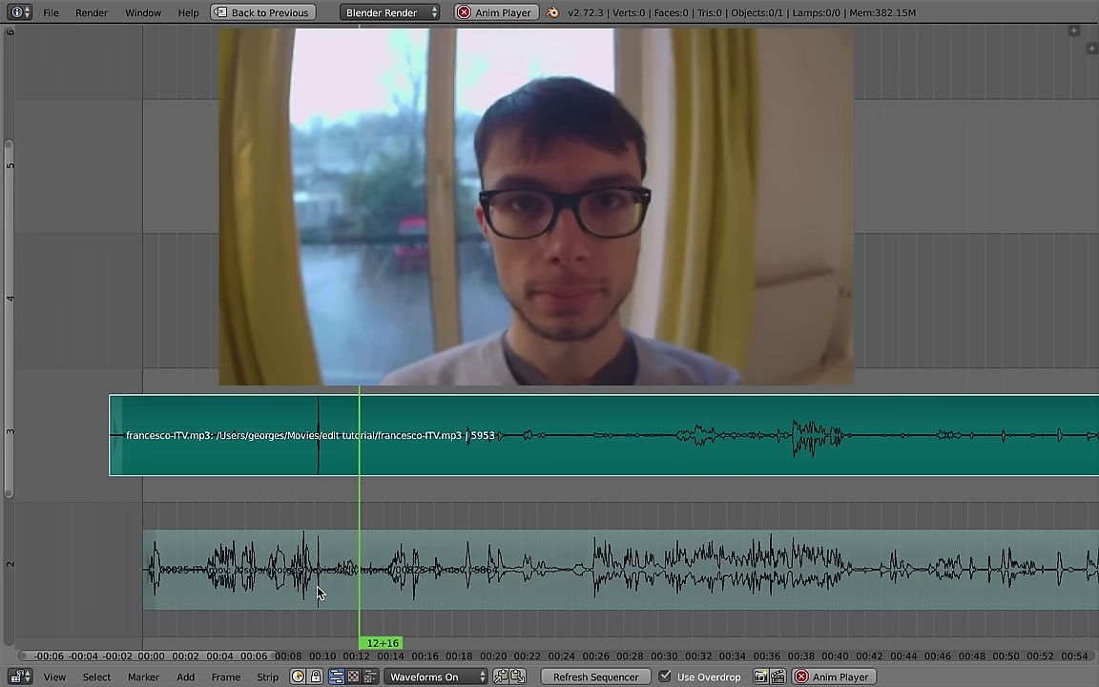
{"action": "key", "text": "alt+a"}
{"action": "left_click_drag", "start_coordinate": [336, 489], "coordinate": [329, 490]}
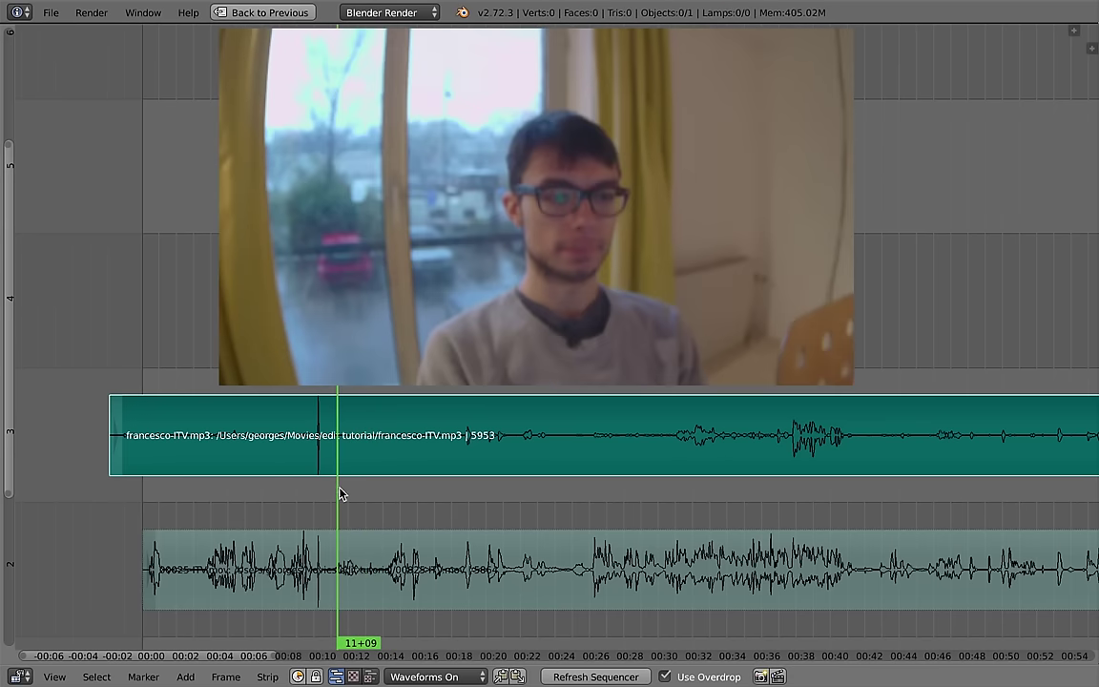
{"action": "key", "text": "alt+a"}
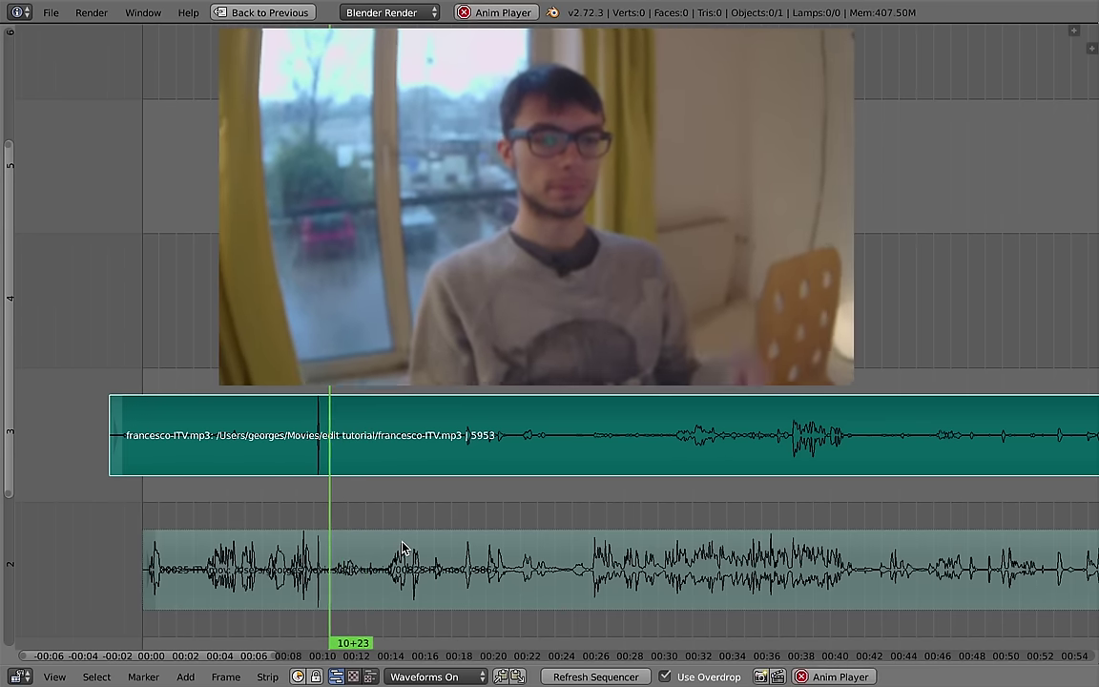
{"action": "key", "text": "alt+a"}
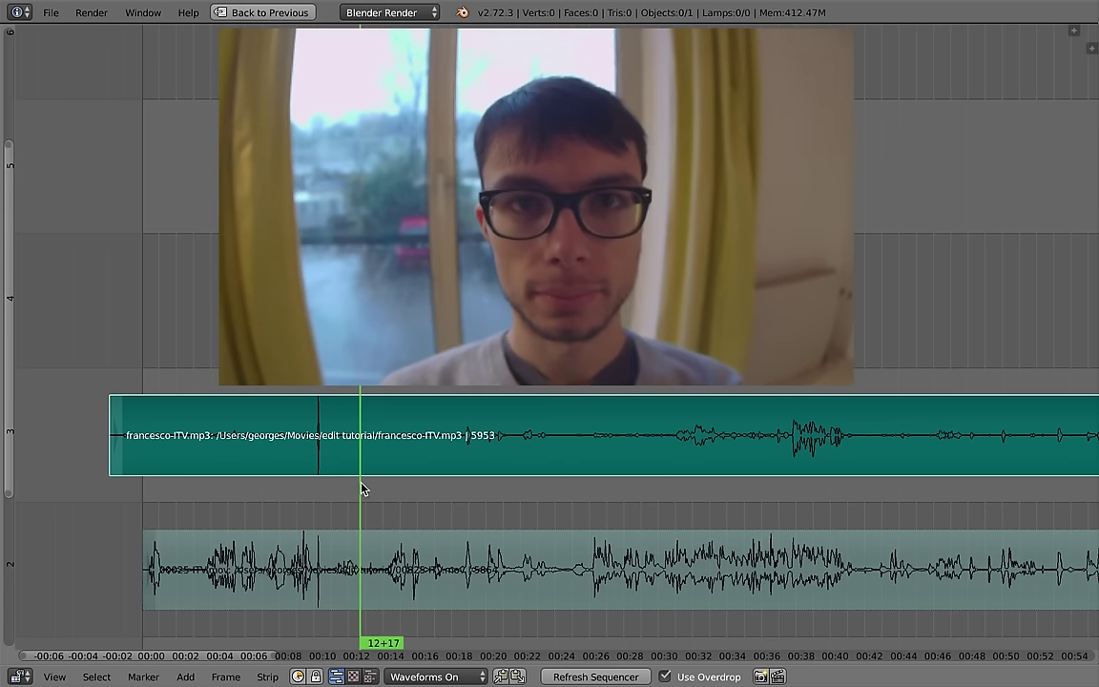
{"action": "key", "text": "g"}
{"action": "key", "text": "Escape"}
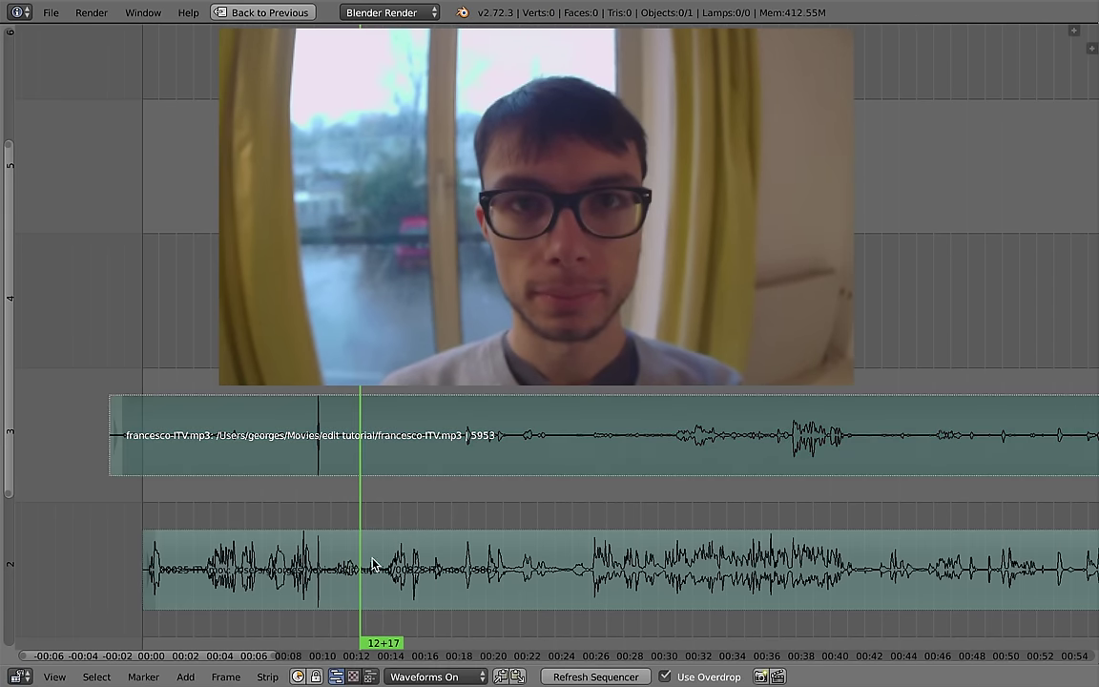
{"action": "right_click", "coordinate": [336, 563]}
{"action": "left_click", "coordinate": [340, 558]}
{"action": "key", "text": "alt+a"}
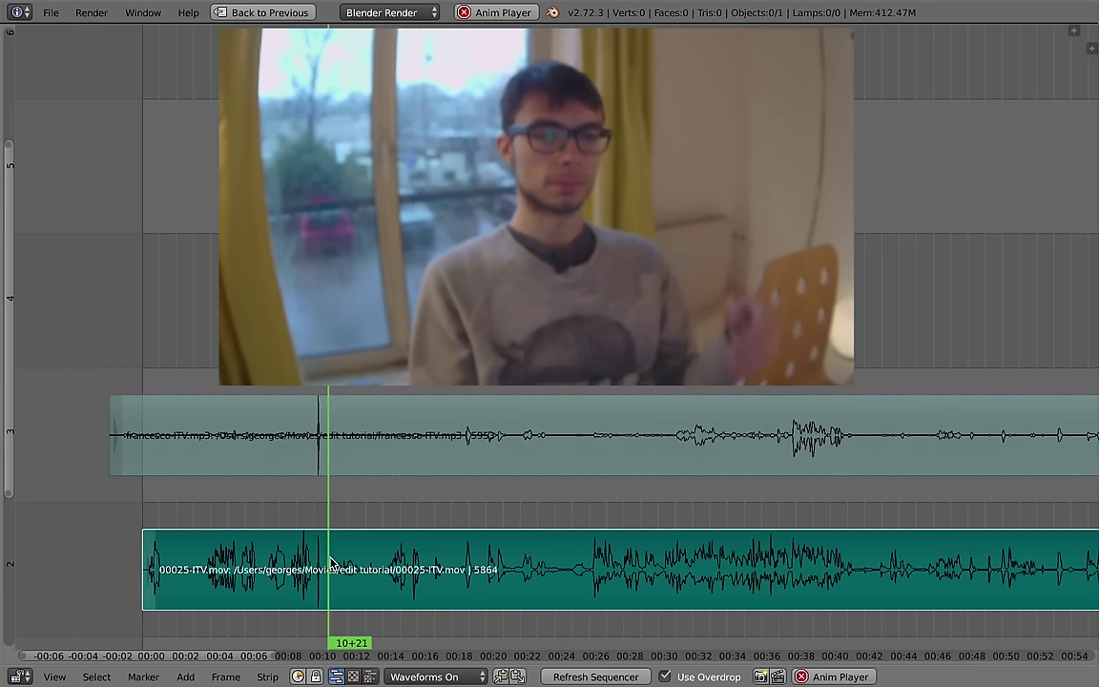
{"action": "key", "text": "alt+a"}
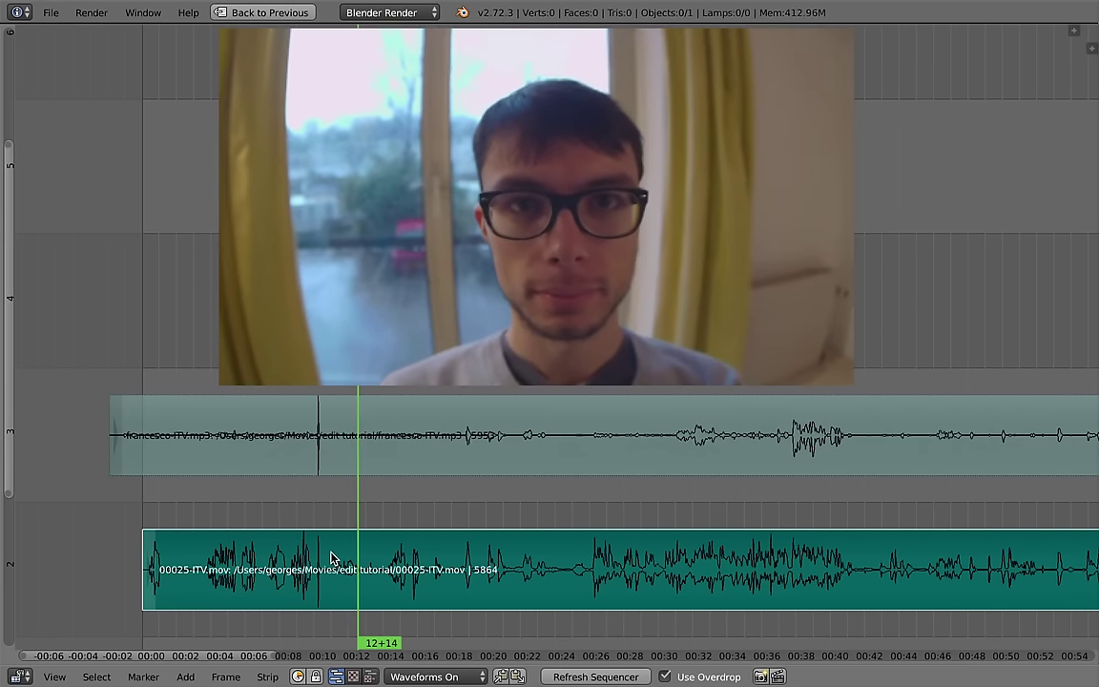
{"action": "right_click", "coordinate": [305, 491]}
{"action": "right_click", "coordinate": [328, 397]}
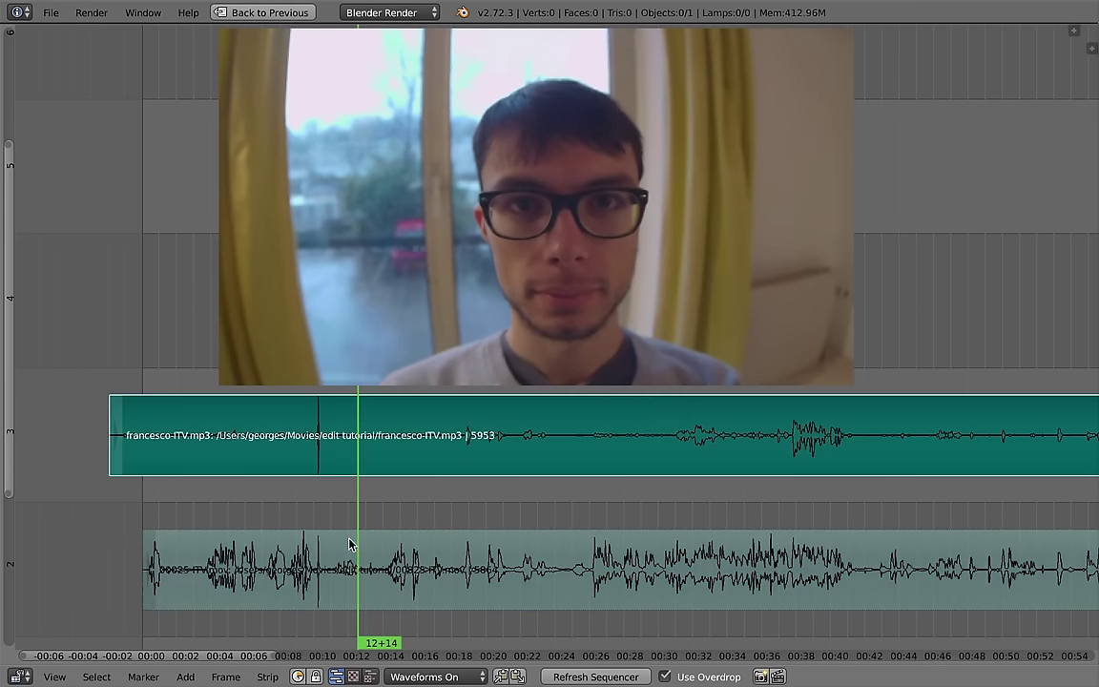
{"action": "scroll", "coordinate": [405, 563], "scroll_direction": "down", "scroll_amount": 1}
{"action": "key", "text": "alt+a"}
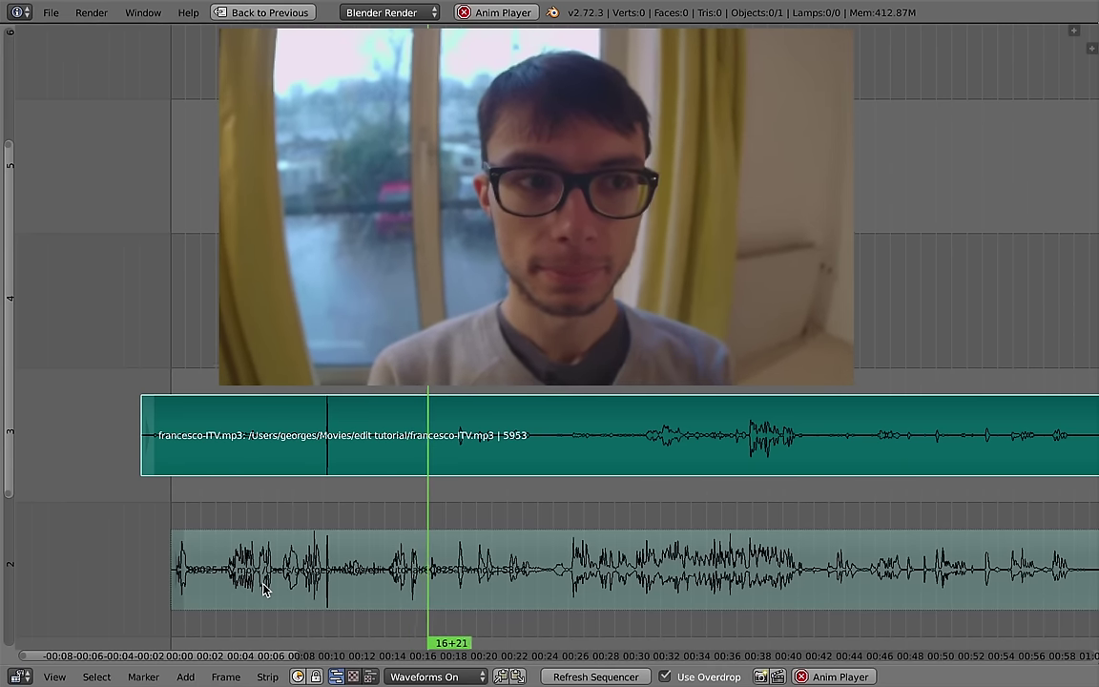
{"action": "left_click_drag", "start_coordinate": [468, 524], "coordinate": [429, 516]}
{"action": "scroll", "coordinate": [430, 515], "scroll_direction": "down", "scroll_amount": 4}
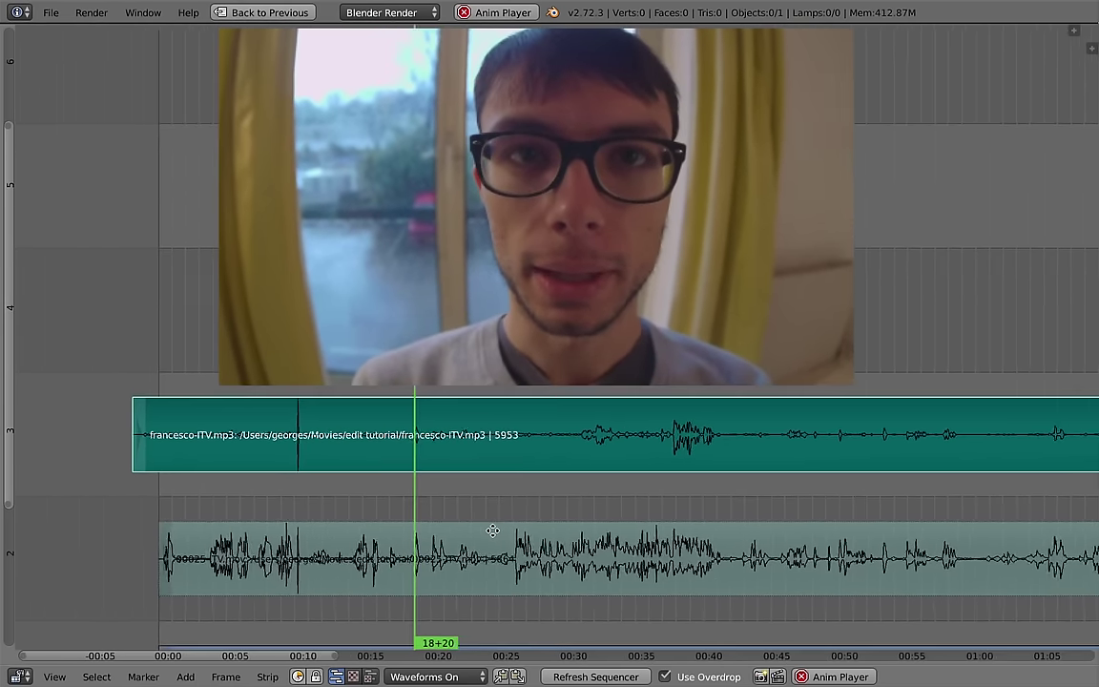
{"action": "left_click_drag", "start_coordinate": [501, 511], "coordinate": [384, 485]}
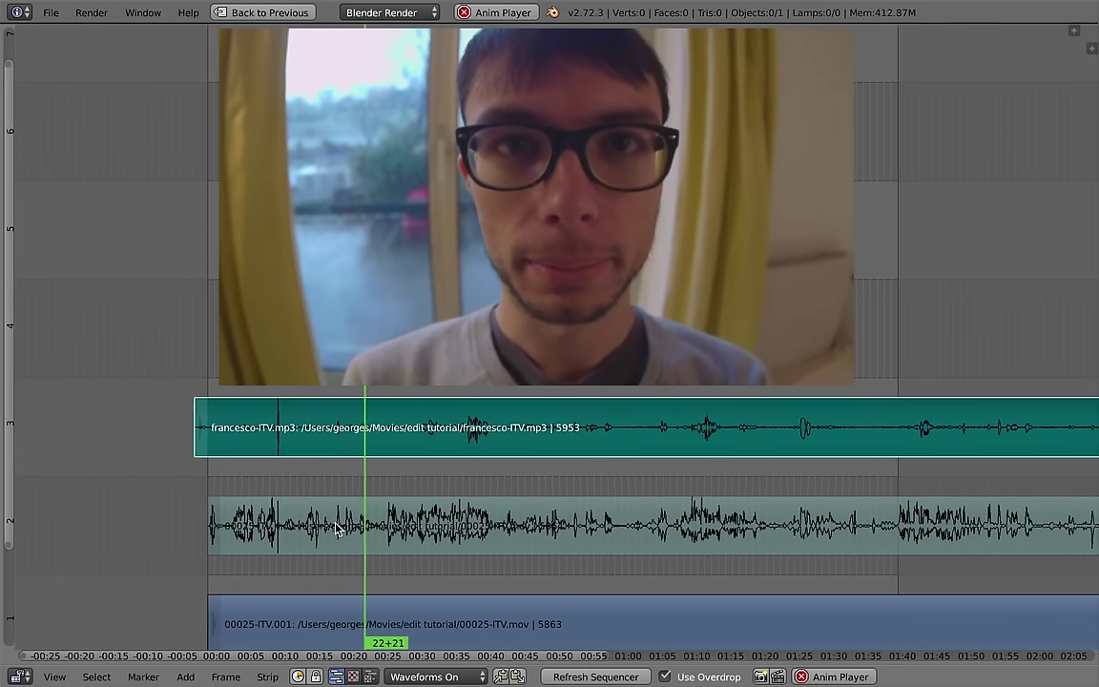
{"action": "key", "text": "XF86AudioRaiseVolume"}
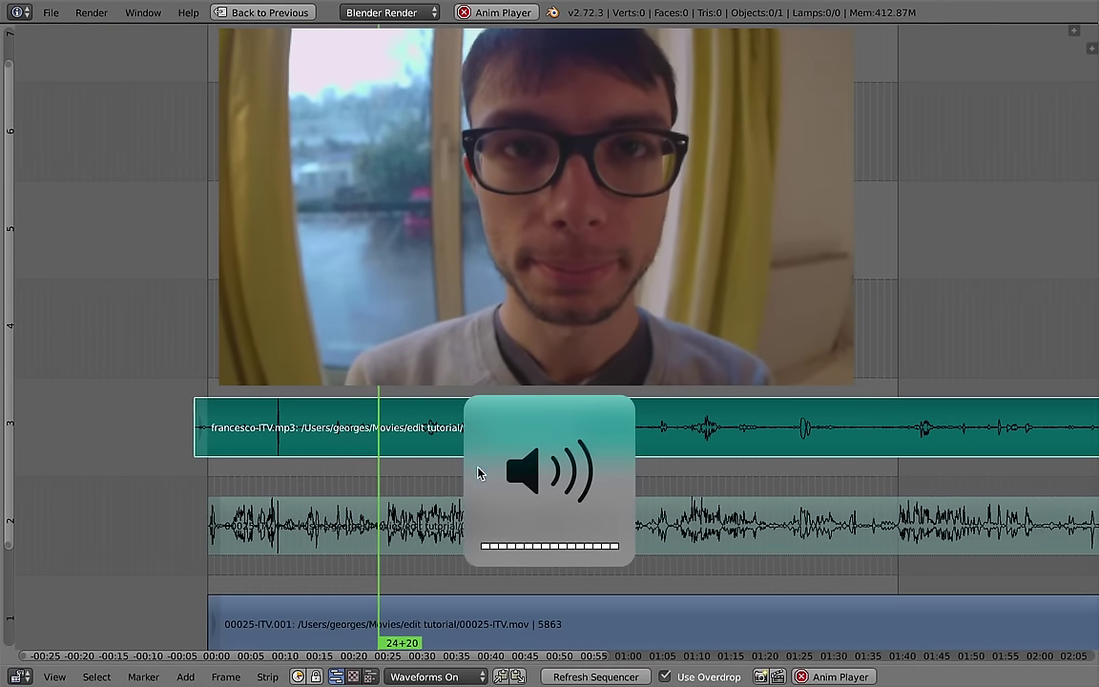
{"action": "scroll", "coordinate": [319, 498], "scroll_direction": "down", "scroll_amount": 3}
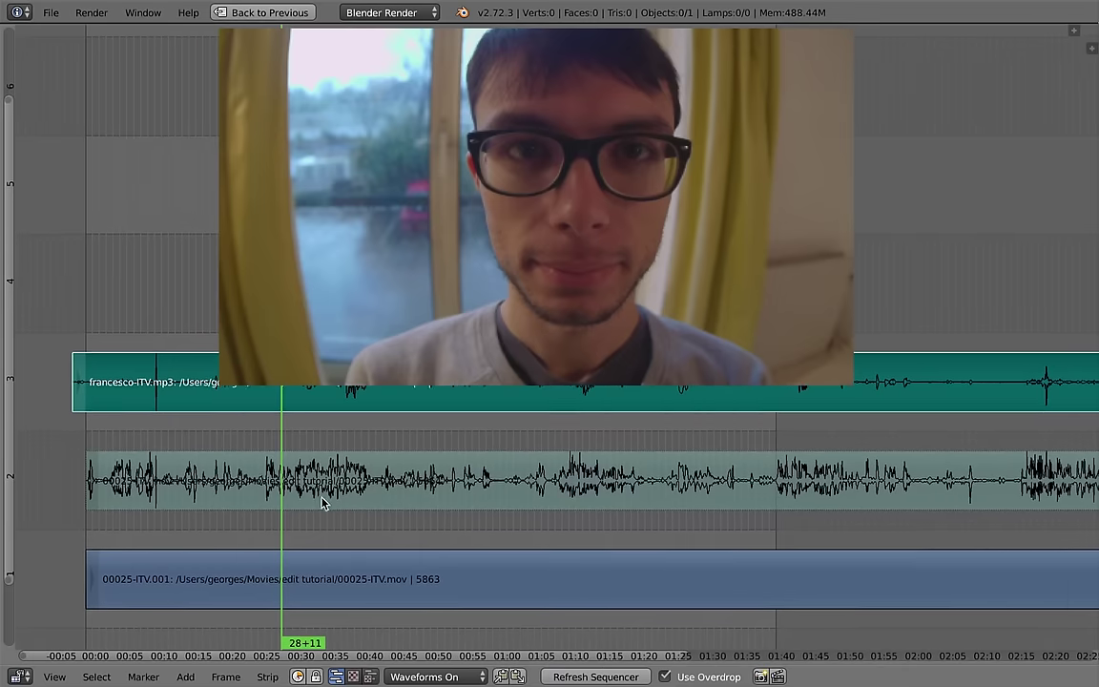
{"action": "scroll", "coordinate": [473, 553], "scroll_direction": "down", "scroll_amount": 1}
{"action": "scroll", "coordinate": [480, 534], "scroll_direction": "down", "scroll_amount": 2}
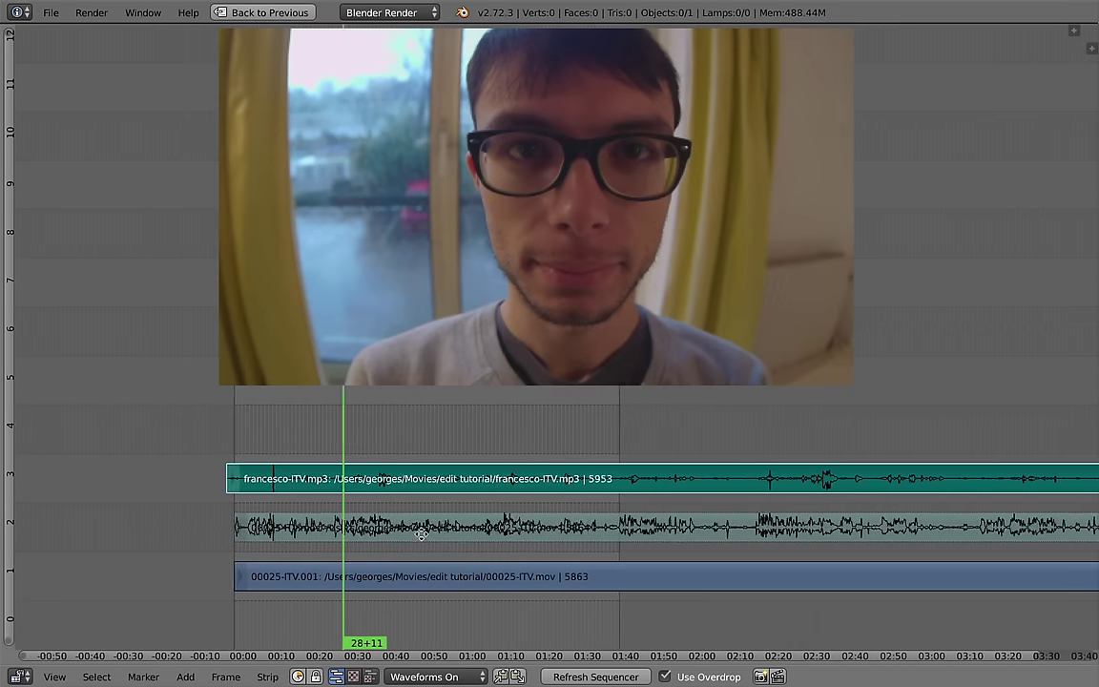
{"action": "scroll", "coordinate": [486, 517], "scroll_direction": "down", "scroll_amount": 1}
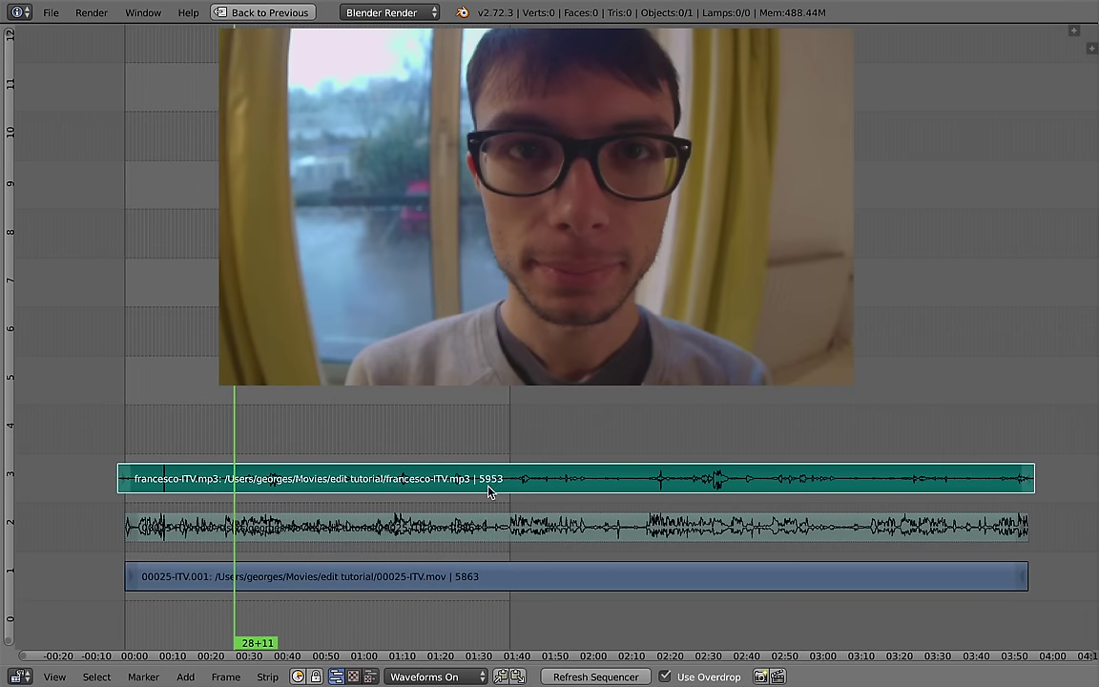
Step: Restore the full layout, rename the scene from Scene to Sync_itv, and show the new-scene choices
{"action": "key", "text": "shift+space"}
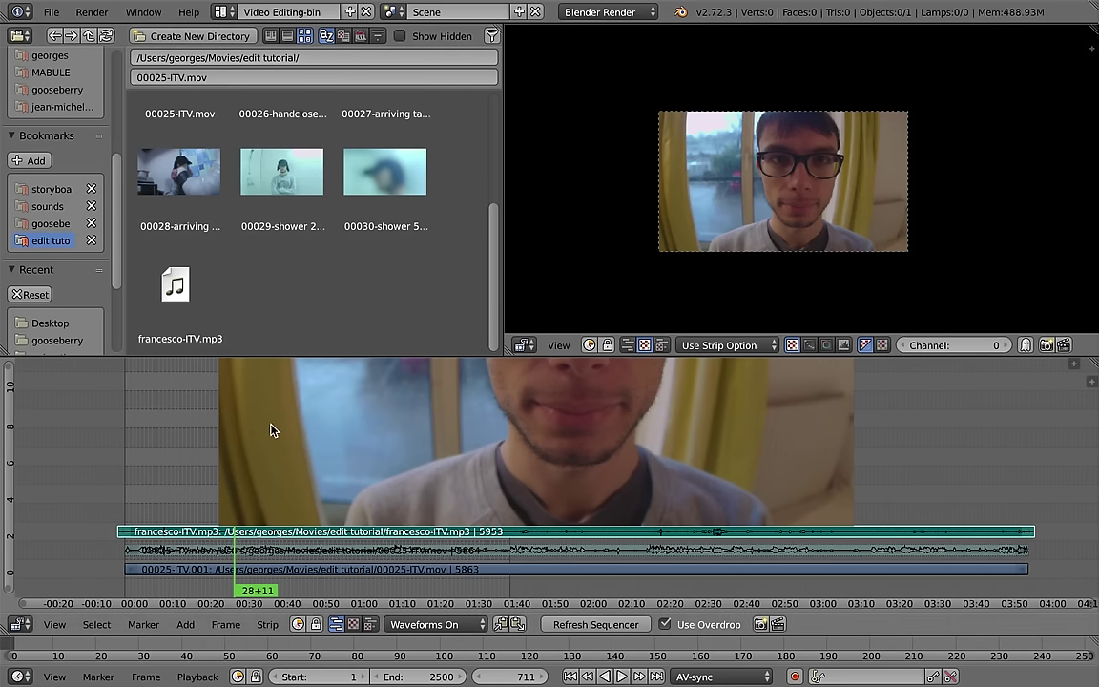
{"action": "left_click", "coordinate": [220, 12]}
{"action": "left_click", "coordinate": [440, 15]}
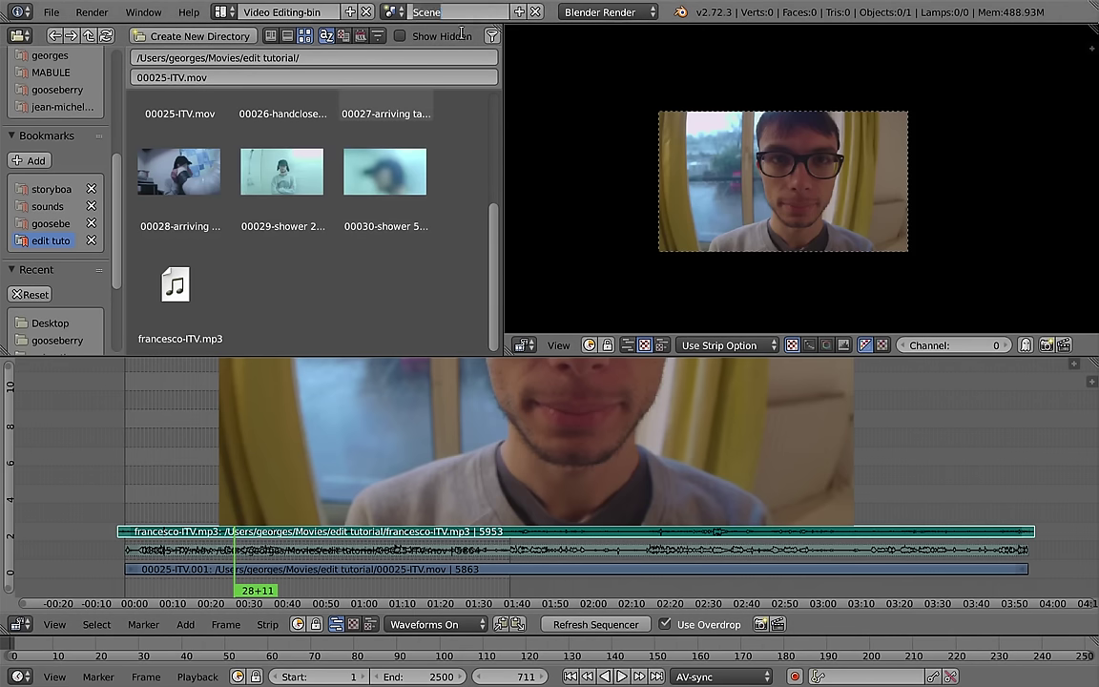
{"action": "type", "text": "Sync_itv"}
{"action": "key", "text": "Return"}
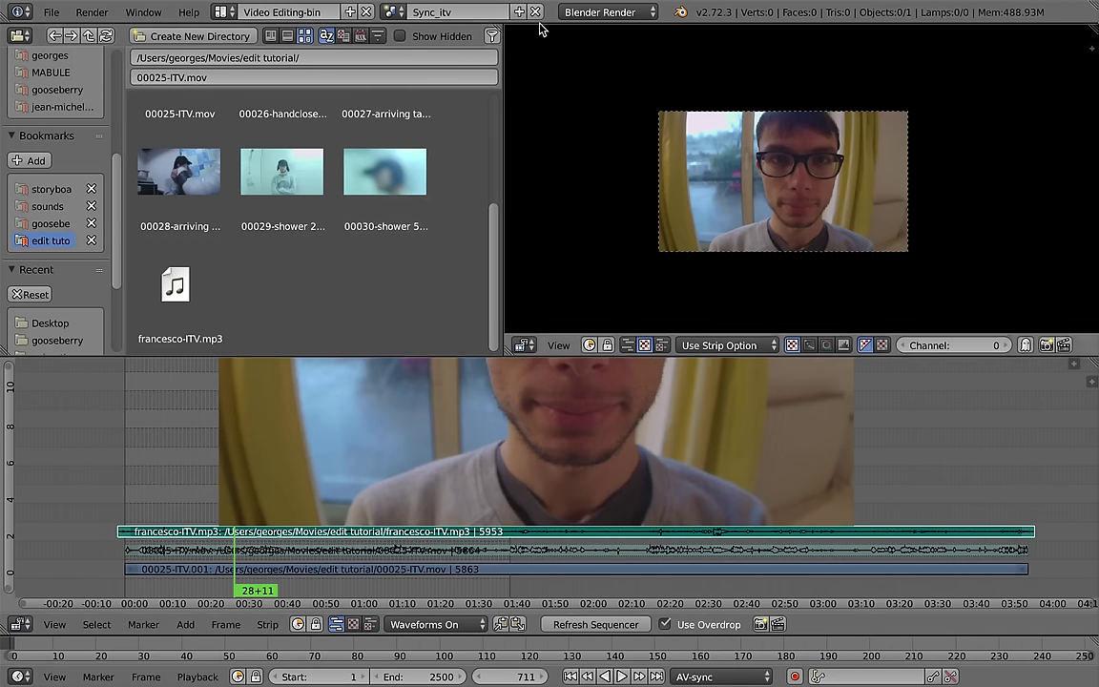
{"action": "left_click", "coordinate": [518, 12]}
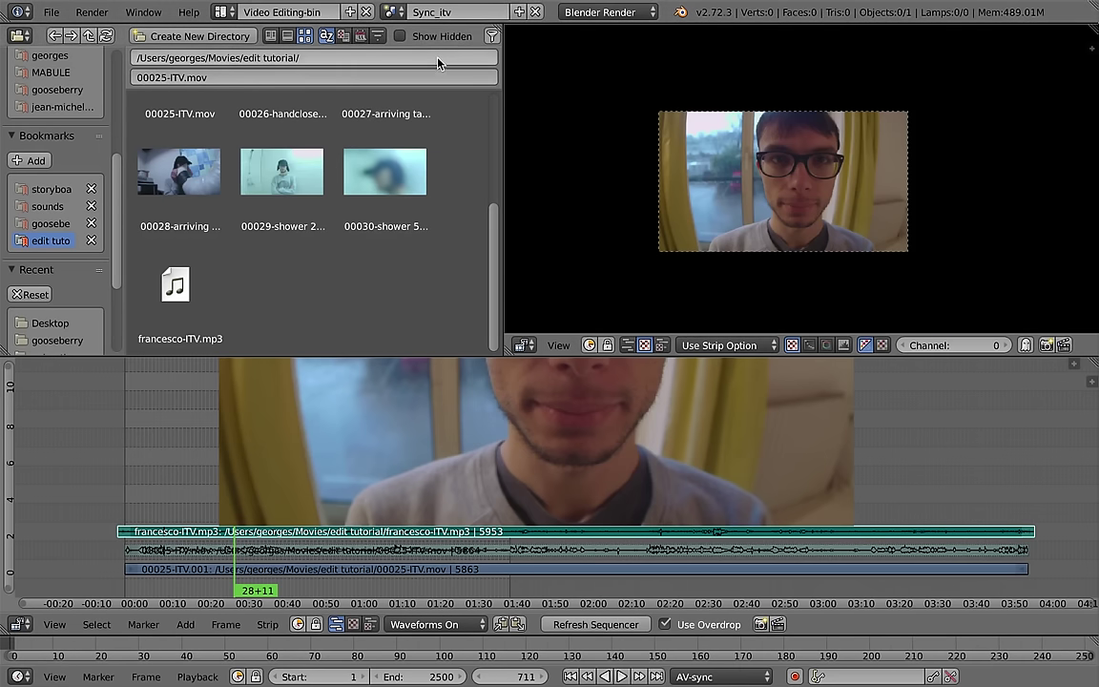
{"action": "left_click", "coordinate": [518, 11]}
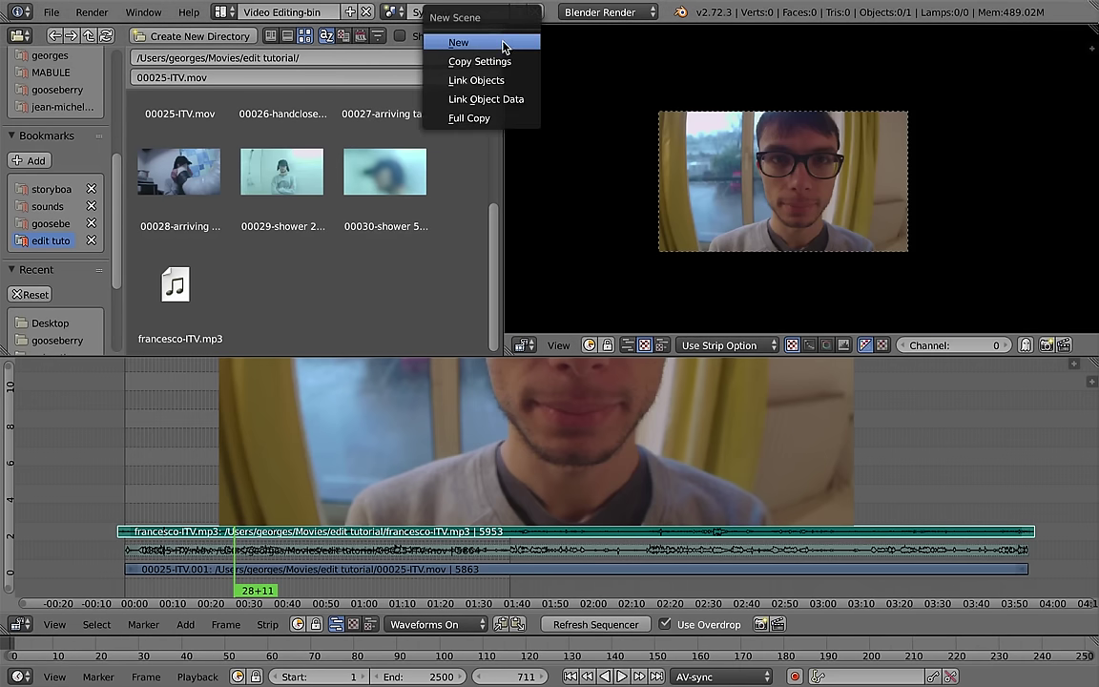
Step: Create a new empty scene named editing
{"action": "left_click", "coordinate": [456, 42]}
{"action": "type", "text": "editing"}
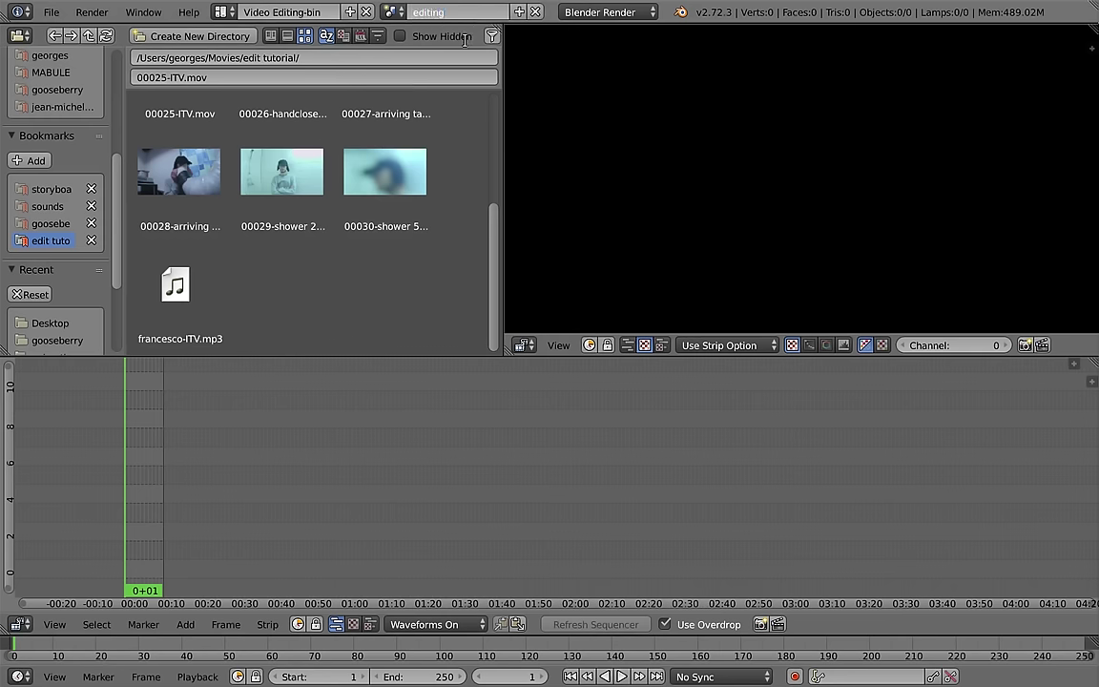
{"action": "key", "text": "Return"}
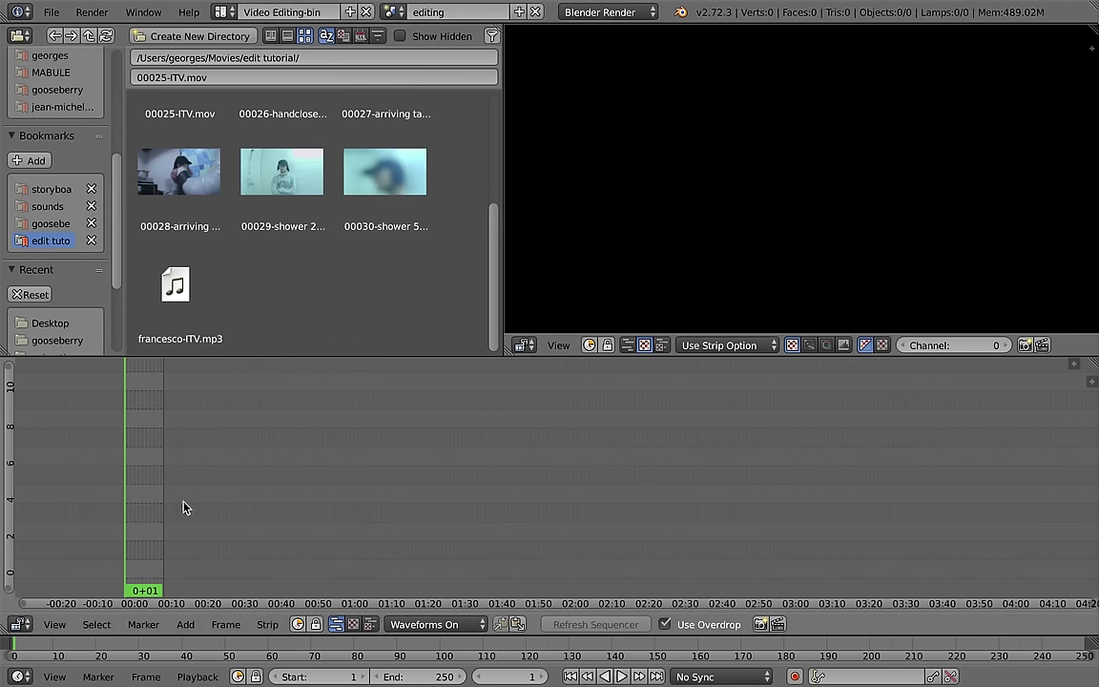
{"action": "mouse_move", "coordinate": [448, 6]}
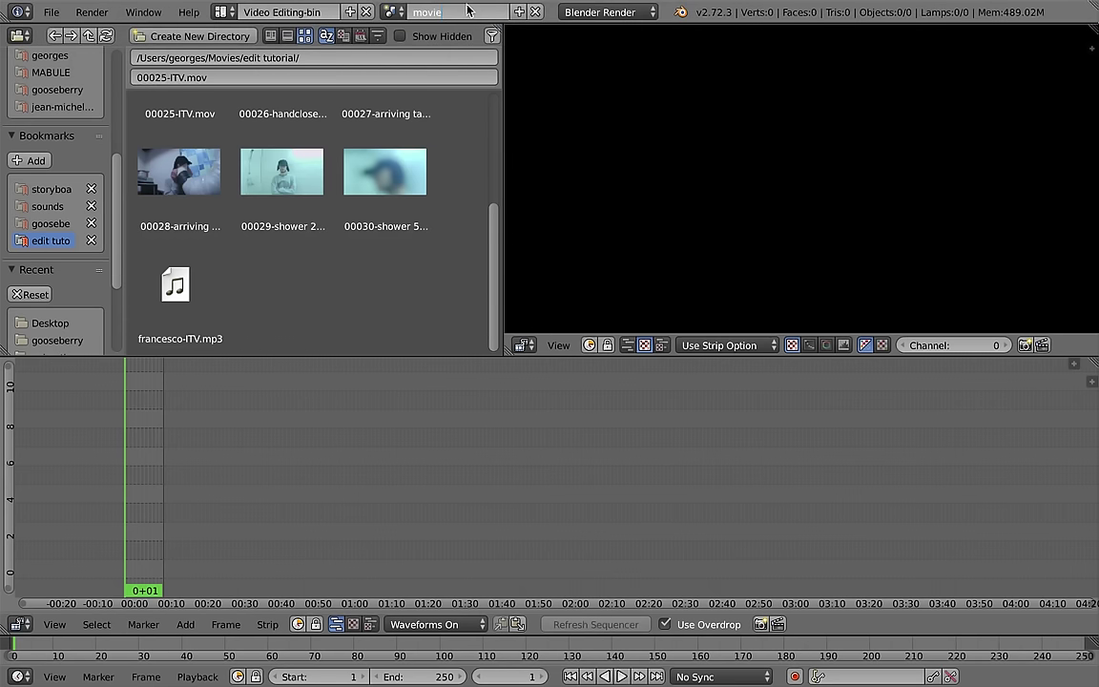
{"action": "type", "text": "edit"}
{"action": "key", "text": "Return"}
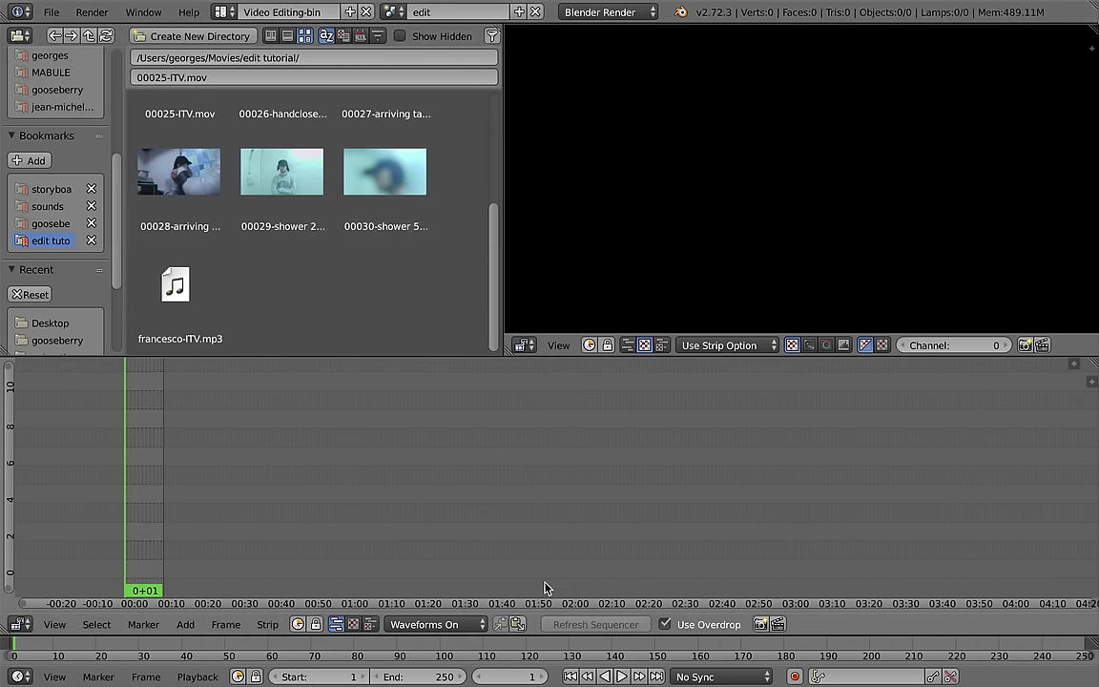
Step: Set the editing scene's end frame to 15000
{"action": "left_click", "coordinate": [426, 677]}
{"action": "type", "text": "1392"}
{"action": "key", "text": "Return"}
{"action": "left_click", "coordinate": [426, 677]}
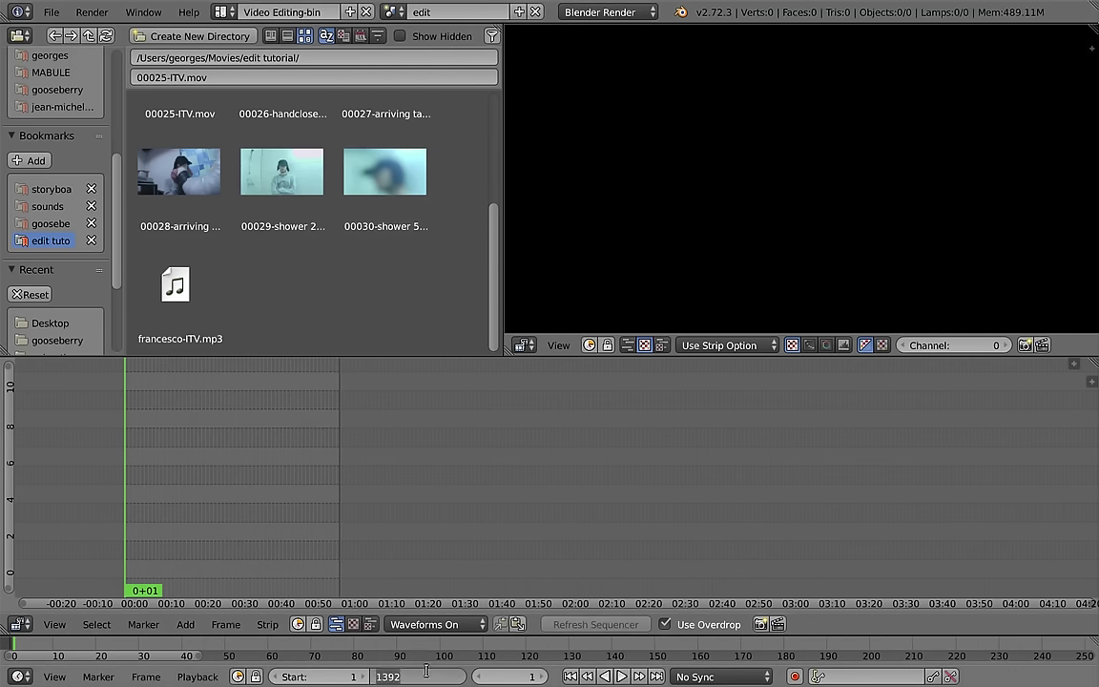
{"action": "type", "text": "1500"}
{"action": "key", "text": "Return"}
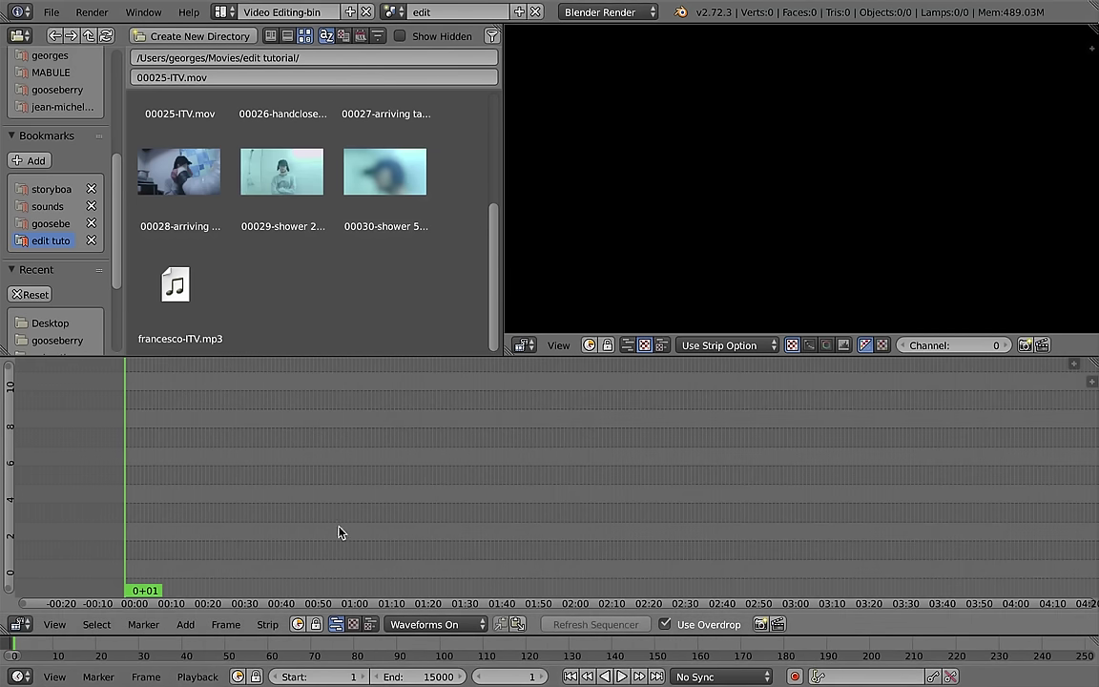
{"action": "scroll", "coordinate": [454, 451], "scroll_direction": "left", "scroll_amount": 5}
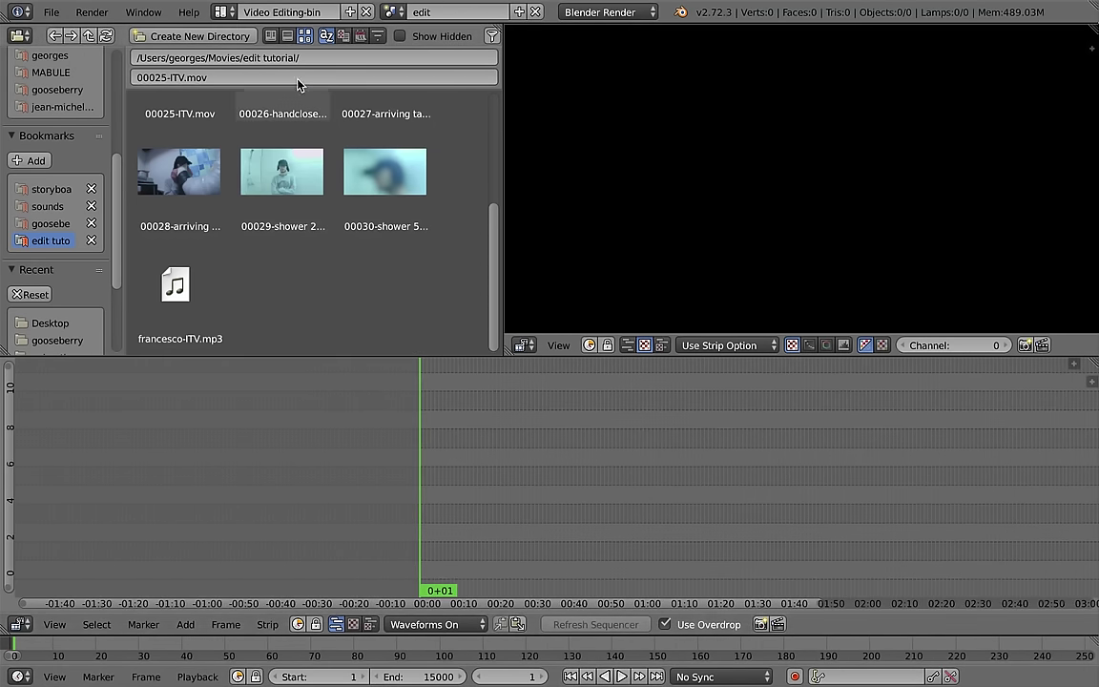
{"action": "scroll", "coordinate": [374, 504], "scroll_direction": "down", "scroll_amount": 5}
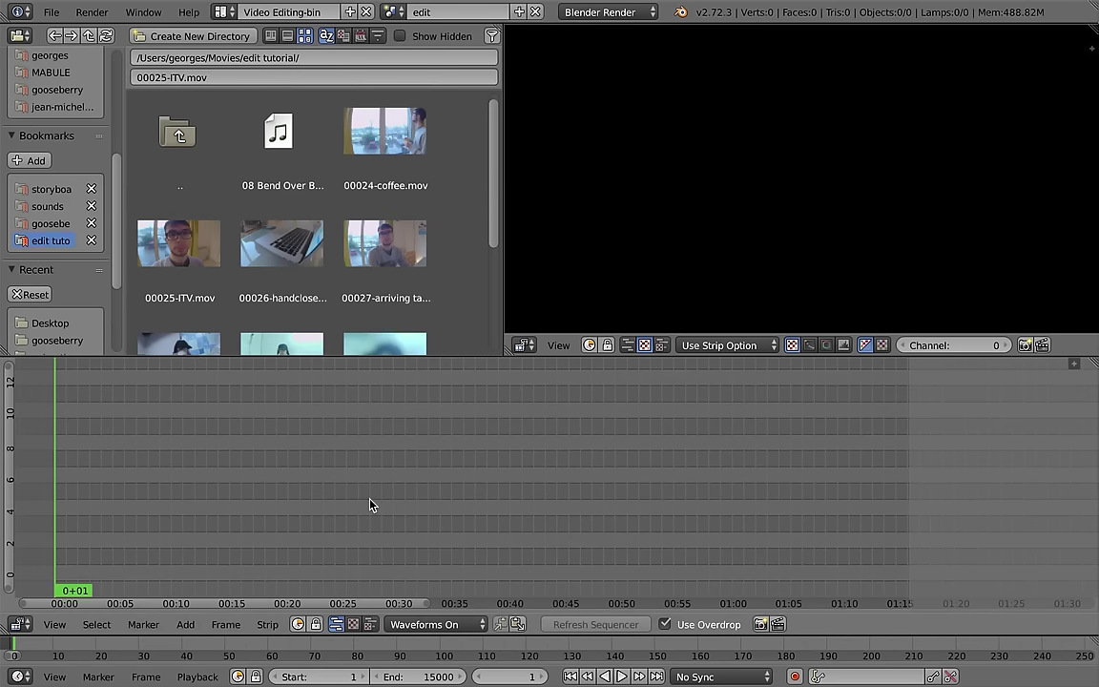
{"action": "scroll", "coordinate": [272, 475], "scroll_direction": "left", "scroll_amount": 6}
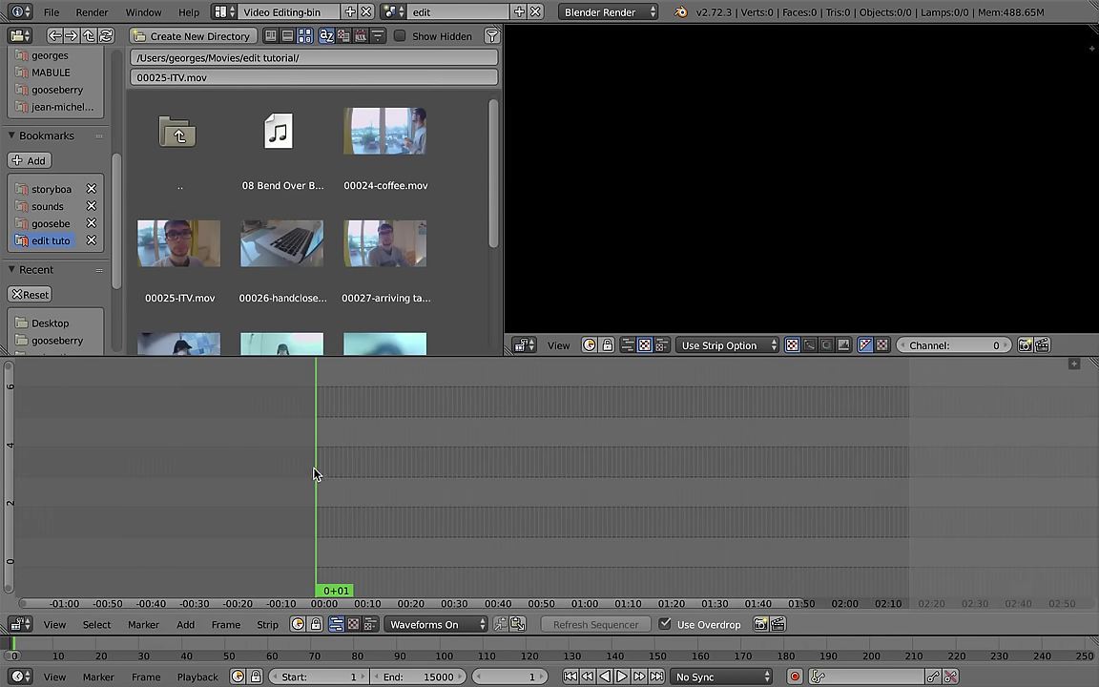
Step: Add the Sync_itv scene as a strip starting at frame 1 and fit it into view
{"action": "key", "text": "shift+a"}
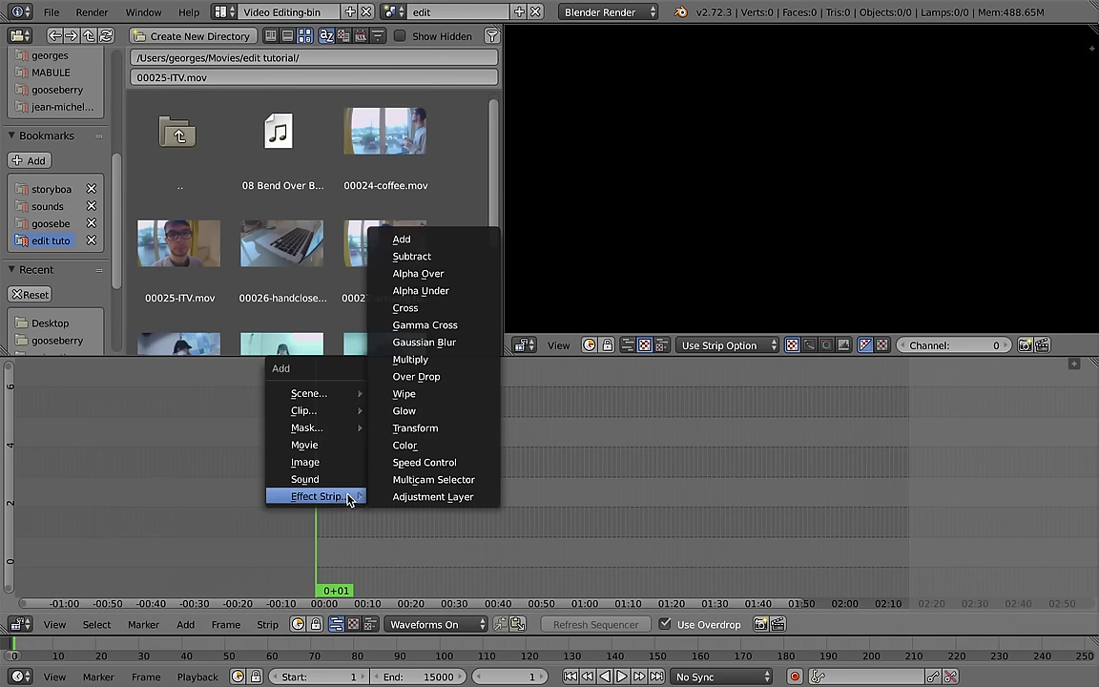
{"action": "mouse_move", "coordinate": [324, 403]}
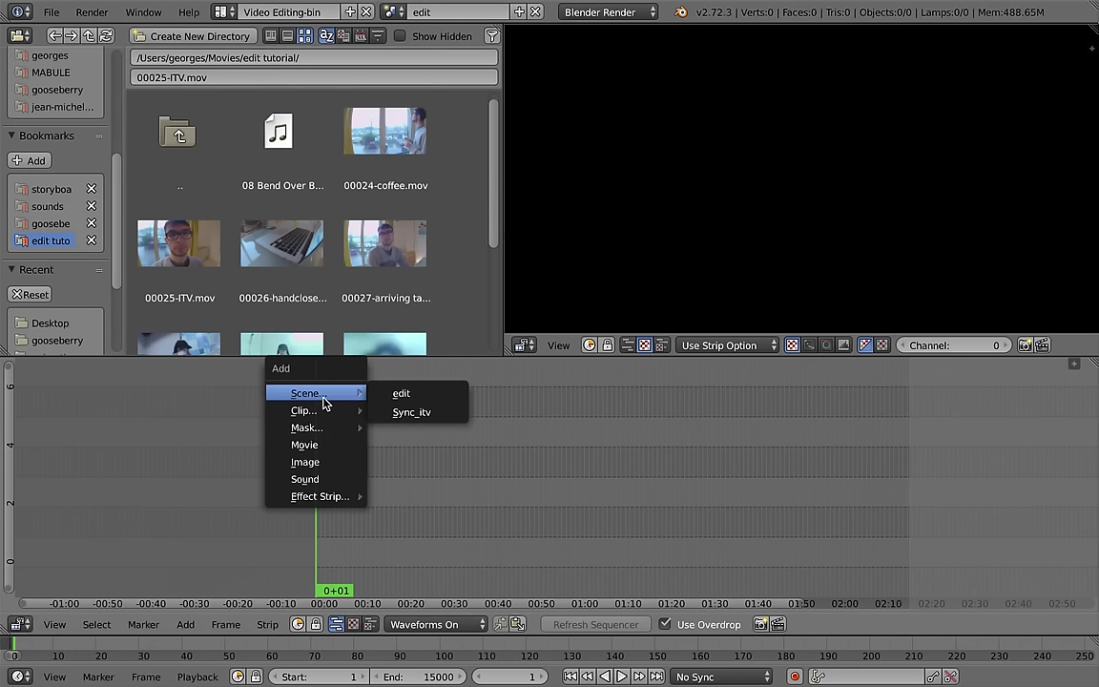
{"action": "left_click", "coordinate": [439, 417]}
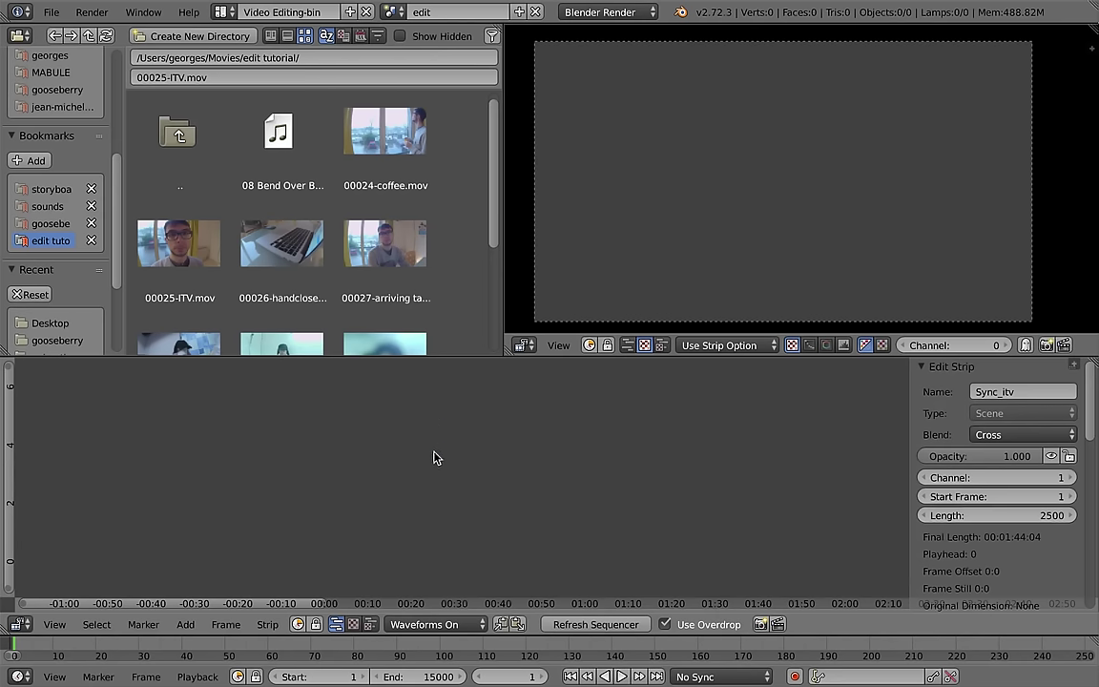
{"action": "key", "text": "Home"}
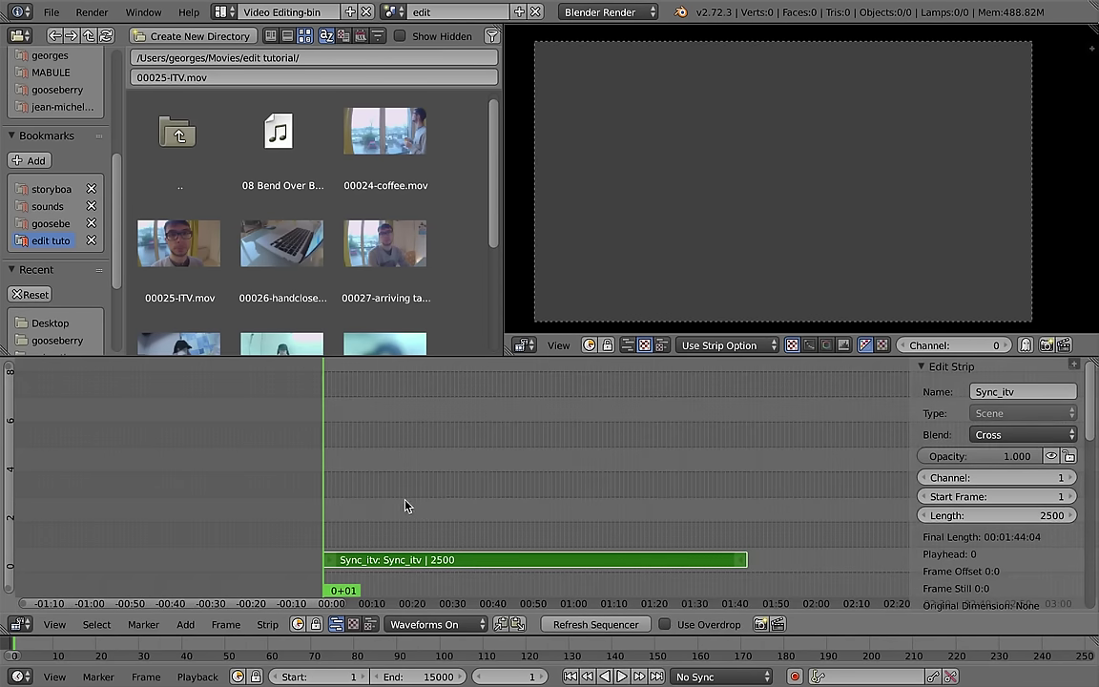
{"action": "scroll", "coordinate": [628, 520], "scroll_direction": "left", "scroll_amount": 2}
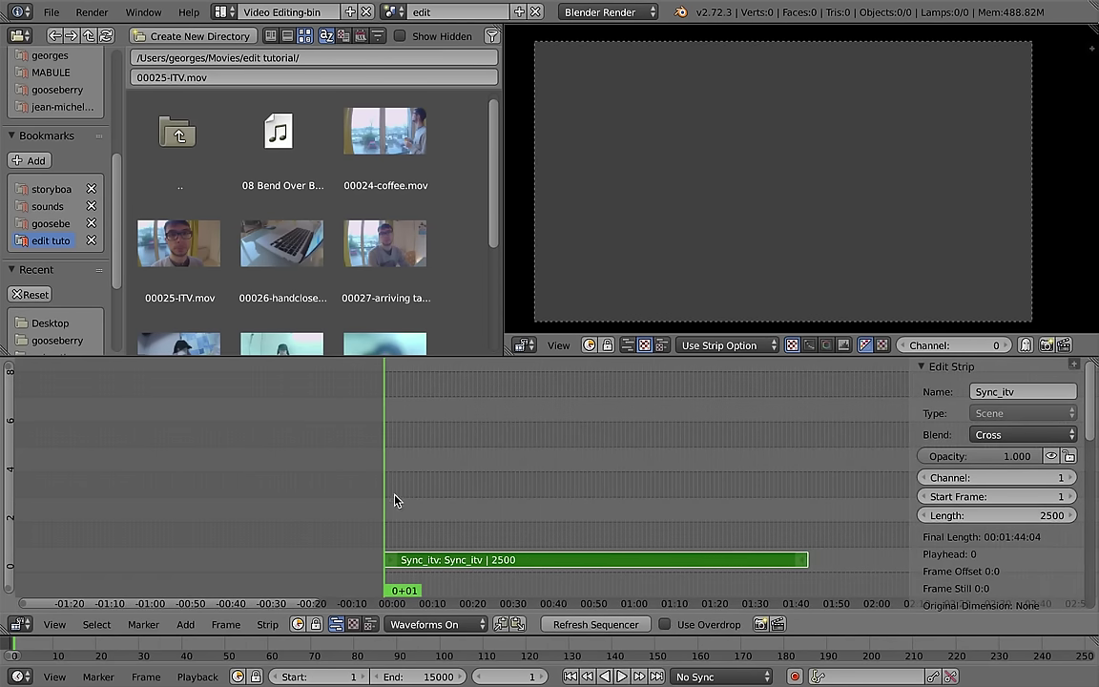
Step: Maximize the sequencer and move the playhead to frame 207
{"action": "key", "text": "ctrl+Up"}
{"action": "left_click_drag", "start_coordinate": [407, 503], "coordinate": [377, 517]}
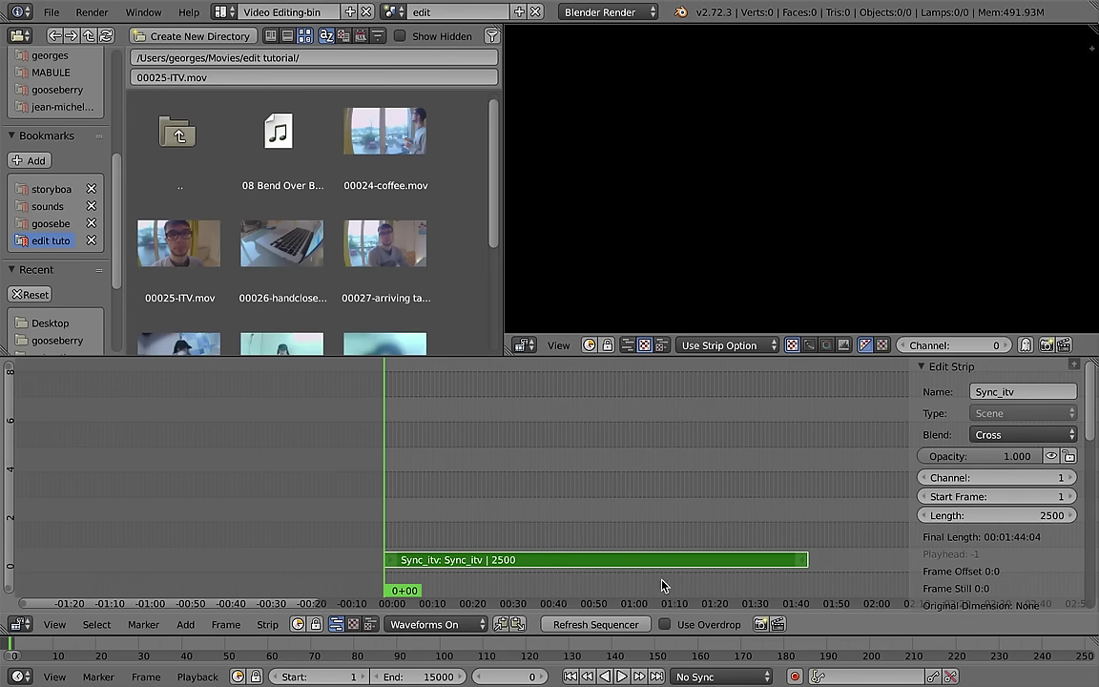
{"action": "left_click_drag", "start_coordinate": [410, 531], "coordinate": [620, 495]}
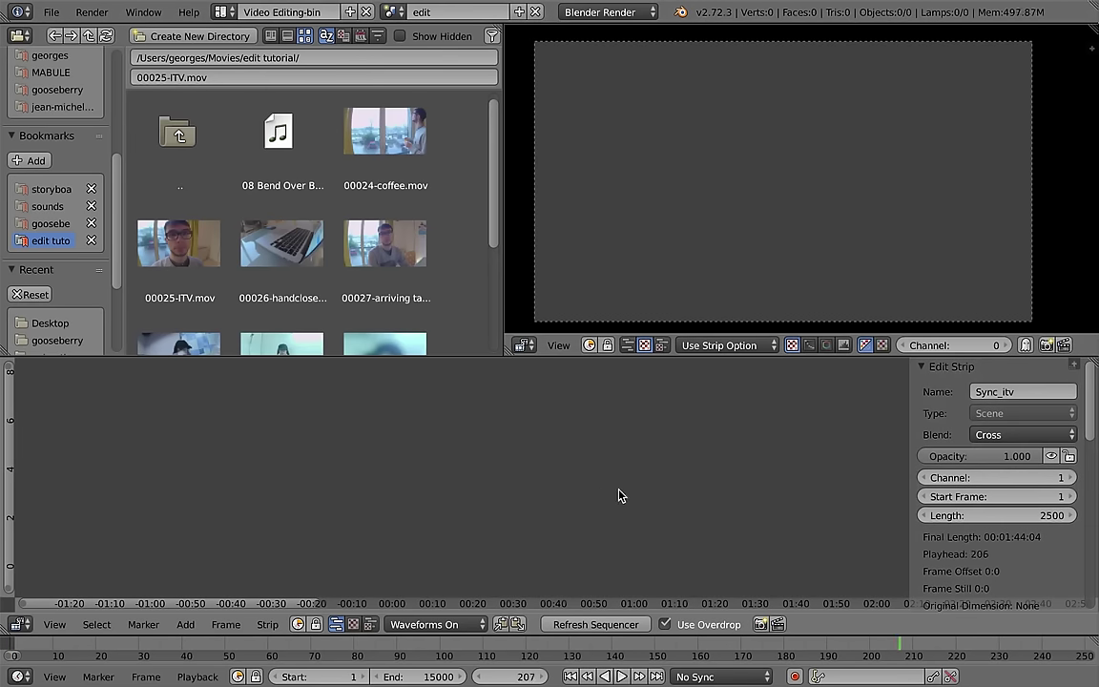
{"action": "scroll", "coordinate": [992, 535], "scroll_direction": "down", "scroll_amount": 3}
{"action": "scroll", "coordinate": [998, 535], "scroll_direction": "down", "scroll_amount": 3}
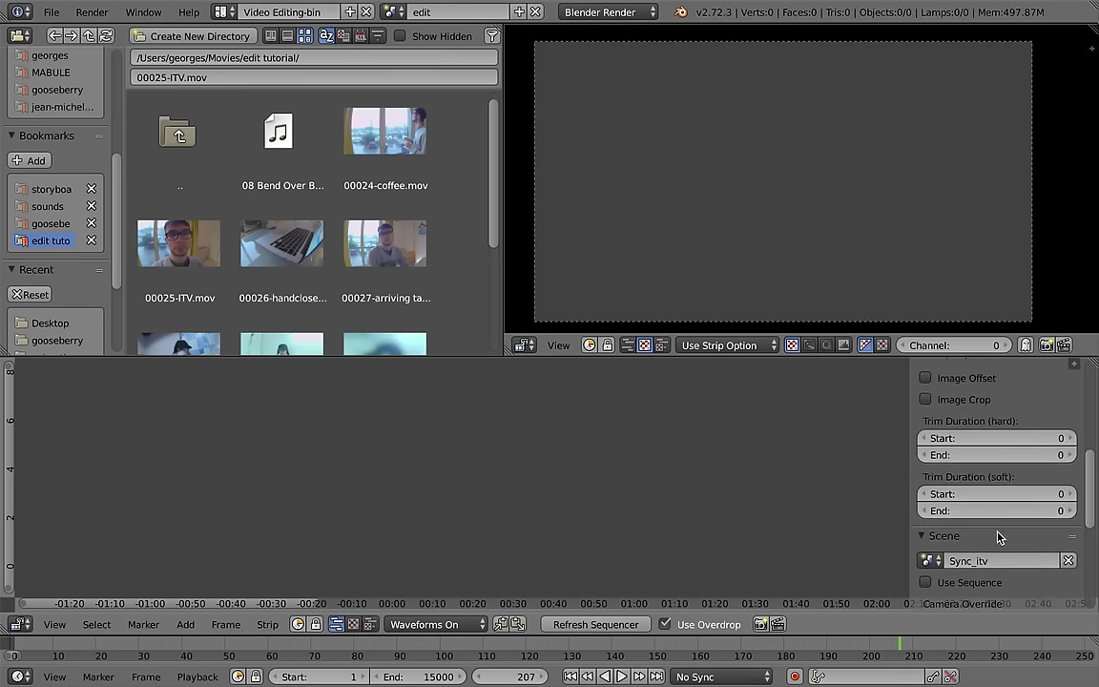
{"action": "scroll", "coordinate": [990, 541], "scroll_direction": "down", "scroll_amount": 3}
Step: Tick Use Sequence on the Sync_itv scene strip to preview the interview footage
{"action": "left_click", "coordinate": [926, 462]}
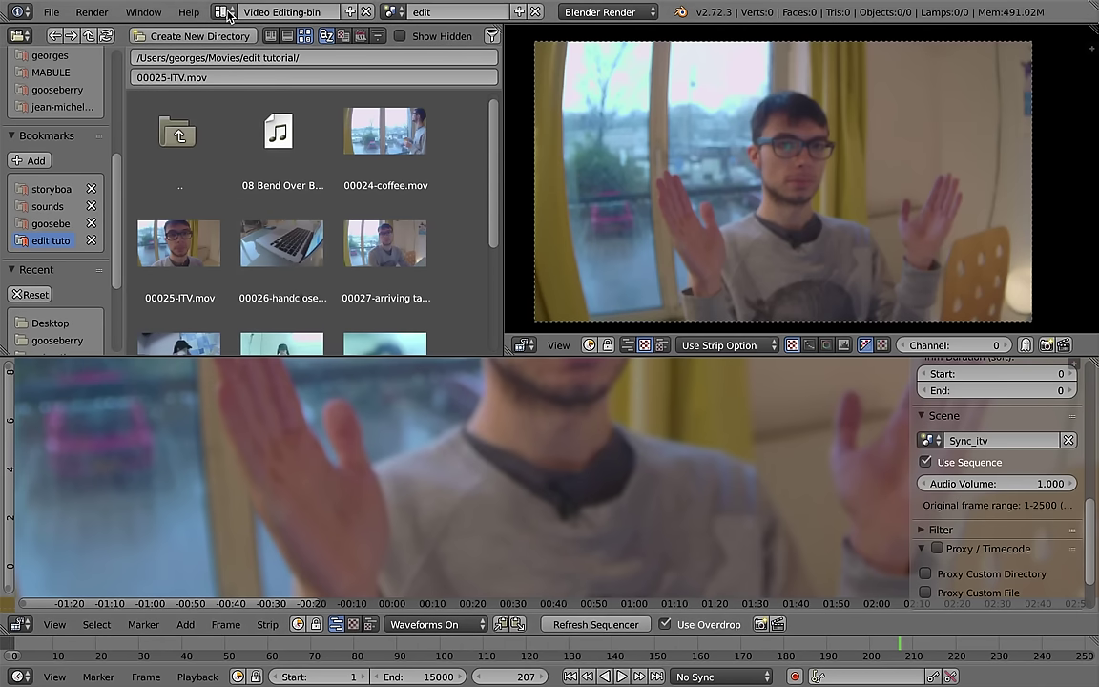
Step: Set the edit scene to 25% render resolution and 25 fps, then return to Video Editing-bin
{"action": "key", "text": "ctrl+Left"}
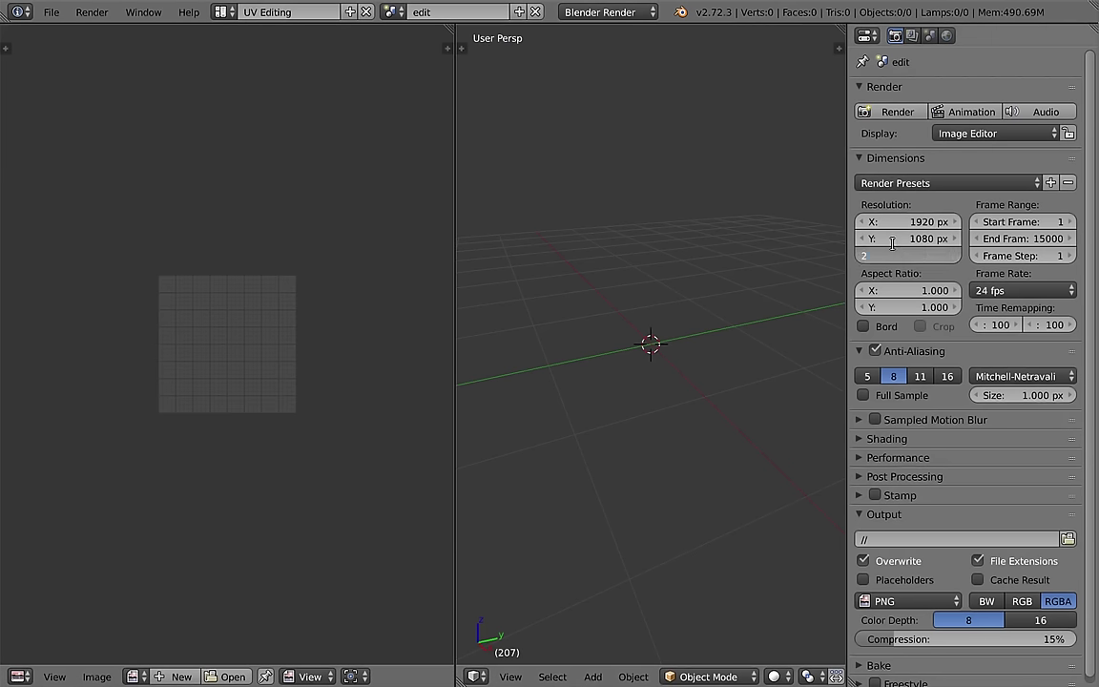
{"action": "type", "text": "5"}
{"action": "key", "text": "Return"}
{"action": "left_click", "coordinate": [975, 292]}
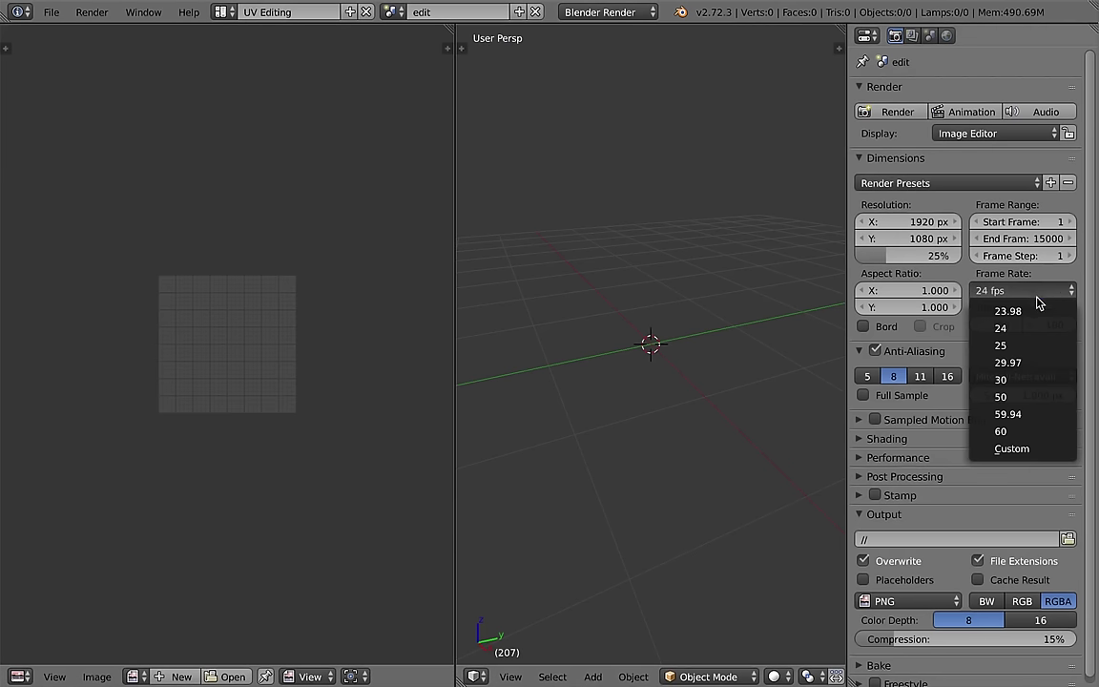
{"action": "left_click", "coordinate": [1033, 349]}
{"action": "key", "text": "ctrl+Right"}
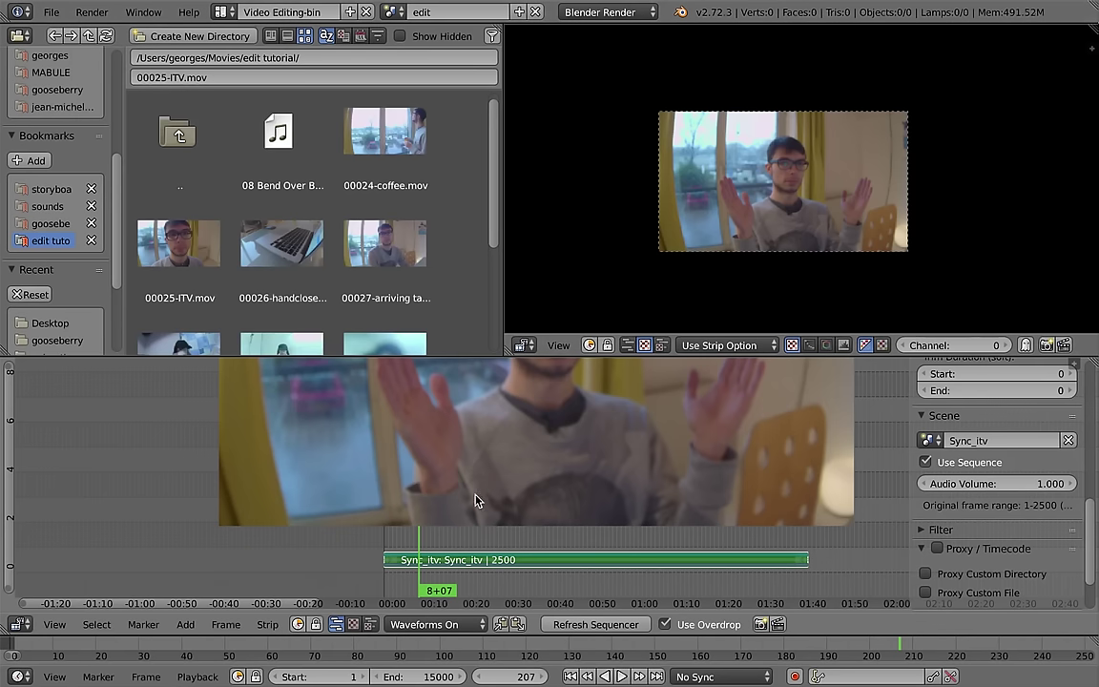
Step: Centre the Sync_itv strip in the maximized sequencer, test playback, and restore the layout
{"action": "key", "text": "ctrl+Up"}
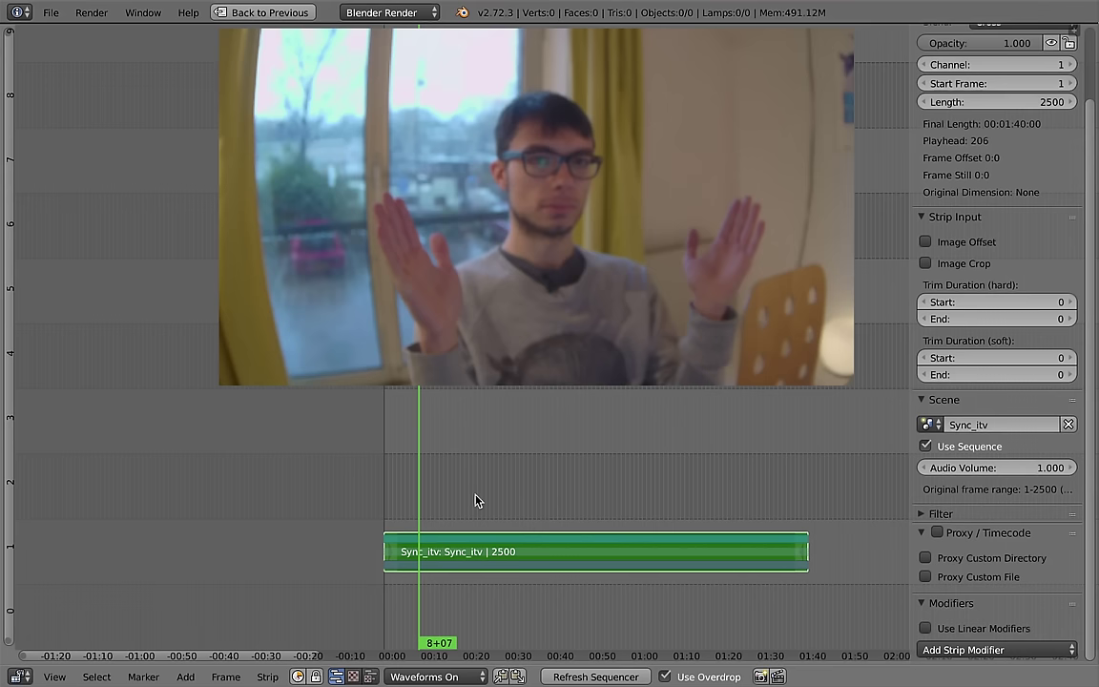
{"action": "key", "text": "n"}
{"action": "mouse_move", "coordinate": [459, 483]}
{"action": "left_mouse_down"}
{"action": "mouse_move", "coordinate": [416, 482]}
{"action": "mouse_move", "coordinate": [364, 515]}
{"action": "left_mouse_up"}
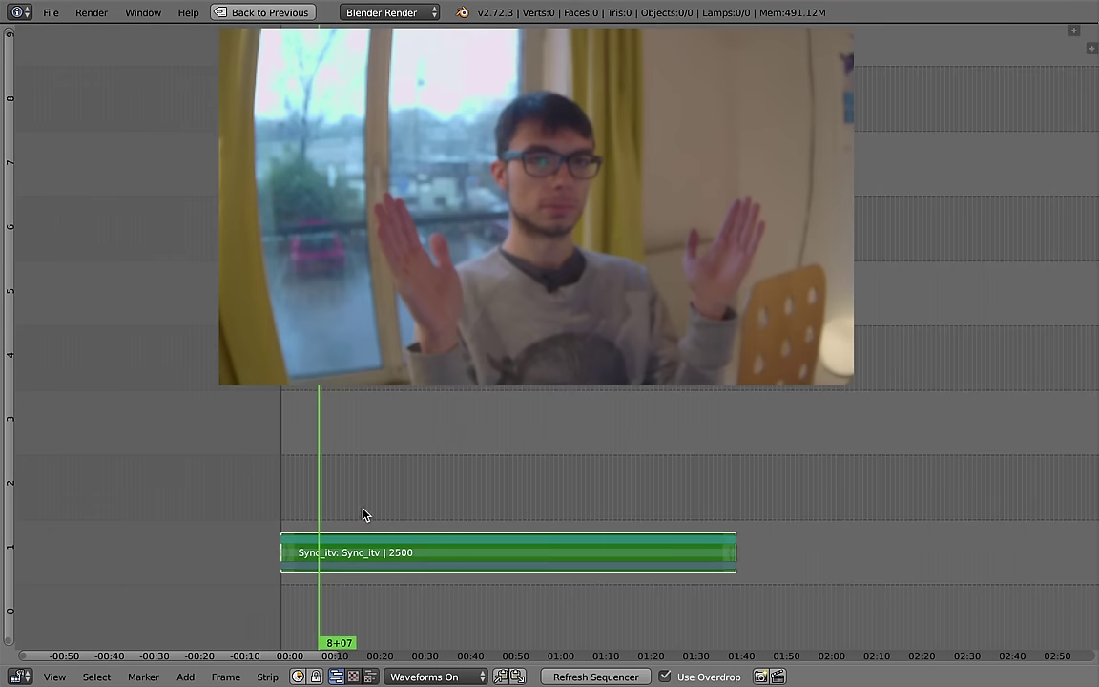
{"action": "key", "text": "alt+a"}
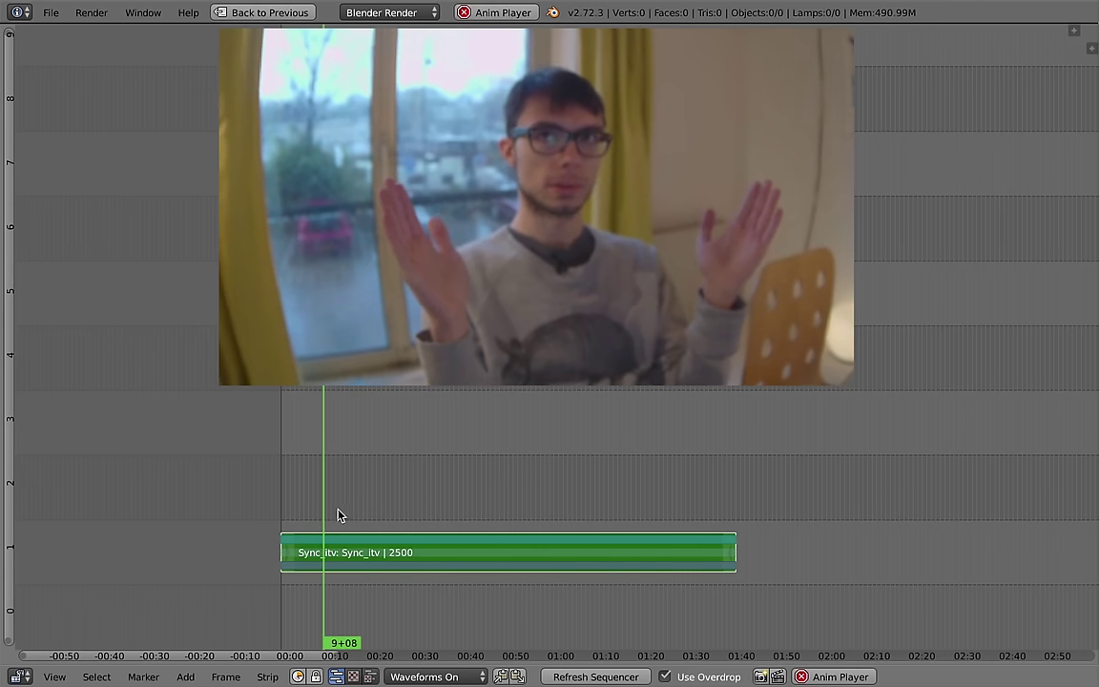
{"action": "key", "text": "alt+a"}
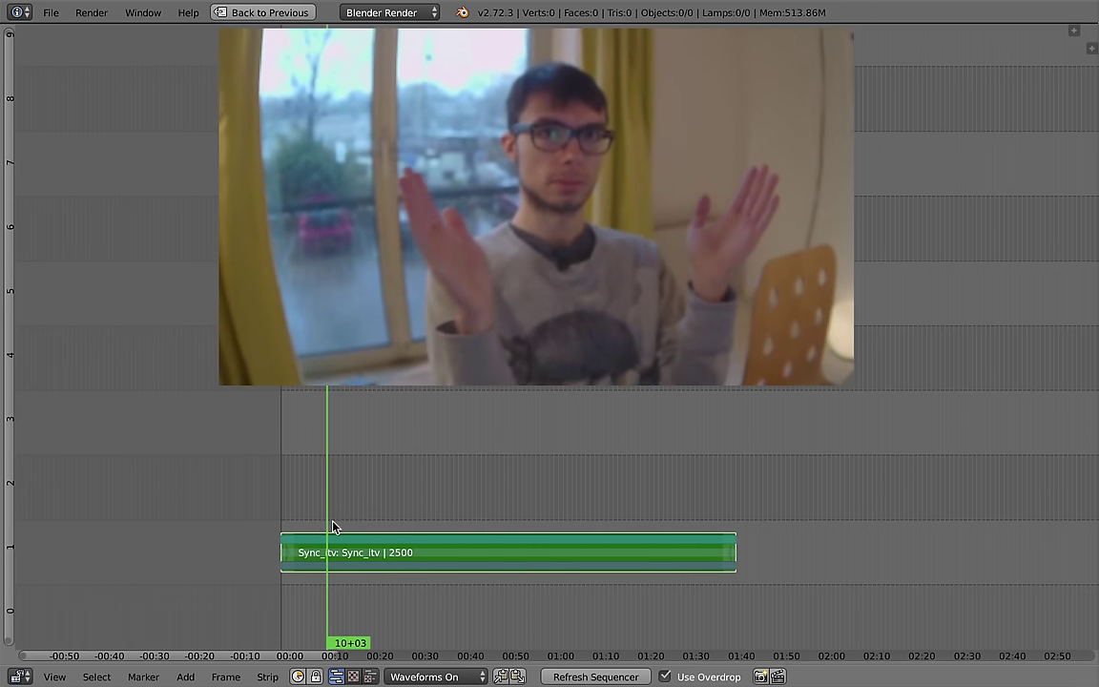
{"action": "key", "text": "ctrl+Up"}
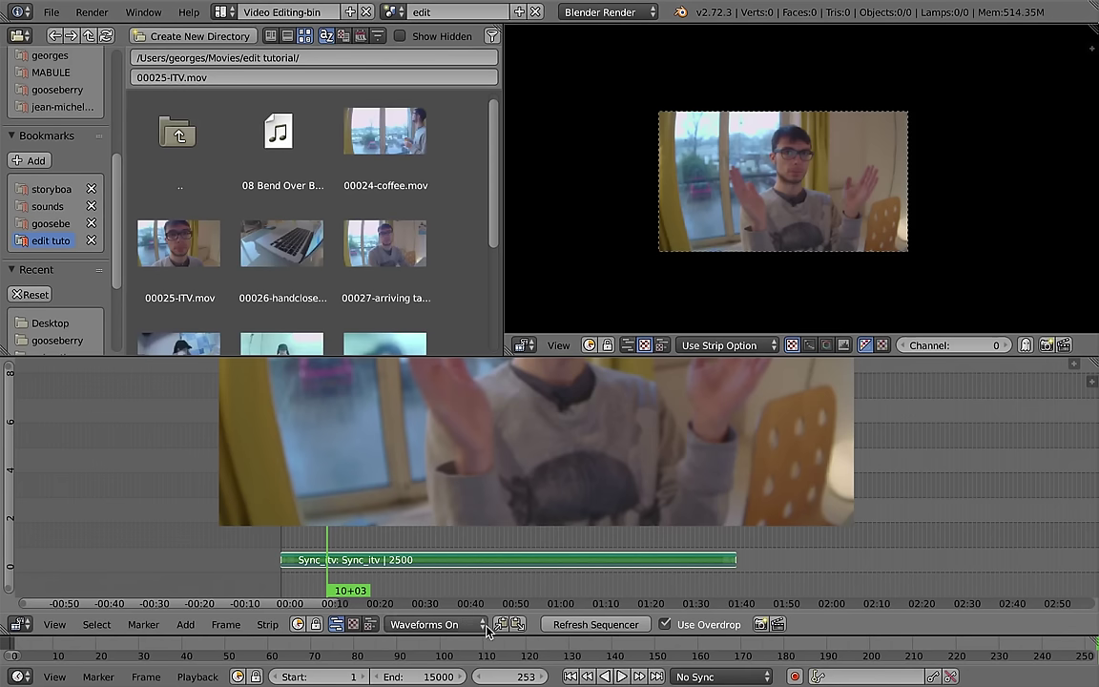
Step: Set Playback Sync to AV-sync and play the maximized sequence, stopping at 14+21
{"action": "left_click", "coordinate": [722, 677]}
{"action": "left_click", "coordinate": [726, 617]}
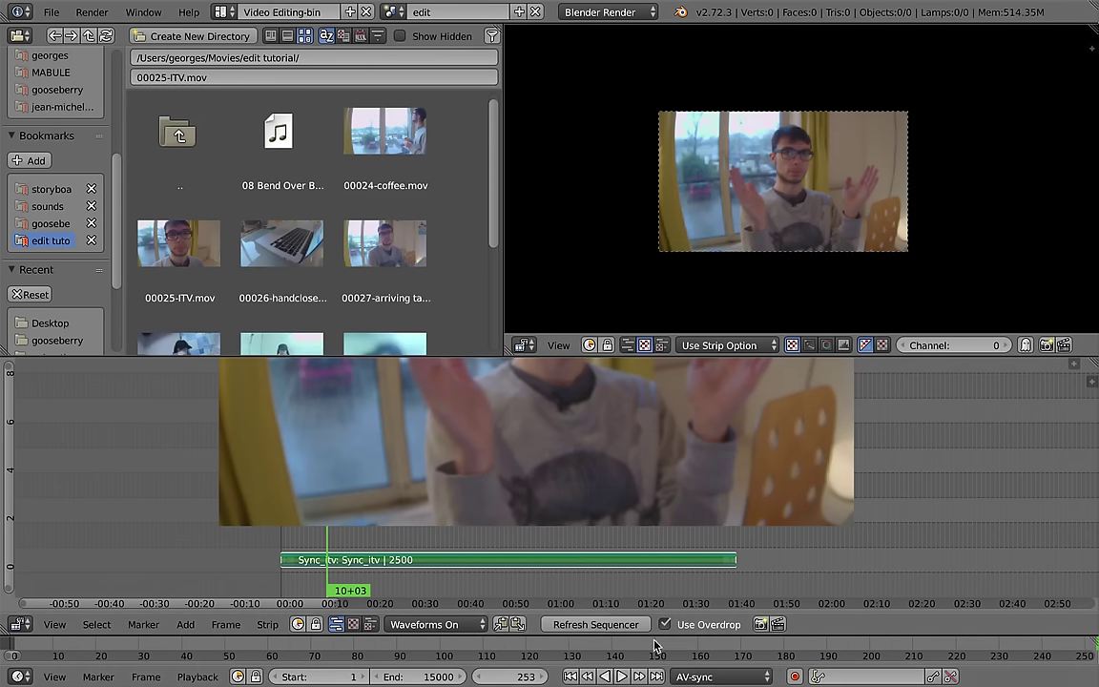
{"action": "left_click", "coordinate": [205, 677]}
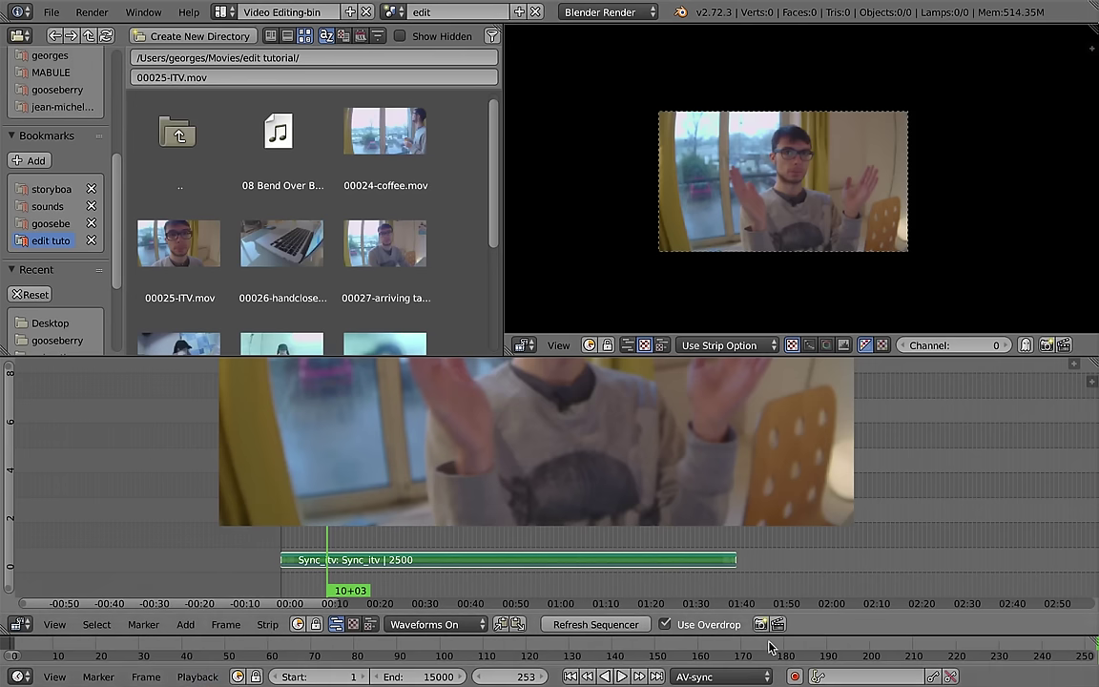
{"action": "key", "text": "alt+a"}
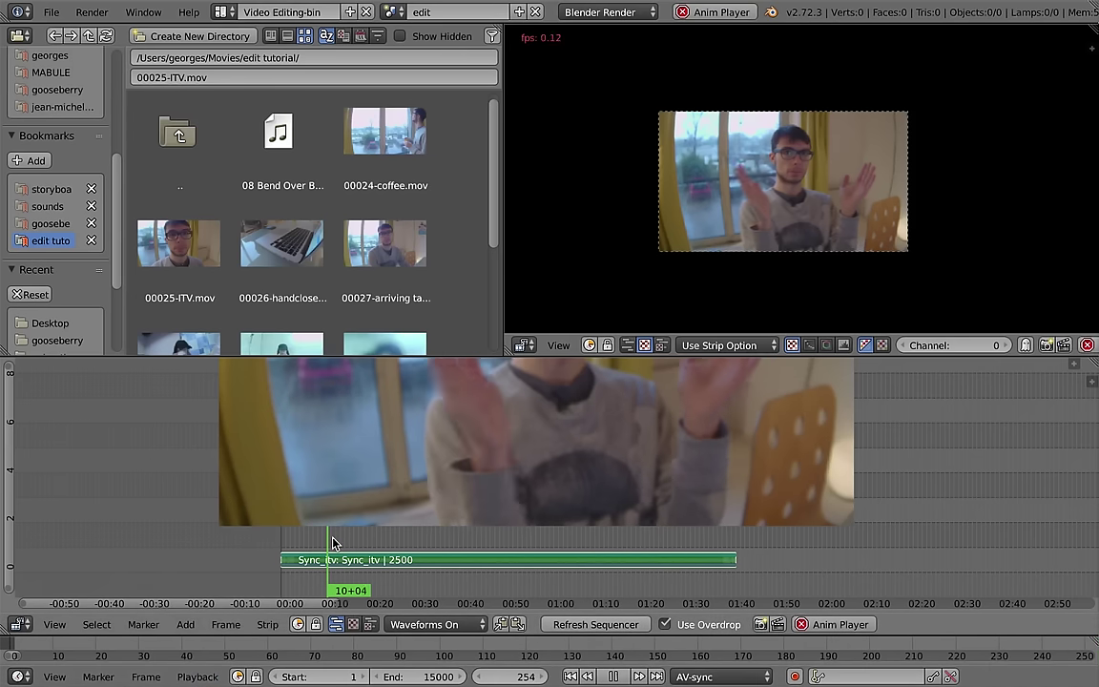
{"action": "key", "text": "ctrl+Up"}
{"action": "key", "text": "alt+a"}
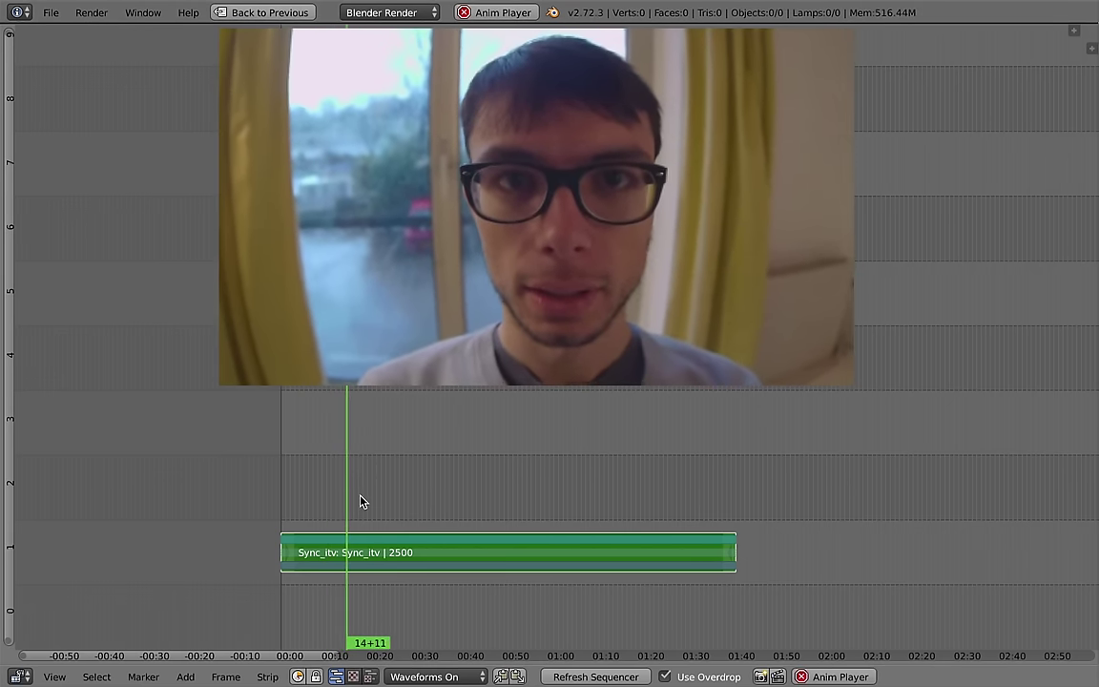
{"action": "key", "text": "alt+a"}
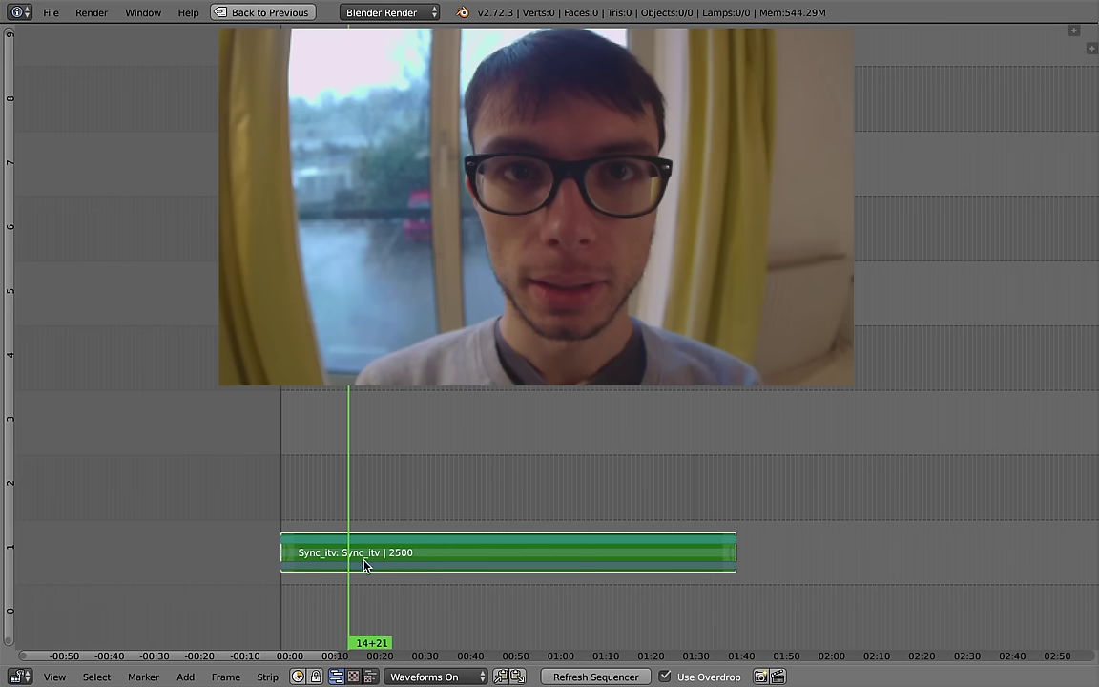
Step: Drag the Sync_itv strip's left handle to frame 358 and play from there
{"action": "scroll", "coordinate": [368, 570], "scroll_direction": "up", "scroll_amount": 1}
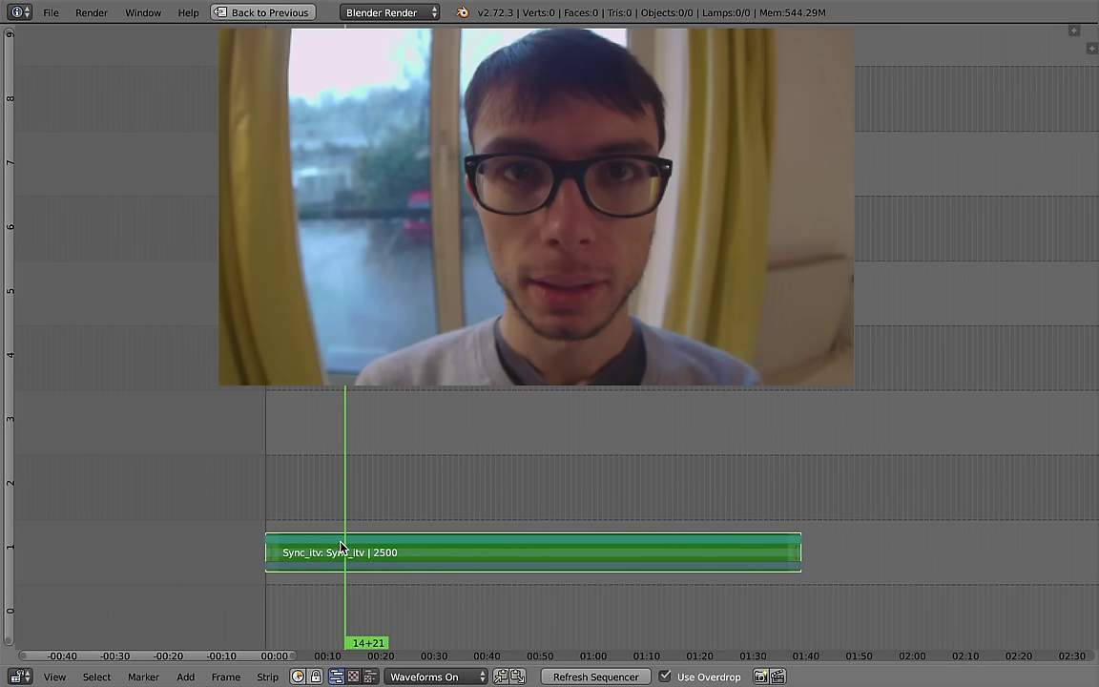
{"action": "scroll", "coordinate": [341, 546], "scroll_direction": "up", "scroll_amount": 1}
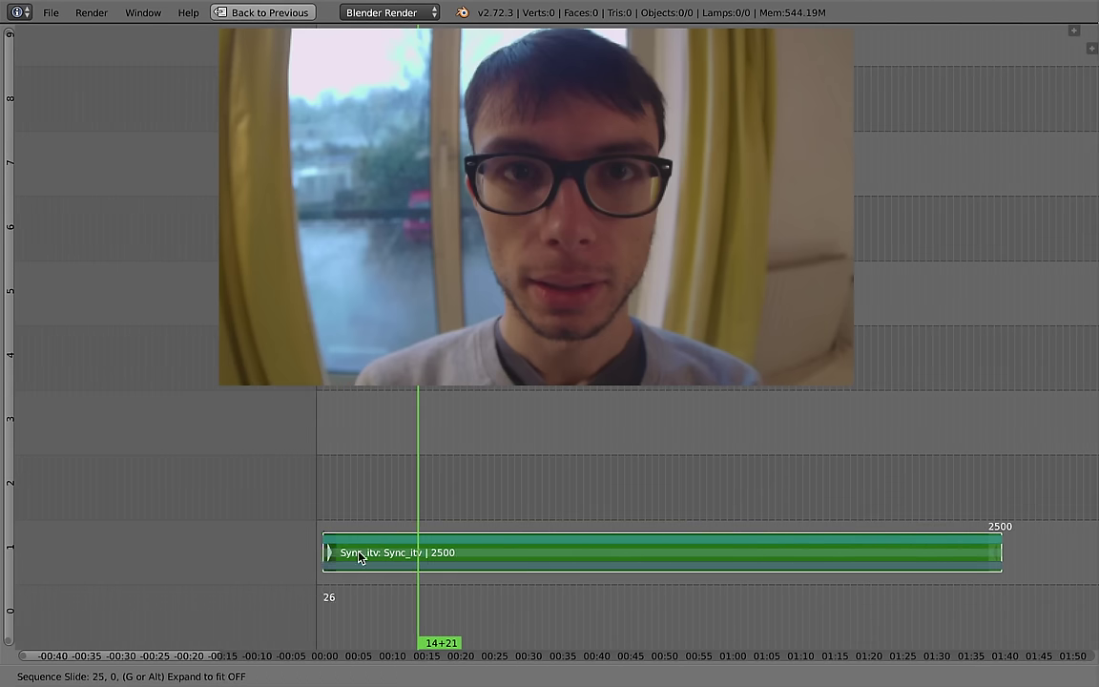
{"action": "left_click_drag", "start_coordinate": [322, 559], "coordinate": [457, 546]}
{"action": "key", "text": "alt+a"}
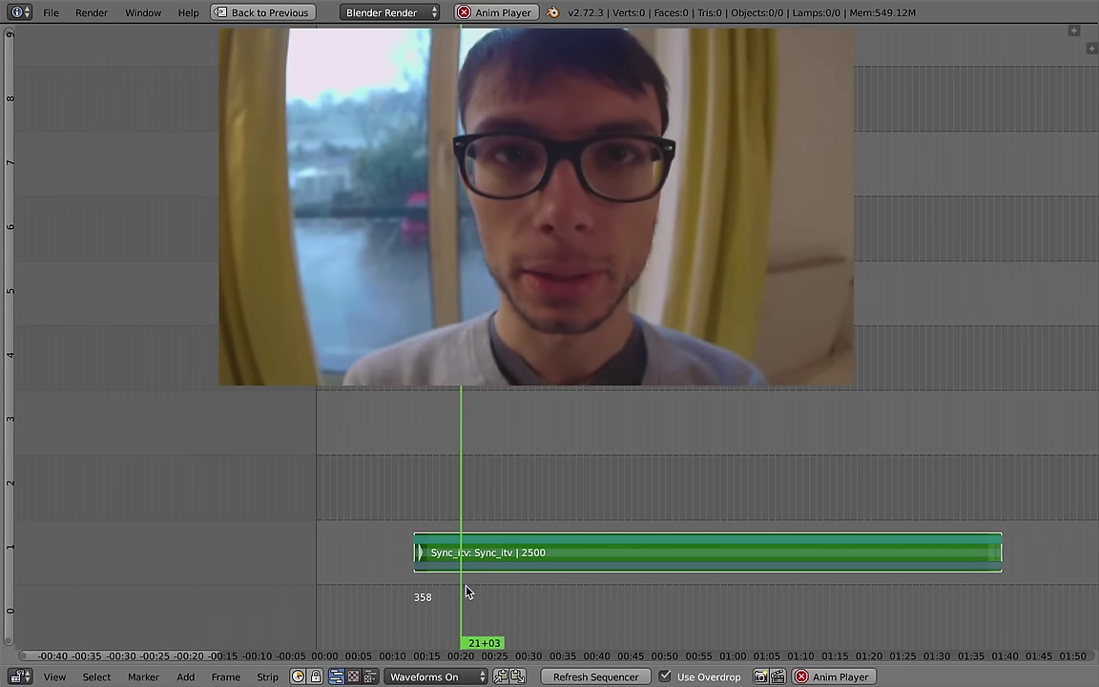
Step: Scrub to where the talk begins and trim the strip start to the playhead, frame 1328
{"action": "left_click_drag", "start_coordinate": [475, 551], "coordinate": [623, 553]}
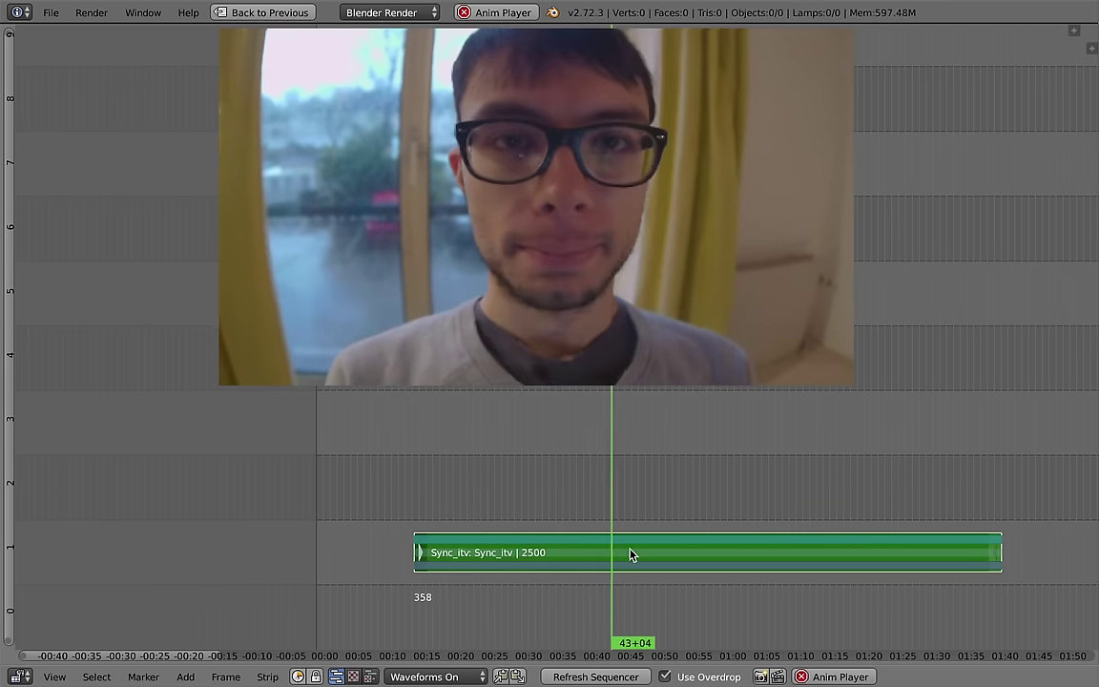
{"action": "left_click_drag", "start_coordinate": [638, 474], "coordinate": [654, 553]}
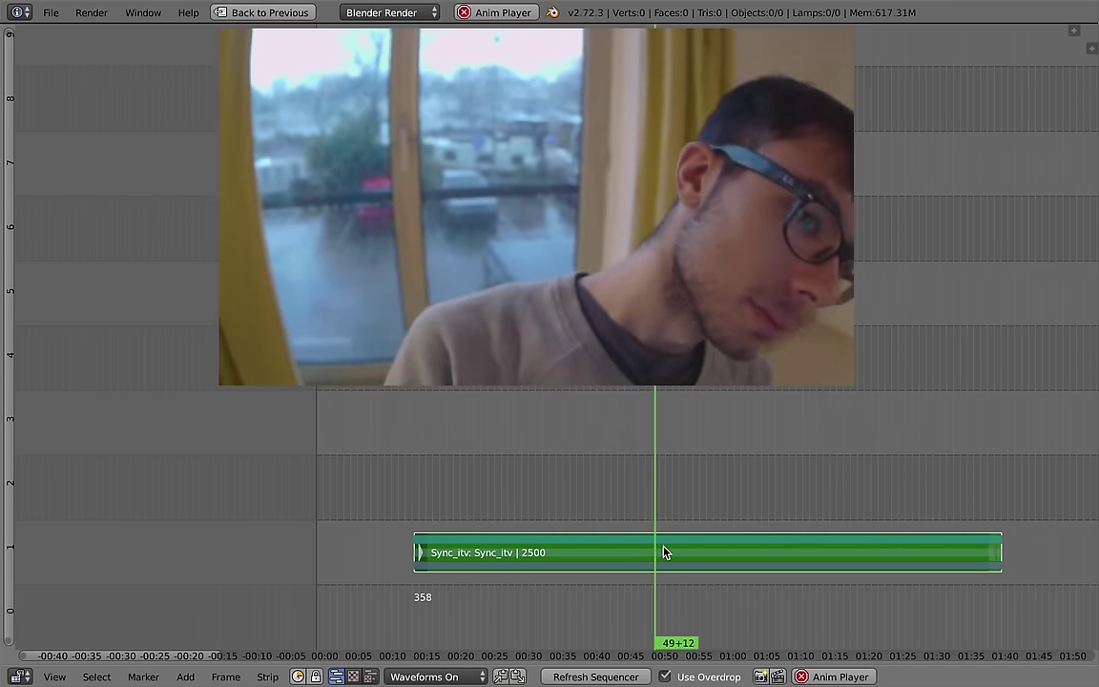
{"action": "left_click_drag", "start_coordinate": [655, 554], "coordinate": [677, 554]}
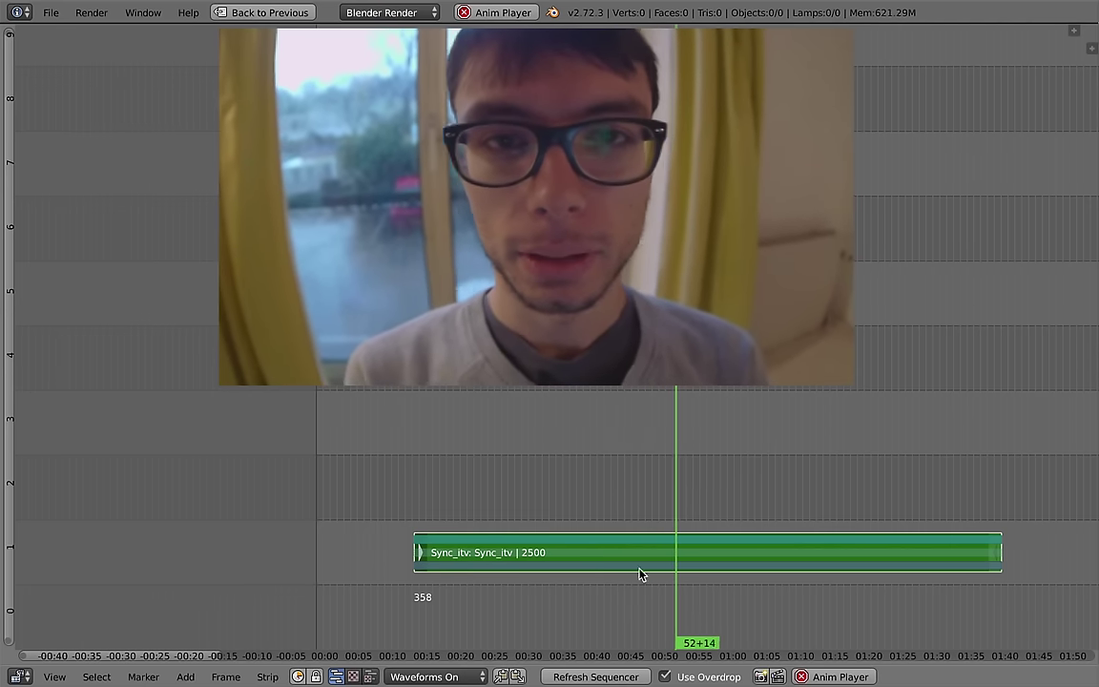
{"action": "left_click", "coordinate": [668, 558]}
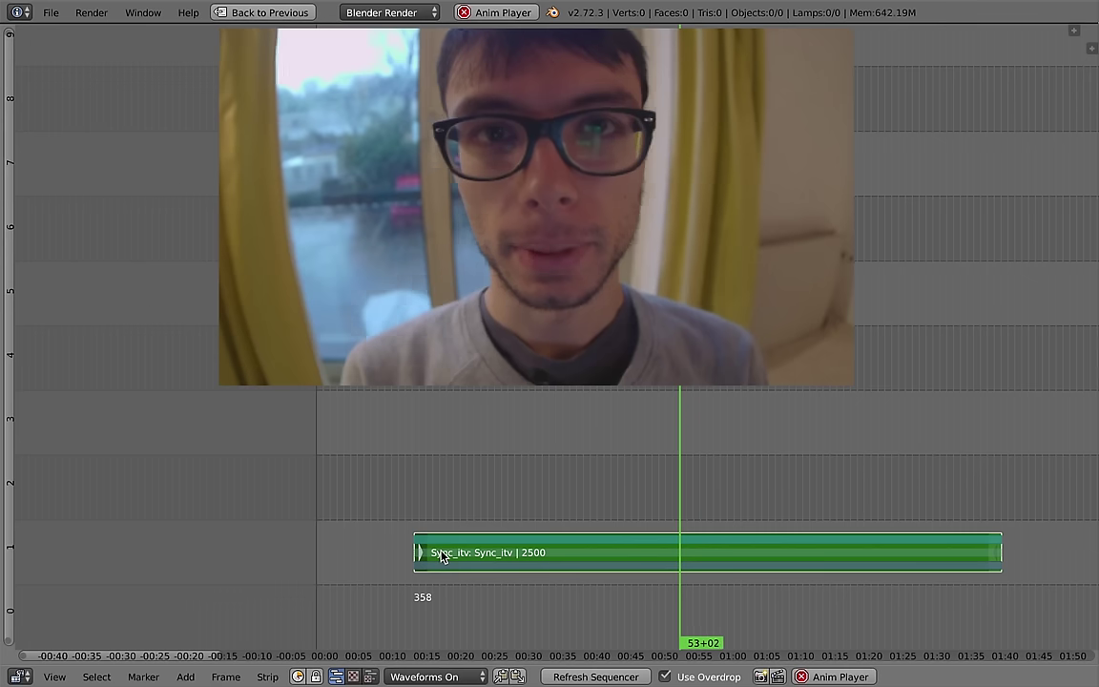
{"action": "key", "text": "shift+s"}
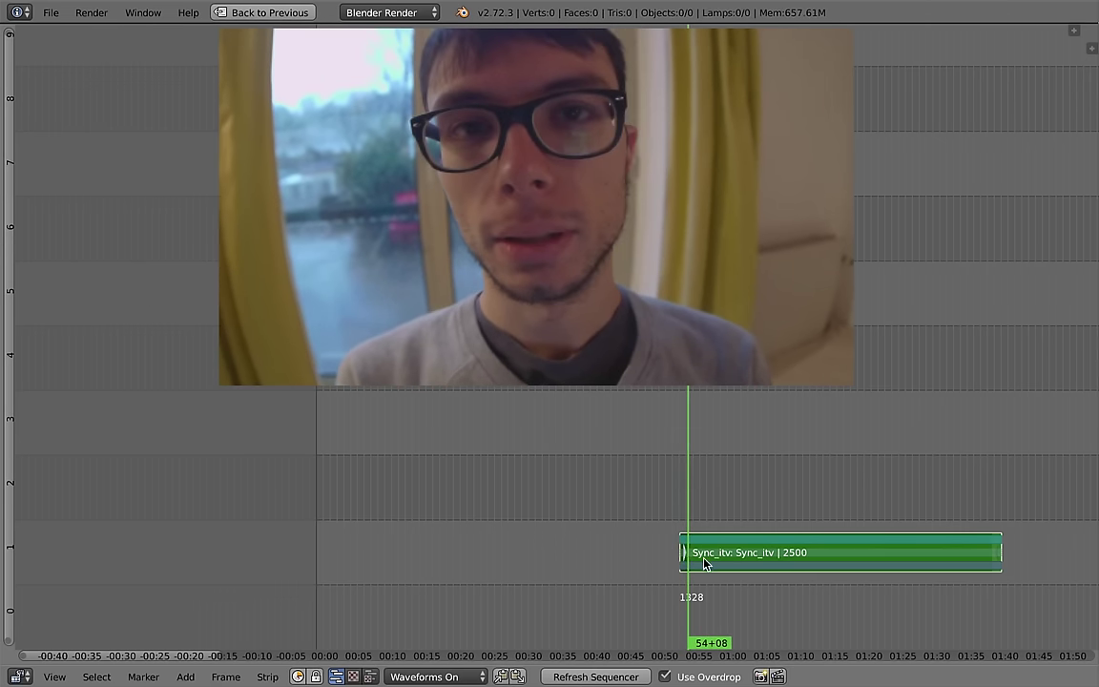
Step: Extend the Sync_itv strip's start to frame 1302
{"action": "scroll", "coordinate": [916, 536], "scroll_direction": "right", "scroll_amount": 2}
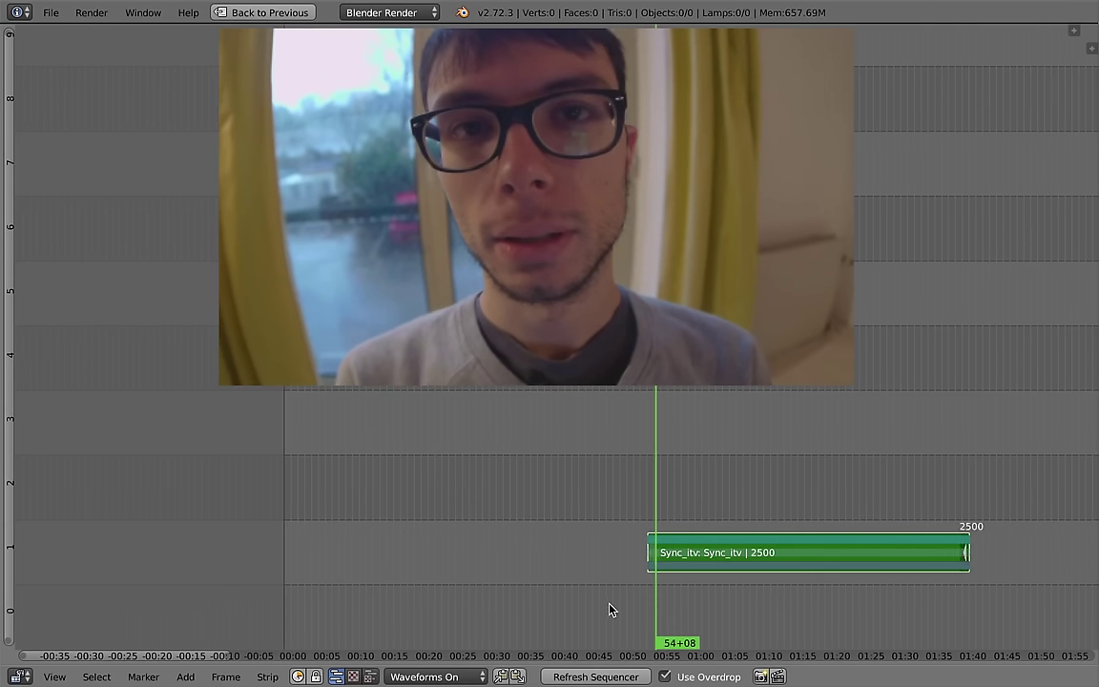
{"action": "scroll", "coordinate": [699, 591], "scroll_direction": "up", "scroll_amount": 2}
{"action": "scroll", "coordinate": [638, 559], "scroll_direction": "up", "scroll_amount": 2}
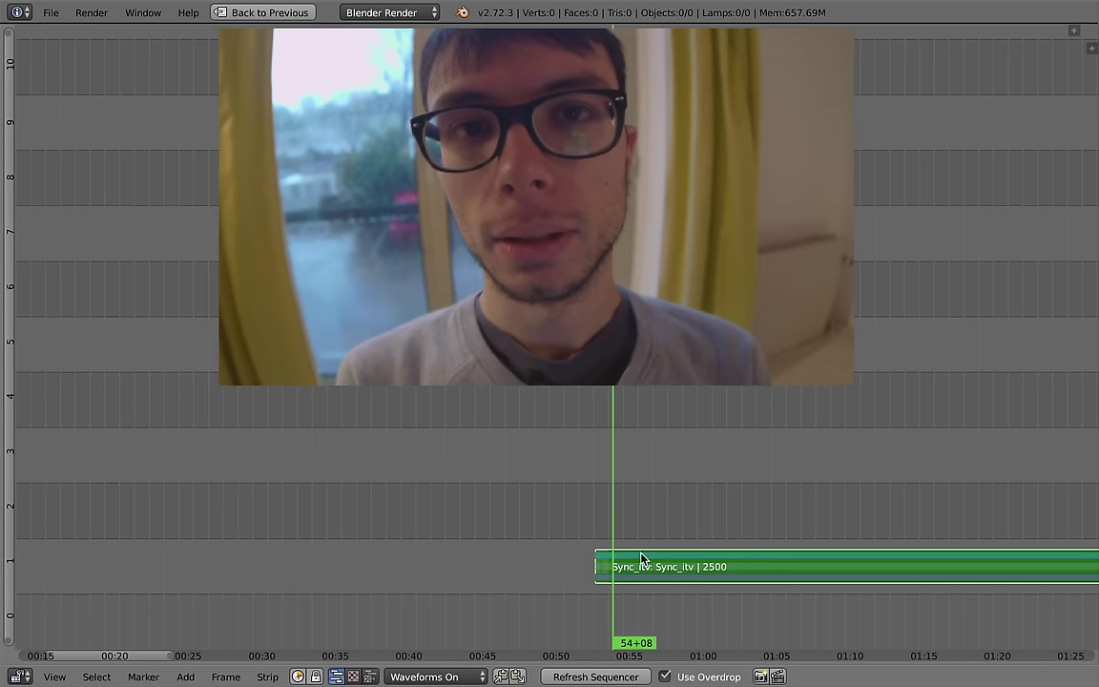
{"action": "scroll", "coordinate": [523, 542], "scroll_direction": "up", "scroll_amount": 2}
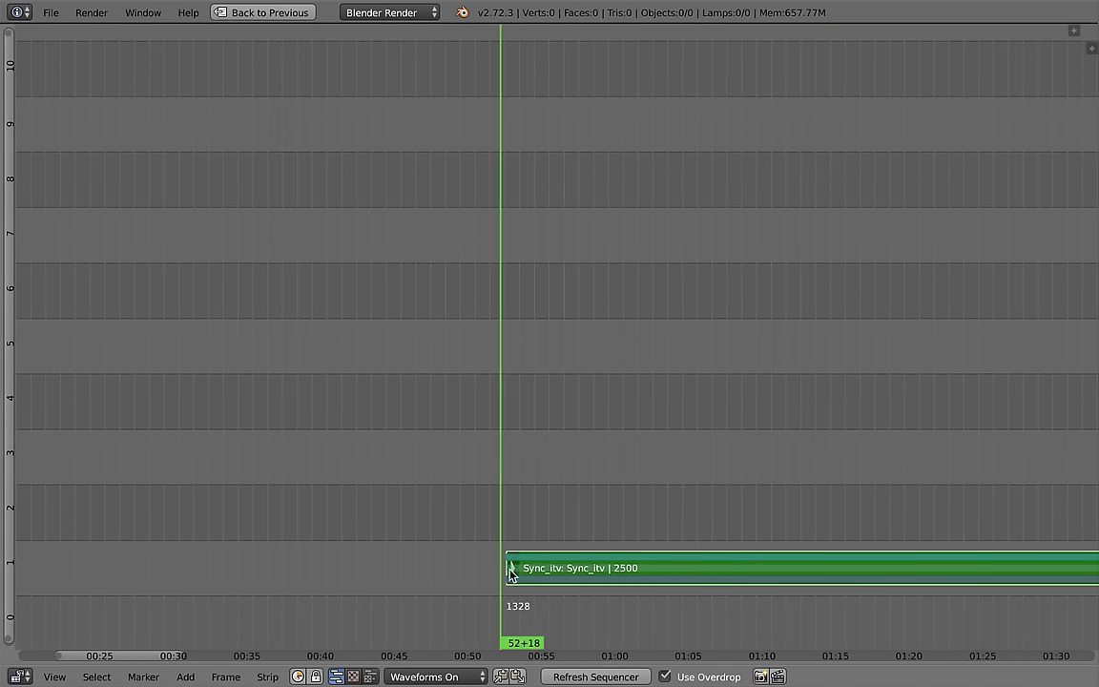
{"action": "right_click", "coordinate": [510, 572]}
{"action": "left_click", "coordinate": [551, 547]}
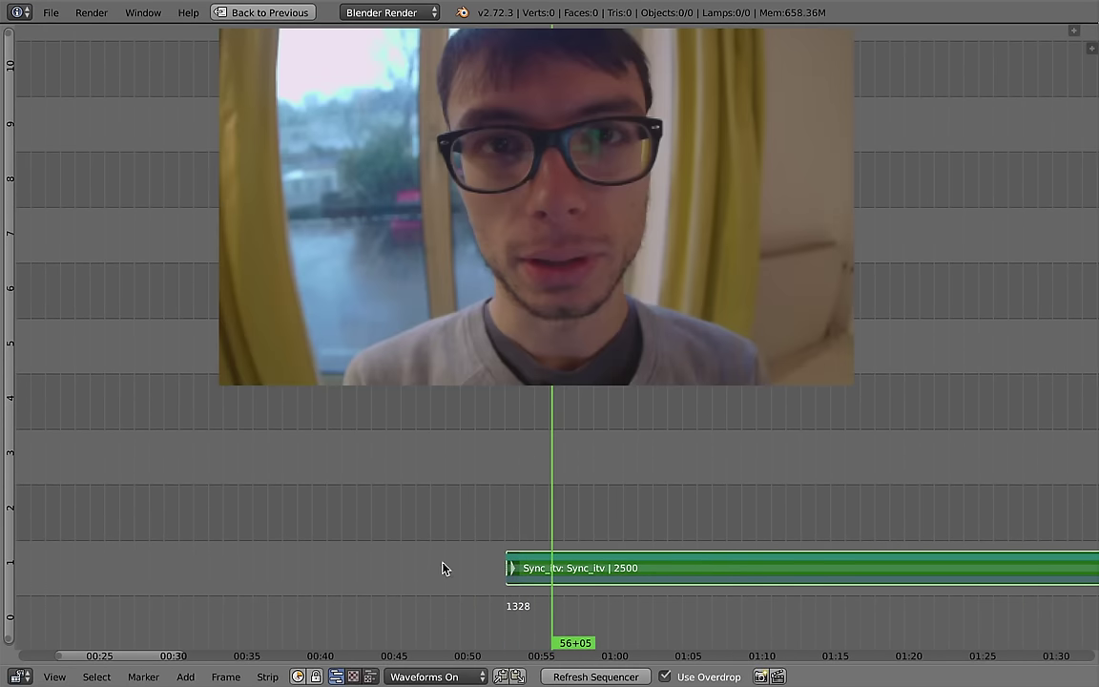
{"action": "left_click", "coordinate": [427, 512]}
{"action": "key", "text": "shift+s"}
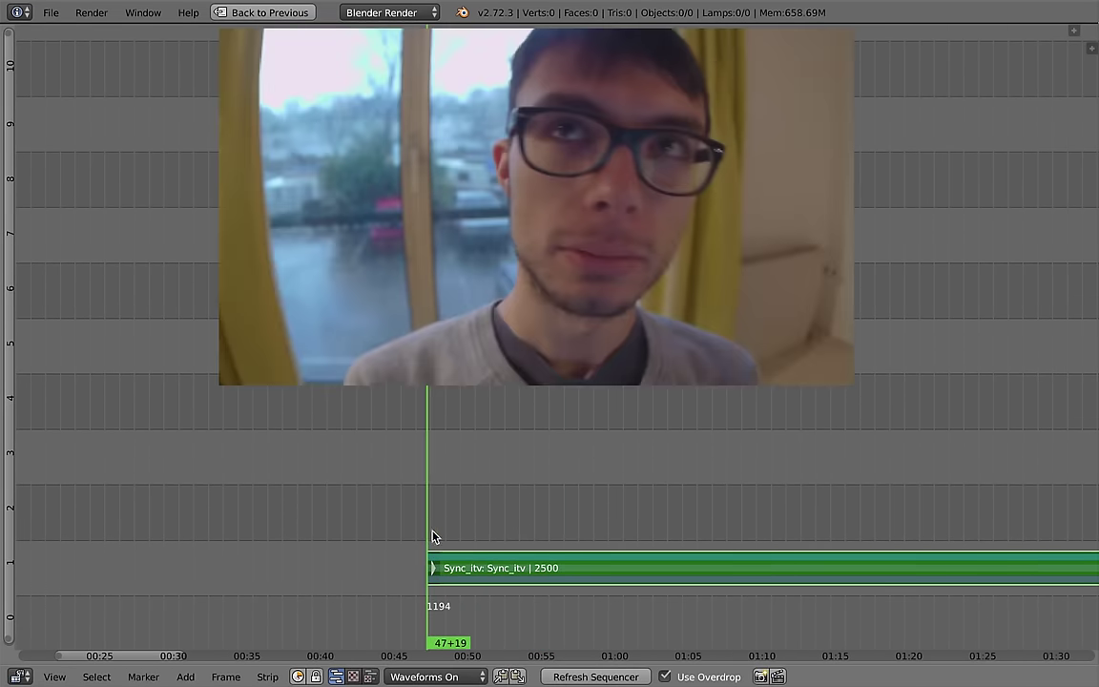
{"action": "left_click", "coordinate": [491, 547]}
{"action": "key", "text": "shift+s"}
Step: Play the interview from just before the strip's new start
{"action": "left_click", "coordinate": [479, 518]}
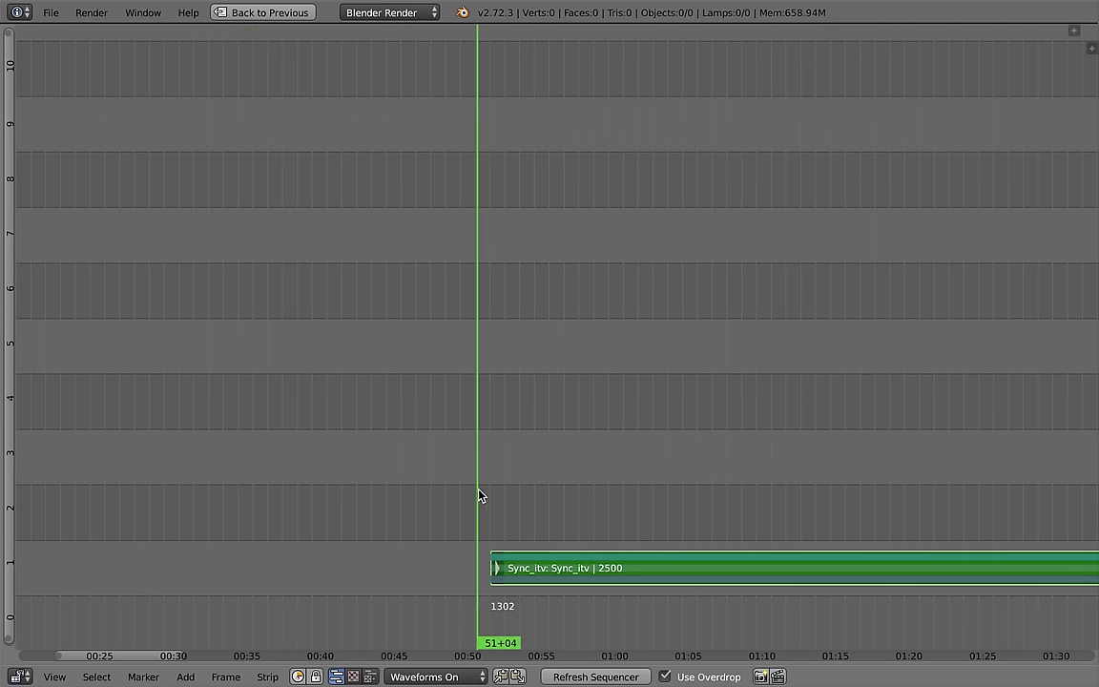
{"action": "key", "text": "alt+a"}
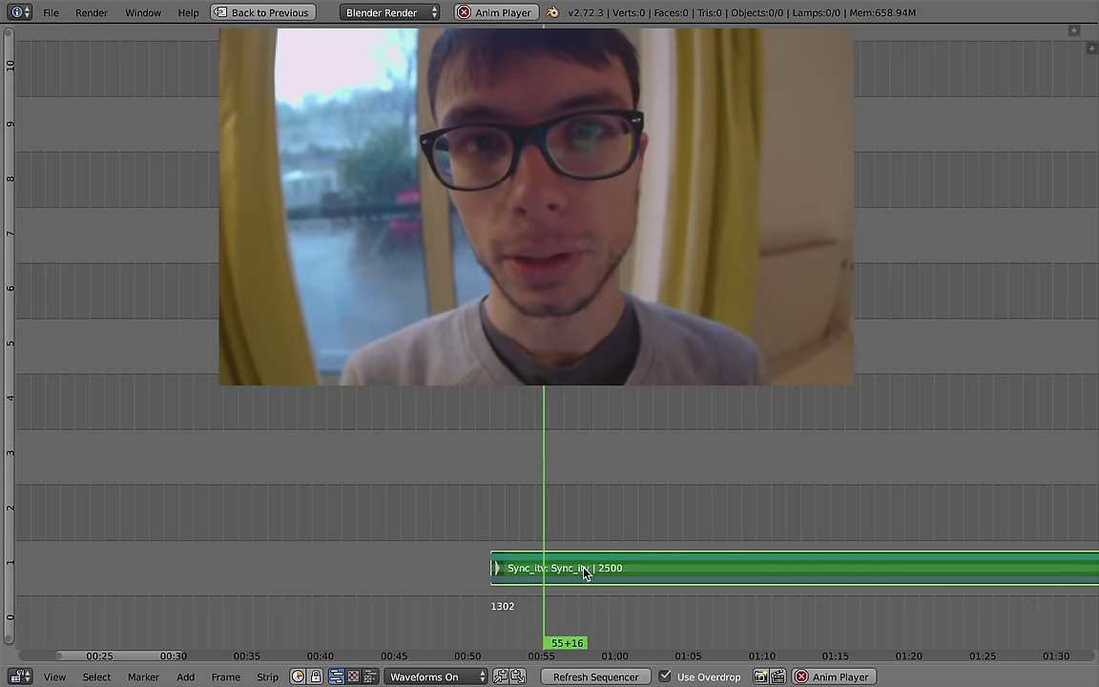
{"action": "scroll", "coordinate": [611, 502], "scroll_direction": "right", "scroll_amount": 5}
{"action": "scroll", "coordinate": [383, 466], "scroll_direction": "right", "scroll_amount": 1}
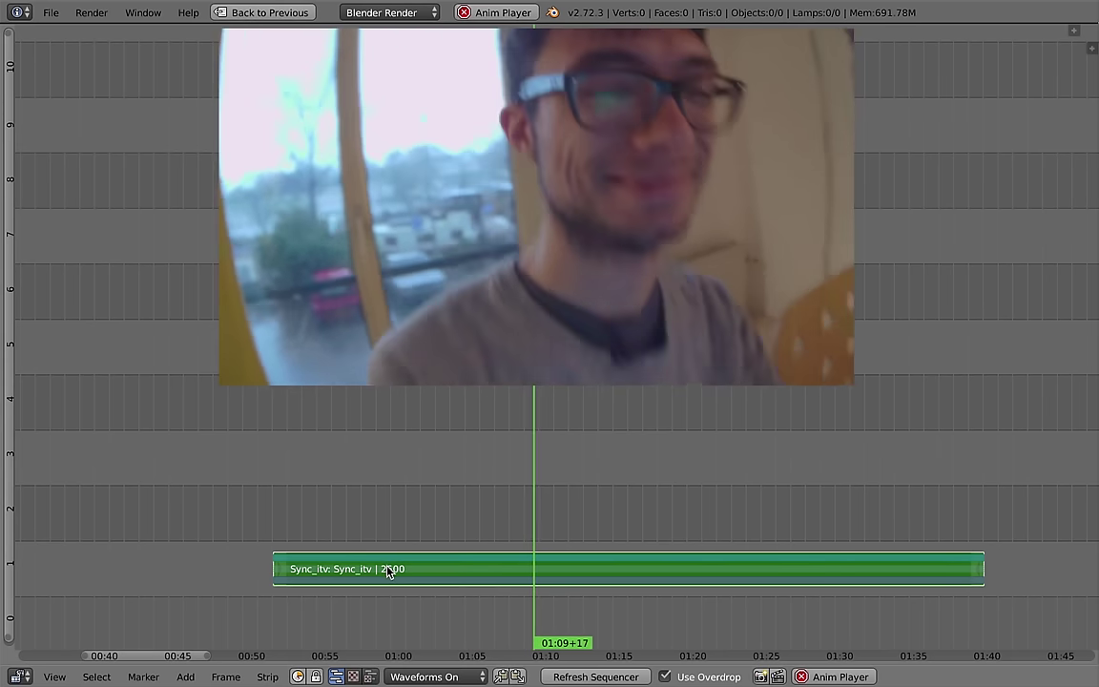
Step: Cut the interview strip at the current frame and again at 01:15+11
{"action": "key", "text": "k"}
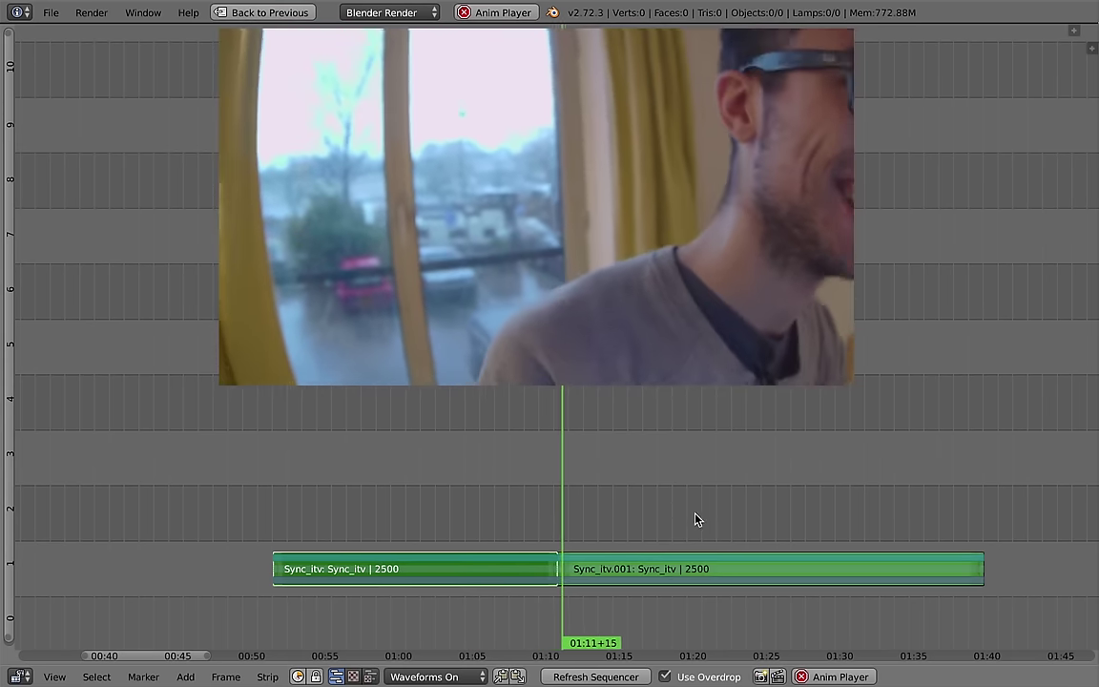
{"action": "key", "text": "alt+a"}
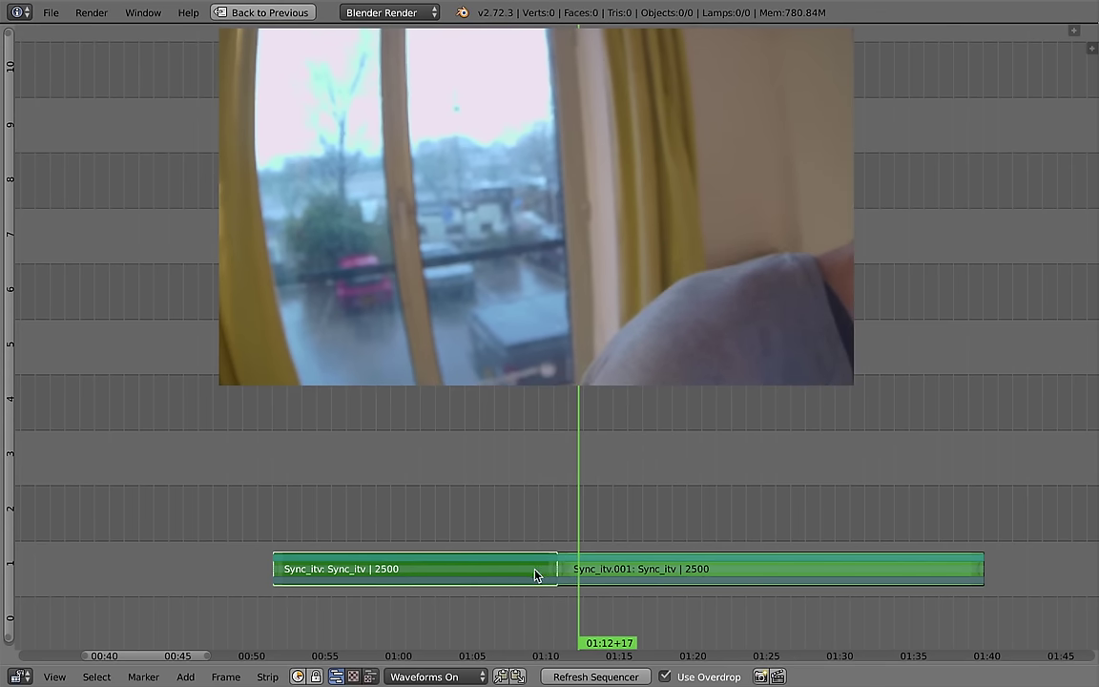
{"action": "left_click", "coordinate": [561, 535]}
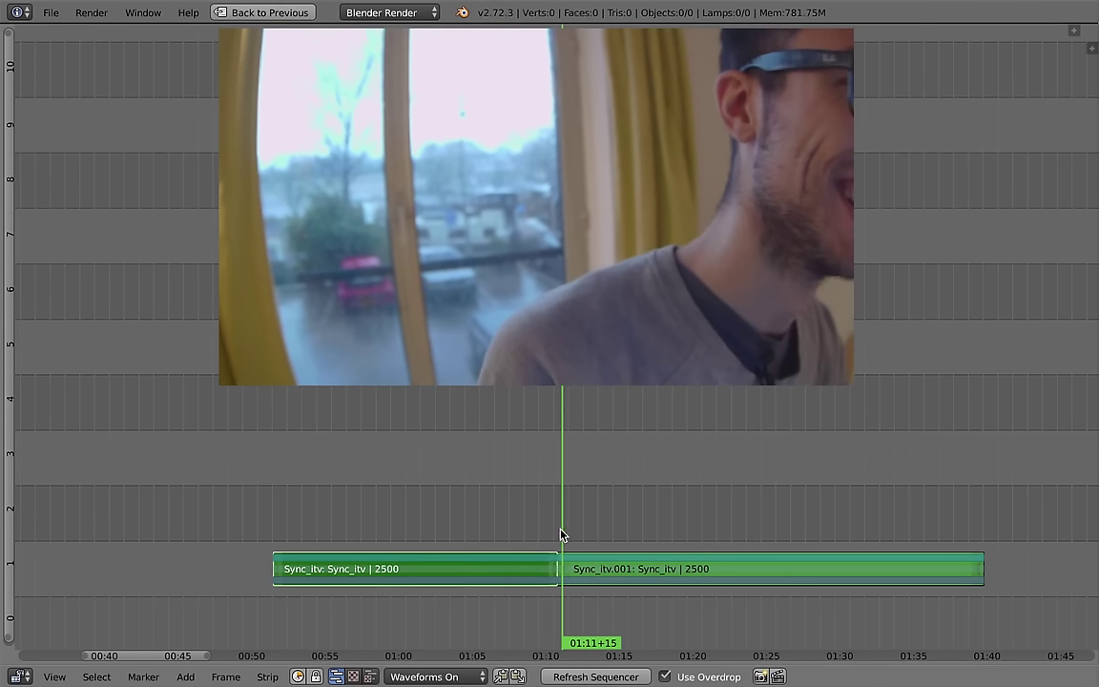
{"action": "left_click", "coordinate": [621, 520]}
{"action": "key", "text": "k"}
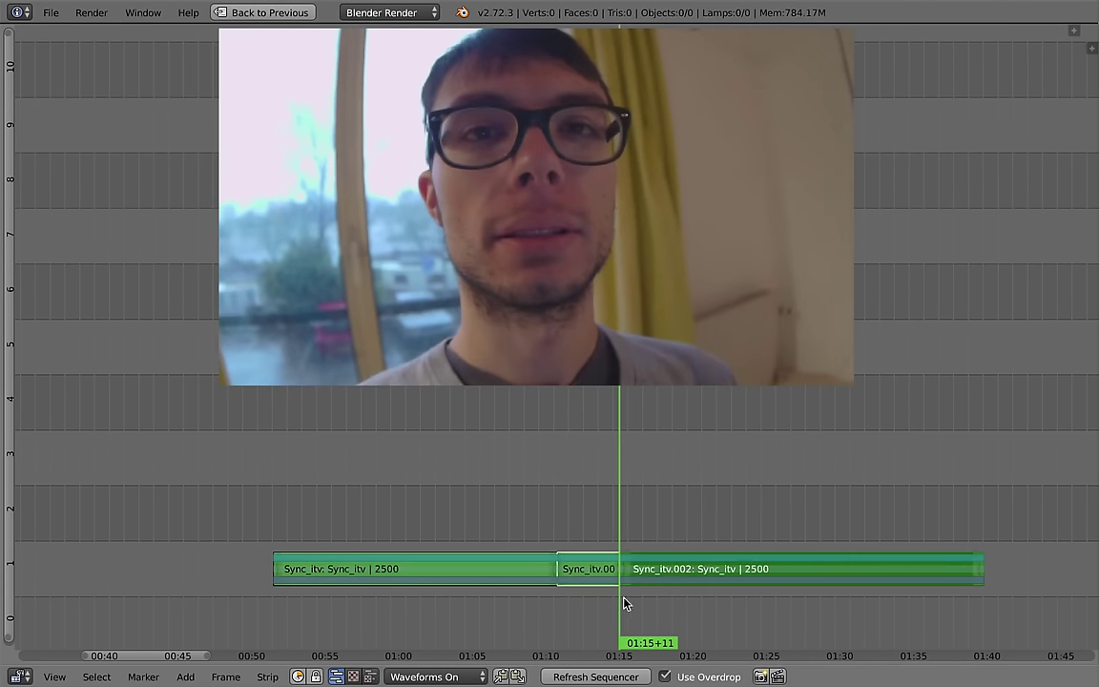
Step: Delete the short middle piece between the two cuts
{"action": "right_click", "coordinate": [639, 565]}
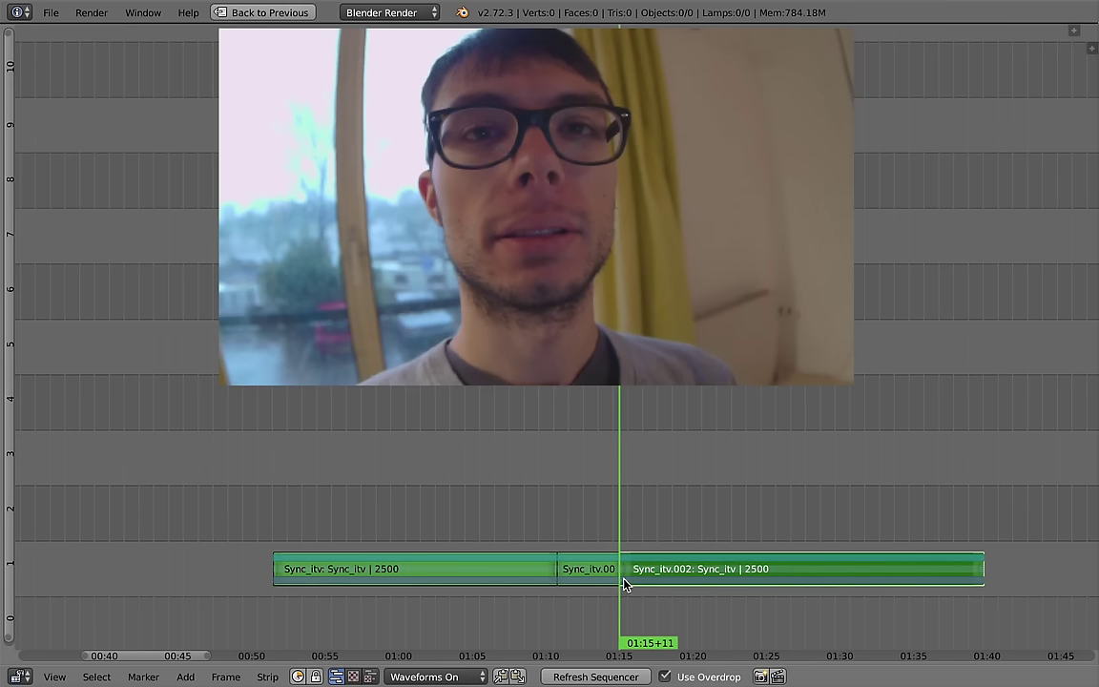
{"action": "left_click", "coordinate": [562, 525]}
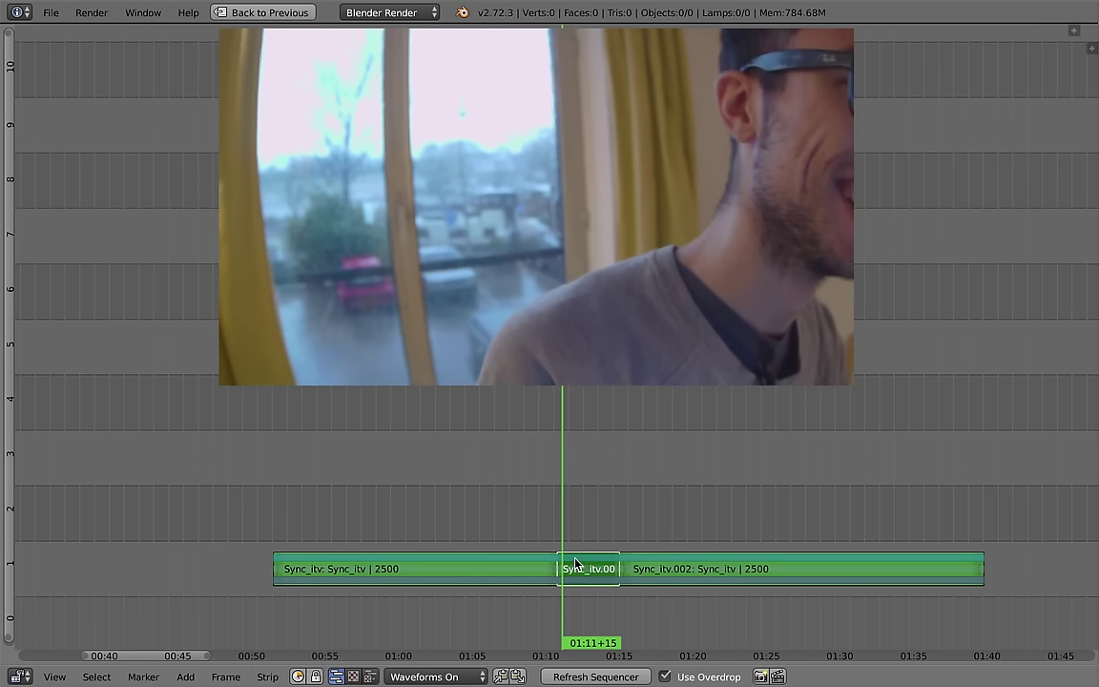
{"action": "right_click", "coordinate": [572, 565]}
{"action": "key", "text": "x"}
{"action": "left_click", "coordinate": [579, 556]}
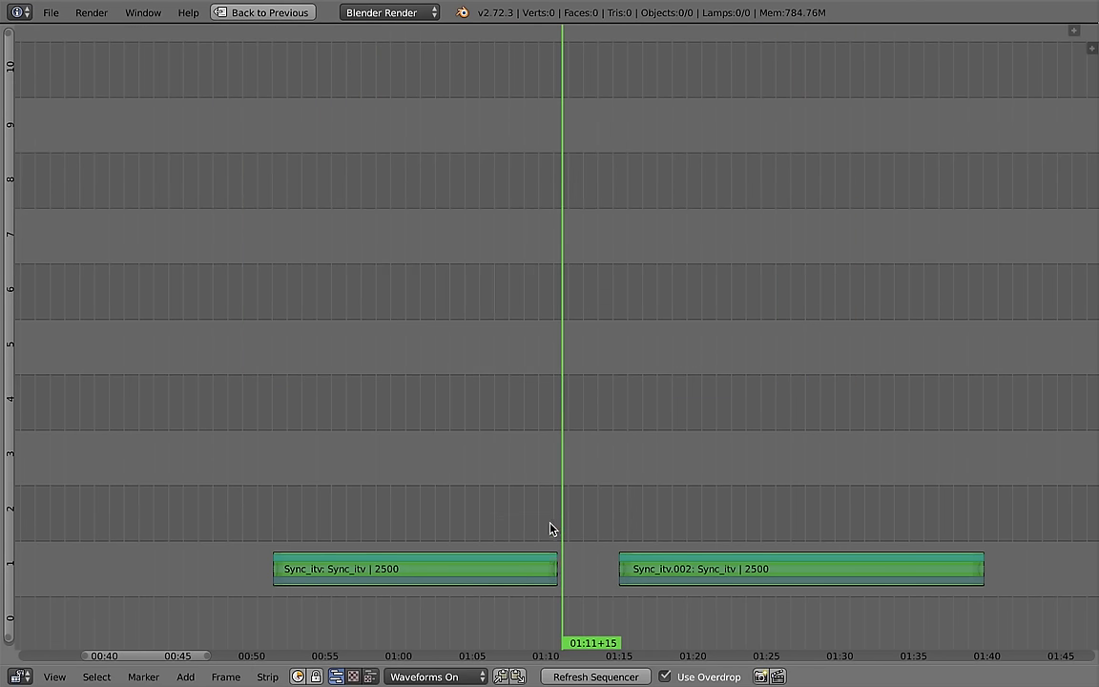
Step: Review the first Sync_itv piece, then slide Sync_itv.002 later to widen the gap
{"action": "right_click", "coordinate": [548, 570]}
{"action": "left_click_drag", "start_coordinate": [546, 570], "coordinate": [418, 540]}
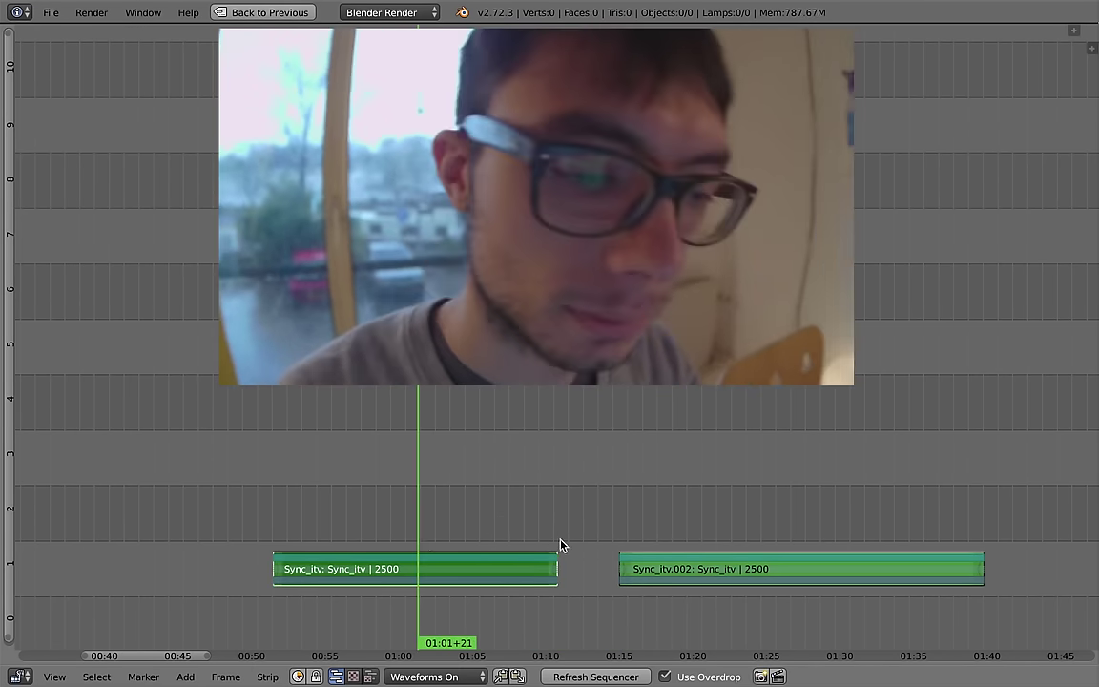
{"action": "left_click_drag", "start_coordinate": [561, 544], "coordinate": [345, 527]}
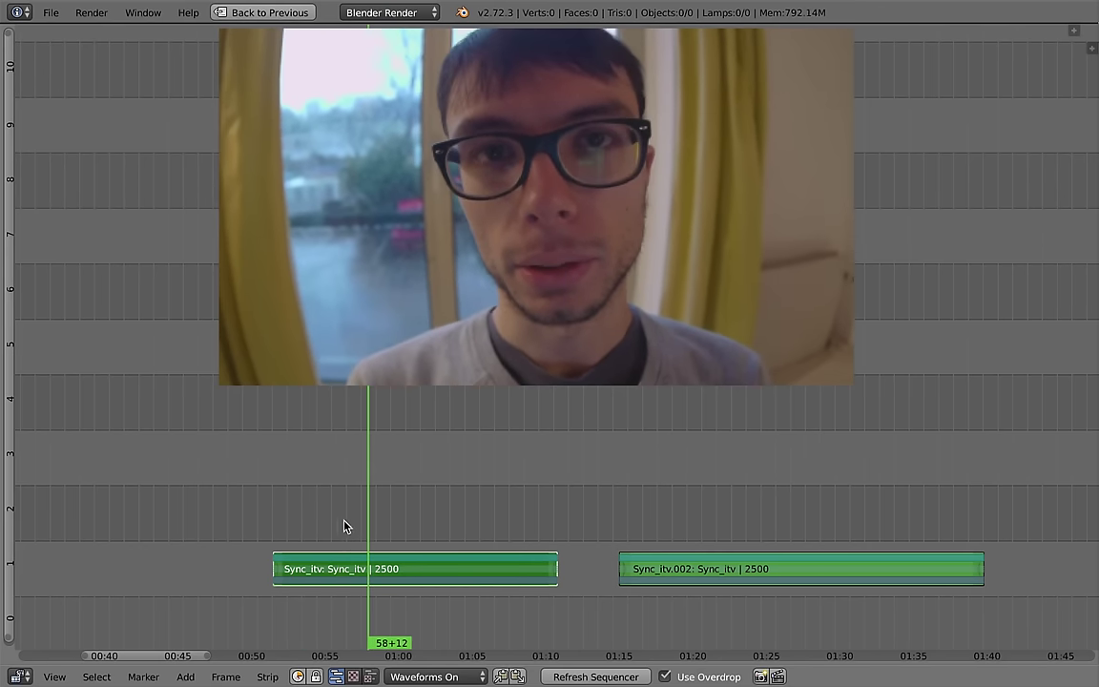
{"action": "left_click_drag", "start_coordinate": [427, 516], "coordinate": [468, 526]}
{"action": "right_click", "coordinate": [701, 568]}
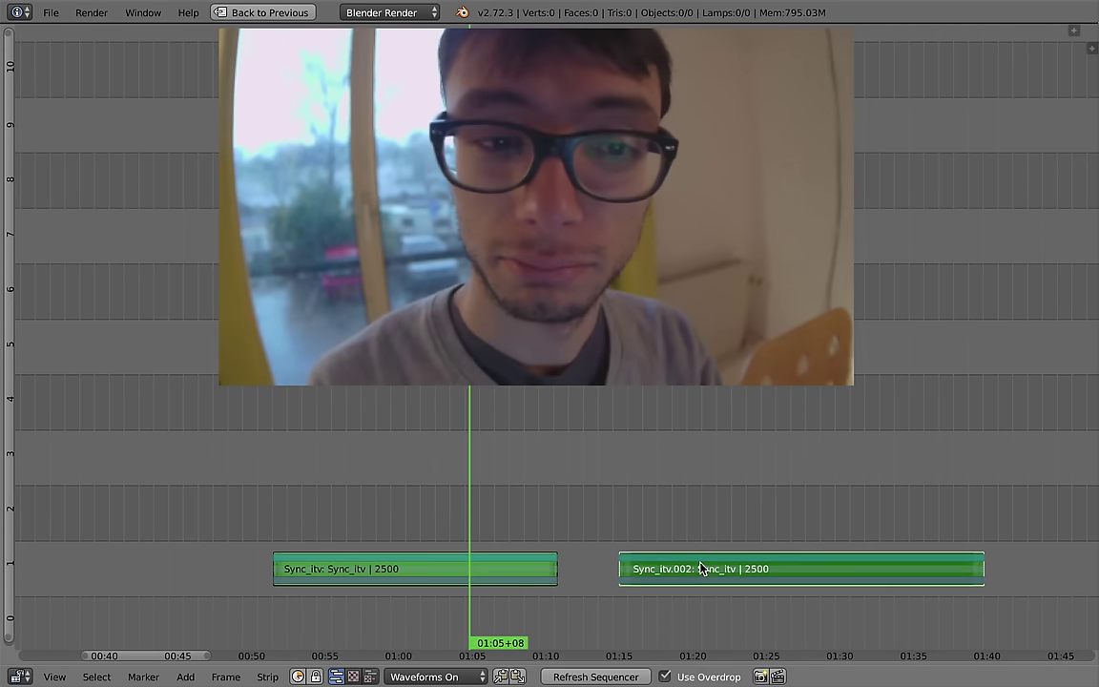
{"action": "key", "text": "g"}
{"action": "left_click", "coordinate": [774, 567]}
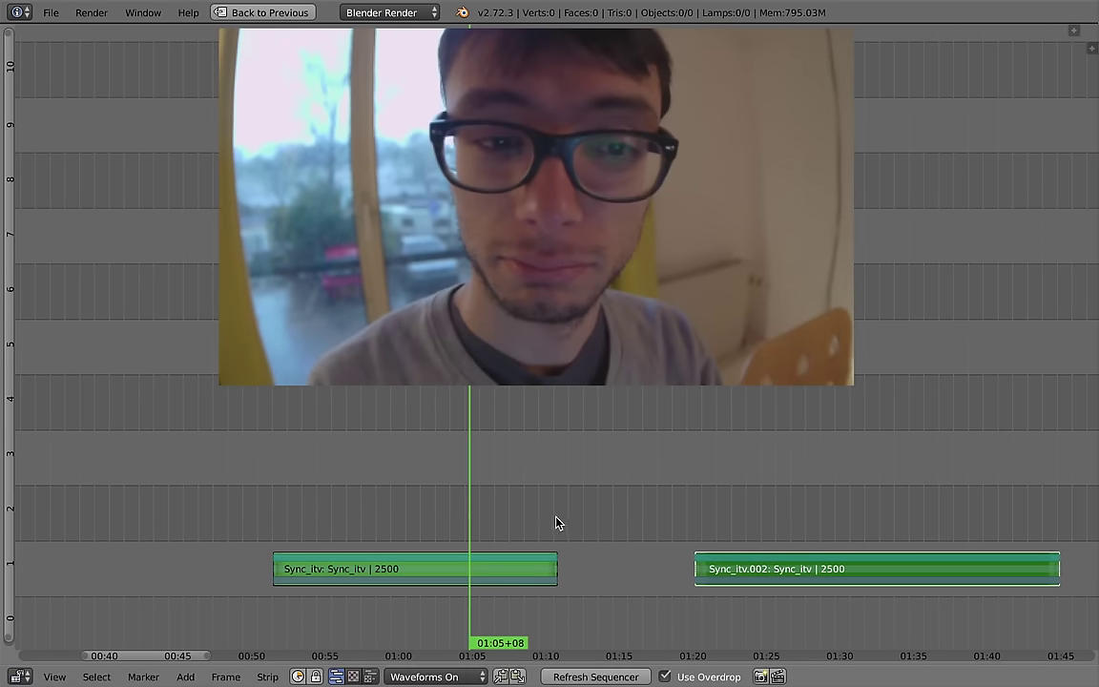
Step: Frame all strips, play the edit, and restore the layout with file browser and preview
{"action": "scroll", "coordinate": [557, 523], "scroll_direction": "down", "scroll_amount": 1}
{"action": "scroll", "coordinate": [503, 507], "scroll_direction": "down", "scroll_amount": 1}
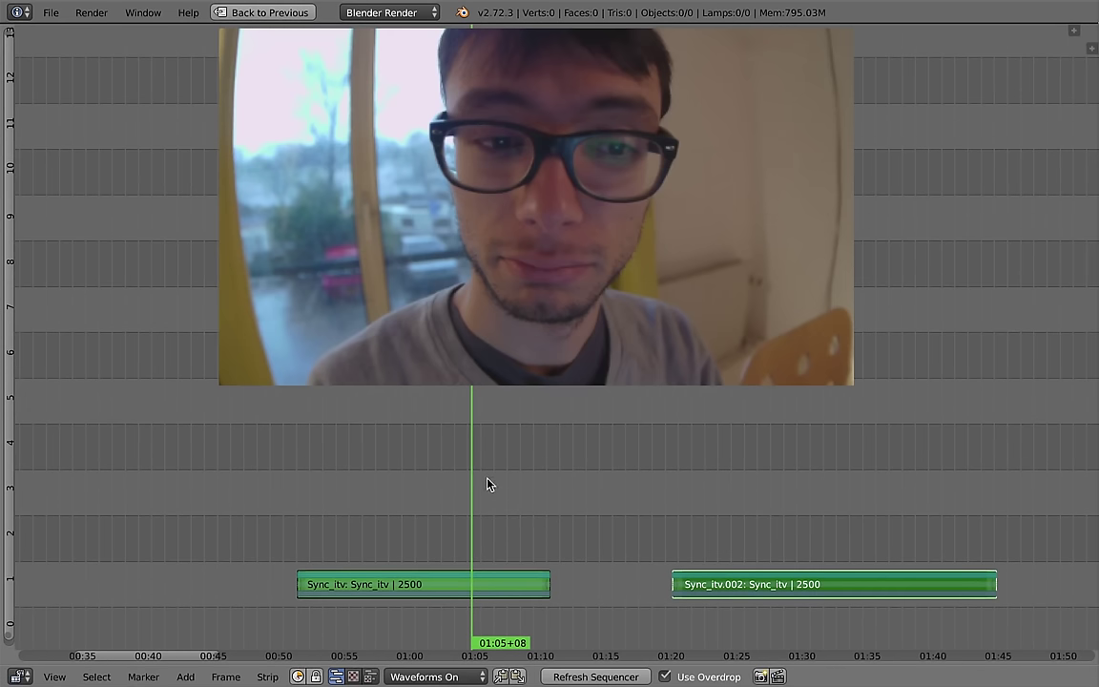
{"action": "left_click_drag", "start_coordinate": [479, 531], "coordinate": [485, 501]}
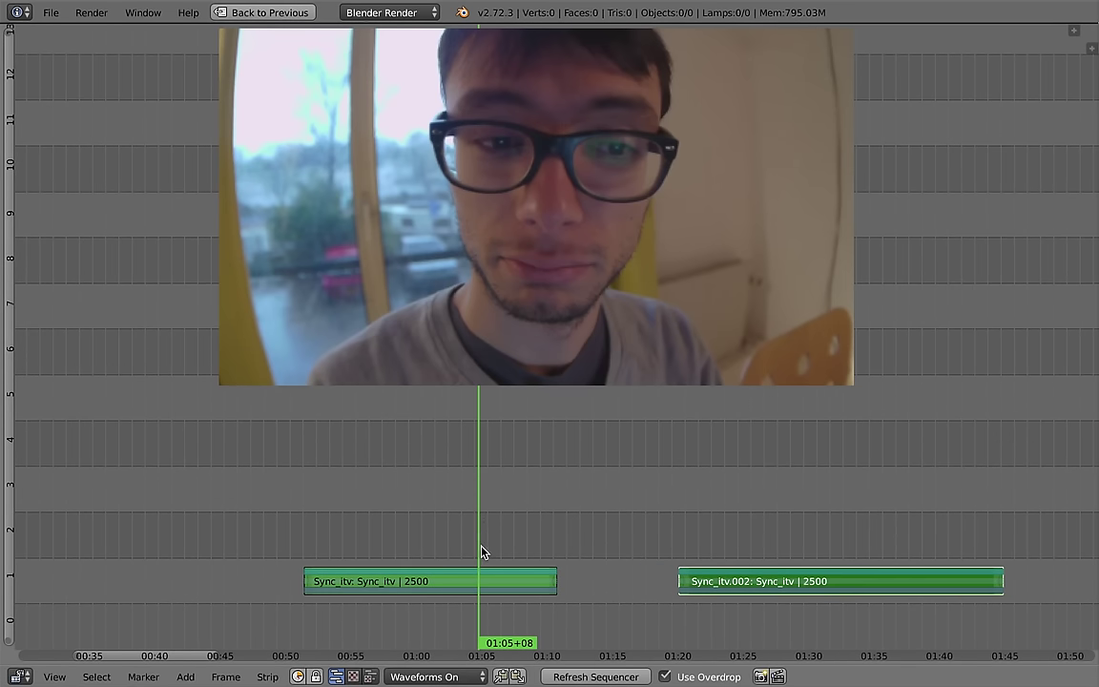
{"action": "key", "text": "Home"}
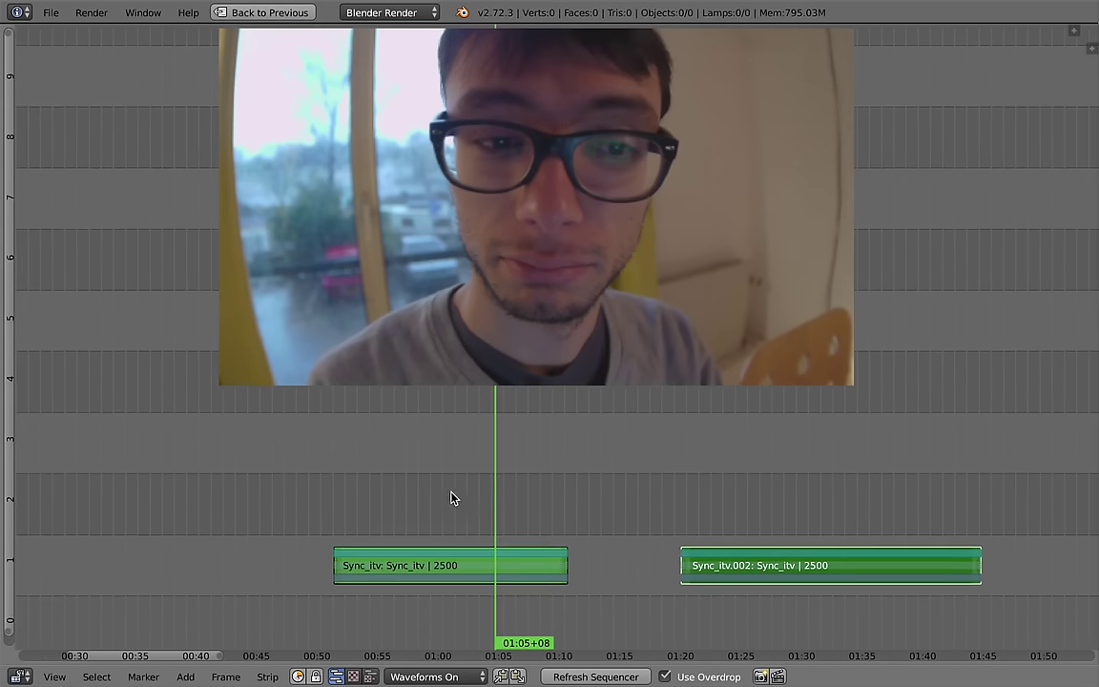
{"action": "key", "text": "alt+a"}
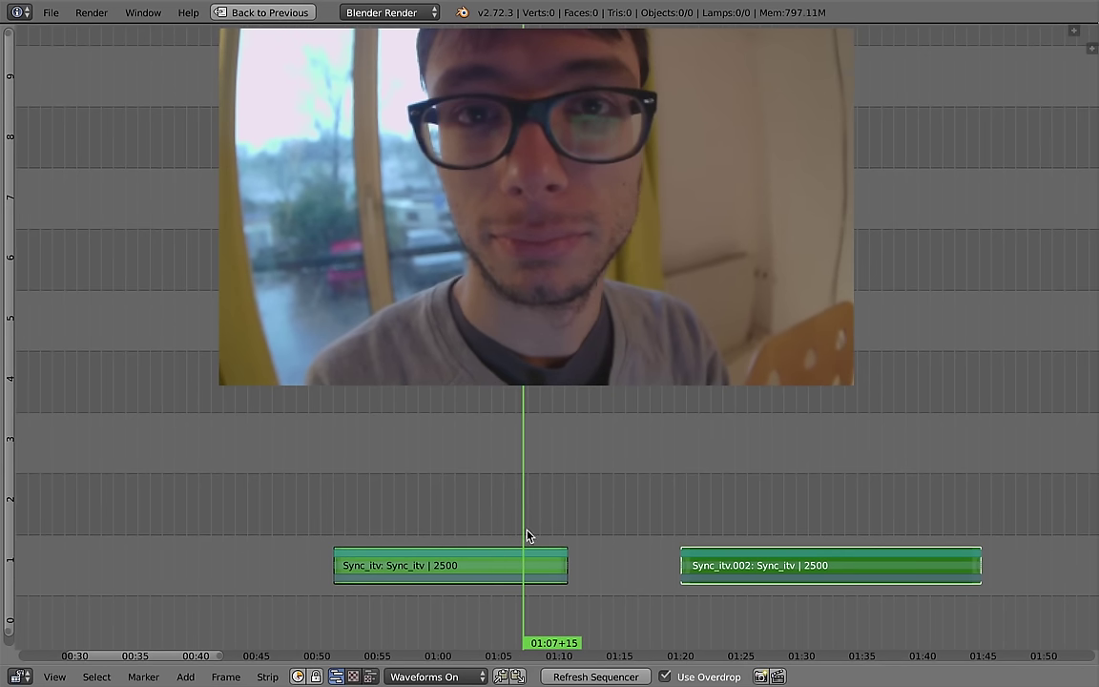
{"action": "key", "text": "ctrl+Up"}
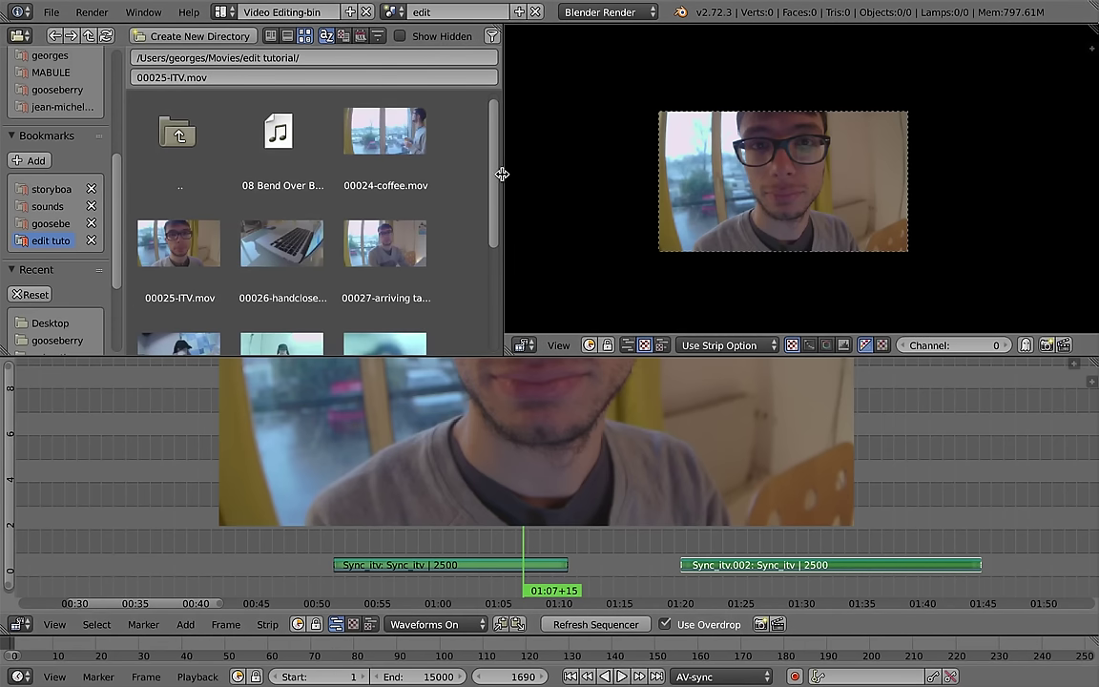
Step: Turn off Use Overdrop so no backdrop image shows behind the strips
{"action": "left_click_drag", "start_coordinate": [502, 174], "coordinate": [495, 173]}
{"action": "scroll", "coordinate": [495, 201], "scroll_direction": "down", "scroll_amount": 2}
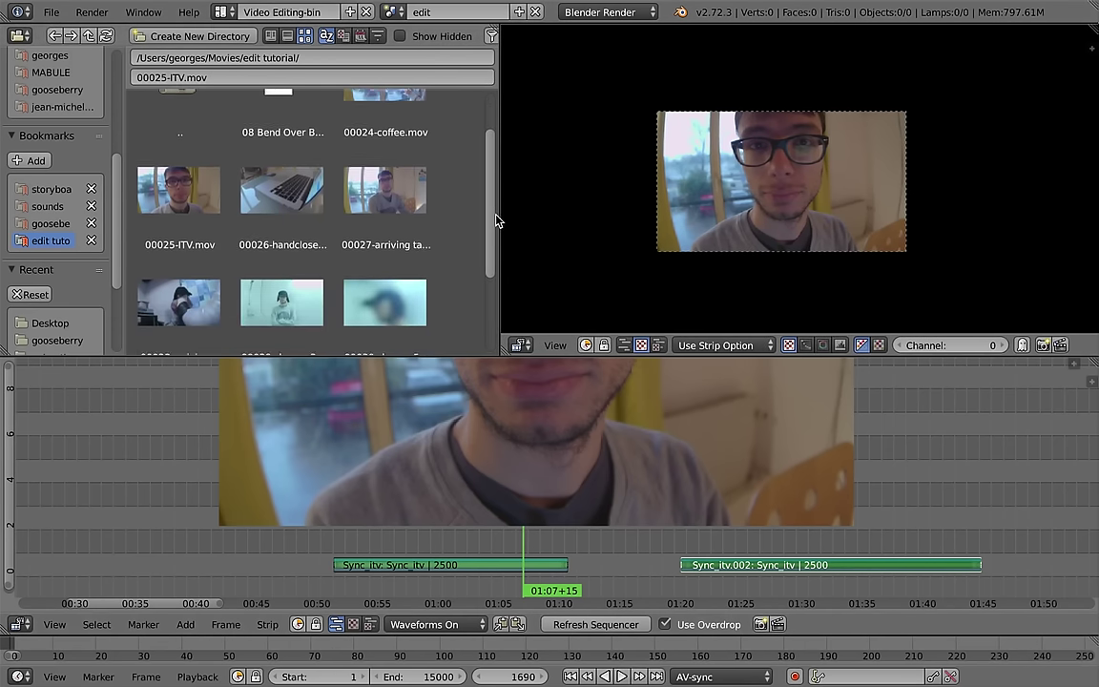
{"action": "scroll", "coordinate": [495, 221], "scroll_direction": "up", "scroll_amount": 1}
{"action": "left_click", "coordinate": [665, 624]}
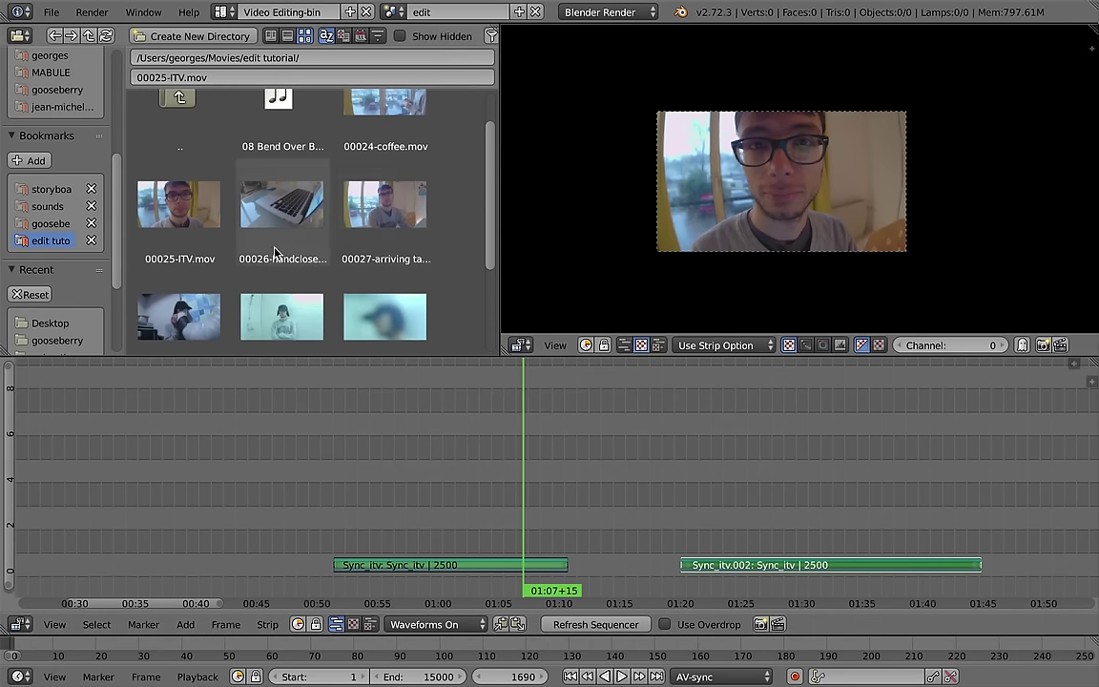
Step: Move the playhead right to where the next clip will go
{"action": "scroll", "coordinate": [496, 193], "scroll_direction": "up", "scroll_amount": 2}
{"action": "scroll", "coordinate": [496, 216], "scroll_direction": "down", "scroll_amount": 3}
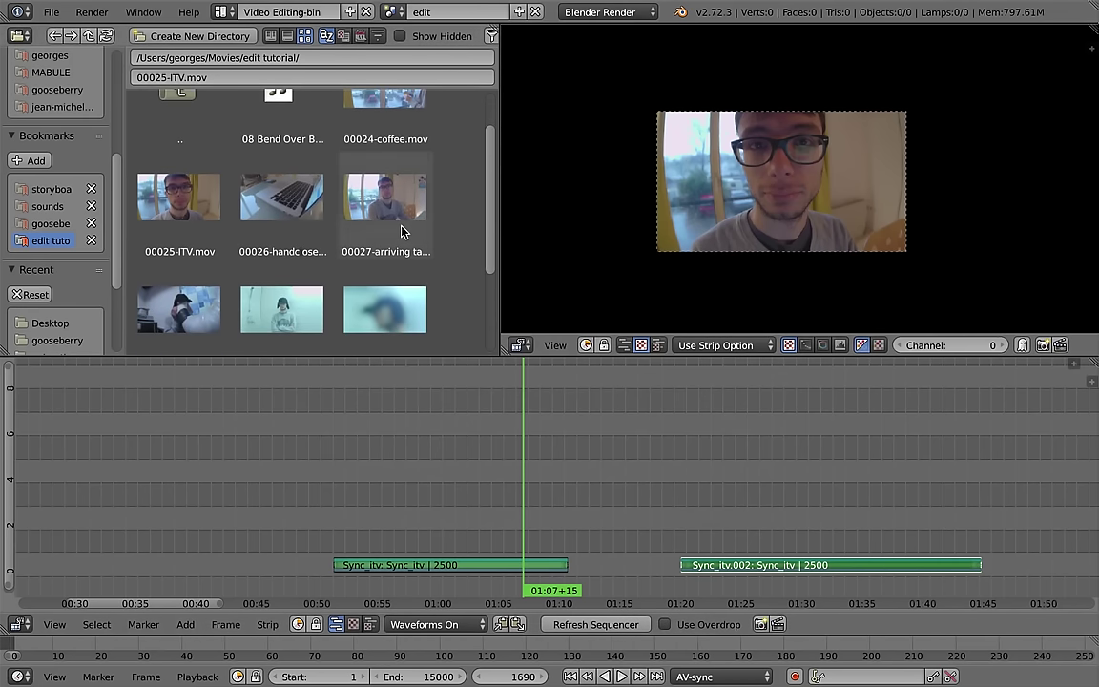
{"action": "scroll", "coordinate": [493, 243], "scroll_direction": "down", "scroll_amount": 1}
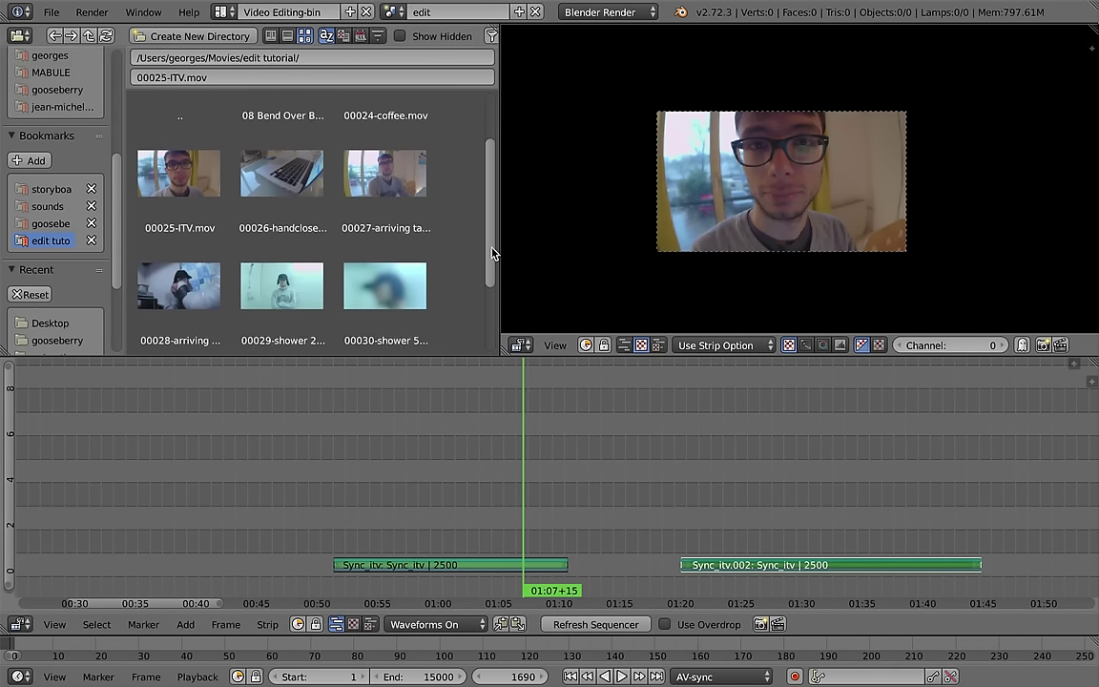
{"action": "scroll", "coordinate": [492, 218], "scroll_direction": "up", "scroll_amount": 3}
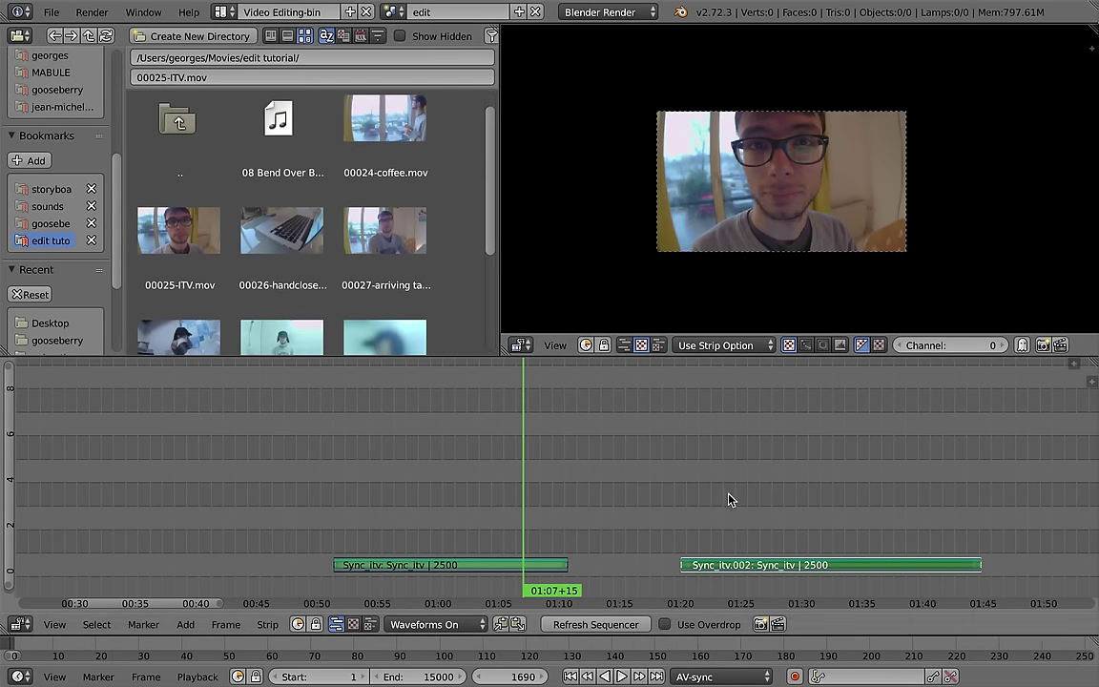
{"action": "mouse_move", "coordinate": [729, 499]}
{"action": "left_mouse_down"}
{"action": "mouse_move", "coordinate": [971, 532]}
{"action": "mouse_move", "coordinate": [775, 533]}
{"action": "left_mouse_up"}
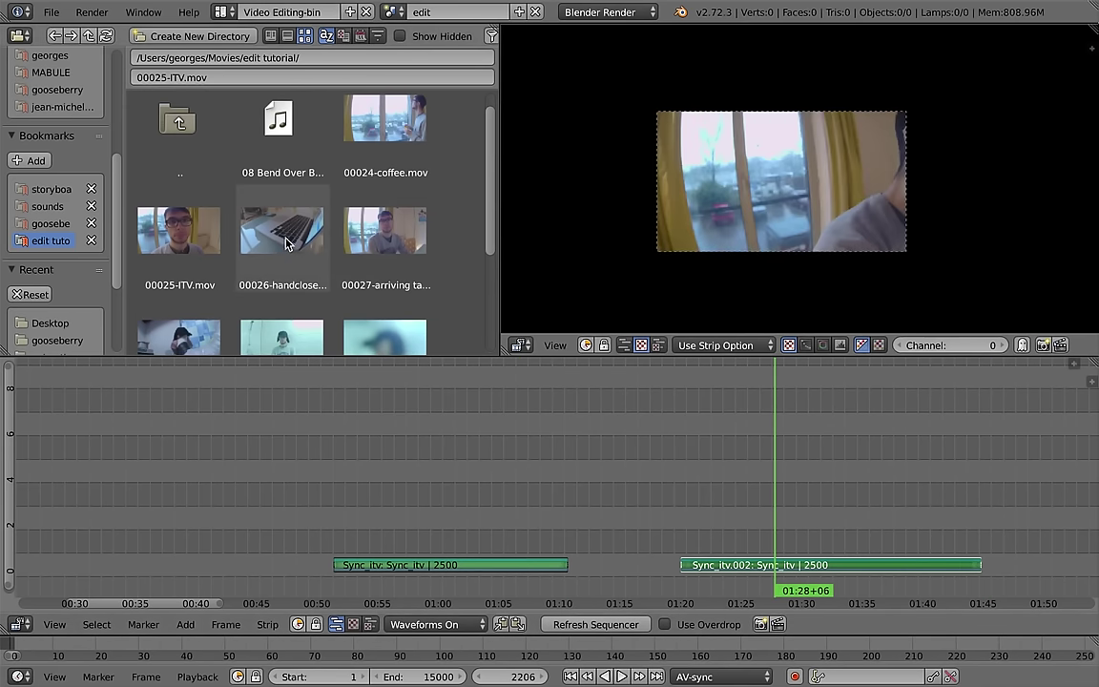
Step: Add 00026-handcloseup.mov and slide its strips earlier to around 00:34
{"action": "left_click_drag", "start_coordinate": [285, 243], "coordinate": [267, 539]}
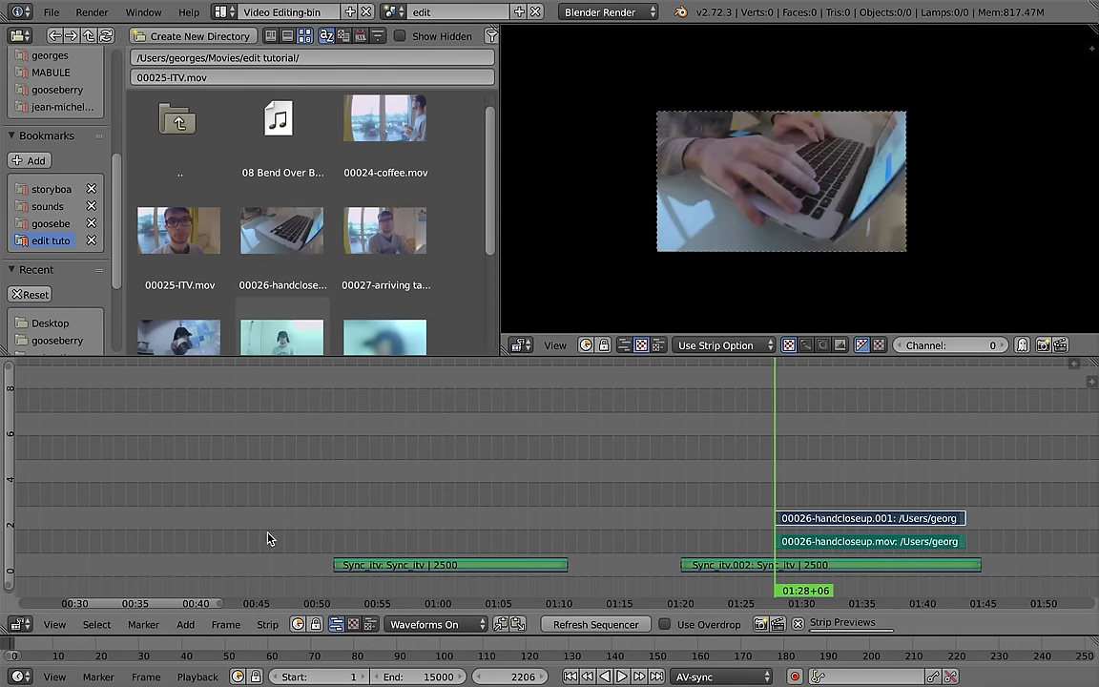
{"action": "key", "text": "g"}
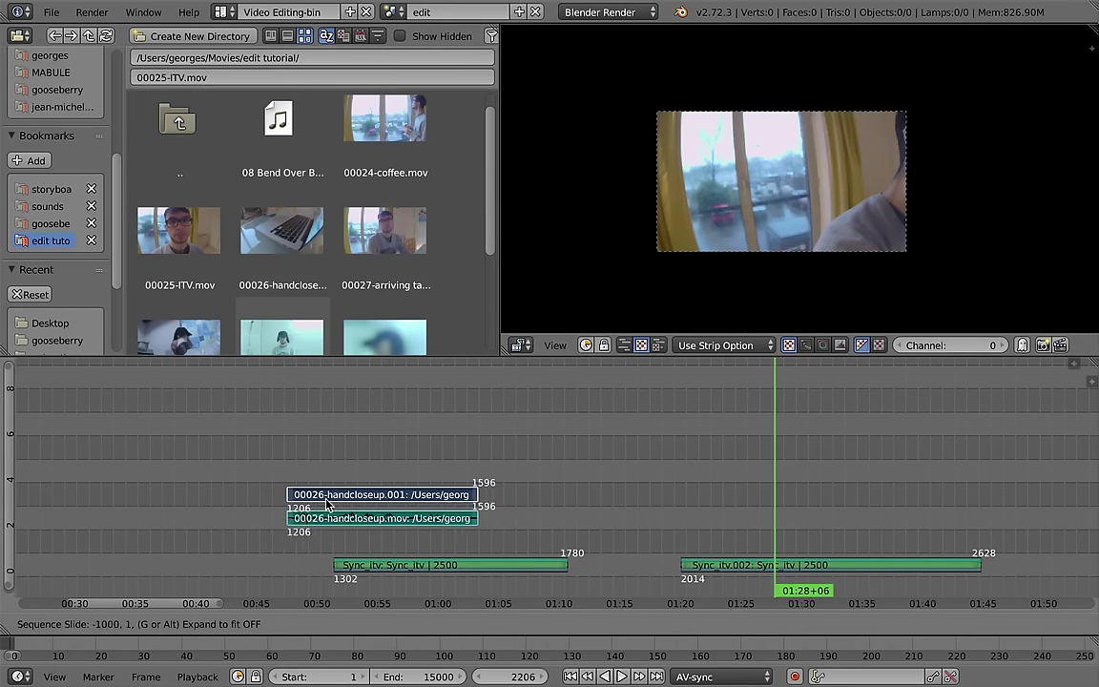
{"action": "left_click", "coordinate": [95, 534]}
{"action": "scroll", "coordinate": [382, 477], "scroll_direction": "left", "scroll_amount": 5}
{"action": "left_click", "coordinate": [375, 502]}
{"action": "mouse_move", "coordinate": [376, 503]}
{"action": "left_mouse_down"}
{"action": "mouse_move", "coordinate": [494, 500]}
{"action": "mouse_move", "coordinate": [245, 490]}
{"action": "left_mouse_up"}
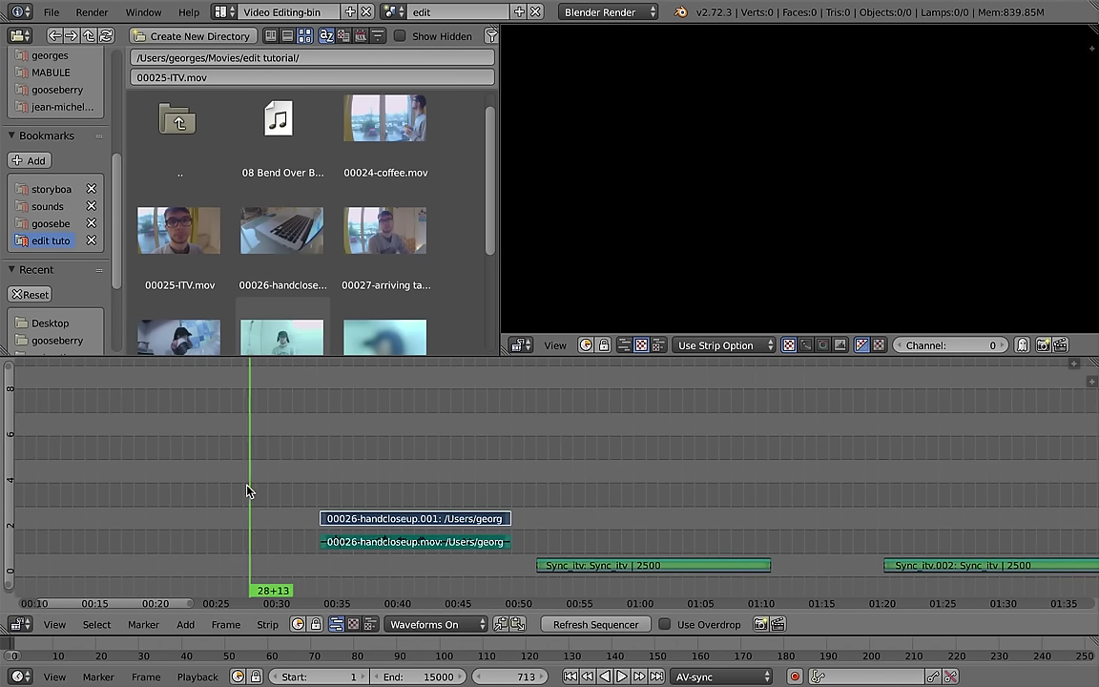
Step: Drop the 00027-arriving talk clip at the start of the timeline
{"action": "left_click_drag", "start_coordinate": [381, 239], "coordinate": [140, 464]}
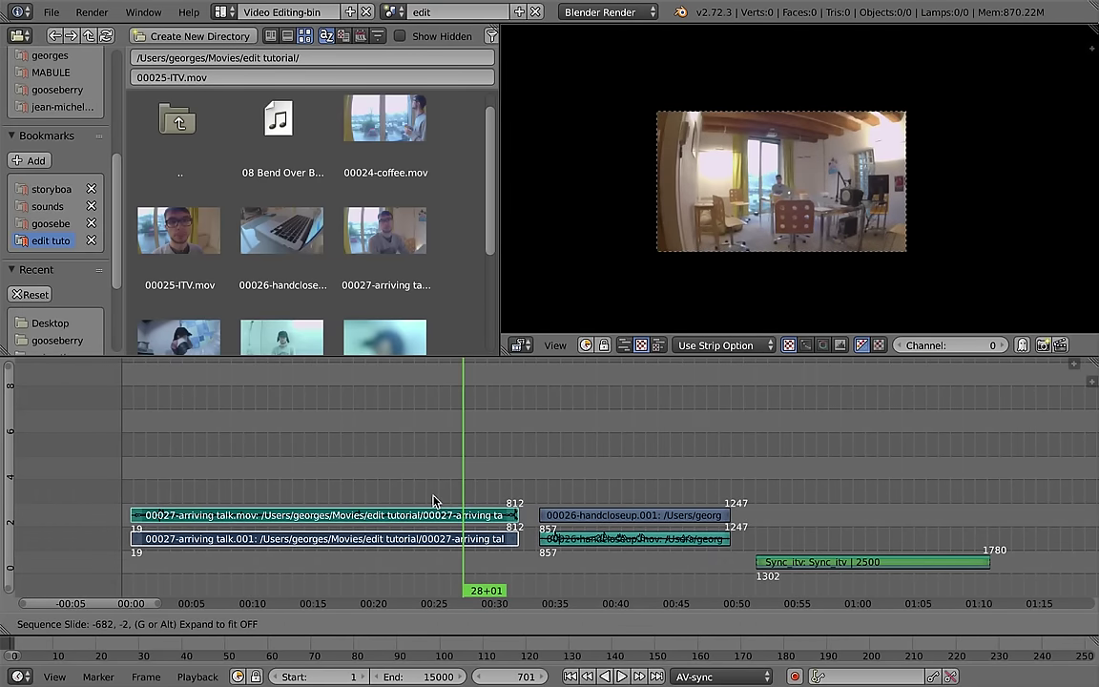
{"action": "left_click", "coordinate": [450, 496]}
{"action": "mouse_move", "coordinate": [450, 490]}
{"action": "left_mouse_down"}
{"action": "mouse_move", "coordinate": [291, 487]}
{"action": "mouse_move", "coordinate": [476, 493]}
{"action": "mouse_move", "coordinate": [461, 498]}
{"action": "left_mouse_up"}
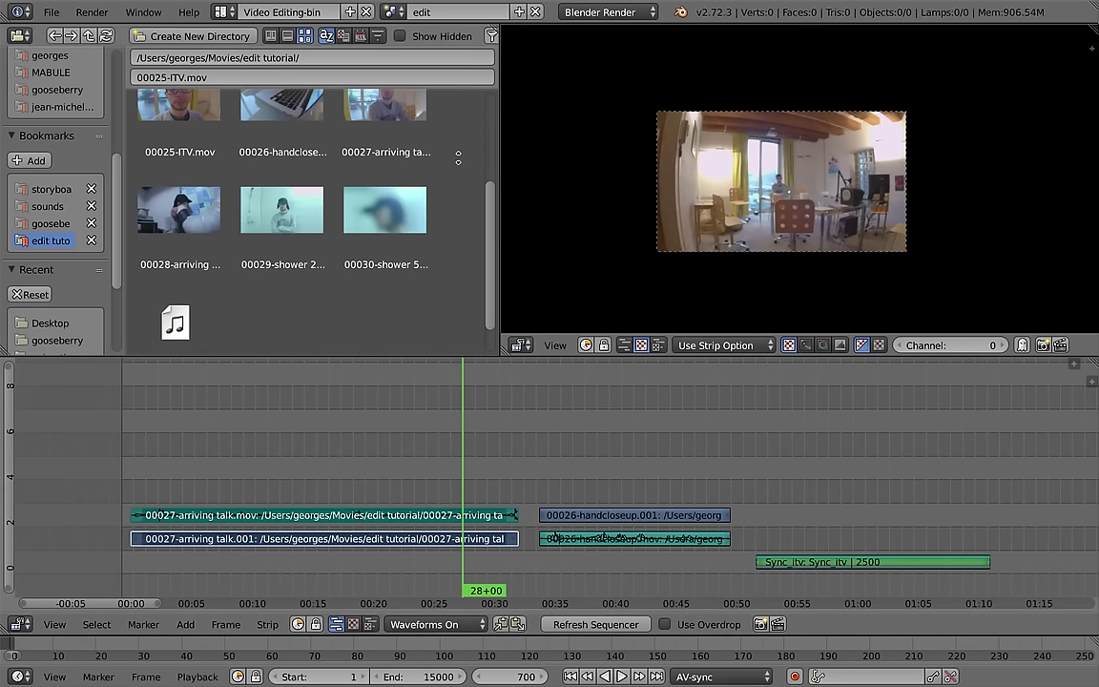
Step: Review the handcloseup clip and add 00024-coffee.mov as new strips
{"action": "scroll", "coordinate": [292, 266], "scroll_direction": "up", "scroll_amount": 4}
{"action": "left_click_drag", "start_coordinate": [615, 517], "coordinate": [566, 501]}
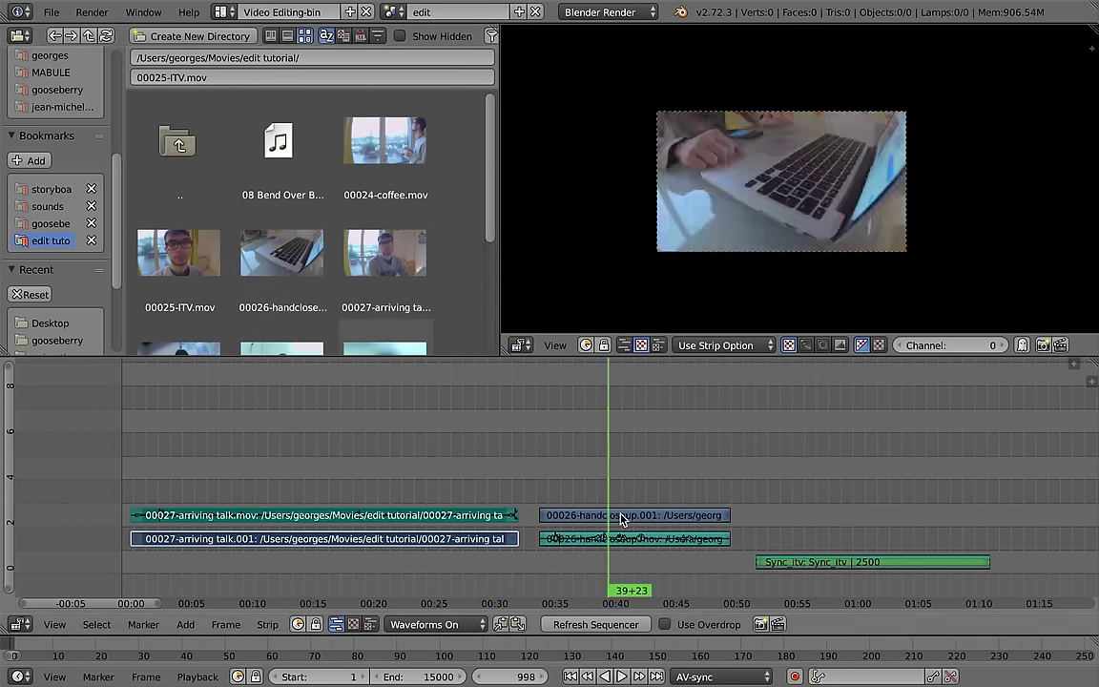
{"action": "left_click", "coordinate": [598, 501]}
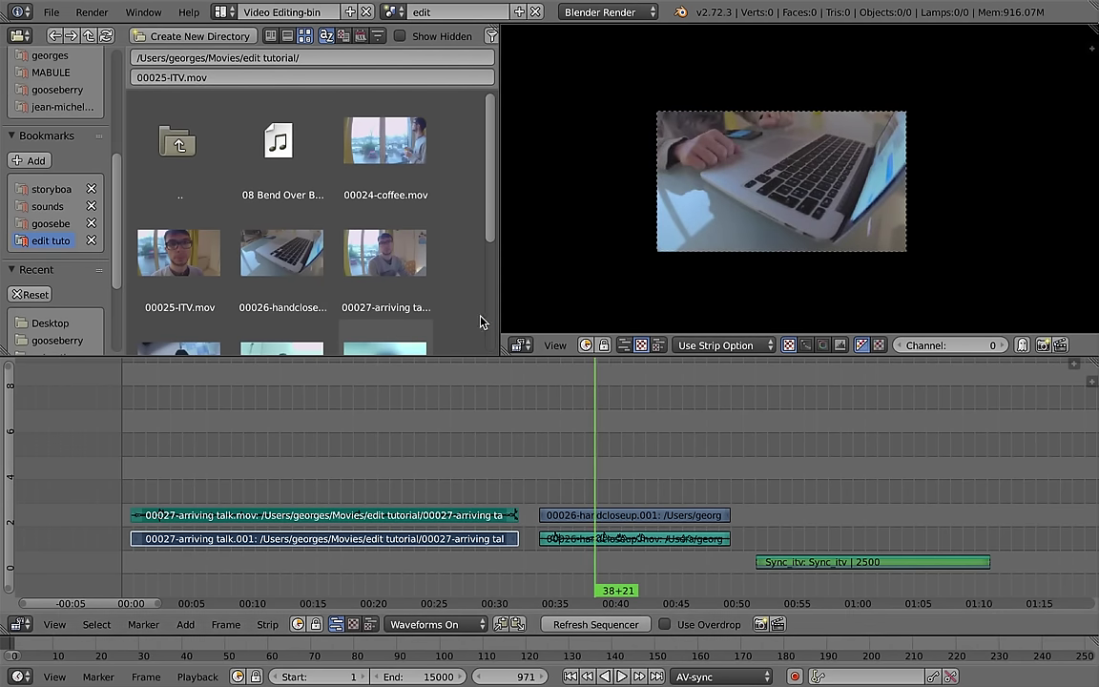
{"action": "mouse_move", "coordinate": [385, 143]}
{"action": "left_mouse_down"}
{"action": "mouse_move", "coordinate": [711, 474]}
{"action": "mouse_move", "coordinate": [1054, 498]}
{"action": "left_mouse_up"}
{"action": "scroll", "coordinate": [618, 478], "scroll_direction": "right", "scroll_amount": 3}
{"action": "scroll", "coordinate": [478, 444], "scroll_direction": "right", "scroll_amount": 5}
Step: Place the coffee strips around 01:10 and move Sync_itv.002 later onto channel 2
{"action": "left_click", "coordinate": [482, 444]}
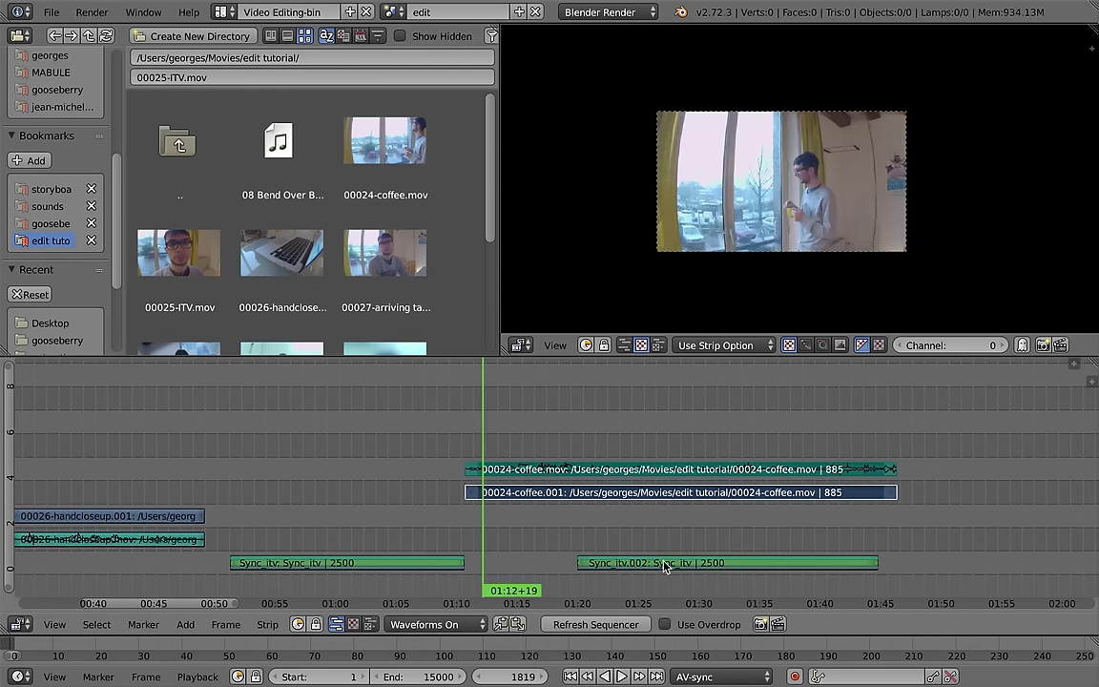
{"action": "left_click_drag", "start_coordinate": [665, 567], "coordinate": [1009, 539]}
{"action": "left_click", "coordinate": [481, 441]}
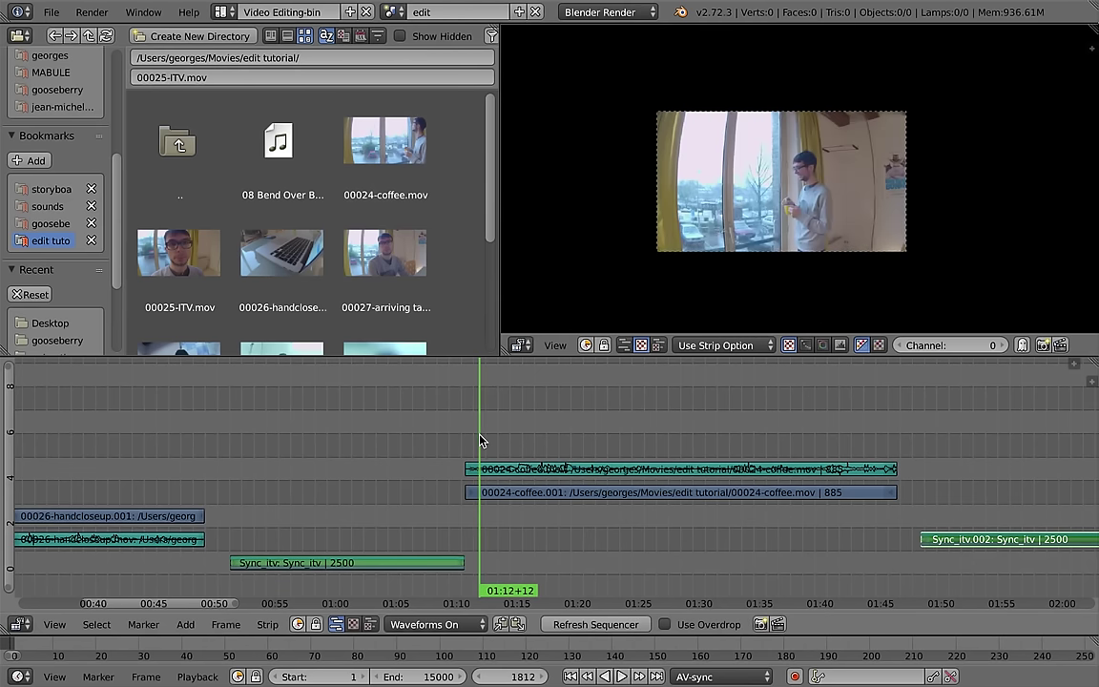
{"action": "mouse_move", "coordinate": [481, 441]}
{"action": "left_mouse_down"}
{"action": "mouse_move", "coordinate": [840, 442]}
{"action": "mouse_move", "coordinate": [711, 442]}
{"action": "left_mouse_up"}
Step: Move the coffee movie and sound strips later to start at frame 2280
{"action": "left_click", "coordinate": [474, 492]}
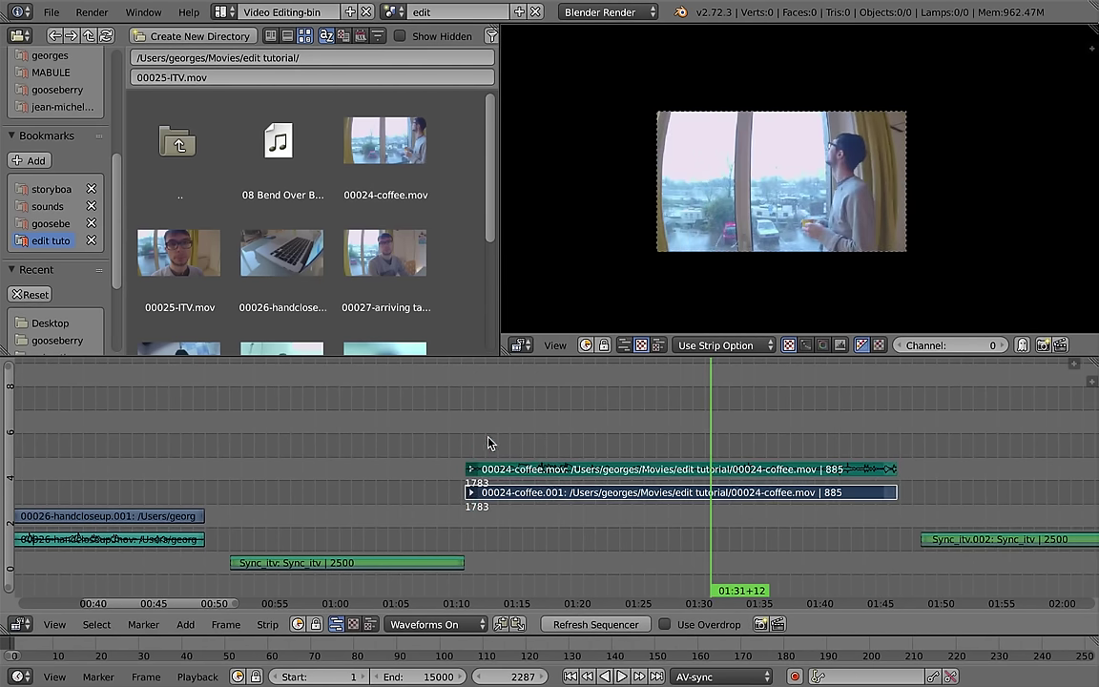
{"action": "key", "text": "g"}
{"action": "left_click", "coordinate": [736, 443]}
{"action": "left_click", "coordinate": [562, 412]}
Step: Scroll the timeline back and set the playhead to 57+17
{"action": "scroll", "coordinate": [398, 442], "scroll_direction": "left", "scroll_amount": 3}
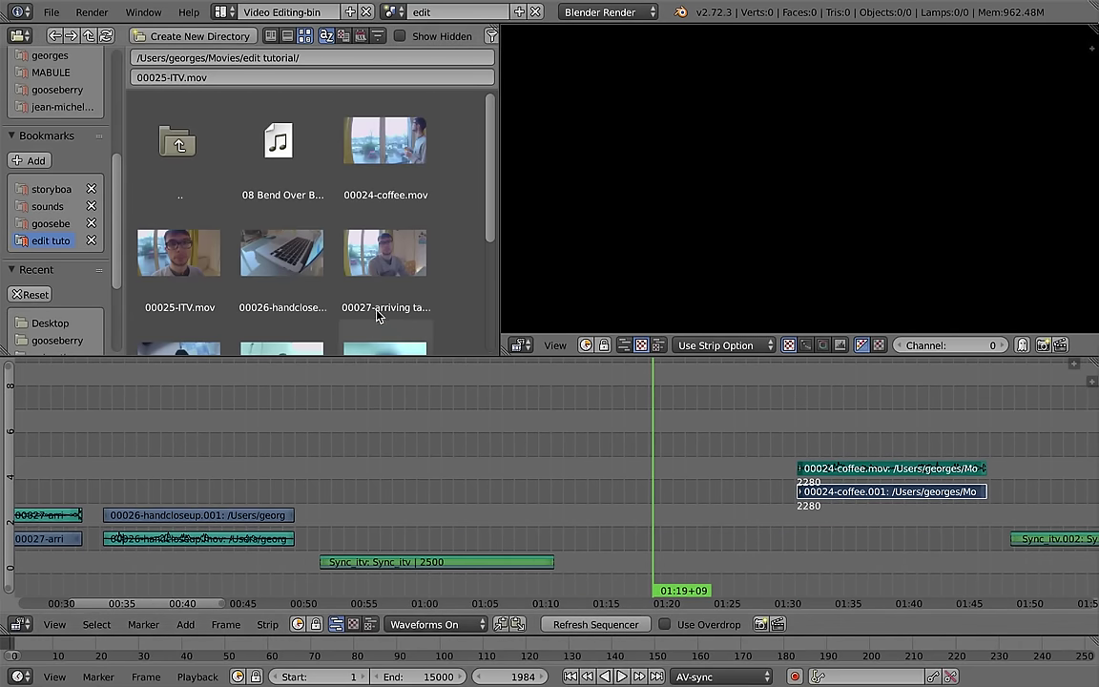
{"action": "scroll", "coordinate": [377, 316], "scroll_direction": "down", "scroll_amount": 2}
{"action": "scroll", "coordinate": [363, 216], "scroll_direction": "up", "scroll_amount": 2}
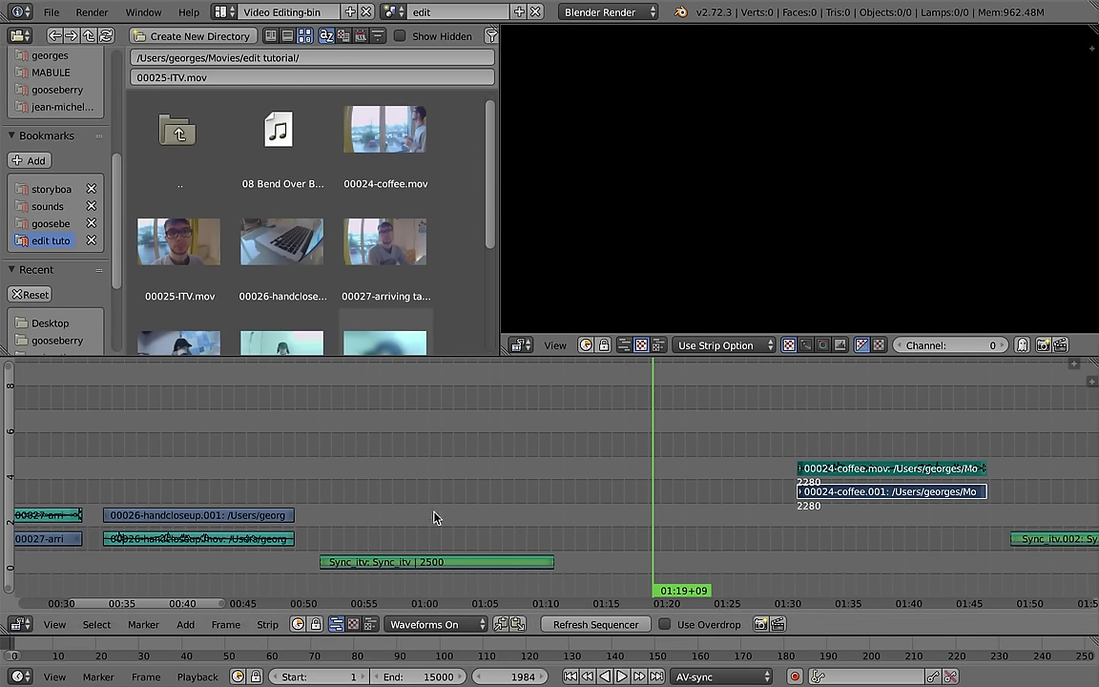
{"action": "scroll", "coordinate": [303, 295], "scroll_direction": "down", "scroll_amount": 2}
{"action": "scroll", "coordinate": [358, 271], "scroll_direction": "down", "scroll_amount": 3}
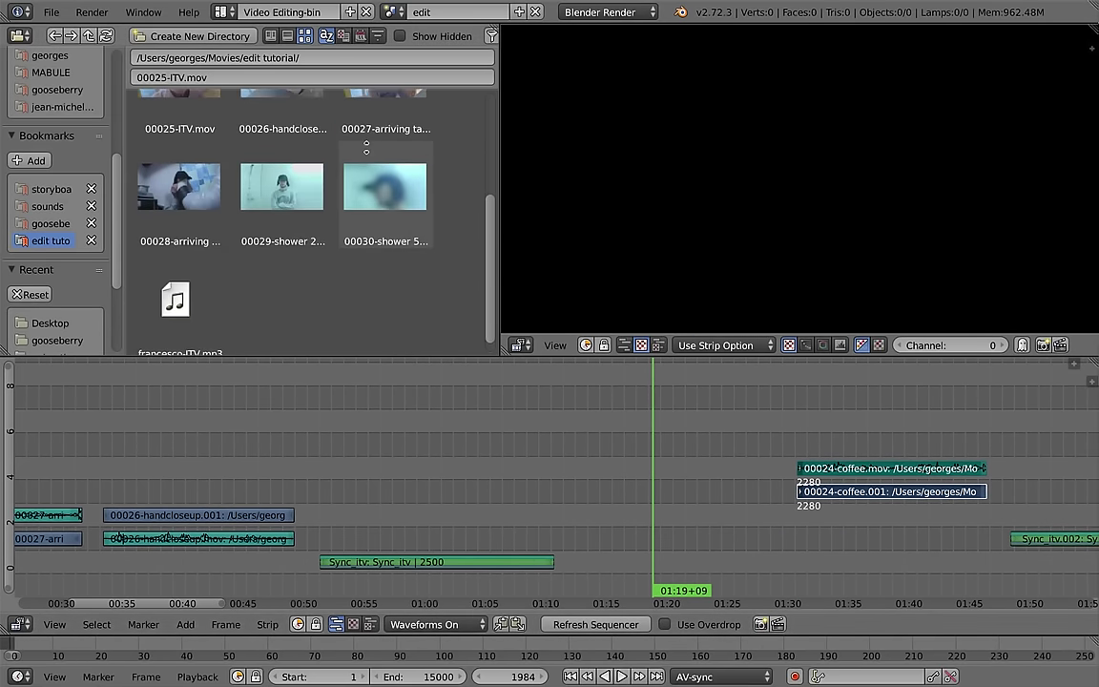
{"action": "scroll", "coordinate": [348, 262], "scroll_direction": "up", "scroll_amount": 5}
{"action": "scroll", "coordinate": [336, 253], "scroll_direction": "down", "scroll_amount": 3}
{"action": "scroll", "coordinate": [335, 253], "scroll_direction": "up", "scroll_amount": 2}
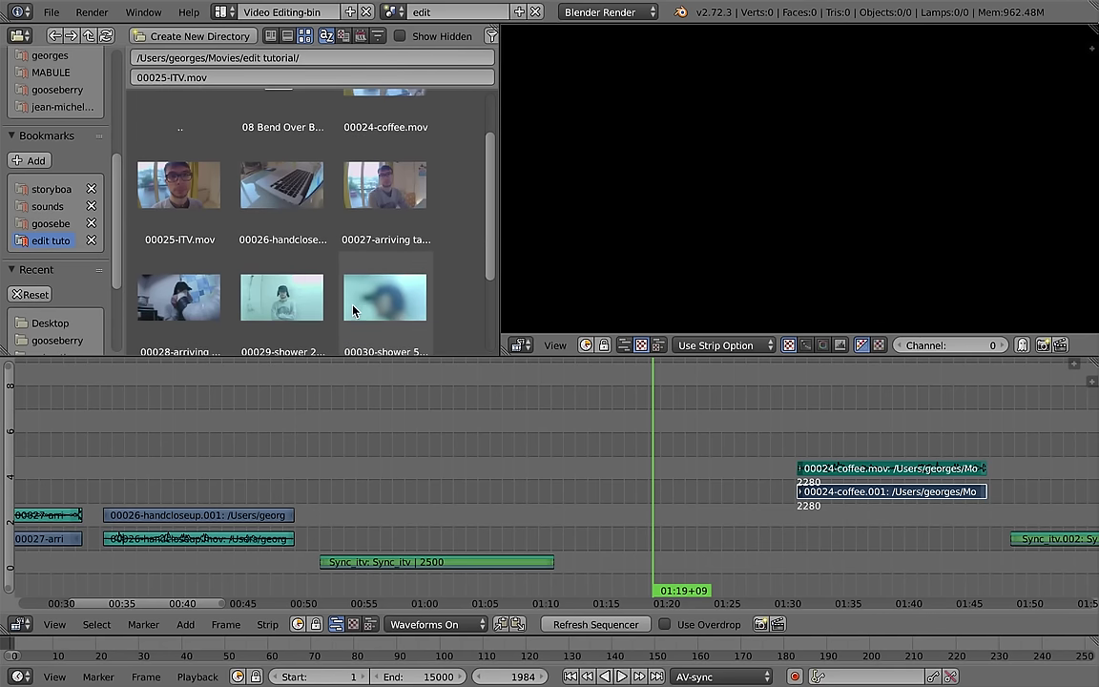
{"action": "scroll", "coordinate": [334, 252], "scroll_direction": "up", "scroll_amount": 1}
{"action": "scroll", "coordinate": [392, 437], "scroll_direction": "left", "scroll_amount": 1}
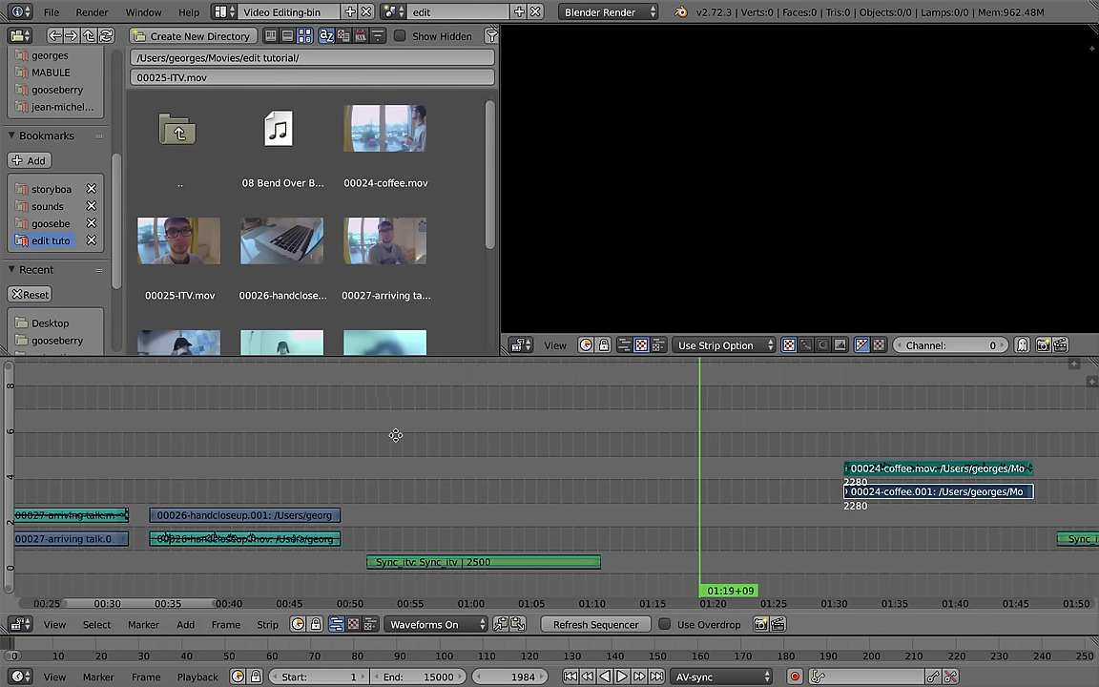
{"action": "scroll", "coordinate": [326, 495], "scroll_direction": "left", "scroll_amount": 3}
{"action": "scroll", "coordinate": [510, 538], "scroll_direction": "left", "scroll_amount": 2}
{"action": "left_click_drag", "start_coordinate": [548, 521], "coordinate": [605, 523]}
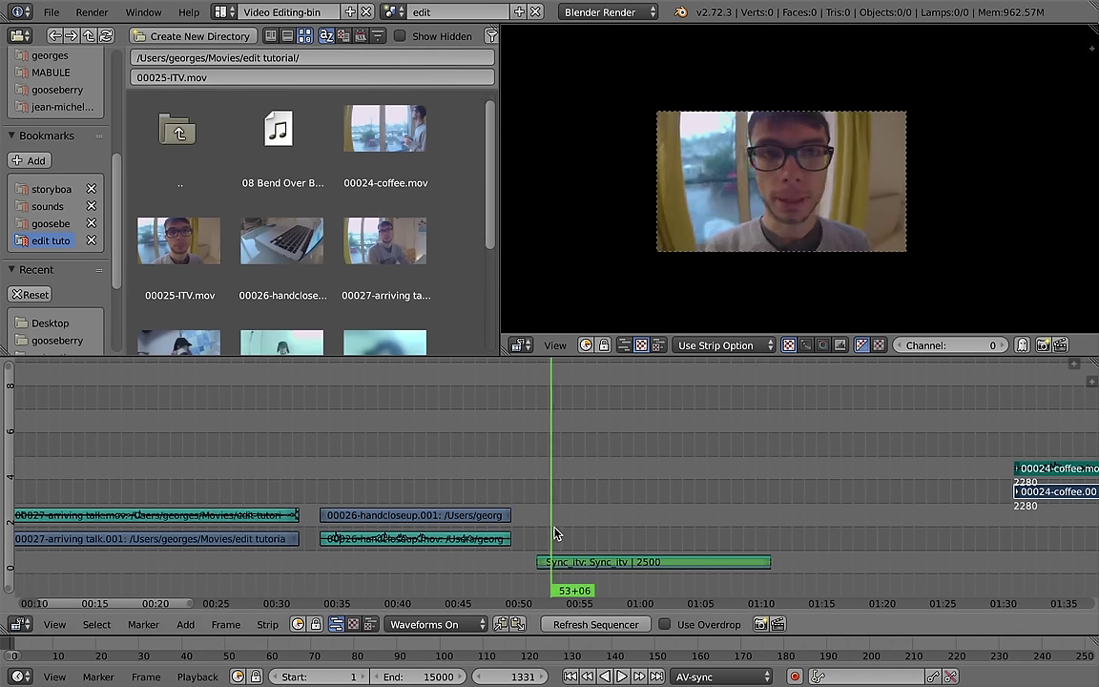
Step: Select the 00026-handcloseup.001 strip and scrub through the handcloseup clip
{"action": "right_click", "coordinate": [420, 516]}
{"action": "right_click", "coordinate": [420, 540]}
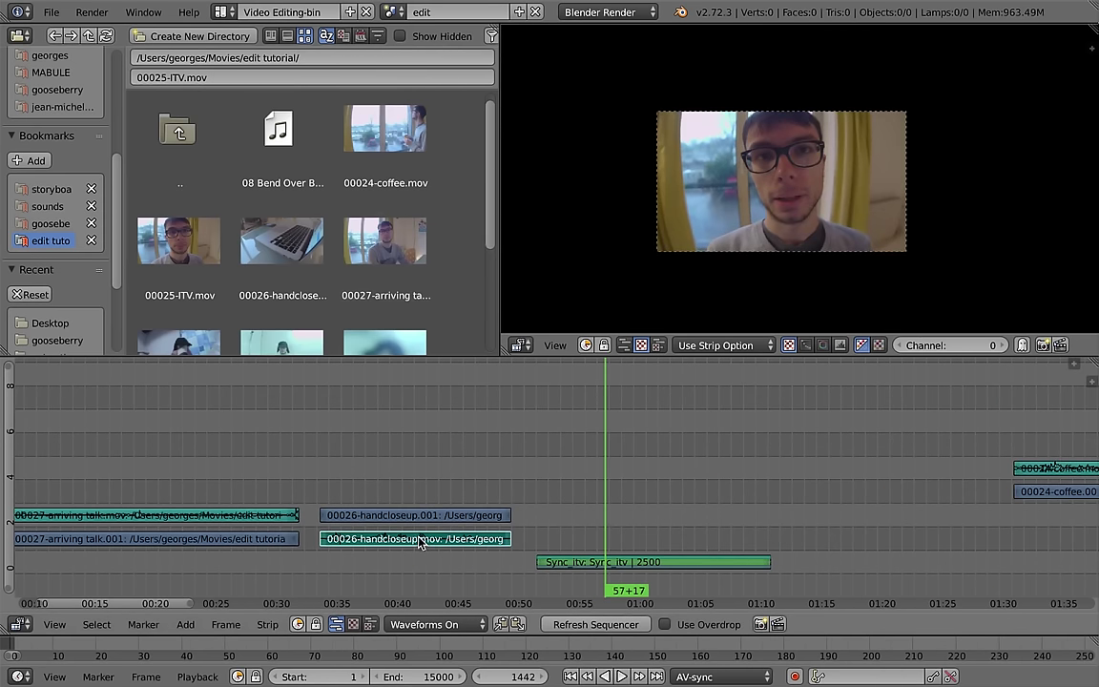
{"action": "right_click", "coordinate": [417, 516]}
{"action": "left_click_drag", "start_coordinate": [392, 478], "coordinate": [765, 502]}
{"action": "key", "text": "Escape"}
{"action": "left_click", "coordinate": [465, 503]}
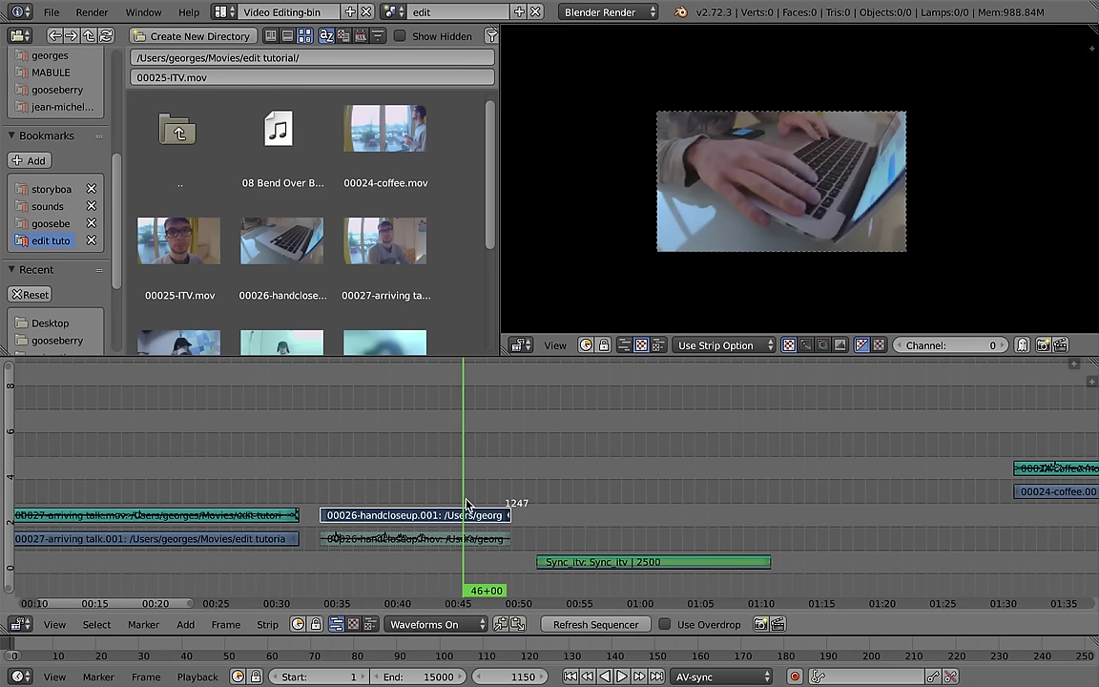
{"action": "mouse_move", "coordinate": [509, 503]}
{"action": "left_mouse_down"}
{"action": "mouse_move", "coordinate": [417, 513]}
{"action": "mouse_move", "coordinate": [424, 505]}
{"action": "left_mouse_up"}
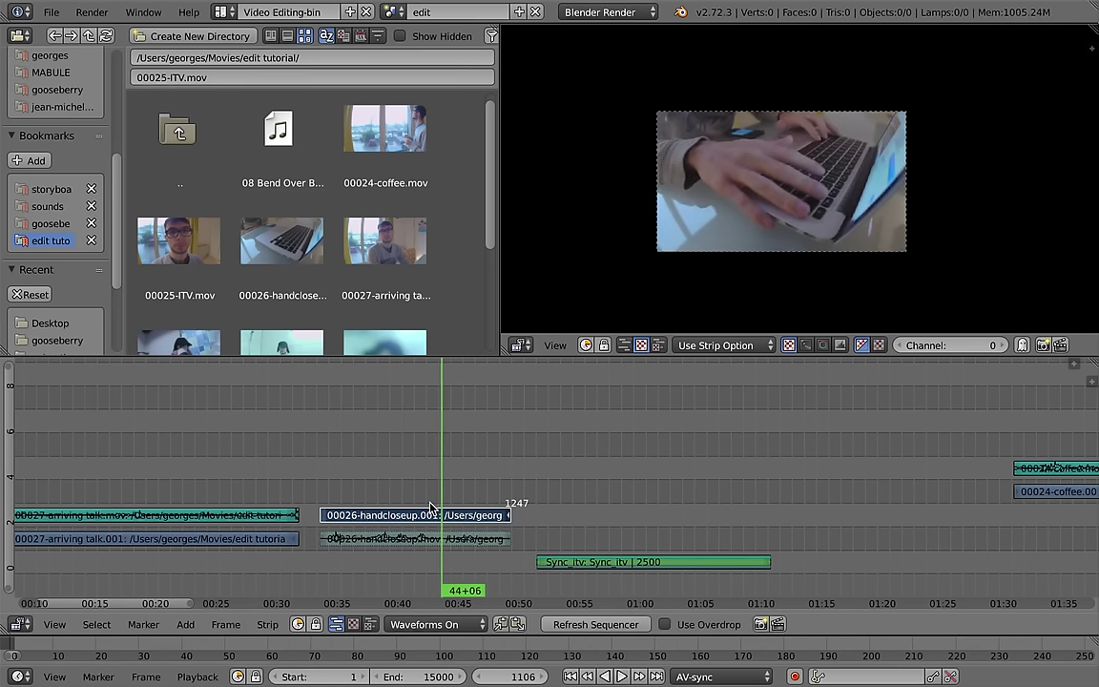
Step: Maximize the timeline with video preview shown, and cut the handcloseup strip at 43+08
{"action": "key", "text": "shift+space"}
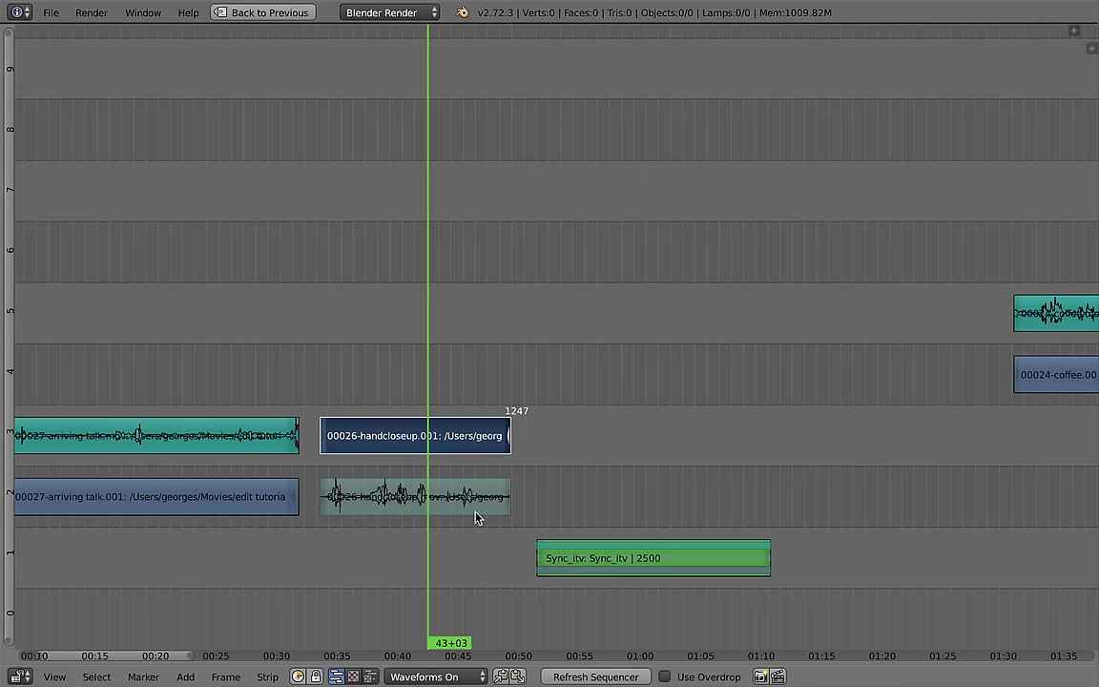
{"action": "left_click", "coordinate": [681, 670]}
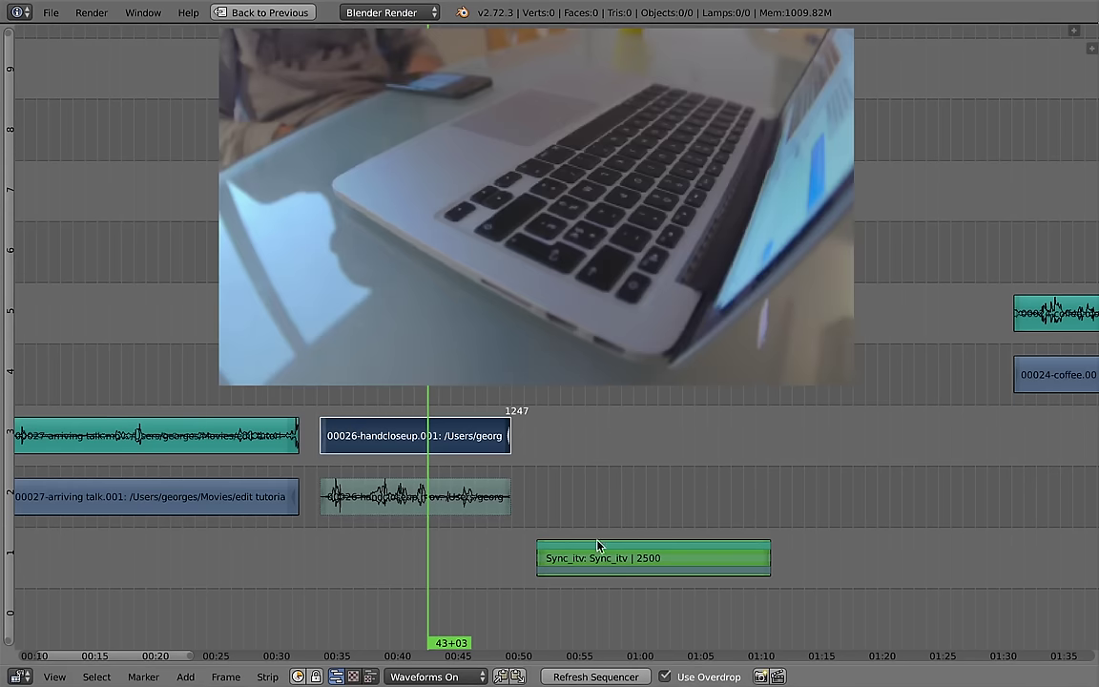
{"action": "key", "text": "alt+a"}
{"action": "key", "text": "alt+a"}
{"action": "left_click", "coordinate": [431, 450]}
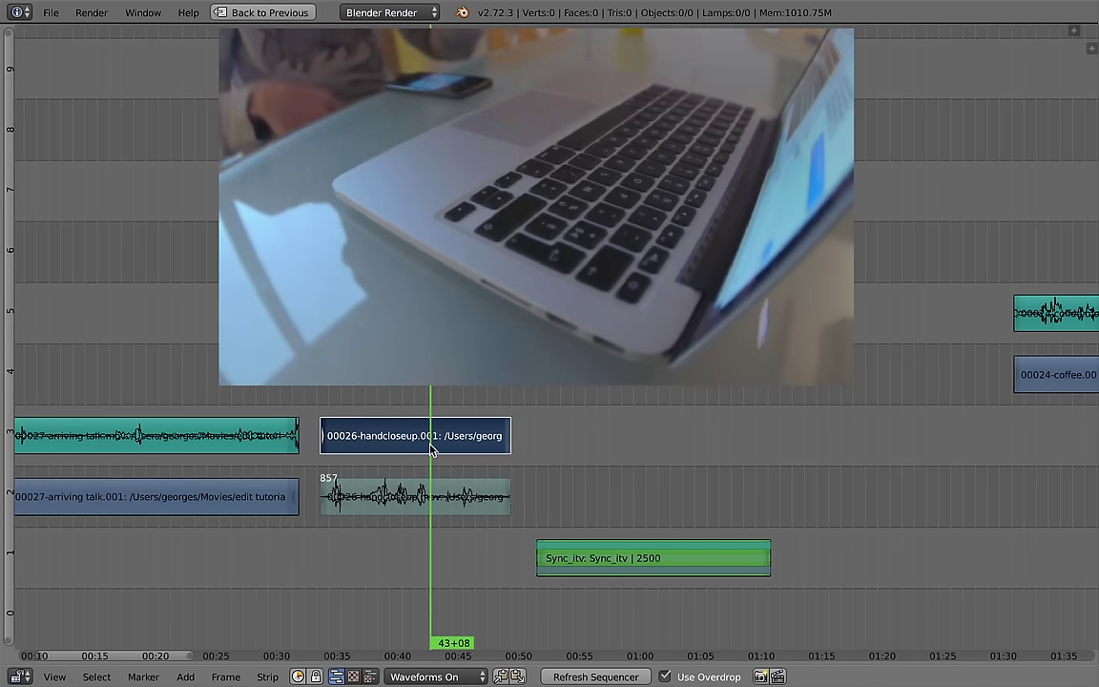
{"action": "key", "text": "k"}
{"action": "key", "text": "Delete"}
{"action": "key", "text": "alt+a"}
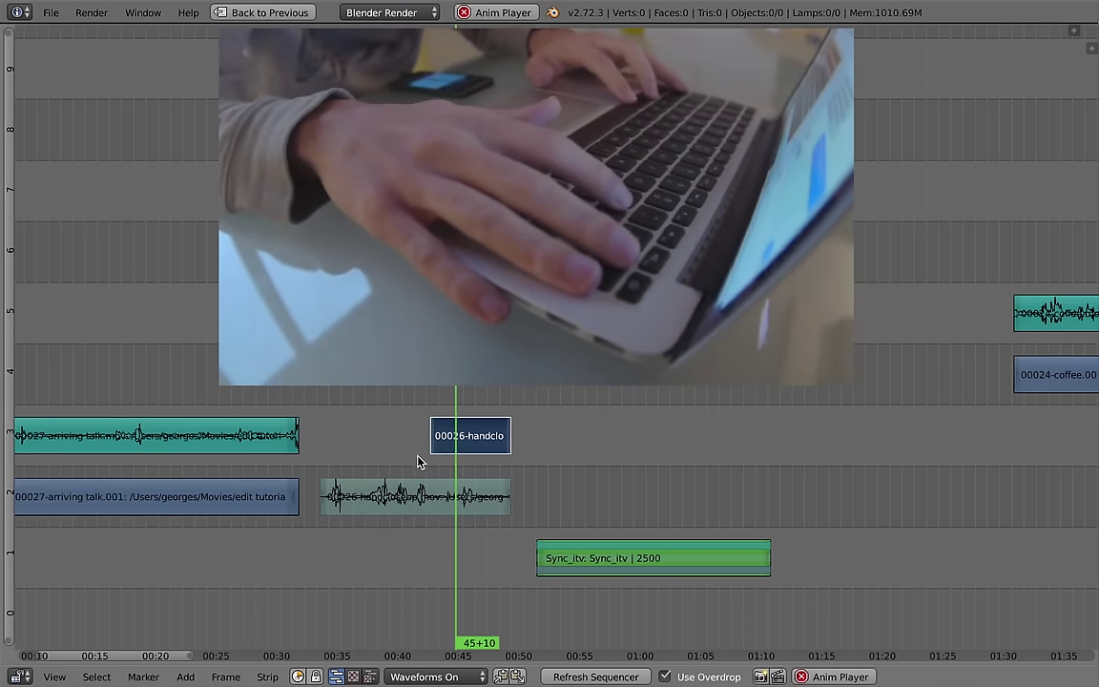
{"action": "key", "text": "alt+a"}
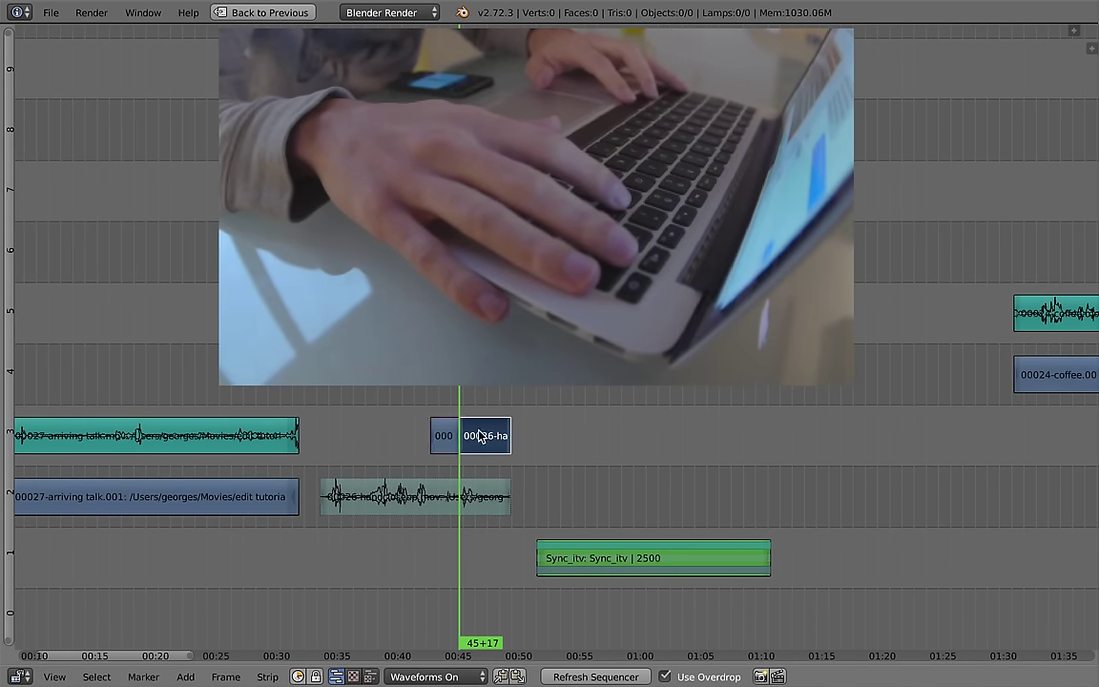
Step: Move the cut handcloseup piece onto channel 2 near 01:00 and play around it
{"action": "key", "text": "g"}
{"action": "left_click", "coordinate": [645, 503]}
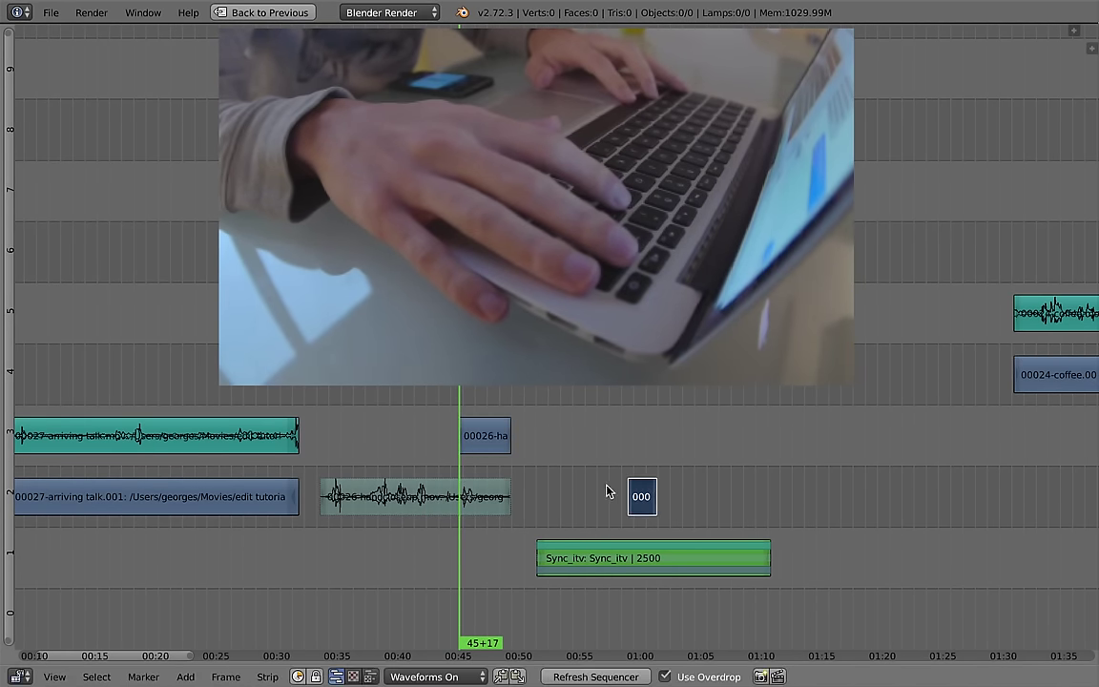
{"action": "left_click", "coordinate": [592, 496]}
{"action": "scroll", "coordinate": [546, 422], "scroll_direction": "right", "scroll_amount": 3}
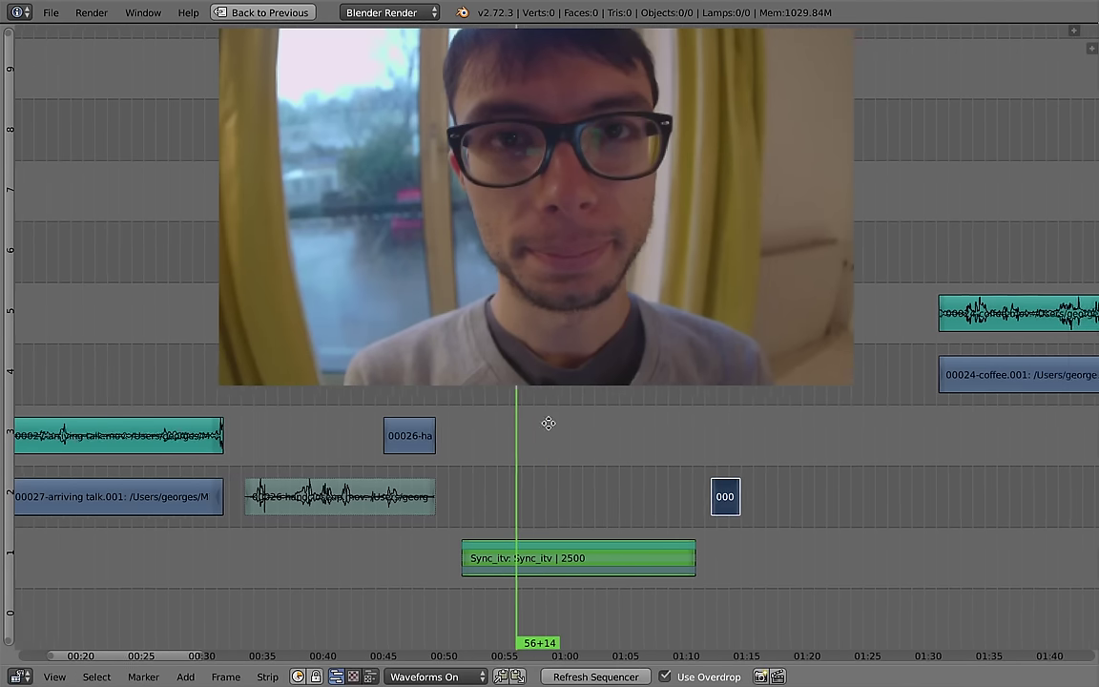
{"action": "left_click", "coordinate": [559, 520]}
{"action": "key", "text": "alt+a"}
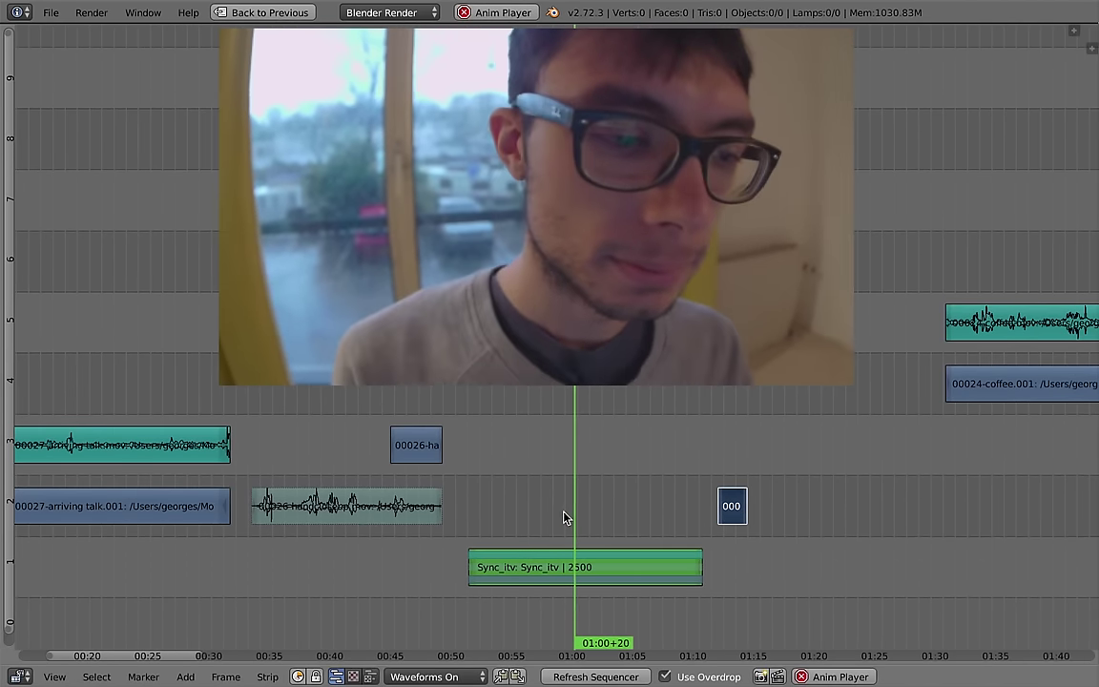
{"action": "key", "text": "alt+a"}
Step: Shift the 000 handcloseup piece earlier and review it up to 01:05+00
{"action": "key", "text": "g"}
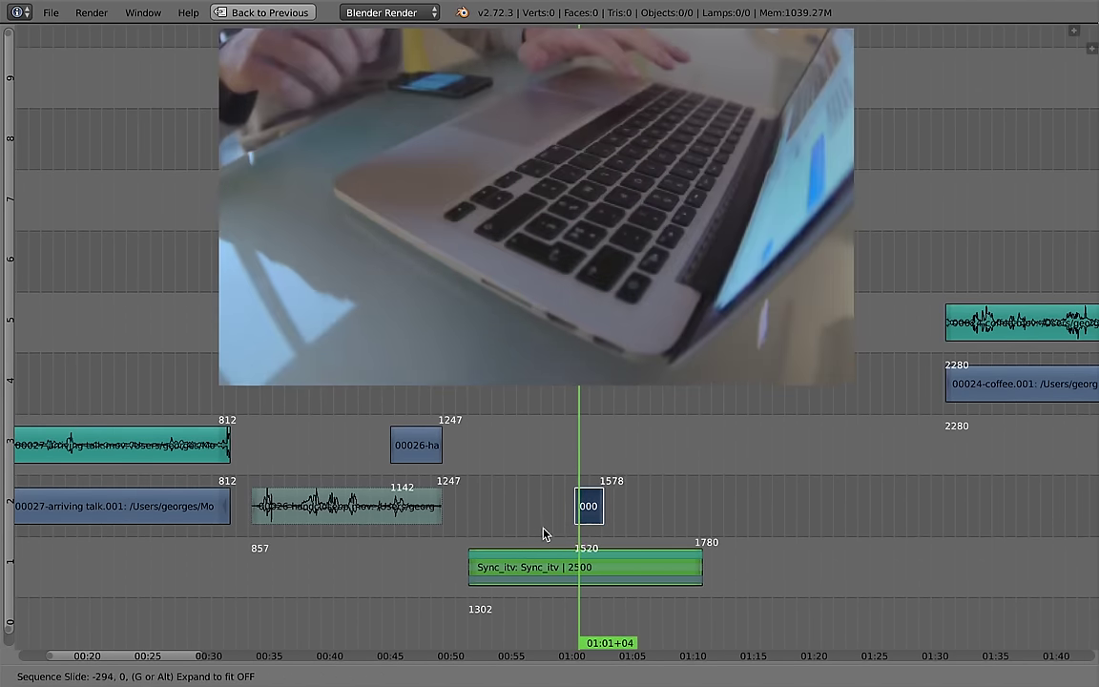
{"action": "left_click", "coordinate": [545, 534]}
{"action": "key", "text": "alt+shift+a"}
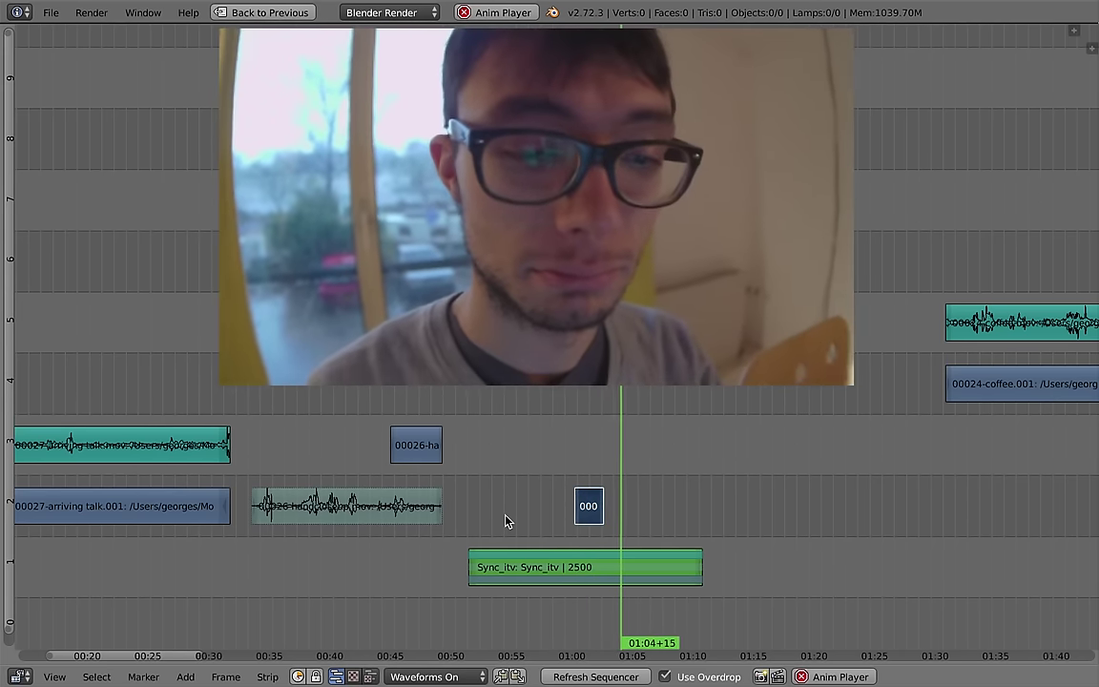
{"action": "key", "text": "alt+shift+a"}
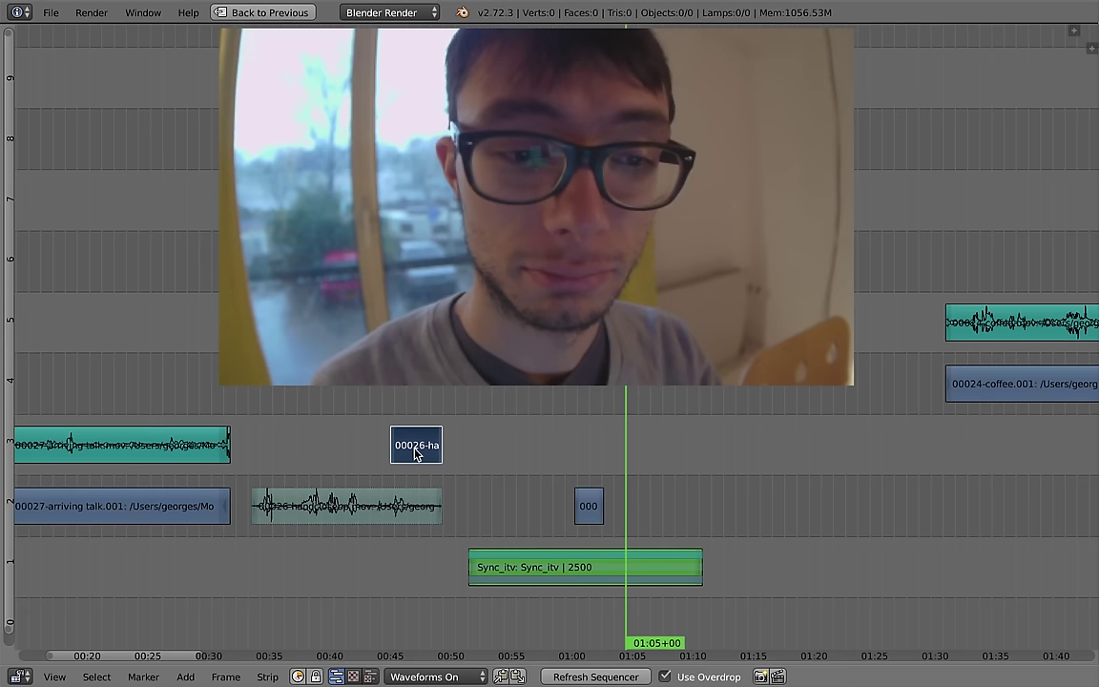
Step: Duplicate the 00026 handcloseup strip onto channel 2 at frame 1664
{"action": "key", "text": "shift+d"}
{"action": "left_click", "coordinate": [654, 520]}
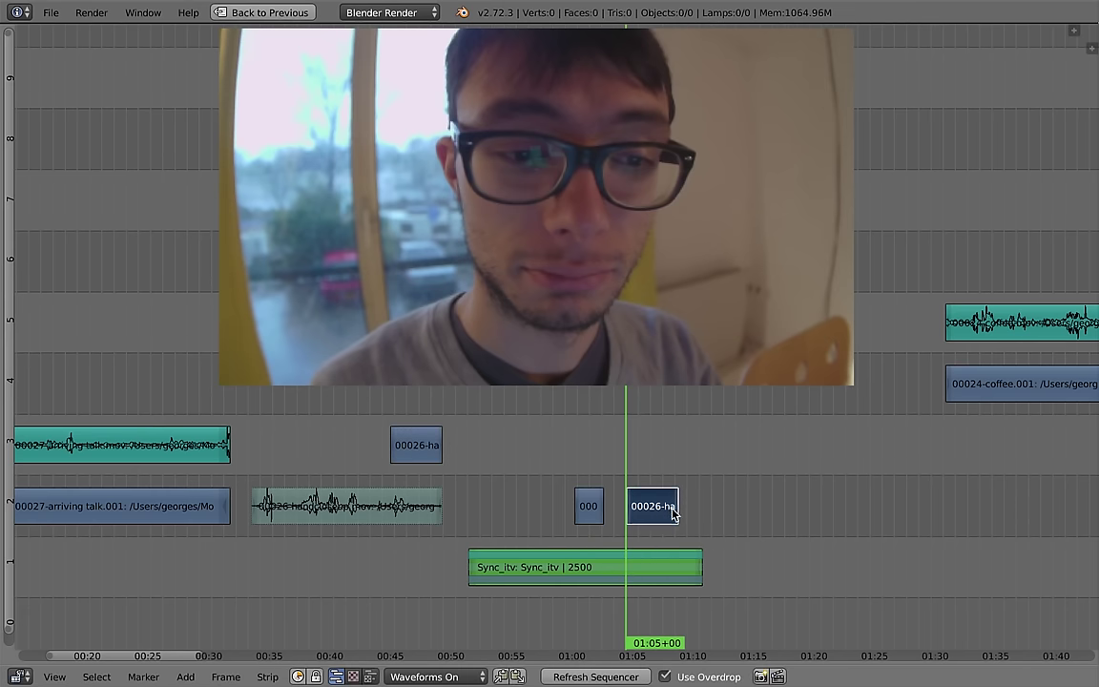
{"action": "key", "text": "g"}
{"action": "left_click", "coordinate": [643, 520]}
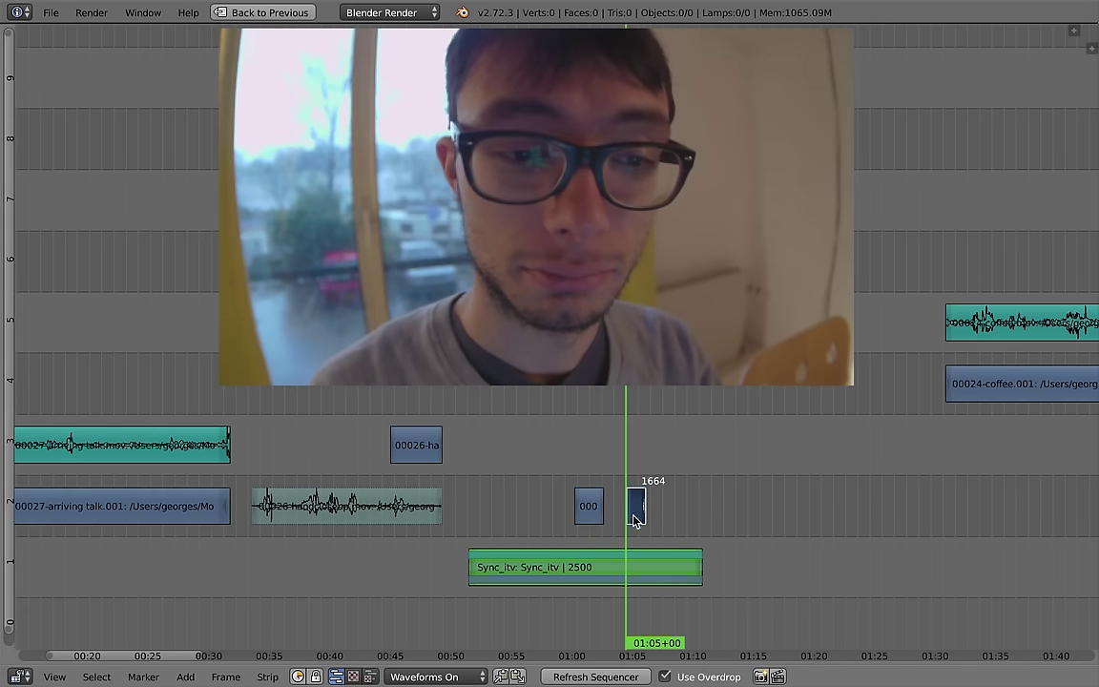
{"action": "scroll", "coordinate": [650, 535], "scroll_direction": "up", "scroll_amount": 5}
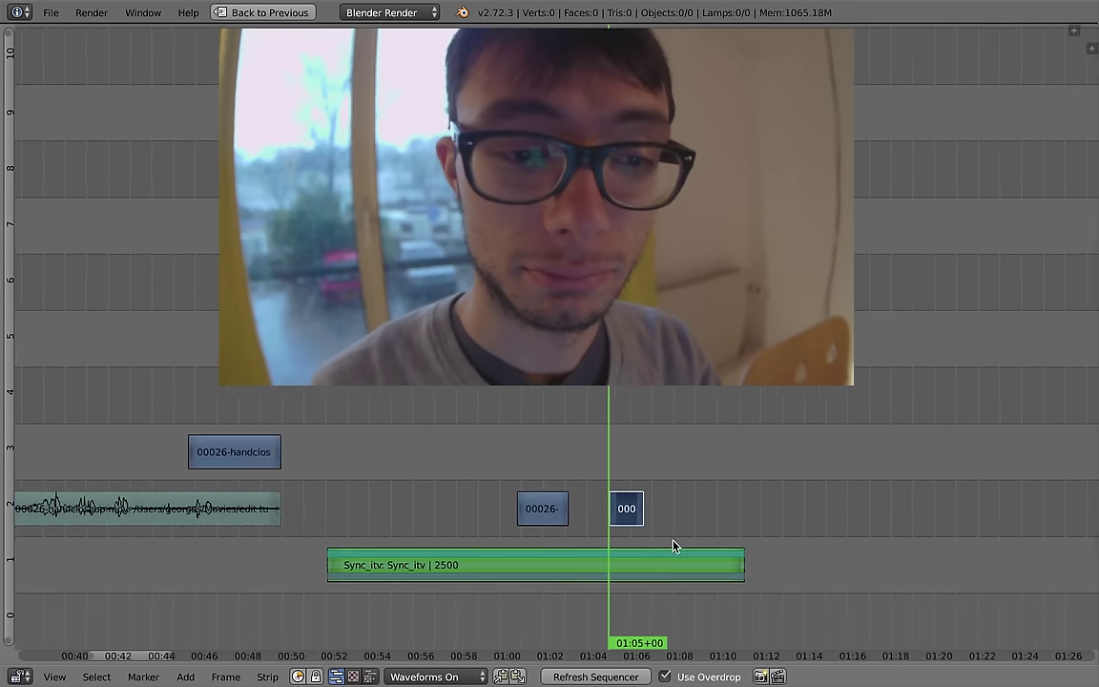
{"action": "scroll", "coordinate": [663, 469], "scroll_direction": "left", "scroll_amount": 1}
{"action": "scroll", "coordinate": [604, 459], "scroll_direction": "left", "scroll_amount": 1}
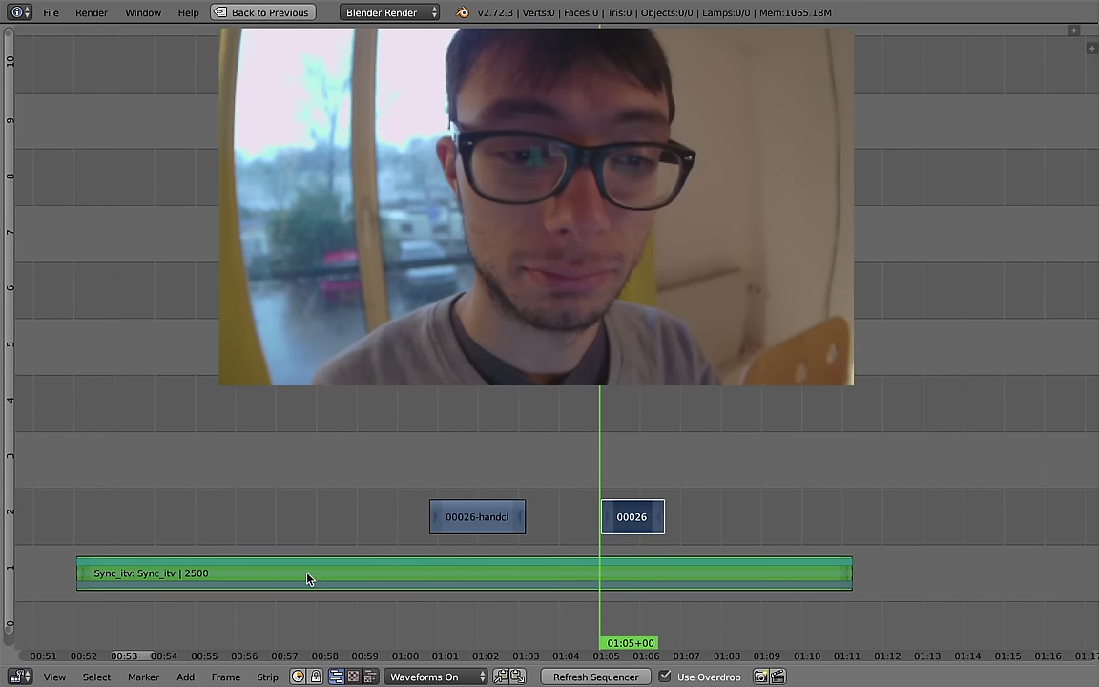
{"action": "left_click", "coordinate": [268, 677]}
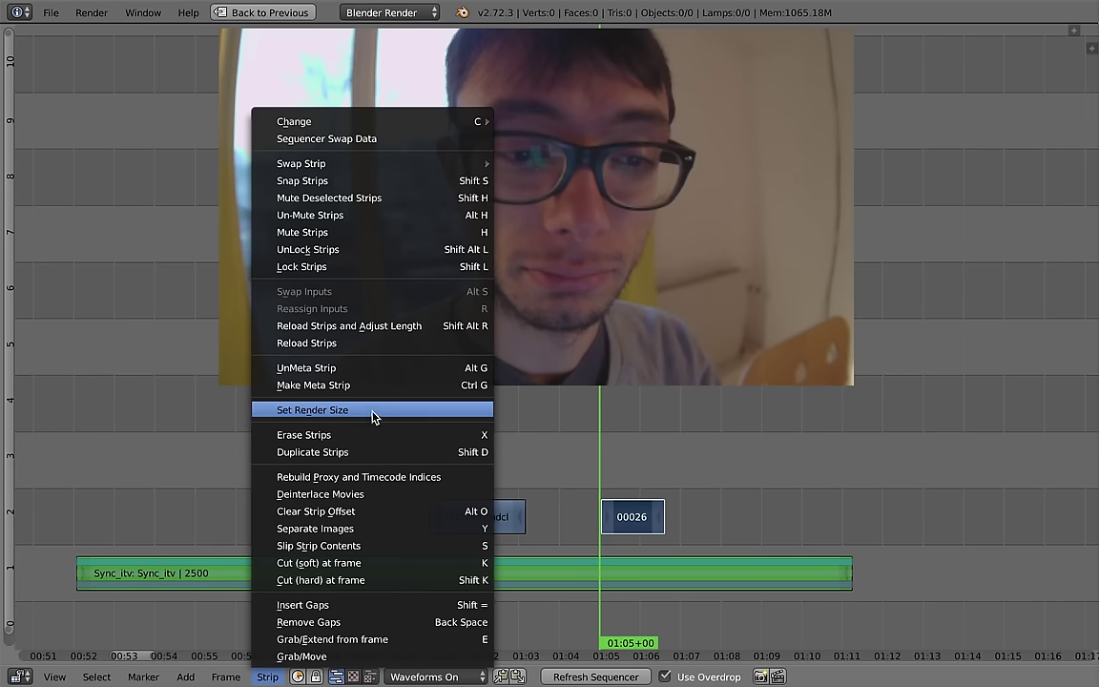
Step: Slip the 00026 strip's contents with Strip > Slip Strip Contents
{"action": "mouse_move", "coordinate": [349, 173]}
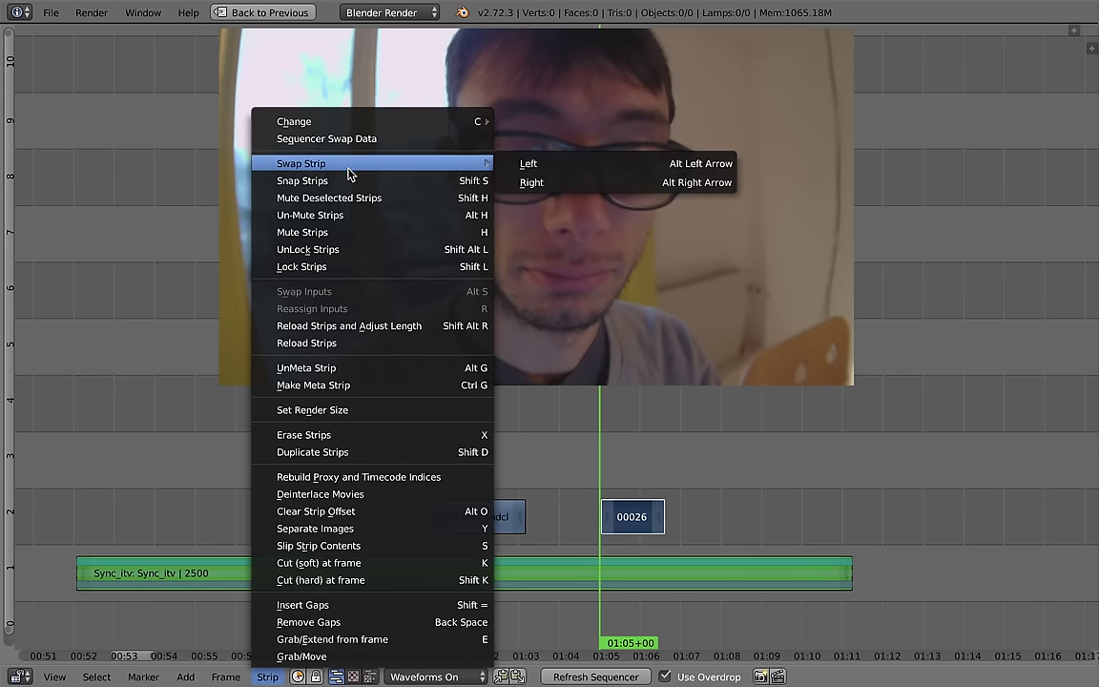
{"action": "left_click", "coordinate": [379, 554]}
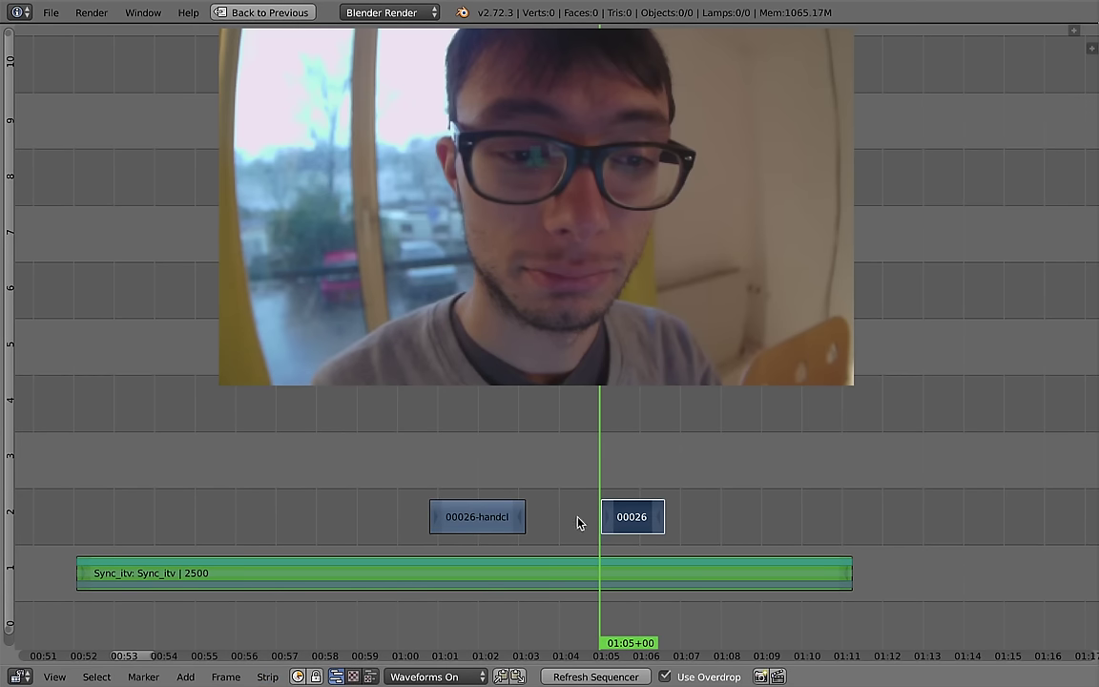
{"action": "left_click", "coordinate": [638, 522]}
{"action": "key", "text": "s"}
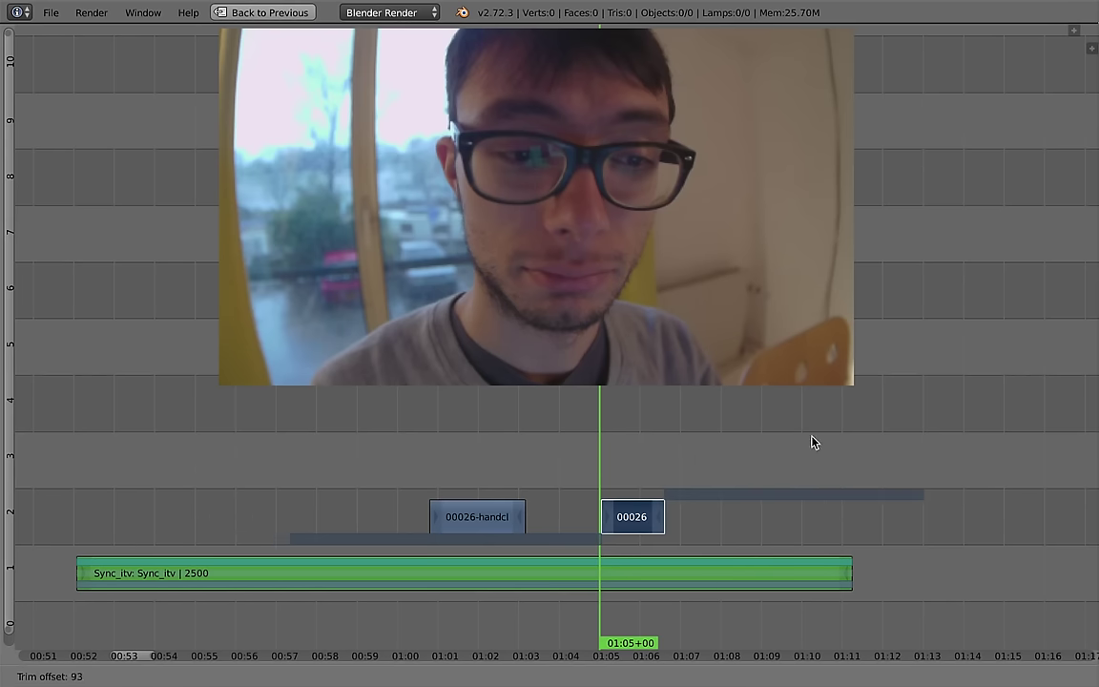
{"action": "left_click", "coordinate": [640, 472]}
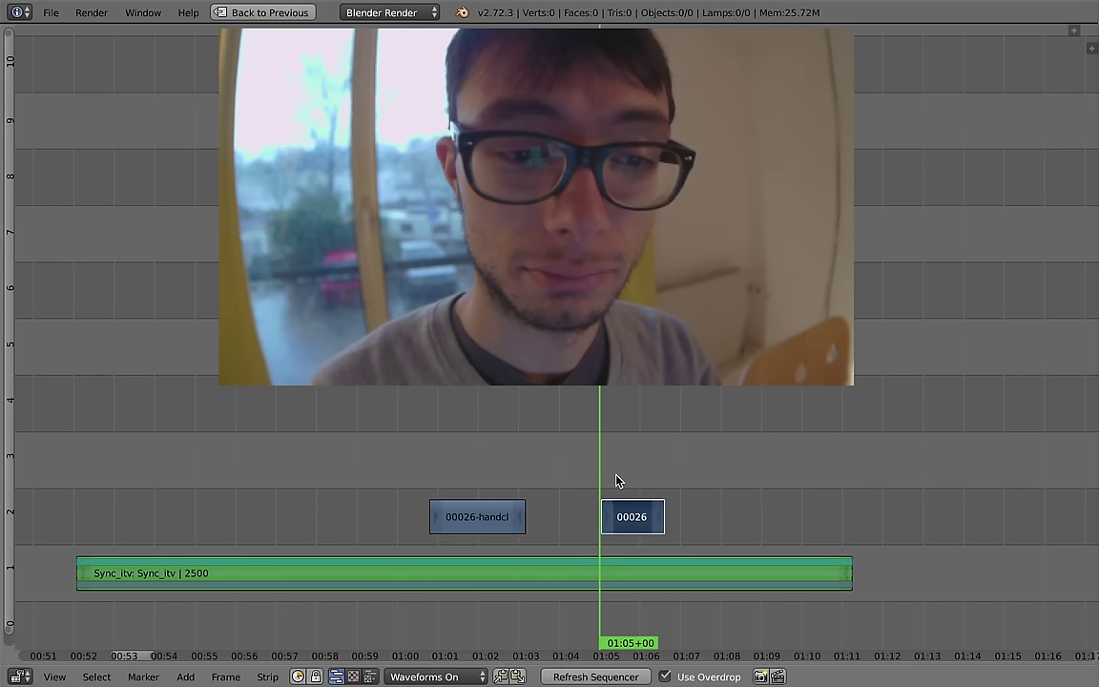
Step: Review the cutaway from 01:04+19 and re-slip its contents to a 29-frame offset
{"action": "left_click_drag", "start_coordinate": [616, 480], "coordinate": [594, 487]}
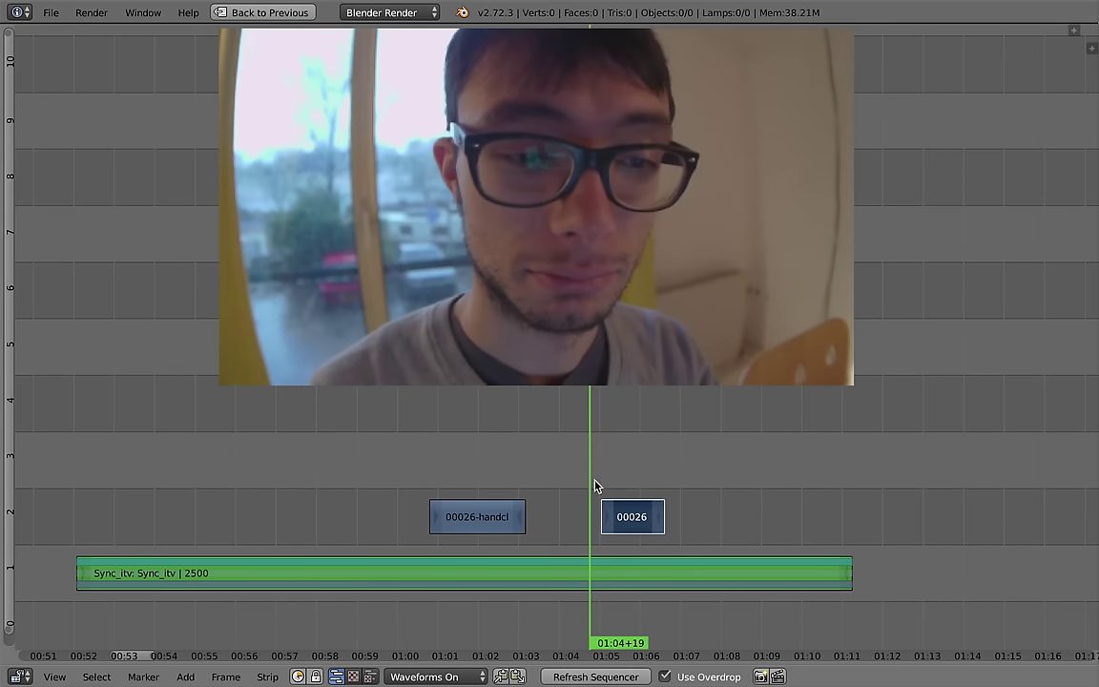
{"action": "key", "text": "alt+a"}
{"action": "key", "text": "alt+a"}
{"action": "scroll", "coordinate": [609, 466], "scroll_direction": "right", "scroll_amount": 1}
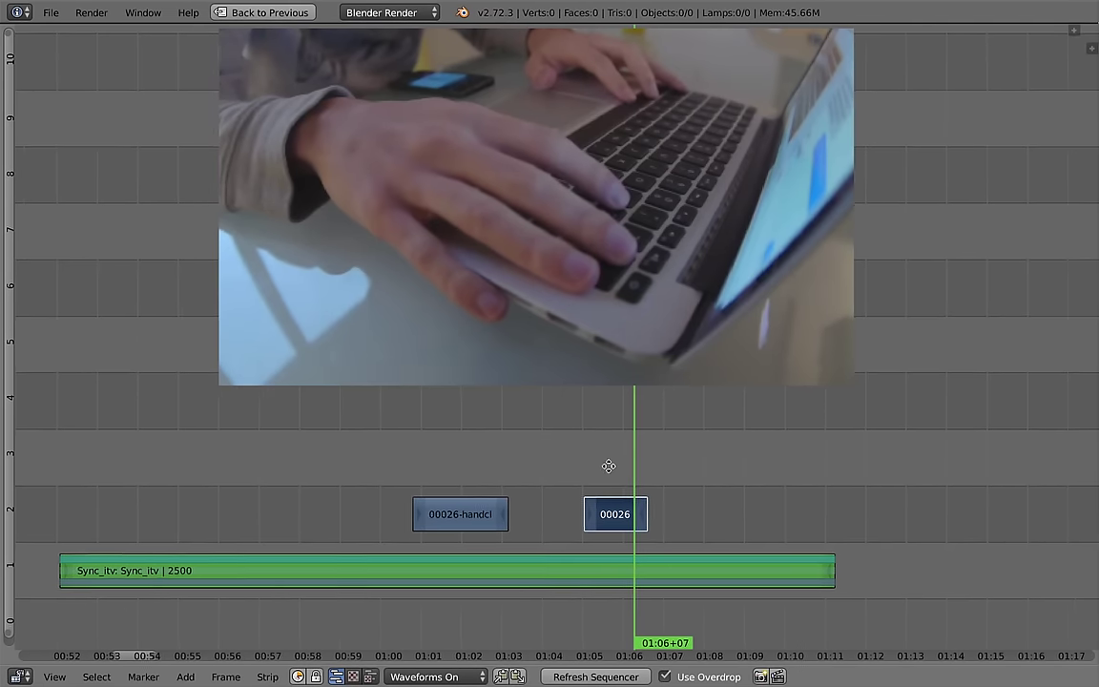
{"action": "key", "text": "s"}
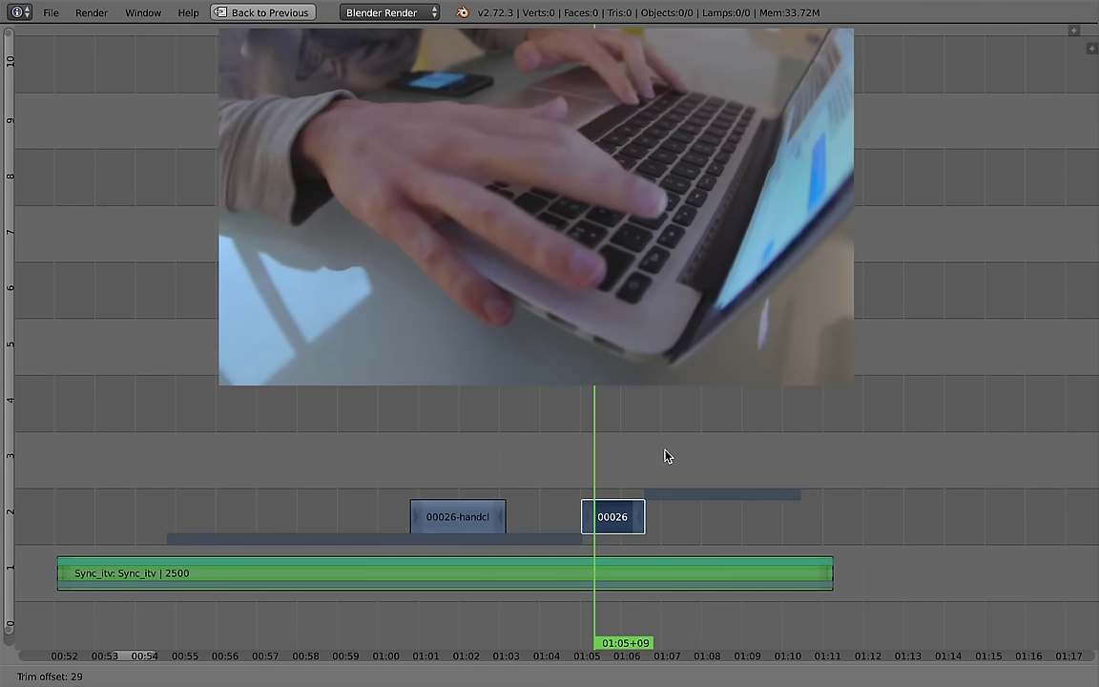
{"action": "left_click", "coordinate": [579, 471]}
{"action": "key", "text": "alt+a"}
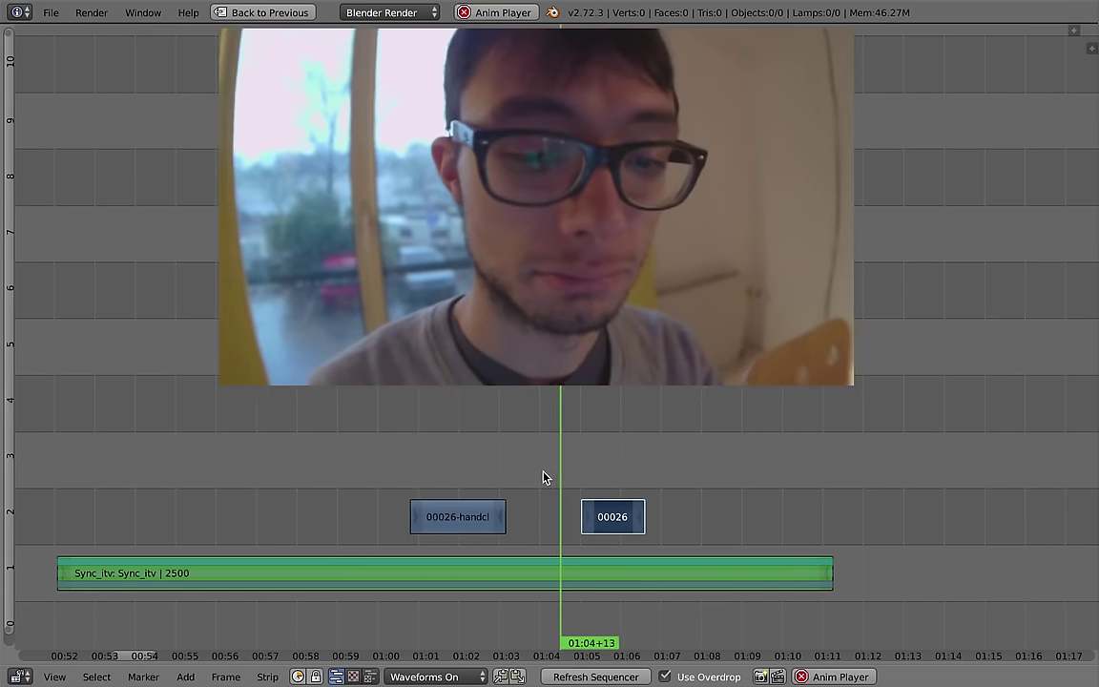
Step: Slide the 00026 strip slightly earlier and check its timing in playback
{"action": "left_click_drag", "start_coordinate": [618, 520], "coordinate": [593, 497]}
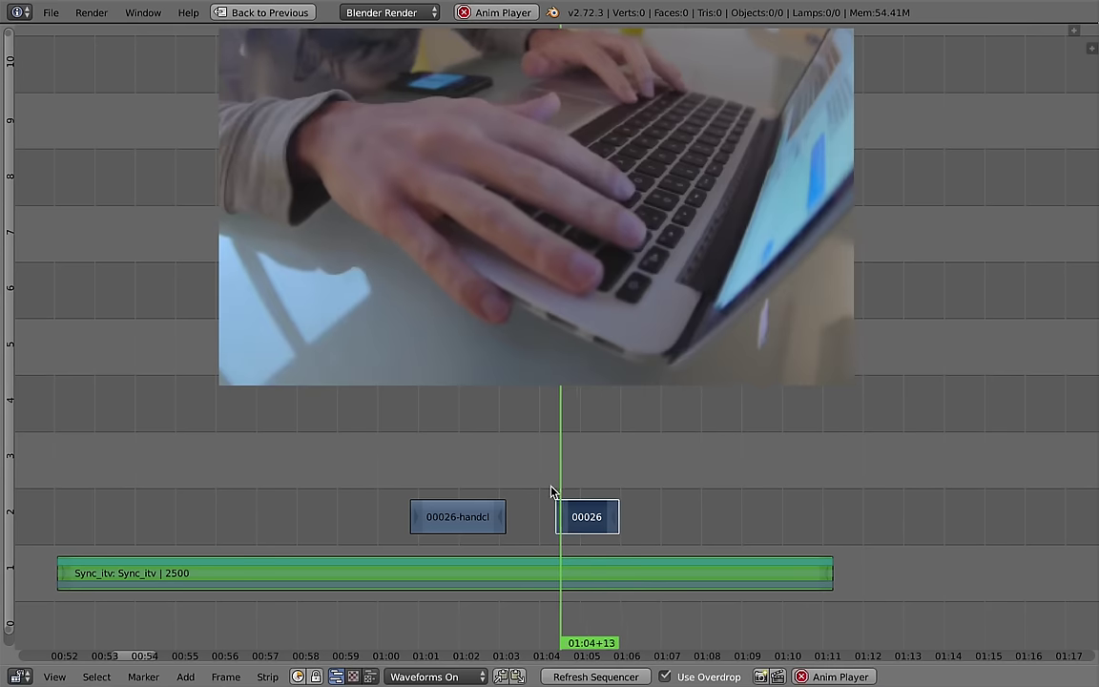
{"action": "key", "text": "alt+a"}
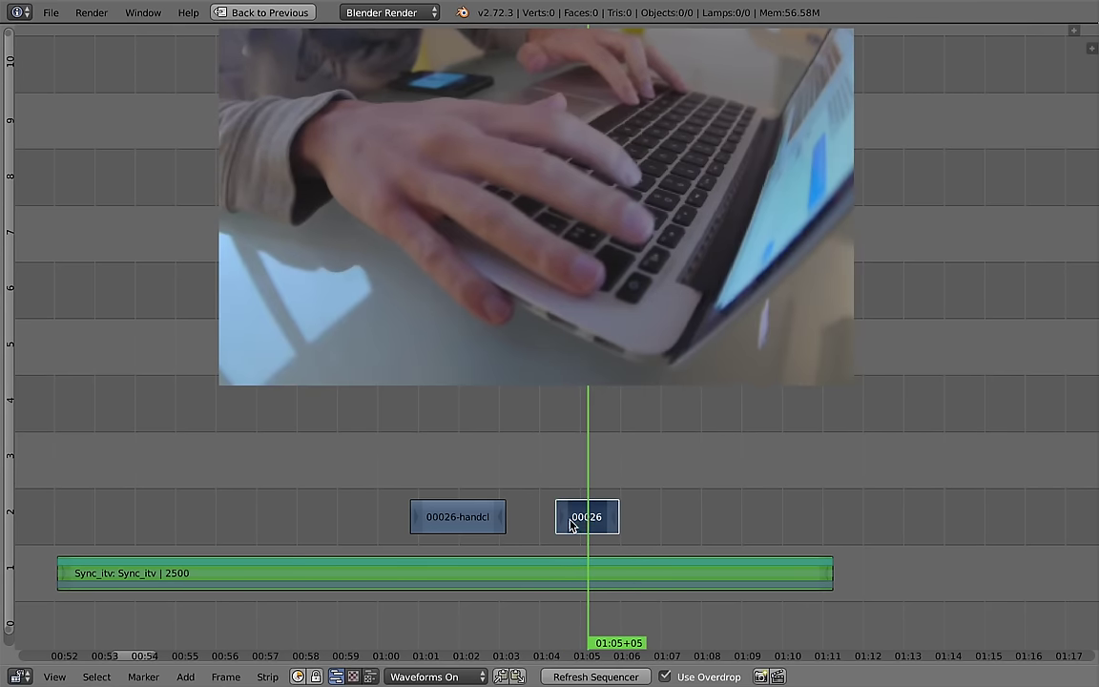
{"action": "left_click_drag", "start_coordinate": [571, 524], "coordinate": [559, 520]}
{"action": "left_click", "coordinate": [537, 511]}
{"action": "key", "text": "alt+a"}
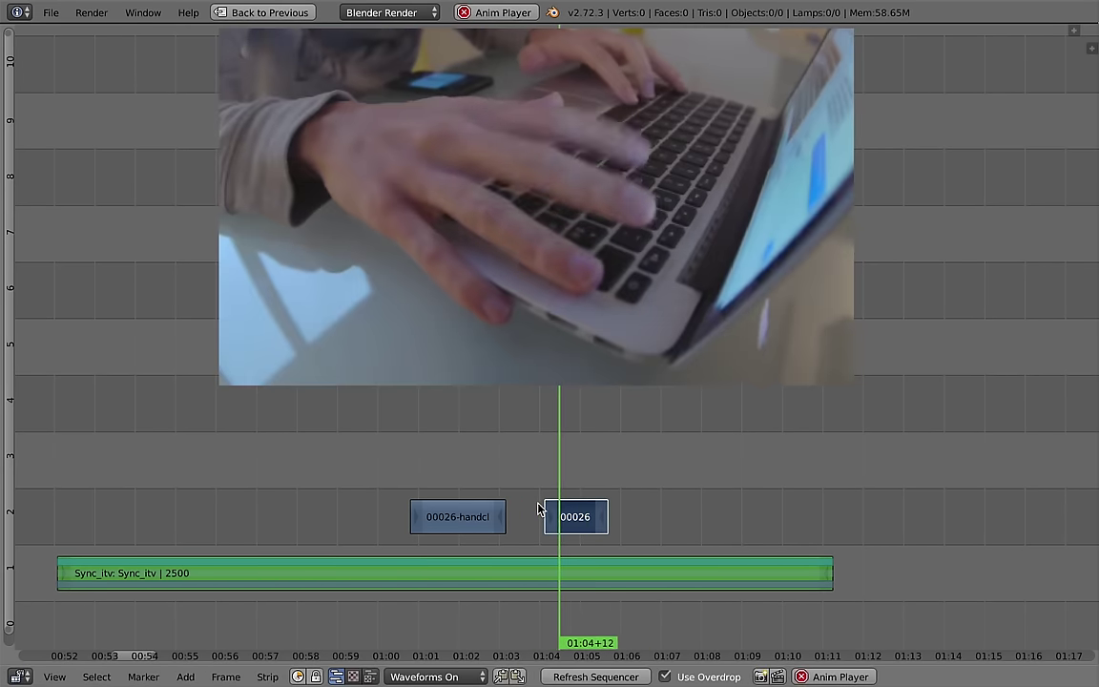
{"action": "key", "text": "alt+a"}
Step: Shorten the 00026 strip's right end and play the edit from about 01:00
{"action": "left_click_drag", "start_coordinate": [604, 518], "coordinate": [585, 459]}
{"action": "left_click", "coordinate": [509, 482]}
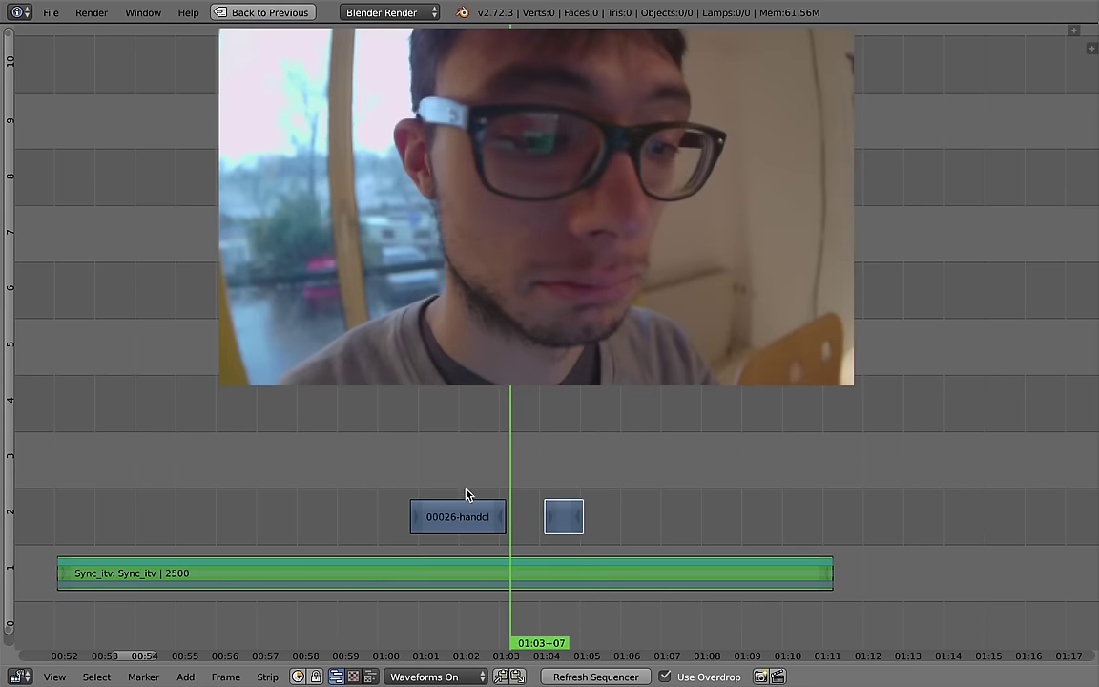
{"action": "scroll", "coordinate": [410, 493], "scroll_direction": "left", "scroll_amount": 2}
{"action": "left_click", "coordinate": [417, 505]}
{"action": "key", "text": "alt+a"}
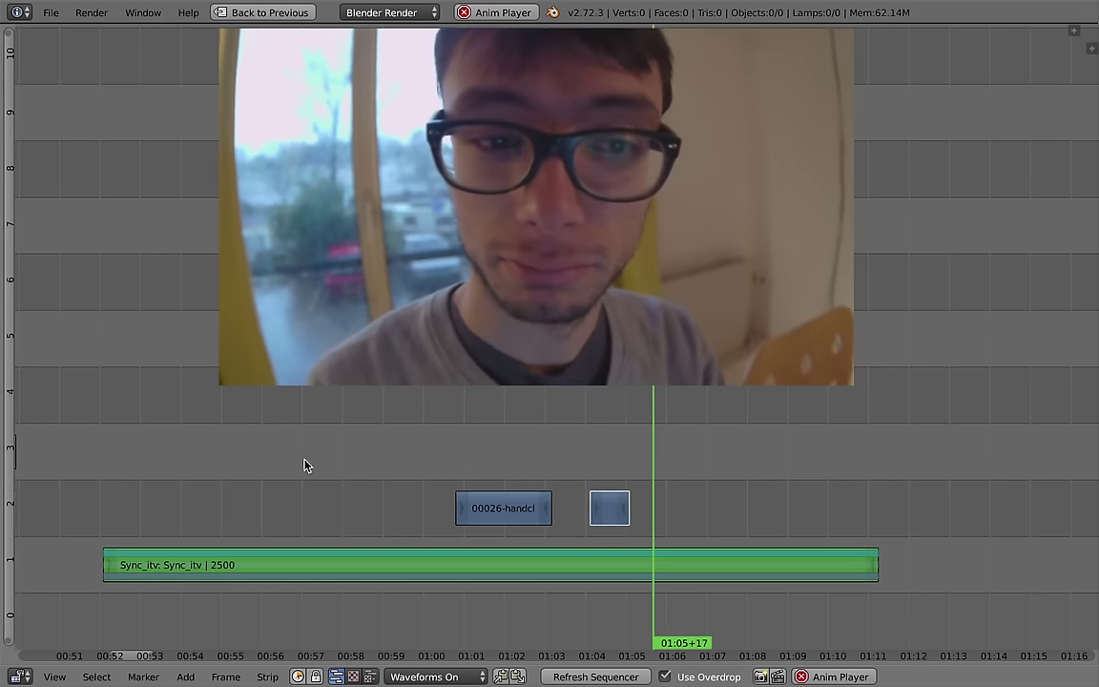
Step: Review playback around the handcloseup clip from about 01:03, then scrub the playhead back to 01:05
{"action": "left_click", "coordinate": [593, 449]}
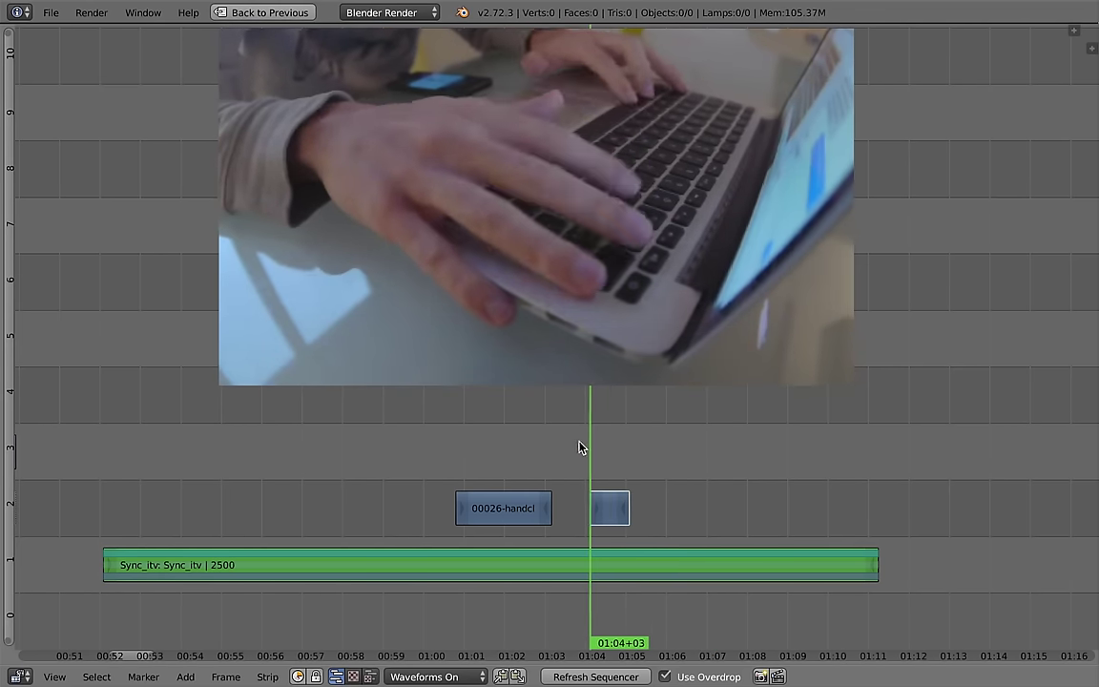
{"action": "left_click", "coordinate": [579, 456]}
{"action": "key", "text": "Left"}
{"action": "key", "text": "Left"}
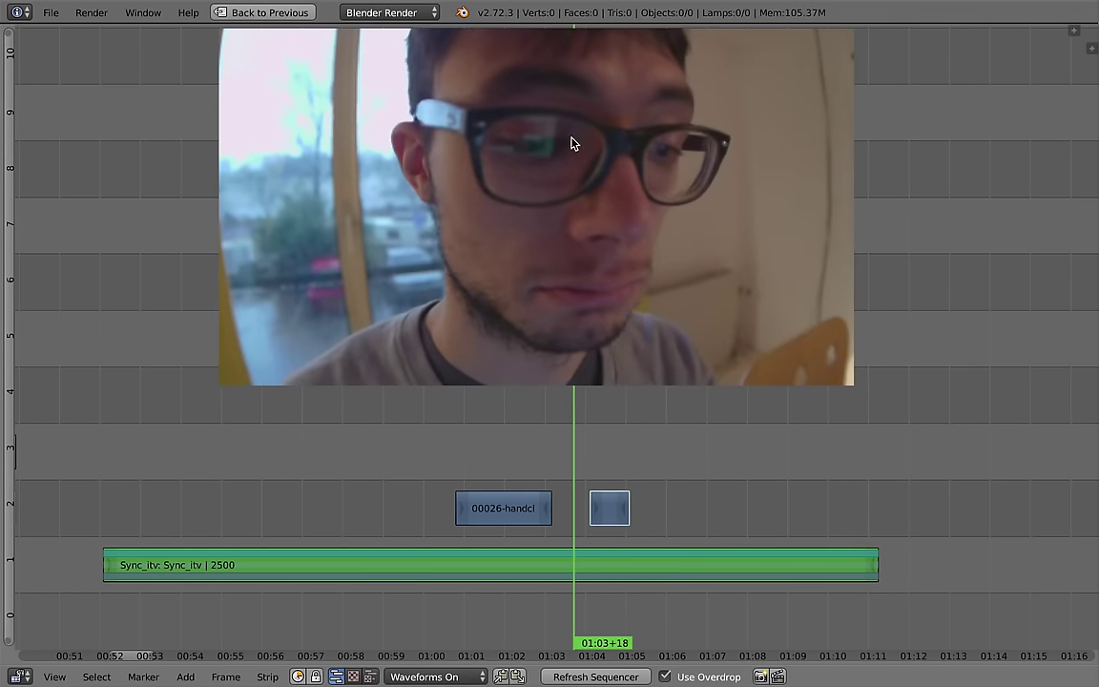
{"action": "key", "text": "alt+a"}
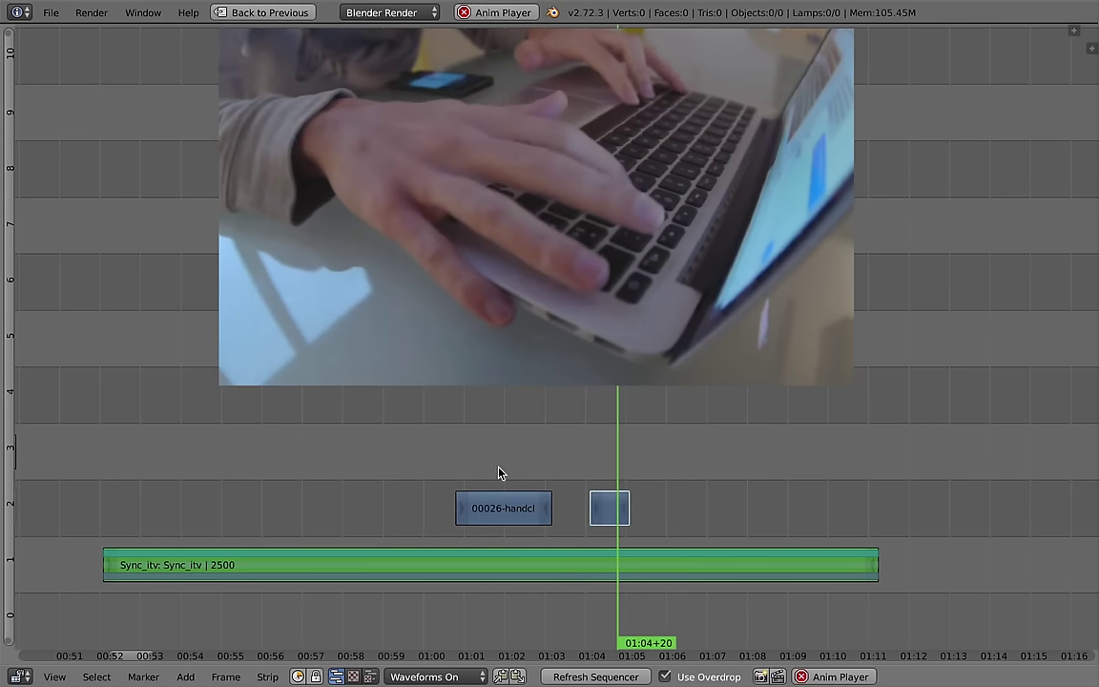
{"action": "key", "text": "alt+a"}
{"action": "left_click", "coordinate": [571, 466]}
{"action": "key", "text": "Left"}
{"action": "key", "text": "Left"}
{"action": "key", "text": "Left"}
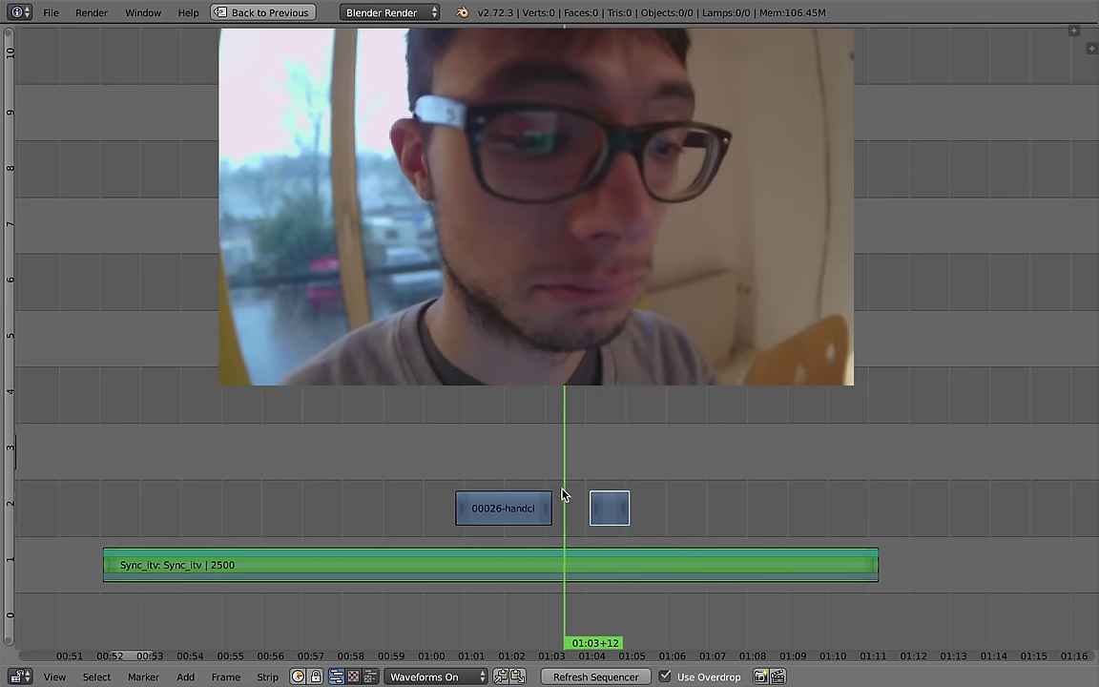
{"action": "key", "text": "alt+a"}
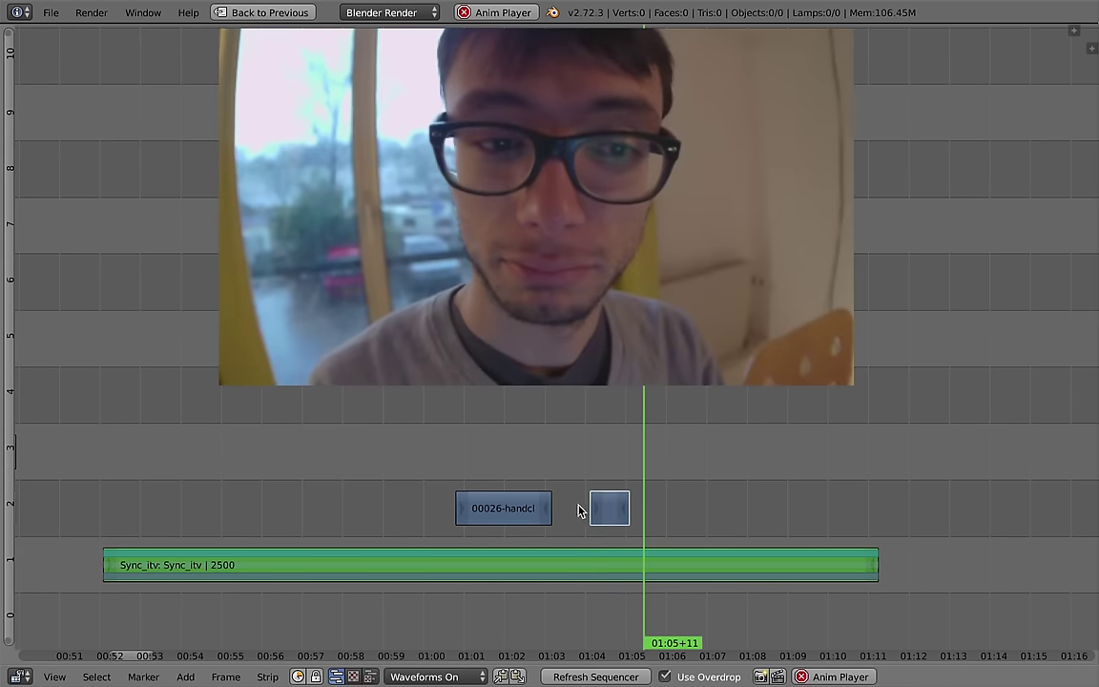
{"action": "key", "text": "alt+a"}
{"action": "left_click_drag", "start_coordinate": [637, 473], "coordinate": [626, 478]}
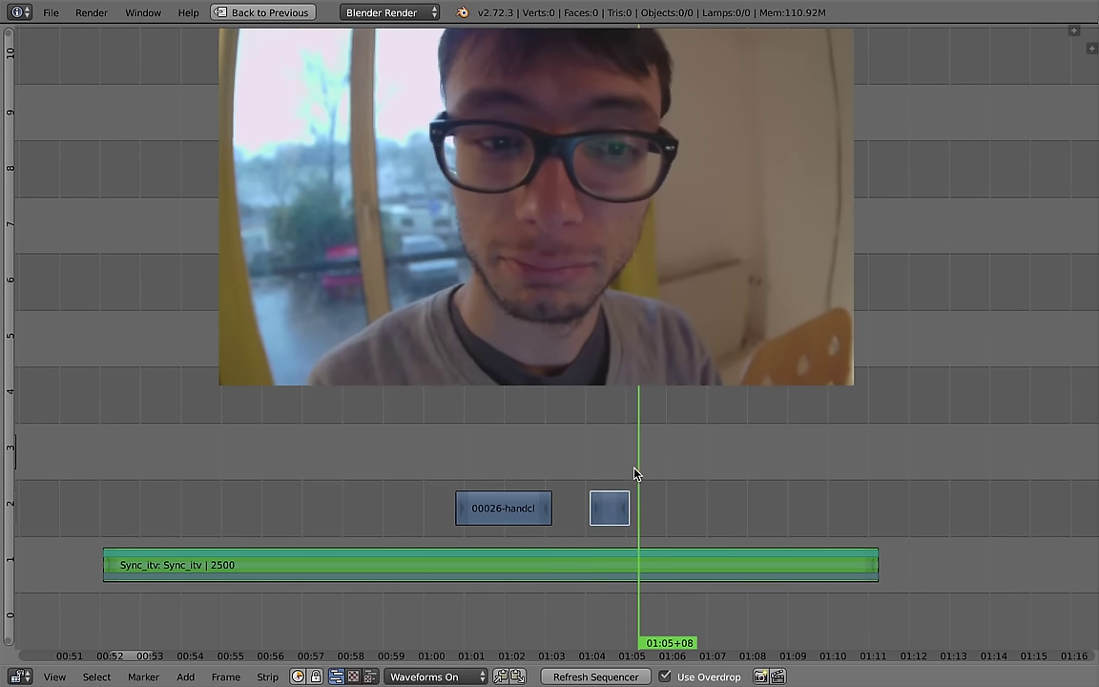
Step: Select the Sync_itv scene strip and jump the playhead between edit points to 01:04+03
{"action": "right_click", "coordinate": [628, 569]}
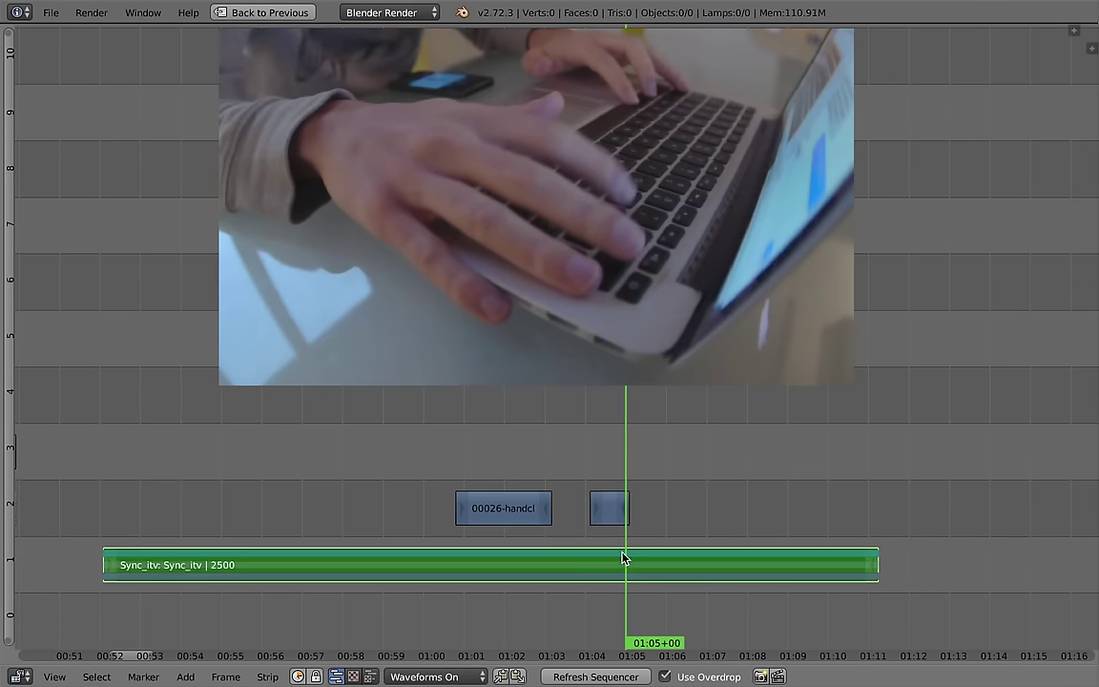
{"action": "key", "text": "Page_Down"}
{"action": "key", "text": "Page_Up"}
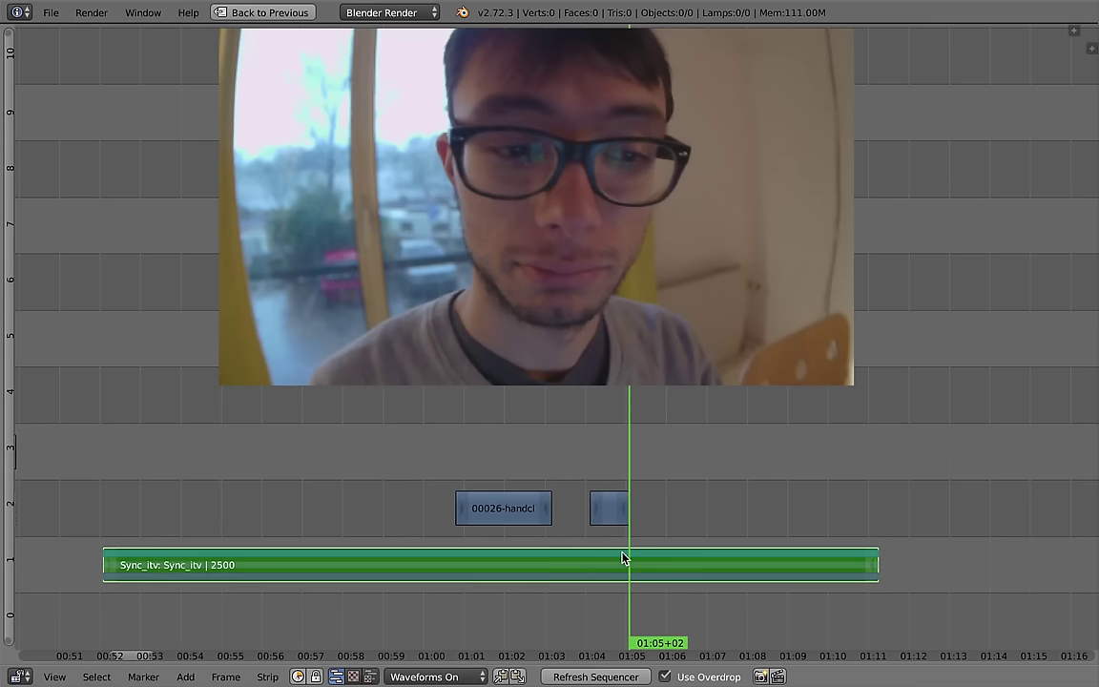
{"action": "key", "text": "Page_Down"}
{"action": "key", "text": "Page_Down"}
{"action": "key", "text": "Page_Down"}
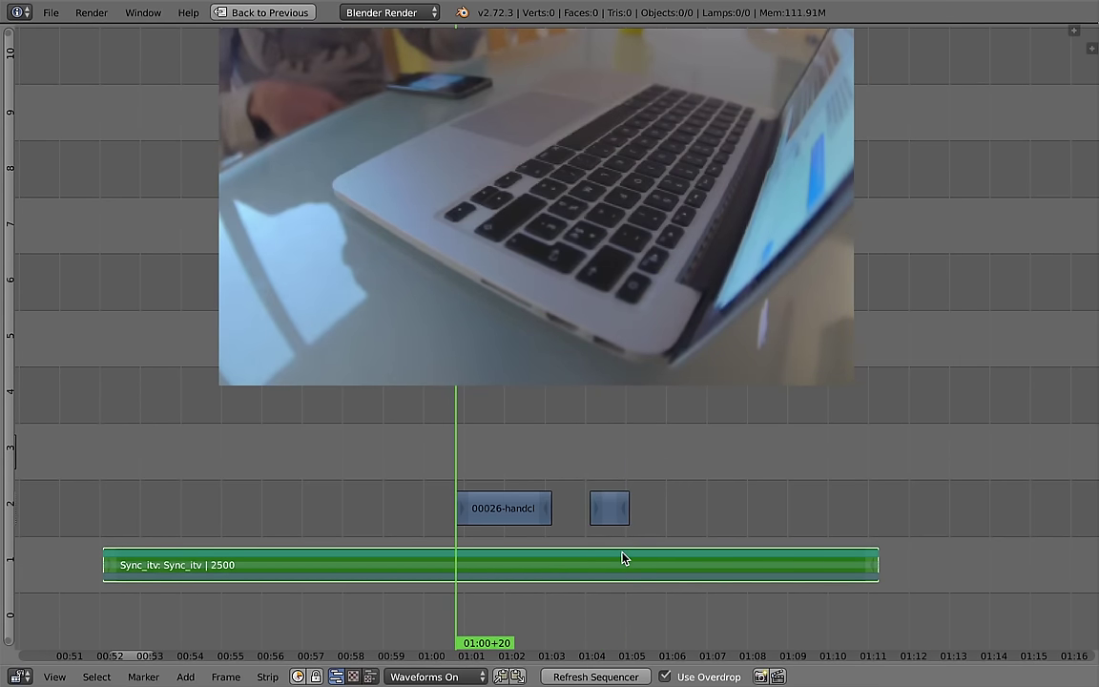
{"action": "key", "text": "Page_Up"}
{"action": "key", "text": "Page_Up"}
{"action": "key", "text": "Page_Up"}
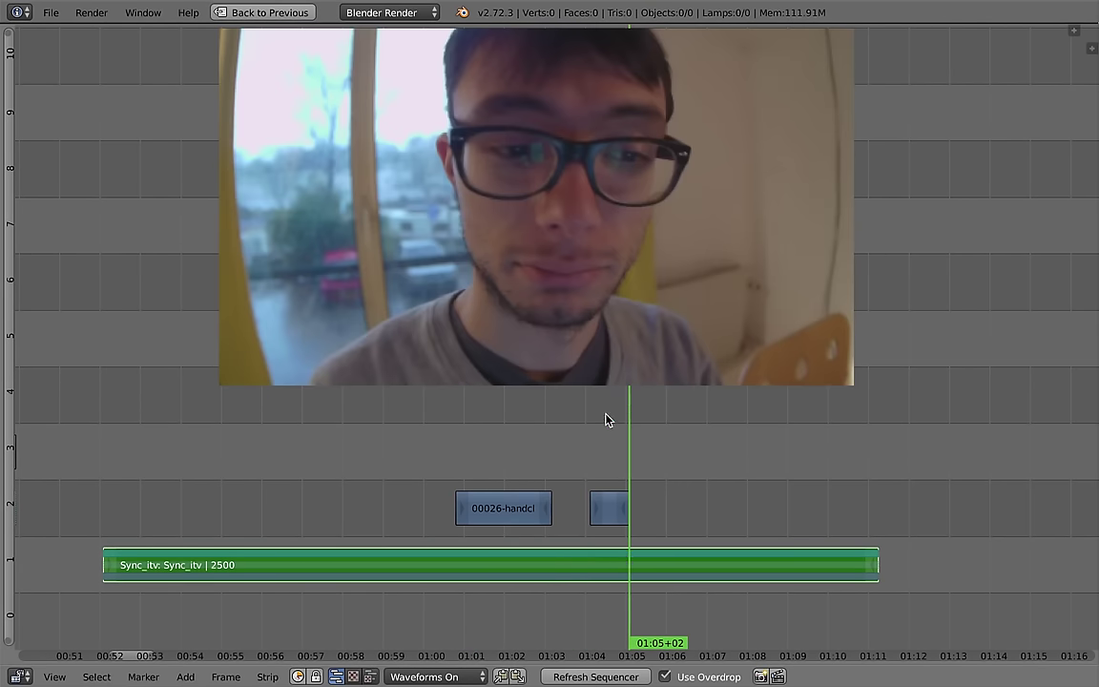
{"action": "key", "text": "Page_Up"}
{"action": "key", "text": "Page_Down"}
{"action": "key", "text": "Page_Down"}
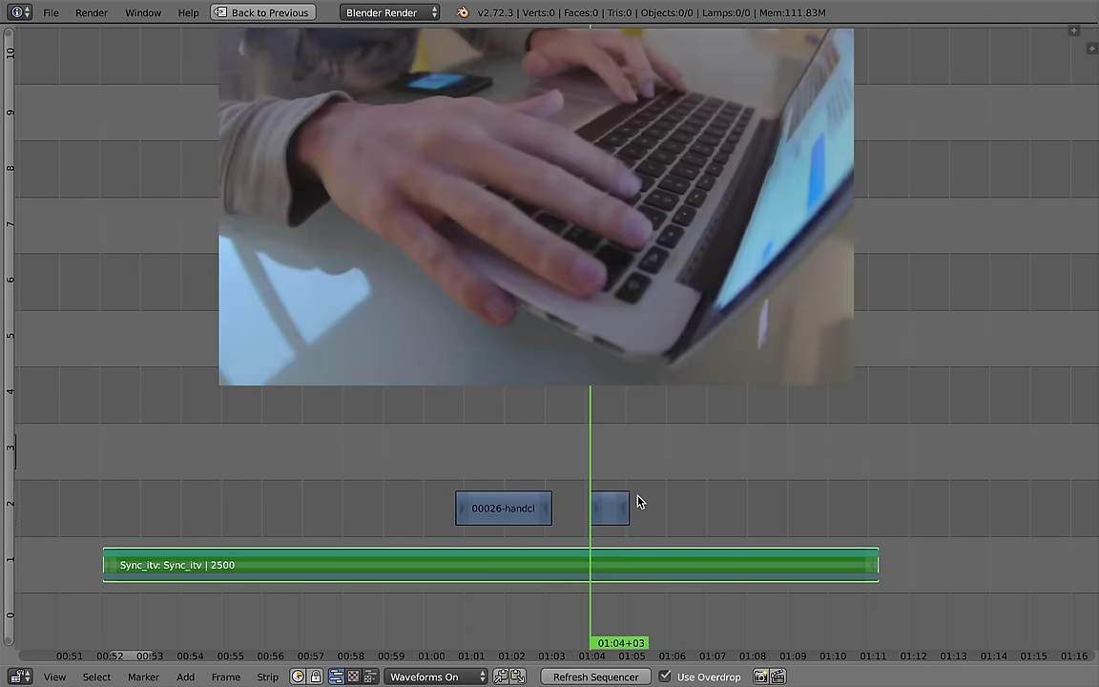
{"action": "key", "text": "Page_Down"}
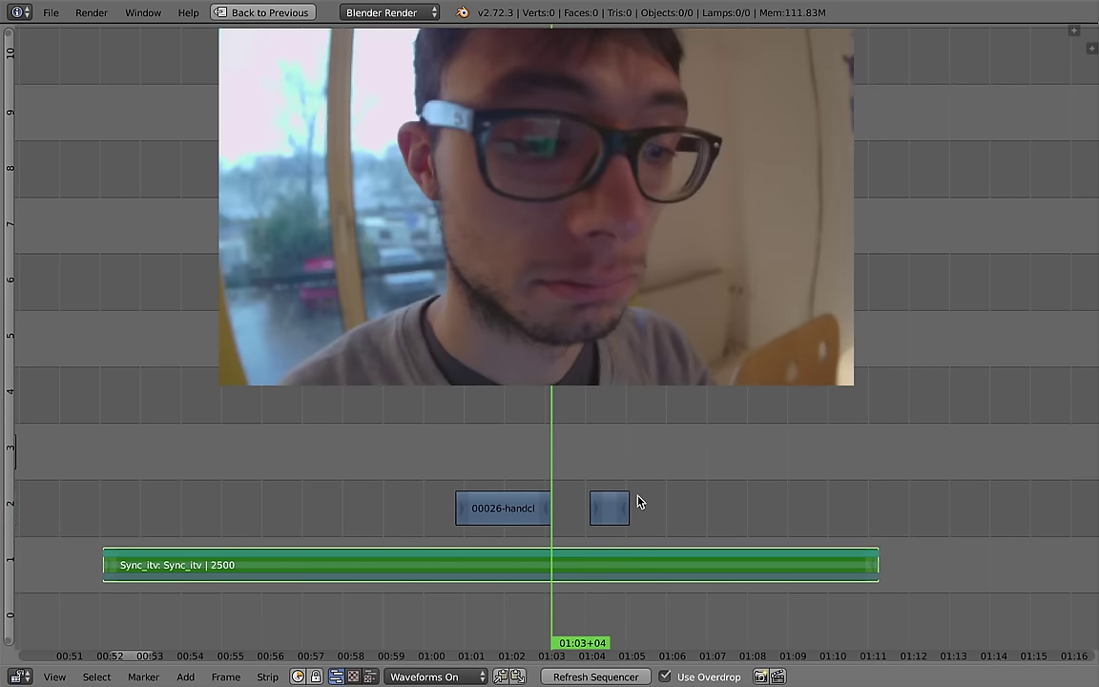
{"action": "key", "text": "Page_Up"}
{"action": "key", "text": "Page_Down"}
{"action": "key", "text": "Page_Down"}
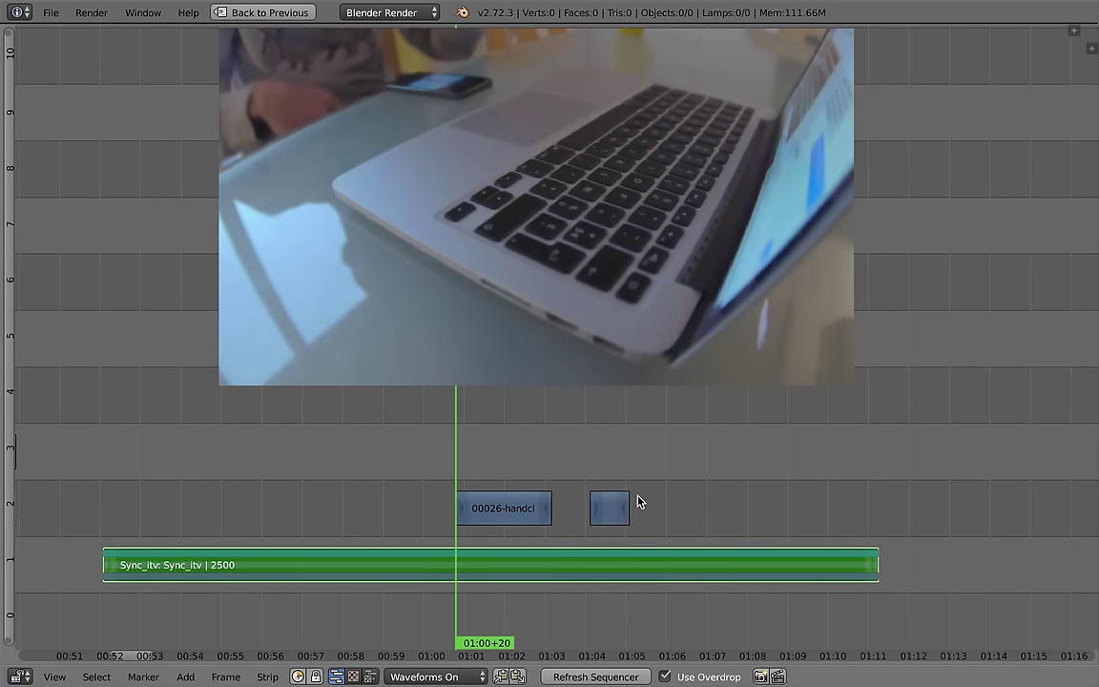
{"action": "key", "text": "Page_Up"}
{"action": "key", "text": "Page_Up"}
{"action": "key", "text": "Page_Up"}
Step: Cut the Sync_itv strip at the playhead with K and scrub back across the handcloseup clip
{"action": "key", "text": "k"}
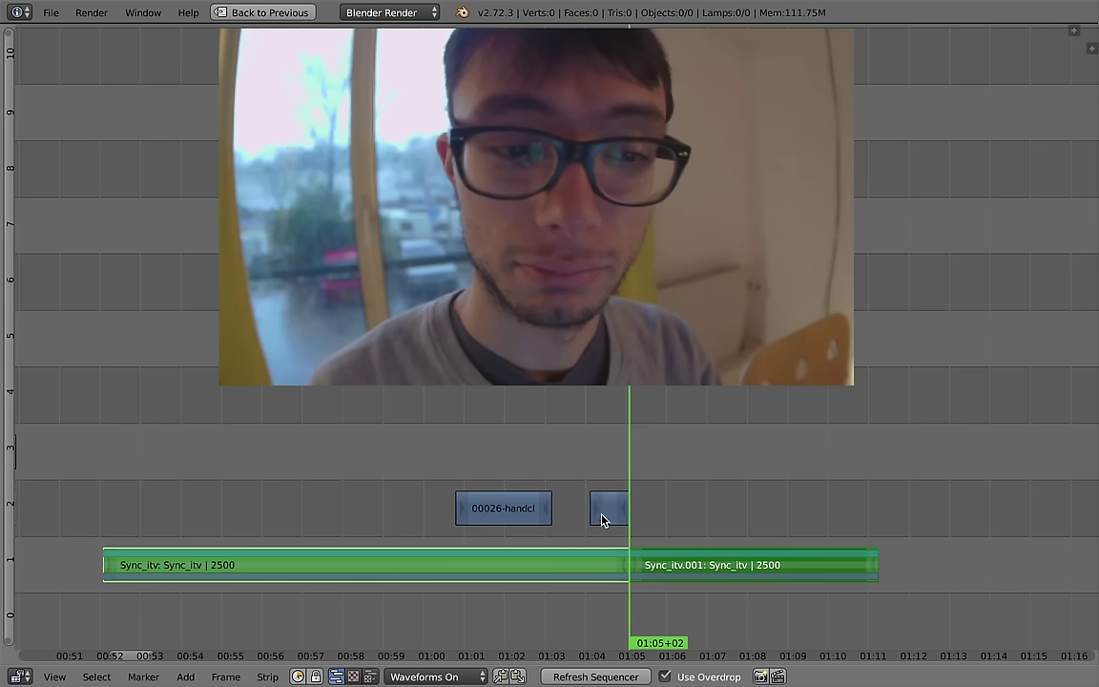
{"action": "key", "text": "Left"}
{"action": "key", "text": "Left"}
{"action": "key", "text": "Left"}
{"action": "key", "text": "Left"}
{"action": "key", "text": "Left"}
{"action": "key", "text": "Left"}
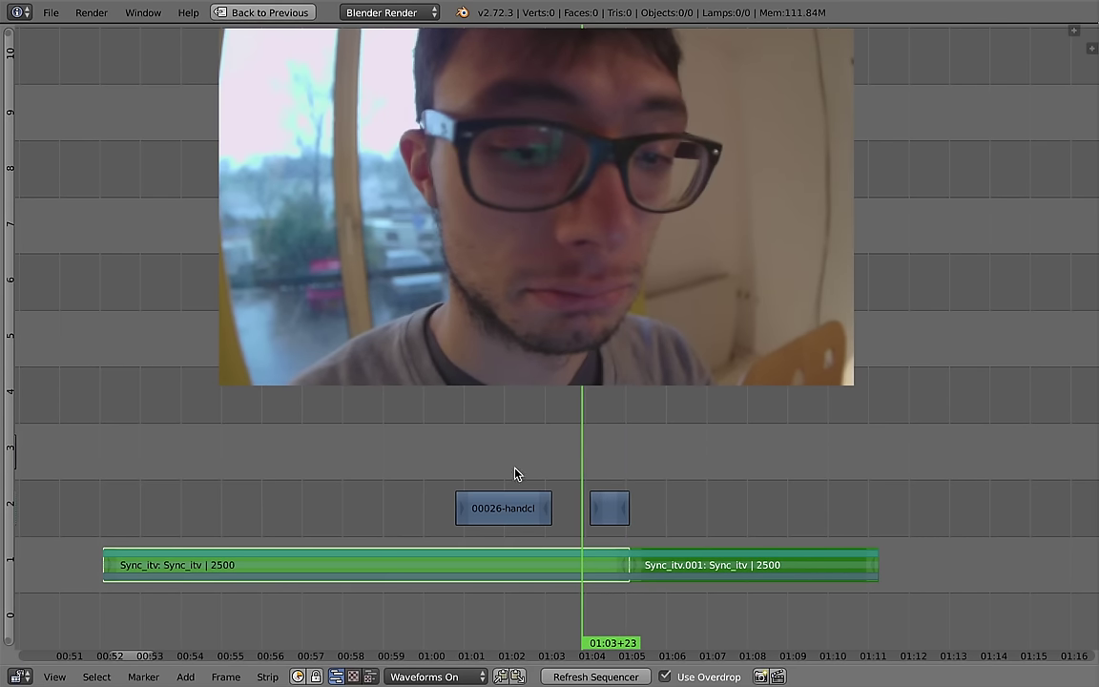
{"action": "left_click_drag", "start_coordinate": [515, 473], "coordinate": [595, 496]}
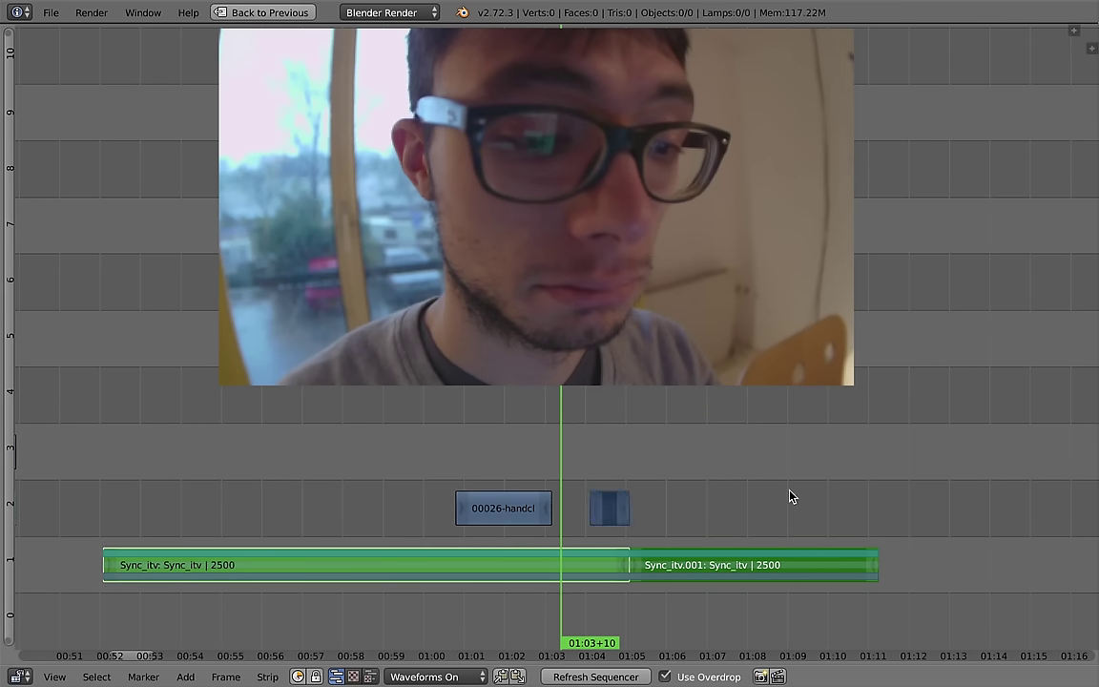
Step: Frame all strips, then move both coffee strips and Sync_itv.002 370 frames earlier
{"action": "scroll", "coordinate": [789, 496], "scroll_direction": "down", "scroll_amount": 4}
{"action": "scroll", "coordinate": [768, 494], "scroll_direction": "down", "scroll_amount": 4}
{"action": "left_click_drag", "start_coordinate": [760, 503], "coordinate": [360, 496]}
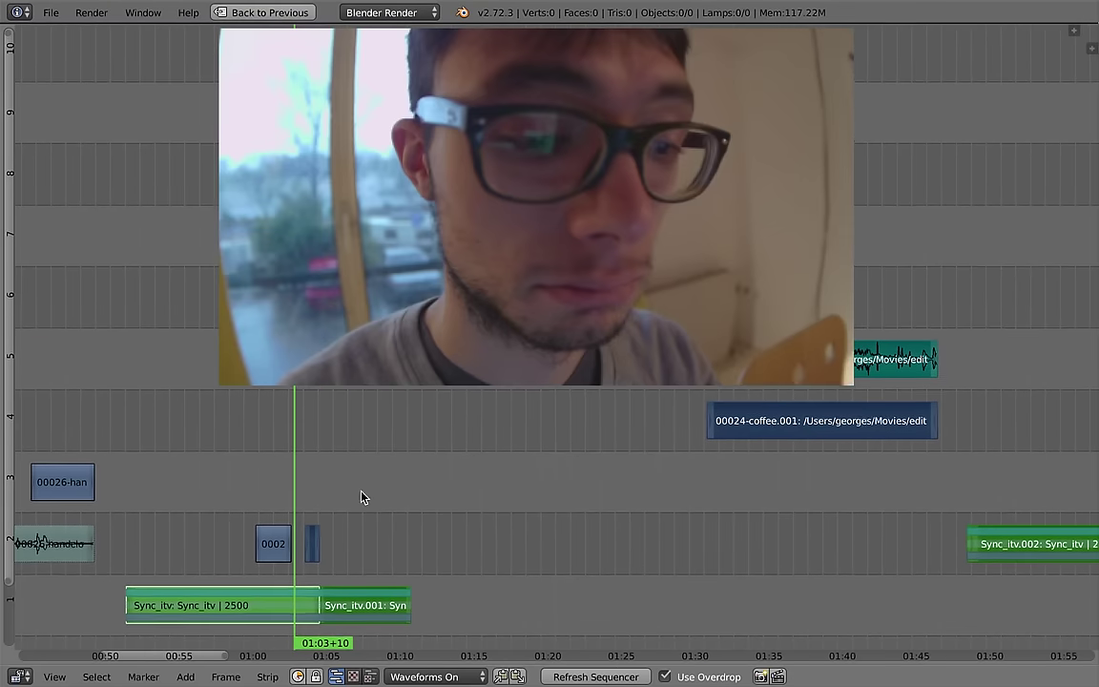
{"action": "key", "text": "Home"}
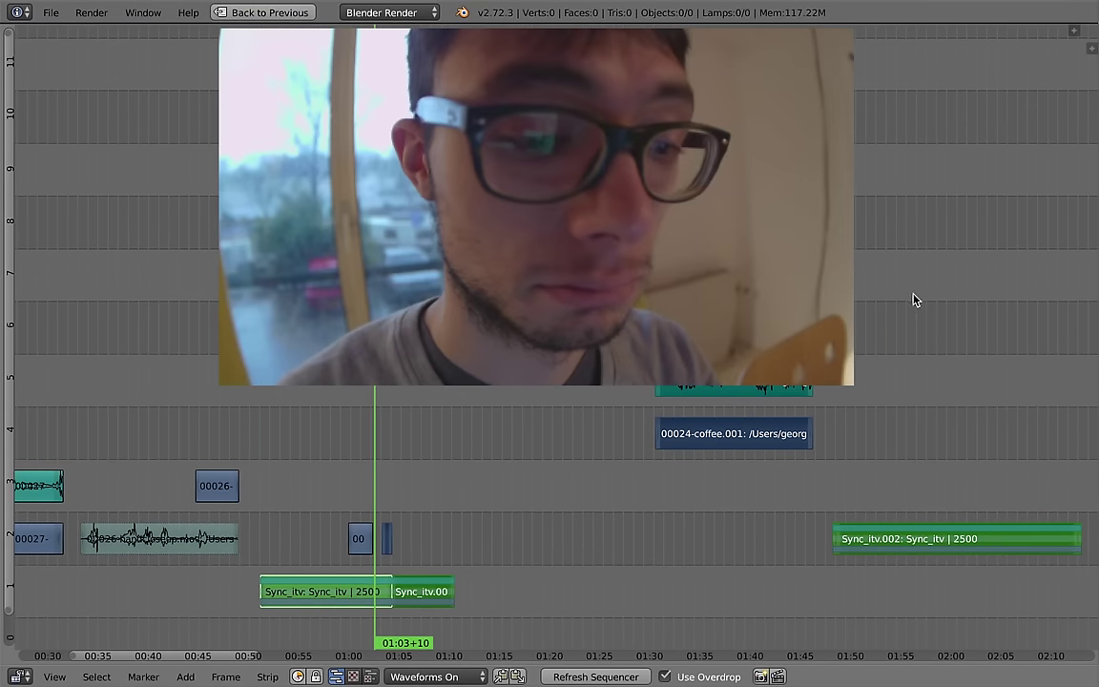
{"action": "key", "text": "b"}
{"action": "left_click_drag", "start_coordinate": [906, 207], "coordinate": [816, 443]}
{"action": "key", "text": "g"}
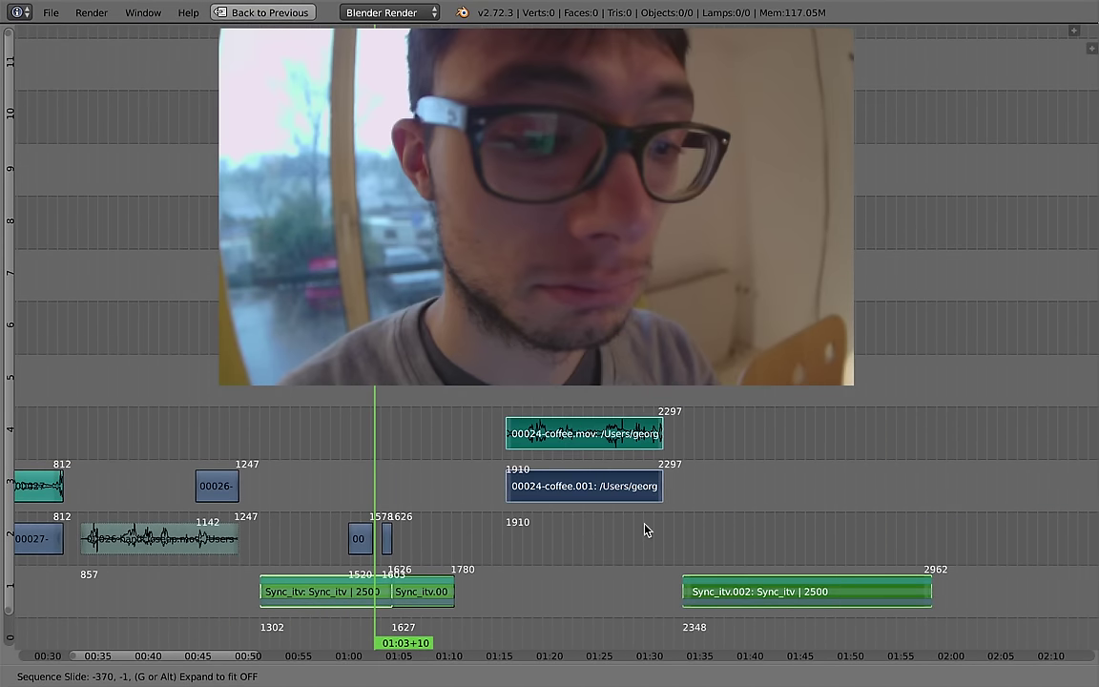
{"action": "left_click", "coordinate": [631, 530]}
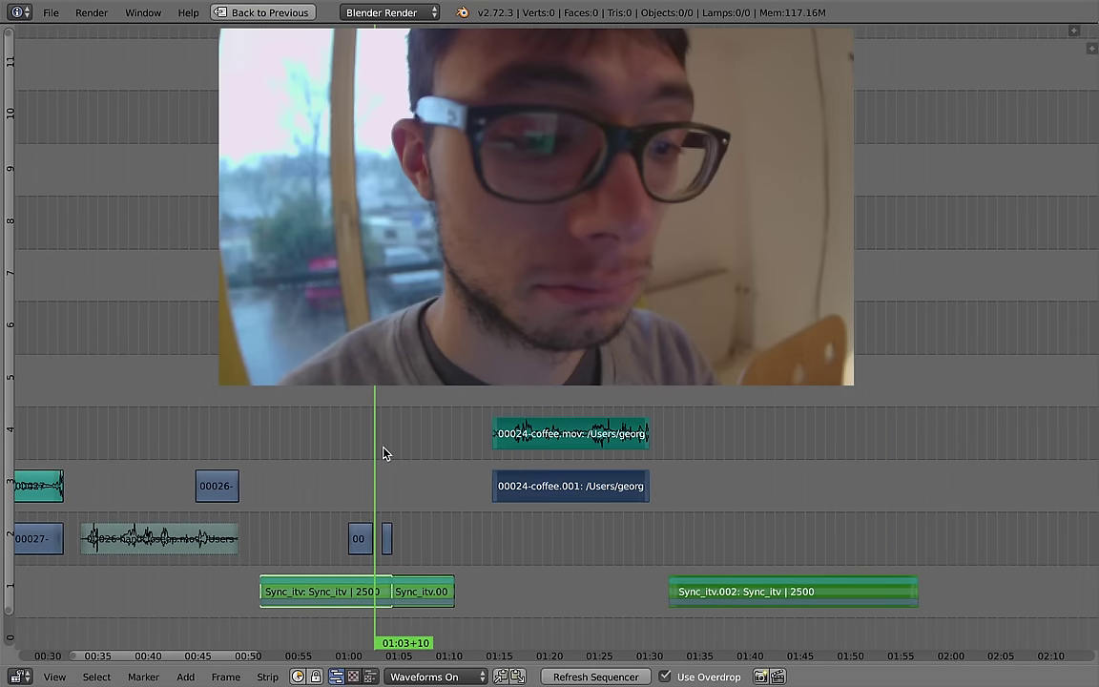
Step: Press H, start and cancel another move of the coffee strips, and rescale the timeline view
{"action": "key", "text": "h"}
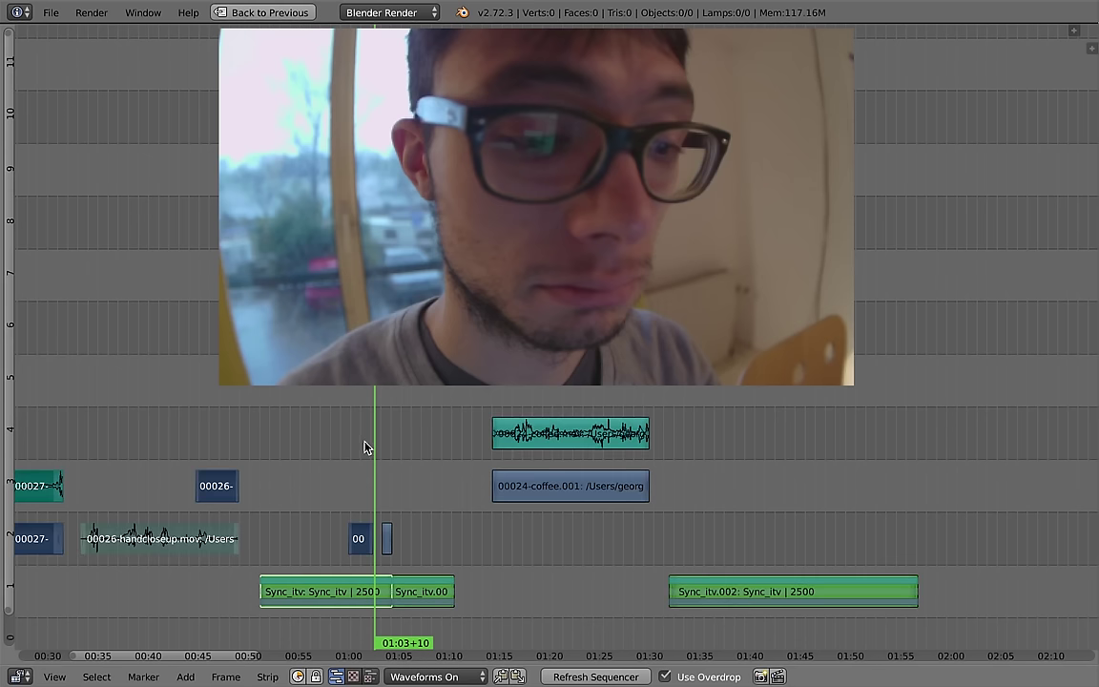
{"action": "scroll", "coordinate": [336, 481], "scroll_direction": "left", "scroll_amount": 5}
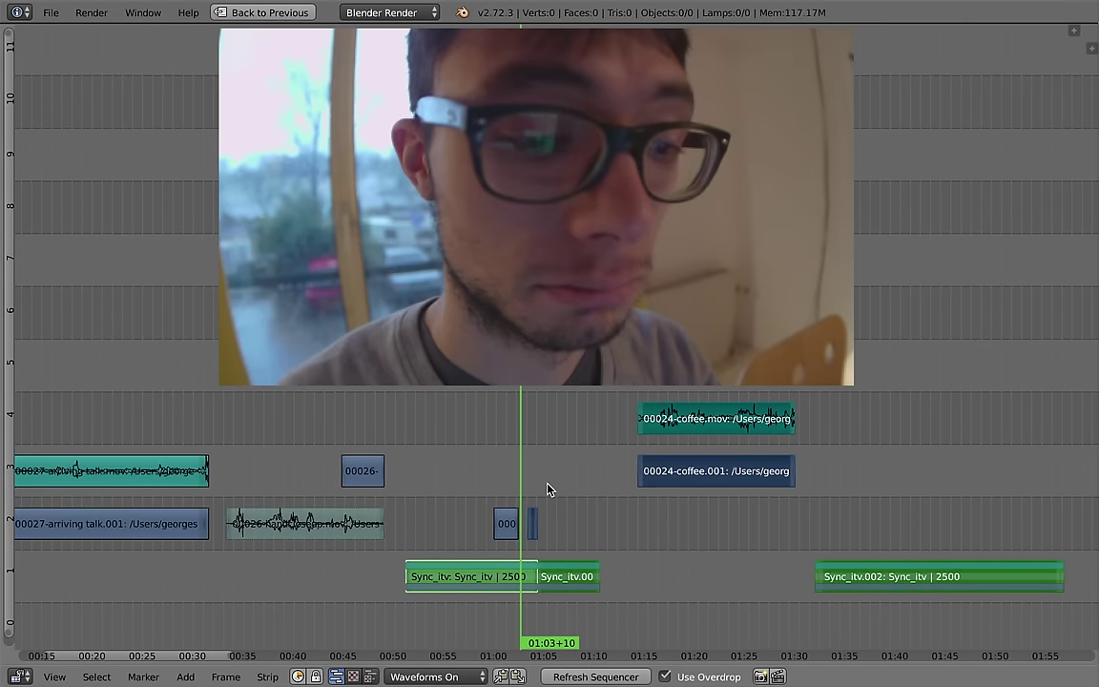
{"action": "key", "text": "g"}
{"action": "key", "text": "Escape"}
{"action": "left_click_drag", "start_coordinate": [576, 535], "coordinate": [567, 392]}
{"action": "scroll", "coordinate": [550, 510], "scroll_direction": "up", "scroll_amount": 2}
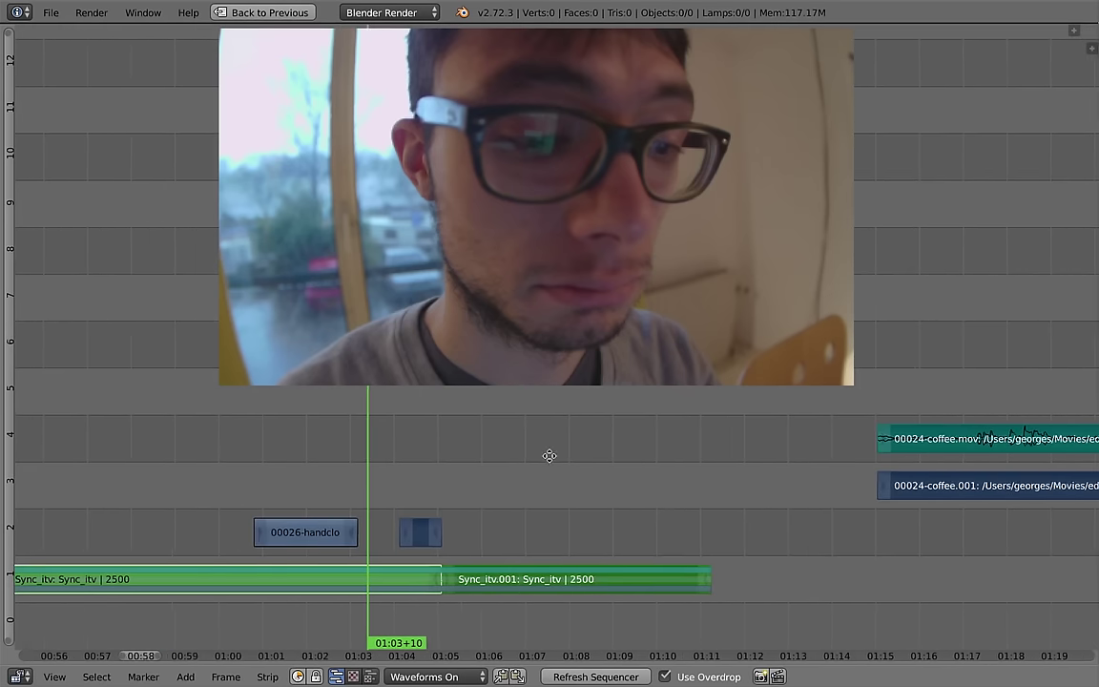
{"action": "scroll", "coordinate": [535, 524], "scroll_direction": "up", "scroll_amount": 2}
{"action": "scroll", "coordinate": [556, 518], "scroll_direction": "down", "scroll_amount": 4}
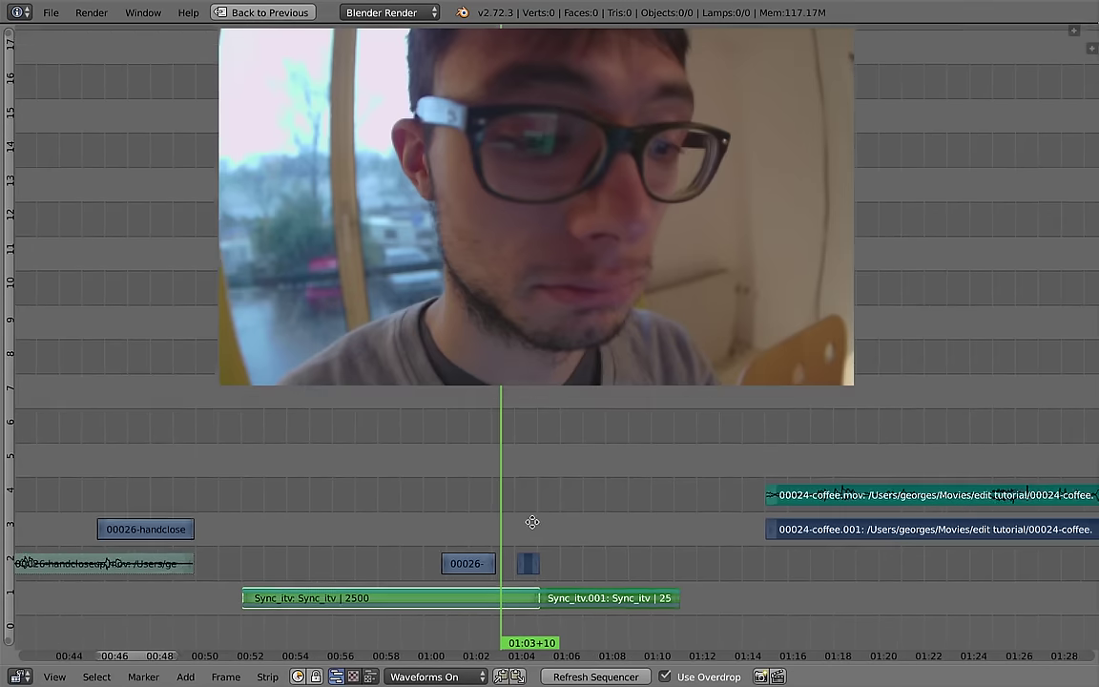
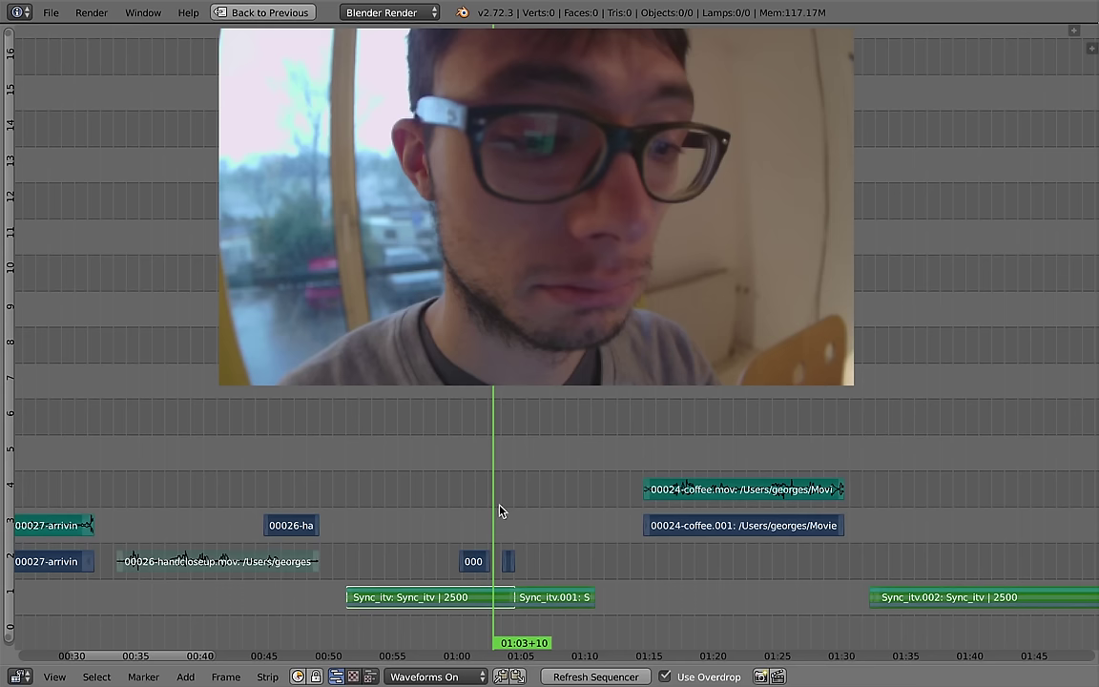
Step: Slide the short clip, Sync_itv.001 and coffee strips later along the timeline in two moves
{"action": "key", "text": "g"}
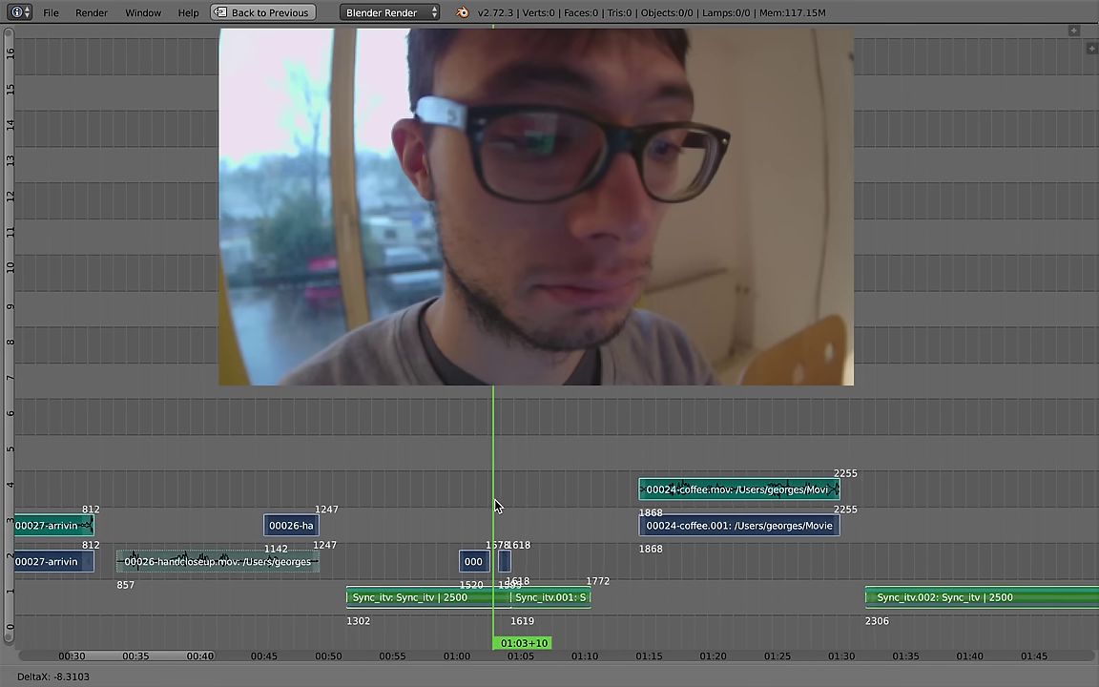
{"action": "left_click", "coordinate": [502, 500]}
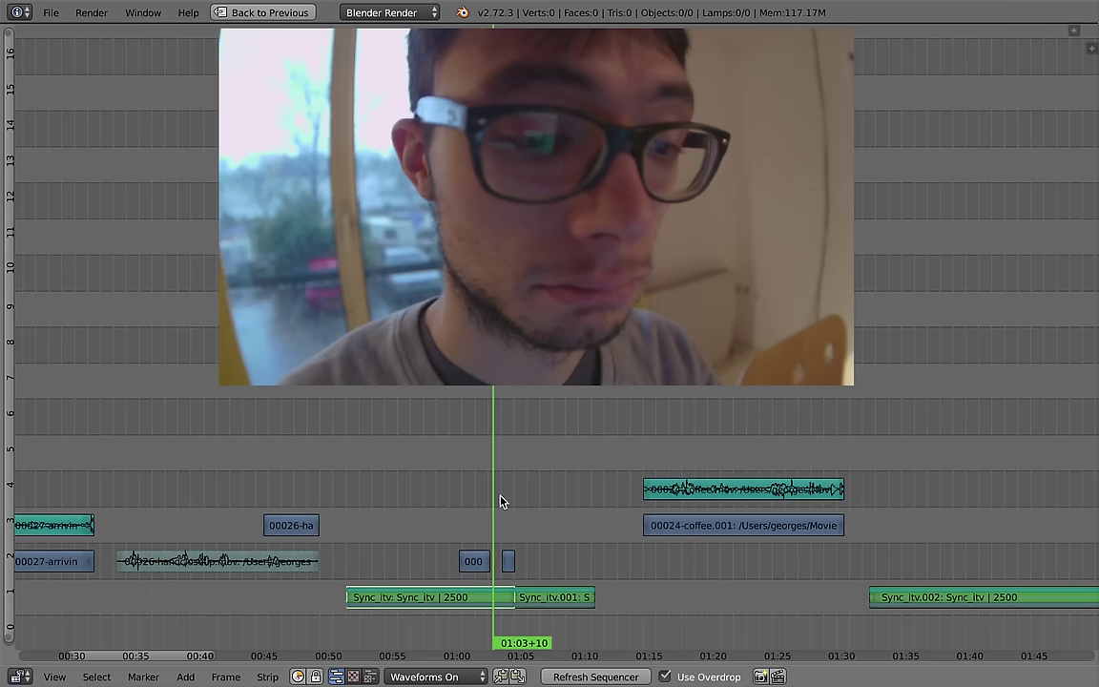
{"action": "key", "text": "g"}
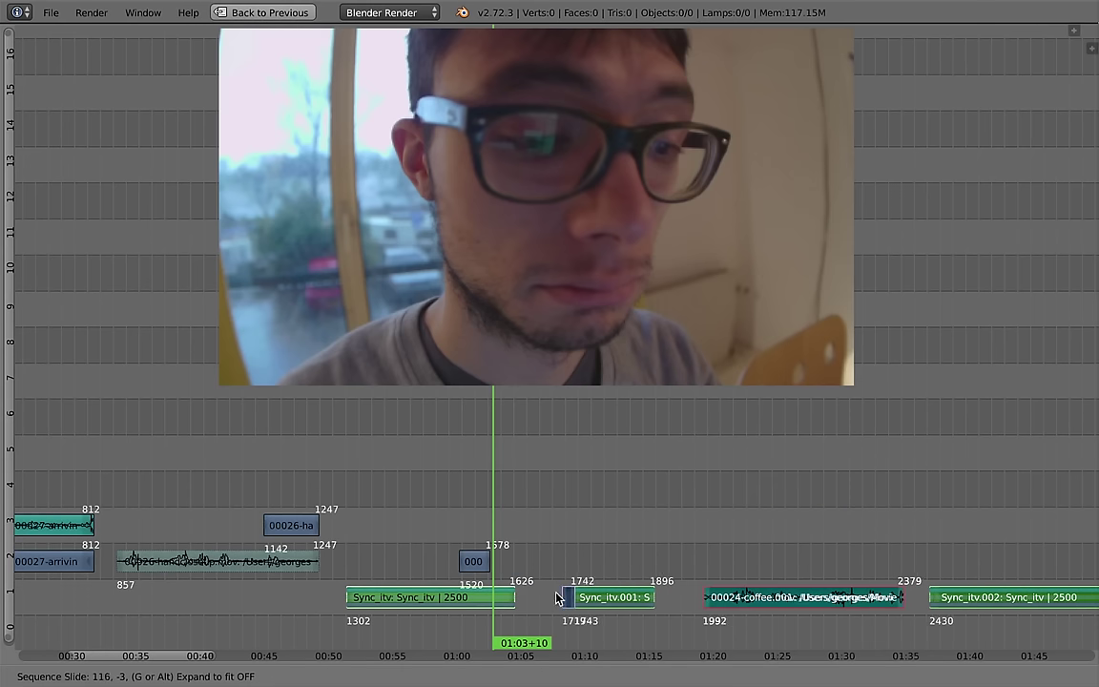
{"action": "left_click", "coordinate": [520, 531]}
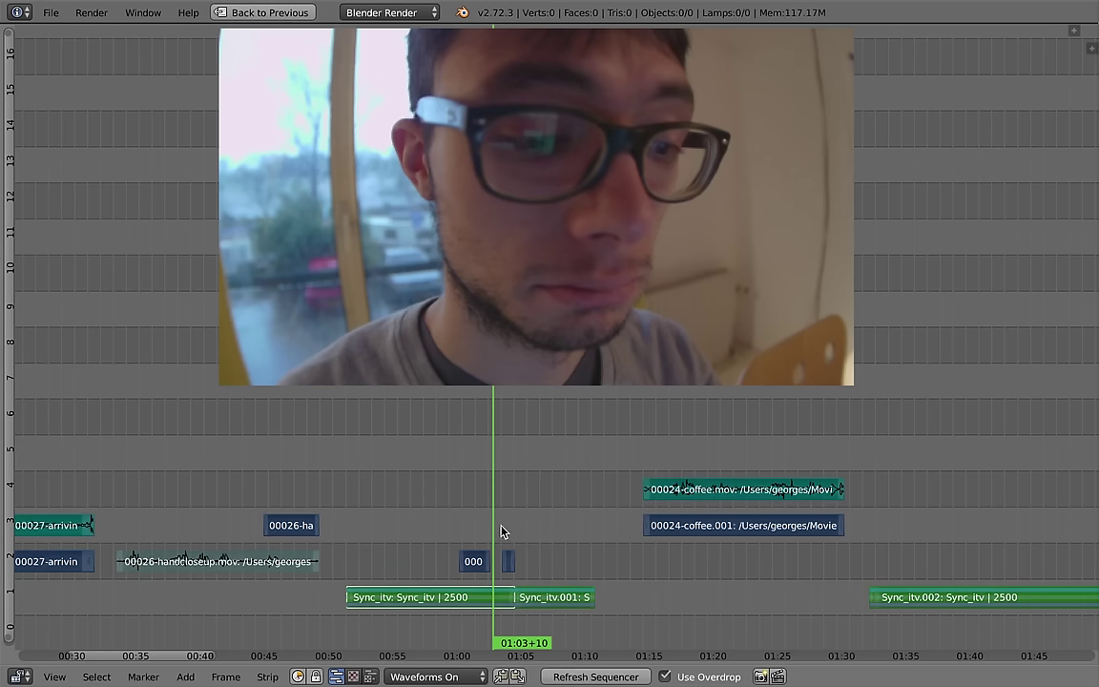
{"action": "key", "text": "g"}
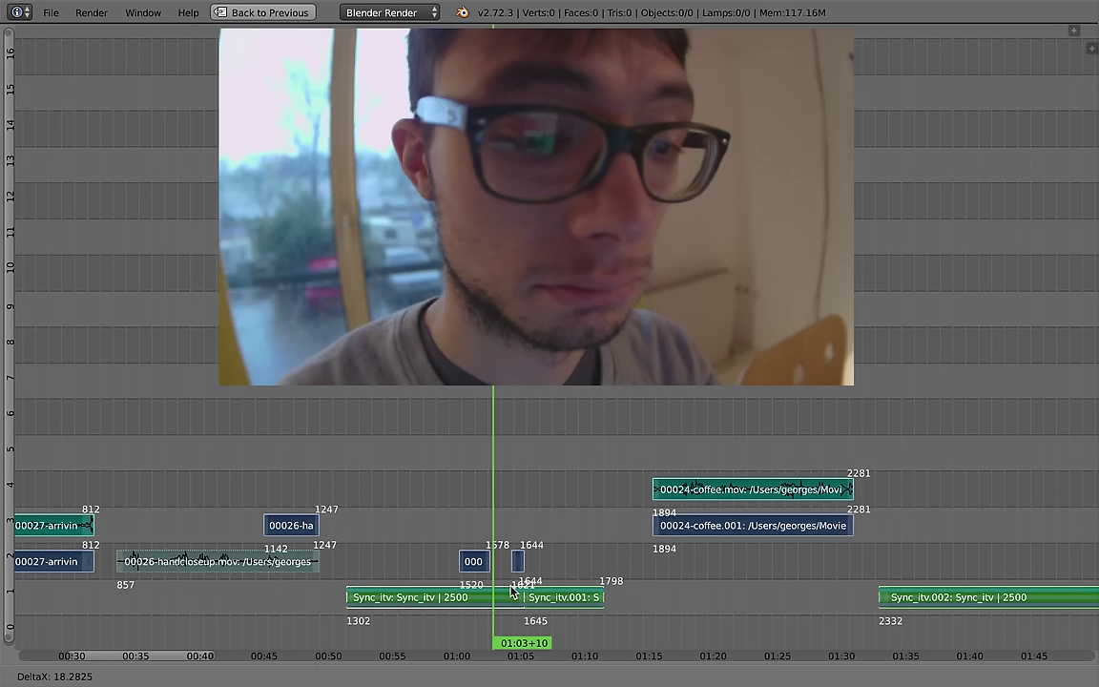
{"action": "key", "text": "Escape"}
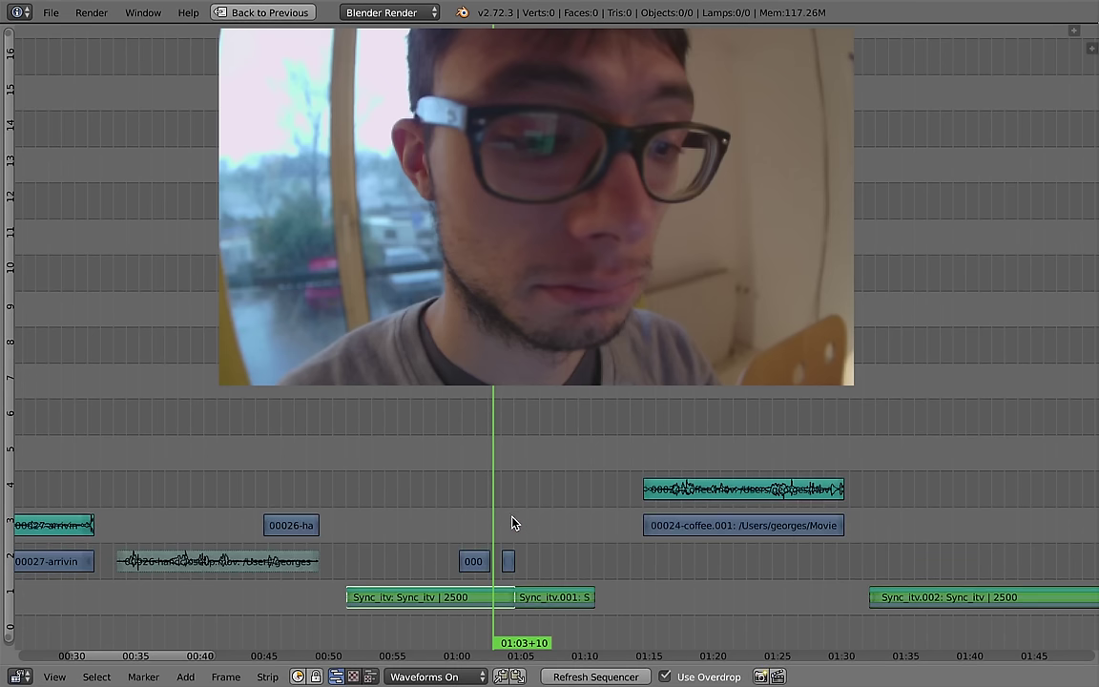
Step: Nudge the selected strips further until the short clip sits right after Sync_itv
{"action": "scroll", "coordinate": [520, 526], "scroll_direction": "up", "scroll_amount": 2}
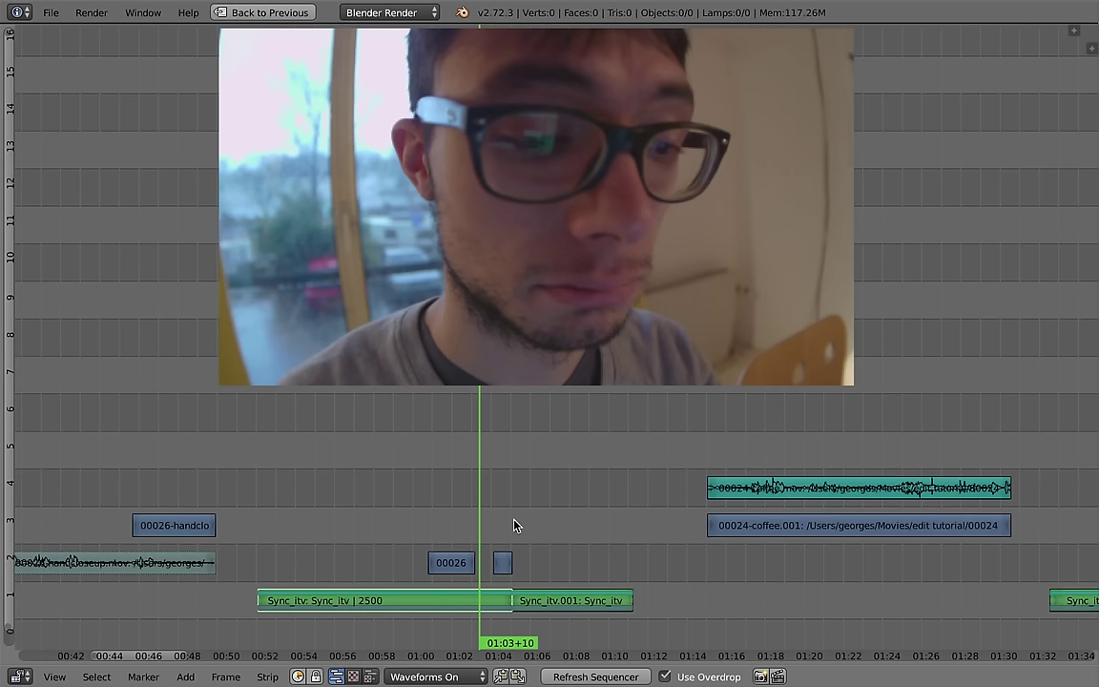
{"action": "key", "text": "g"}
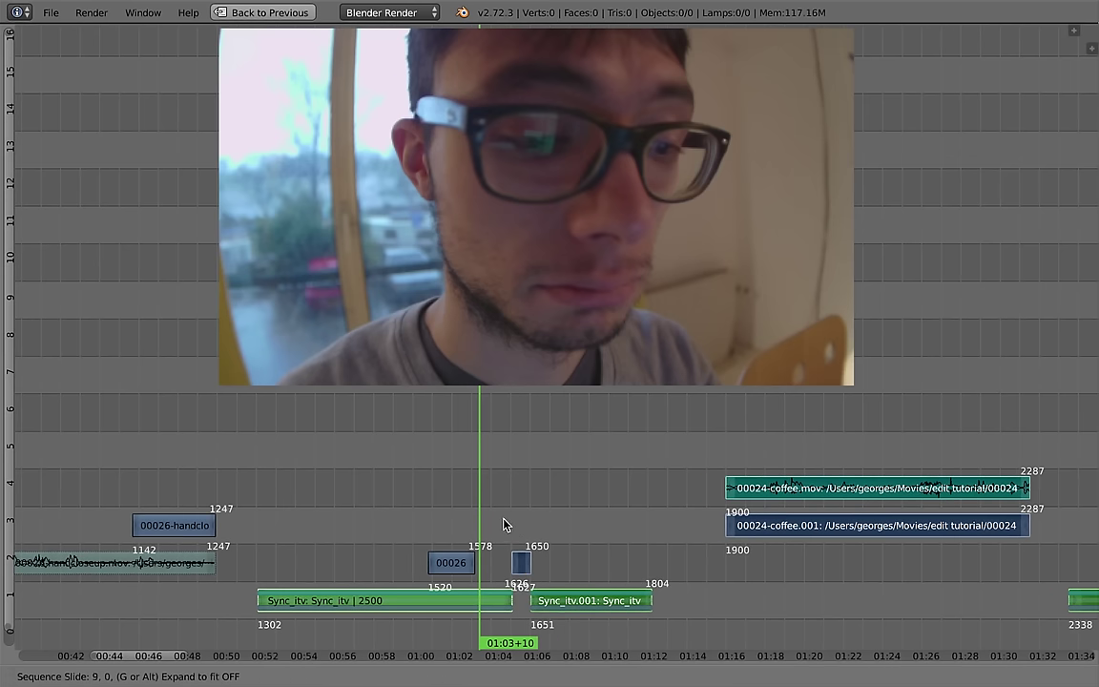
{"action": "left_click", "coordinate": [500, 525]}
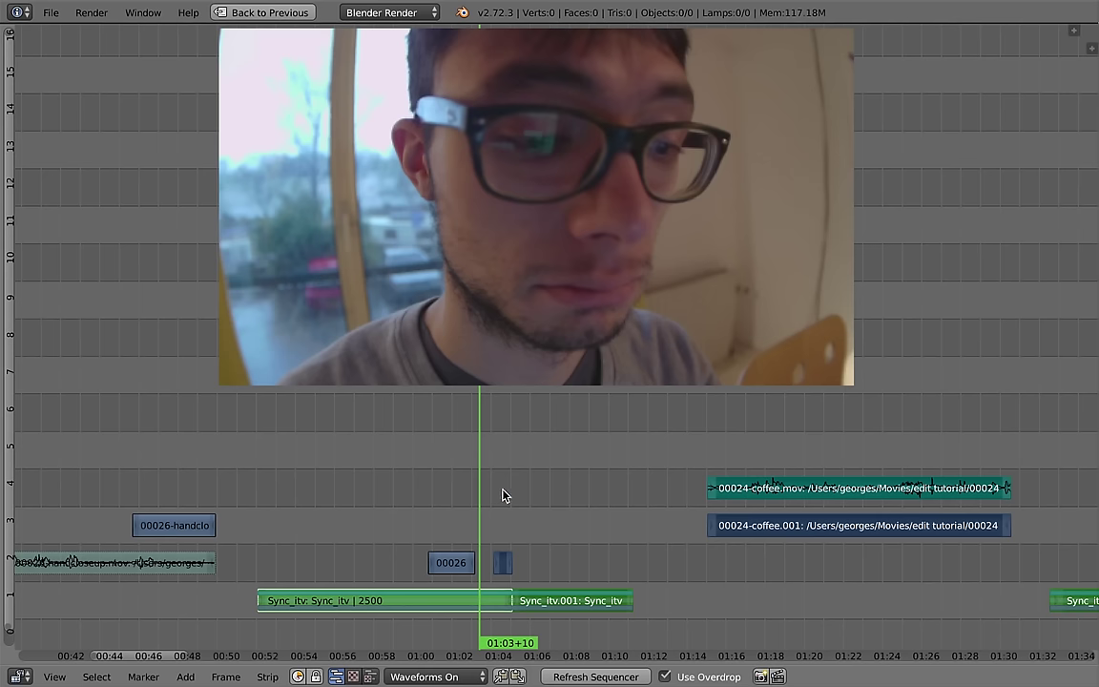
{"action": "key", "text": "g"}
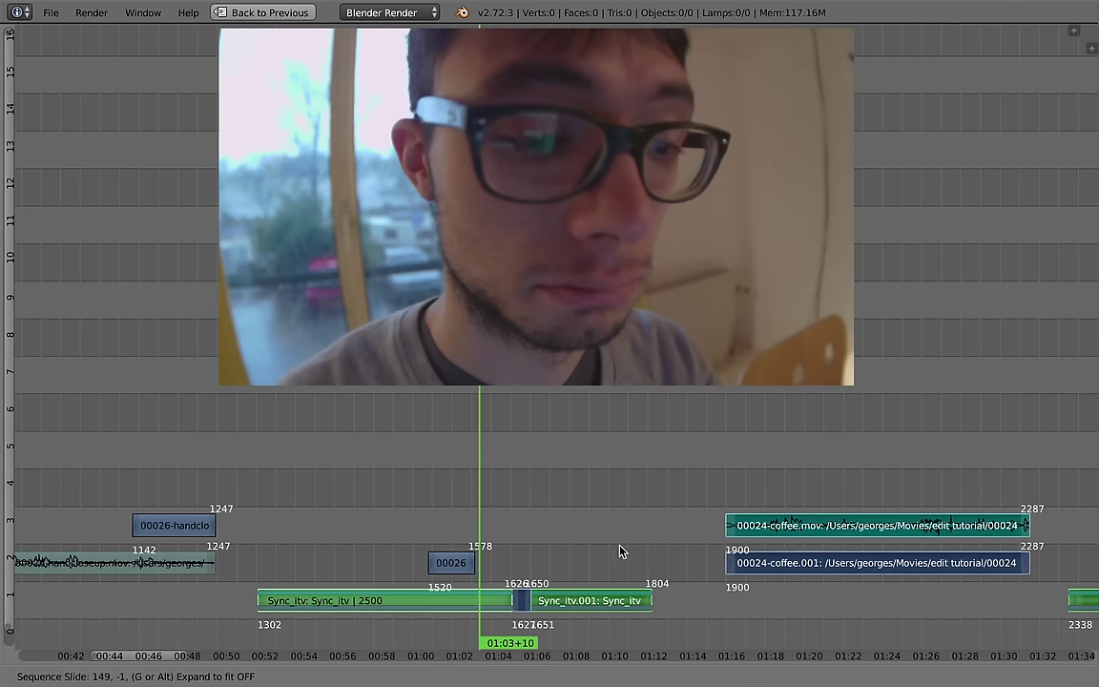
{"action": "left_click", "coordinate": [512, 567]}
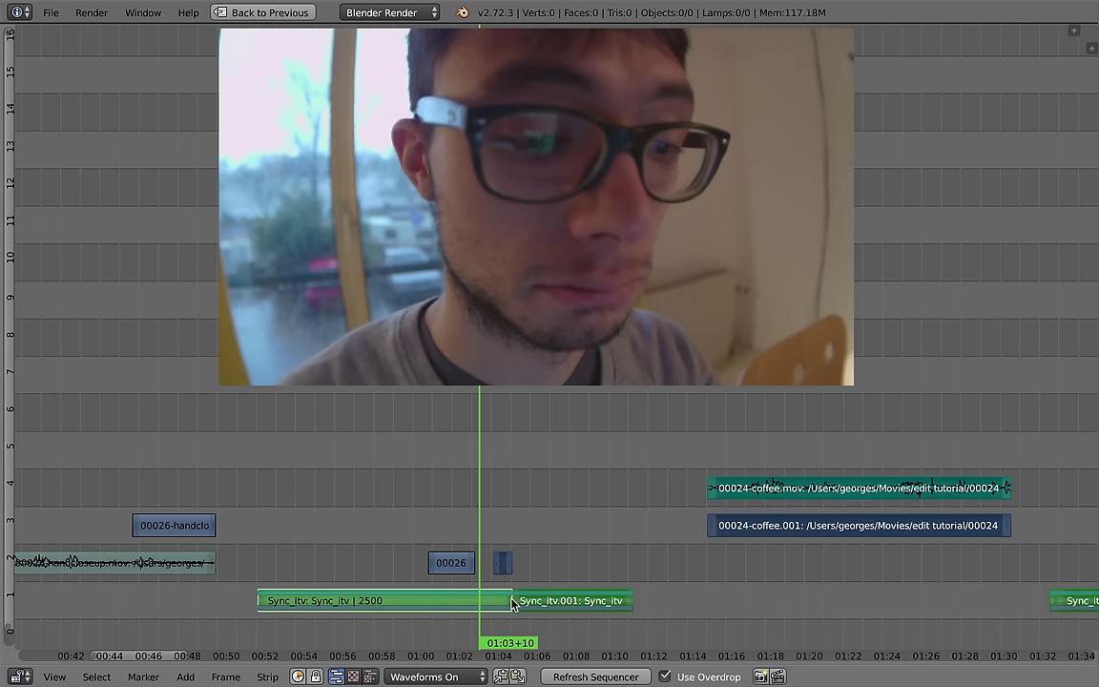
{"action": "key", "text": "g"}
{"action": "left_click", "coordinate": [520, 579]}
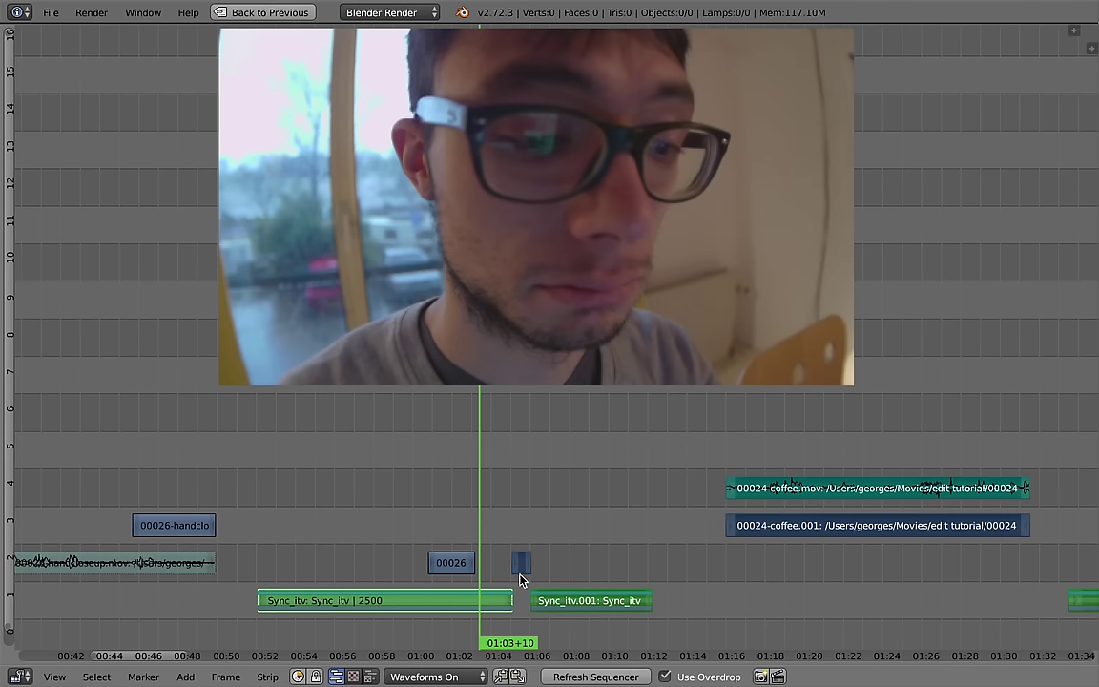
Step: Zoom into the timeline and play back the edit just before the cut point
{"action": "scroll", "coordinate": [521, 580], "scroll_direction": "up", "scroll_amount": 3}
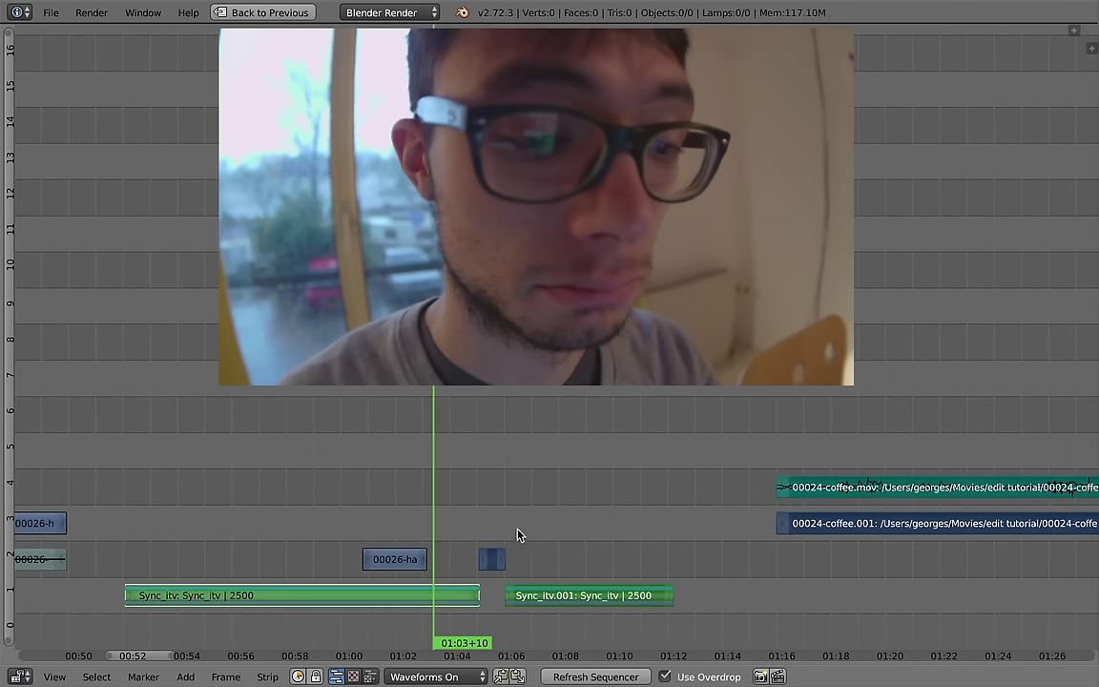
{"action": "scroll", "coordinate": [517, 523], "scroll_direction": "up", "scroll_amount": 2}
{"action": "scroll", "coordinate": [521, 513], "scroll_direction": "up", "scroll_amount": 2}
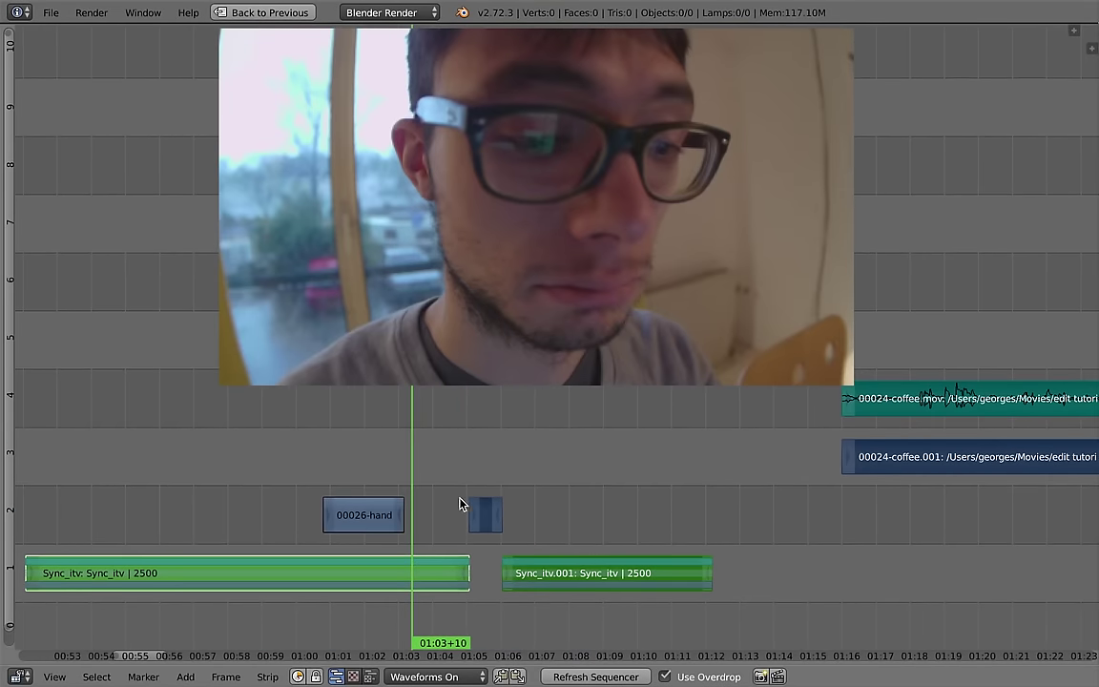
{"action": "left_click", "coordinate": [377, 496]}
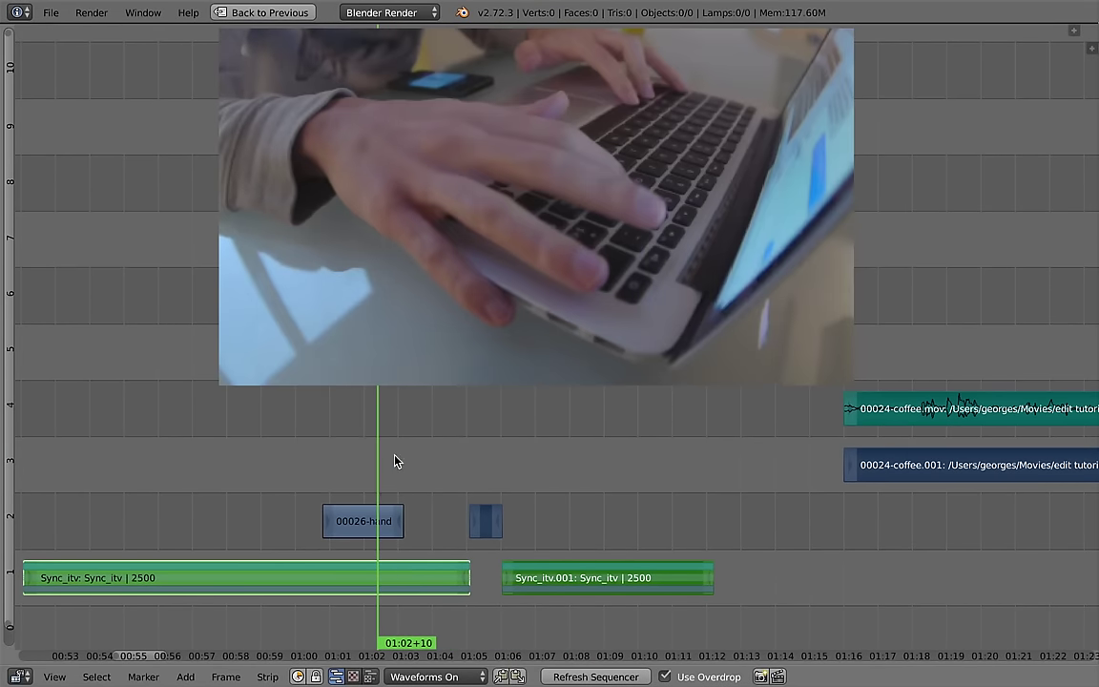
{"action": "key", "text": "alt+a"}
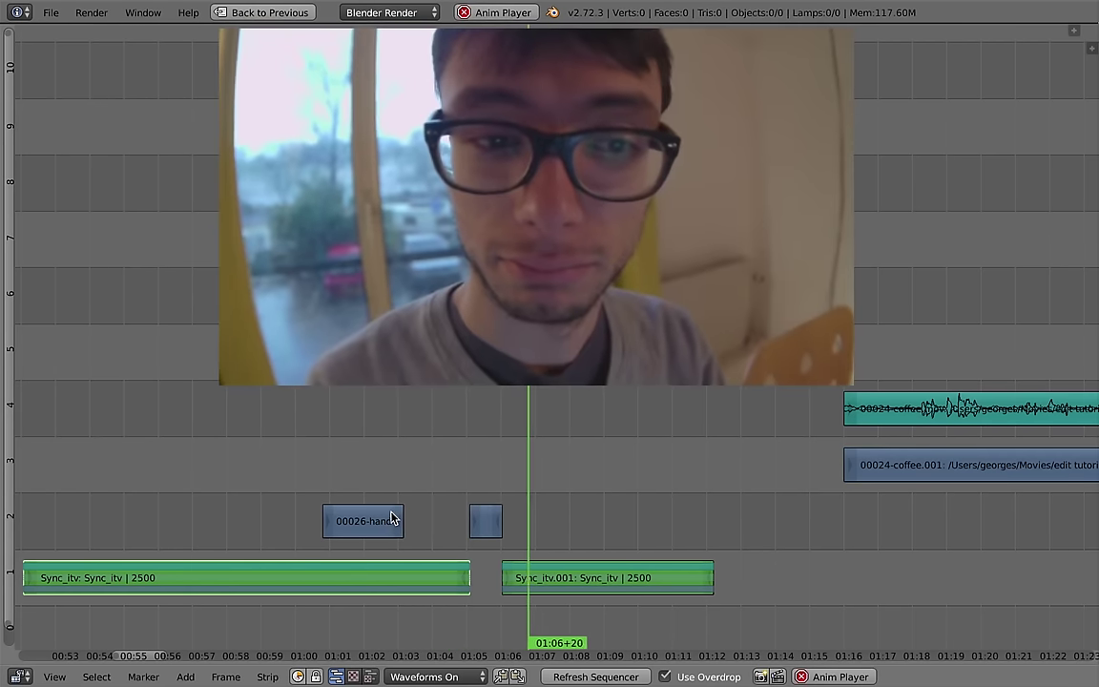
{"action": "left_click", "coordinate": [426, 446]}
{"action": "key", "text": "alt+a"}
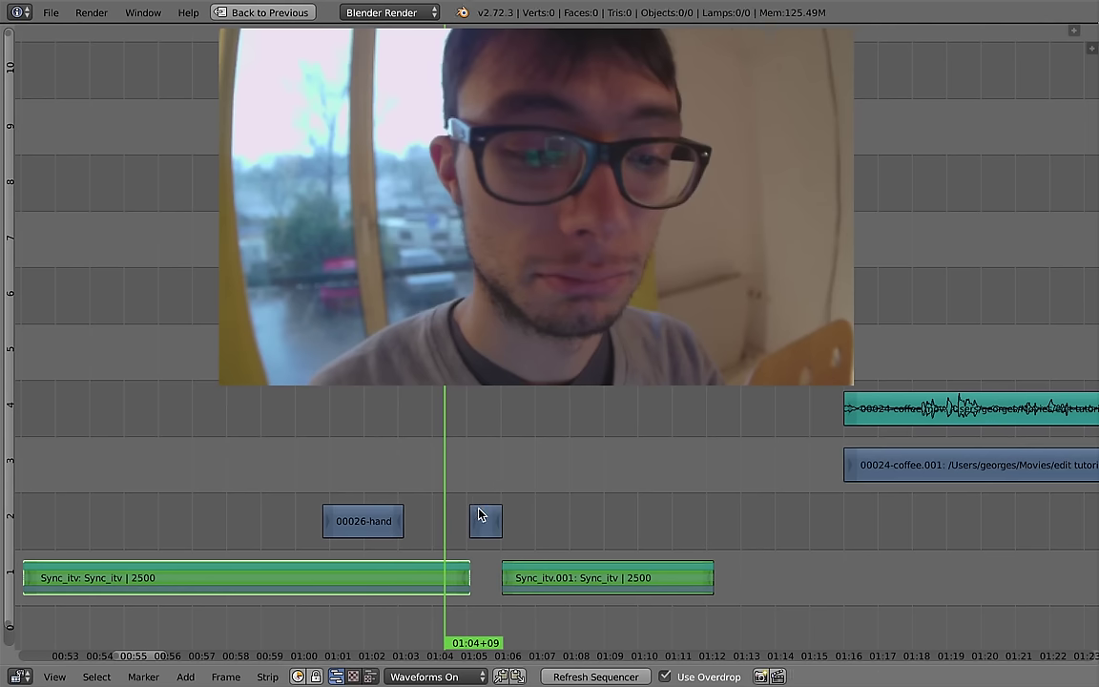
Step: Slide the selected strips 6 frames earlier
{"action": "key", "text": "g"}
{"action": "key", "text": "Escape"}
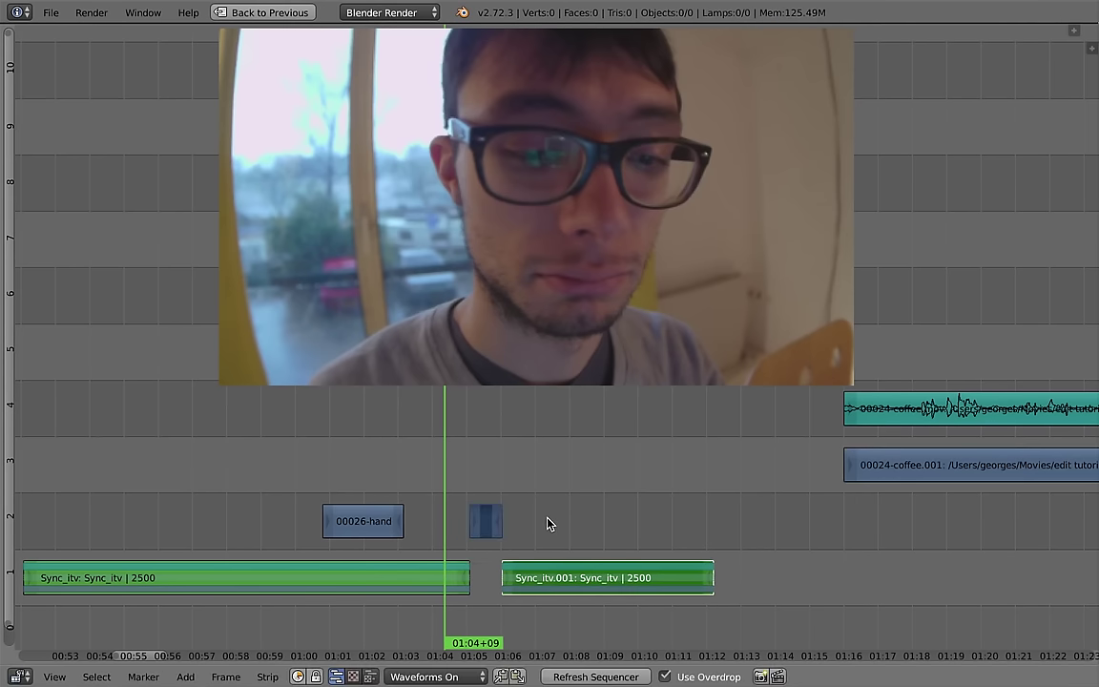
{"action": "key", "text": "g"}
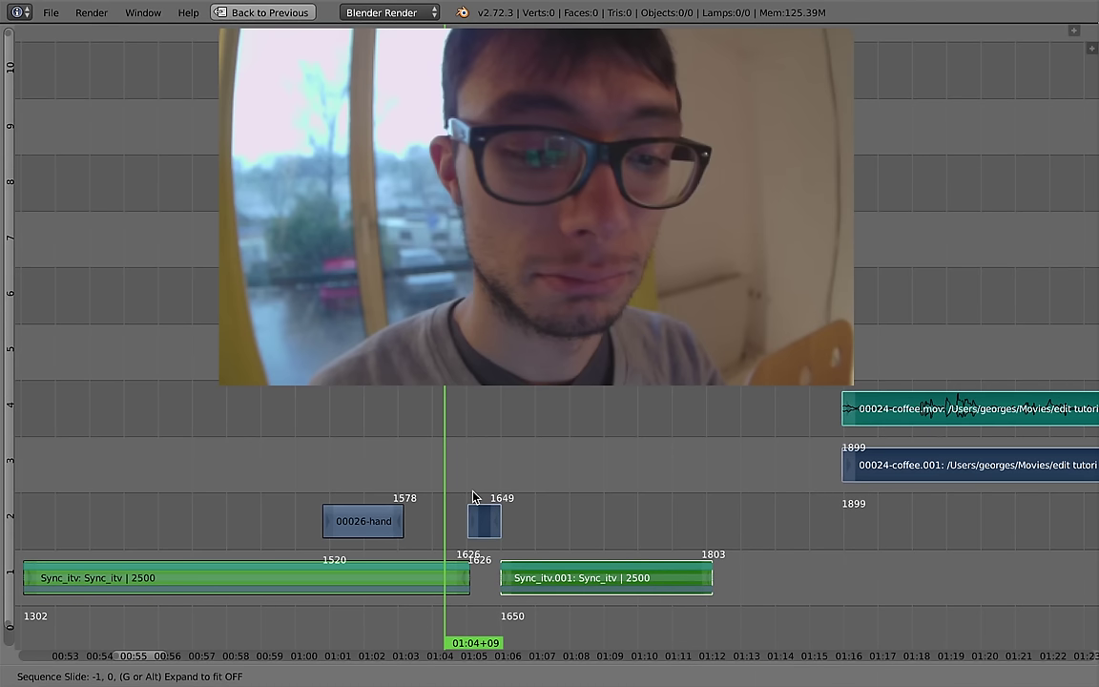
{"action": "key", "text": "Escape"}
{"action": "key", "text": "g"}
{"action": "left_click", "coordinate": [473, 487]}
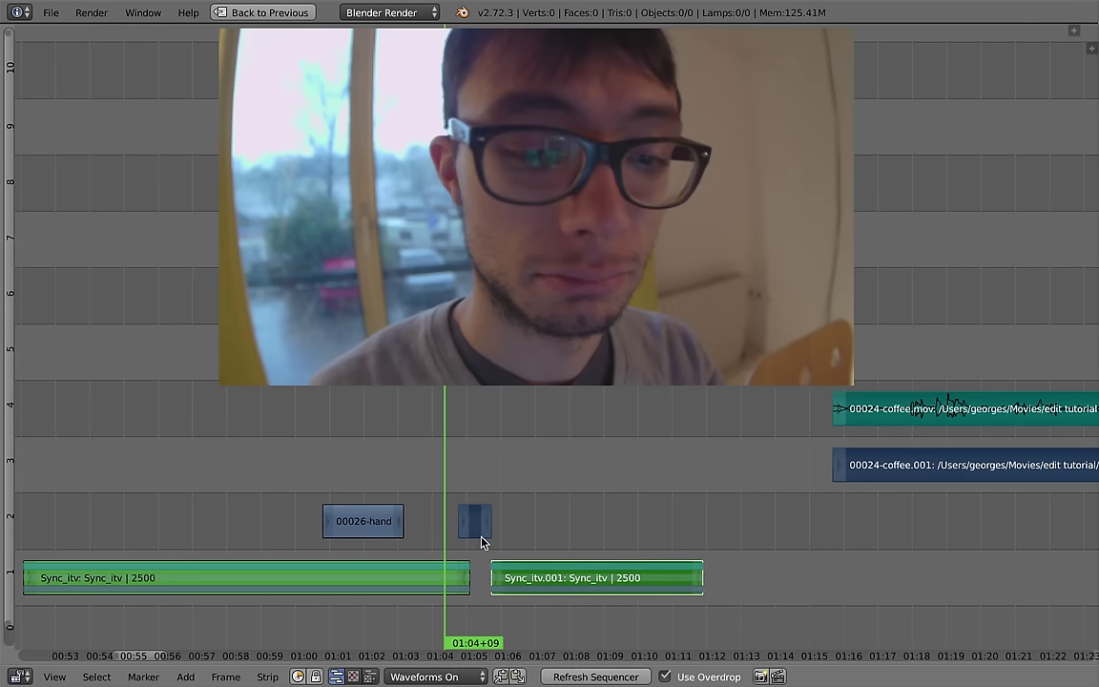
Step: Extend Sync_itv.001's start earlier to frame 1634 and play back the trimmed cut
{"action": "right_click", "coordinate": [464, 571]}
{"action": "right_click", "coordinate": [493, 584]}
{"action": "key", "text": "g"}
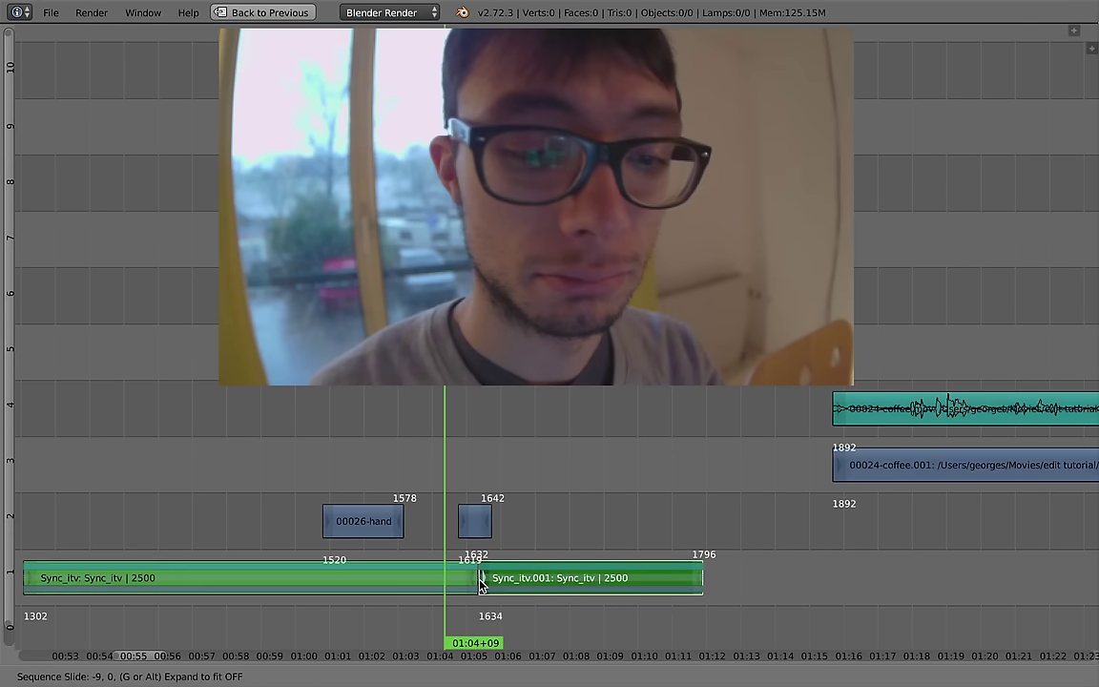
{"action": "left_click", "coordinate": [476, 582]}
{"action": "key", "text": "g"}
{"action": "left_click", "coordinate": [477, 582]}
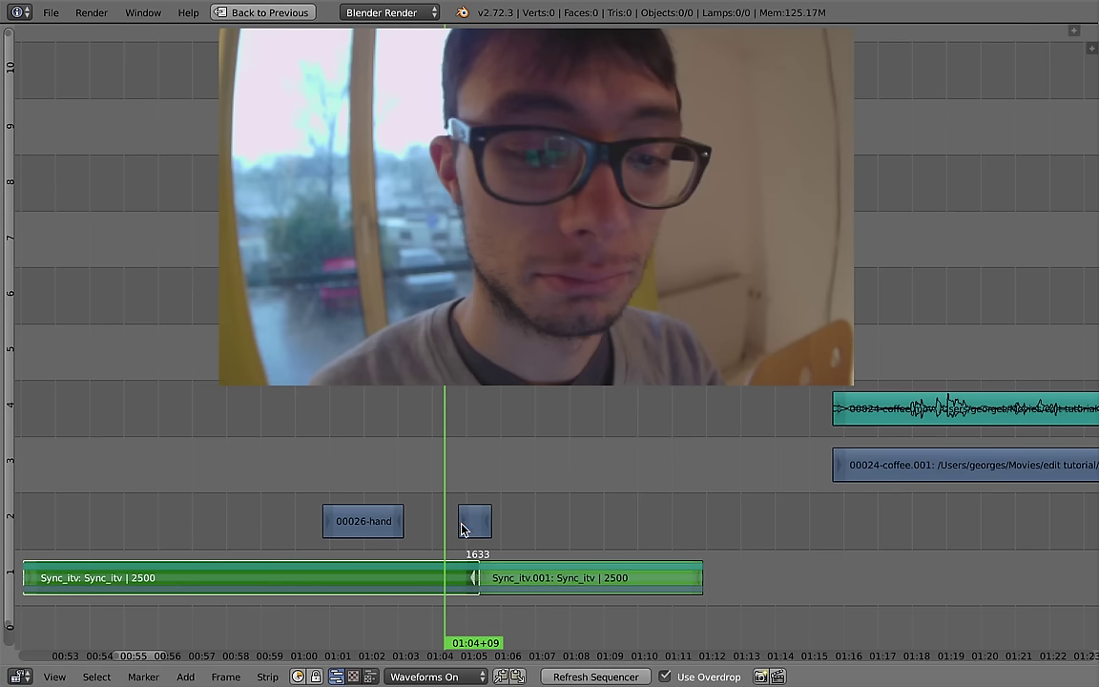
{"action": "key", "text": "alt+a"}
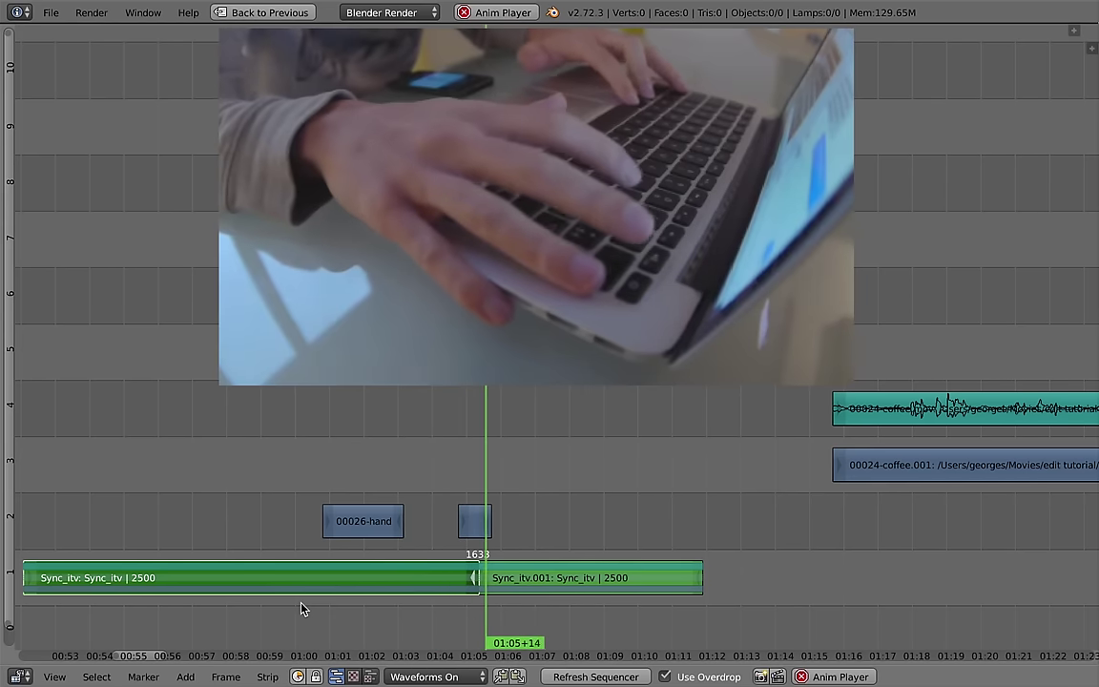
{"action": "key", "text": "alt+a"}
Step: Move the short channel-2 clip slightly earlier
{"action": "right_click", "coordinate": [475, 524]}
{"action": "key", "text": "g"}
{"action": "left_click", "coordinate": [475, 527]}
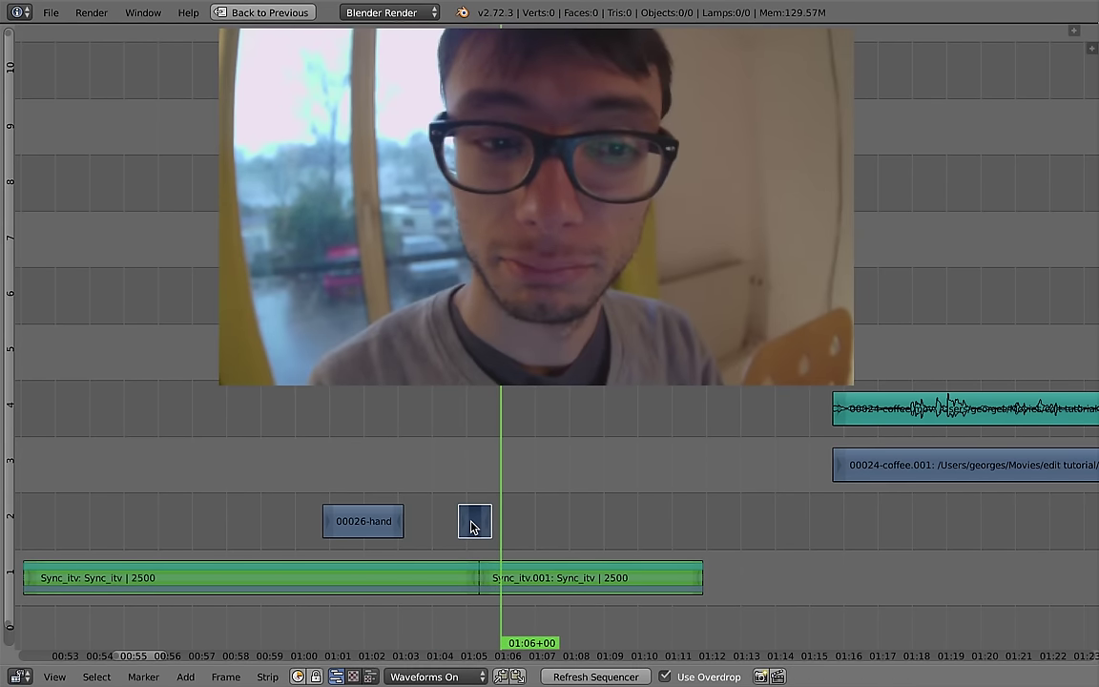
{"action": "key", "text": "g"}
{"action": "left_click", "coordinate": [438, 526]}
Step: Play back, then soft-cut Sync_itv.001 at 01:09+16 and zoom out
{"action": "key", "text": "alt+a"}
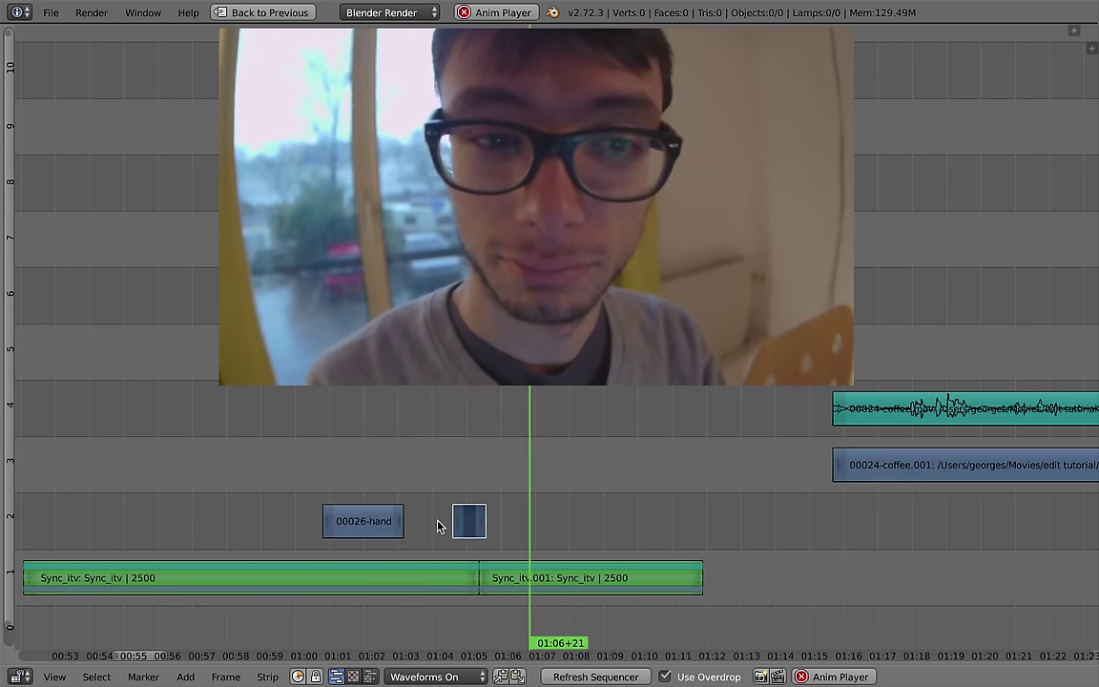
{"action": "key", "text": "alt+a"}
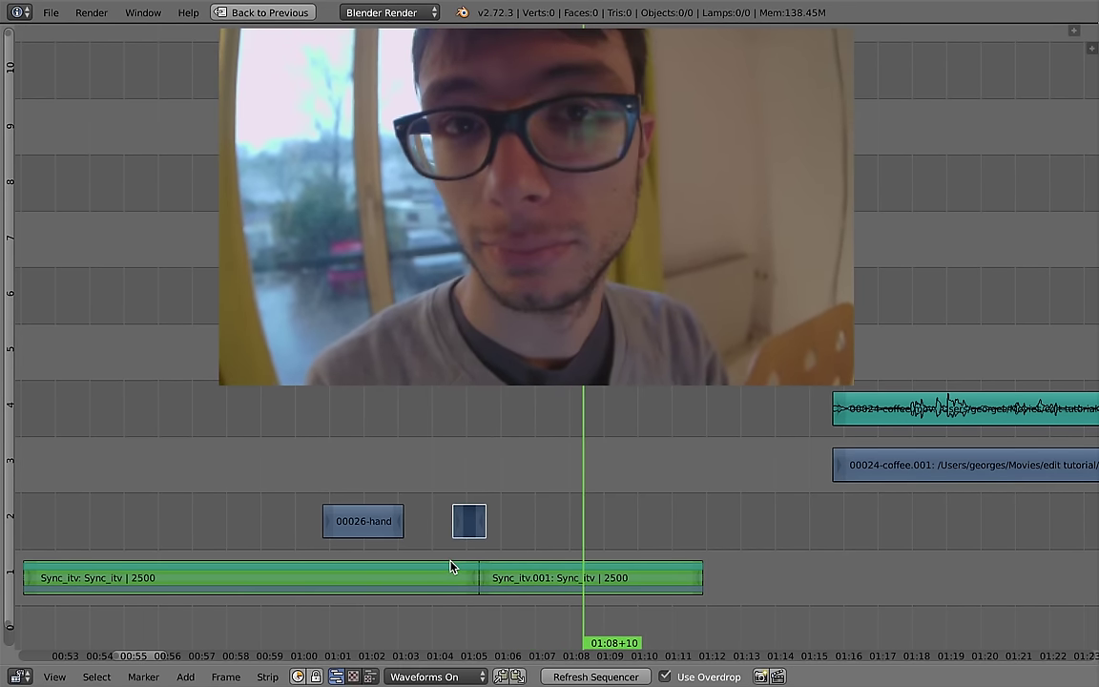
{"action": "key", "text": "alt+a"}
{"action": "key", "text": "alt+a"}
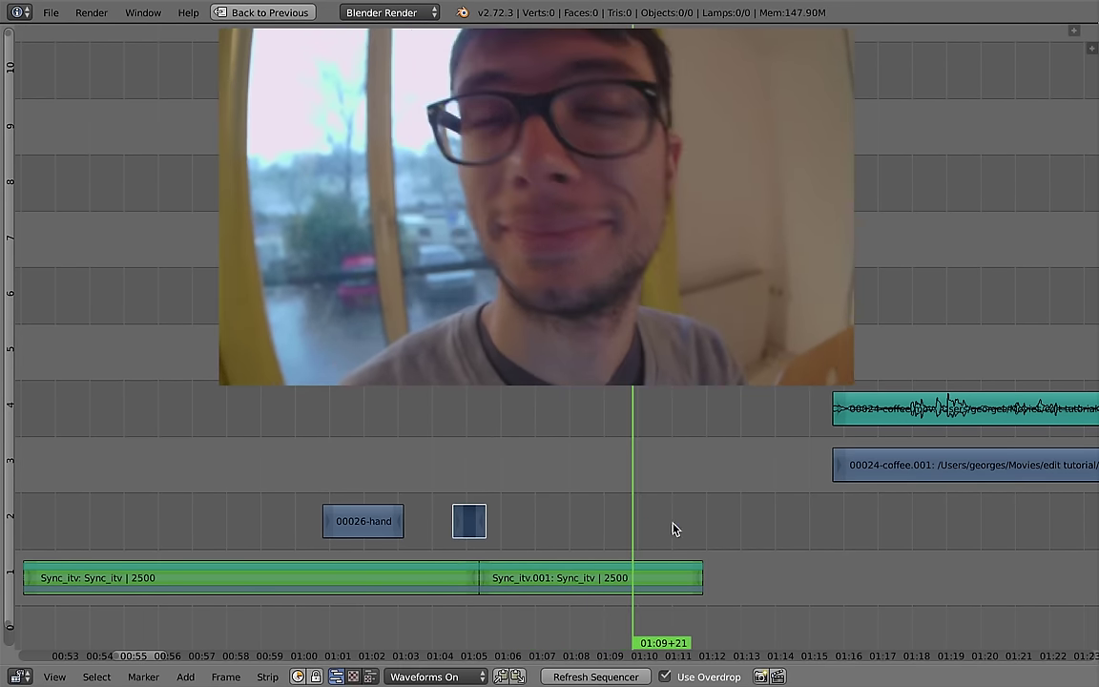
{"action": "left_click", "coordinate": [626, 520]}
{"action": "right_click", "coordinate": [700, 580]}
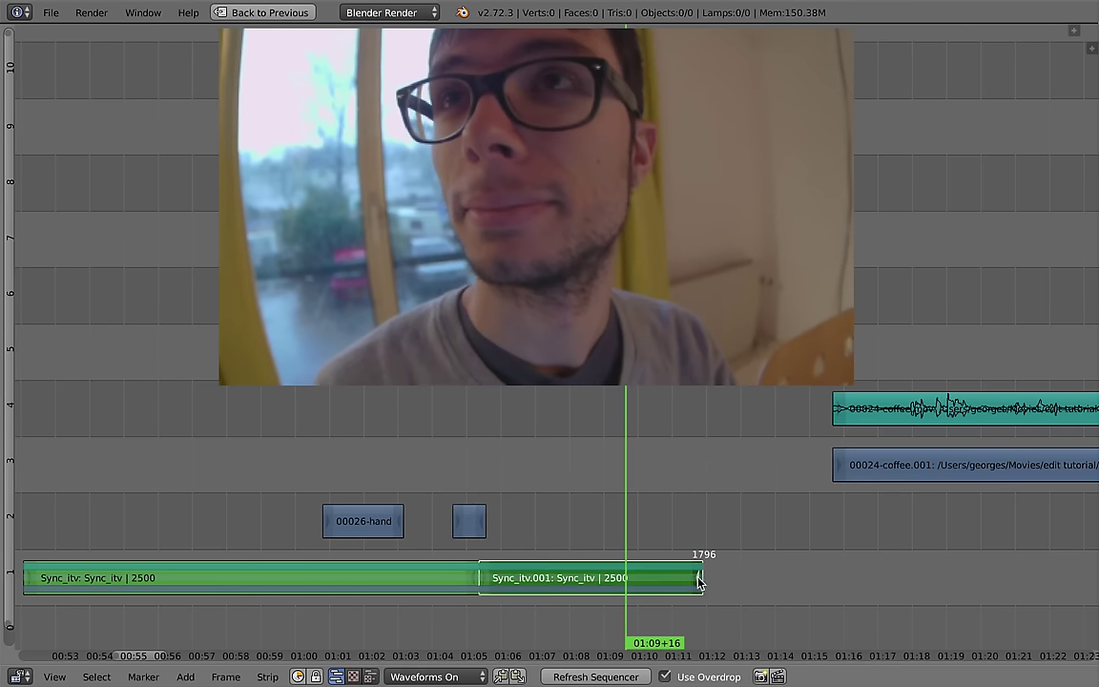
{"action": "key", "text": "k"}
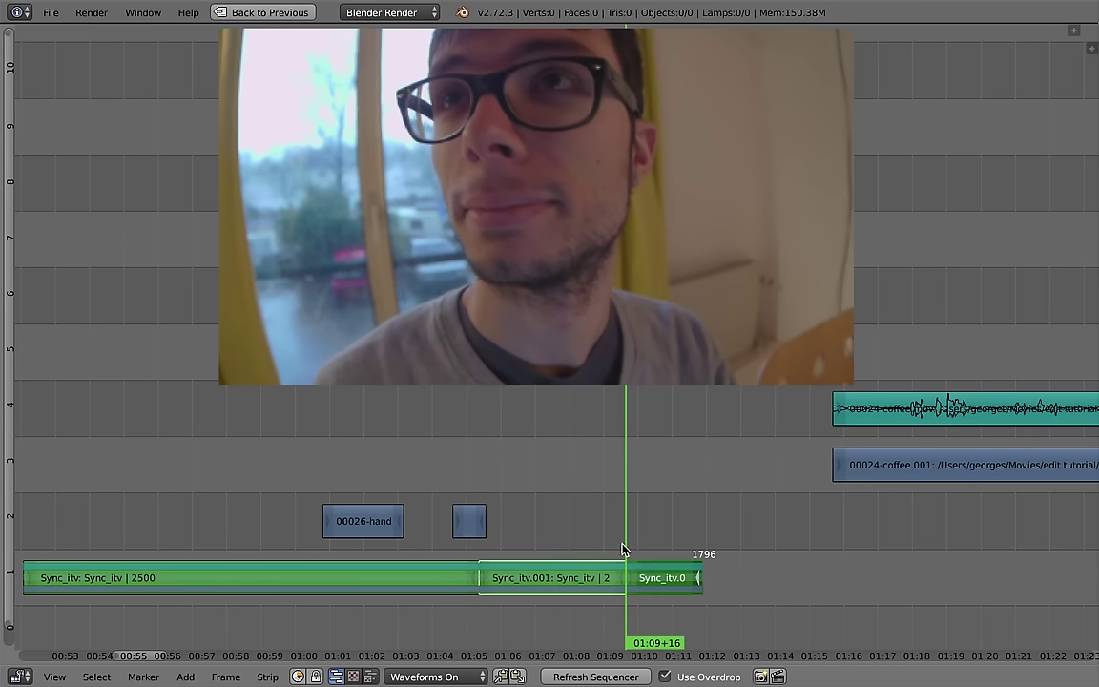
{"action": "scroll", "coordinate": [637, 561], "scroll_direction": "down", "scroll_amount": 3}
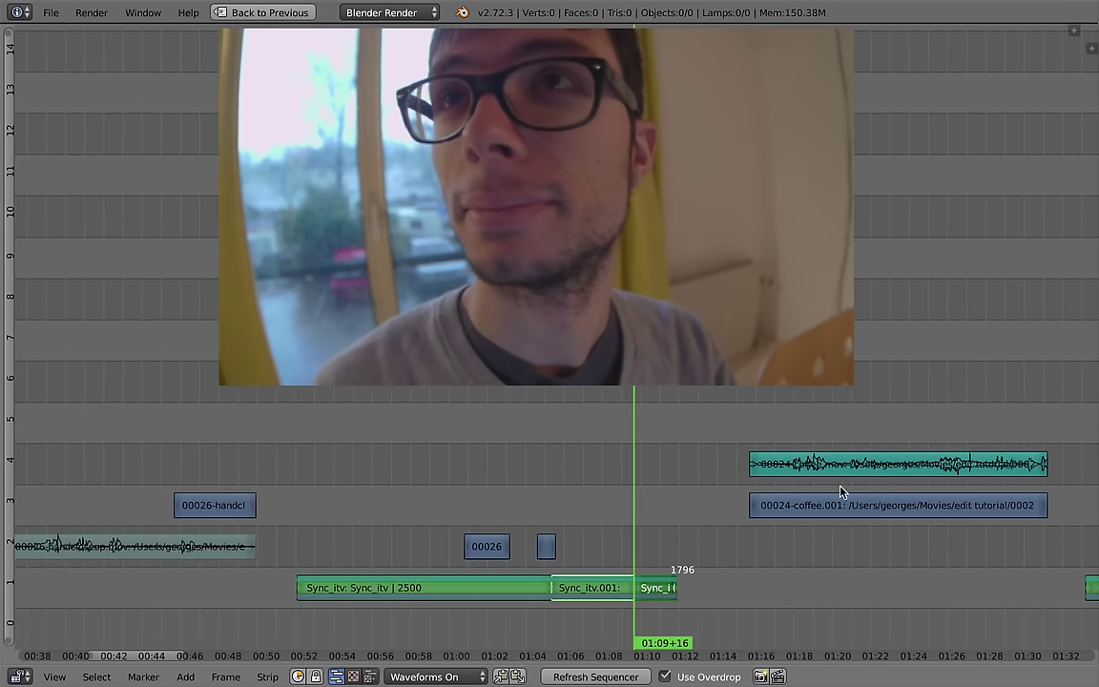
Step: Move the coffee clips to start at the playhead near 01:25
{"action": "left_click_drag", "start_coordinate": [841, 492], "coordinate": [903, 506]}
{"action": "scroll", "coordinate": [749, 532], "scroll_direction": "down", "scroll_amount": 3}
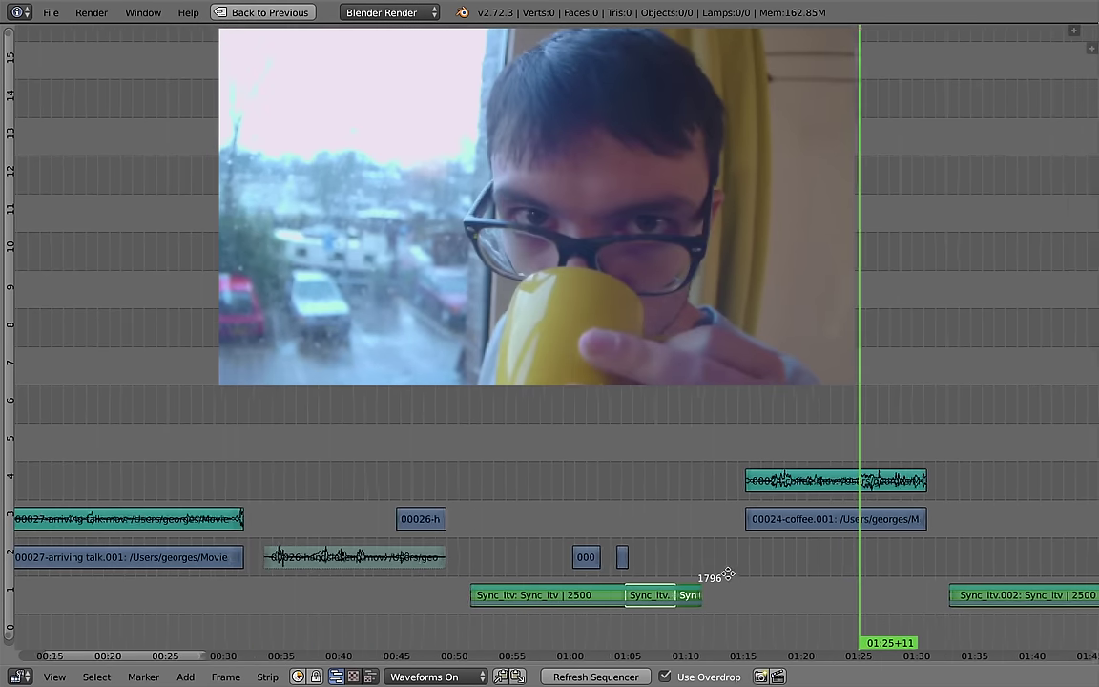
{"action": "key", "text": "g"}
{"action": "left_click", "coordinate": [758, 512]}
Step: Scrub the arriving-talk footage to about 23 seconds and select the 00027-arriving talk.001 strip
{"action": "left_click", "coordinate": [265, 520]}
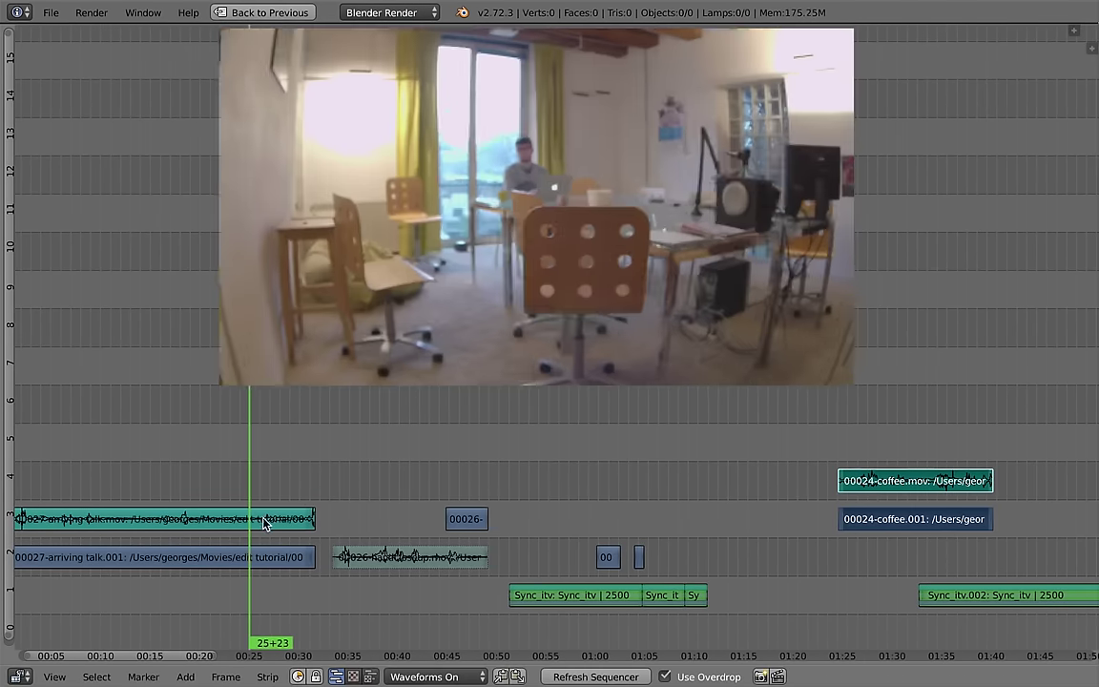
{"action": "scroll", "coordinate": [598, 474], "scroll_direction": "left", "scroll_amount": 5}
{"action": "scroll", "coordinate": [598, 474], "scroll_direction": "left", "scroll_amount": 1}
{"action": "left_click_drag", "start_coordinate": [464, 485], "coordinate": [468, 499]}
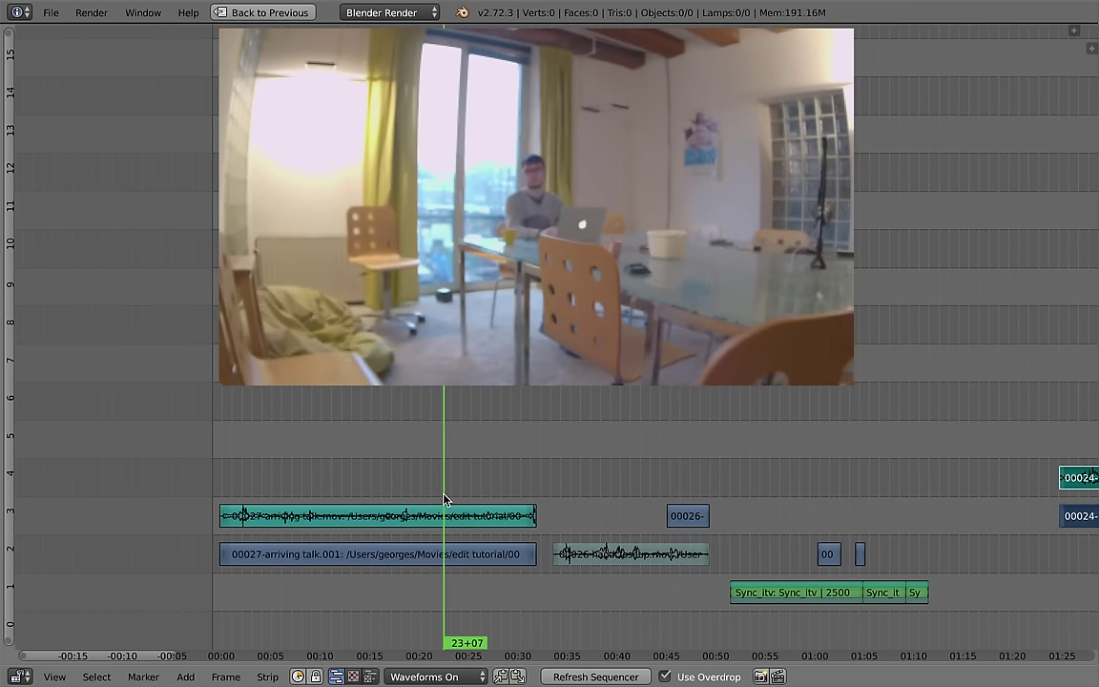
{"action": "left_click_drag", "start_coordinate": [468, 499], "coordinate": [449, 499]}
{"action": "right_click", "coordinate": [225, 559]}
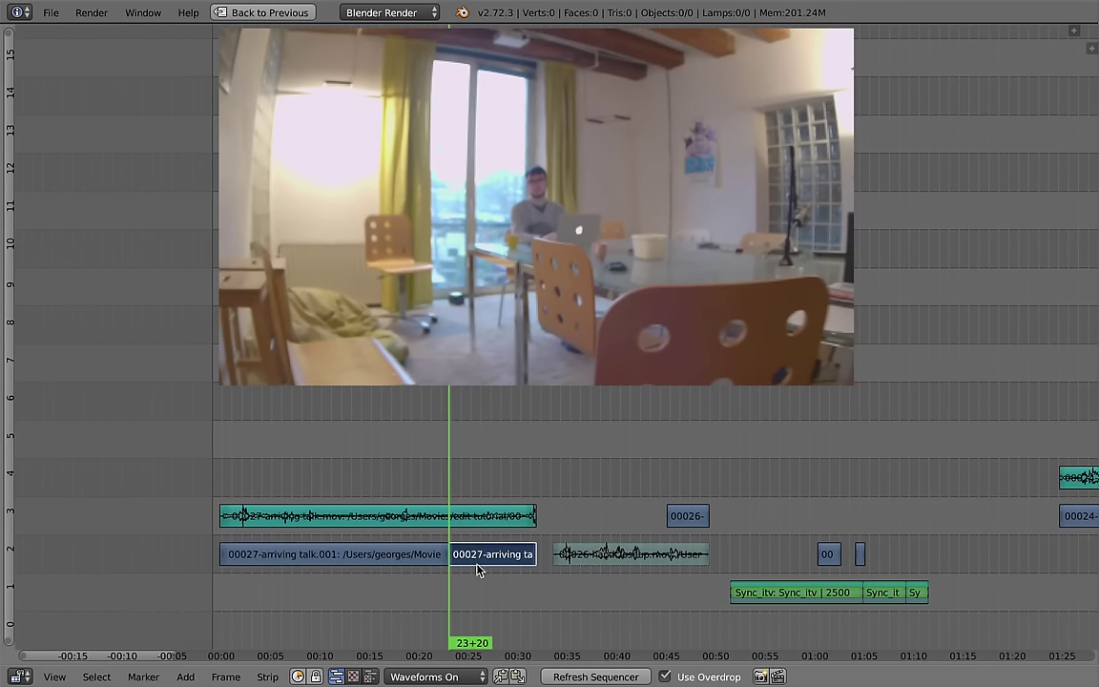
{"action": "key", "text": "alt+a"}
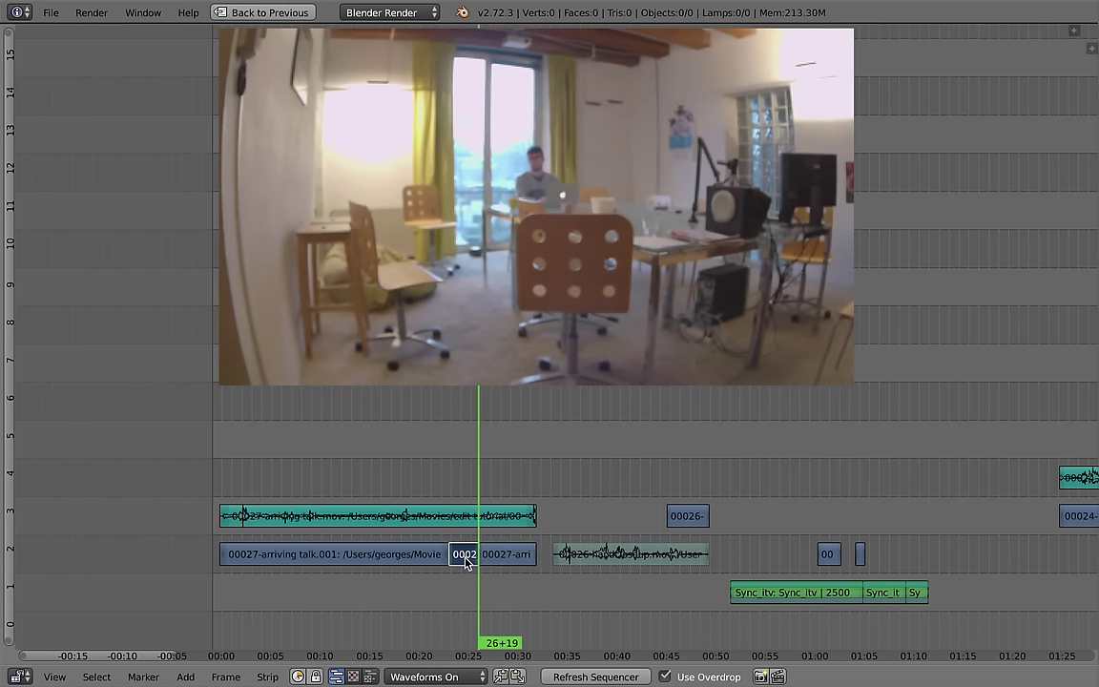
Step: Place the talk piece above the Sync_itv strips and set the playhead to 01:08+08
{"action": "key", "text": "g"}
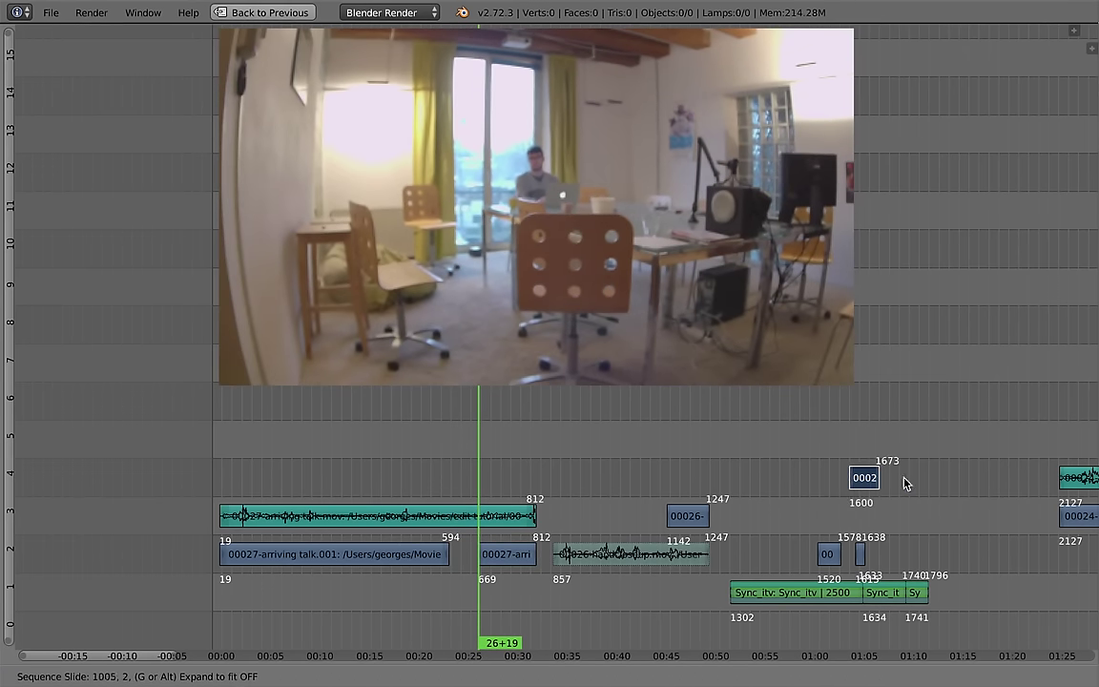
{"action": "left_click", "coordinate": [973, 484]}
{"action": "scroll", "coordinate": [490, 511], "scroll_direction": "right", "scroll_amount": 5}
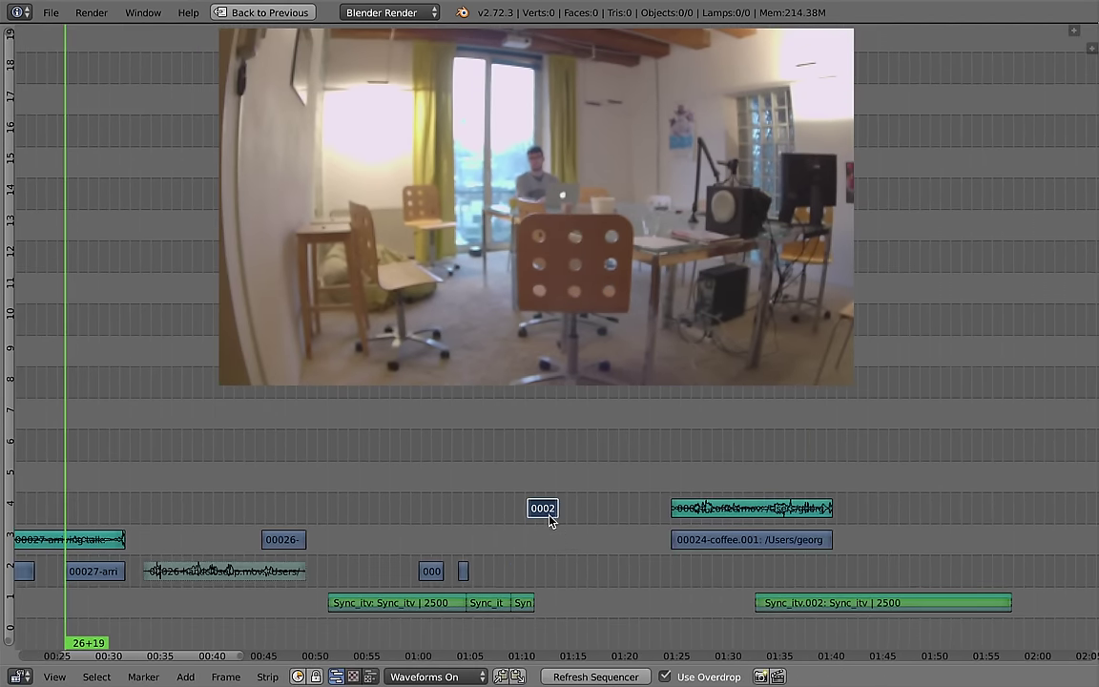
{"action": "key", "text": "g"}
{"action": "left_click", "coordinate": [589, 579]}
{"action": "scroll", "coordinate": [400, 554], "scroll_direction": "up", "scroll_amount": 5}
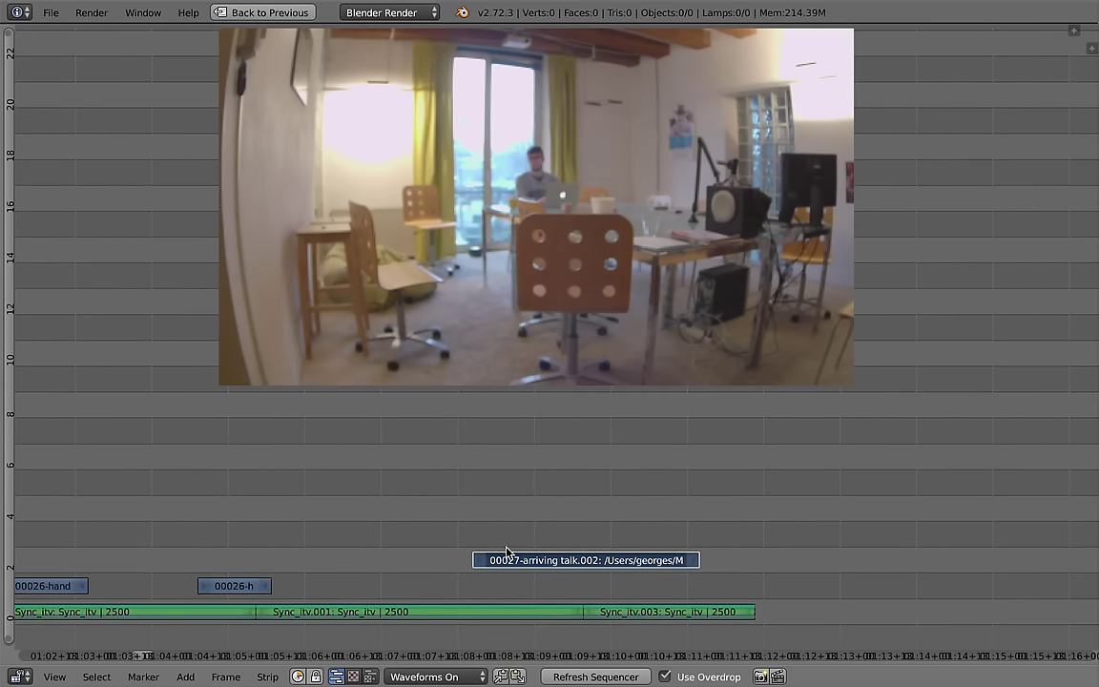
{"action": "scroll", "coordinate": [619, 524], "scroll_direction": "down", "scroll_amount": 3}
{"action": "key", "text": "g"}
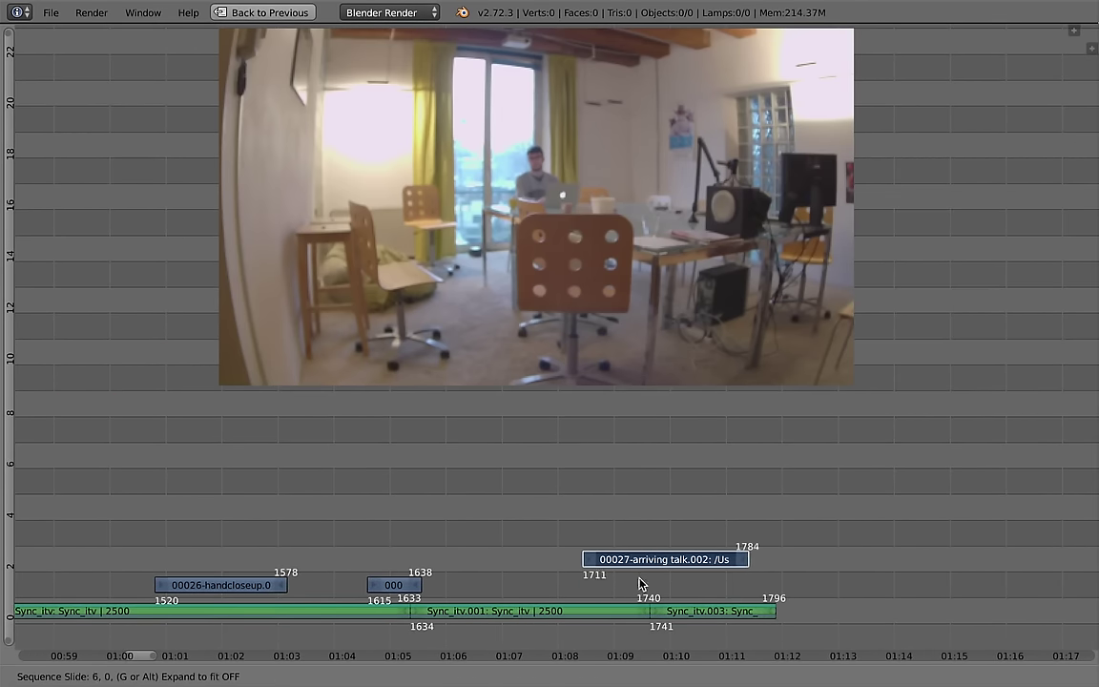
{"action": "left_click", "coordinate": [649, 599]}
{"action": "left_click", "coordinate": [576, 607]}
Step: Select every strip and raise them all up two channels
{"action": "key", "text": "Home"}
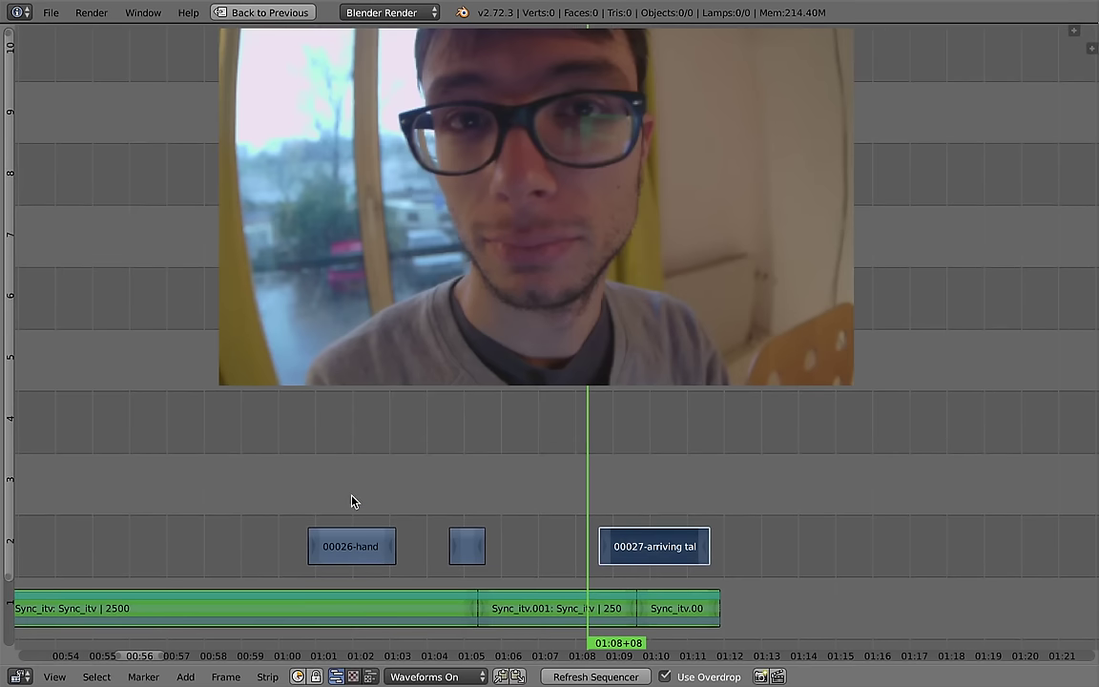
{"action": "key", "text": "b"}
{"action": "left_click_drag", "start_coordinate": [253, 461], "coordinate": [653, 594]}
{"action": "key", "text": "g"}
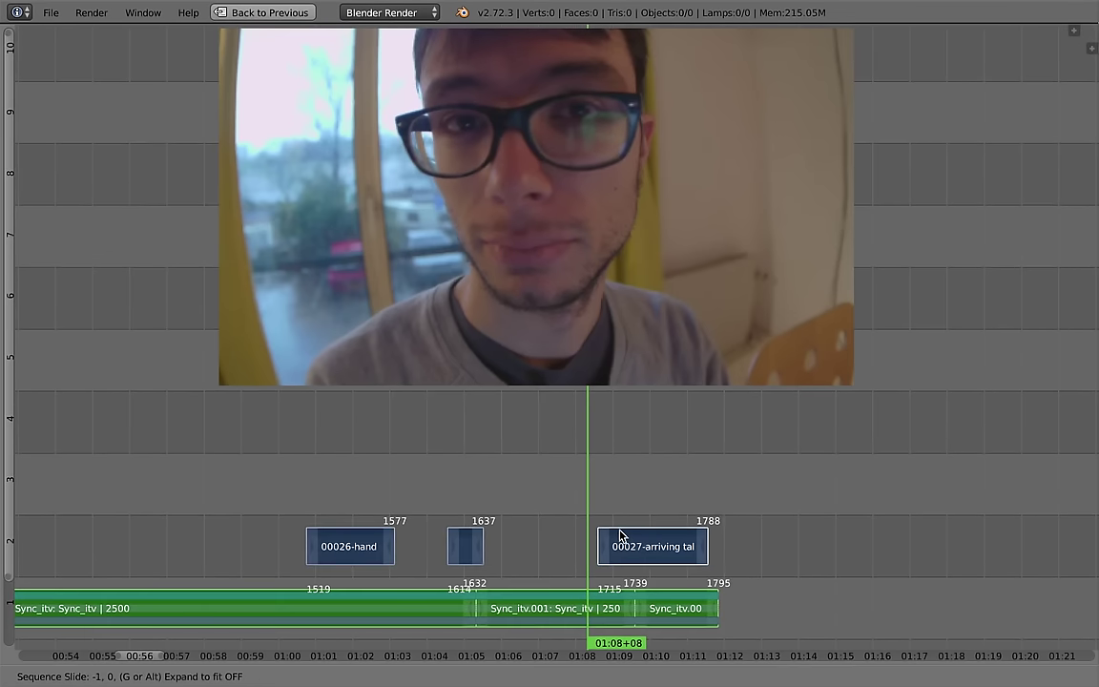
{"action": "left_click", "coordinate": [609, 420]}
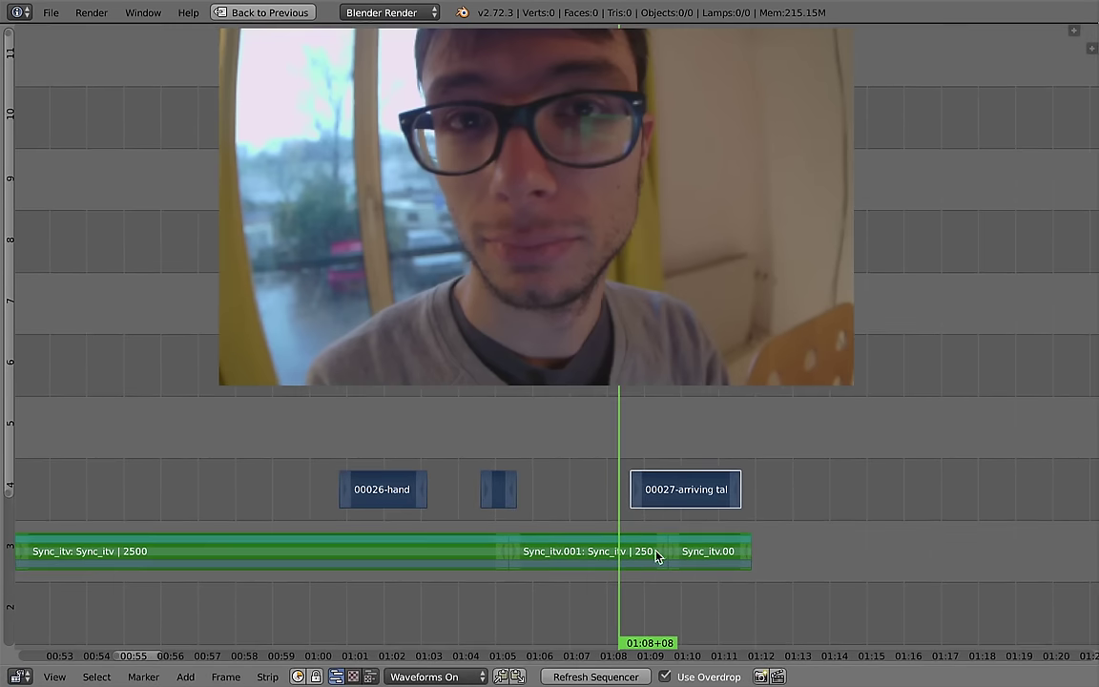
{"action": "key", "text": "Home"}
{"action": "scroll", "coordinate": [610, 480], "scroll_direction": "right", "scroll_amount": 2}
Step: Nudge the 00027 talk strip six frames later and replay the edit from 01:08
{"action": "key", "text": "alt+a"}
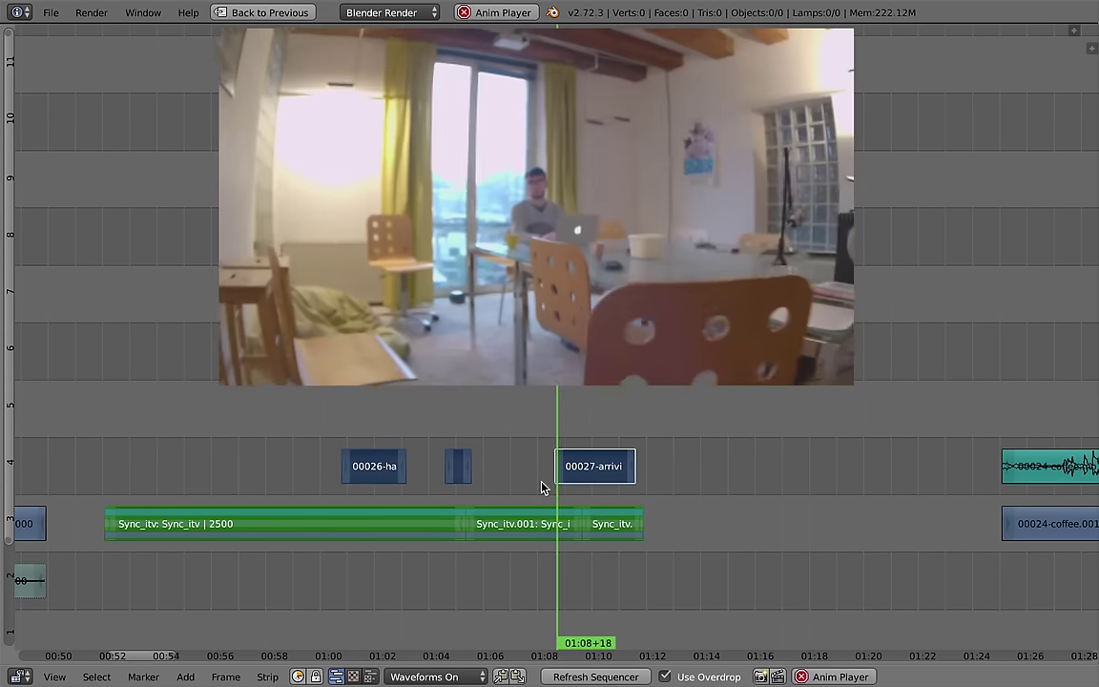
{"action": "key", "text": "alt+a"}
{"action": "key", "text": "g"}
{"action": "left_click", "coordinate": [589, 482]}
{"action": "key", "text": "alt+a"}
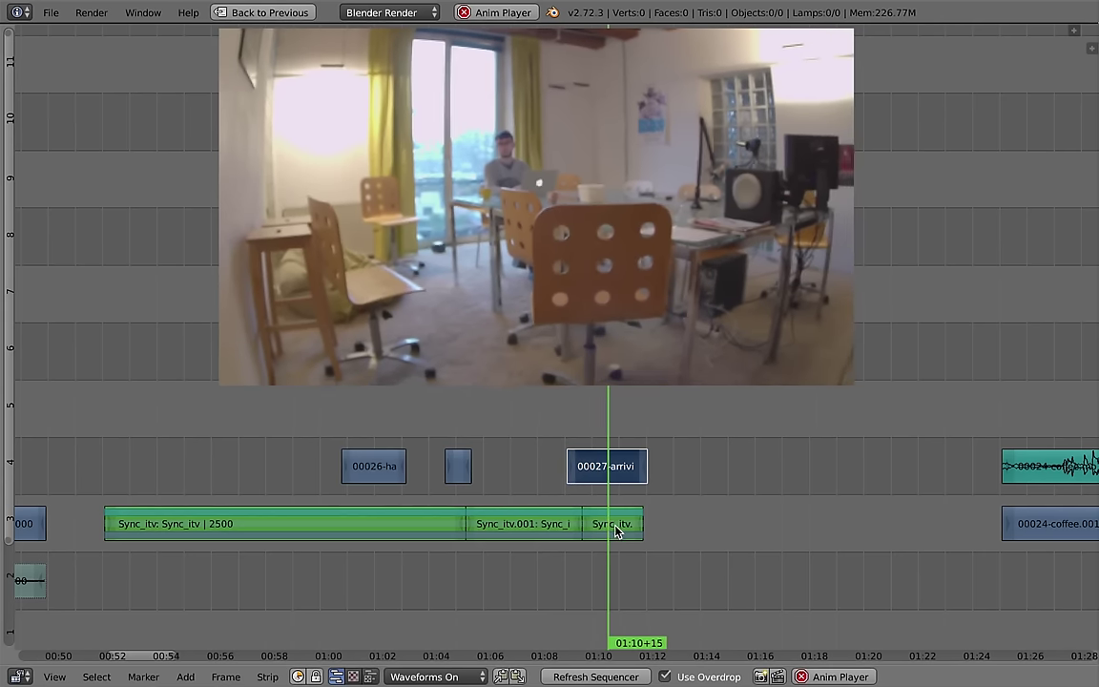
{"action": "right_click", "coordinate": [618, 525]}
{"action": "left_click", "coordinate": [559, 508]}
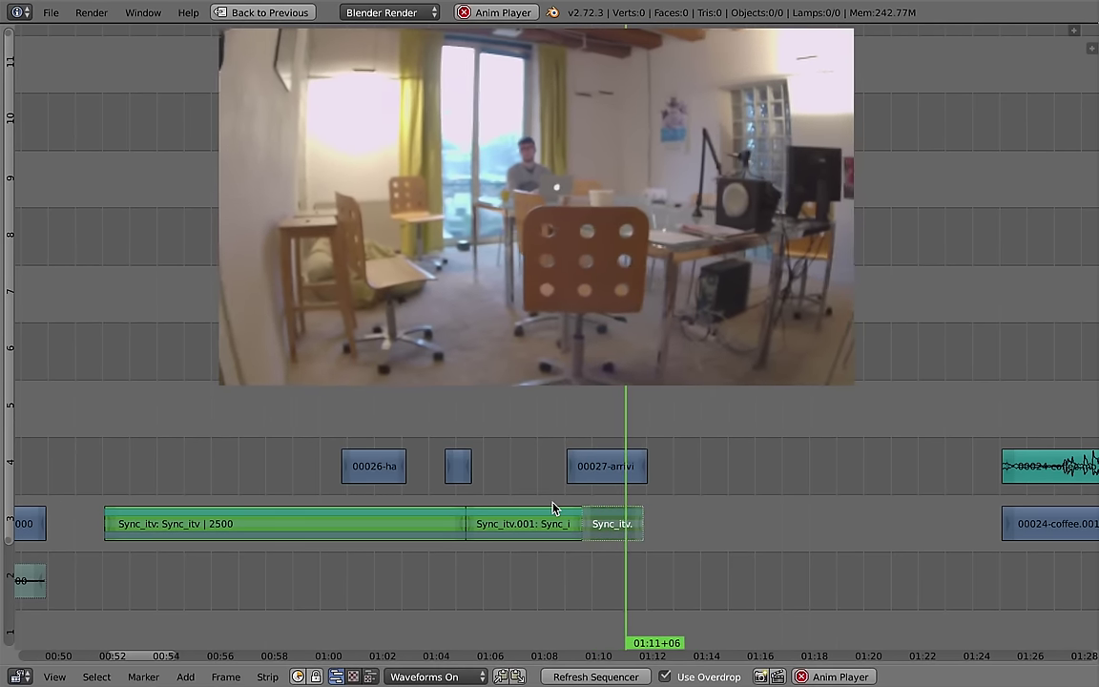
{"action": "key", "text": "alt+a"}
{"action": "key", "text": "Home"}
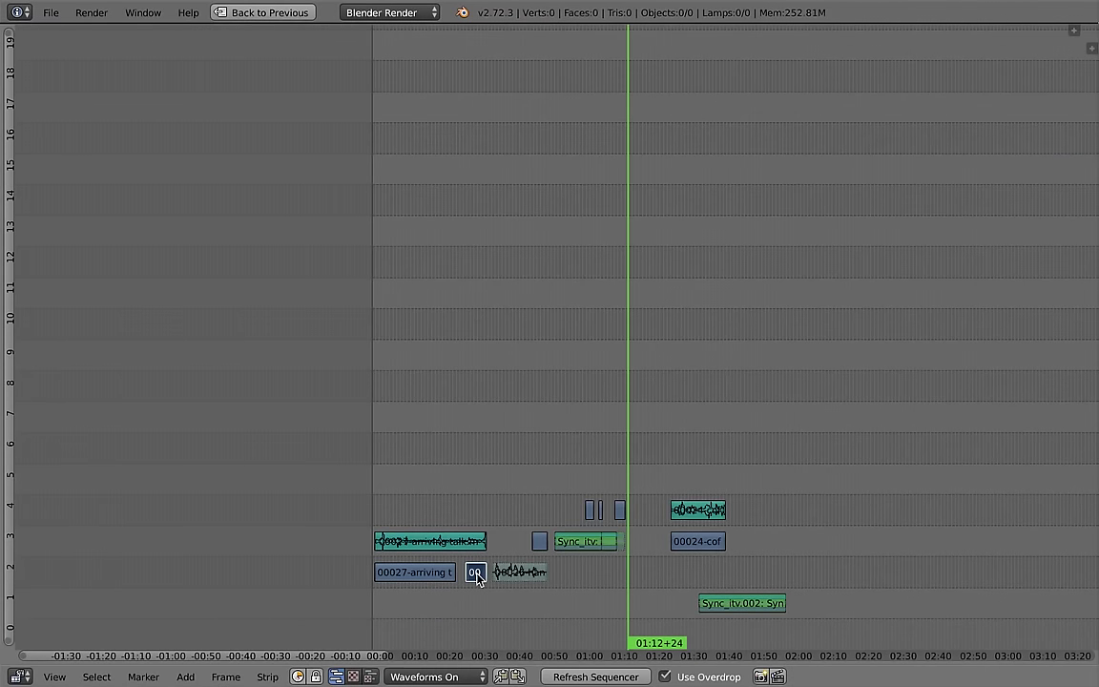
Step: Duplicate the small 00 clip to channel 2 near 01:10 and preview the section
{"action": "key", "text": "shift+d"}
{"action": "left_click", "coordinate": [619, 576]}
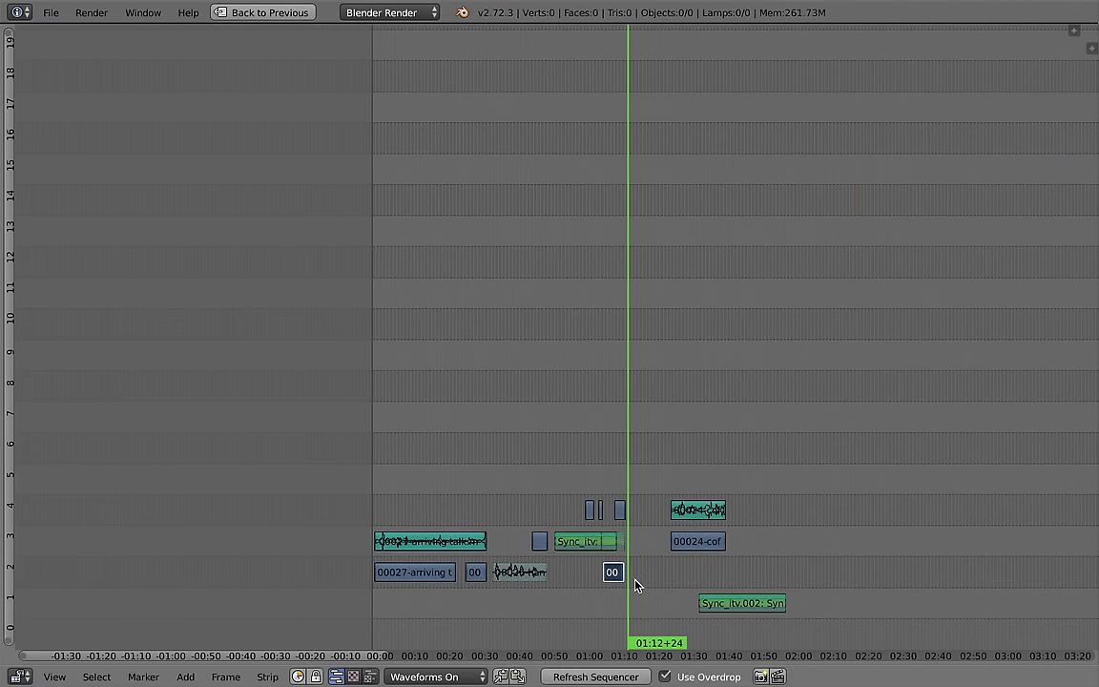
{"action": "scroll", "coordinate": [615, 572], "scroll_direction": "up", "scroll_amount": 3}
{"action": "scroll", "coordinate": [611, 553], "scroll_direction": "up", "scroll_amount": 2}
{"action": "left_click", "coordinate": [583, 515]}
{"action": "key", "text": "alt+a"}
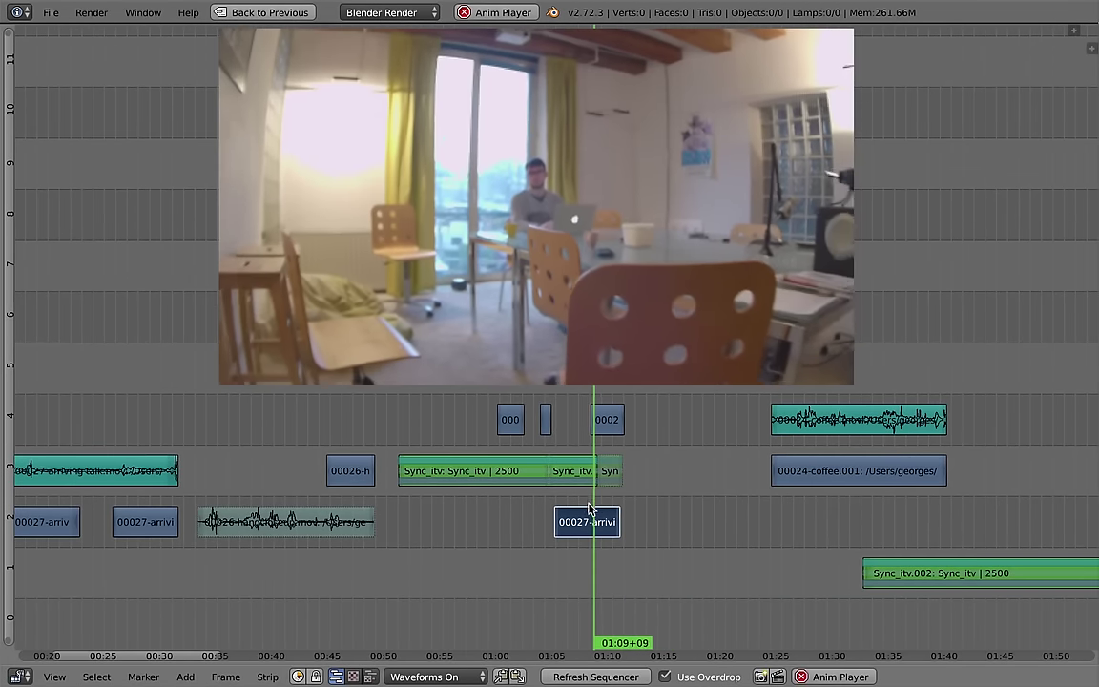
{"action": "key", "text": "alt+a"}
{"action": "scroll", "coordinate": [617, 541], "scroll_direction": "up", "scroll_amount": 2}
{"action": "scroll", "coordinate": [602, 540], "scroll_direction": "down", "scroll_amount": 1}
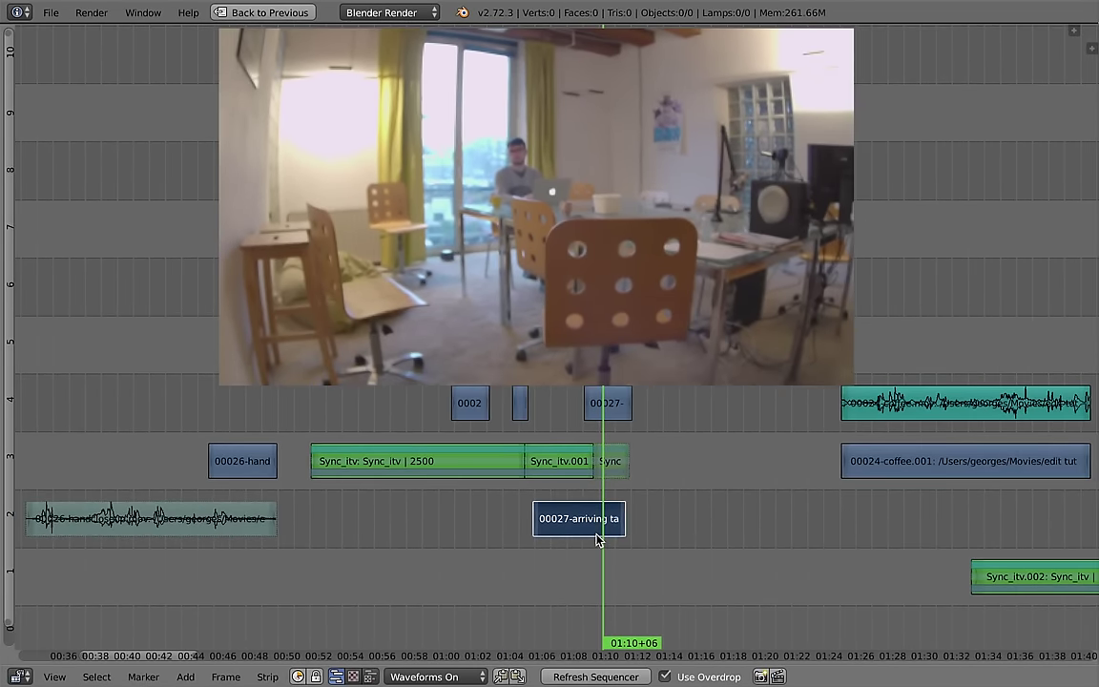
{"action": "key", "text": "Home"}
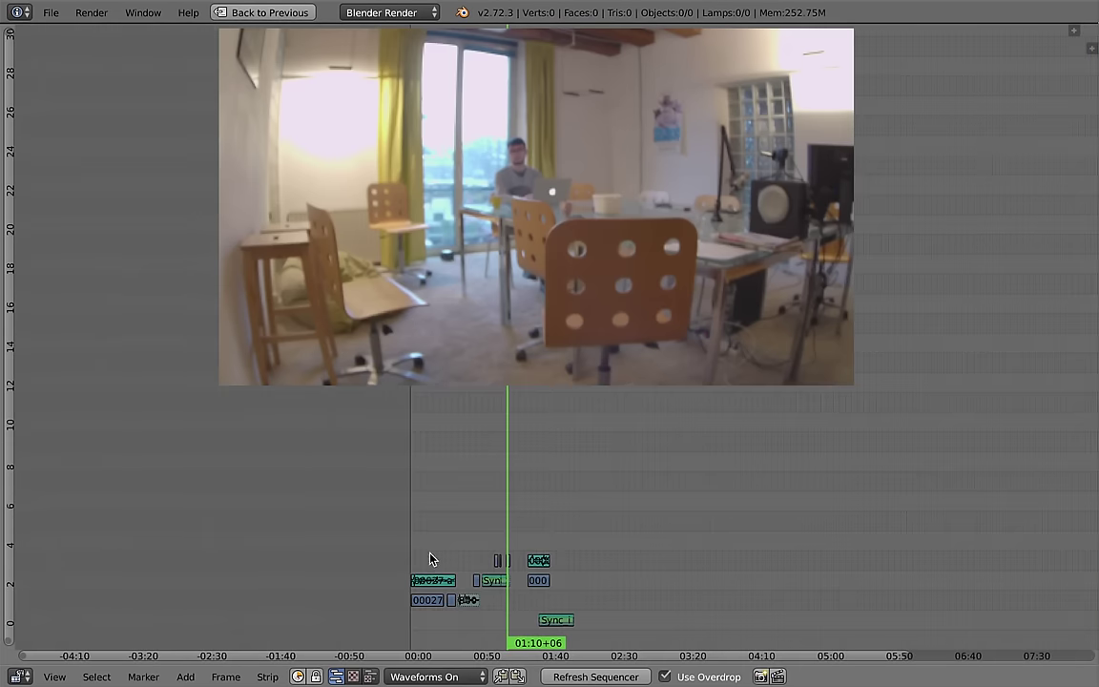
Step: Duplicate the talk strip to about 01:10 and position the talk.004 sound strip
{"action": "key", "text": "shift+d"}
{"action": "left_click", "coordinate": [536, 601]}
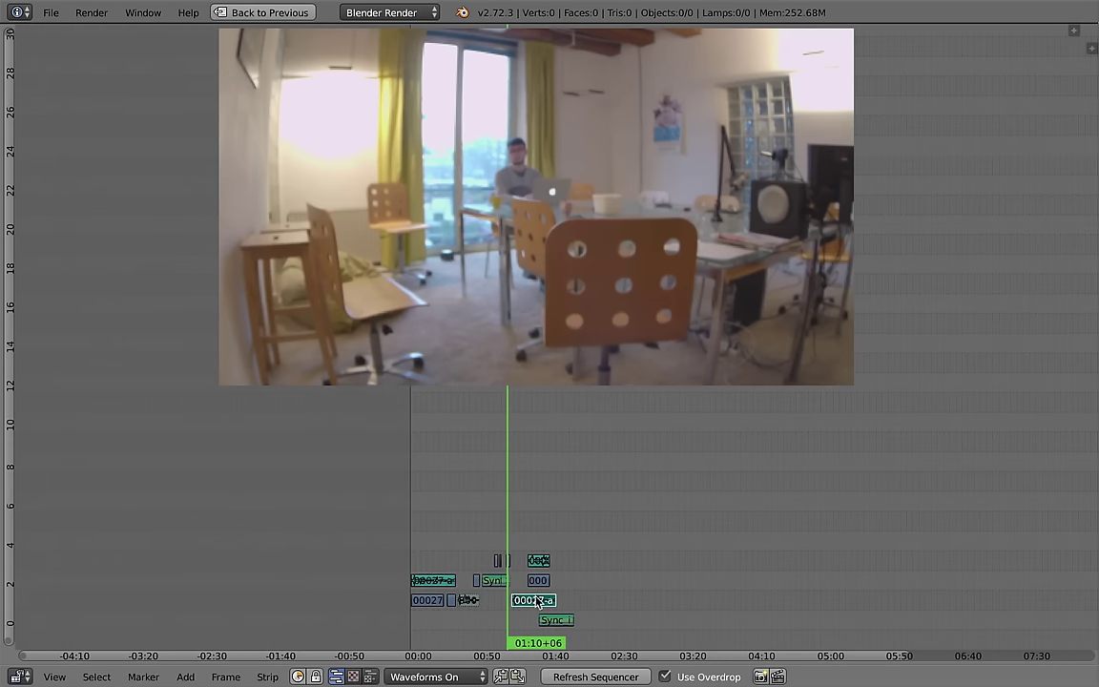
{"action": "scroll", "coordinate": [589, 553], "scroll_direction": "up", "scroll_amount": 3}
{"action": "scroll", "coordinate": [589, 553], "scroll_direction": "up", "scroll_amount": 6}
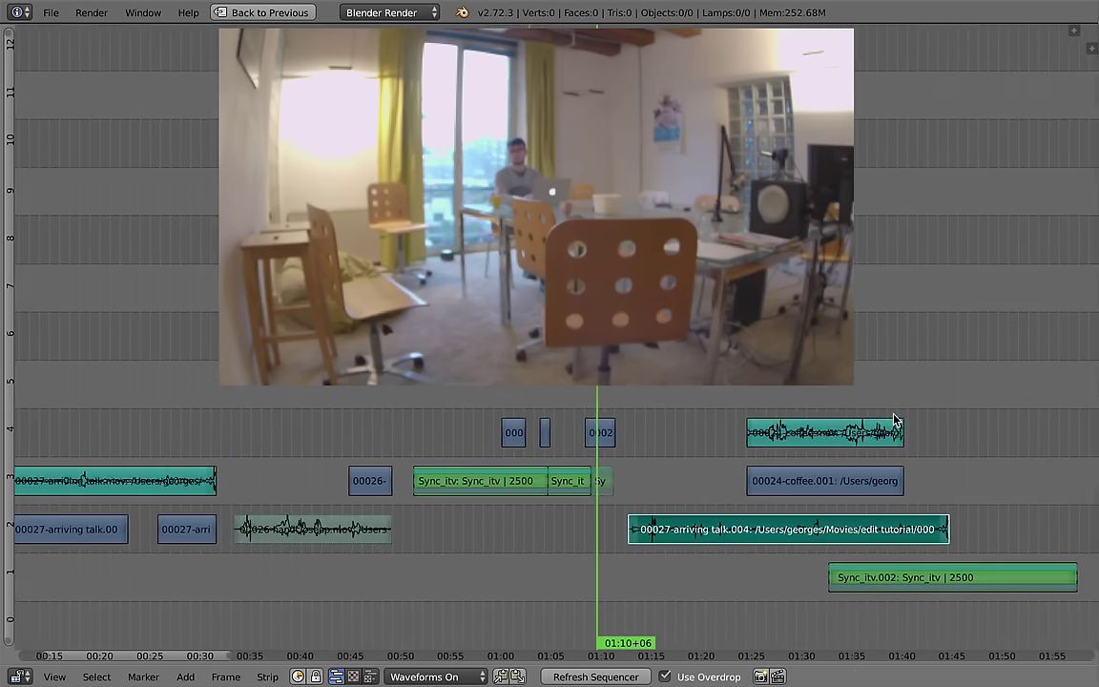
{"action": "key", "text": "g"}
{"action": "left_click", "coordinate": [614, 521]}
Step: Shift the talk.004 sound strip earlier and play back with its audio
{"action": "scroll", "coordinate": [615, 521], "scroll_direction": "up", "scroll_amount": 3}
{"action": "scroll", "coordinate": [684, 523], "scroll_direction": "up", "scroll_amount": 2}
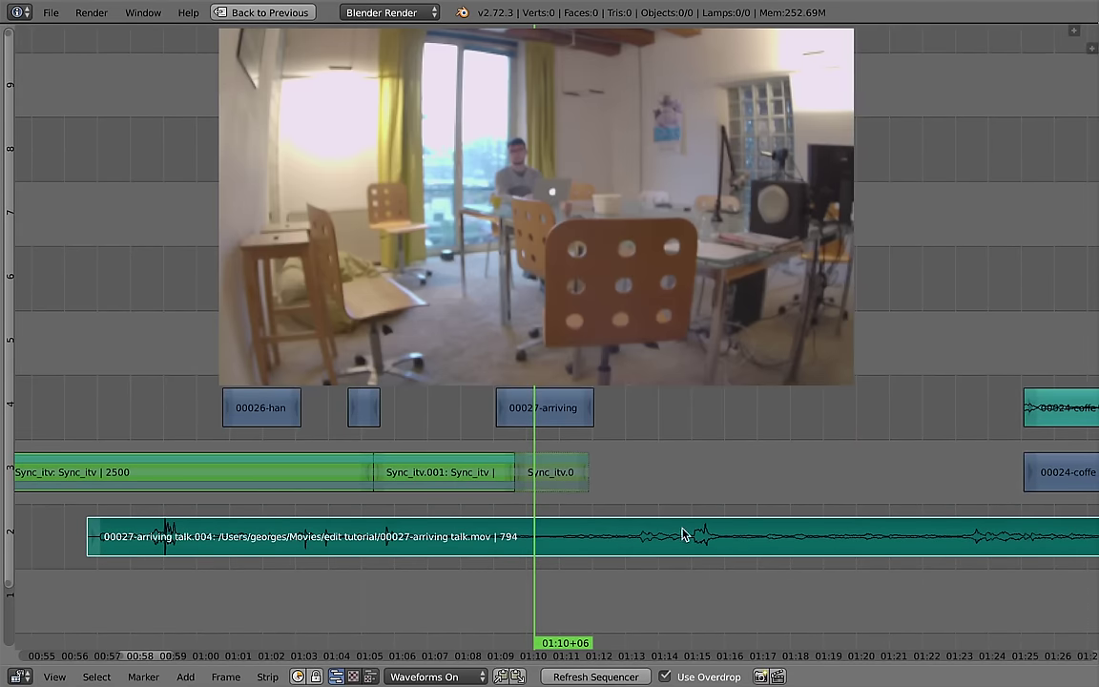
{"action": "key", "text": "s"}
{"action": "left_click", "coordinate": [510, 507]}
{"action": "key", "text": "alt+a"}
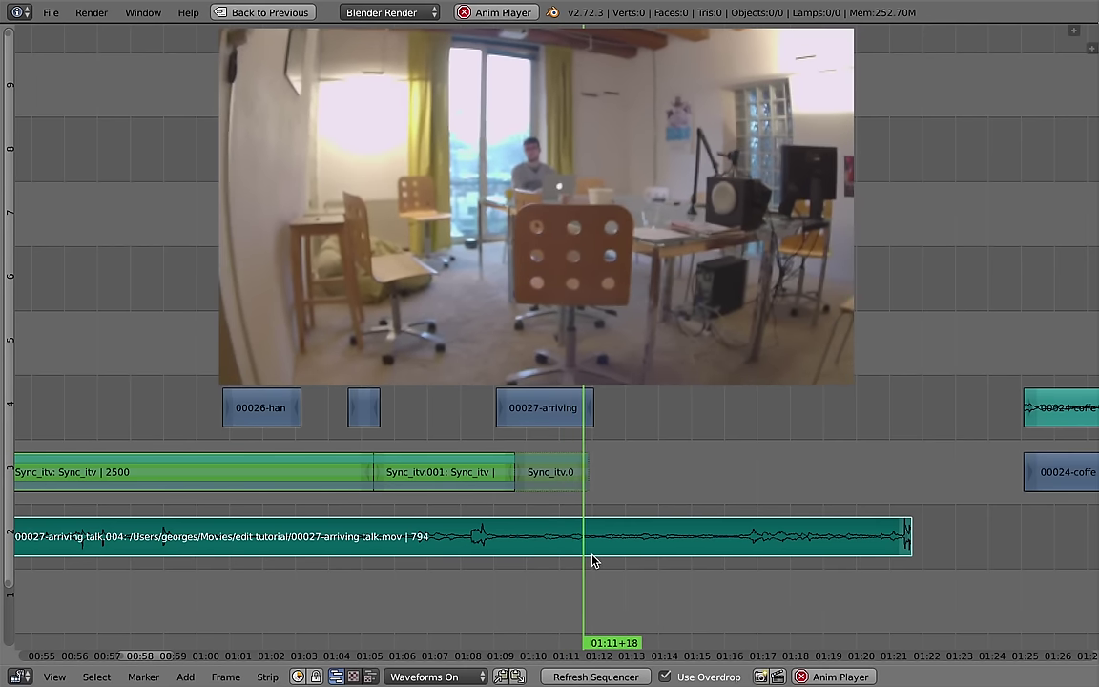
{"action": "key", "text": "alt+a"}
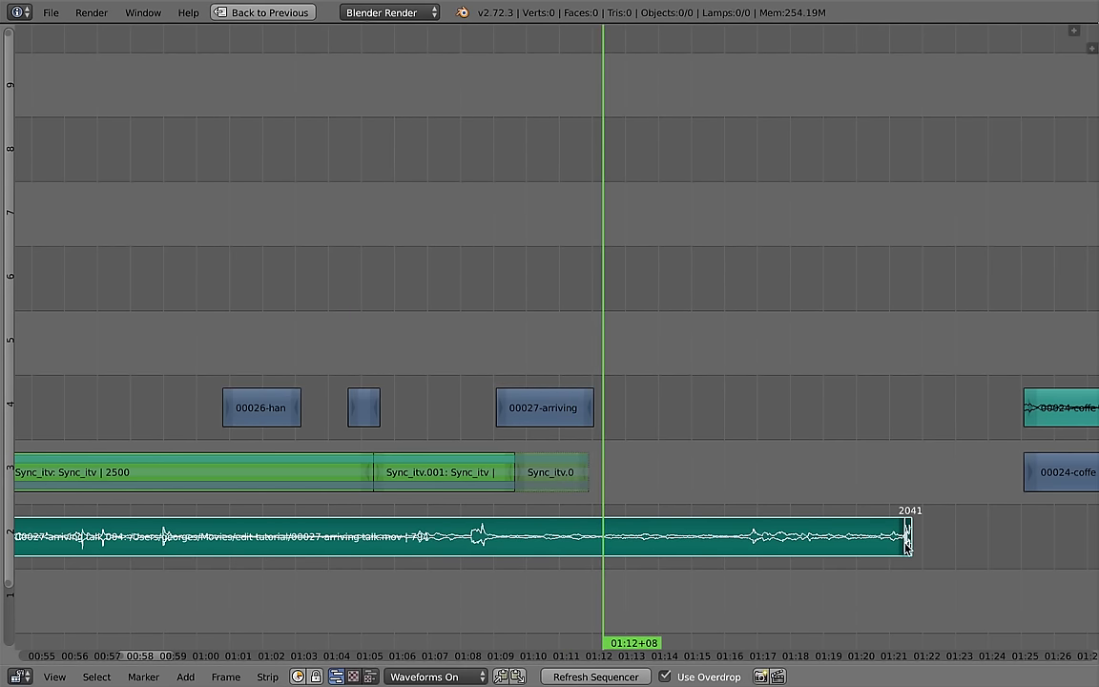
Step: Trim the sound strip's end to frame 1809 and check its strip properties
{"action": "left_click_drag", "start_coordinate": [906, 539], "coordinate": [609, 570]}
{"action": "key", "text": "n"}
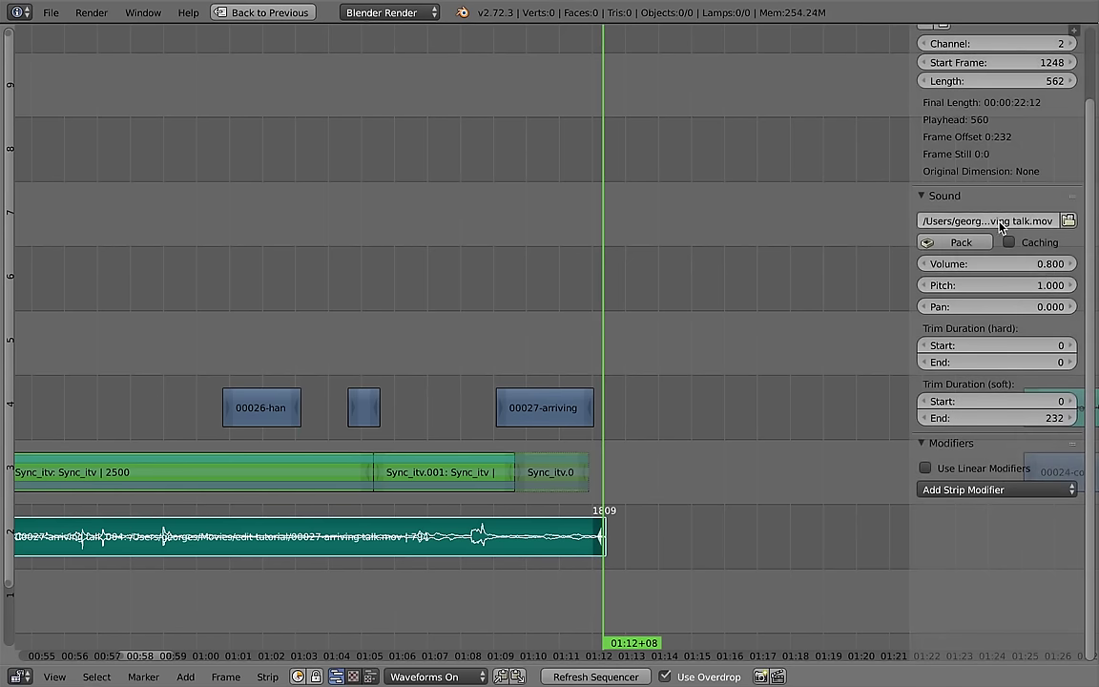
{"action": "key", "text": "n"}
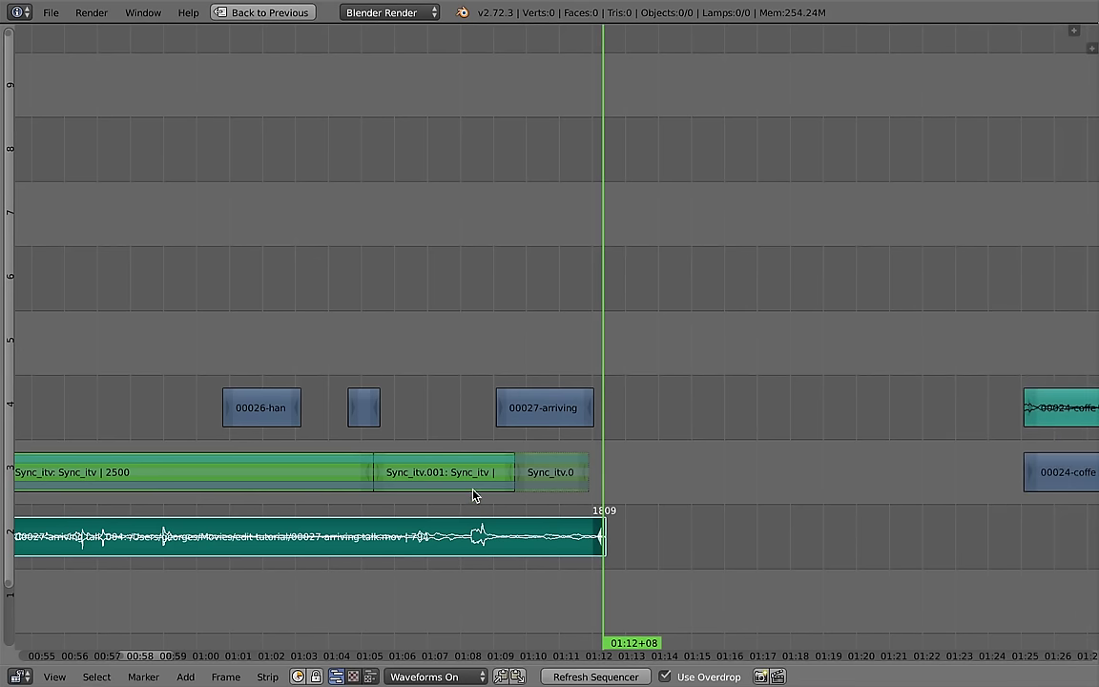
{"action": "left_click_drag", "start_coordinate": [473, 493], "coordinate": [491, 516]}
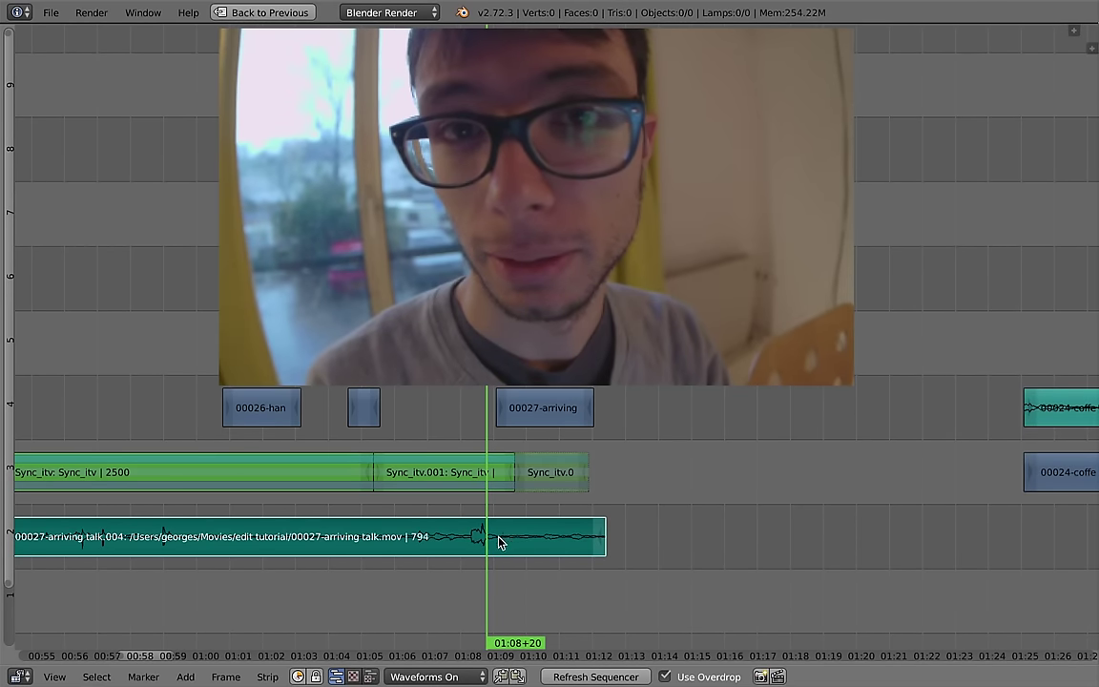
Step: Slip the talk audio left, cut at the 01:07 spike and delete the earlier piece
{"action": "key", "text": "s"}
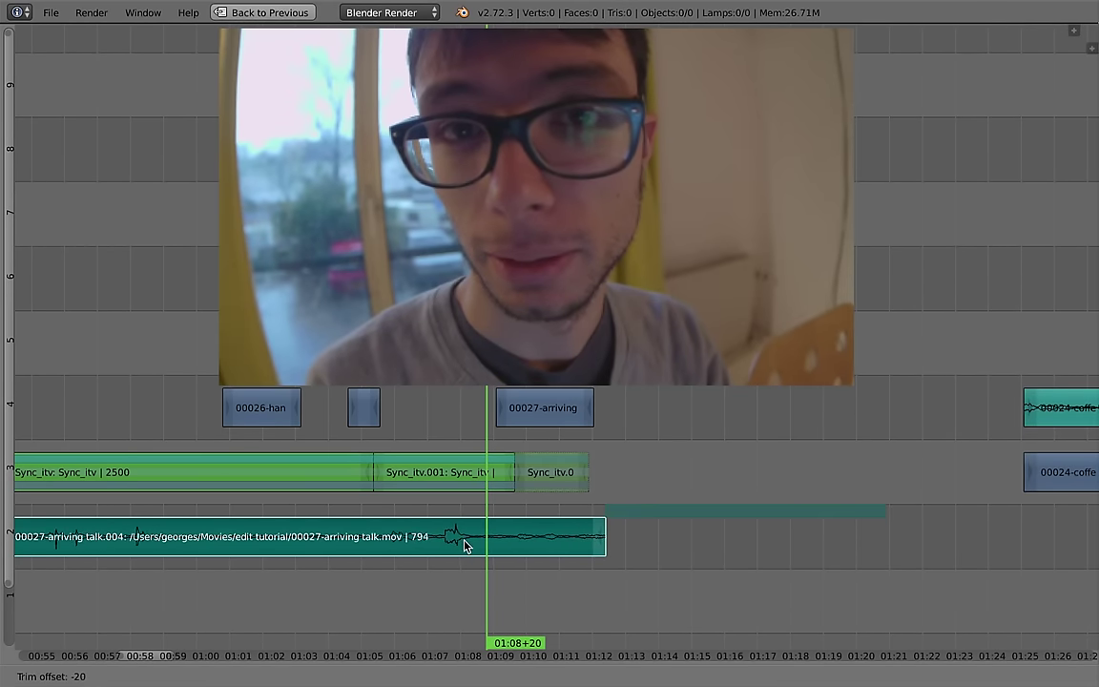
{"action": "left_click", "coordinate": [535, 537]}
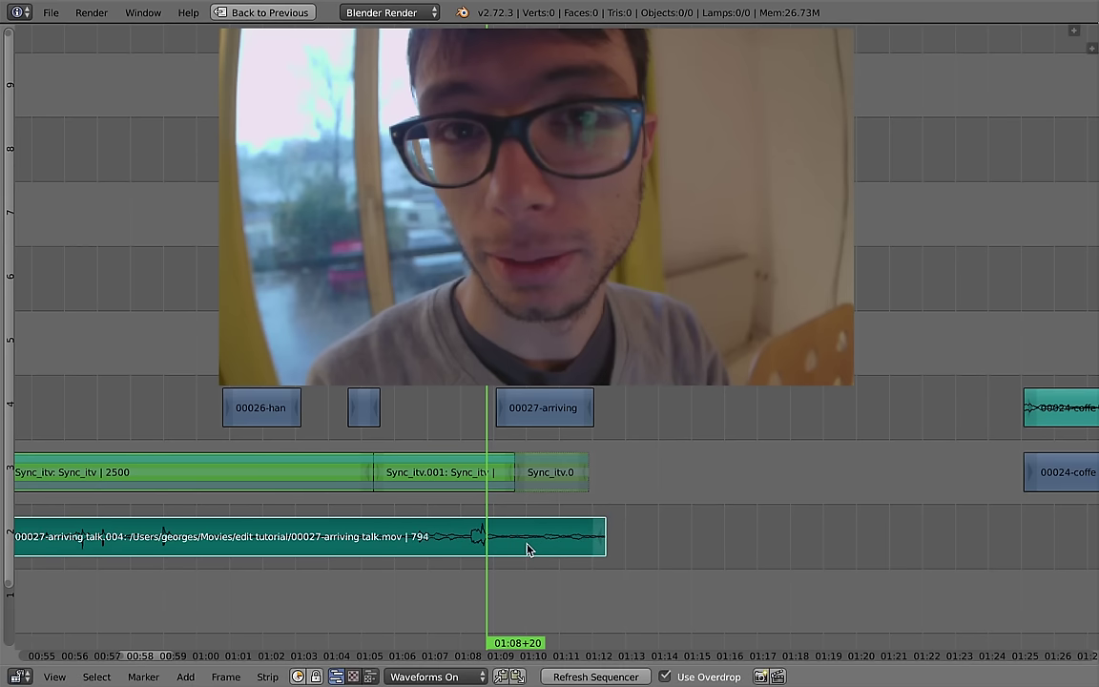
{"action": "key", "text": "s"}
{"action": "left_click", "coordinate": [417, 549]}
{"action": "left_click_drag", "start_coordinate": [424, 550], "coordinate": [429, 553]}
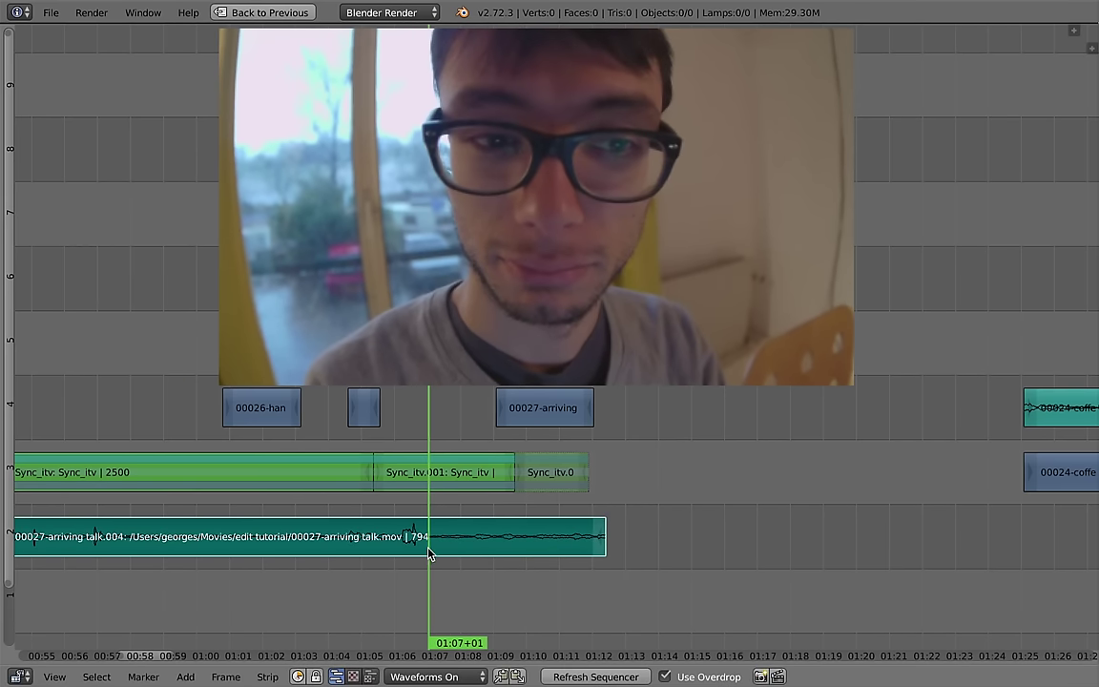
{"action": "left_click", "coordinate": [358, 541]}
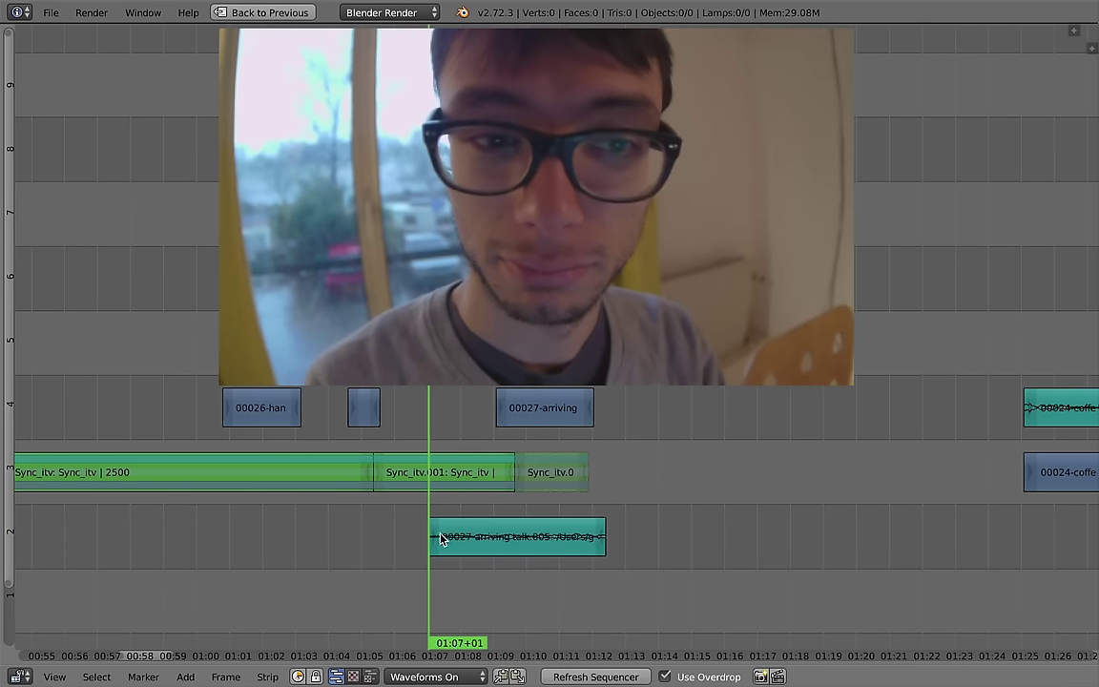
{"action": "key", "text": "alt+a"}
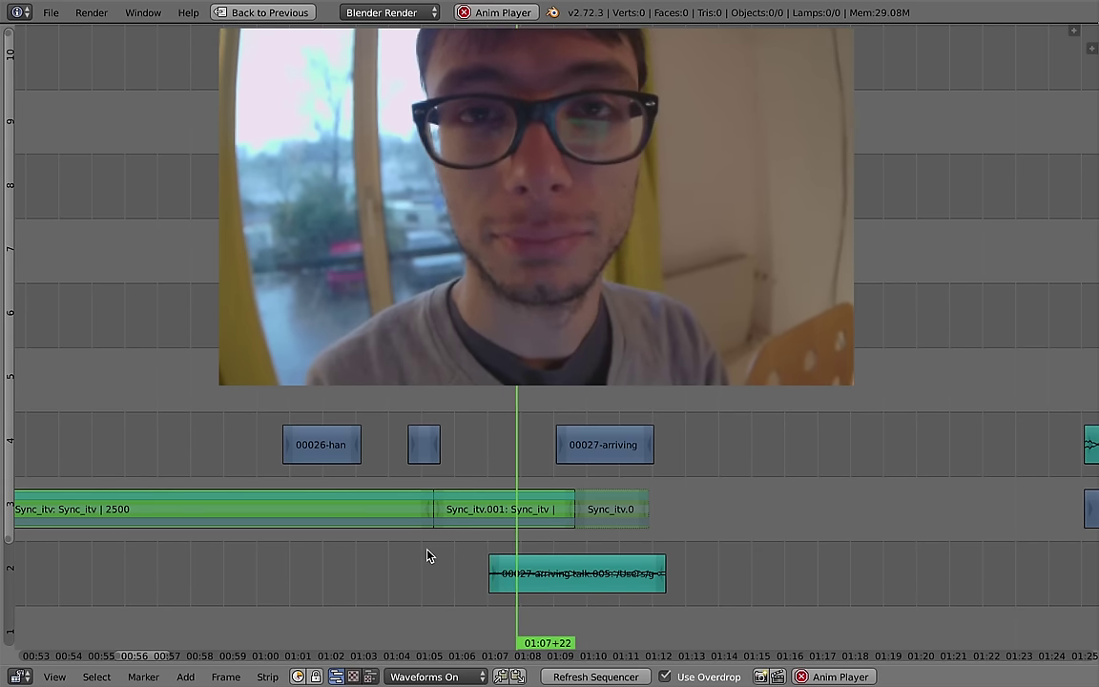
{"action": "key", "text": "Home"}
{"action": "scroll", "coordinate": [377, 570], "scroll_direction": "left", "scroll_amount": 3}
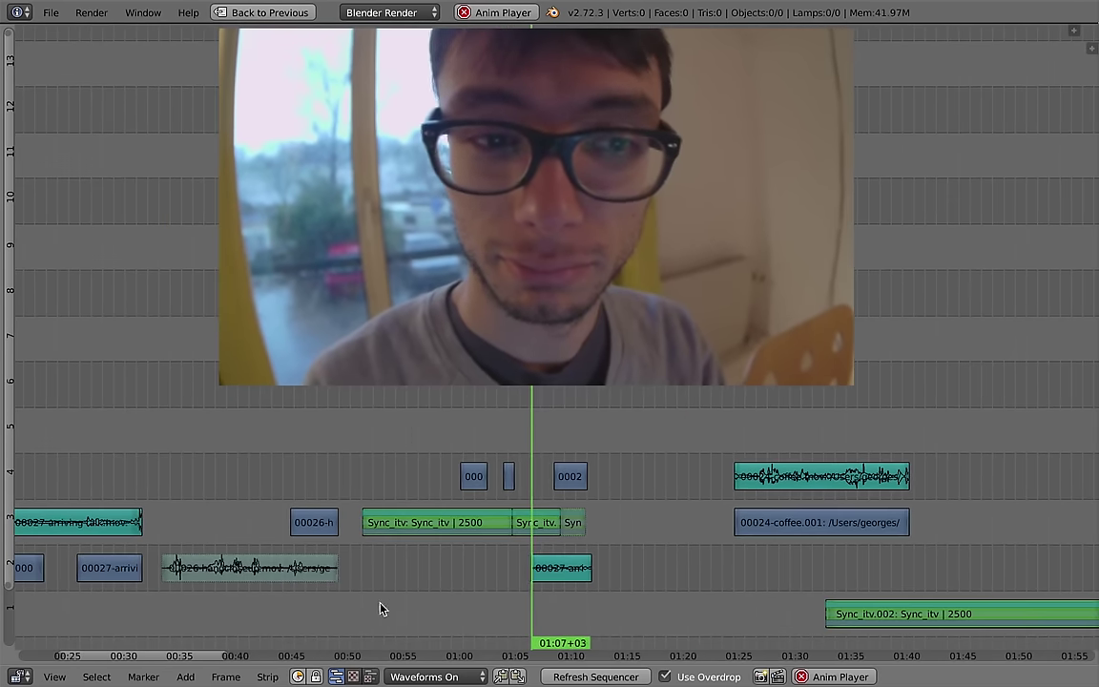
Step: Extend the 00027 strip's right end to frame 1813
{"action": "right_click", "coordinate": [588, 575]}
{"action": "key", "text": "g"}
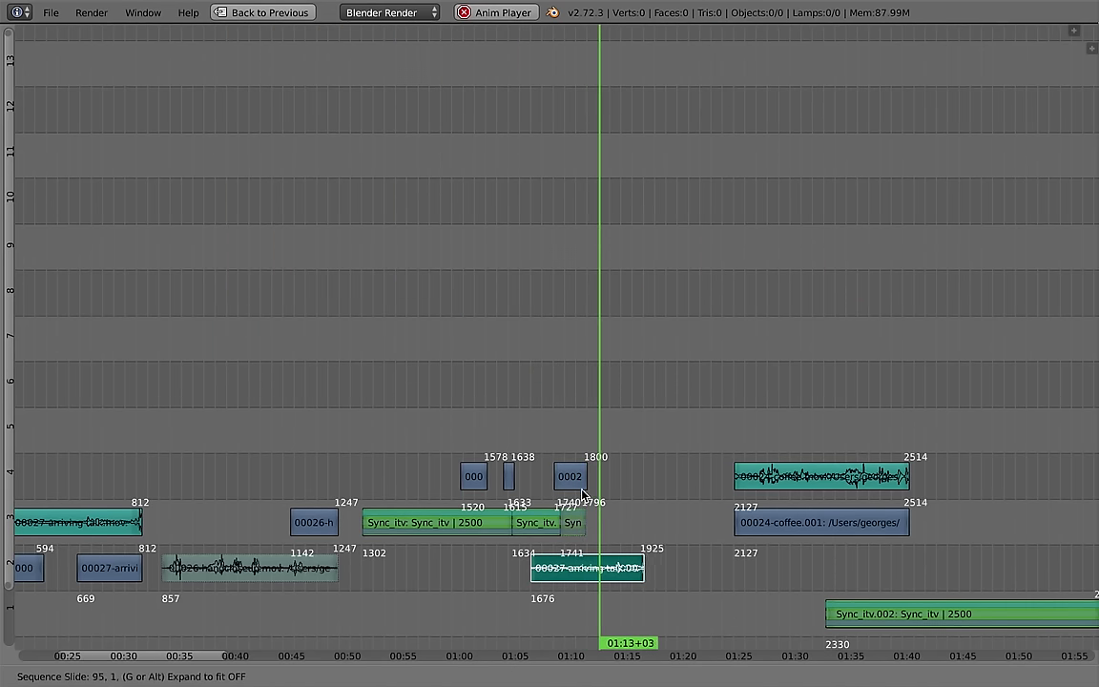
{"action": "right_click", "coordinate": [582, 501]}
{"action": "right_click", "coordinate": [588, 480]}
{"action": "left_click_drag", "start_coordinate": [588, 482], "coordinate": [593, 484]}
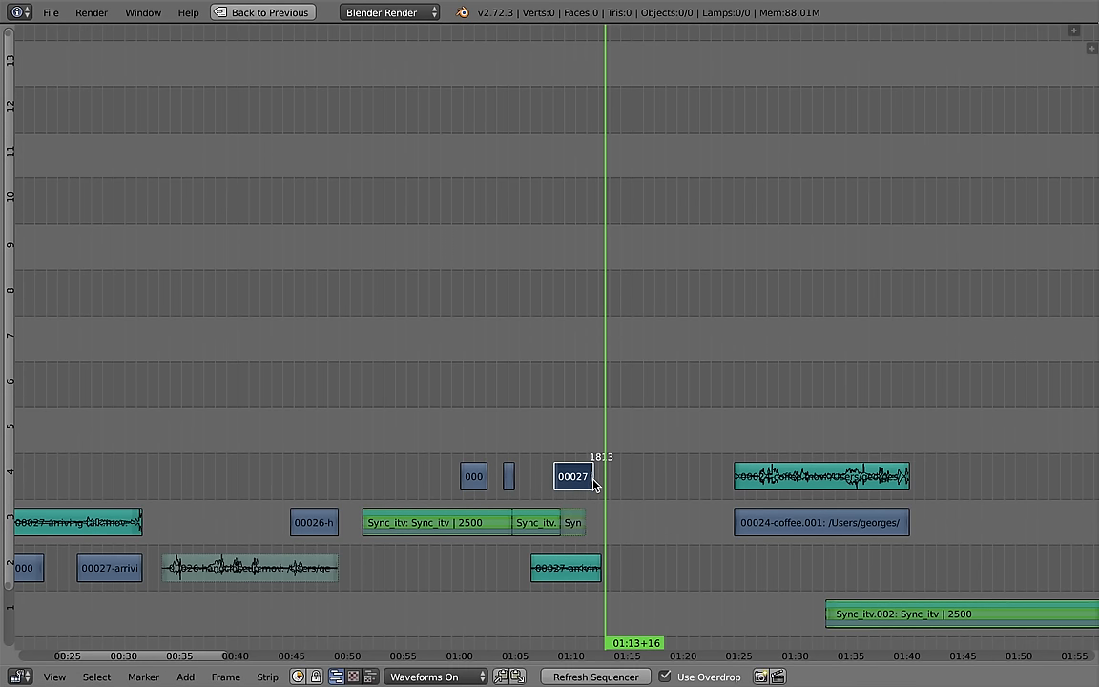
Step: Select the 00026 hand close-up with its audio, then scrub and play the edit to review it
{"action": "right_click", "coordinate": [332, 526]}
{"action": "right_click", "coordinate": [313, 574], "text": "shift"}
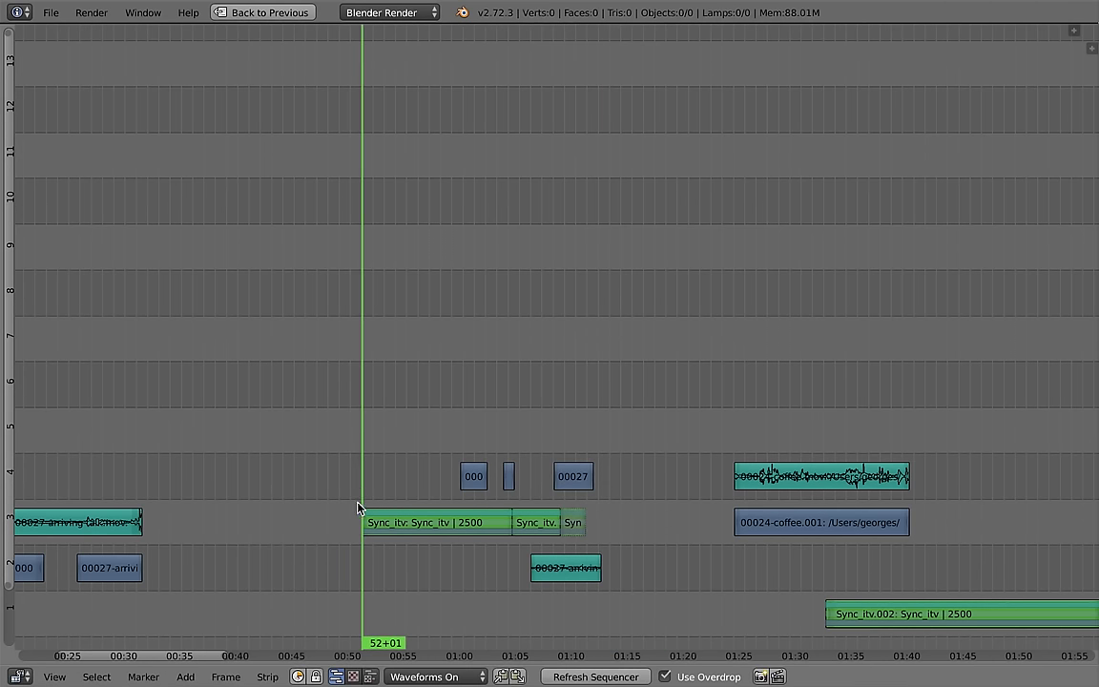
{"action": "left_click_drag", "start_coordinate": [735, 500], "coordinate": [838, 510]}
{"action": "left_click_drag", "start_coordinate": [805, 518], "coordinate": [572, 515]}
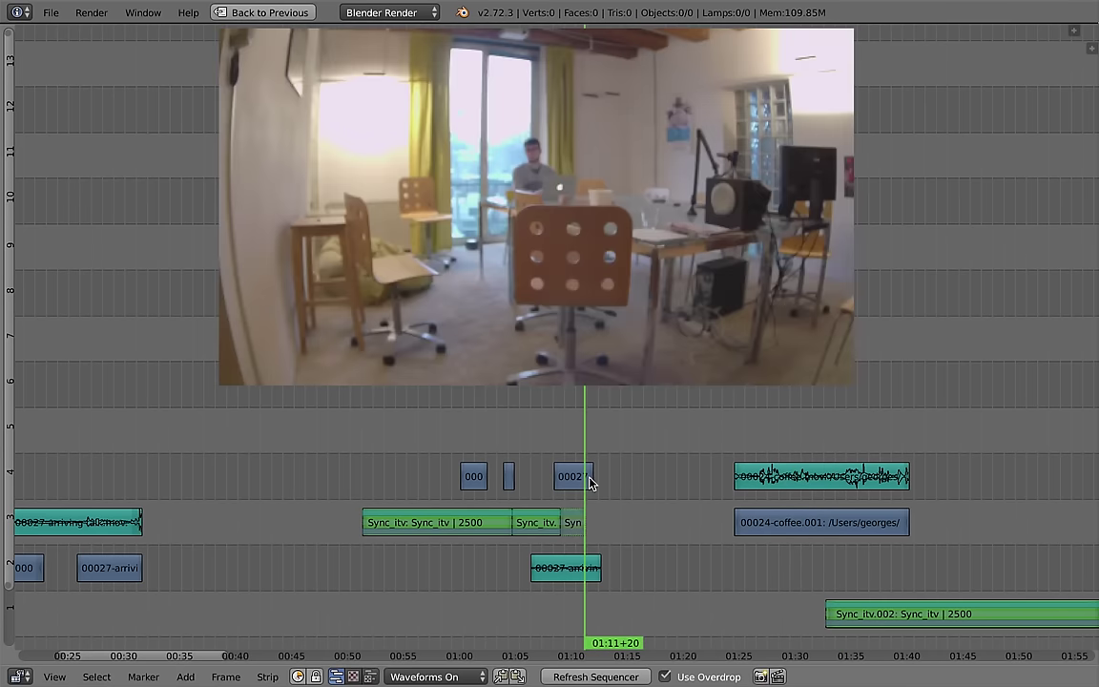
{"action": "right_click", "coordinate": [572, 477]}
{"action": "scroll", "coordinate": [382, 520], "scroll_direction": "left", "scroll_amount": 5}
{"action": "left_click_drag", "start_coordinate": [419, 524], "coordinate": [259, 517]}
{"action": "key", "text": "alt+a"}
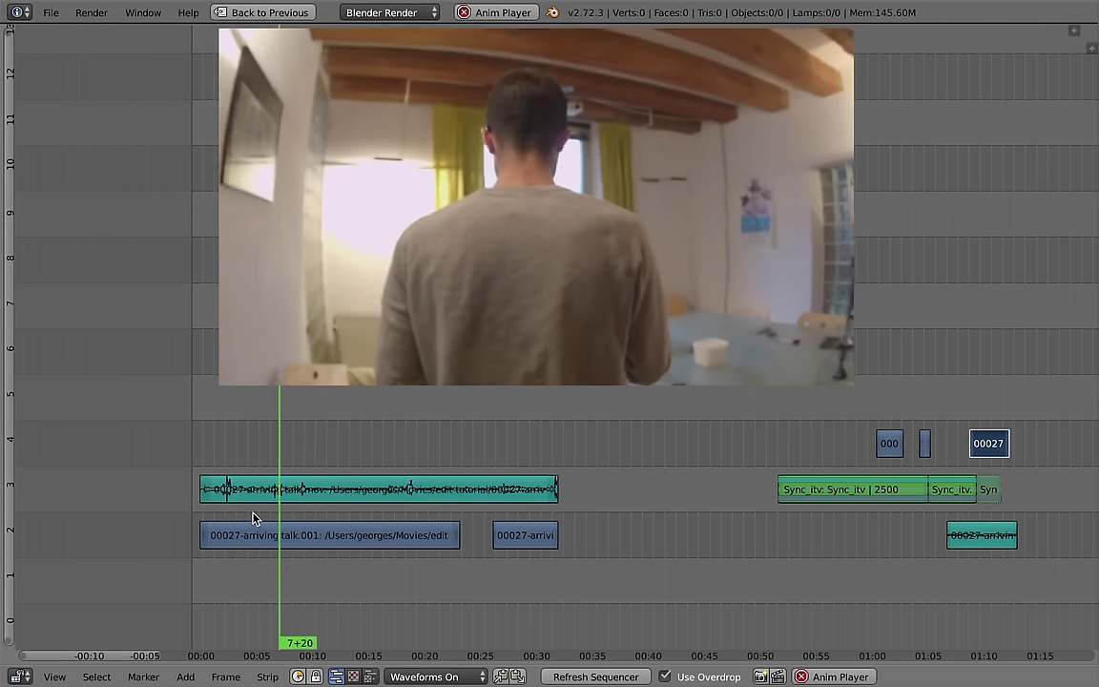
Step: Cut the upper and lower talk strips twice at the playhead
{"action": "key", "text": "Escape"}
{"action": "right_click", "coordinate": [263, 491]}
{"action": "right_click", "coordinate": [267, 536]}
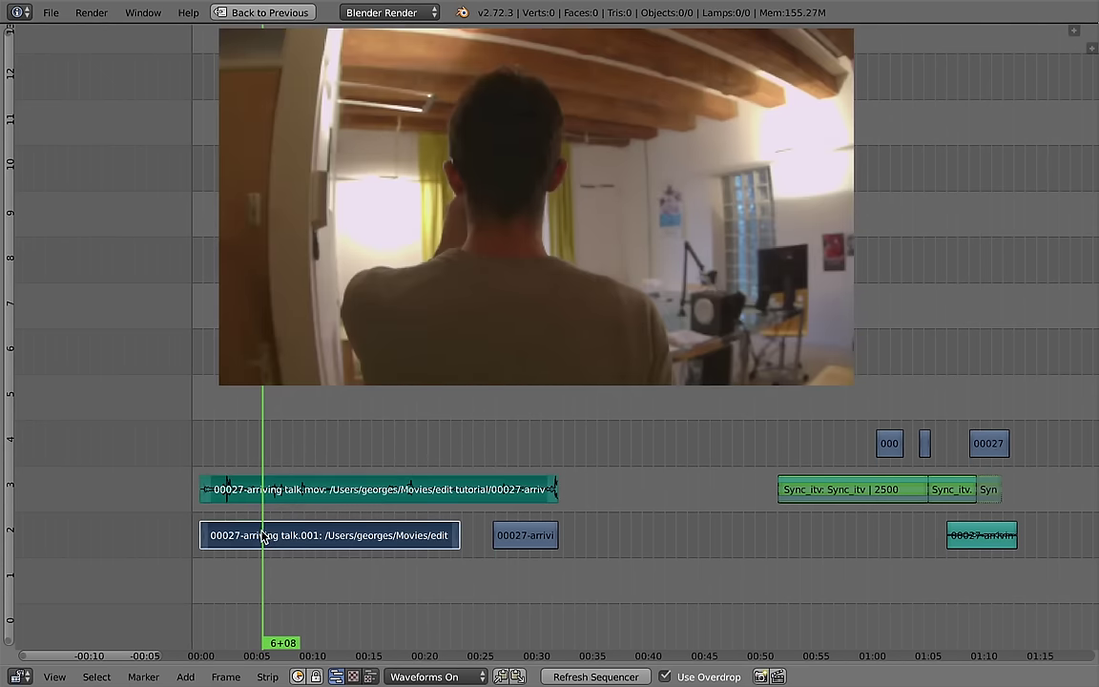
{"action": "key", "text": "k"}
{"action": "key", "text": "alt+a"}
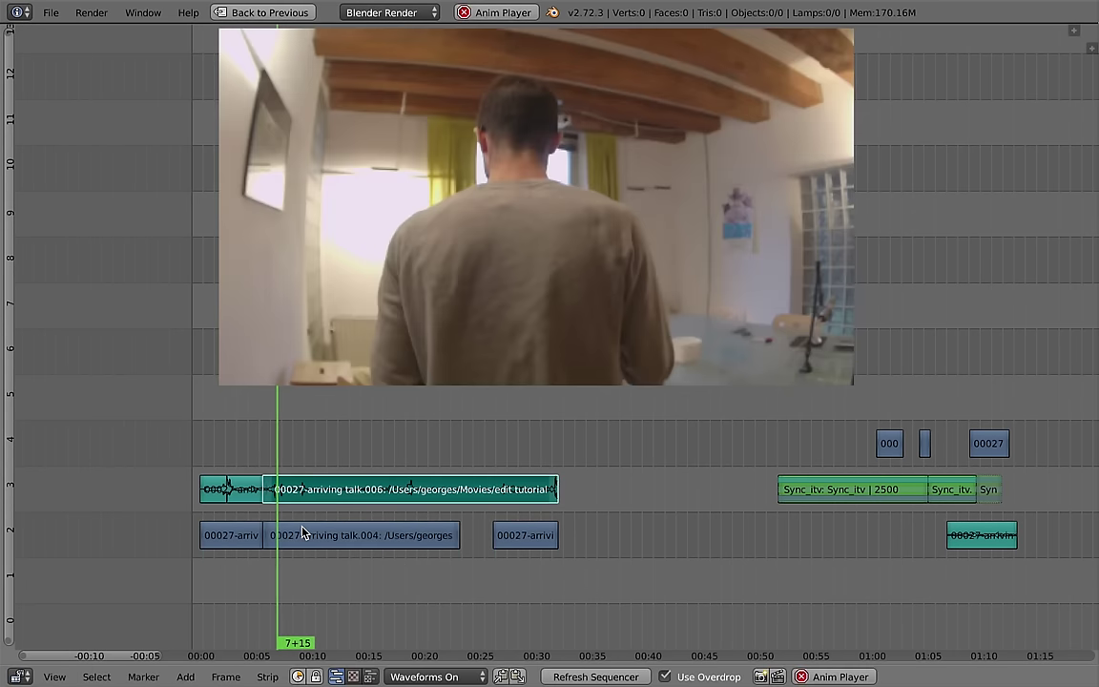
{"action": "right_click", "coordinate": [303, 534]}
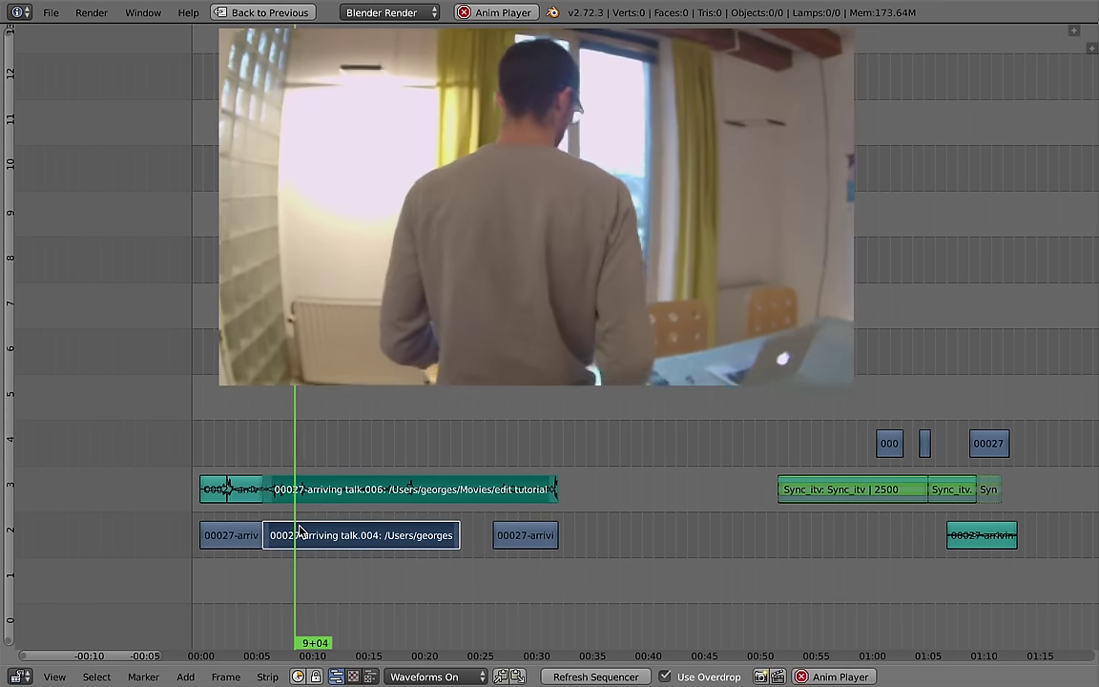
{"action": "key", "text": "k"}
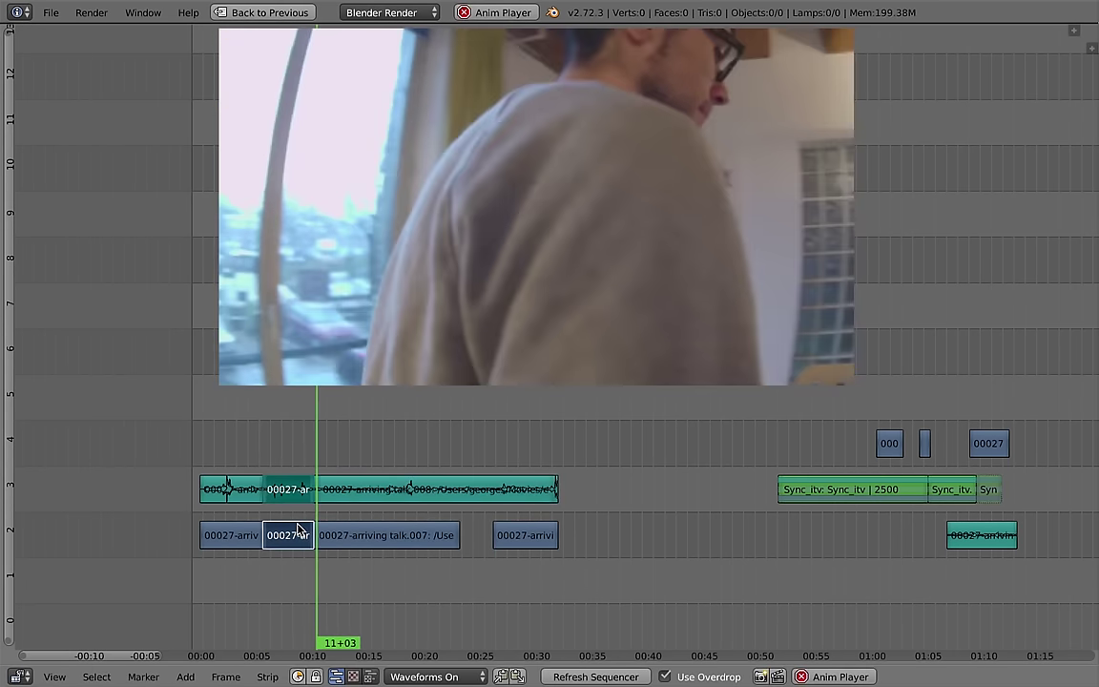
{"action": "key", "text": "alt+a"}
Step: Move the two cut 00027 pieces later and up, just before the Sync_itv strip
{"action": "key", "text": "g"}
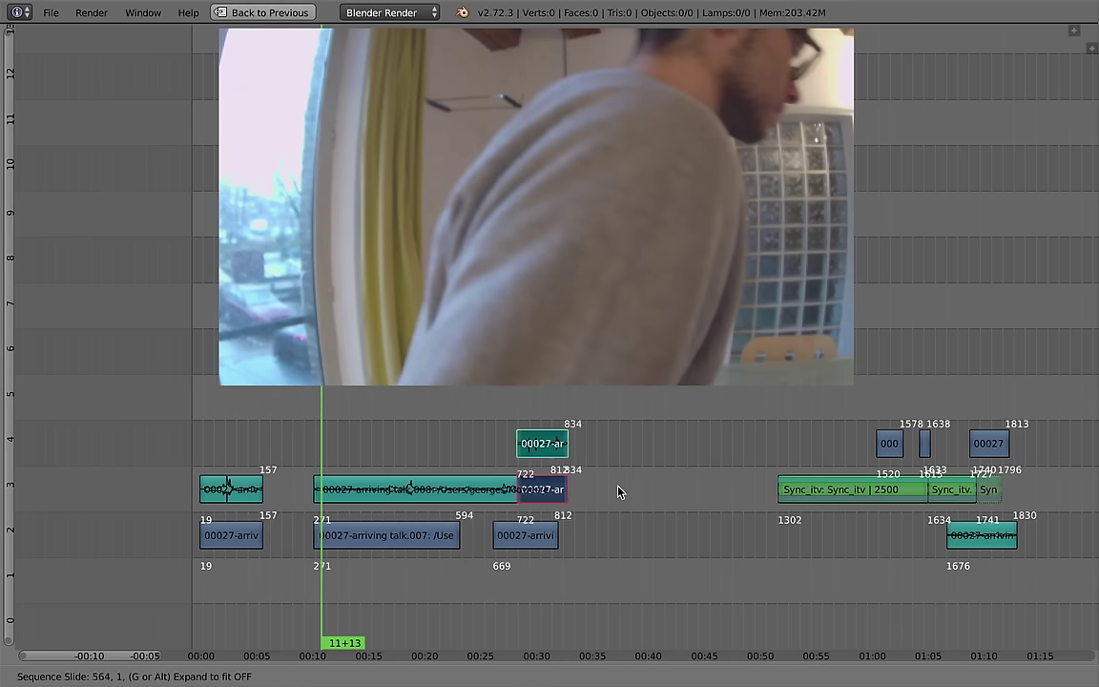
{"action": "left_click", "coordinate": [715, 564]}
{"action": "scroll", "coordinate": [714, 563], "scroll_direction": "right", "scroll_amount": 2}
{"action": "scroll", "coordinate": [715, 564], "scroll_direction": "up", "scroll_amount": 1}
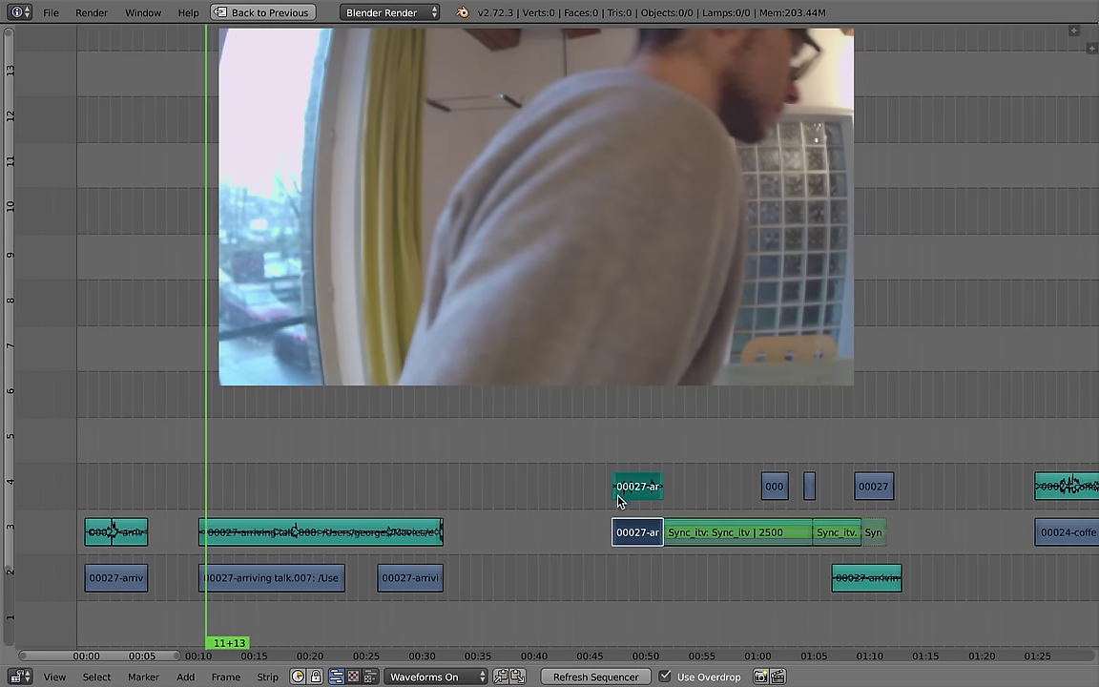
{"action": "key", "text": "g"}
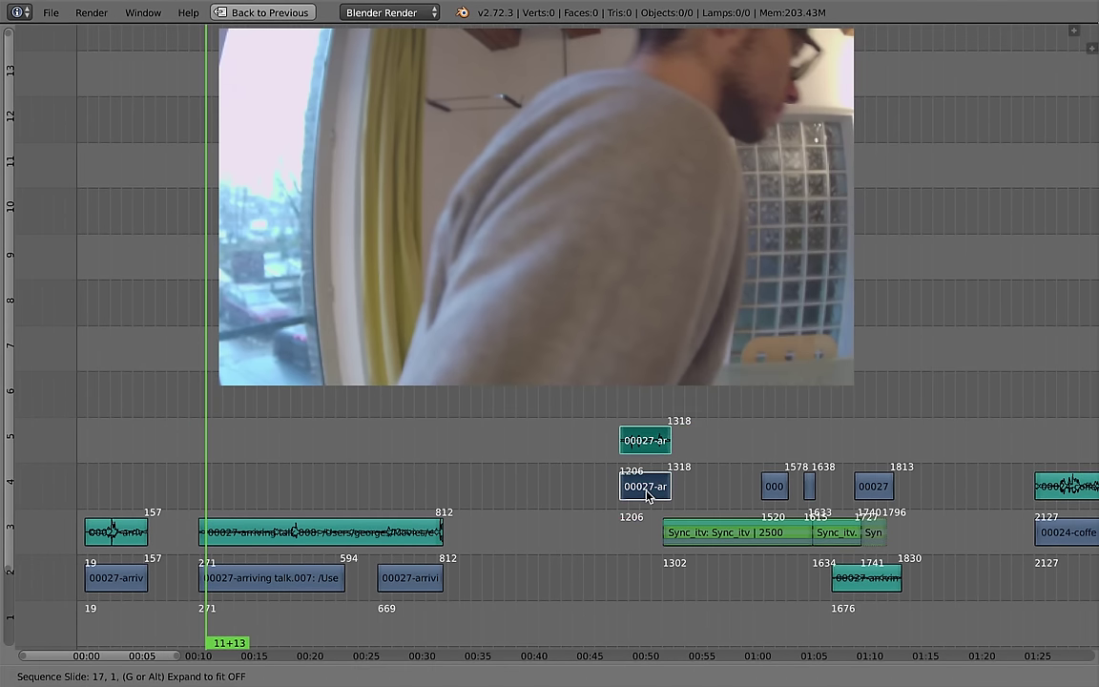
{"action": "left_click", "coordinate": [649, 484]}
{"action": "scroll", "coordinate": [603, 562], "scroll_direction": "right", "scroll_amount": 1}
{"action": "scroll", "coordinate": [603, 562], "scroll_direction": "up", "scroll_amount": 1}
Step: Play back the moved 00027 pieces from about 48+07
{"action": "left_click", "coordinate": [567, 516]}
{"action": "key", "text": "alt+a"}
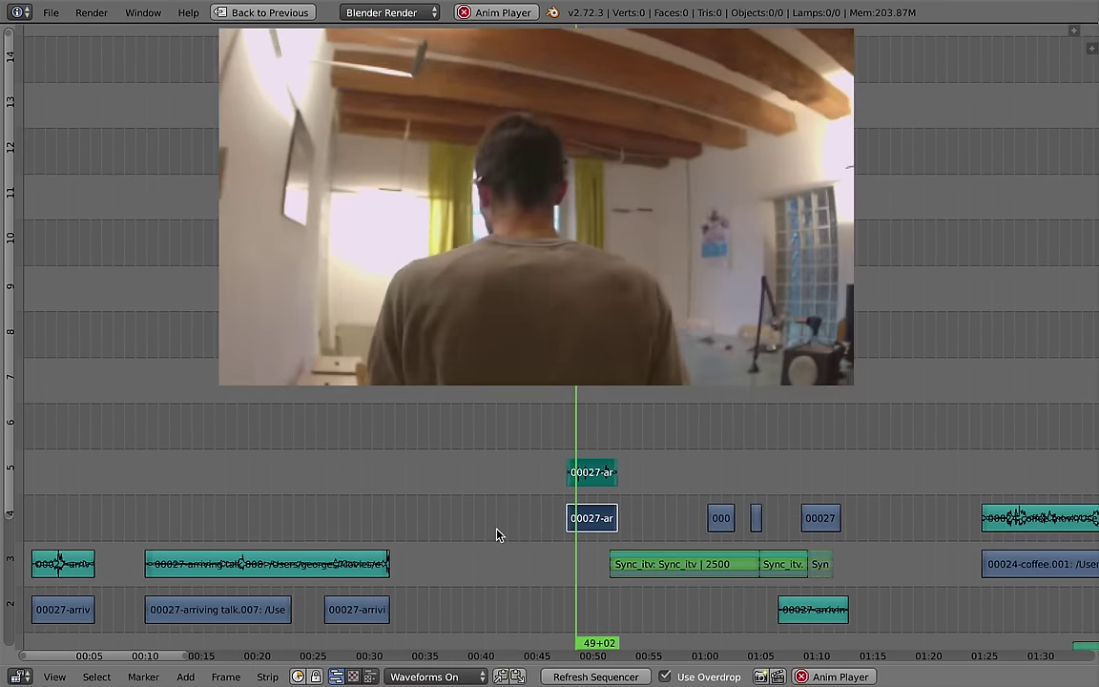
{"action": "scroll", "coordinate": [491, 530], "scroll_direction": "up", "scroll_amount": 3}
{"action": "scroll", "coordinate": [310, 534], "scroll_direction": "right", "scroll_amount": 1}
{"action": "scroll", "coordinate": [309, 534], "scroll_direction": "up", "scroll_amount": 1}
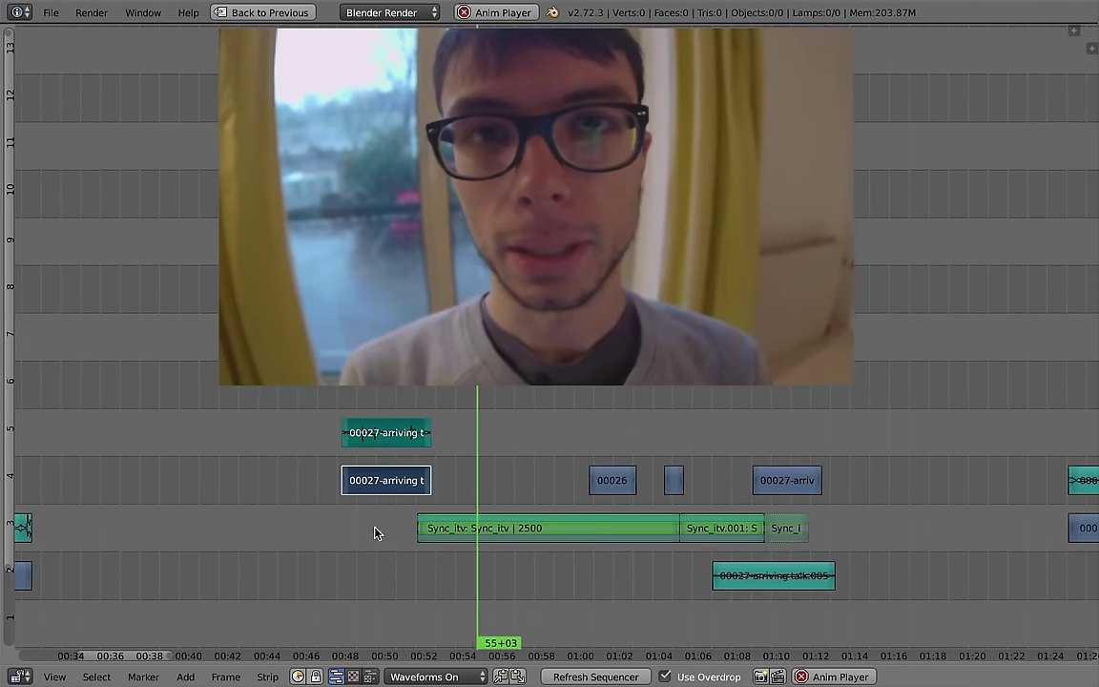
{"action": "key", "text": "alt+a"}
Step: Move the upper 00027 audio piece to channel 2 and extend it to end at frame 1343
{"action": "right_click", "coordinate": [394, 437]}
{"action": "key", "text": "g"}
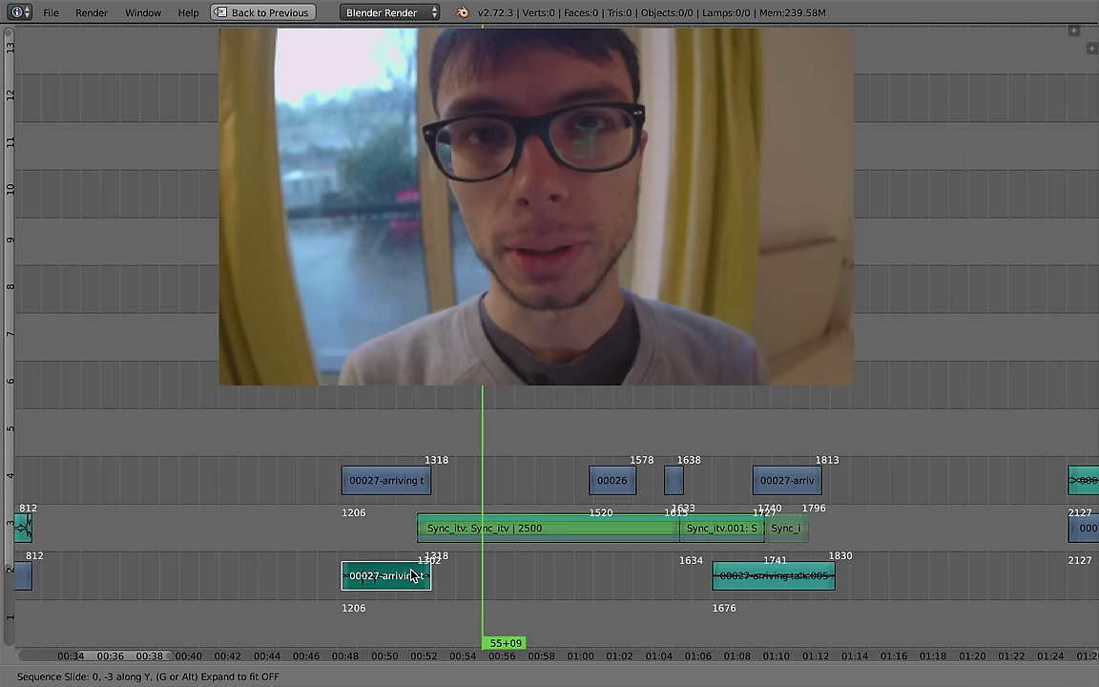
{"action": "left_click", "coordinate": [420, 541]}
{"action": "left_click", "coordinate": [412, 523]}
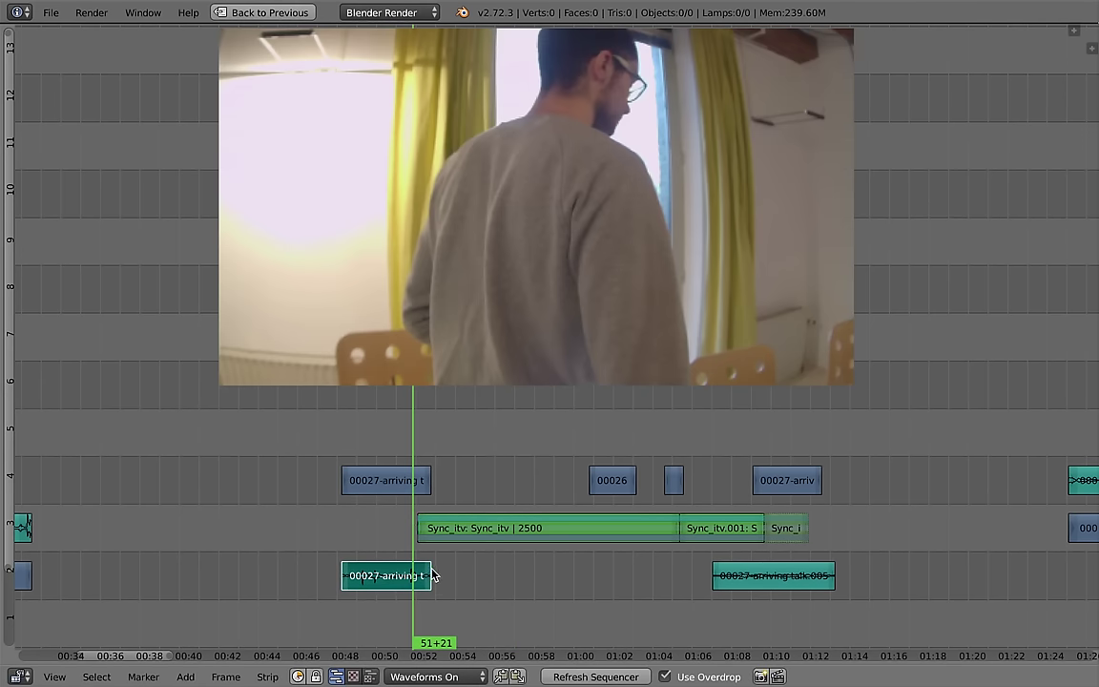
{"action": "key", "text": "g"}
{"action": "left_click", "coordinate": [452, 578]}
{"action": "left_click", "coordinate": [397, 573]}
{"action": "key", "text": "alt+a"}
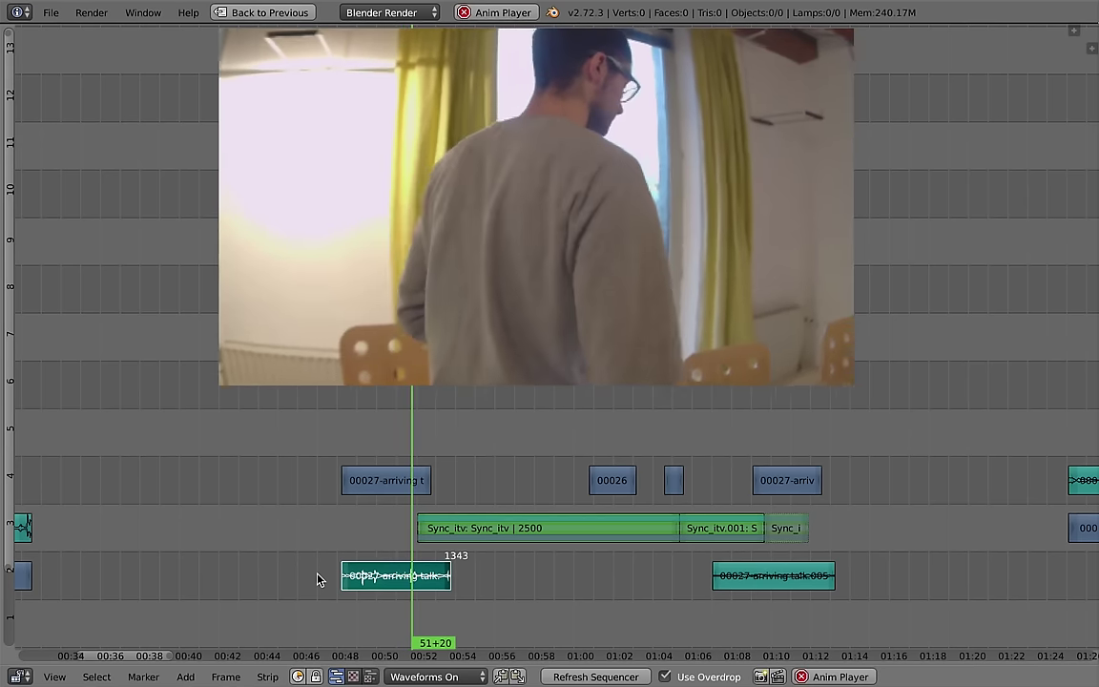
{"action": "key", "text": "alt+a"}
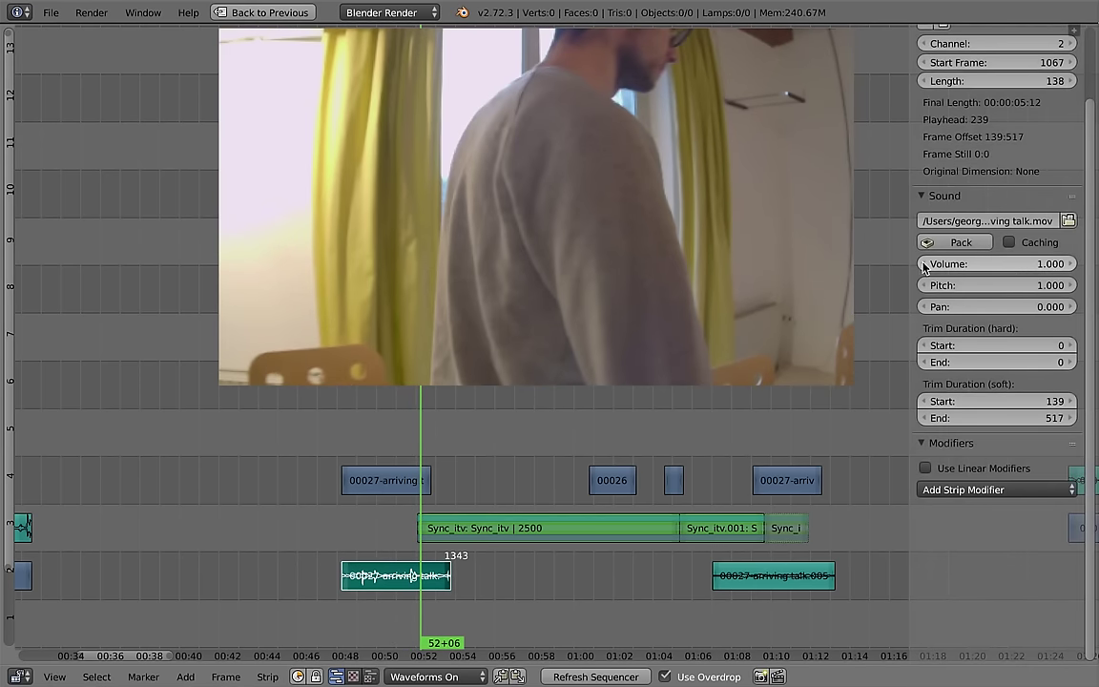
Step: Replay from about 51+21, then park the playhead at 52+06 and show the sound strip's properties
{"action": "left_click", "coordinate": [401, 505]}
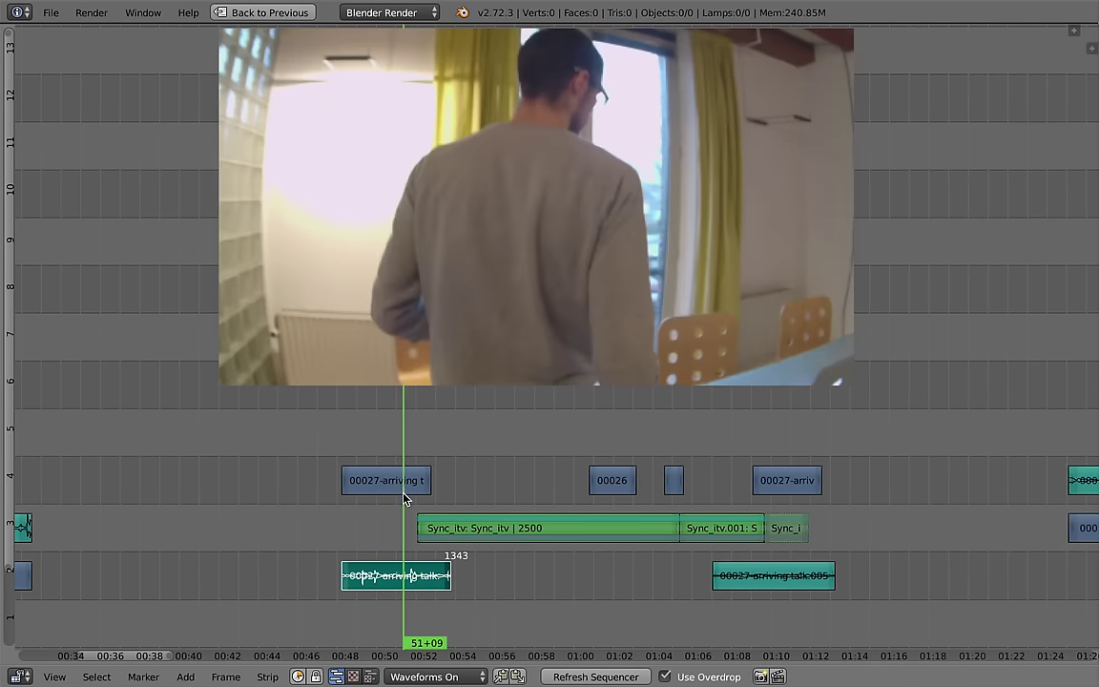
{"action": "key", "text": "alt+a"}
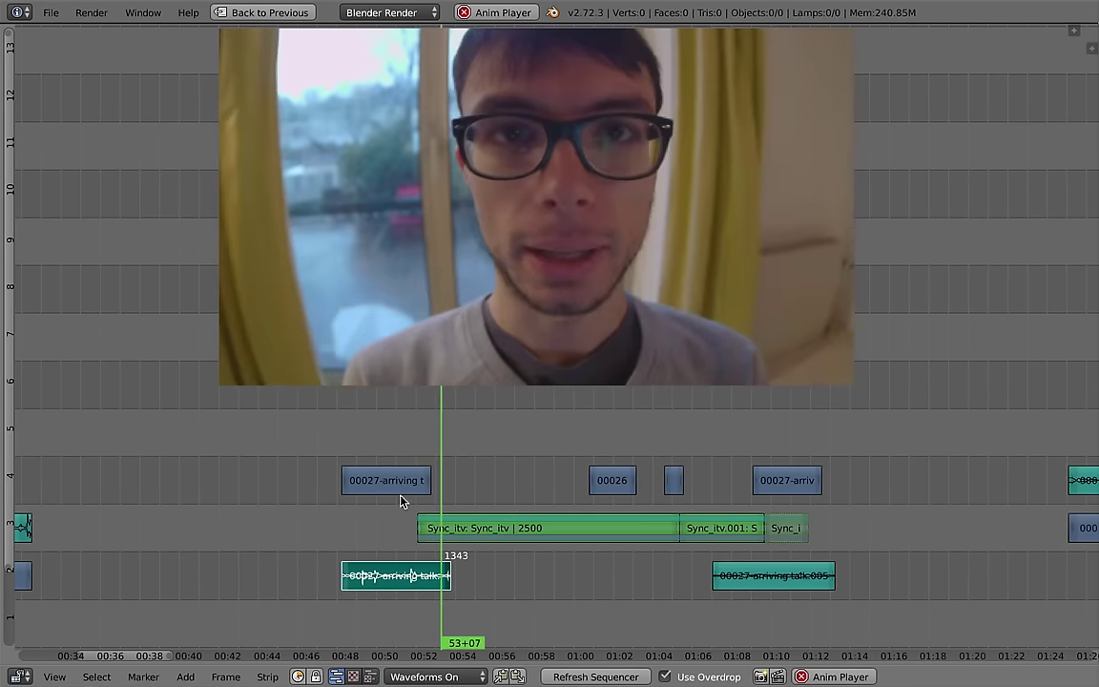
{"action": "key", "text": "alt+a"}
{"action": "left_click", "coordinate": [427, 559]}
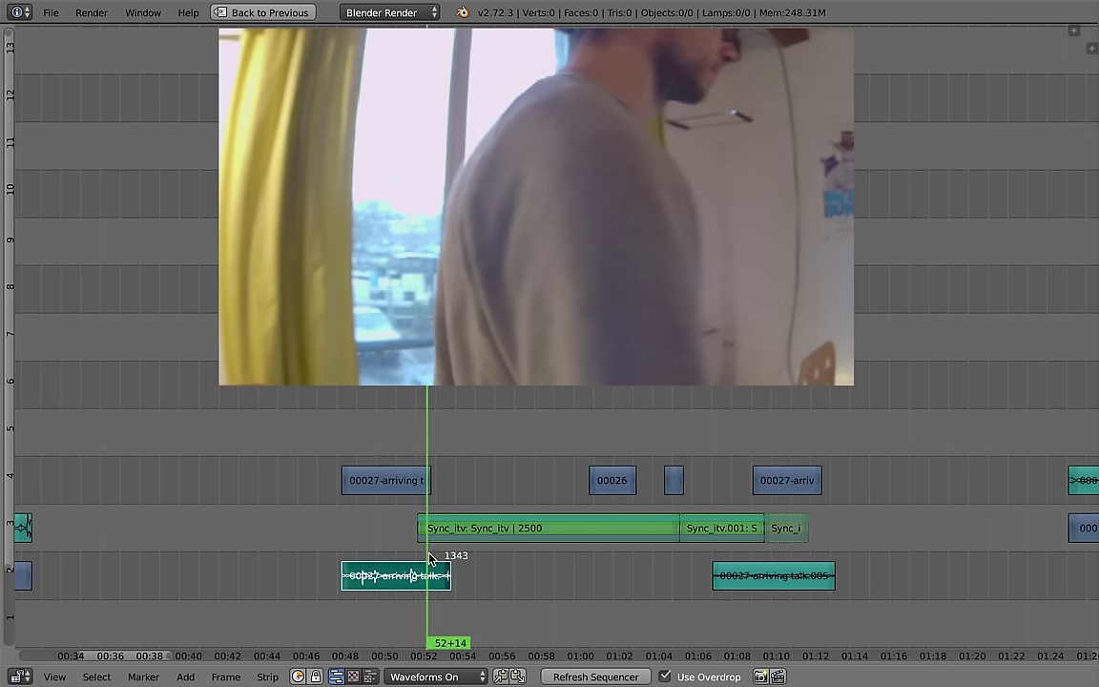
{"action": "scroll", "coordinate": [461, 595], "scroll_direction": "up", "scroll_amount": 3}
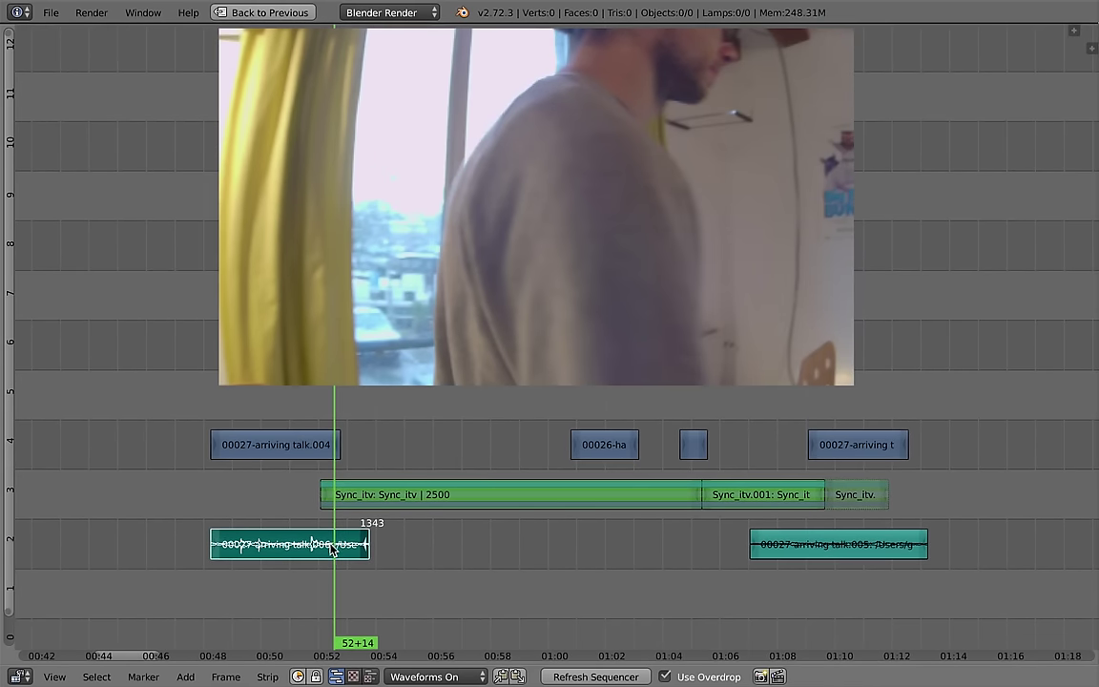
{"action": "scroll", "coordinate": [361, 545], "scroll_direction": "right", "scroll_amount": 1}
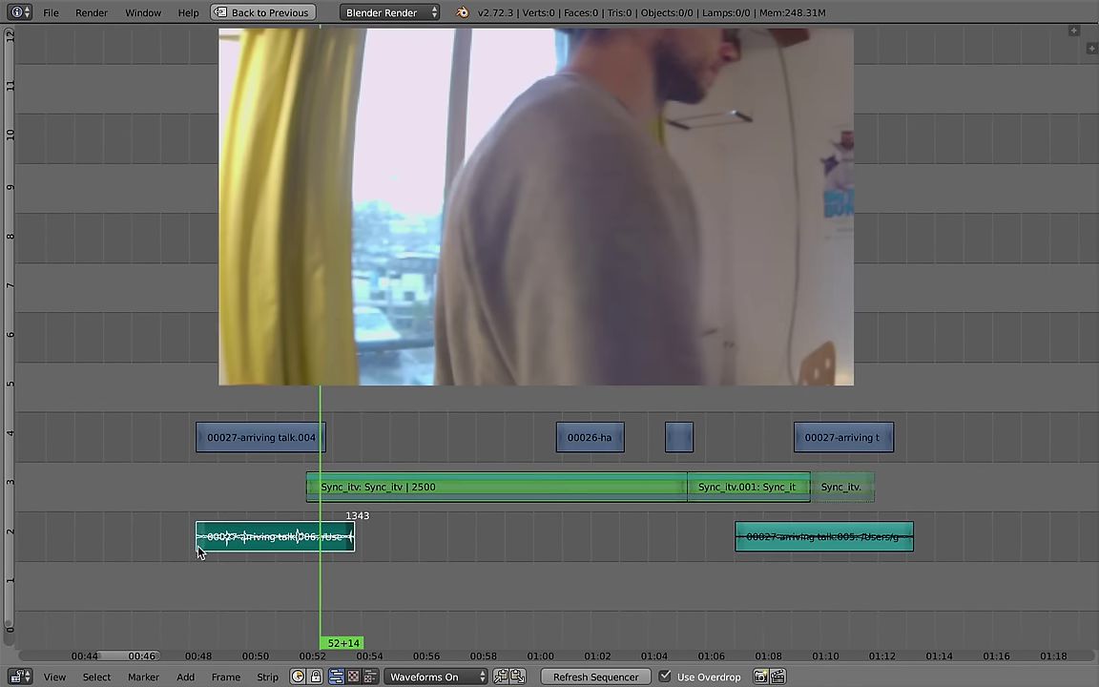
{"action": "scroll", "coordinate": [346, 556], "scroll_direction": "up", "scroll_amount": 2}
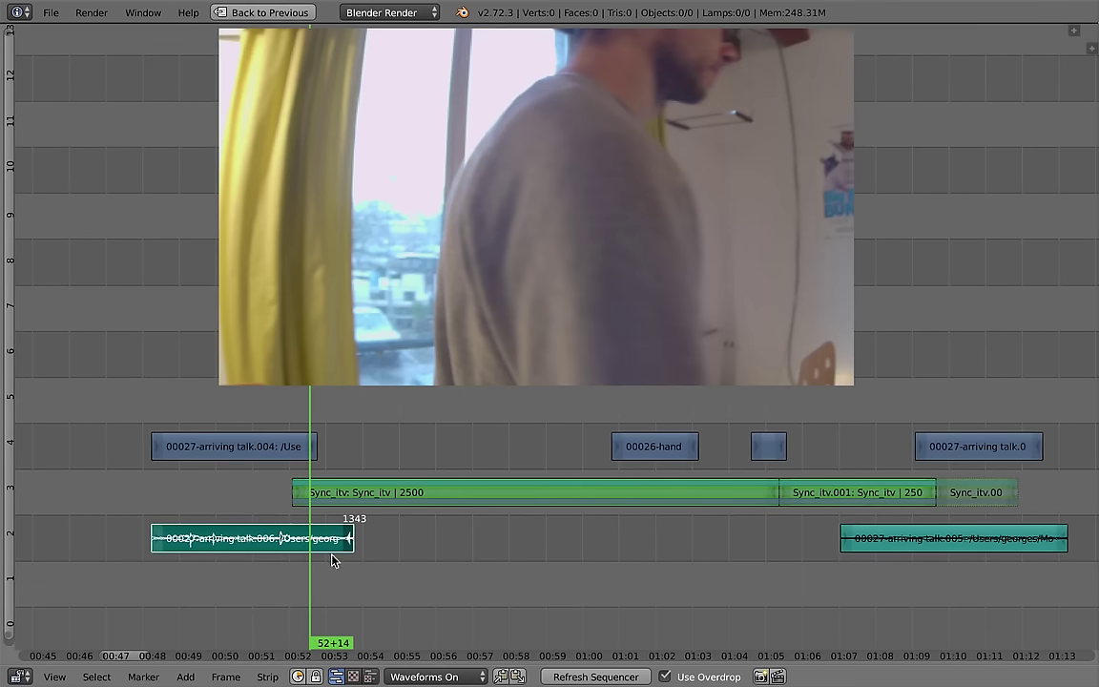
{"action": "left_click", "coordinate": [301, 520]}
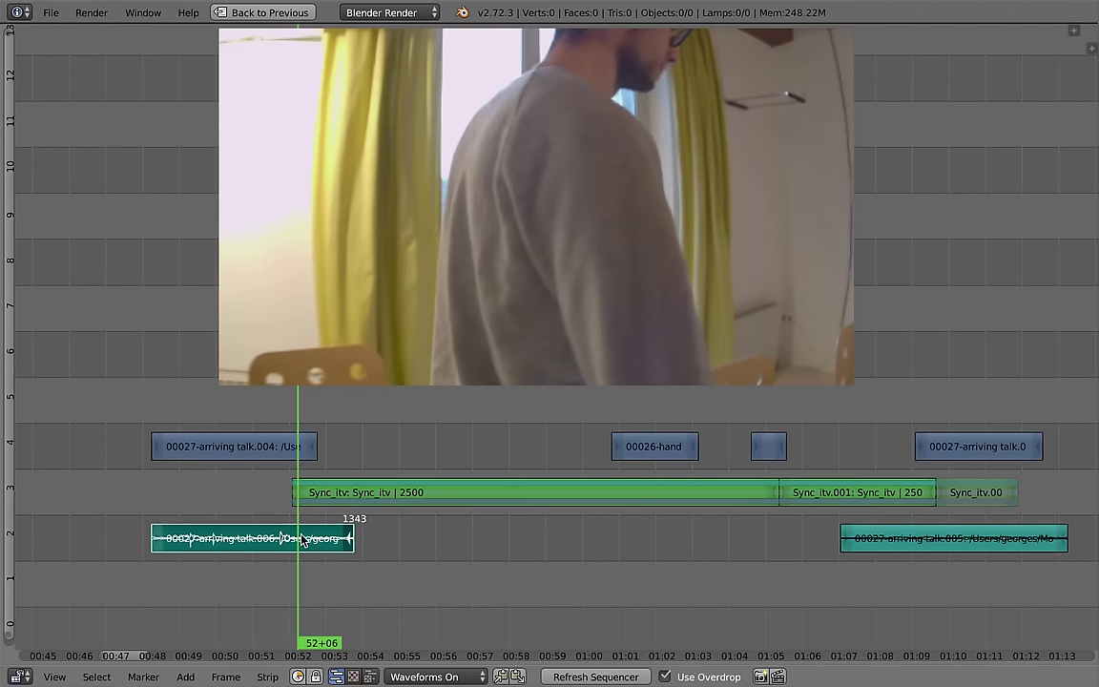
{"action": "key", "text": "n"}
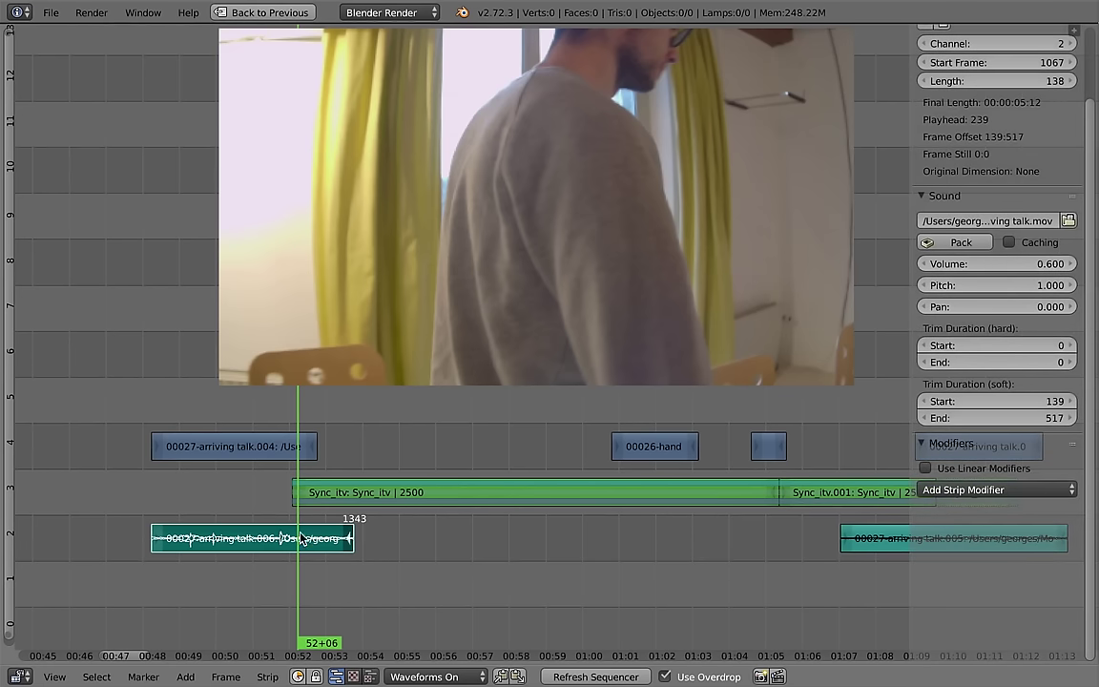
Step: Keyframe the talk.006 volume at 0.600 on 52+08 and at 0.000 on 53+19
{"action": "left_click_drag", "start_coordinate": [301, 539], "coordinate": [303, 541]}
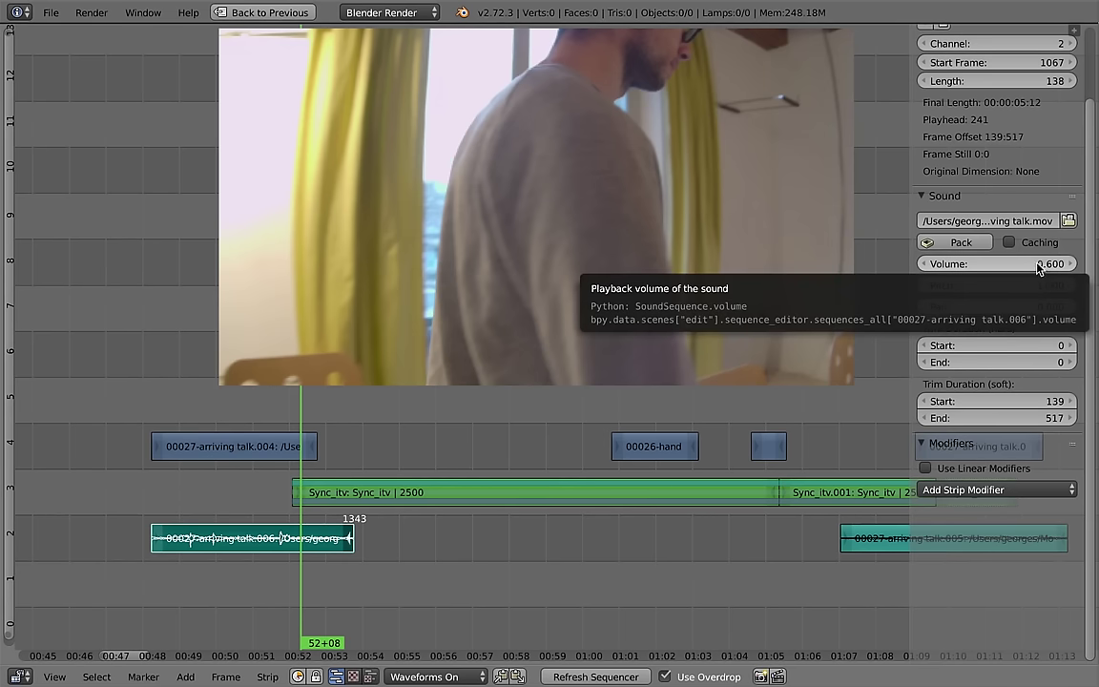
{"action": "key", "text": "i"}
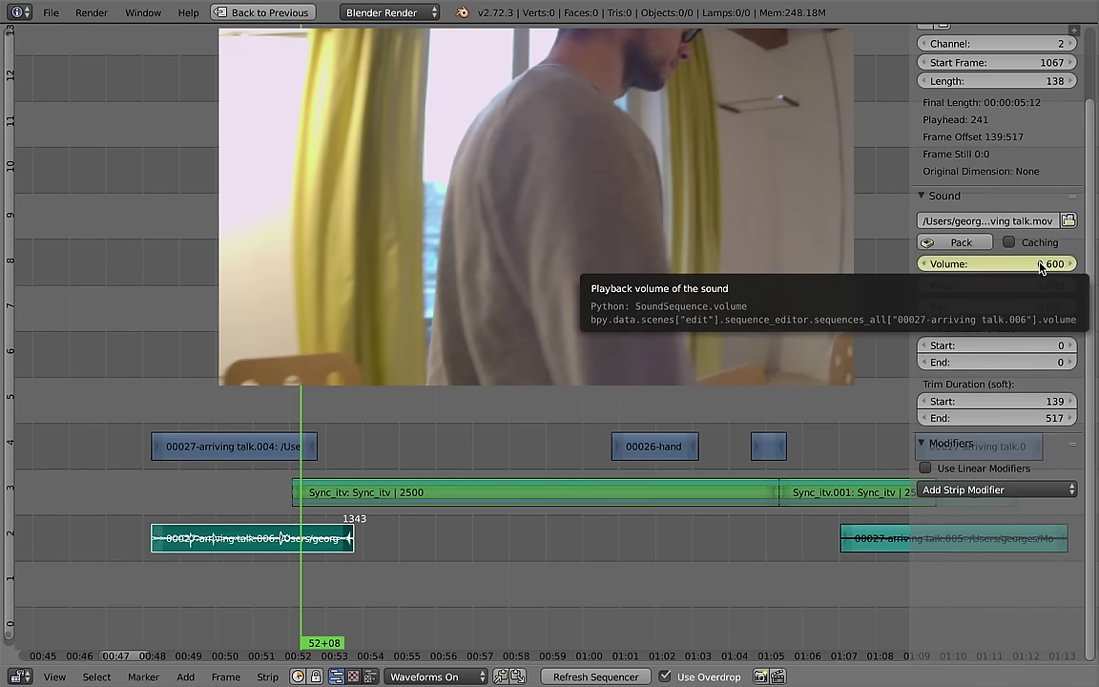
{"action": "key", "text": "Page_Up"}
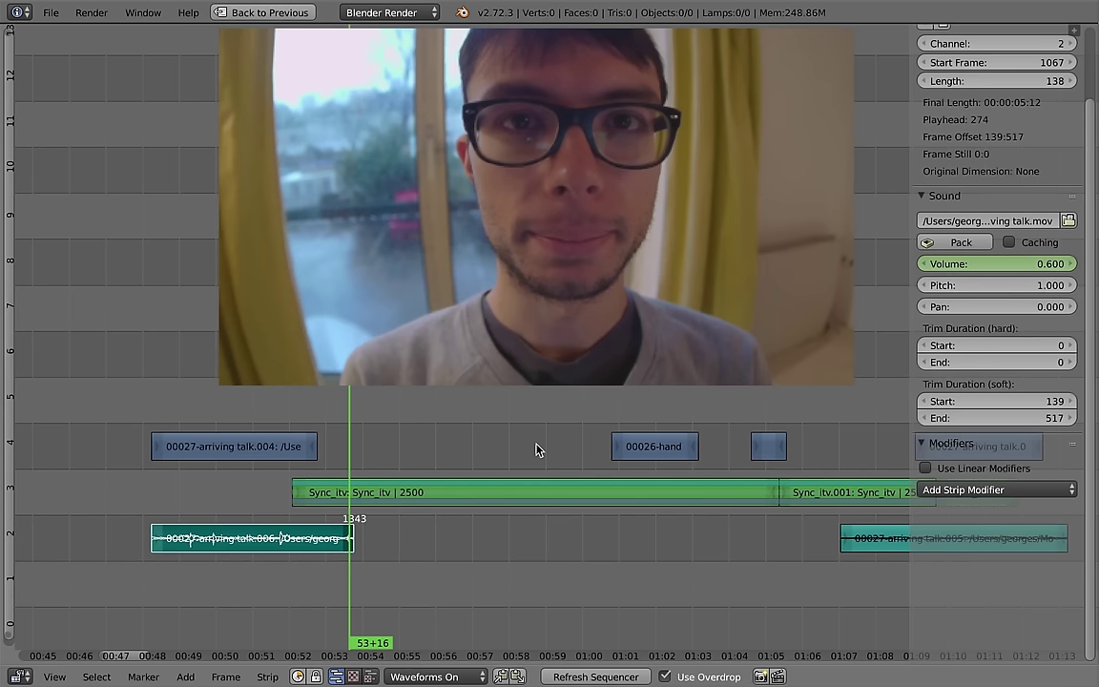
{"action": "key", "text": "Right"}
{"action": "key", "text": "Right"}
{"action": "key", "text": "Right"}
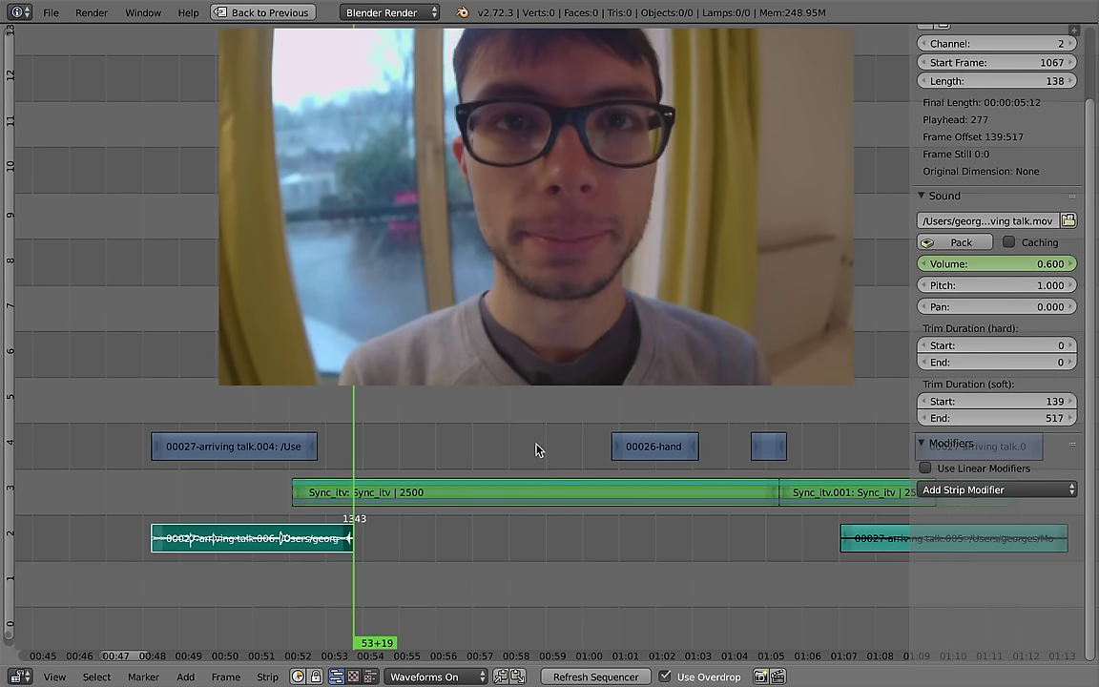
{"action": "left_click", "coordinate": [993, 263]}
{"action": "type", "text": "0"}
{"action": "key", "text": "Return"}
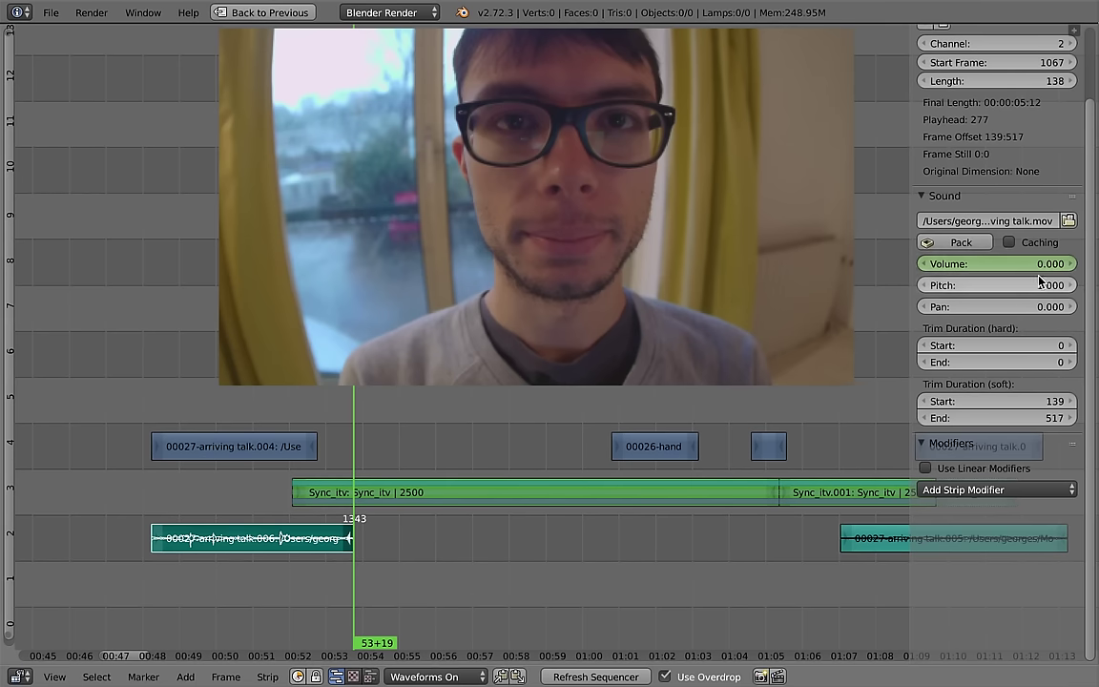
{"action": "key", "text": "i"}
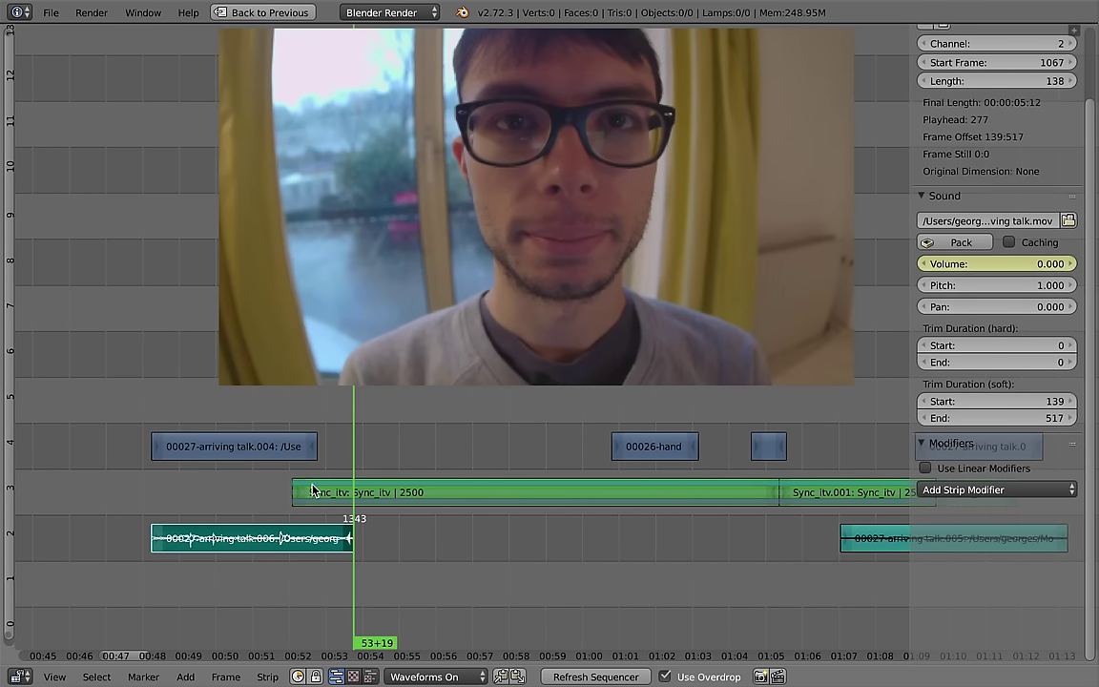
Step: Bring up Mission Control showing all open windows
{"action": "scroll", "coordinate": [312, 491], "scroll_direction": "up", "scroll_amount": 20}
{"action": "scroll", "coordinate": [315, 493], "scroll_direction": "down", "scroll_amount": 13}
{"action": "scroll", "coordinate": [320, 496], "scroll_direction": "up", "scroll_amount": 13}
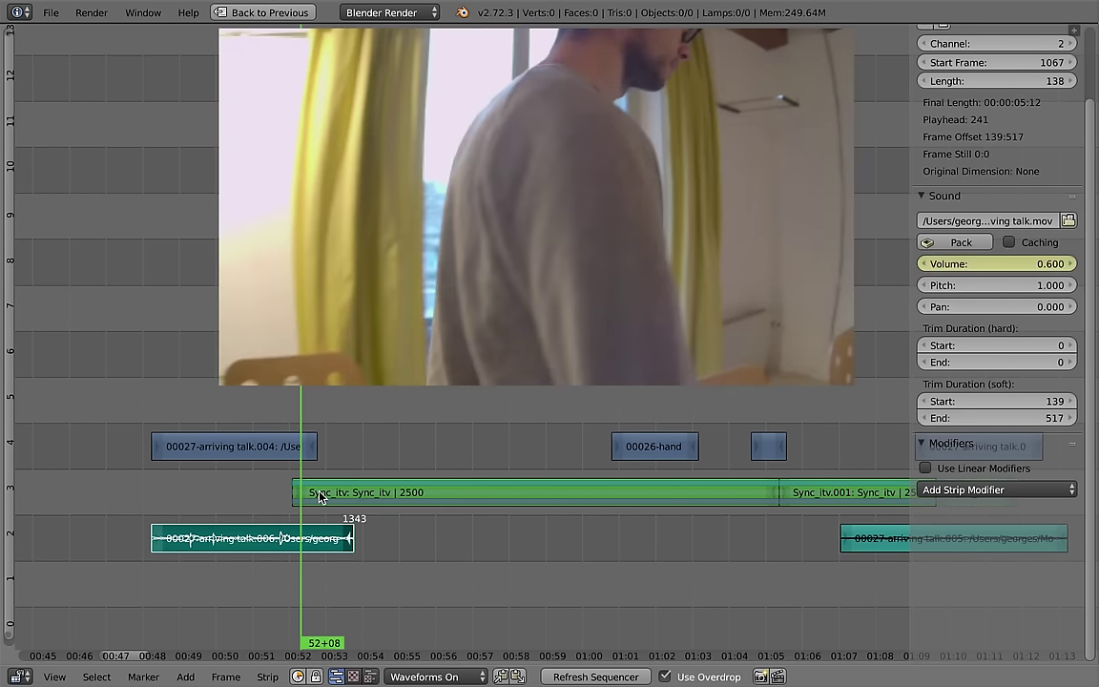
{"action": "key", "text": "ctrl+Up"}
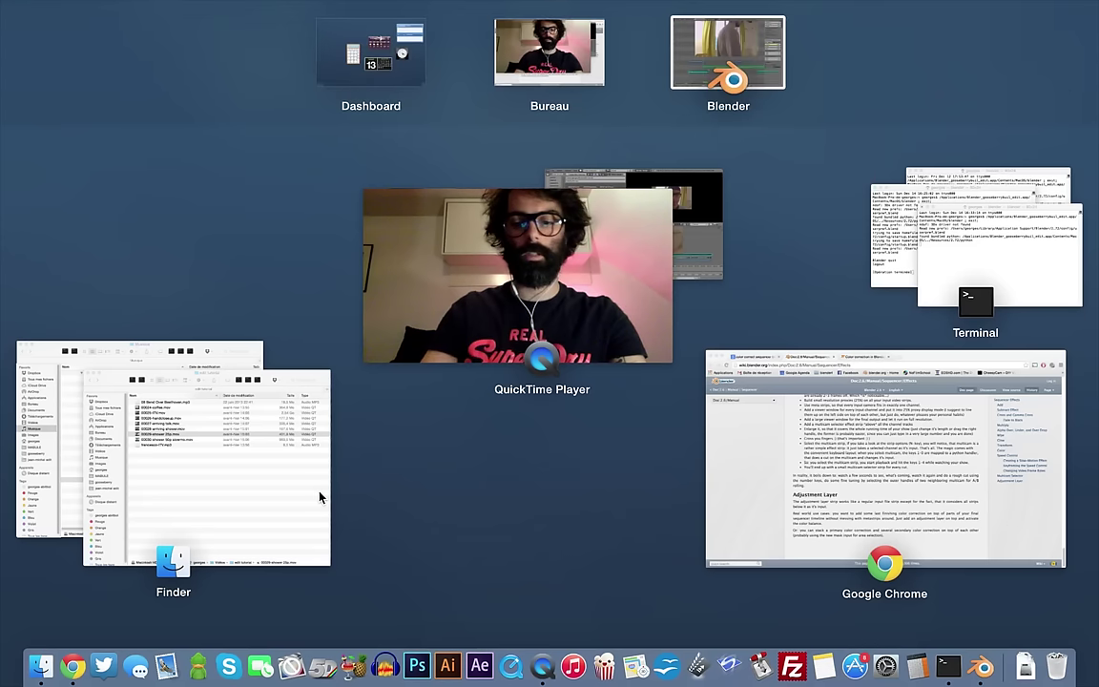
Step: Return to Blender in the Video Editing-fx layout and frame the whole volume fade curve
{"action": "key", "text": "ctrl+Up"}
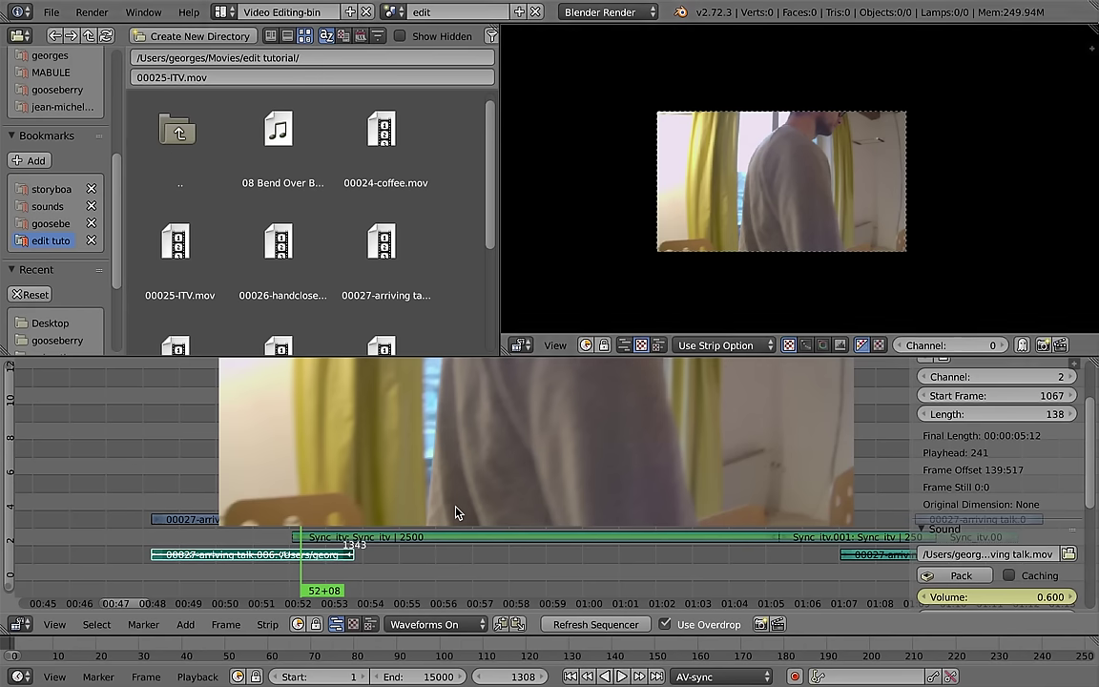
{"action": "left_click", "coordinate": [220, 11]}
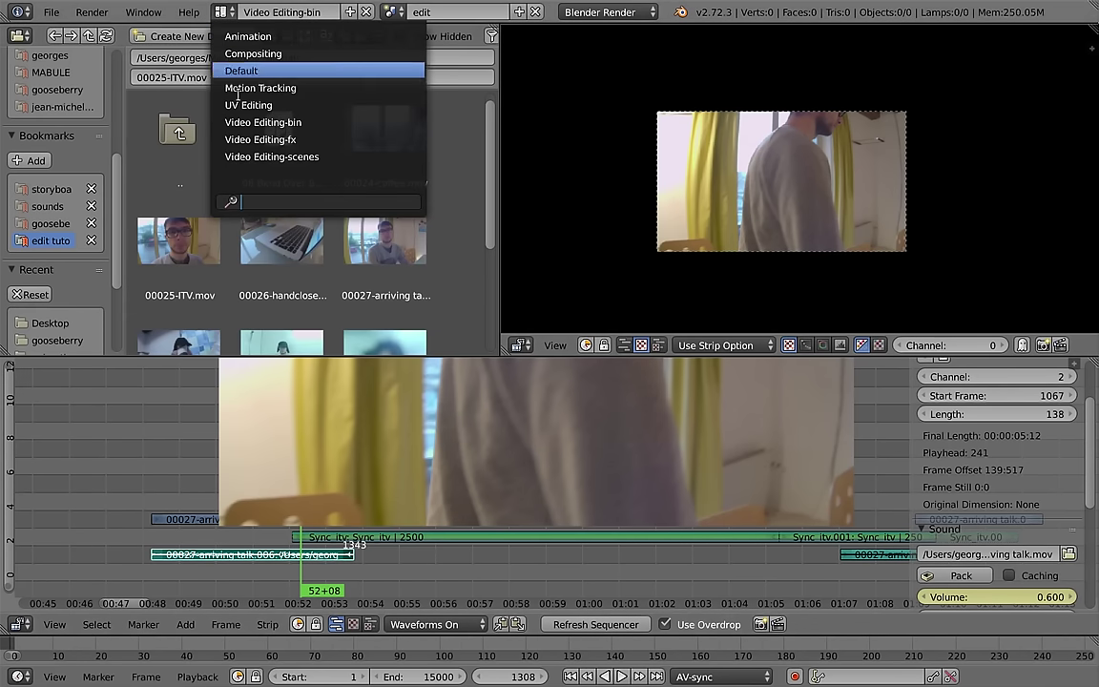
{"action": "left_click", "coordinate": [276, 139]}
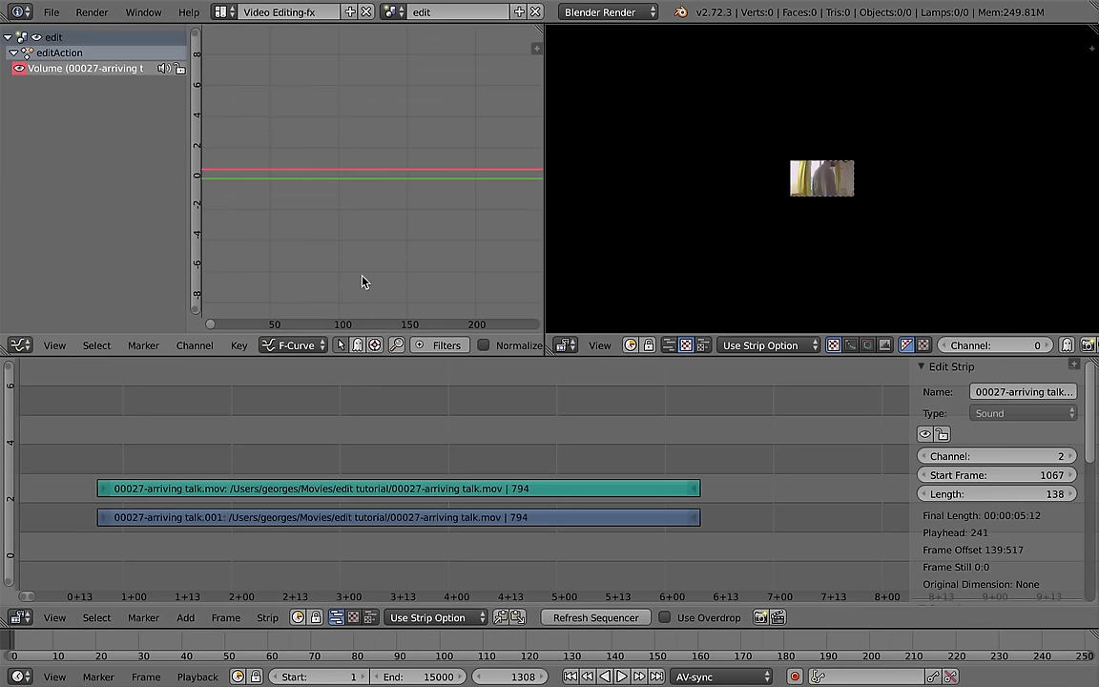
{"action": "key", "text": "Home"}
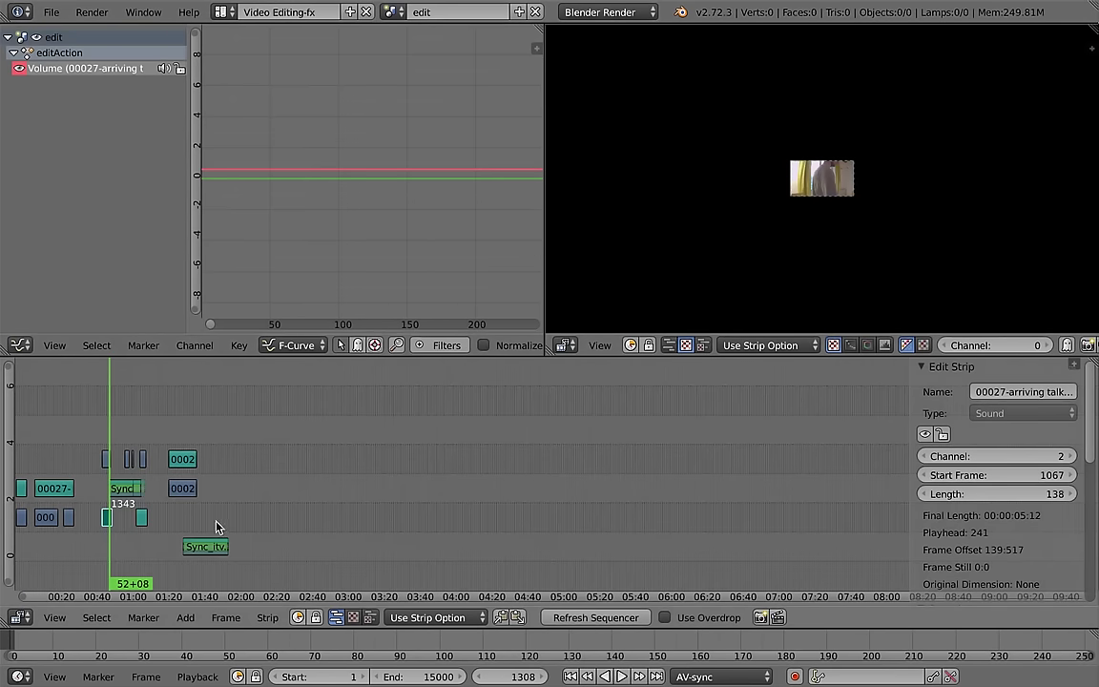
{"action": "scroll", "coordinate": [286, 520], "scroll_direction": "up", "scroll_amount": 3}
{"action": "scroll", "coordinate": [406, 519], "scroll_direction": "up", "scroll_amount": 3}
{"action": "left_click_drag", "start_coordinate": [406, 519], "coordinate": [535, 513]}
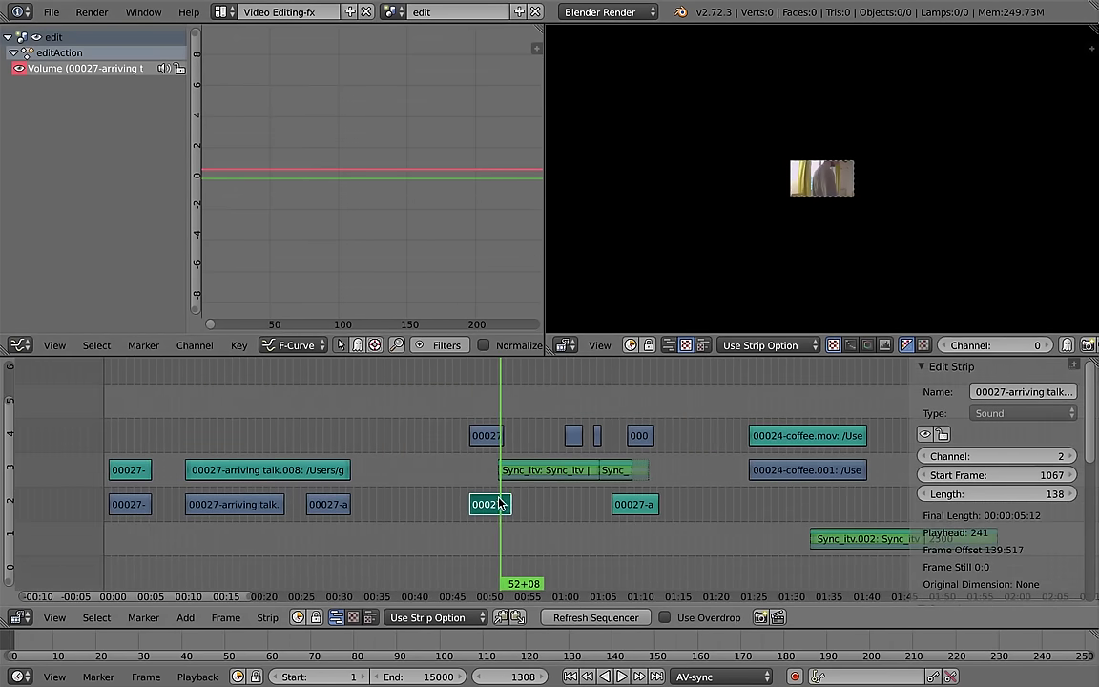
{"action": "scroll", "coordinate": [507, 522], "scroll_direction": "up", "scroll_amount": 3}
{"action": "scroll", "coordinate": [506, 522], "scroll_direction": "up", "scroll_amount": 2}
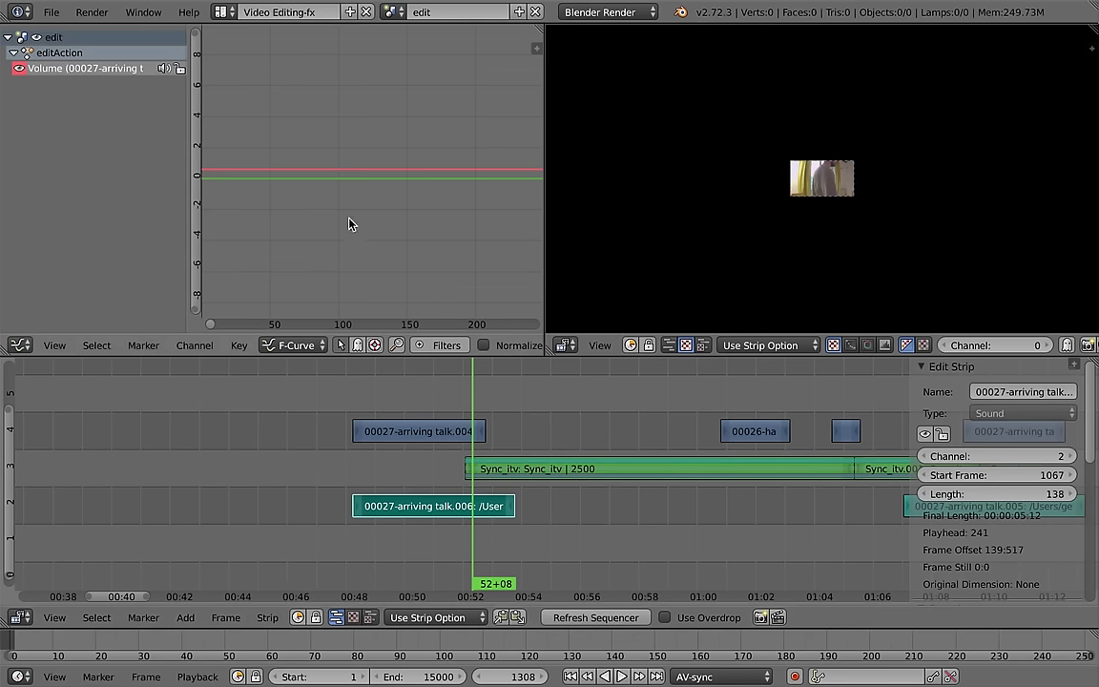
{"action": "key", "text": "Home"}
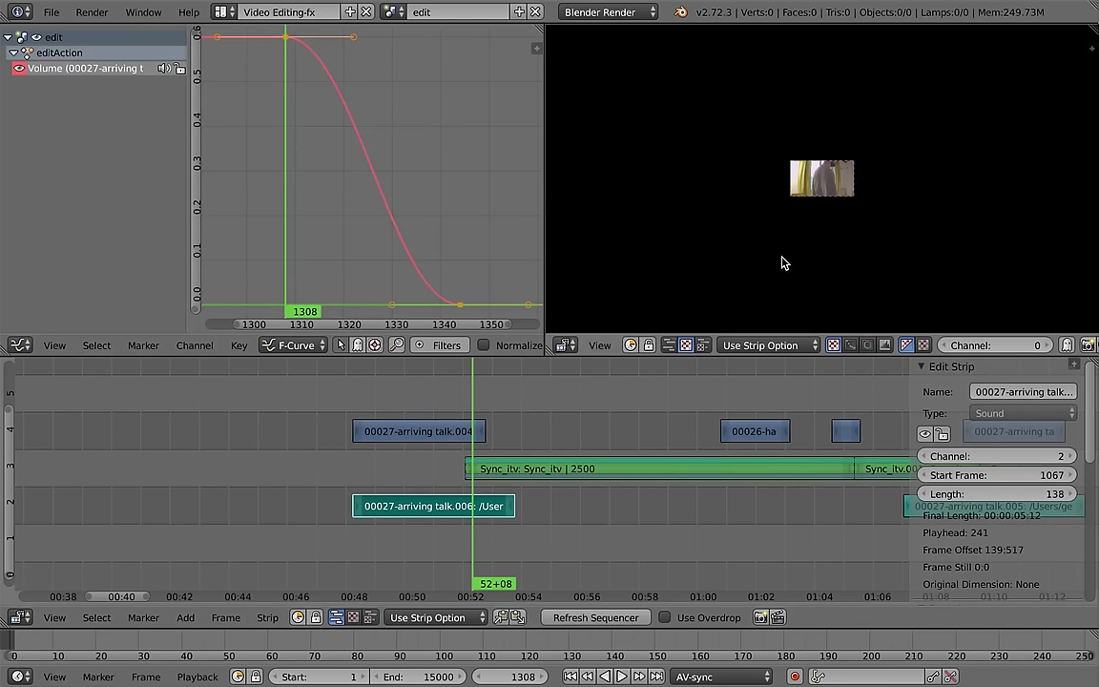
Step: Shorten the top keyframe's handles and widen the bottom keyframe's handles to ease the fade-out
{"action": "scroll", "coordinate": [734, 226], "scroll_direction": "up", "scroll_amount": 3}
{"action": "scroll", "coordinate": [763, 179], "scroll_direction": "up", "scroll_amount": 3}
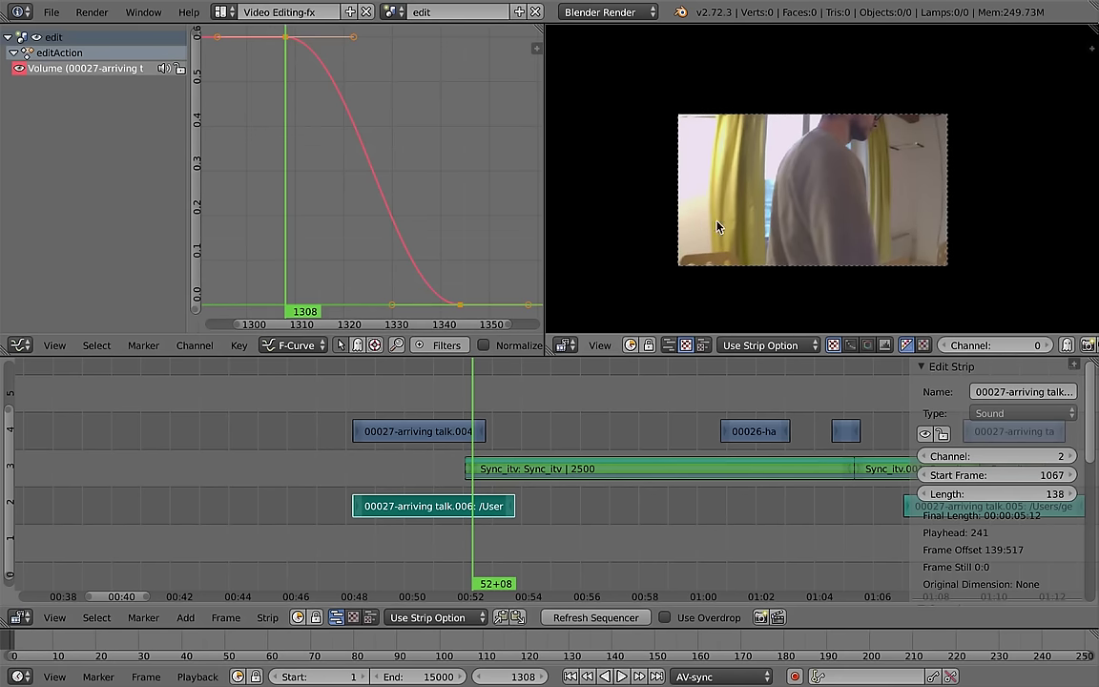
{"action": "scroll", "coordinate": [723, 208], "scroll_direction": "up", "scroll_amount": 3}
{"action": "scroll", "coordinate": [728, 215], "scroll_direction": "down", "scroll_amount": 2}
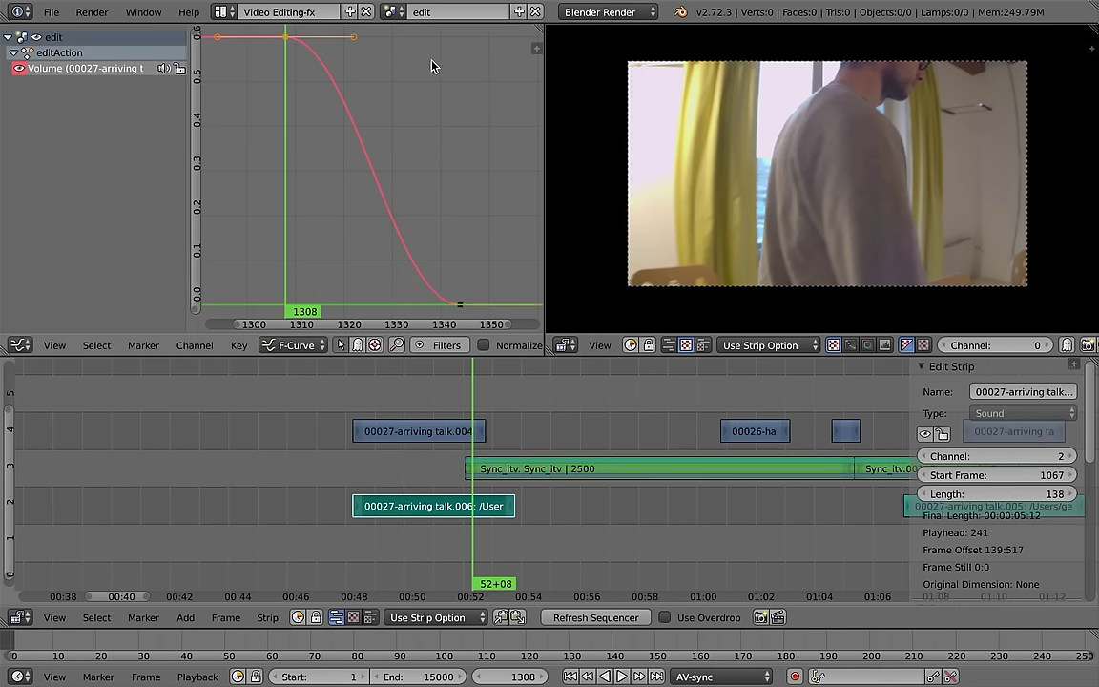
{"action": "key", "text": "s"}
{"action": "left_click", "coordinate": [368, 54]}
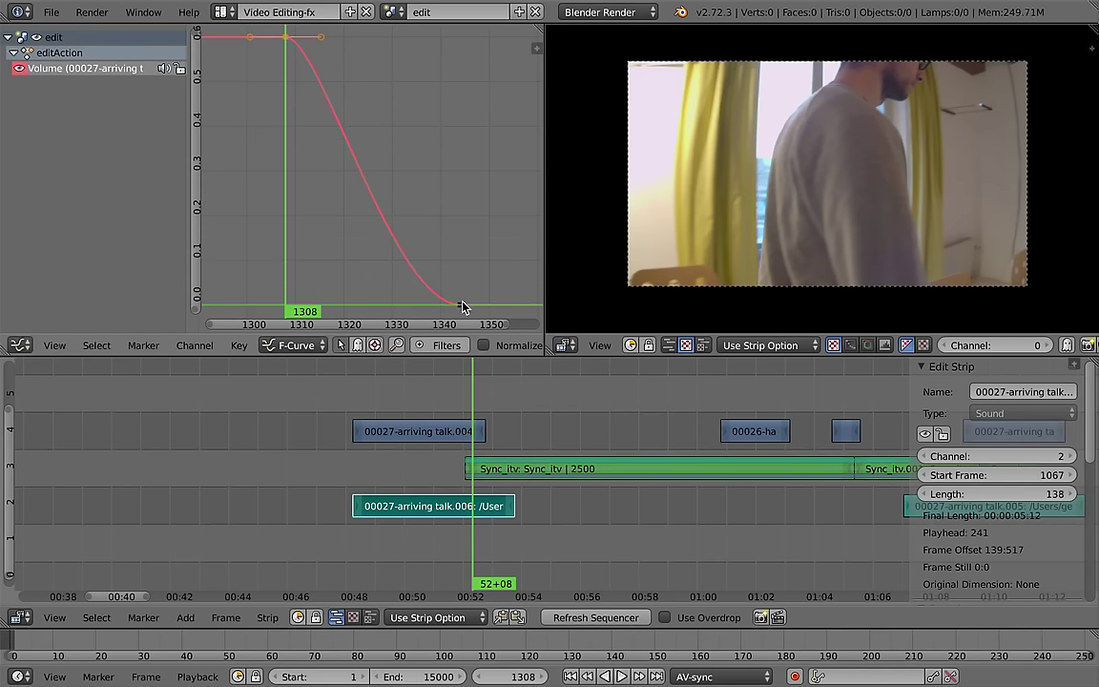
{"action": "key", "text": "s"}
{"action": "left_click", "coordinate": [471, 168]}
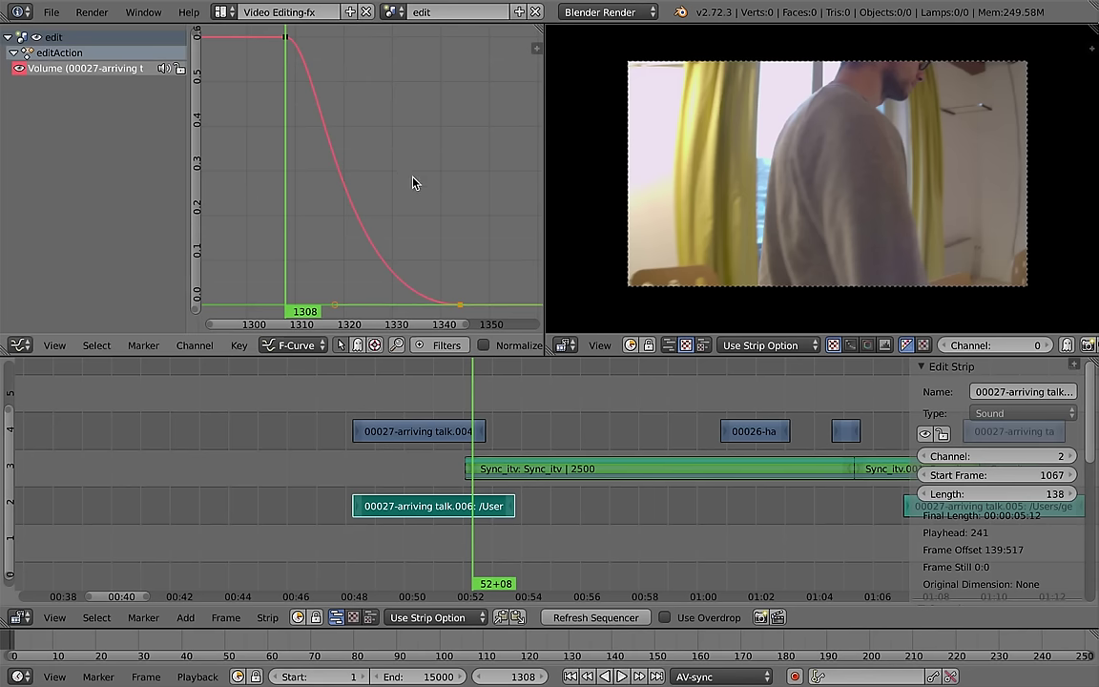
Step: Switch back to the Video Editing-bin layout with a full-window sequencer and no sidebar
{"action": "left_click", "coordinate": [220, 12]}
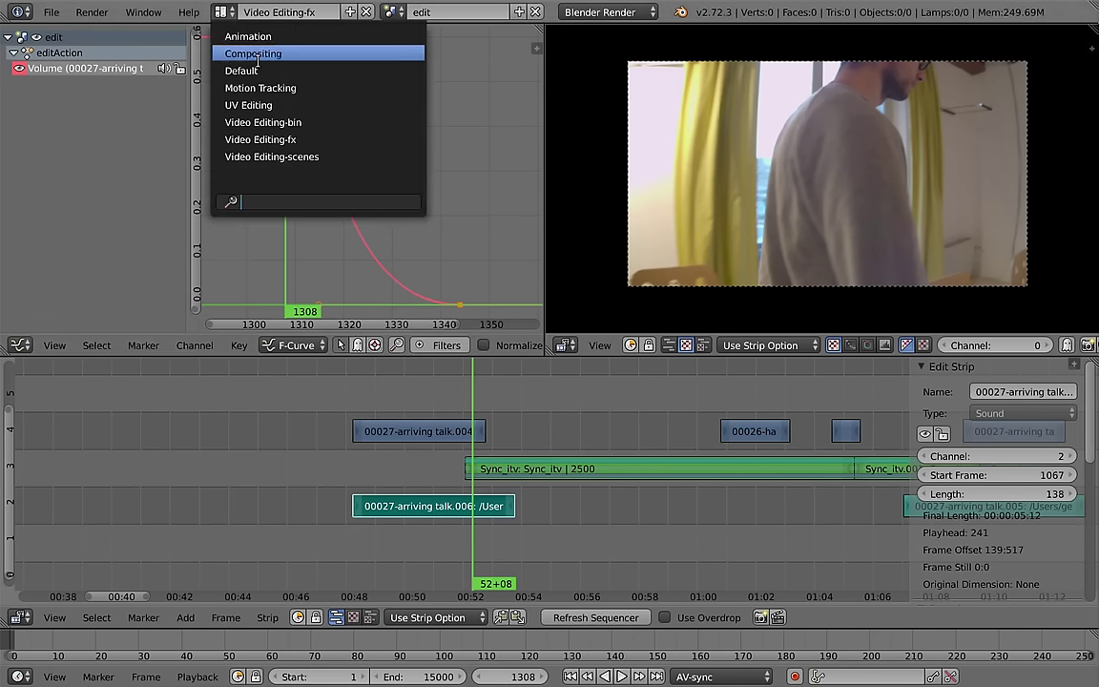
{"action": "left_click", "coordinate": [262, 122]}
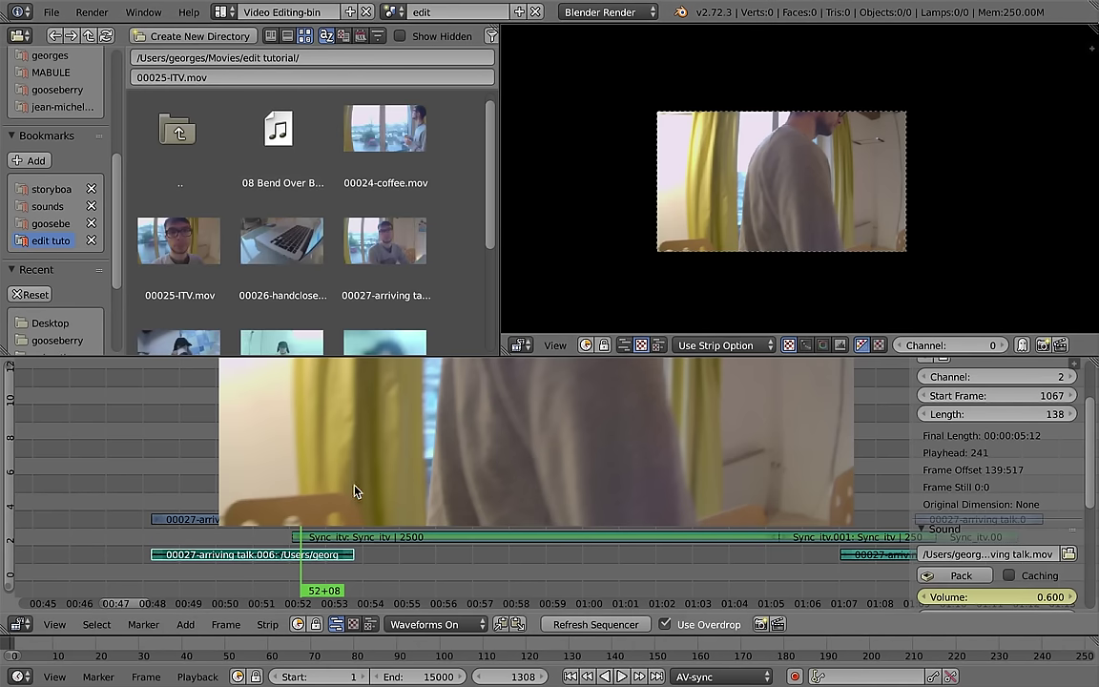
{"action": "key", "text": "shift+space"}
{"action": "key", "text": "n"}
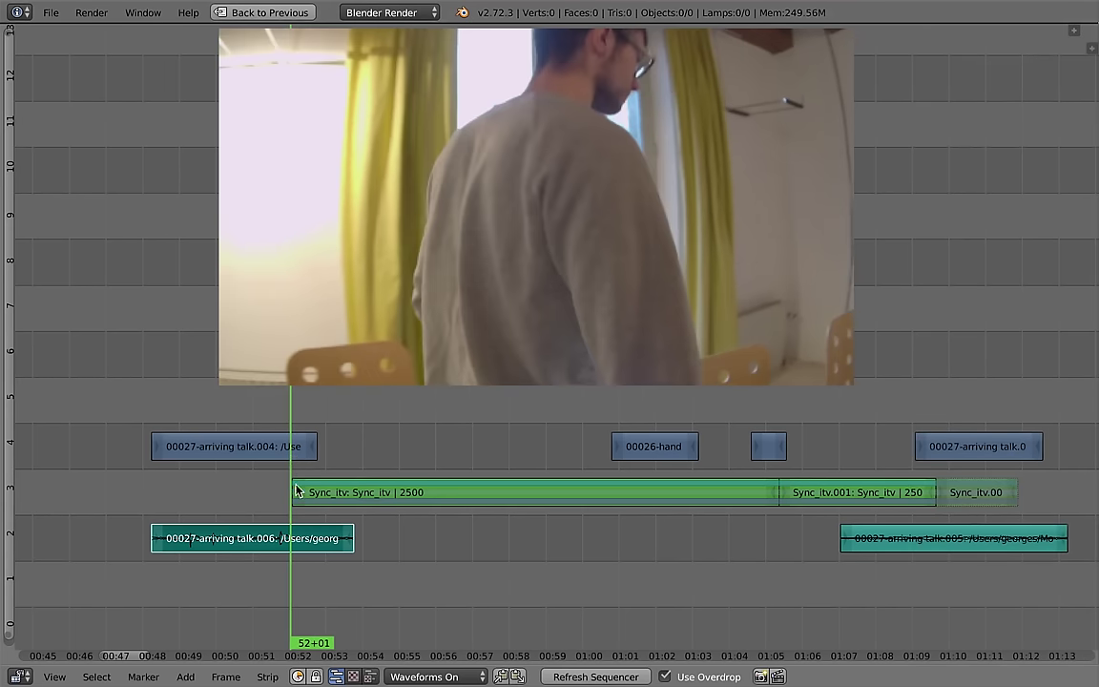
{"action": "key", "text": "alt+a"}
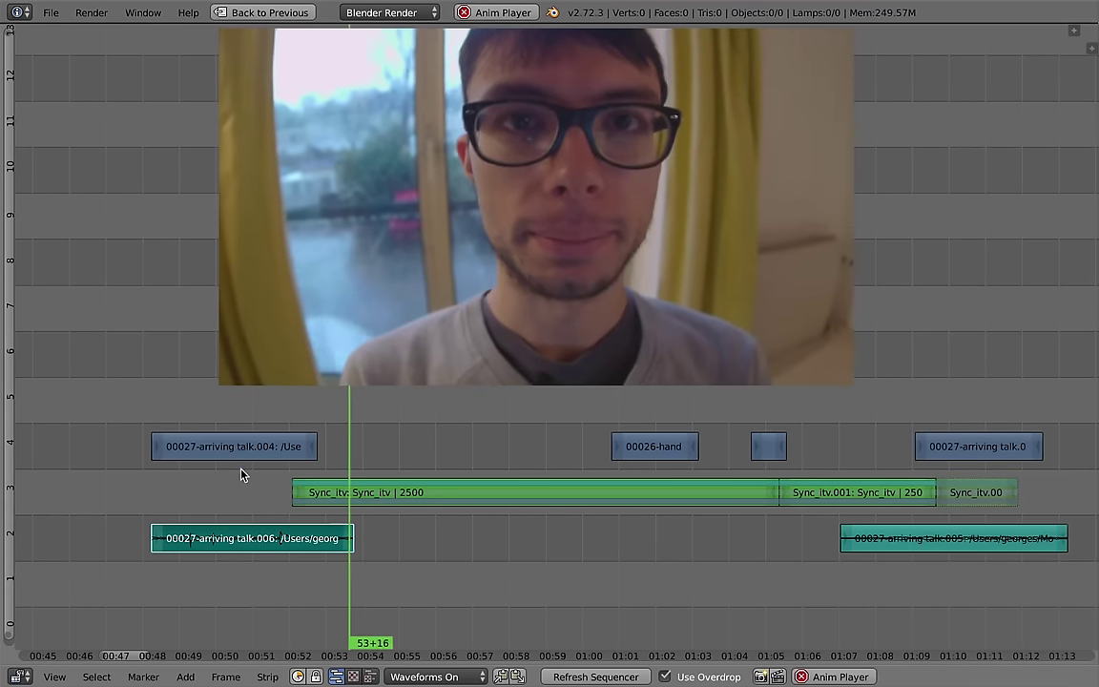
{"action": "left_click_drag", "start_coordinate": [265, 534], "coordinate": [219, 572]}
{"action": "key", "text": "alt+a"}
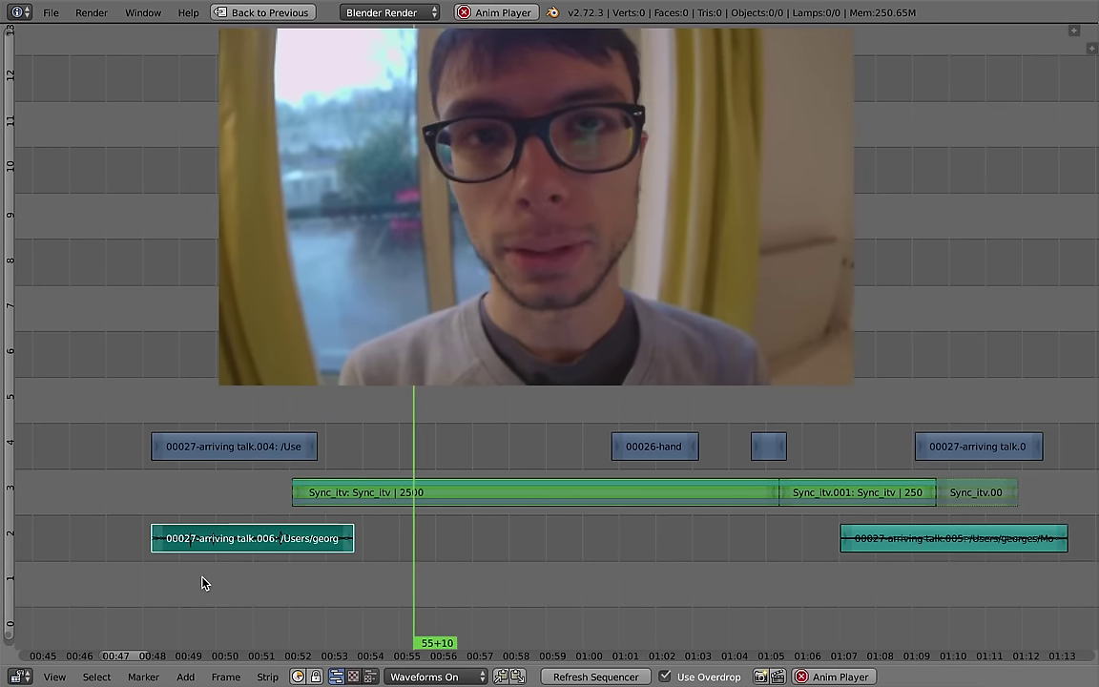
{"action": "scroll", "coordinate": [396, 575], "scroll_direction": "down", "scroll_amount": 2}
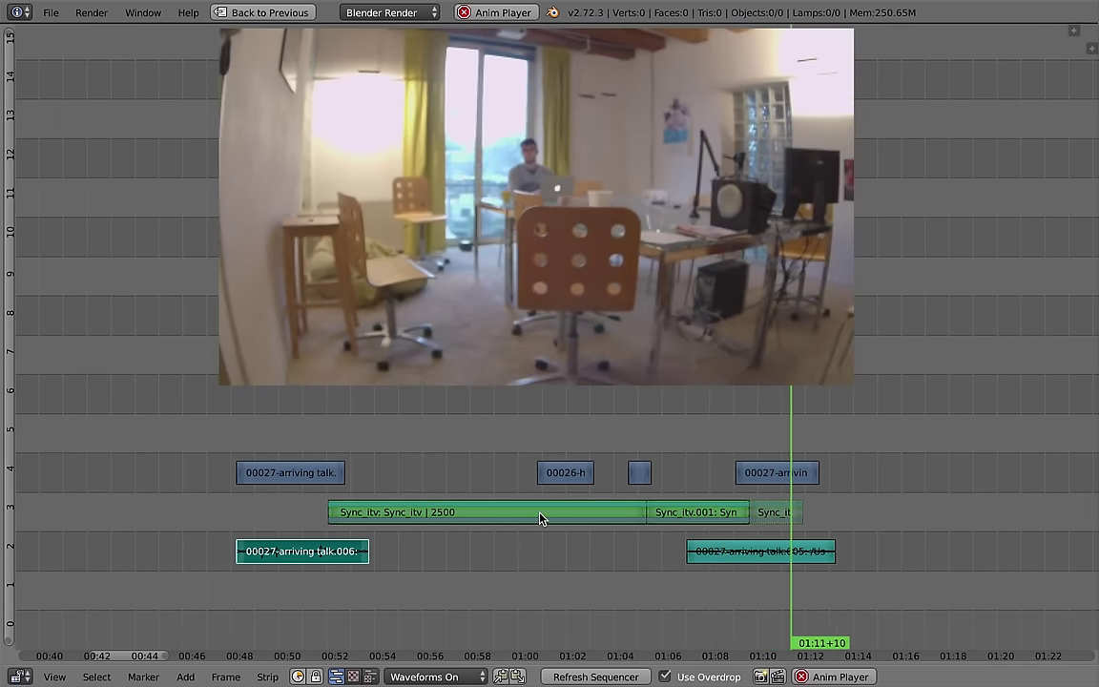
{"action": "key", "text": "alt+a"}
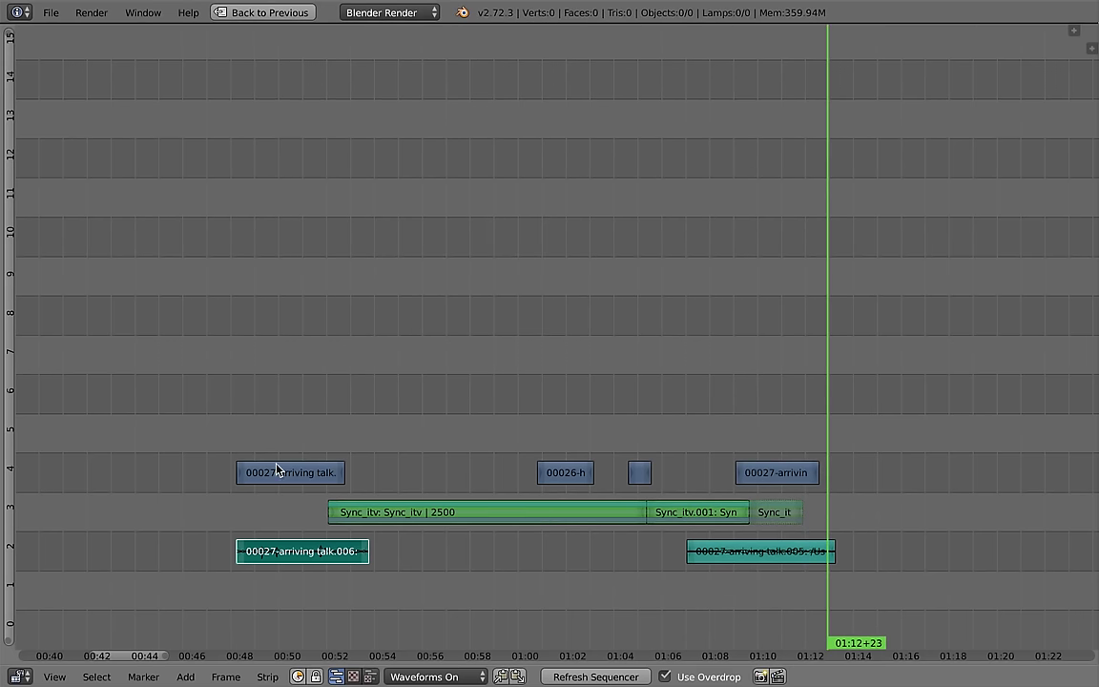
{"action": "mouse_move", "coordinate": [278, 471]}
{"action": "left_mouse_down"}
{"action": "mouse_move", "coordinate": [370, 519]}
{"action": "mouse_move", "coordinate": [505, 540]}
{"action": "mouse_move", "coordinate": [434, 505]}
{"action": "mouse_move", "coordinate": [252, 501]}
{"action": "left_mouse_up"}
{"action": "scroll", "coordinate": [506, 541], "scroll_direction": "down", "scroll_amount": 1}
{"action": "scroll", "coordinate": [488, 540], "scroll_direction": "right", "scroll_amount": 1}
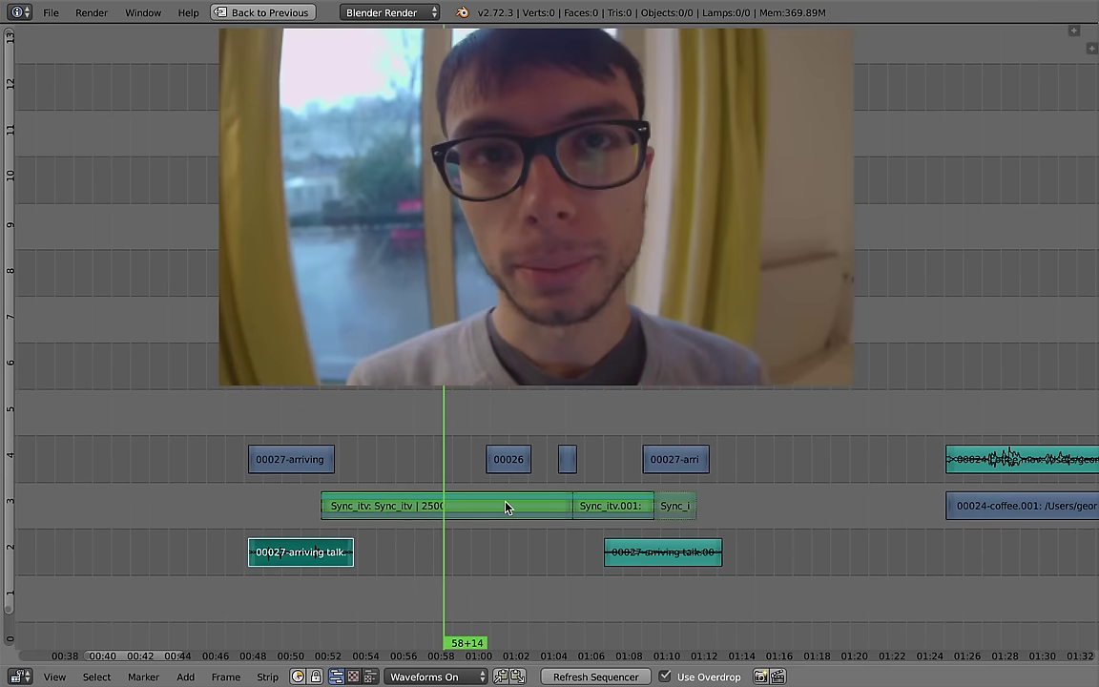
{"action": "mouse_move", "coordinate": [254, 501]}
{"action": "left_mouse_down"}
{"action": "mouse_move", "coordinate": [444, 505]}
{"action": "mouse_move", "coordinate": [395, 443]}
{"action": "left_mouse_up"}
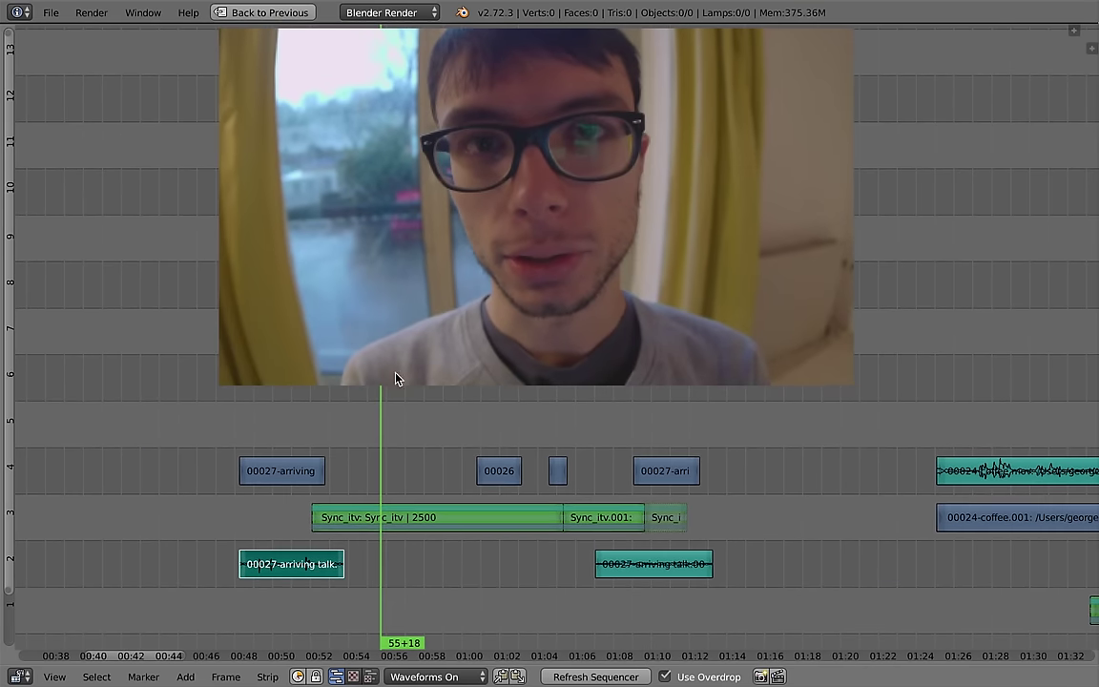
{"action": "scroll", "coordinate": [405, 473], "scroll_direction": "up", "scroll_amount": 3}
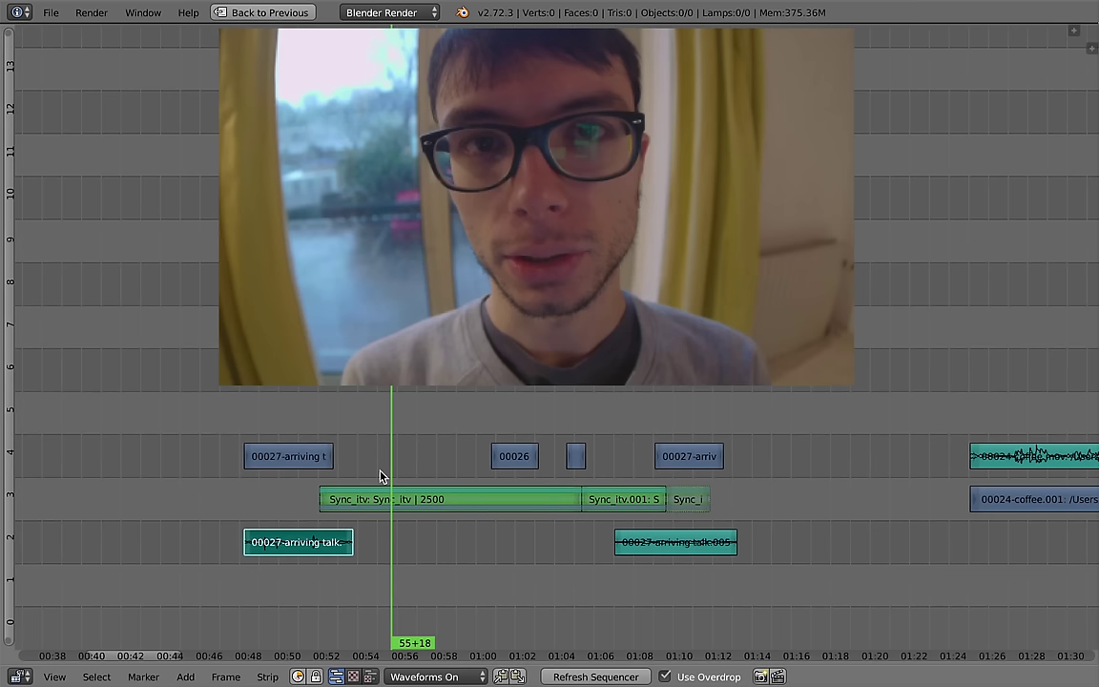
{"action": "scroll", "coordinate": [373, 540], "scroll_direction": "right", "scroll_amount": 1}
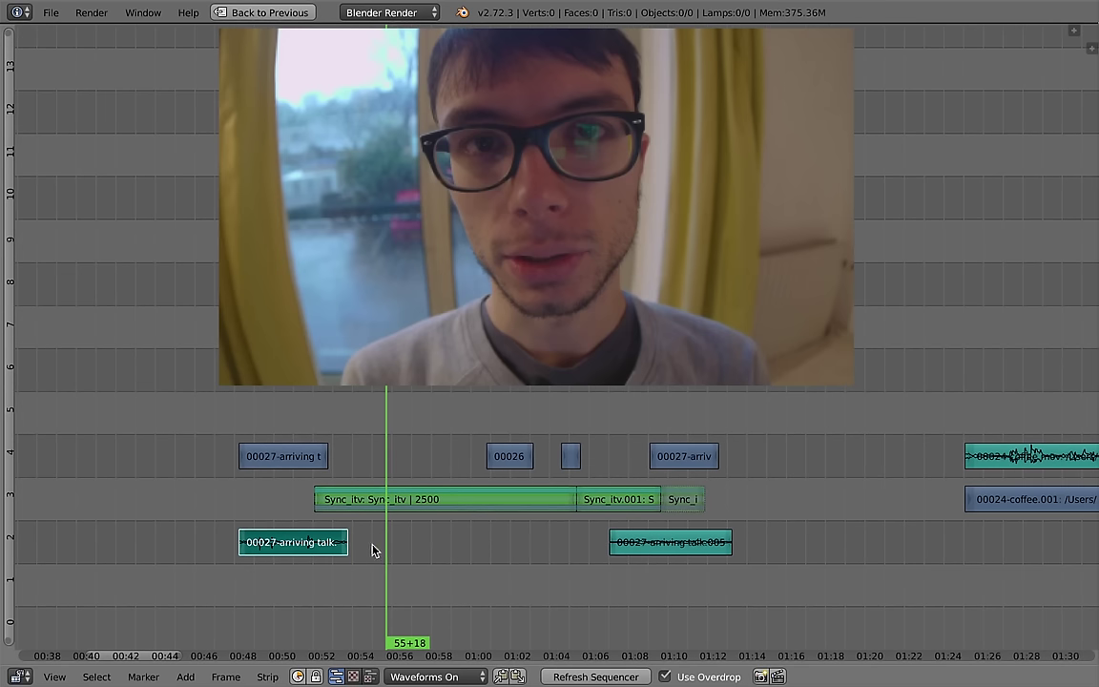
{"action": "right_click", "coordinate": [291, 455]}
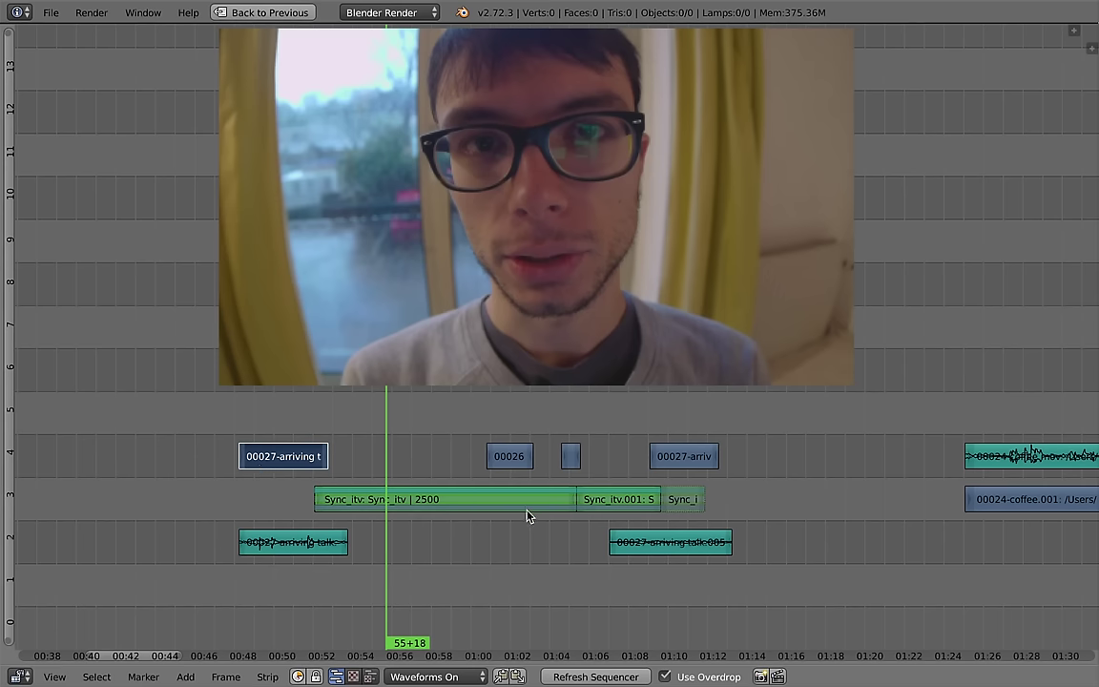
{"action": "scroll", "coordinate": [527, 517], "scroll_direction": "right", "scroll_amount": 3}
Step: Jump to about 50 seconds and select the Sync_itv scene strip
{"action": "key", "text": "super+Tab"}
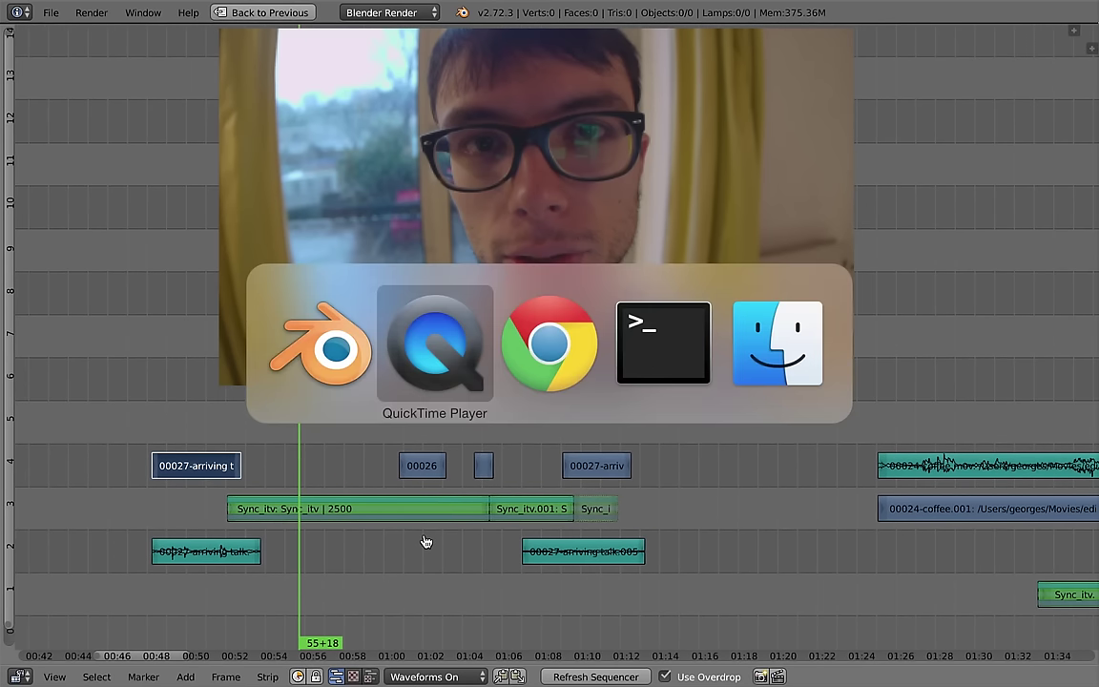
{"action": "left_click", "coordinate": [206, 438]}
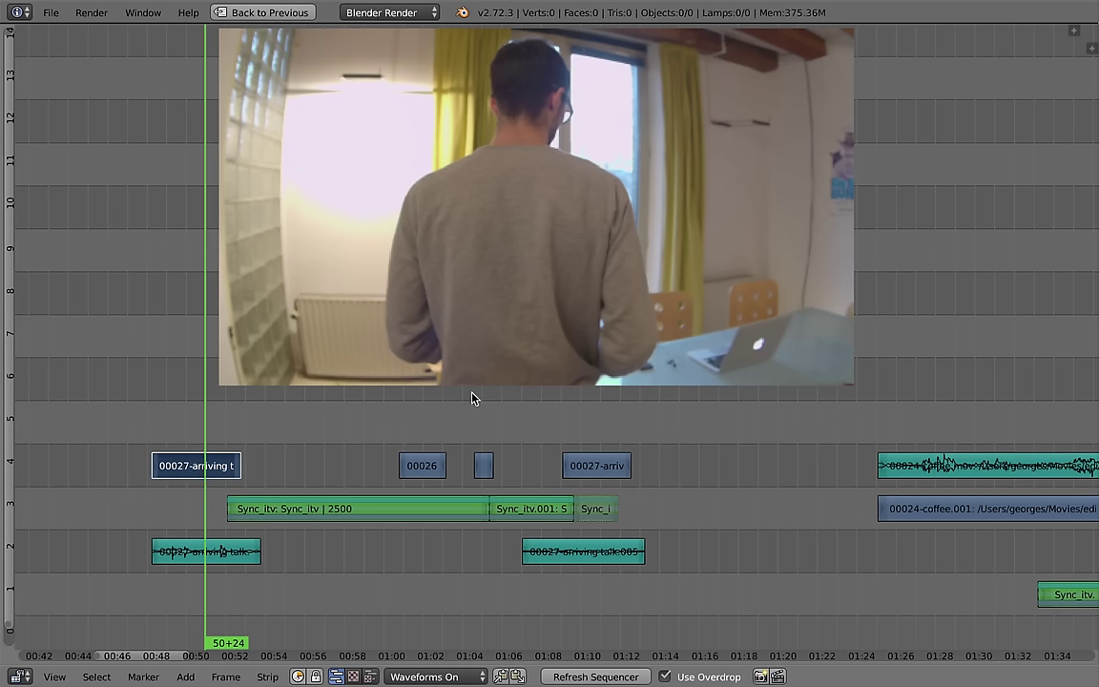
{"action": "left_click_drag", "start_coordinate": [293, 567], "coordinate": [412, 526]}
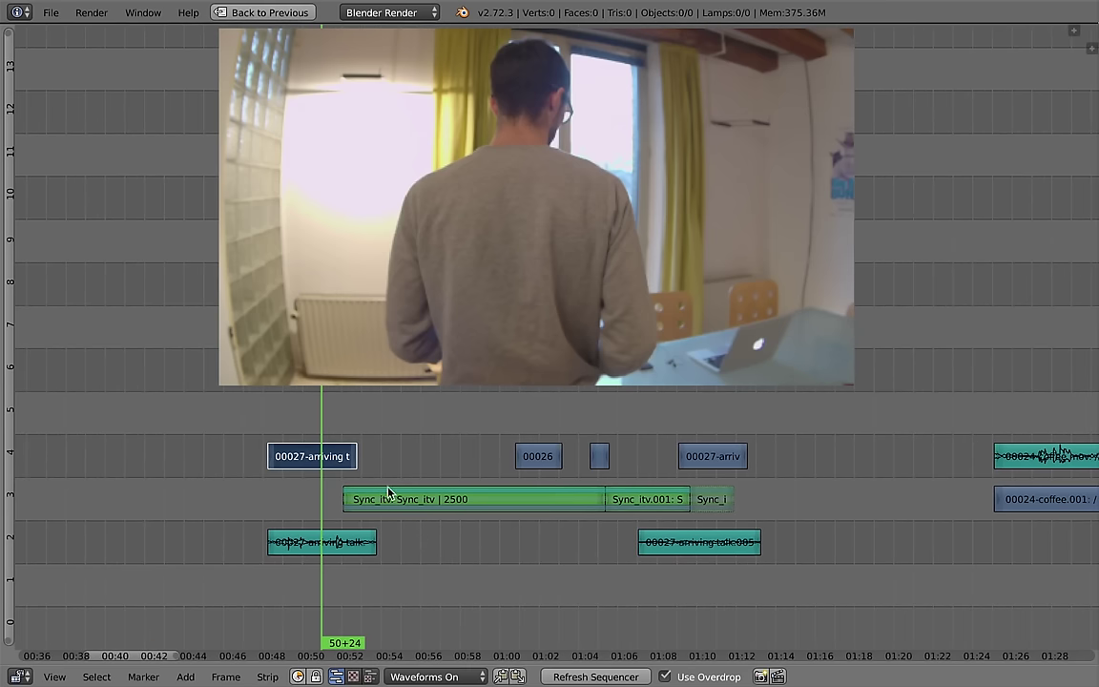
{"action": "right_click", "coordinate": [389, 493]}
{"action": "scroll", "coordinate": [429, 523], "scroll_direction": "up", "scroll_amount": 4}
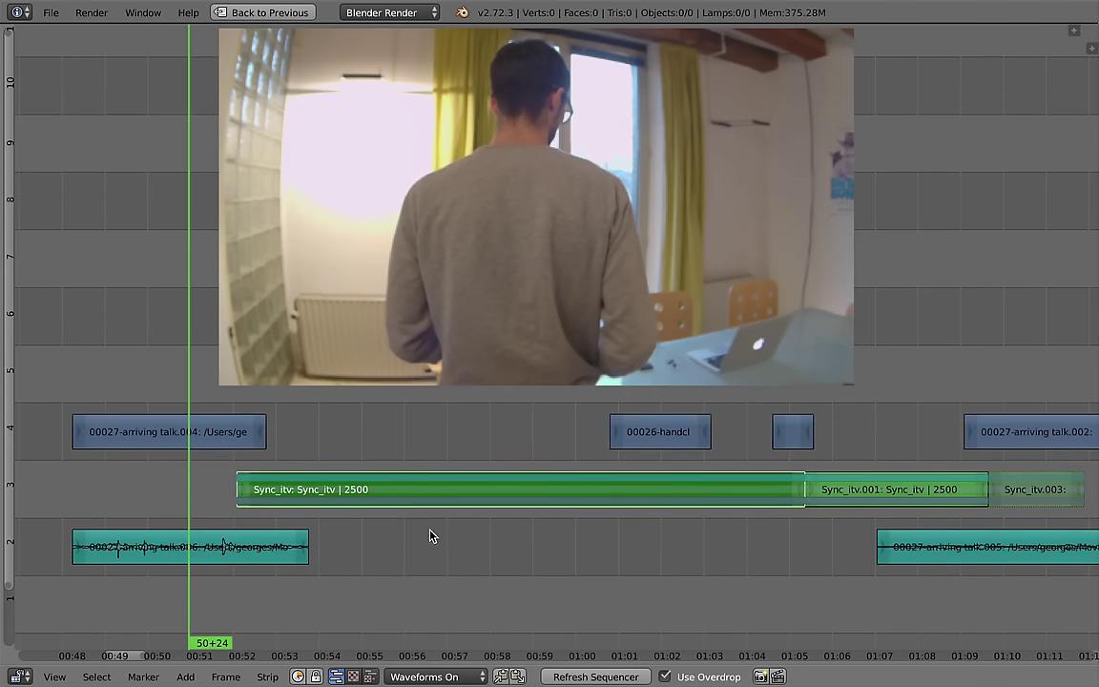
{"action": "scroll", "coordinate": [429, 536], "scroll_direction": "down", "scroll_amount": 2}
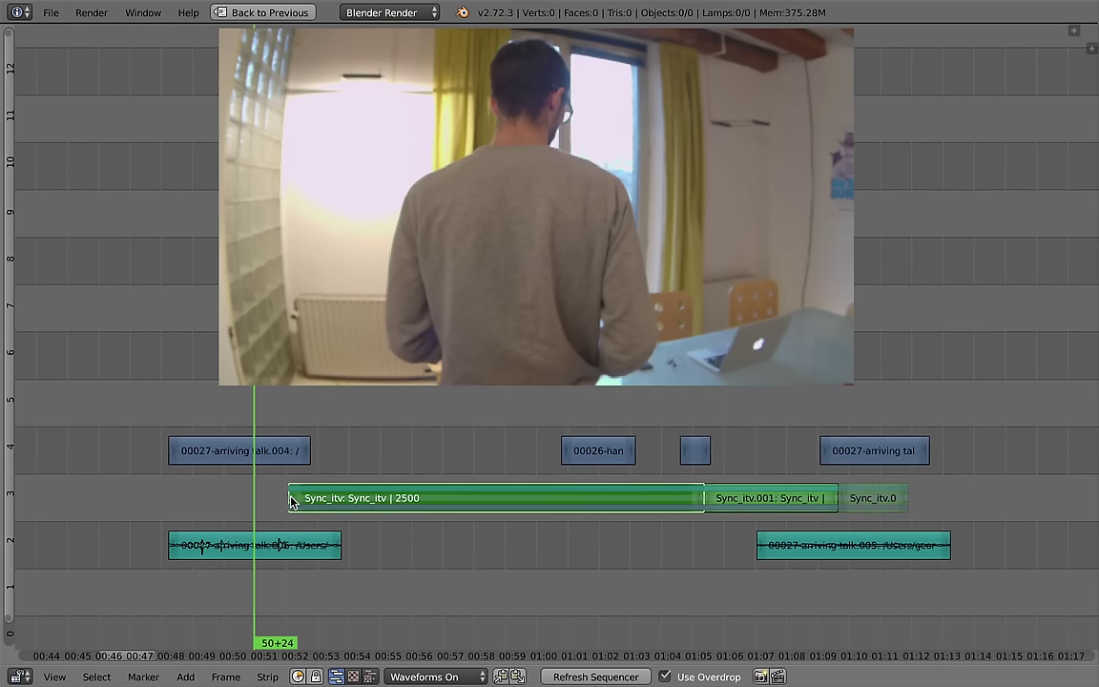
Step: Scrub and play Sync_itv from about 52 seconds, leaving the playhead at 01:00+02
{"action": "left_click_drag", "start_coordinate": [294, 492], "coordinate": [301, 495]}
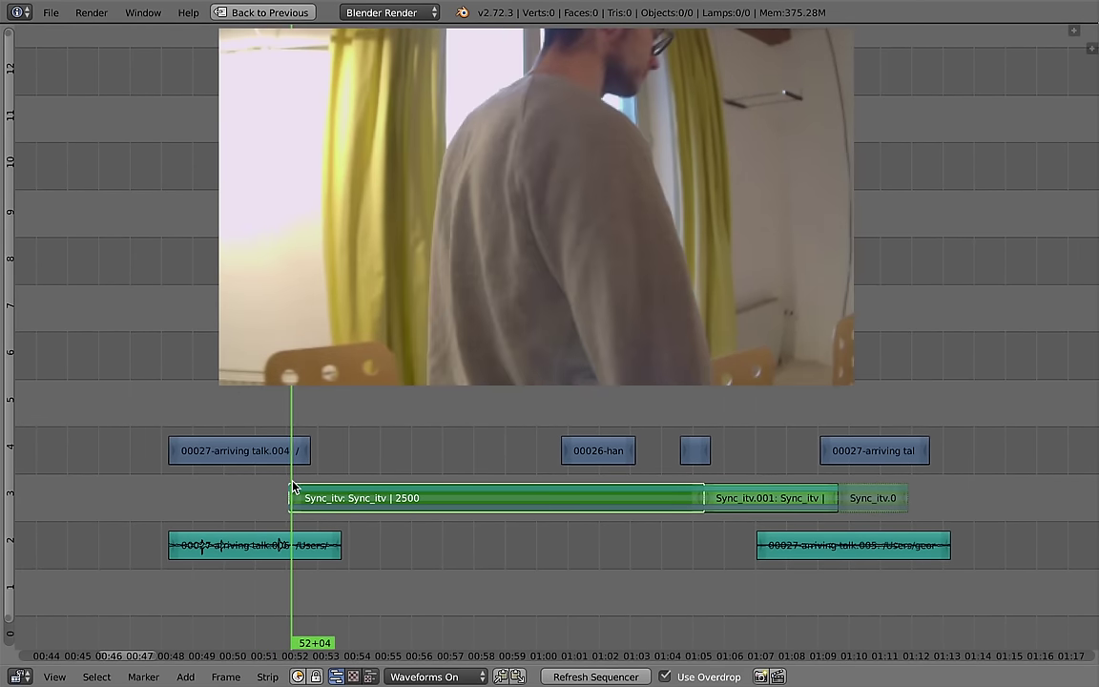
{"action": "left_click_drag", "start_coordinate": [302, 495], "coordinate": [290, 503]}
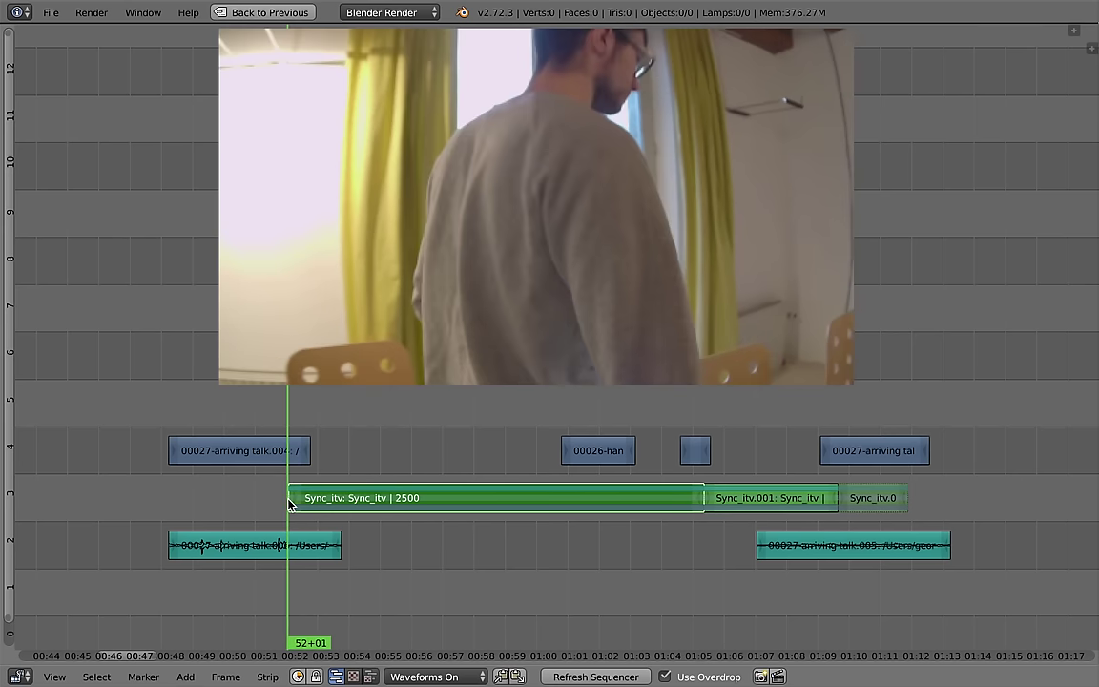
{"action": "key", "text": "alt+a"}
{"action": "key", "text": "alt+a"}
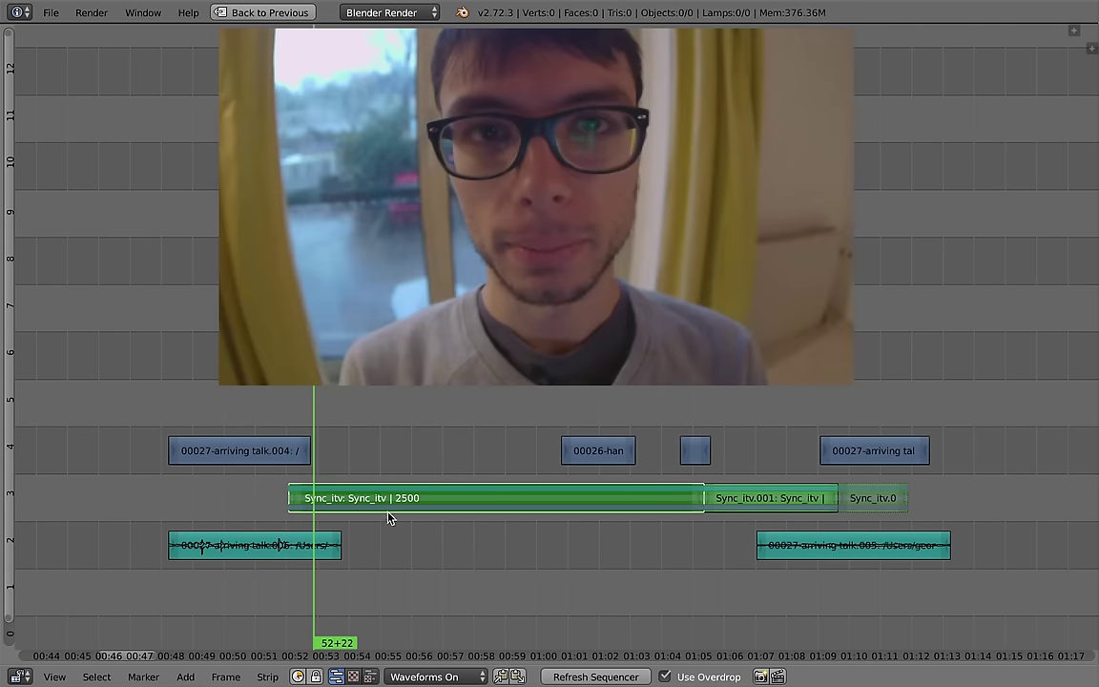
{"action": "scroll", "coordinate": [389, 518], "scroll_direction": "up", "scroll_amount": 2}
{"action": "scroll", "coordinate": [396, 486], "scroll_direction": "up", "scroll_amount": 3}
{"action": "scroll", "coordinate": [396, 482], "scroll_direction": "up", "scroll_amount": 2}
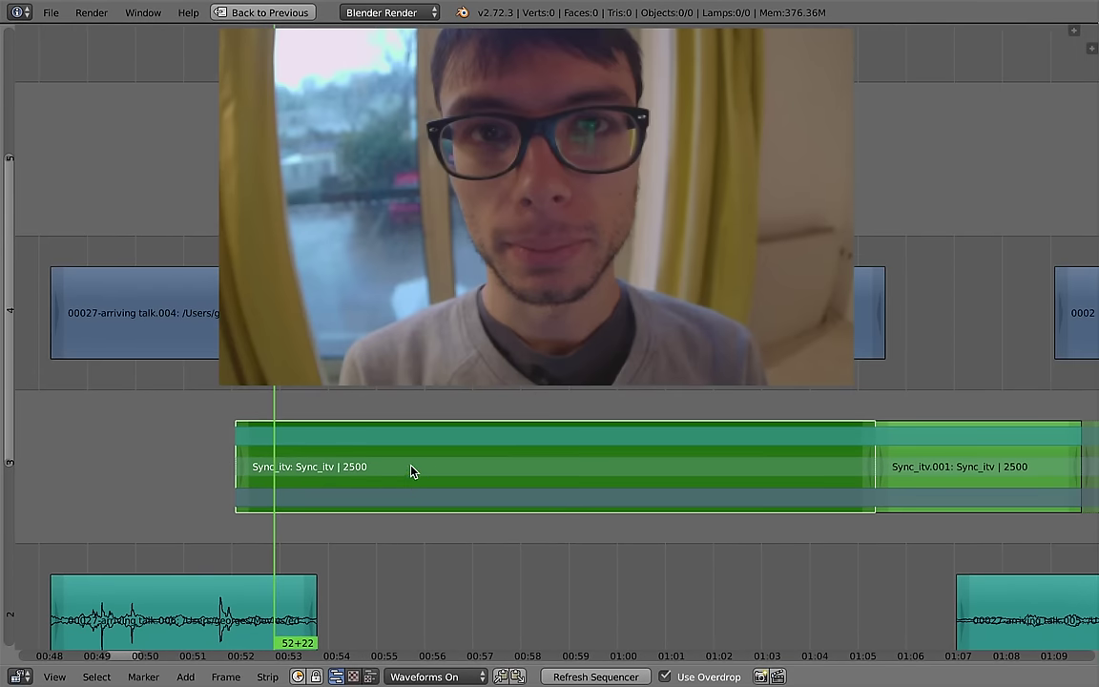
{"action": "left_click", "coordinate": [411, 471]}
{"action": "key", "text": "Escape"}
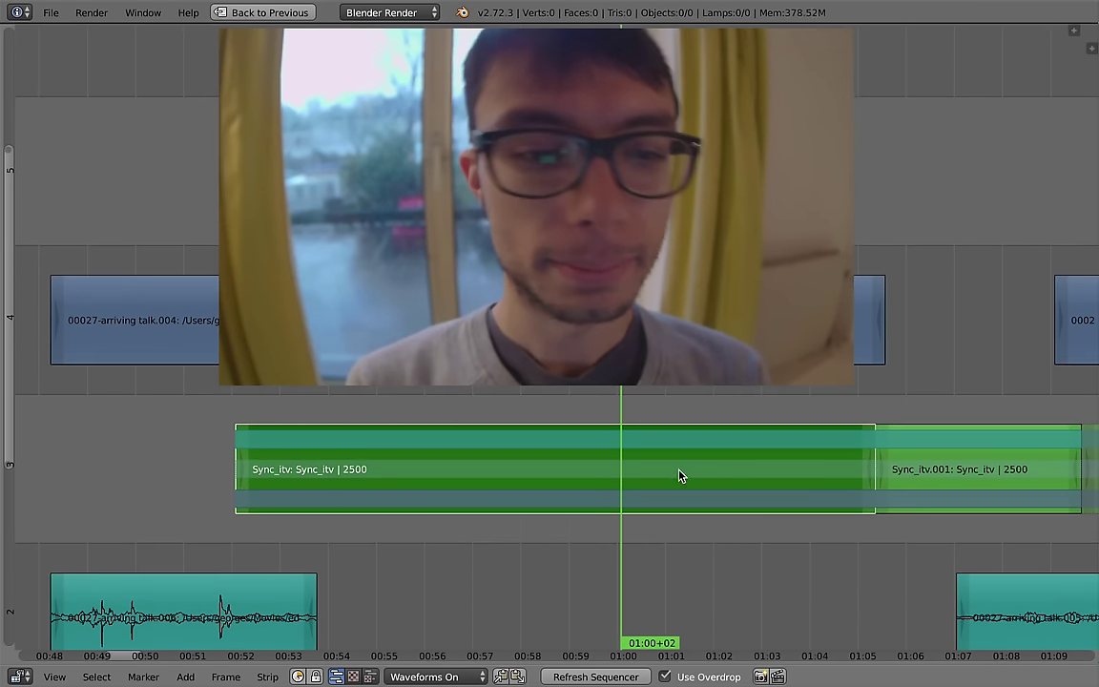
Step: Open the Sync_itv scene in a maximized sequencer with all strips in view
{"action": "key", "text": "ctrl+Up"}
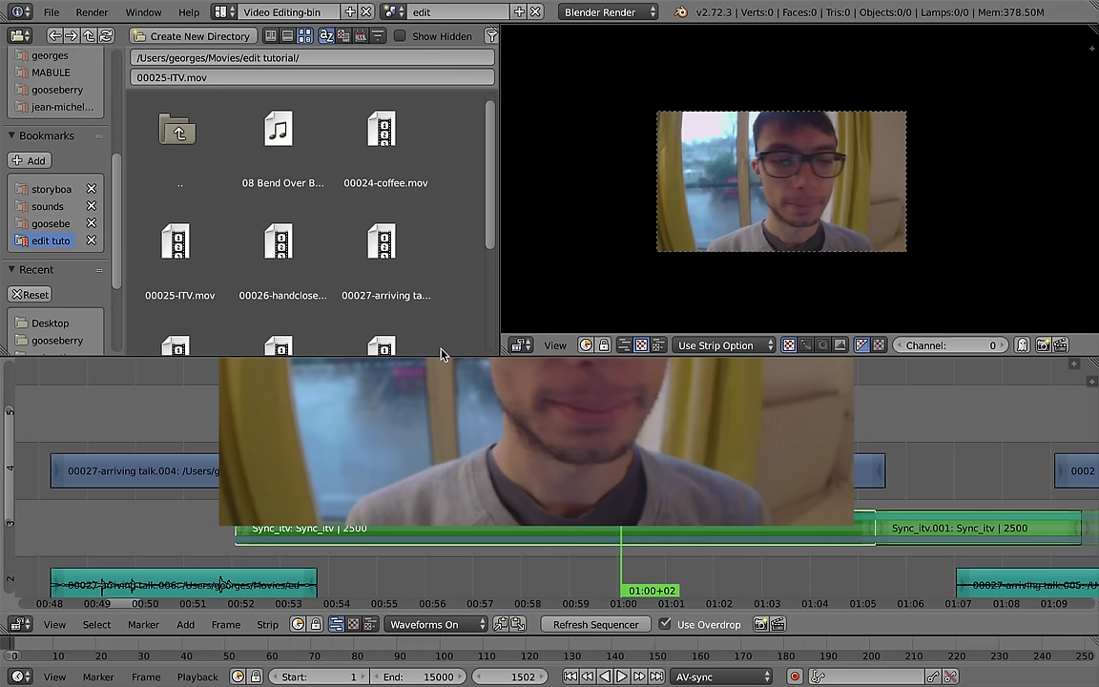
{"action": "left_click", "coordinate": [393, 13]}
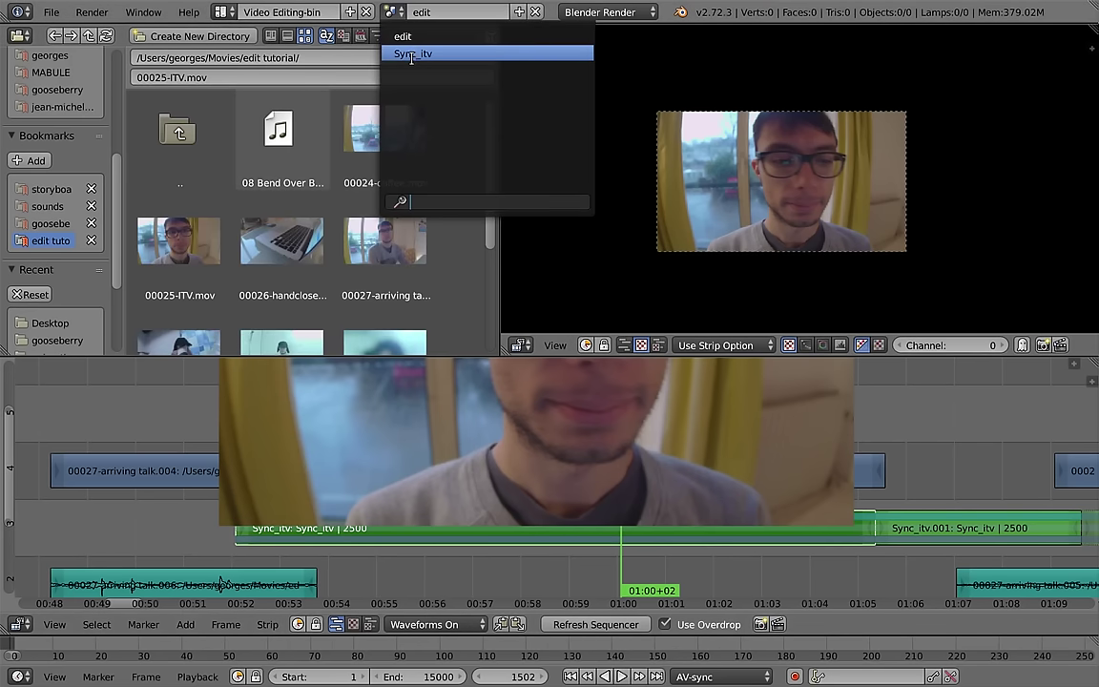
{"action": "left_click", "coordinate": [372, 52]}
{"action": "key", "text": "ctrl+Up"}
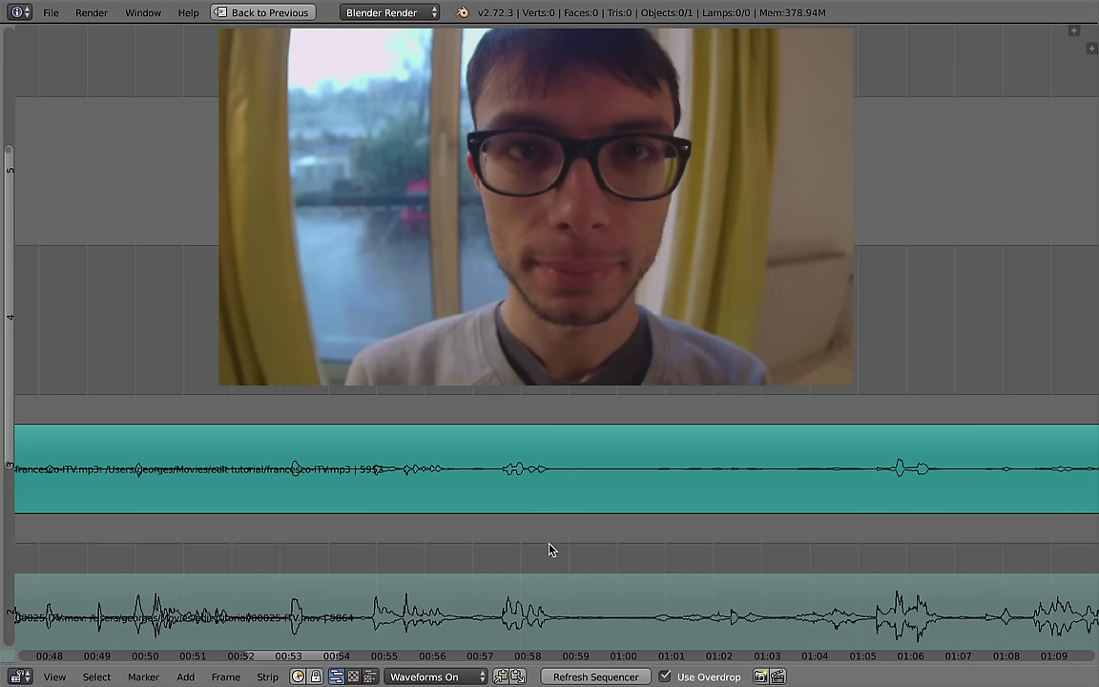
{"action": "key", "text": "Home"}
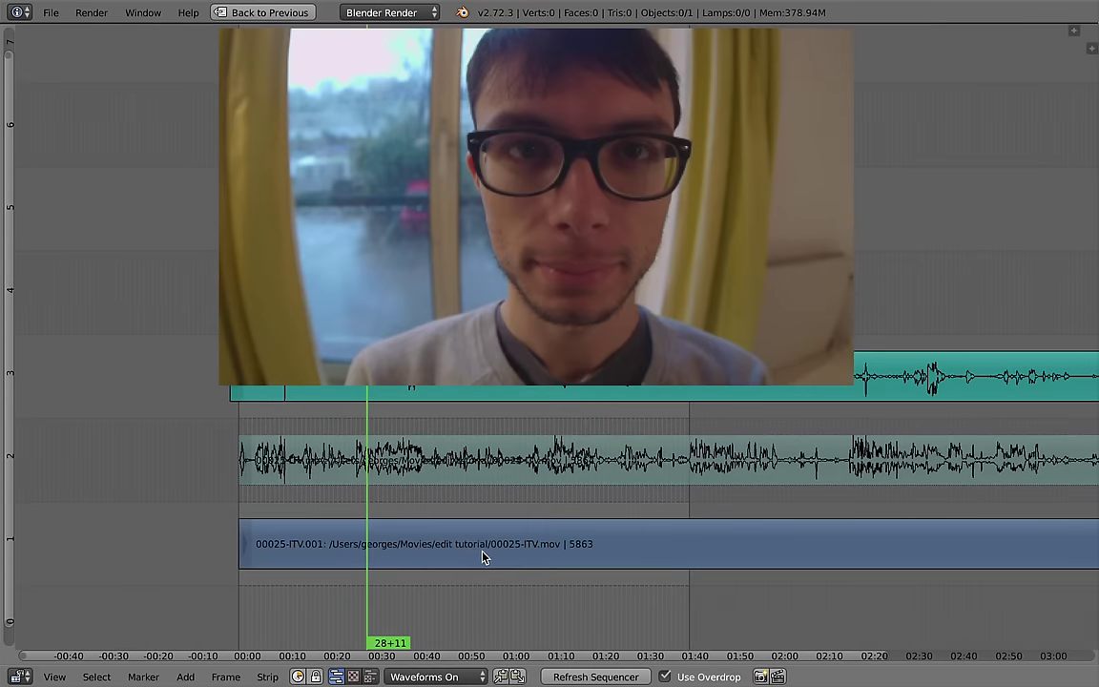
{"action": "key", "text": "Home"}
Step: Cut the 00025-ITV.001 movie strip at 28 and 39 seconds
{"action": "right_click", "coordinate": [465, 580]}
{"action": "key", "text": "k"}
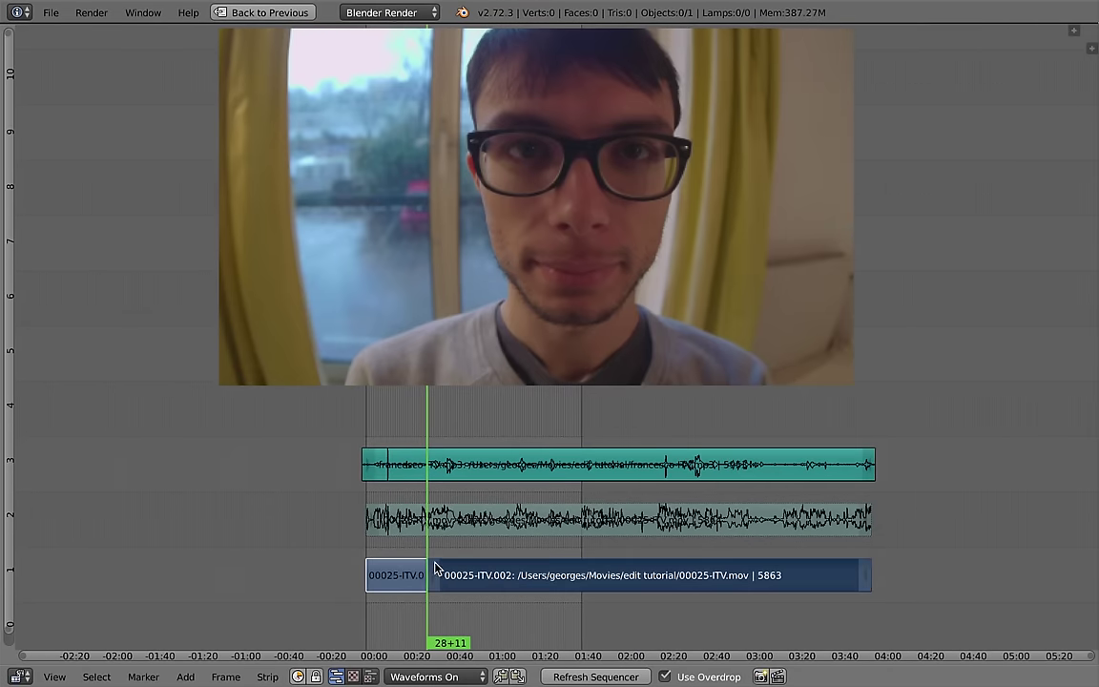
{"action": "left_click_drag", "start_coordinate": [434, 577], "coordinate": [450, 580]}
{"action": "key", "text": "k"}
Step: Place two duplicates of the short middle piece side by side on channel 4
{"action": "right_click", "coordinate": [442, 585]}
{"action": "key", "text": "shift+d"}
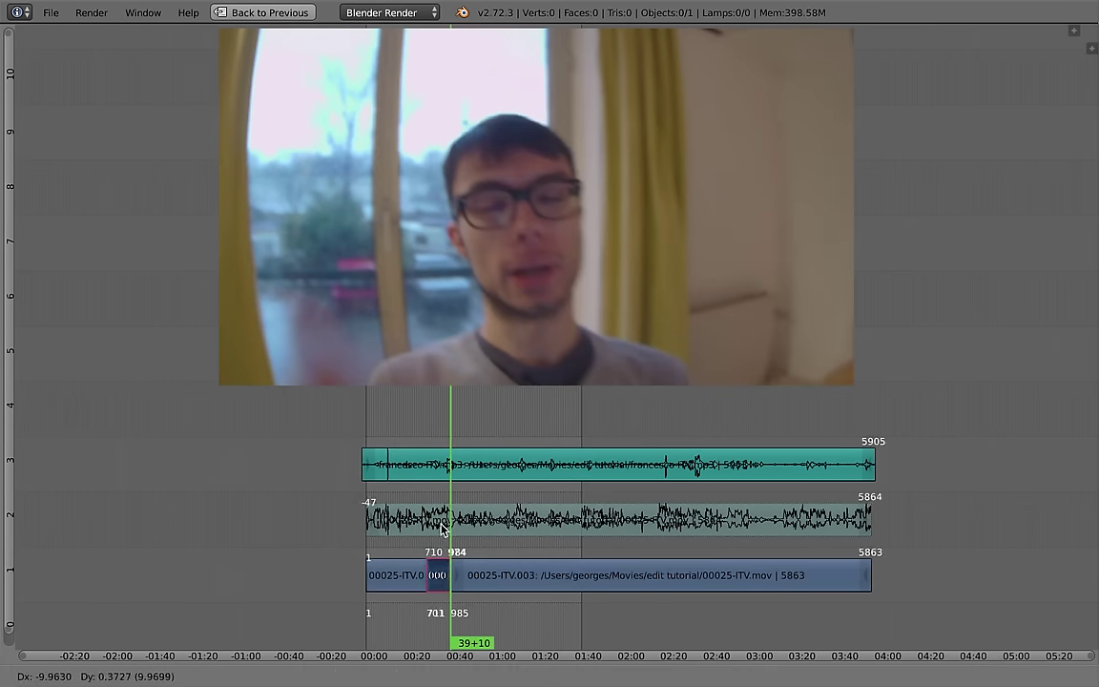
{"action": "left_click", "coordinate": [372, 432]}
{"action": "key", "text": "g"}
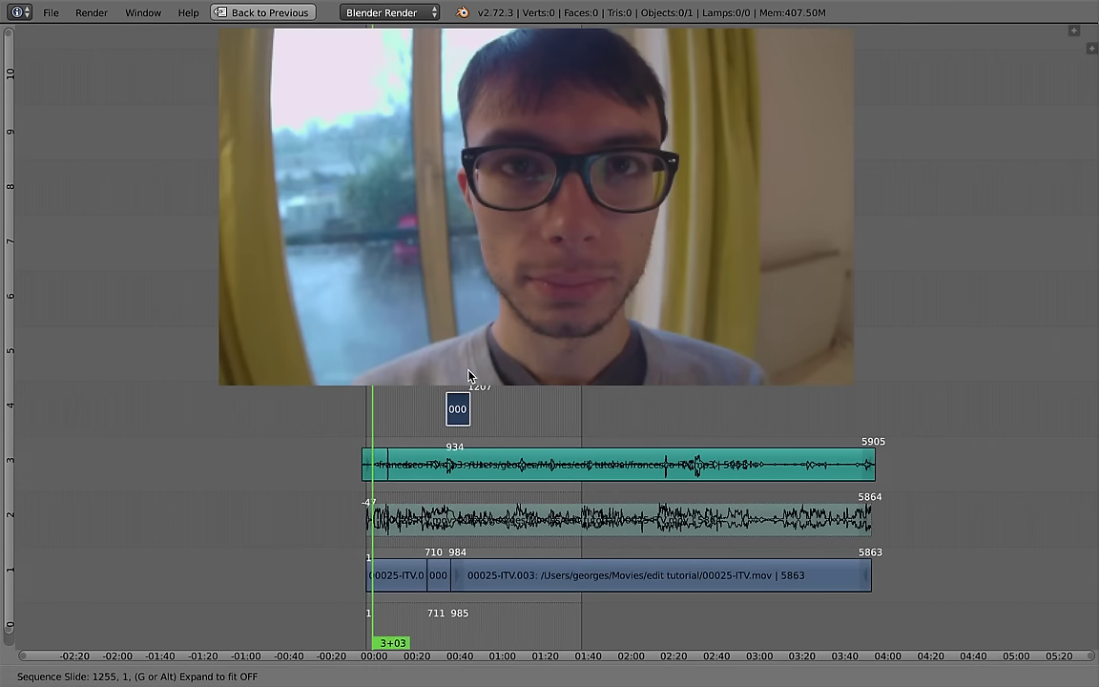
{"action": "left_click", "coordinate": [477, 392]}
{"action": "key", "text": "shift+d"}
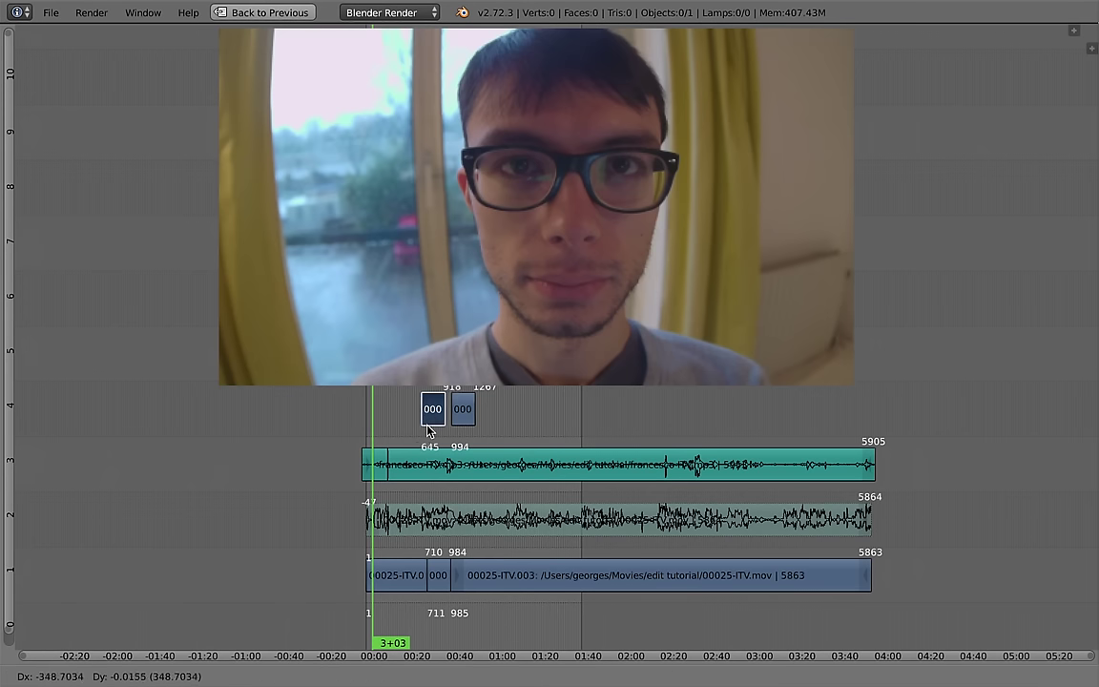
{"action": "left_click", "coordinate": [417, 437]}
{"action": "left_click_drag", "start_coordinate": [417, 437], "coordinate": [426, 392]}
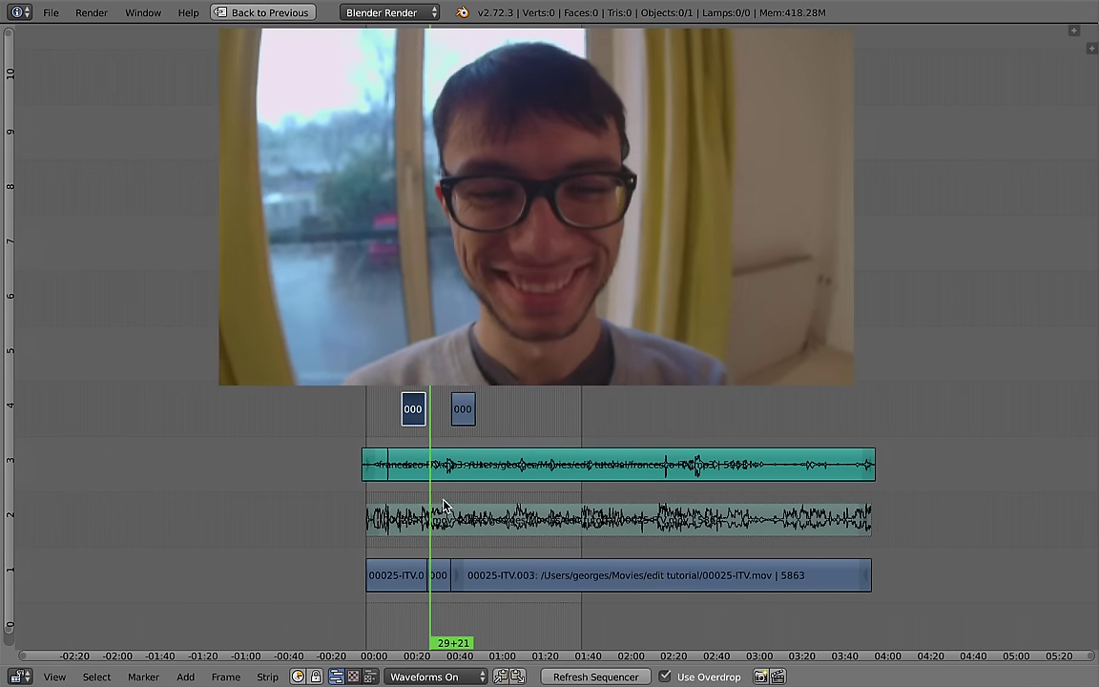
Step: Restore the full layout and switch back to the edit scene
{"action": "key", "text": "ctrl+Up"}
{"action": "left_click", "coordinate": [391, 12]}
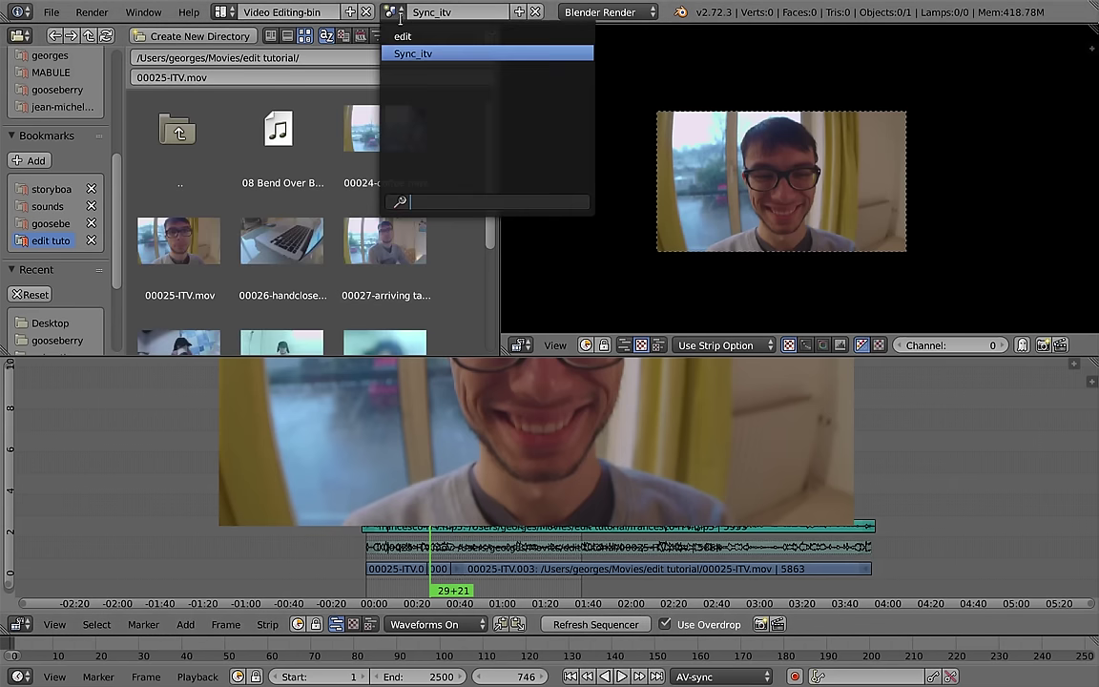
{"action": "left_click", "coordinate": [404, 38]}
Step: Maximize the sequencer and scroll the timeline to bring the Sync_itv strip into view
{"action": "key", "text": "ctrl+Up"}
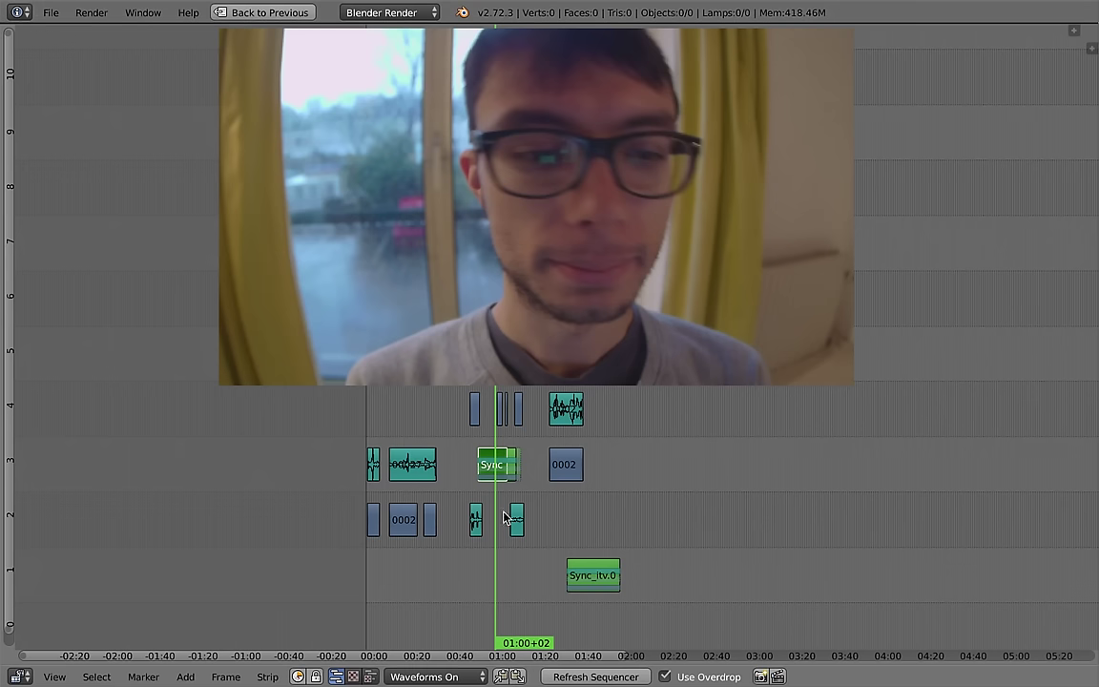
{"action": "scroll", "coordinate": [559, 510], "scroll_direction": "up", "scroll_amount": 3}
{"action": "scroll", "coordinate": [589, 476], "scroll_direction": "up", "scroll_amount": 3}
{"action": "scroll", "coordinate": [639, 498], "scroll_direction": "up", "scroll_amount": 2}
{"action": "scroll", "coordinate": [640, 498], "scroll_direction": "up", "scroll_amount": 1}
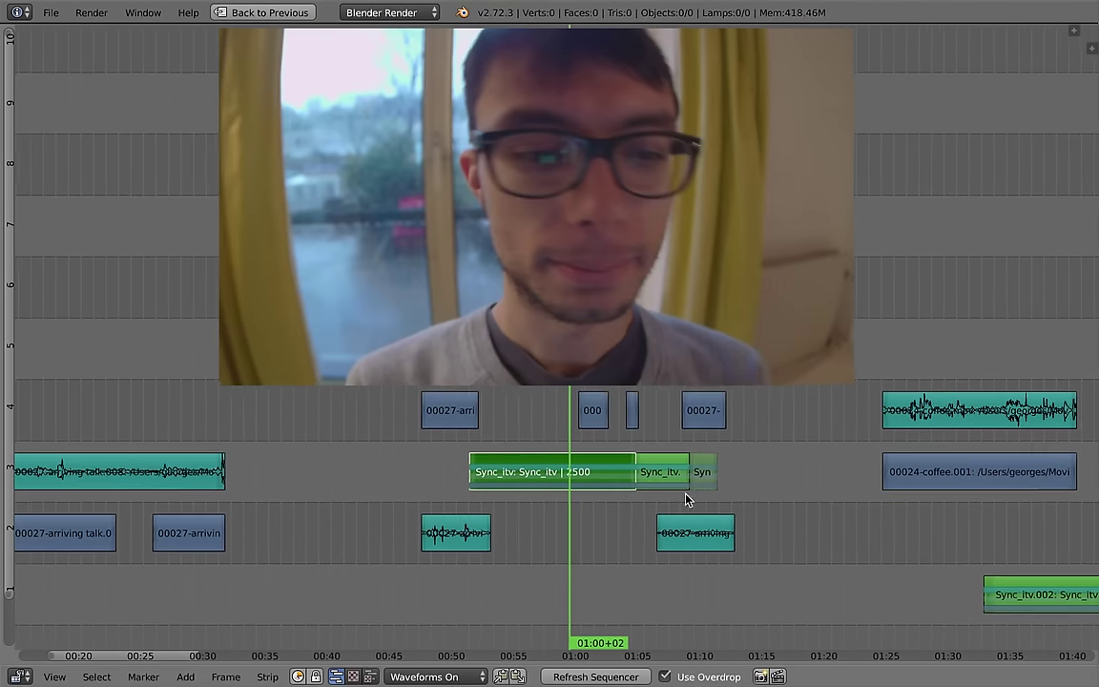
{"action": "scroll", "coordinate": [687, 500], "scroll_direction": "up", "scroll_amount": 1}
{"action": "scroll", "coordinate": [704, 505], "scroll_direction": "up", "scroll_amount": 2}
{"action": "scroll", "coordinate": [722, 508], "scroll_direction": "up", "scroll_amount": 3}
{"action": "scroll", "coordinate": [538, 503], "scroll_direction": "up", "scroll_amount": 1}
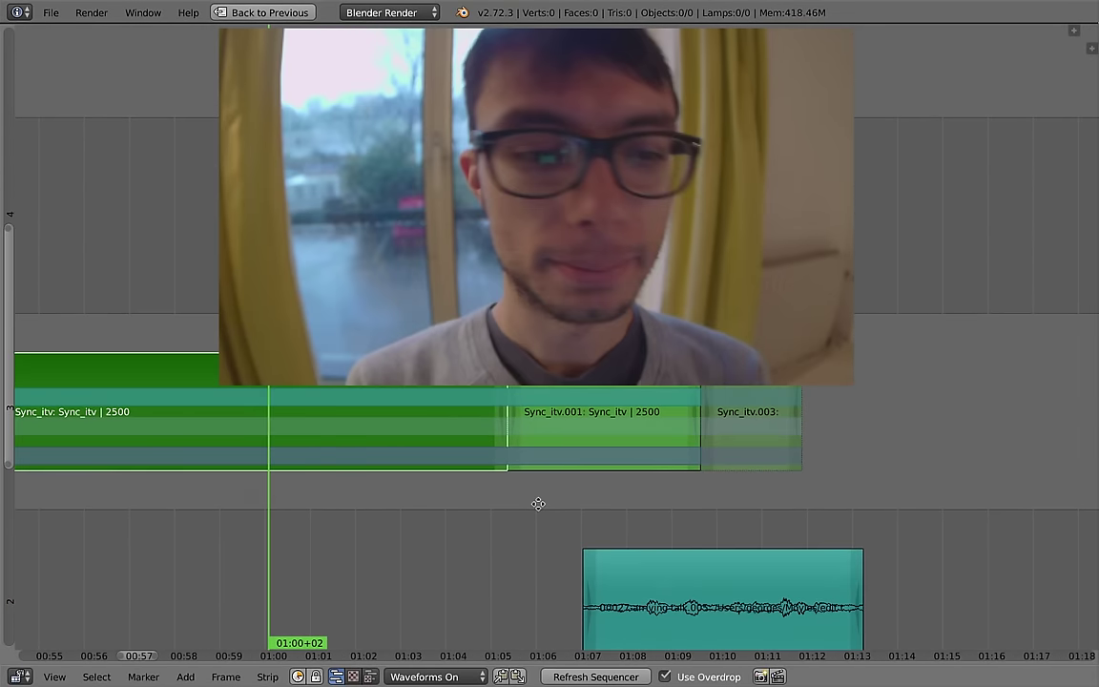
{"action": "scroll", "coordinate": [642, 569], "scroll_direction": "up", "scroll_amount": 3}
{"action": "key", "text": "g"}
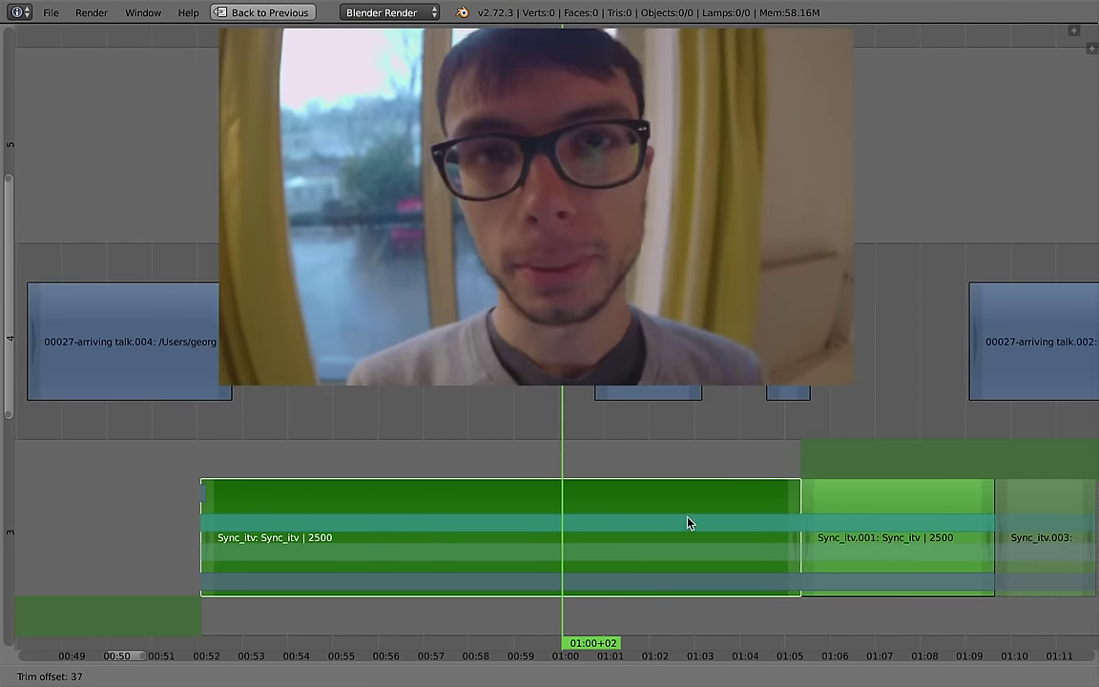
{"action": "key", "text": "Escape"}
{"action": "scroll", "coordinate": [840, 510], "scroll_direction": "down", "scroll_amount": 2}
{"action": "scroll", "coordinate": [679, 518], "scroll_direction": "down", "scroll_amount": 1}
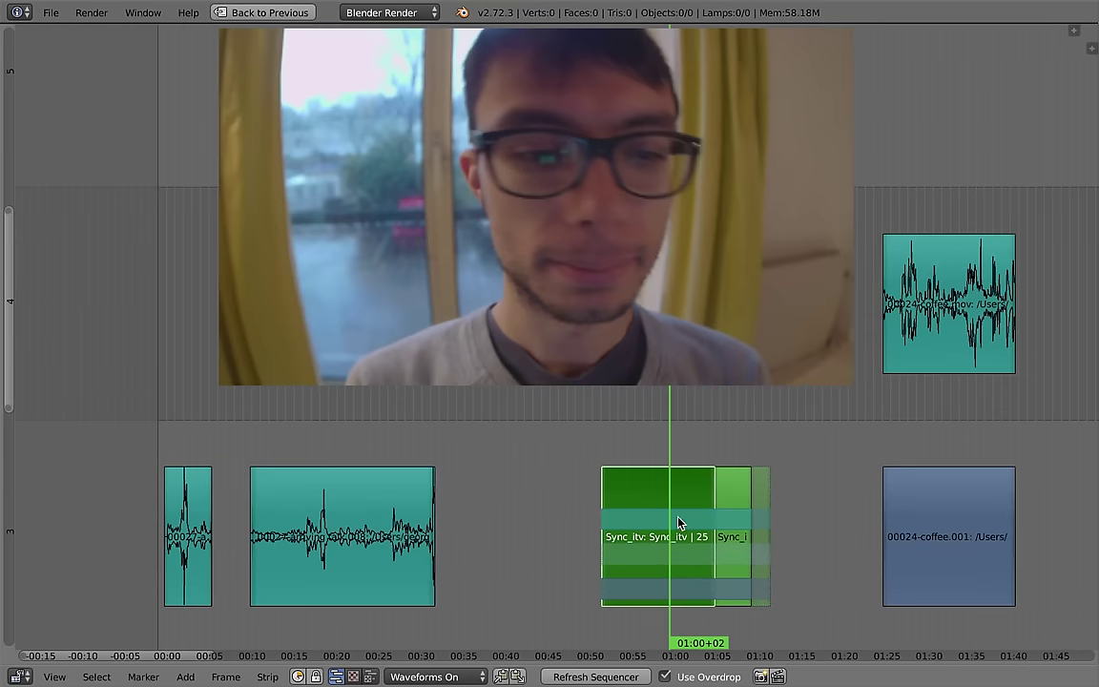
{"action": "scroll", "coordinate": [682, 567], "scroll_direction": "down", "scroll_amount": 3}
{"action": "scroll", "coordinate": [626, 553], "scroll_direction": "down", "scroll_amount": 2}
Step: Duplicate Sync_itv into channel 7 and extend the copy's start back to about 01:45
{"action": "key", "text": "shift+d"}
{"action": "left_click", "coordinate": [948, 336]}
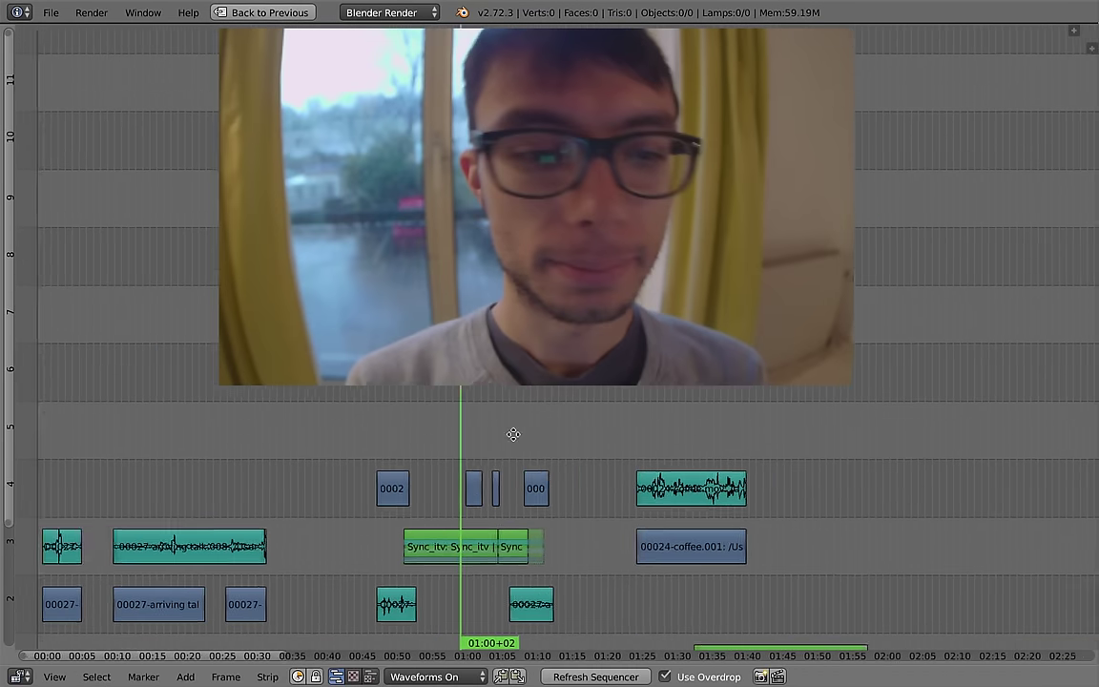
{"action": "scroll", "coordinate": [515, 439], "scroll_direction": "right", "scroll_amount": 6}
{"action": "scroll", "coordinate": [549, 468], "scroll_direction": "up", "scroll_amount": 4}
{"action": "key", "text": "g"}
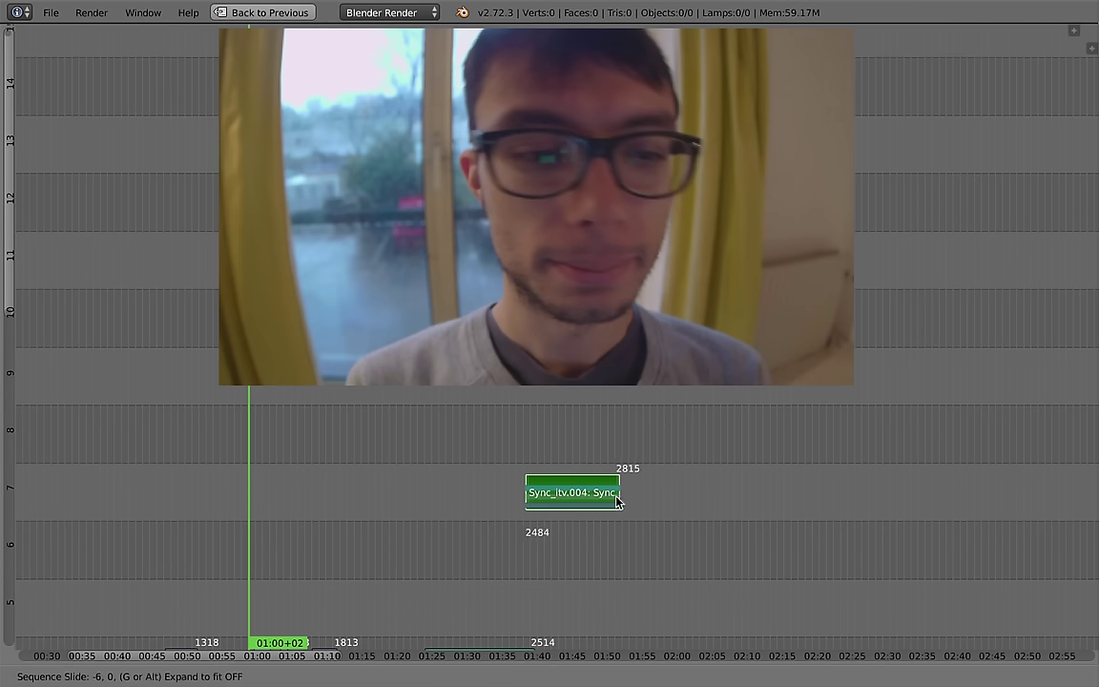
{"action": "left_click", "coordinate": [974, 504]}
{"action": "key", "text": "g"}
{"action": "key", "text": "Escape"}
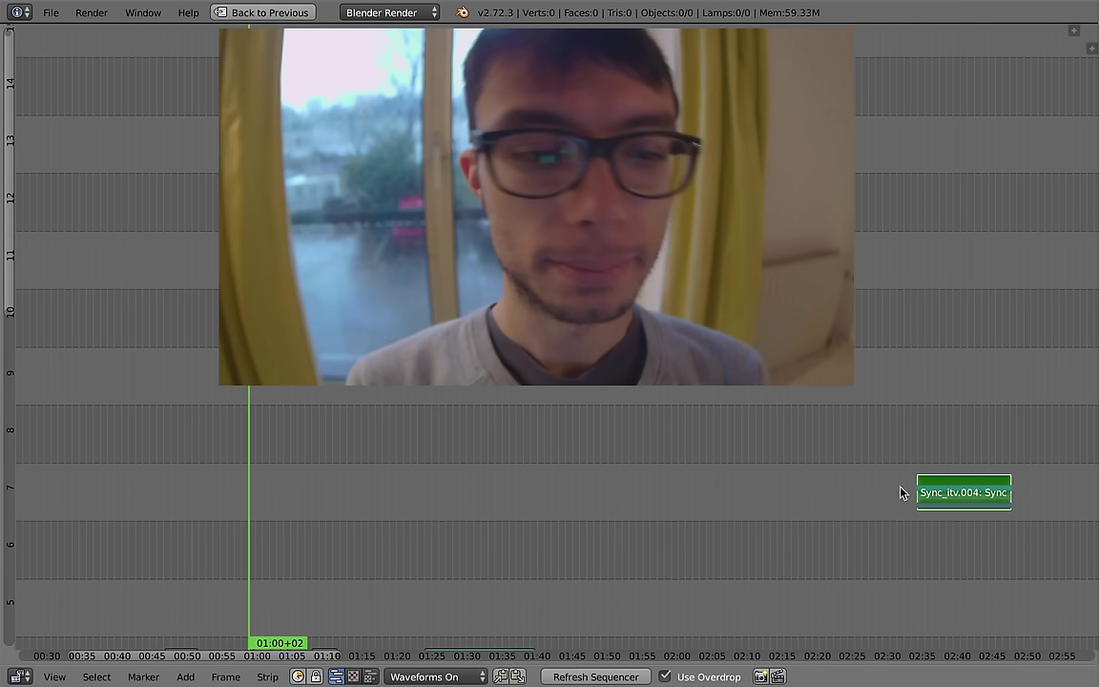
{"action": "key", "text": "g"}
{"action": "mouse_move", "coordinate": [920, 500]}
{"action": "left_mouse_down"}
{"action": "mouse_move", "coordinate": [495, 524]}
{"action": "mouse_move", "coordinate": [676, 533]}
{"action": "left_mouse_up"}
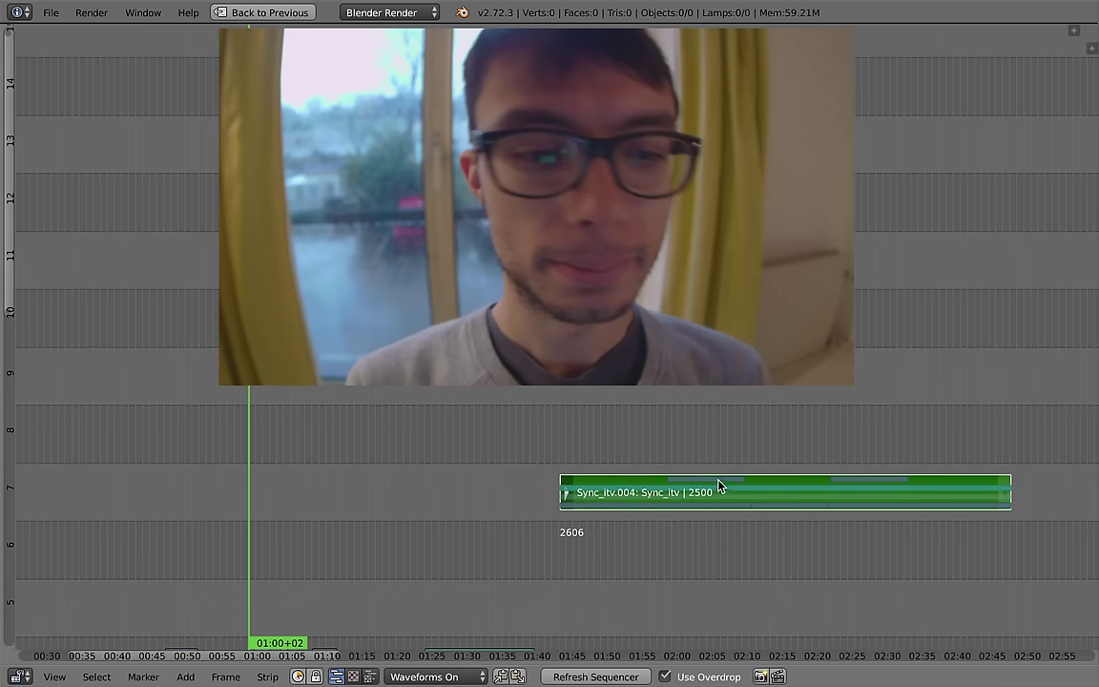
Step: Scrub through the copy and the main edit to preview, then bring up Save As
{"action": "left_click_drag", "start_coordinate": [715, 515], "coordinate": [748, 495]}
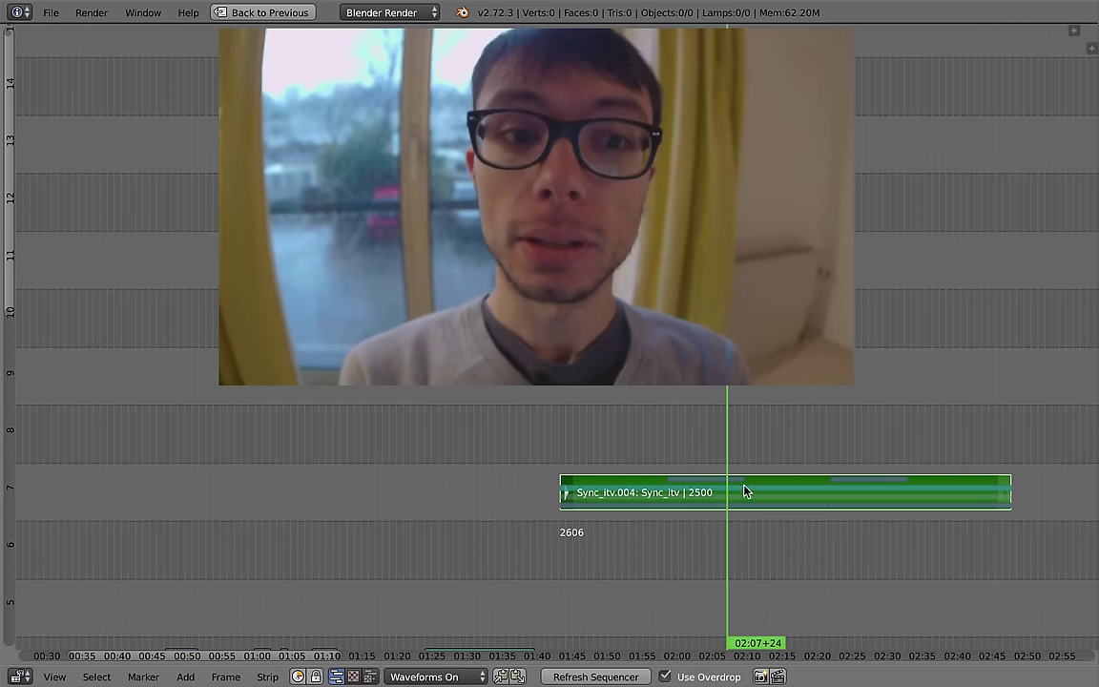
{"action": "scroll", "coordinate": [747, 495], "scroll_direction": "up", "scroll_amount": 3}
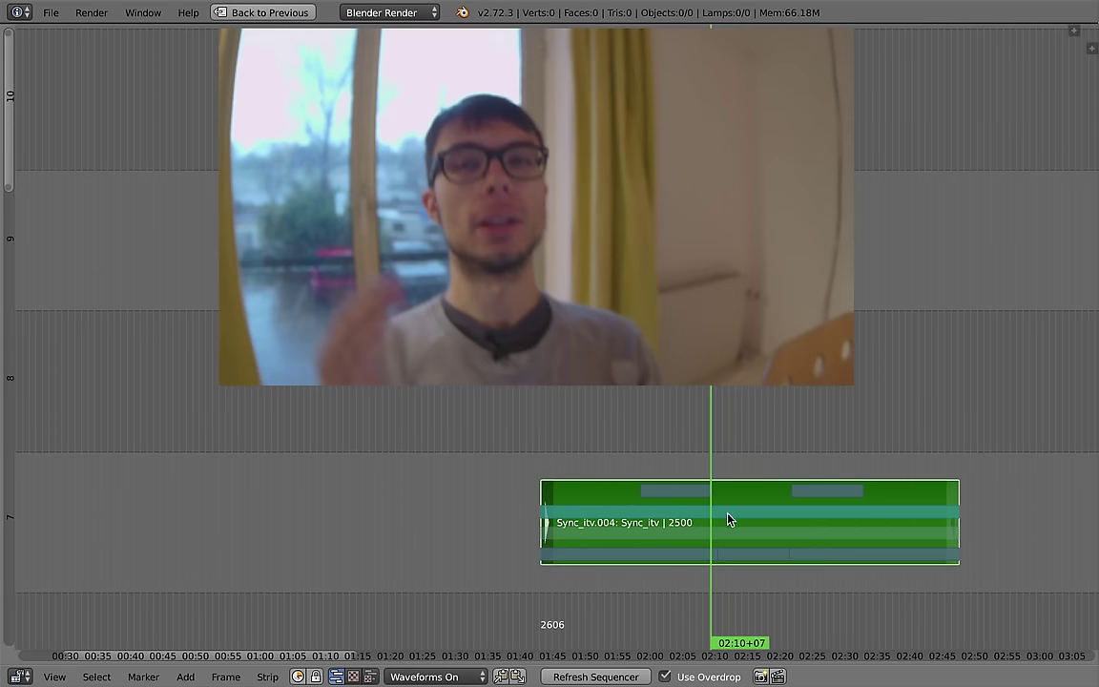
{"action": "left_click_drag", "start_coordinate": [727, 519], "coordinate": [670, 565]}
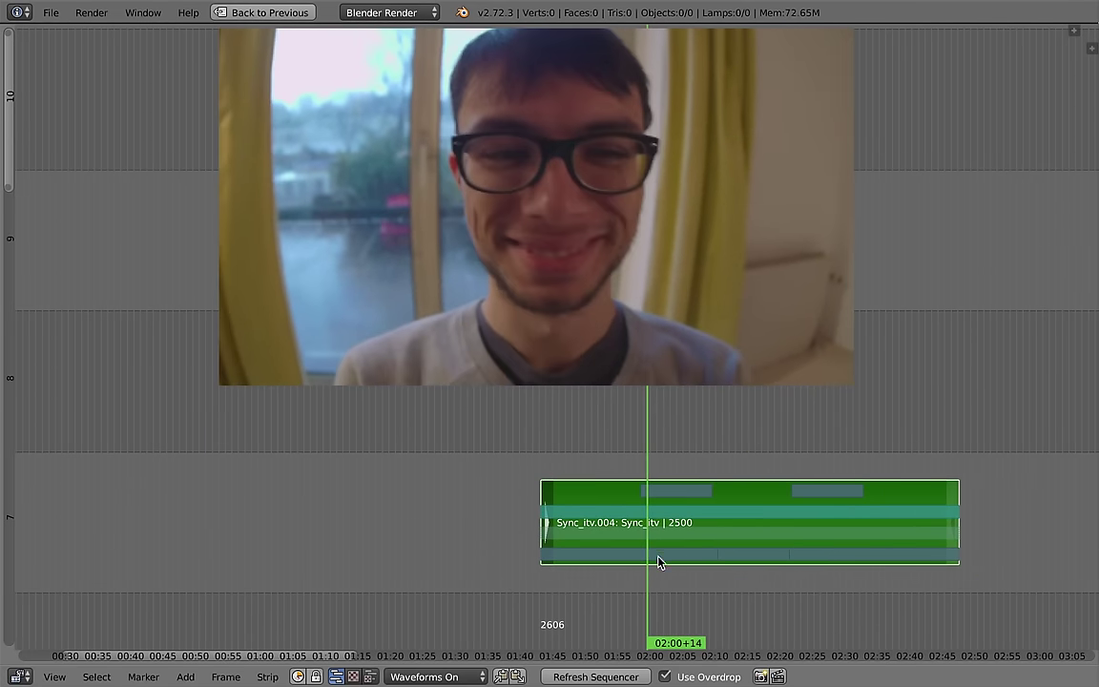
{"action": "scroll", "coordinate": [658, 563], "scroll_direction": "down", "scroll_amount": 2}
{"action": "scroll", "coordinate": [780, 442], "scroll_direction": "down", "scroll_amount": 1}
{"action": "left_click", "coordinate": [596, 530]}
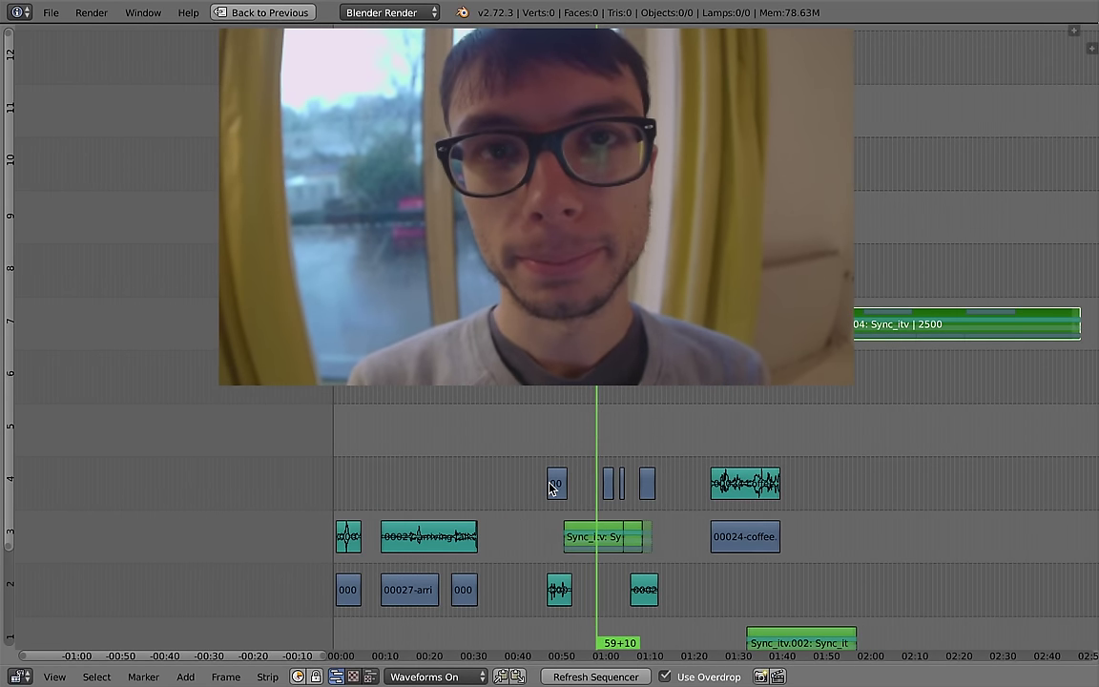
{"action": "left_click_drag", "start_coordinate": [515, 515], "coordinate": [423, 493]}
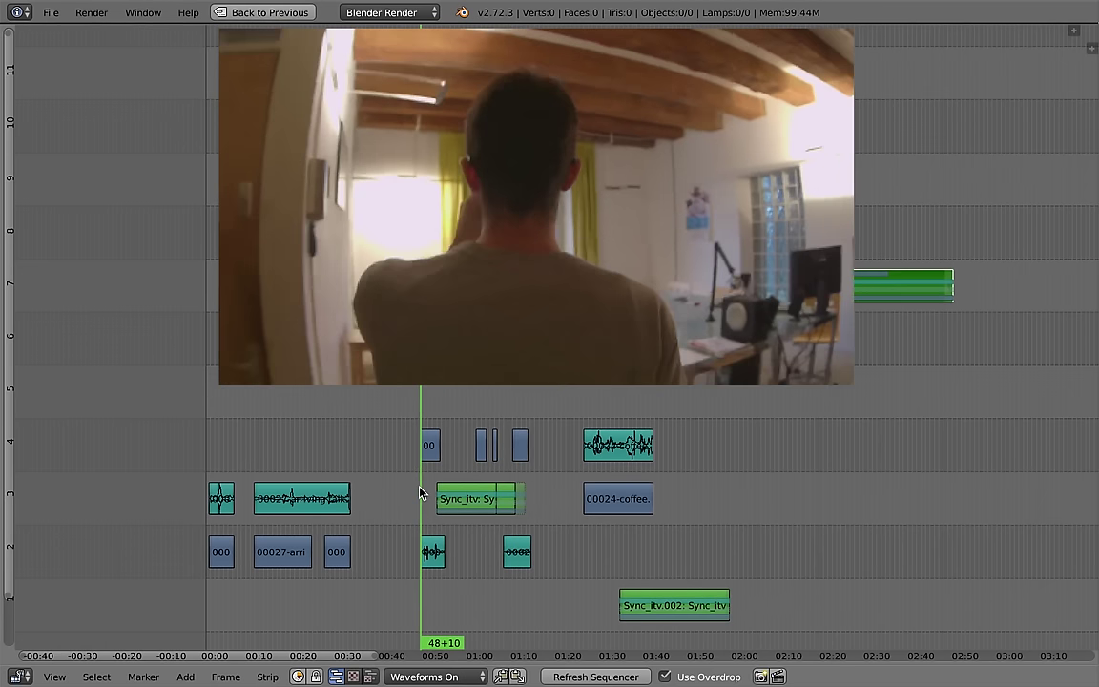
{"action": "mouse_move", "coordinate": [424, 492]}
{"action": "left_mouse_down"}
{"action": "mouse_move", "coordinate": [418, 511]}
{"action": "mouse_move", "coordinate": [428, 508]}
{"action": "left_mouse_up"}
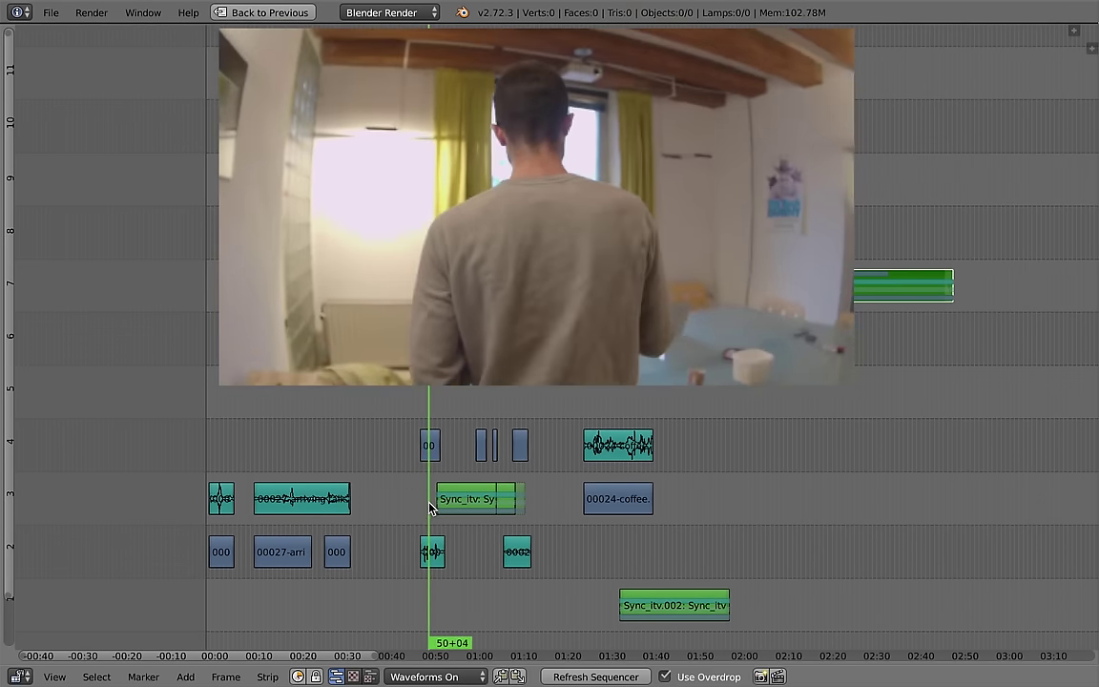
{"action": "key", "text": "ctrl+s"}
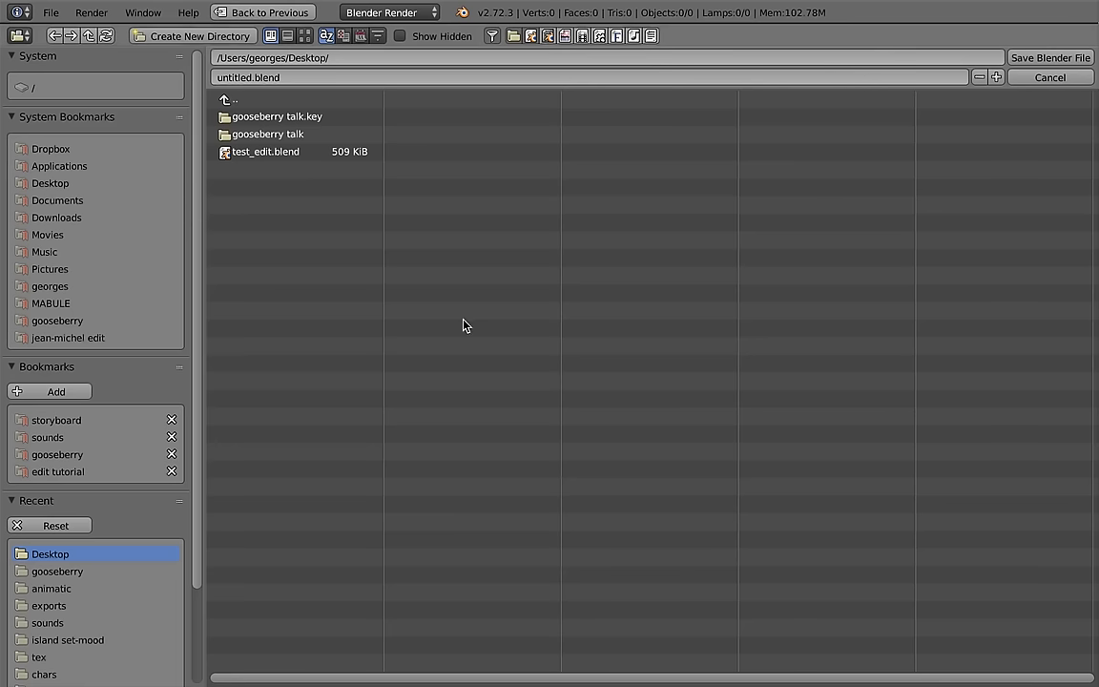
Step: Save the project as test_edit1.blend, incrementing the existing test_edit.blend name
{"action": "left_click", "coordinate": [280, 153]}
{"action": "key", "text": "KP_Add"}
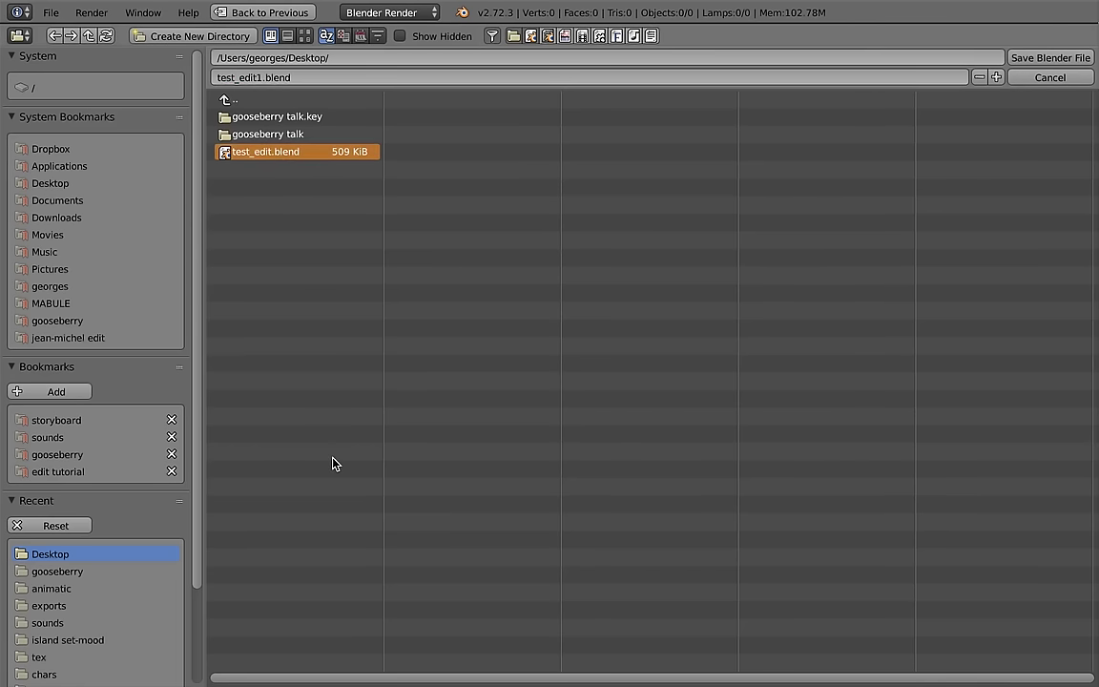
{"action": "key", "text": "Return"}
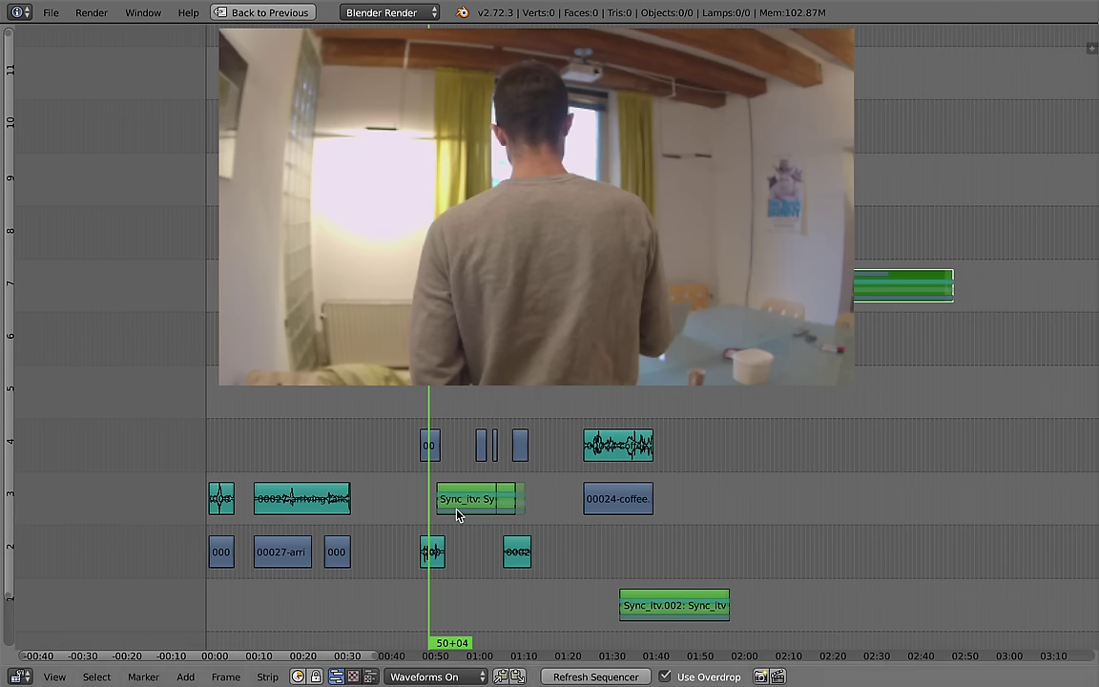
Step: Fit all strips in view from 00:00 and restore the full Video Editing-bin layout
{"action": "key", "text": "Home"}
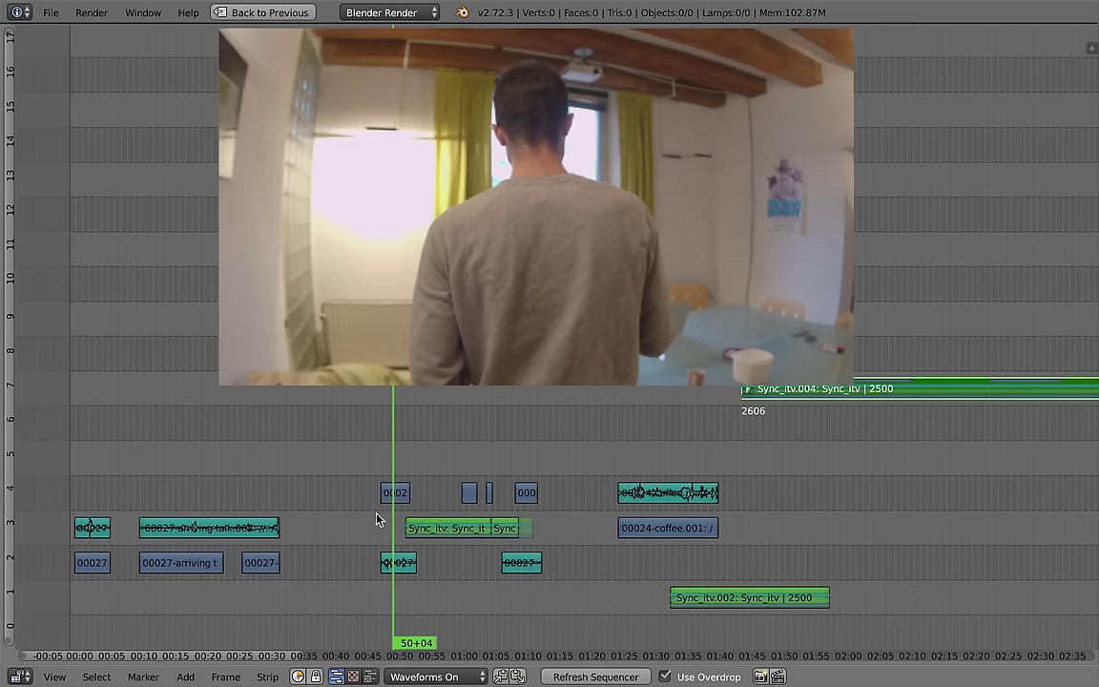
{"action": "left_click_drag", "start_coordinate": [596, 517], "coordinate": [462, 475]}
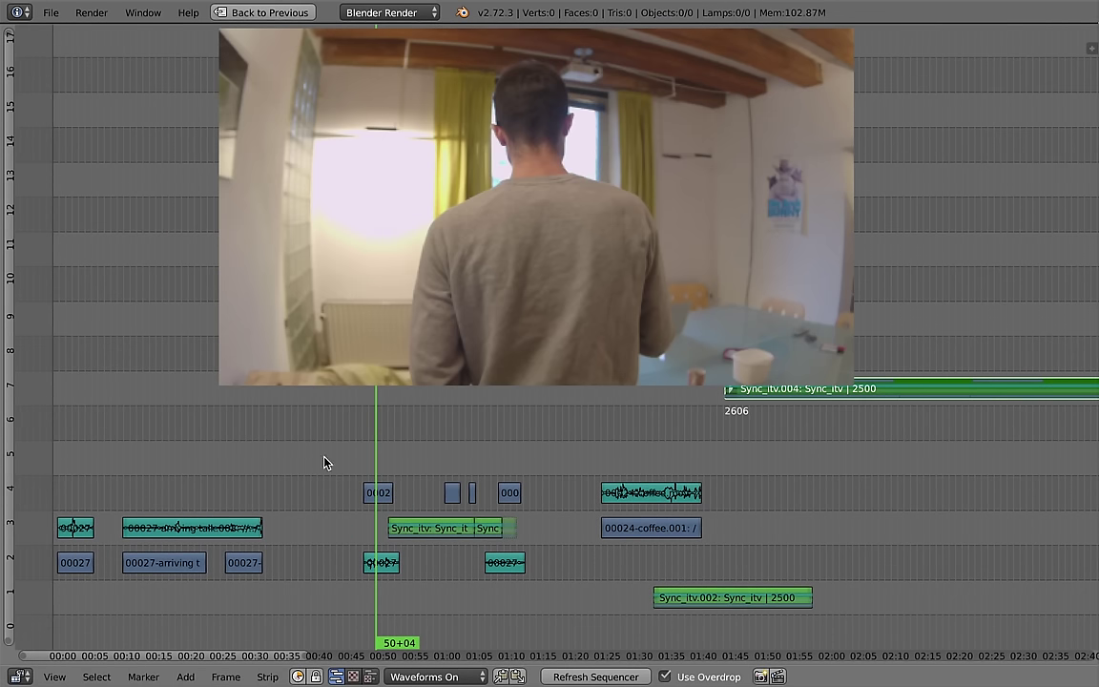
{"action": "key", "text": "ctrl+Up"}
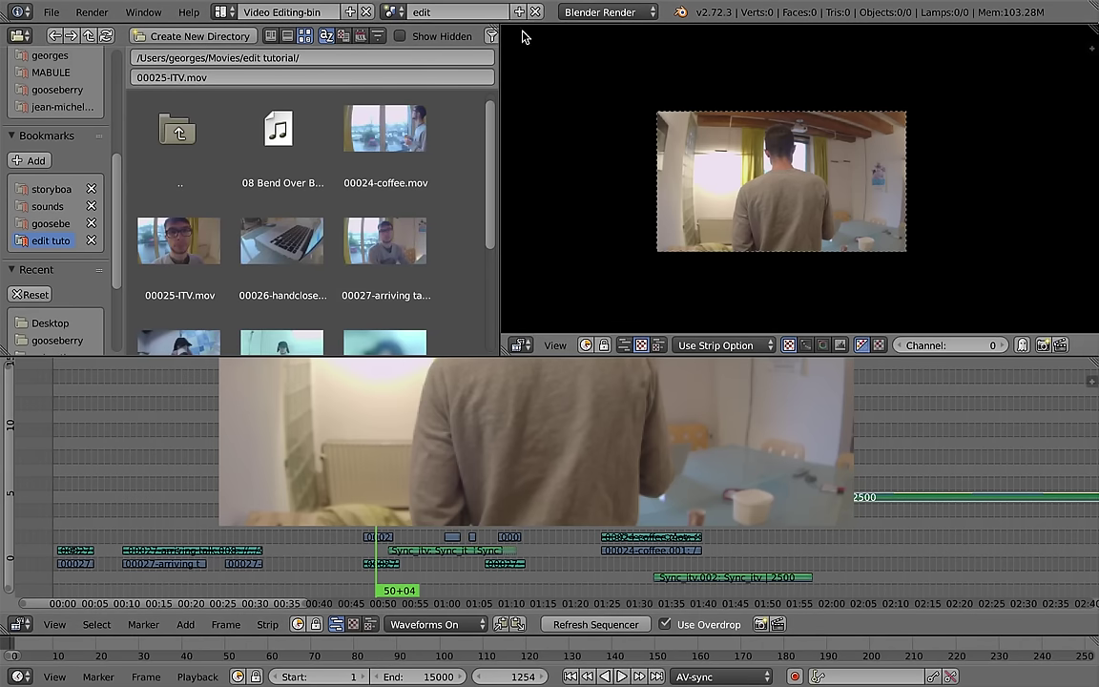
Step: Create a new empty scene named 'editing musicvideo'
{"action": "left_click", "coordinate": [519, 11]}
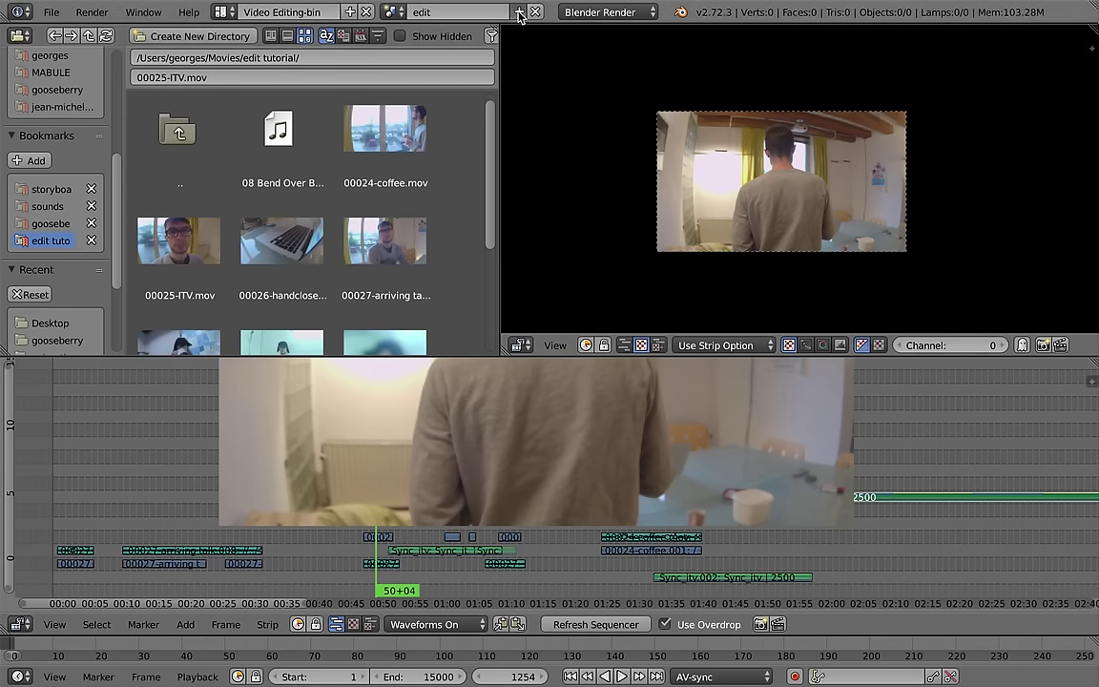
{"action": "left_click", "coordinate": [519, 11]}
{"action": "left_click", "coordinate": [449, 39]}
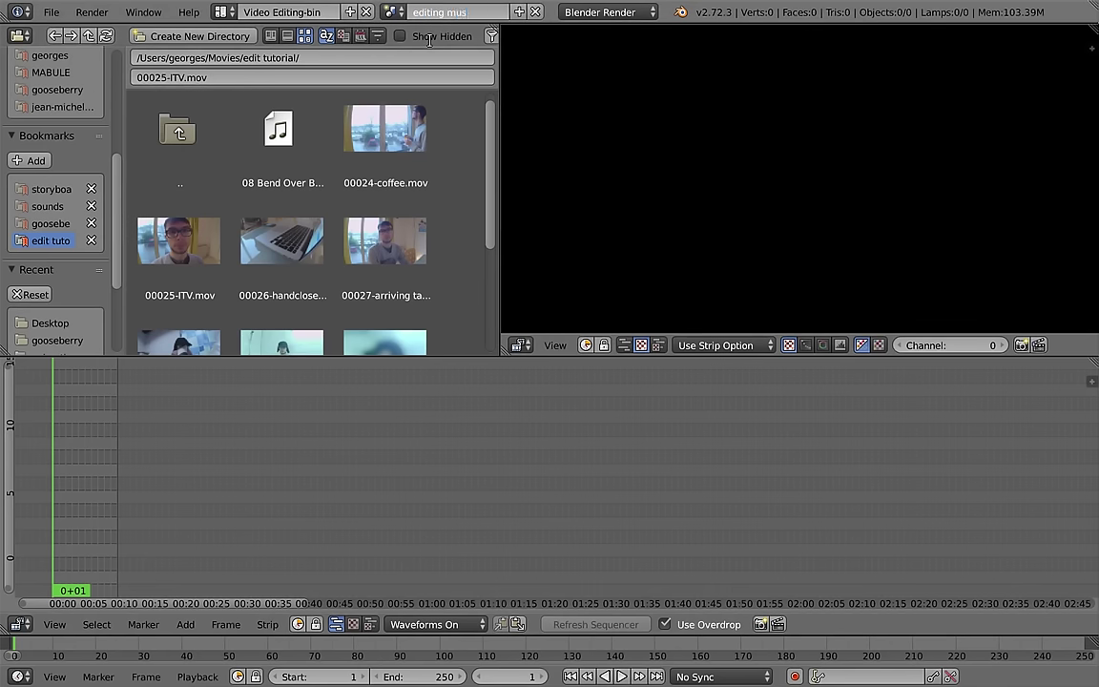
{"action": "key", "text": "Return"}
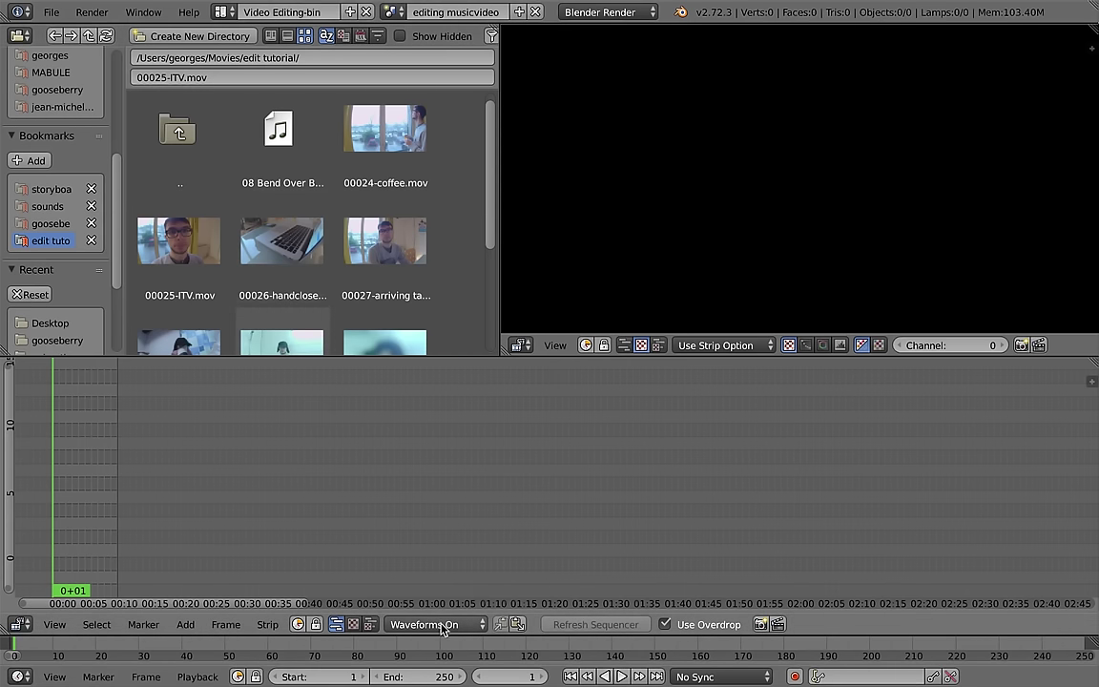
Step: Set playback sync to AV-sync and check the frame rate in the render settings
{"action": "left_click", "coordinate": [723, 676]}
{"action": "left_click", "coordinate": [730, 615]}
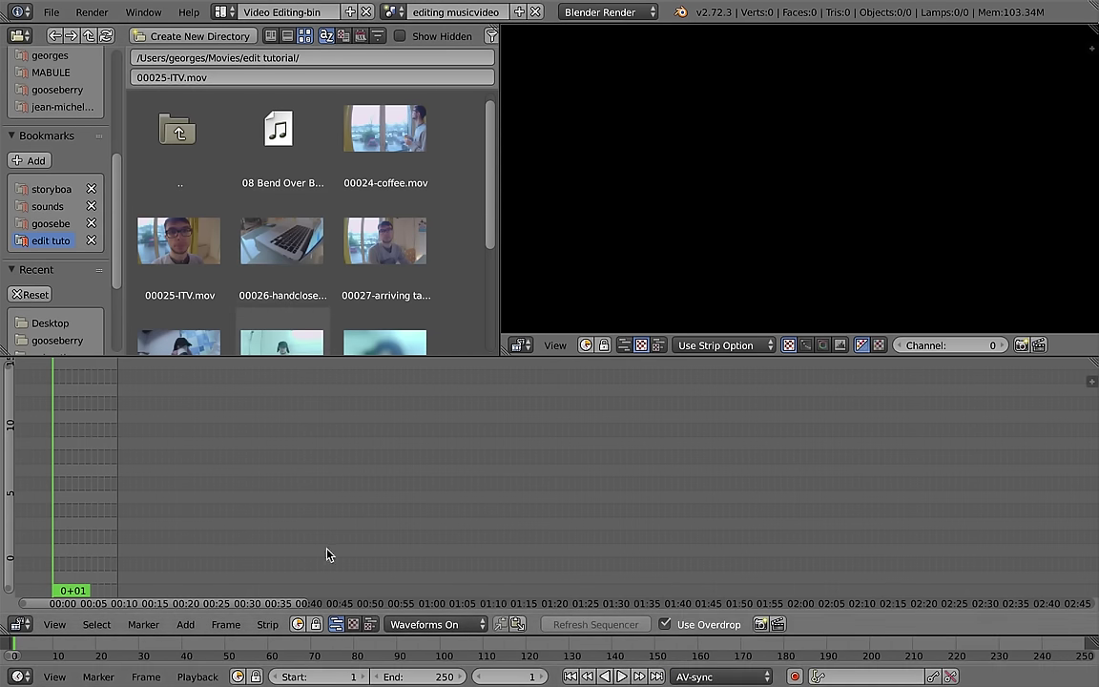
{"action": "key", "text": "ctrl+Left"}
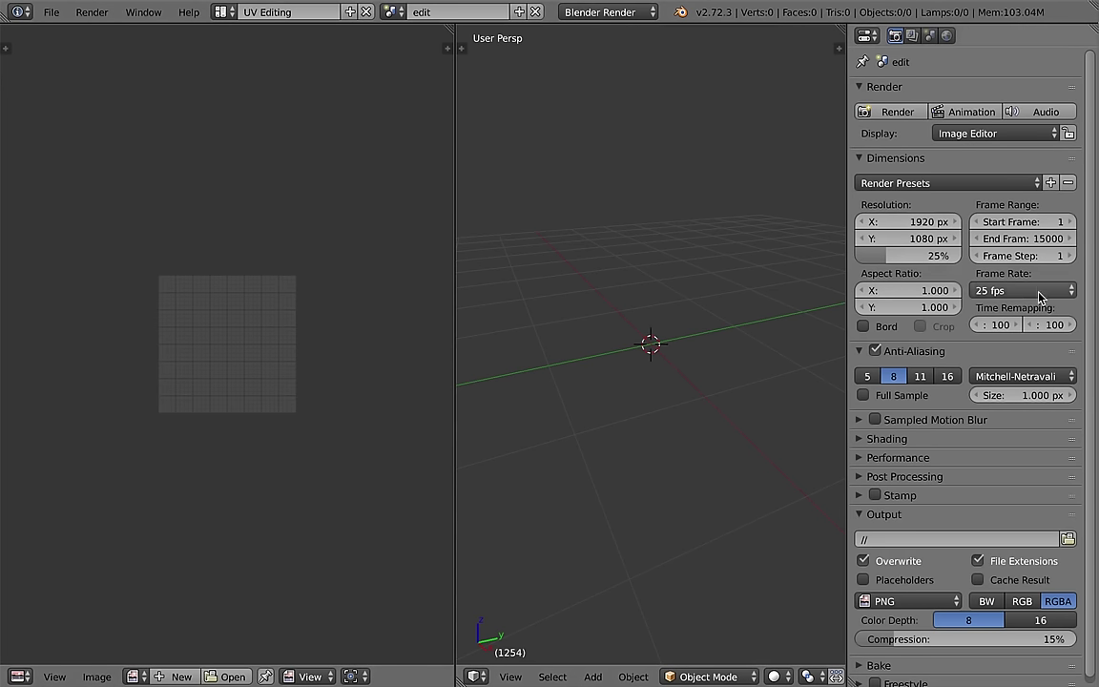
{"action": "left_click", "coordinate": [1040, 291]}
Step: Back in video editing, add the 00030-shower clip to the new scene's timeline
{"action": "key", "text": "ctrl+Right"}
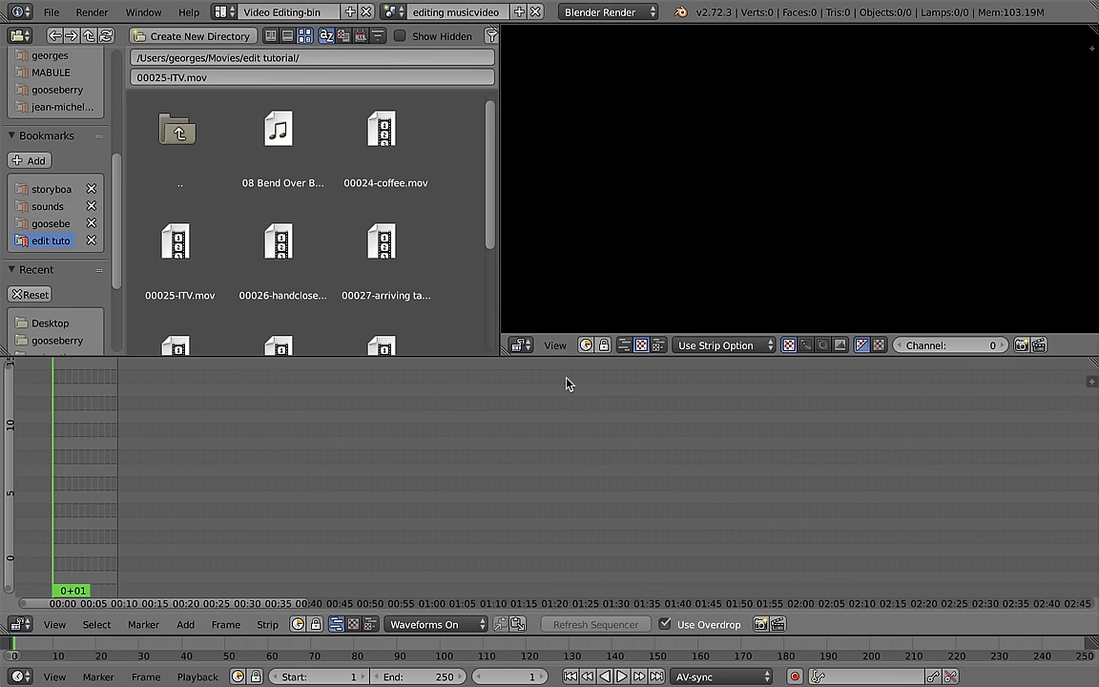
{"action": "scroll", "coordinate": [381, 506], "scroll_direction": "left", "scroll_amount": 5}
{"action": "scroll", "coordinate": [468, 528], "scroll_direction": "left", "scroll_amount": 5}
{"action": "scroll", "coordinate": [513, 533], "scroll_direction": "up", "scroll_amount": 3}
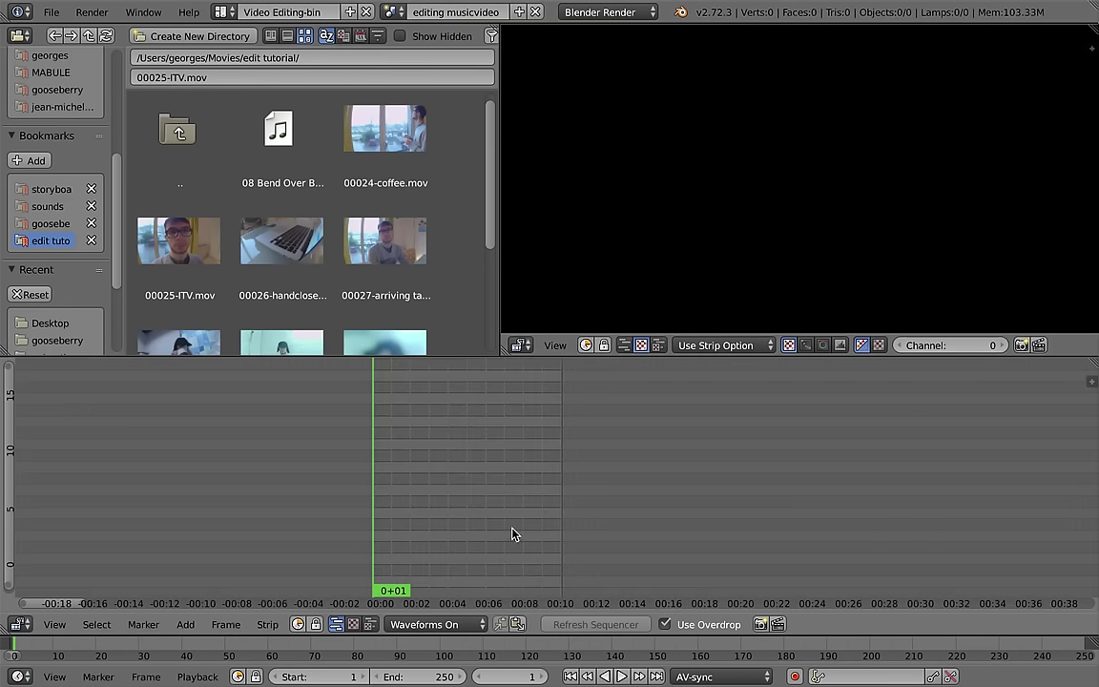
{"action": "scroll", "coordinate": [551, 513], "scroll_direction": "up", "scroll_amount": 3}
{"action": "scroll", "coordinate": [286, 191], "scroll_direction": "down", "scroll_amount": 1}
{"action": "left_click_drag", "start_coordinate": [278, 115], "coordinate": [401, 527]}
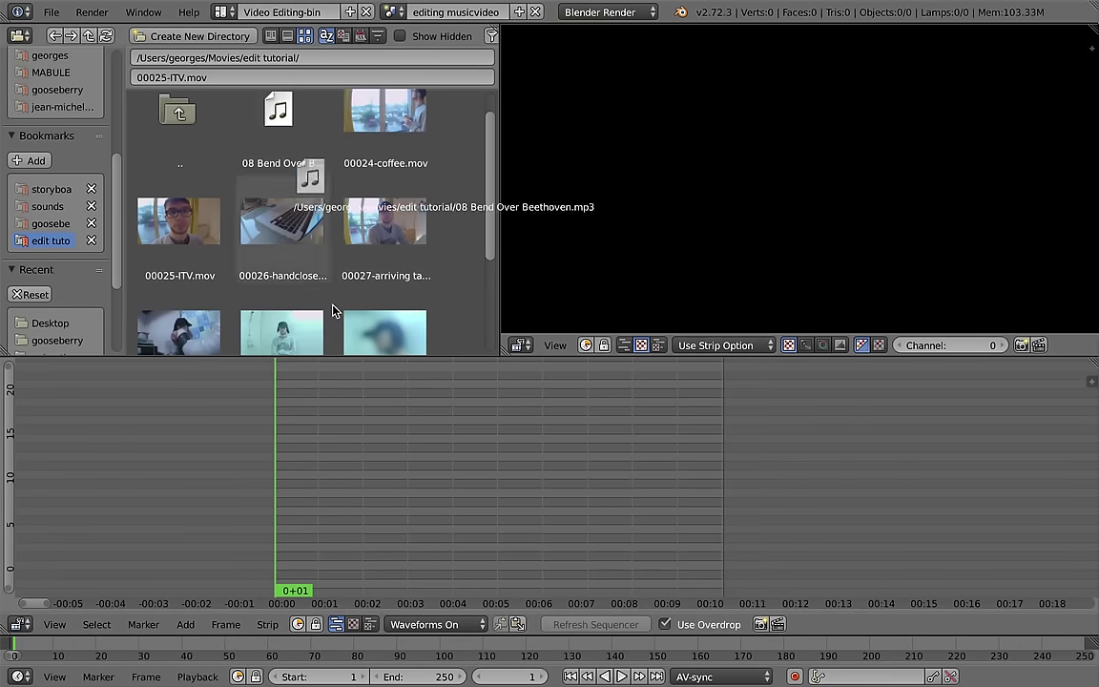
{"action": "scroll", "coordinate": [426, 282], "scroll_direction": "down", "scroll_amount": 2}
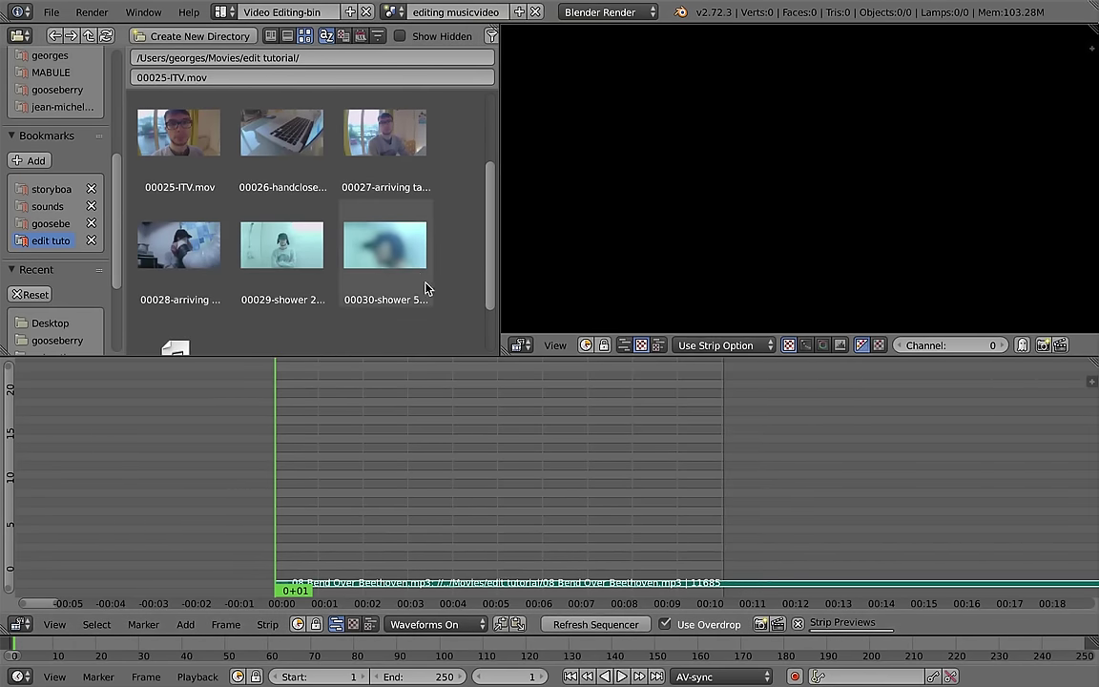
{"action": "left_click_drag", "start_coordinate": [406, 251], "coordinate": [427, 574]}
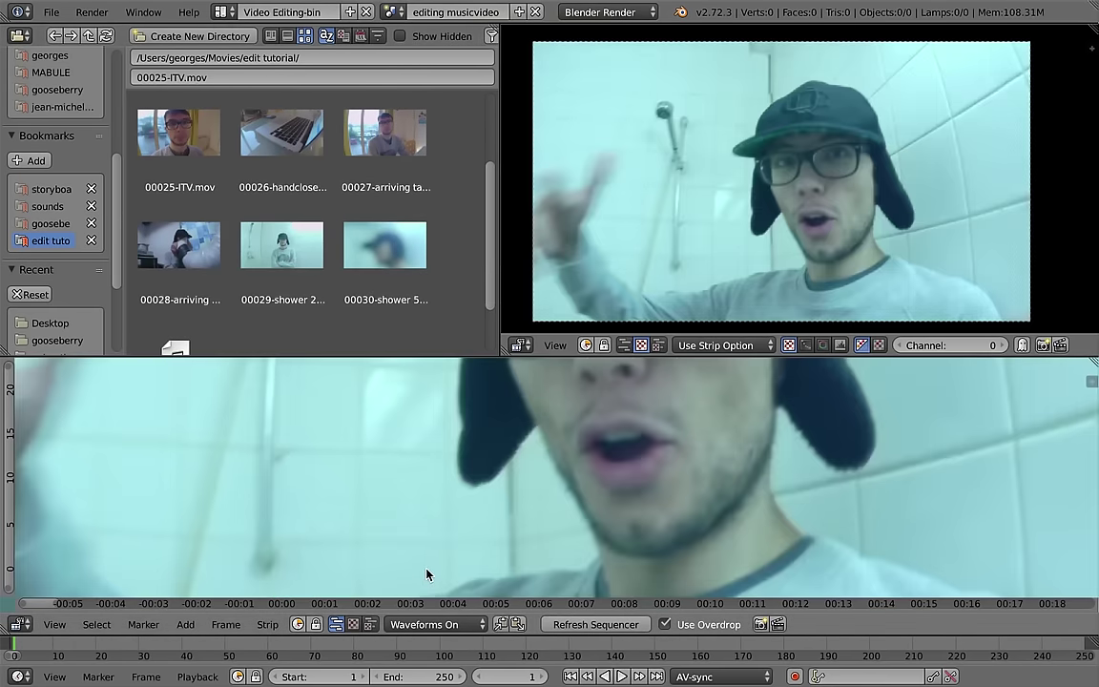
Step: Toggle the timeline maximized and back, then switch to the UV Editing layout
{"action": "key", "text": "ctrl+Up"}
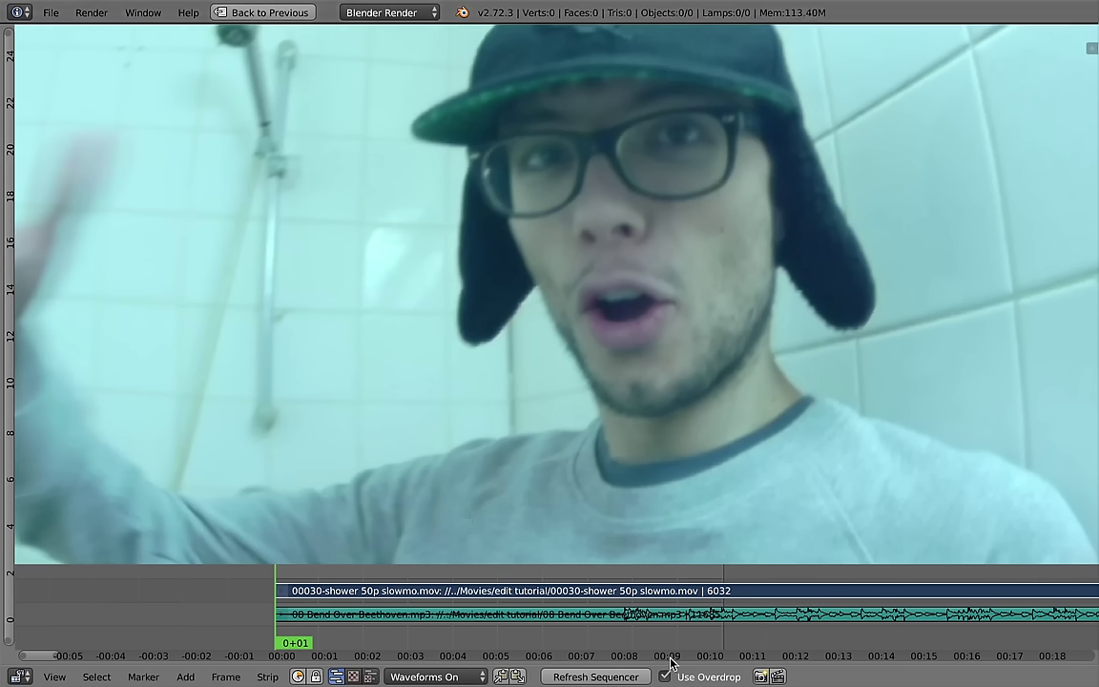
{"action": "key", "text": "ctrl+Up"}
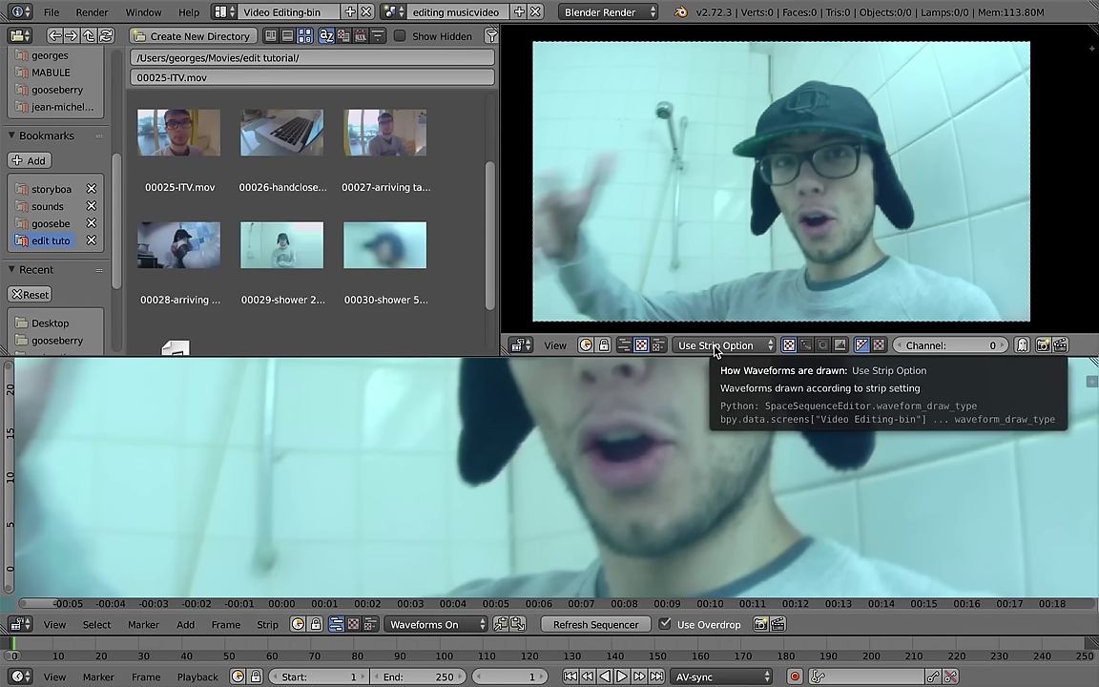
{"action": "key", "text": "ctrl+Left"}
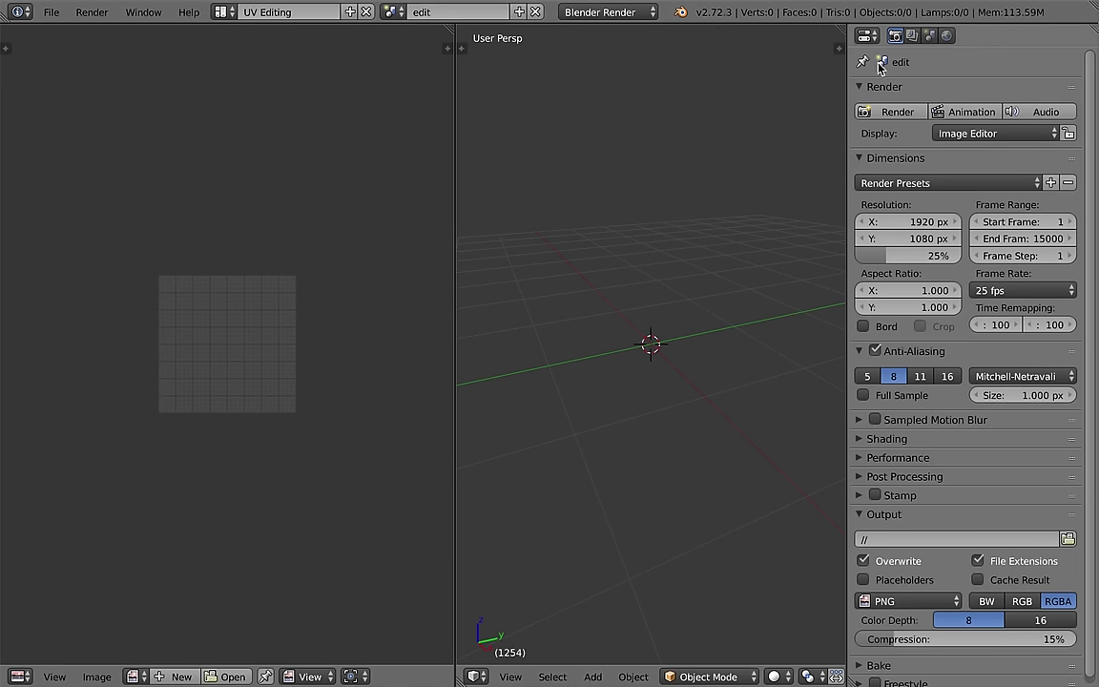
Step: Switch the active scene to editing musicvideo using the scene selector
{"action": "left_click", "coordinate": [393, 12]}
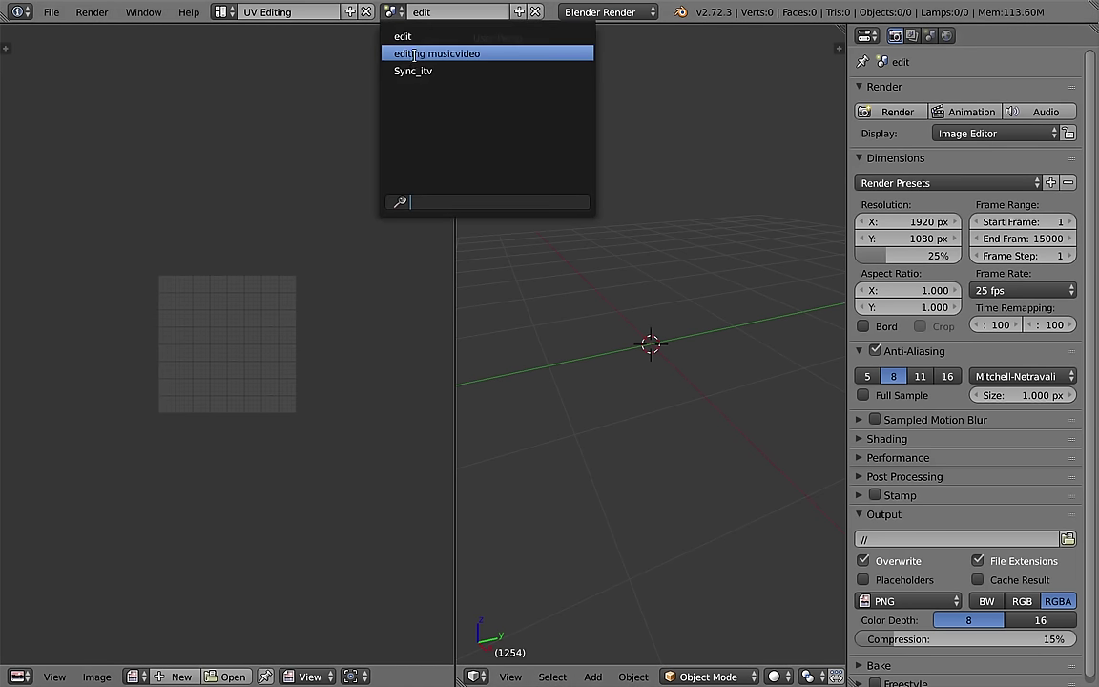
{"action": "left_click", "coordinate": [402, 36]}
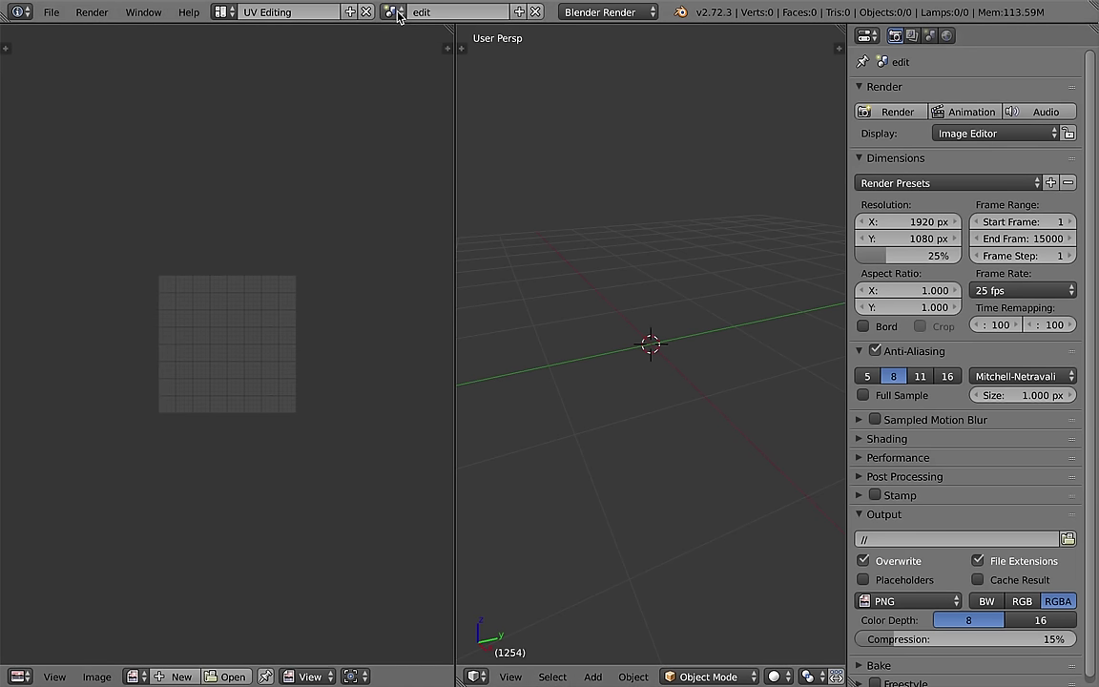
{"action": "left_click", "coordinate": [398, 13]}
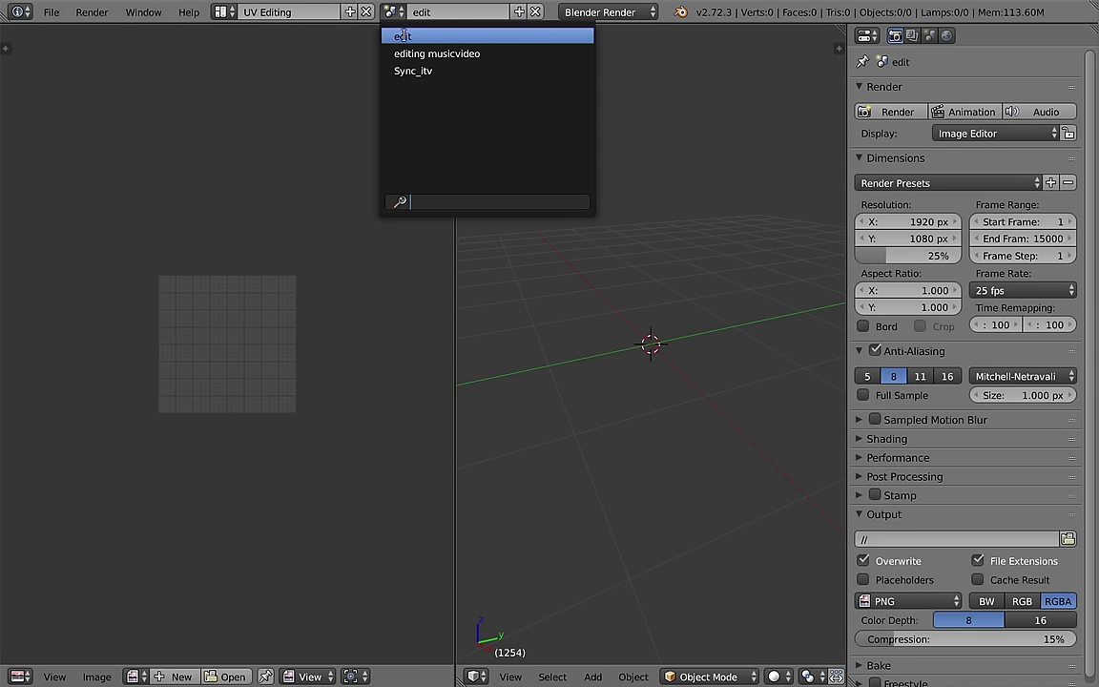
{"action": "left_click", "coordinate": [402, 54]}
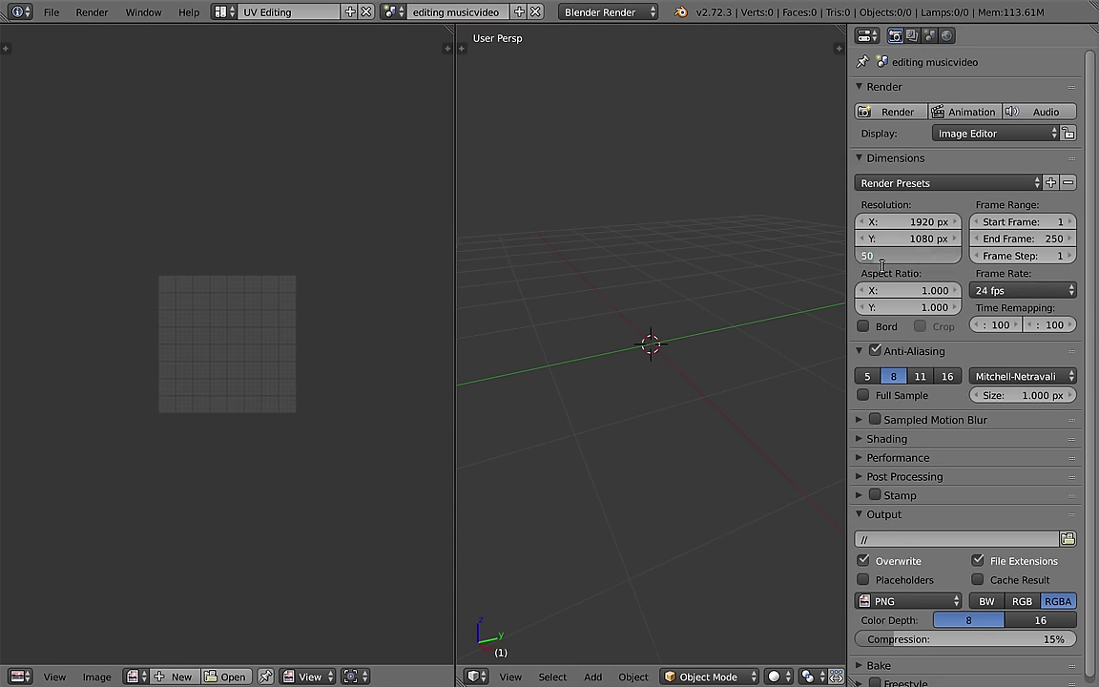
Step: Set resolution scale to 25% and frame rate to 25 fps, then return to Video Editing
{"action": "type", "text": "25"}
{"action": "key", "text": "Return"}
{"action": "left_click", "coordinate": [1021, 290]}
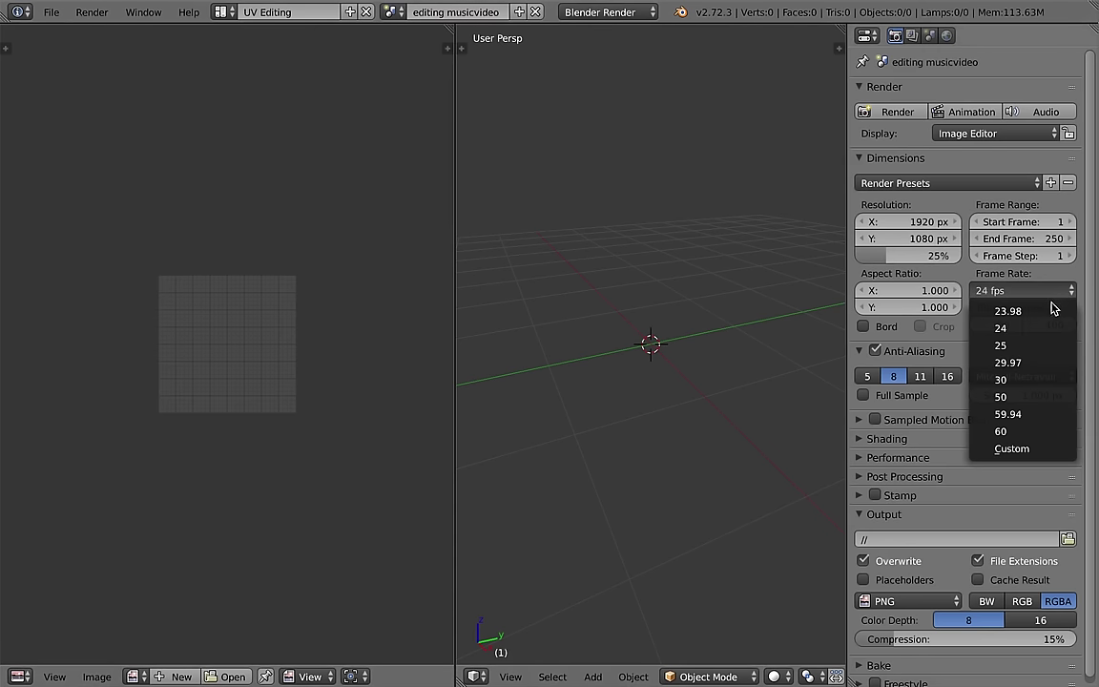
{"action": "left_click", "coordinate": [1011, 357]}
{"action": "key", "text": "ctrl+Right"}
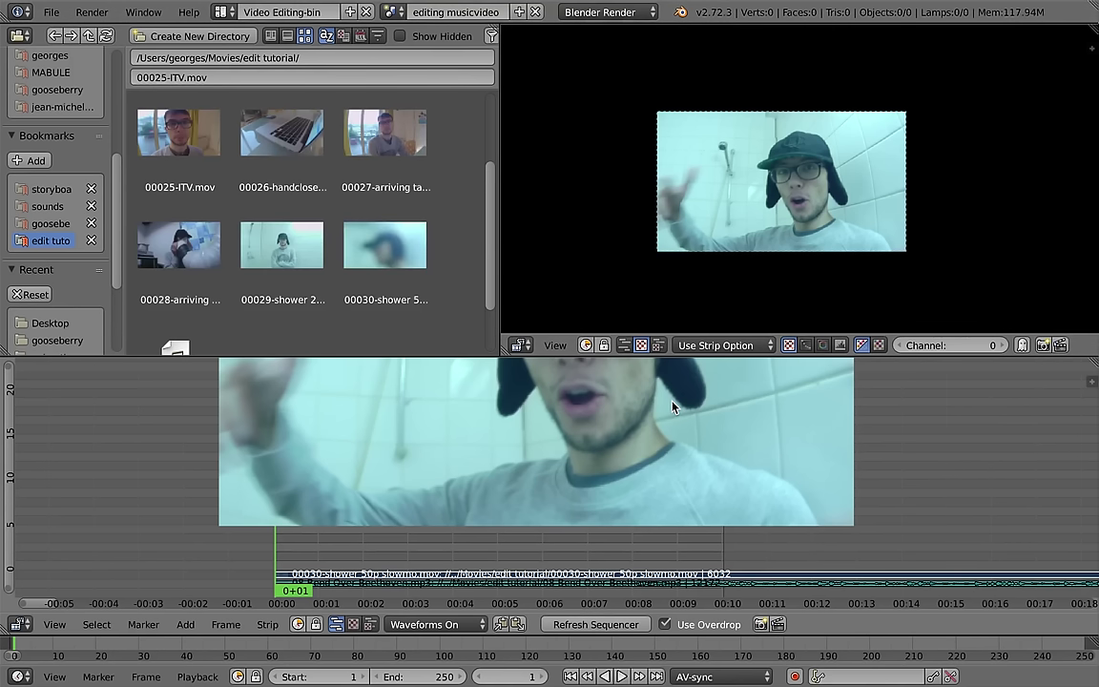
Step: Maximize the sequencer and play back the music and shower strips with Alt+A
{"action": "key", "text": "ctrl+Up"}
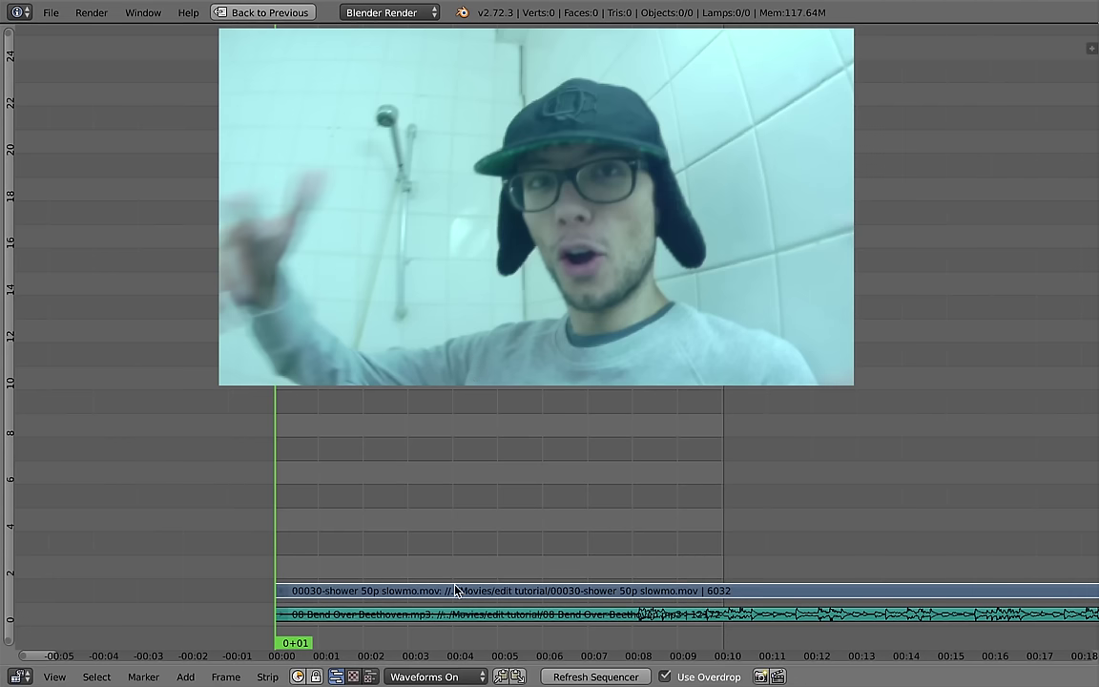
{"action": "right_click", "coordinate": [471, 616]}
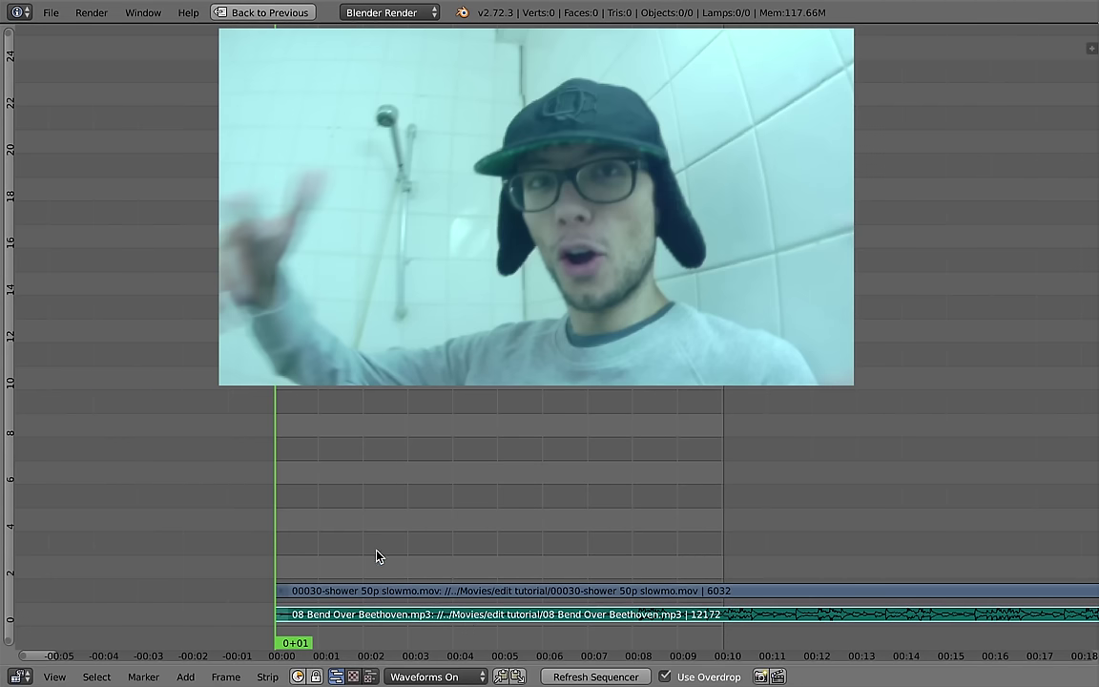
{"action": "key", "text": "alt+a"}
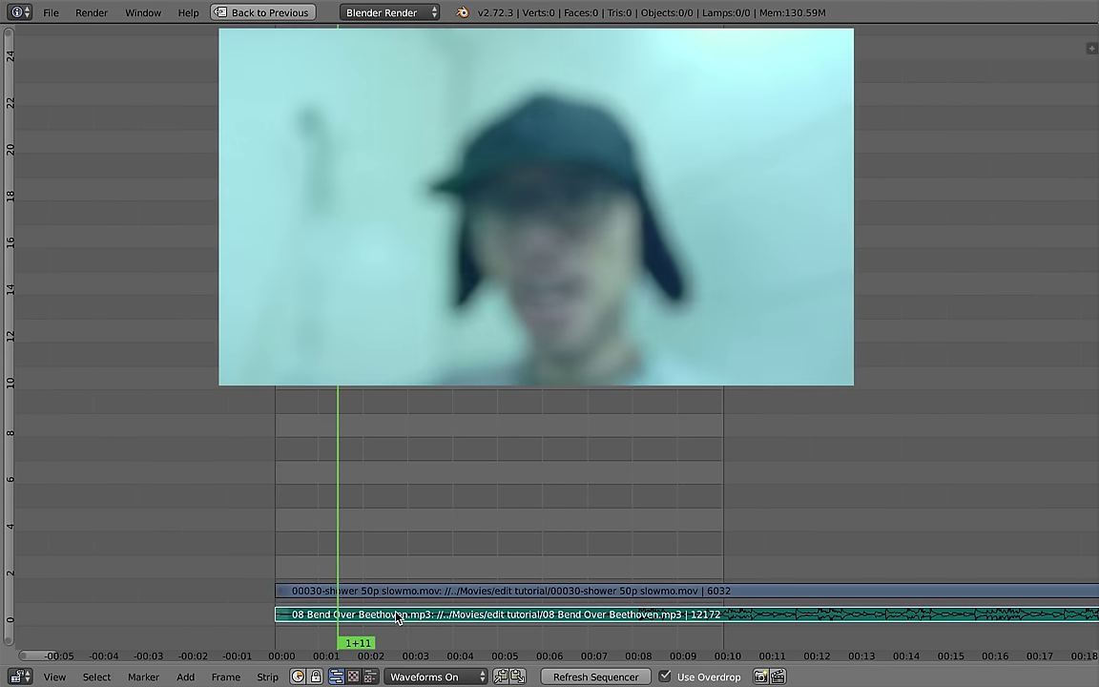
{"action": "key", "text": "alt+a"}
{"action": "right_click", "coordinate": [394, 590]}
{"action": "key", "text": "alt+a"}
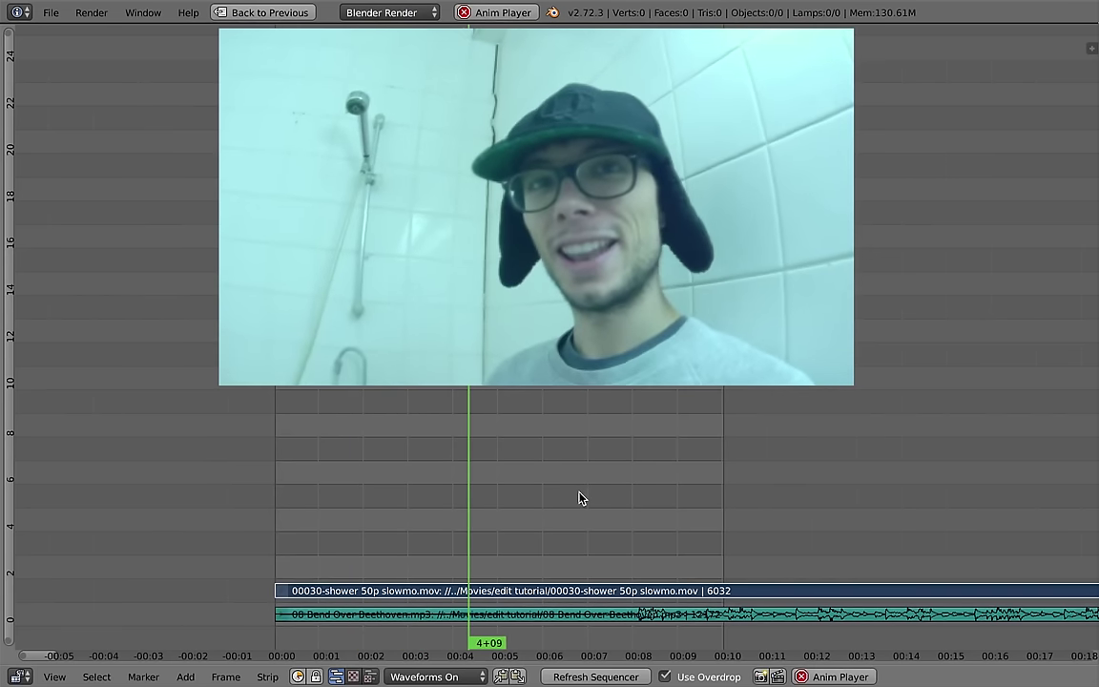
{"action": "scroll", "coordinate": [582, 491], "scroll_direction": "down", "scroll_amount": 3}
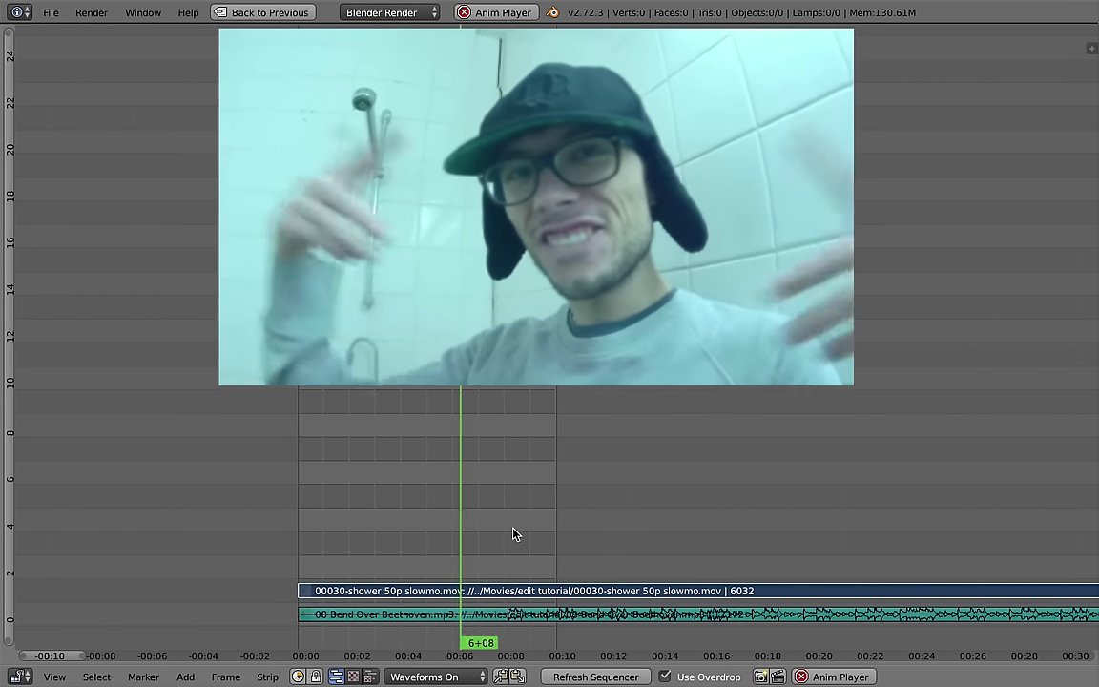
{"action": "key", "text": "ctrl+Up"}
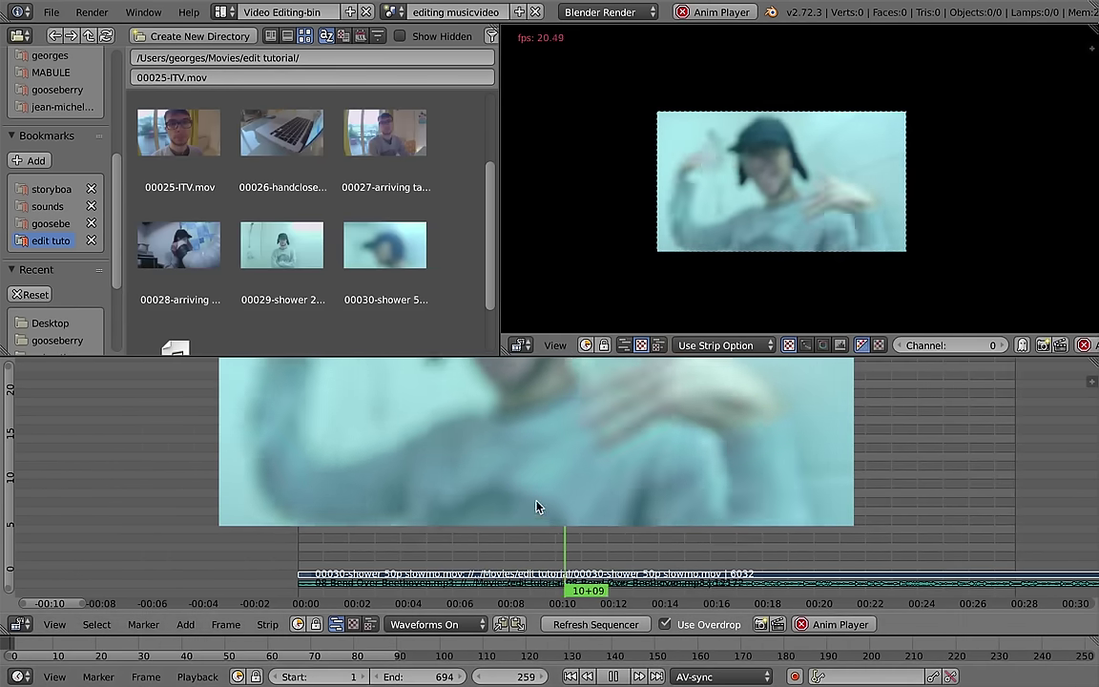
Step: Set the scene's end frame to 2500 and maximize the sequencer
{"action": "scroll", "coordinate": [515, 516], "scroll_direction": "down", "scroll_amount": 3}
{"action": "scroll", "coordinate": [515, 516], "scroll_direction": "down", "scroll_amount": 3}
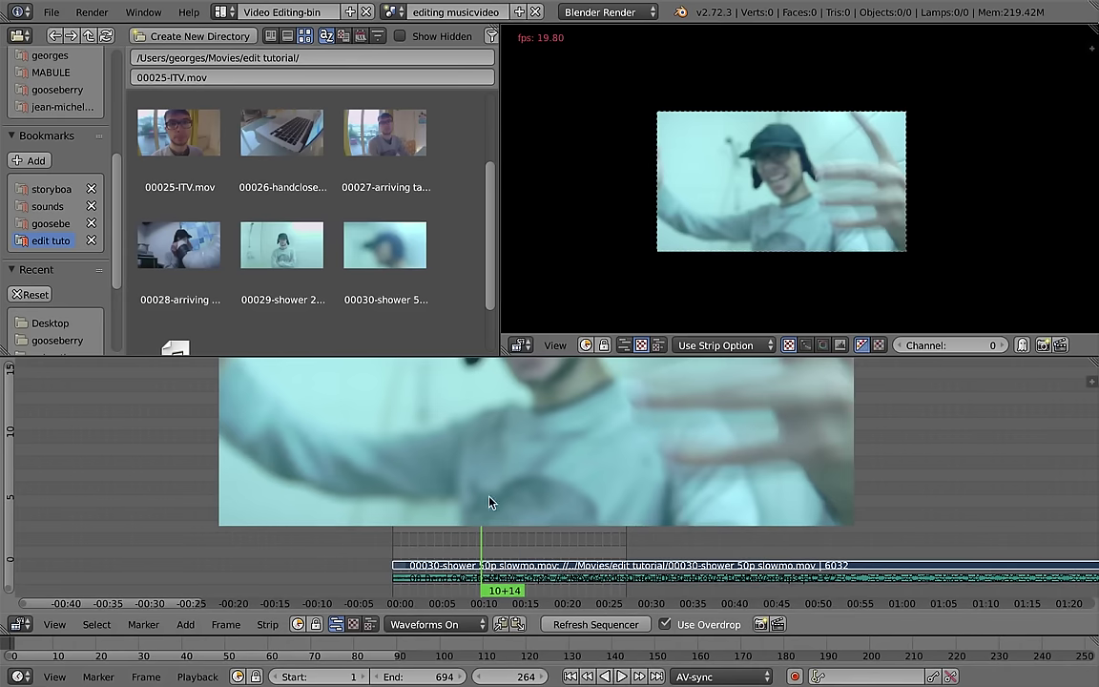
{"action": "left_click_drag", "start_coordinate": [436, 678], "coordinate": [515, 678]}
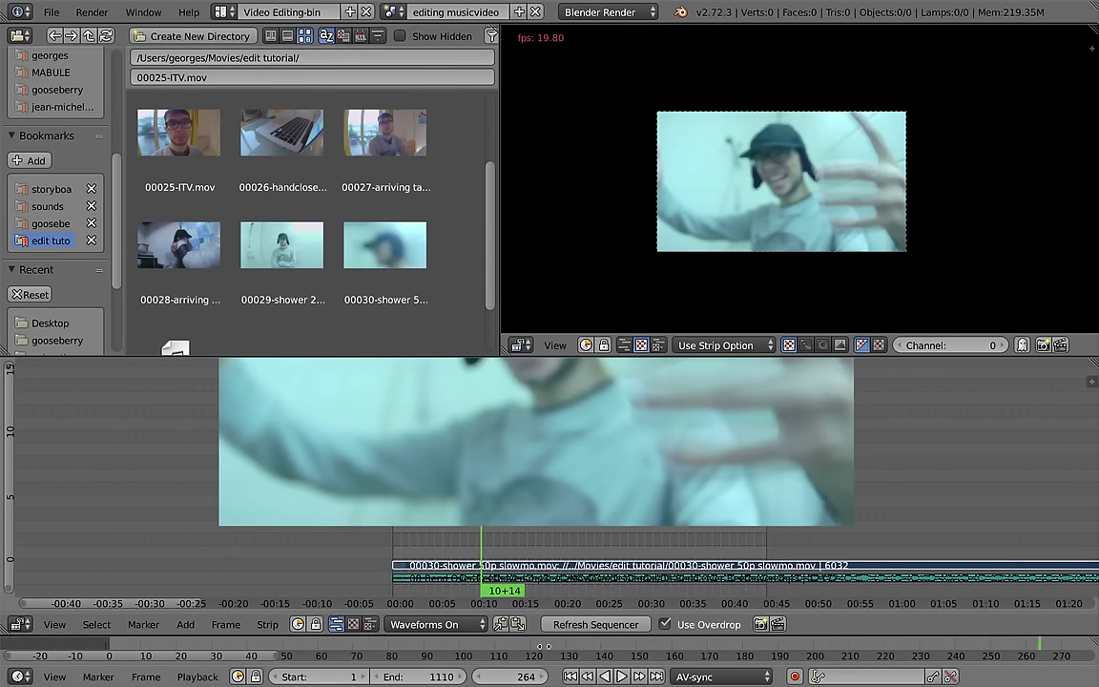
{"action": "scroll", "coordinate": [559, 649], "scroll_direction": "down", "scroll_amount": 5}
{"action": "scroll", "coordinate": [394, 648], "scroll_direction": "down", "scroll_amount": 2}
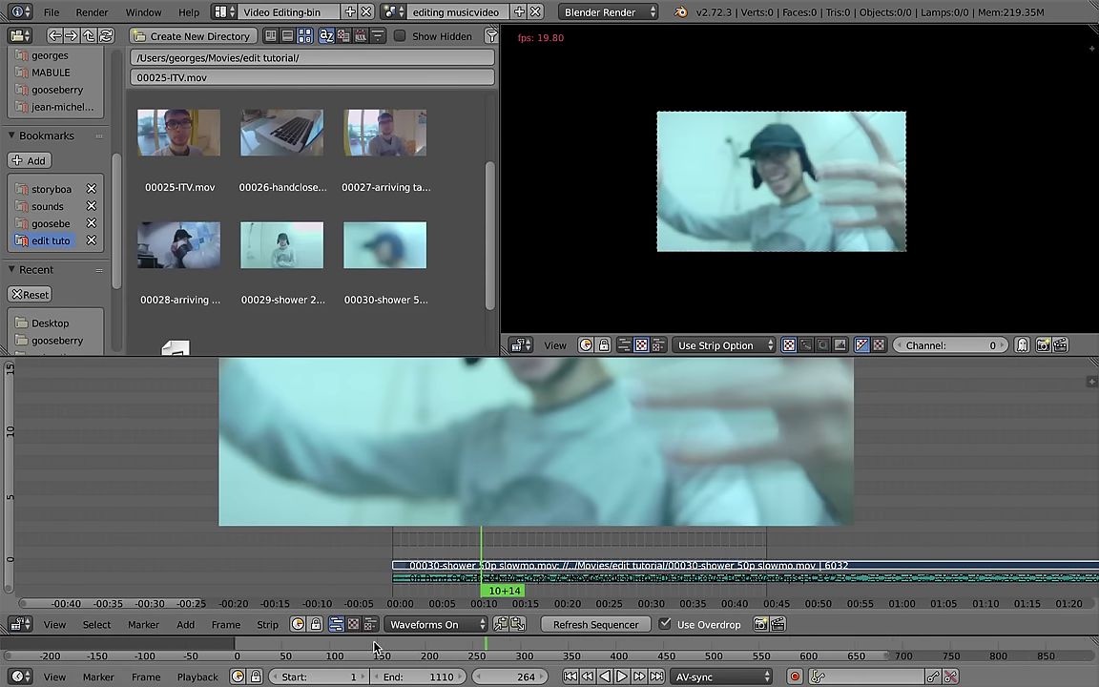
{"action": "scroll", "coordinate": [386, 649], "scroll_direction": "down", "scroll_amount": 2}
{"action": "type", "text": "2500"}
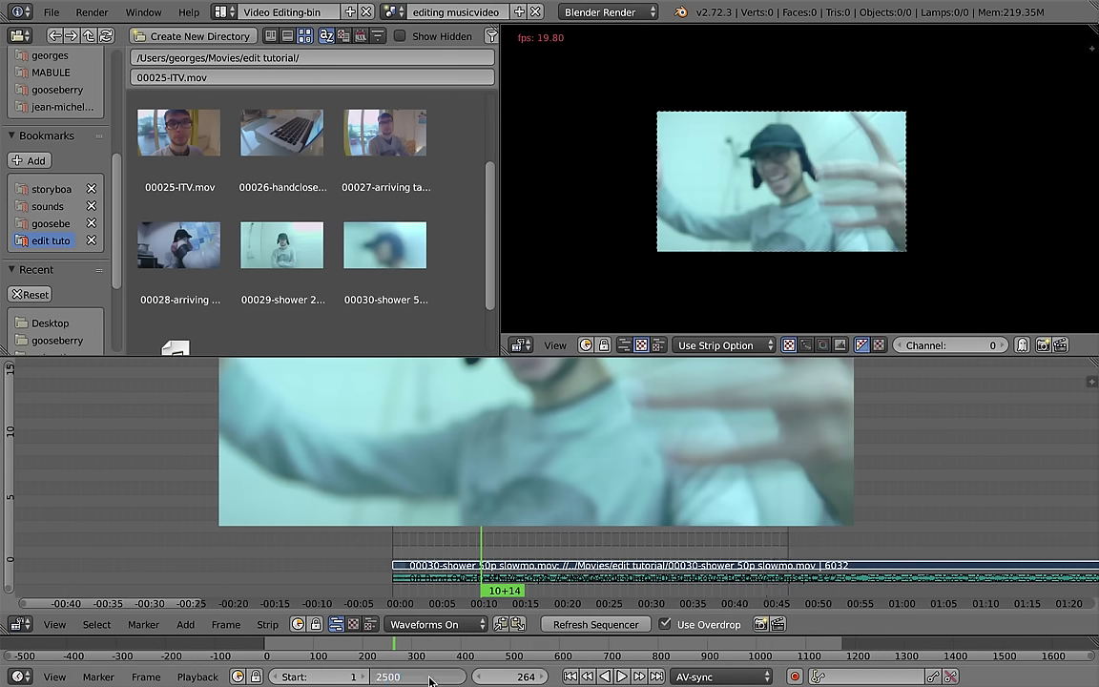
{"action": "key", "text": "Return"}
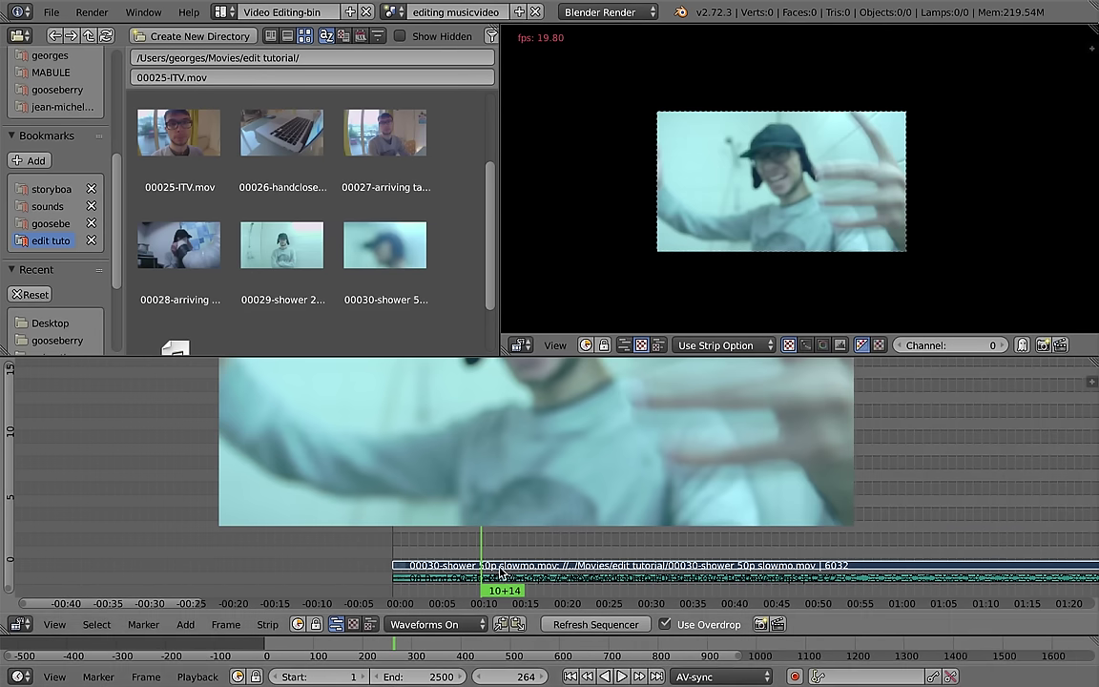
{"action": "key", "text": "shift+space"}
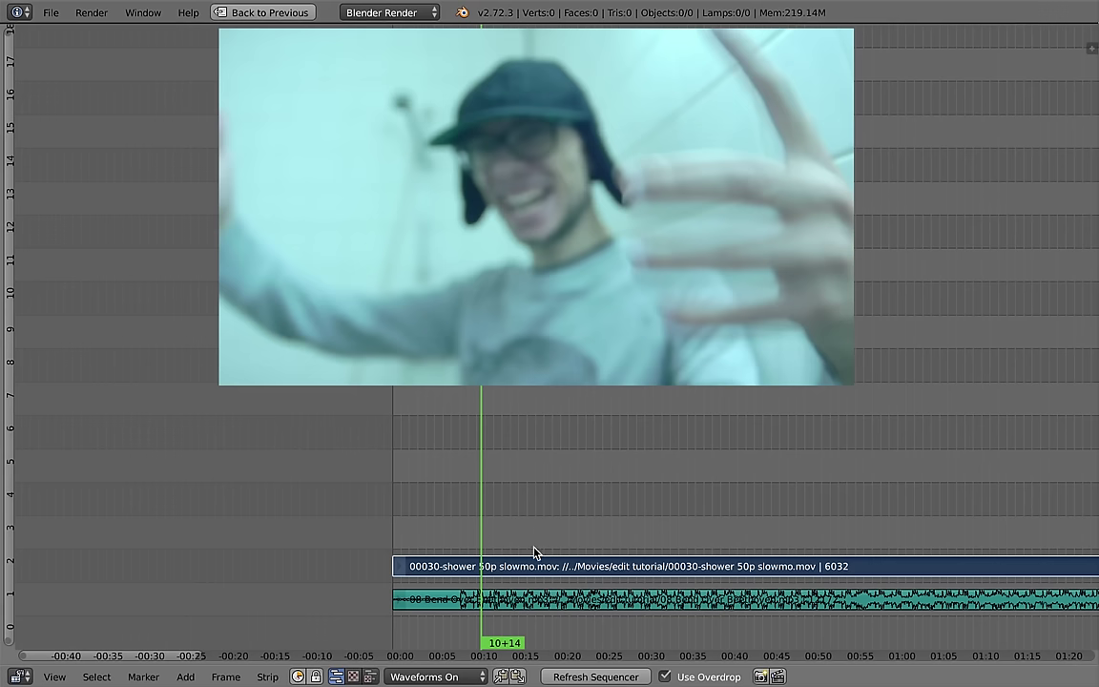
Step: Snap the shower strip to the playhead, show music waveforms, and scrub to about 13 seconds
{"action": "key", "text": "shift+s"}
{"action": "scroll", "coordinate": [417, 508], "scroll_direction": "right", "scroll_amount": 3}
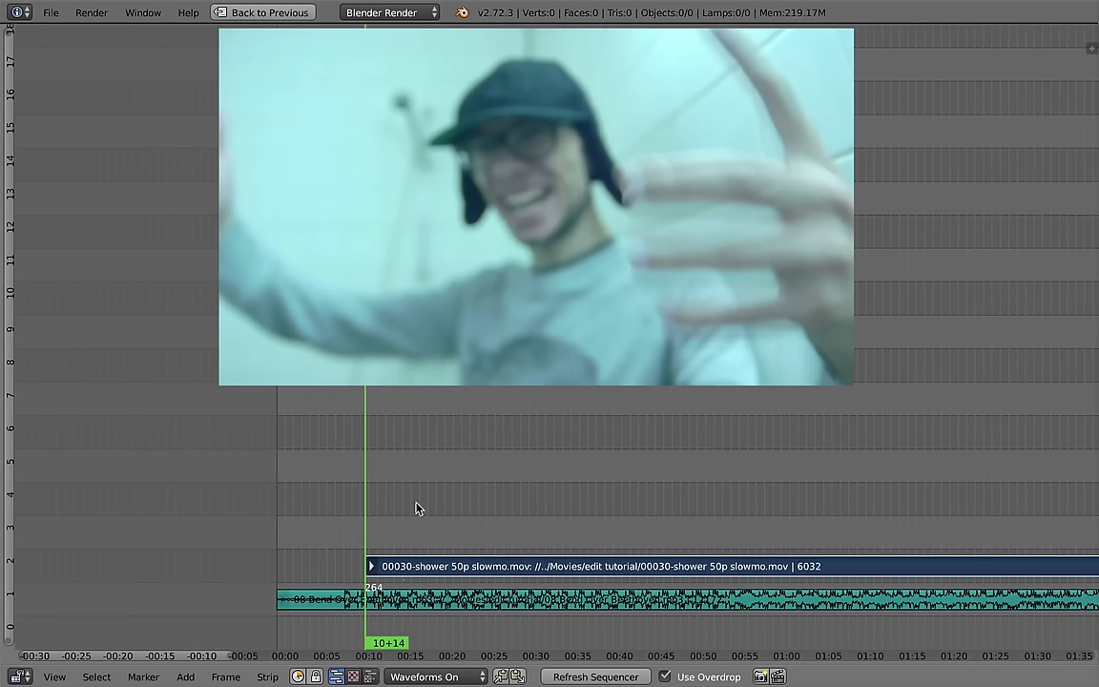
{"action": "scroll", "coordinate": [431, 434], "scroll_direction": "up", "scroll_amount": 2}
{"action": "scroll", "coordinate": [432, 434], "scroll_direction": "up", "scroll_amount": 2}
{"action": "scroll", "coordinate": [431, 434], "scroll_direction": "up", "scroll_amount": 3}
{"action": "right_click", "coordinate": [547, 597]}
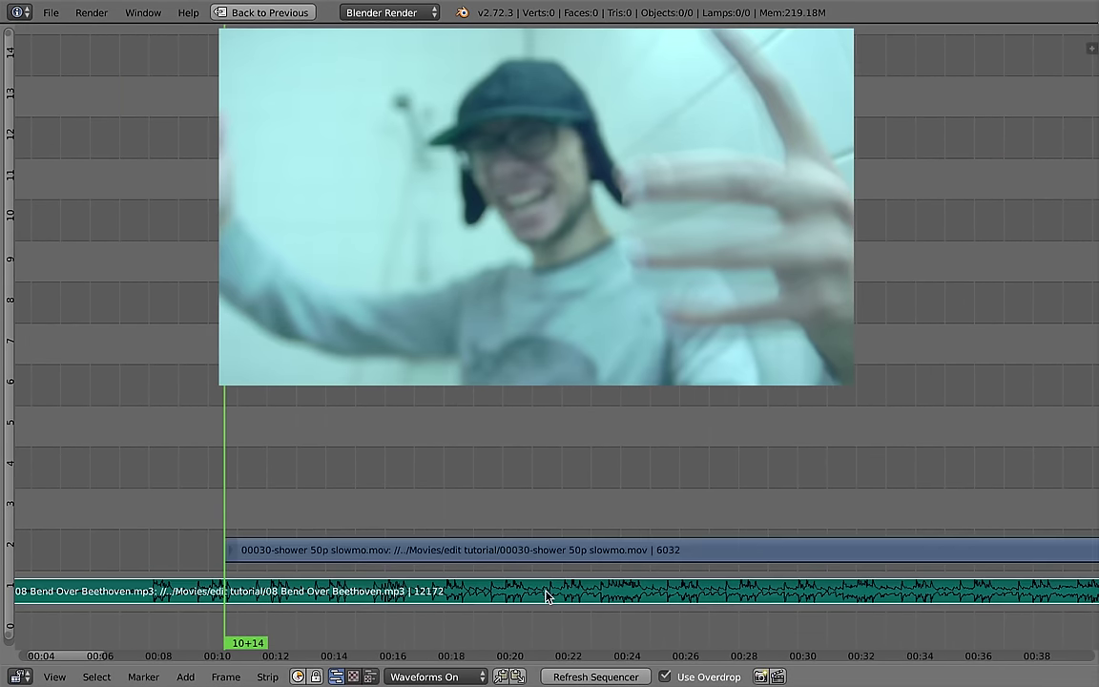
{"action": "left_click", "coordinate": [453, 679]}
{"action": "left_click", "coordinate": [459, 655]}
{"action": "scroll", "coordinate": [323, 438], "scroll_direction": "left", "scroll_amount": 2}
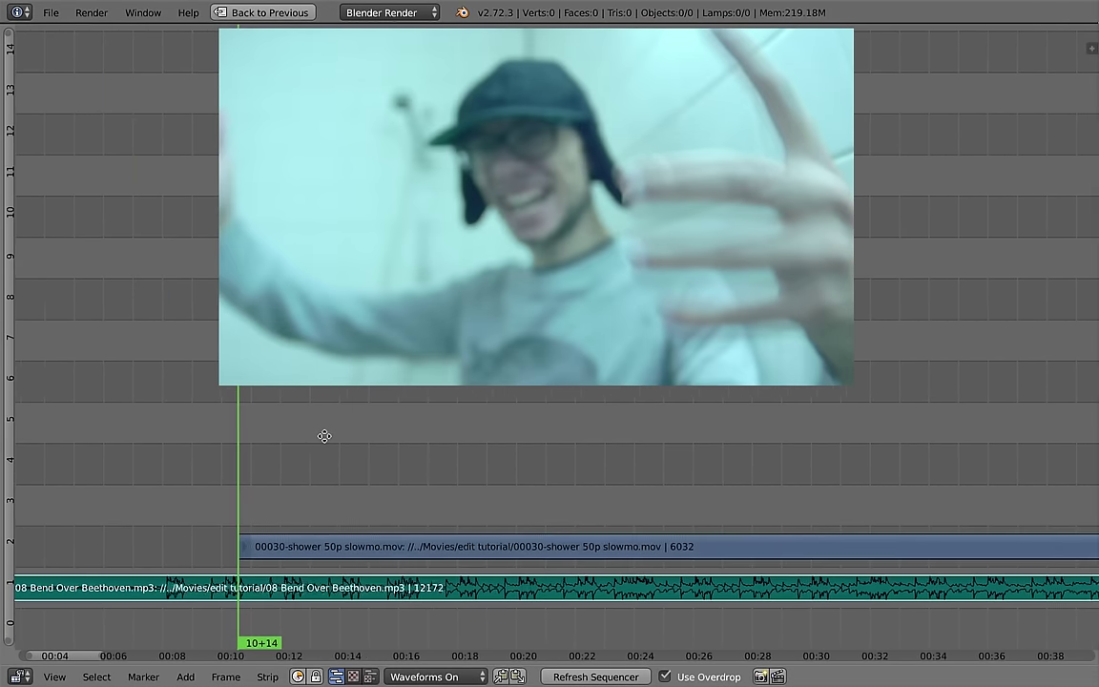
{"action": "scroll", "coordinate": [353, 497], "scroll_direction": "left", "scroll_amount": 1}
{"action": "right_click", "coordinate": [379, 551]}
{"action": "right_click", "coordinate": [308, 590], "text": "shift"}
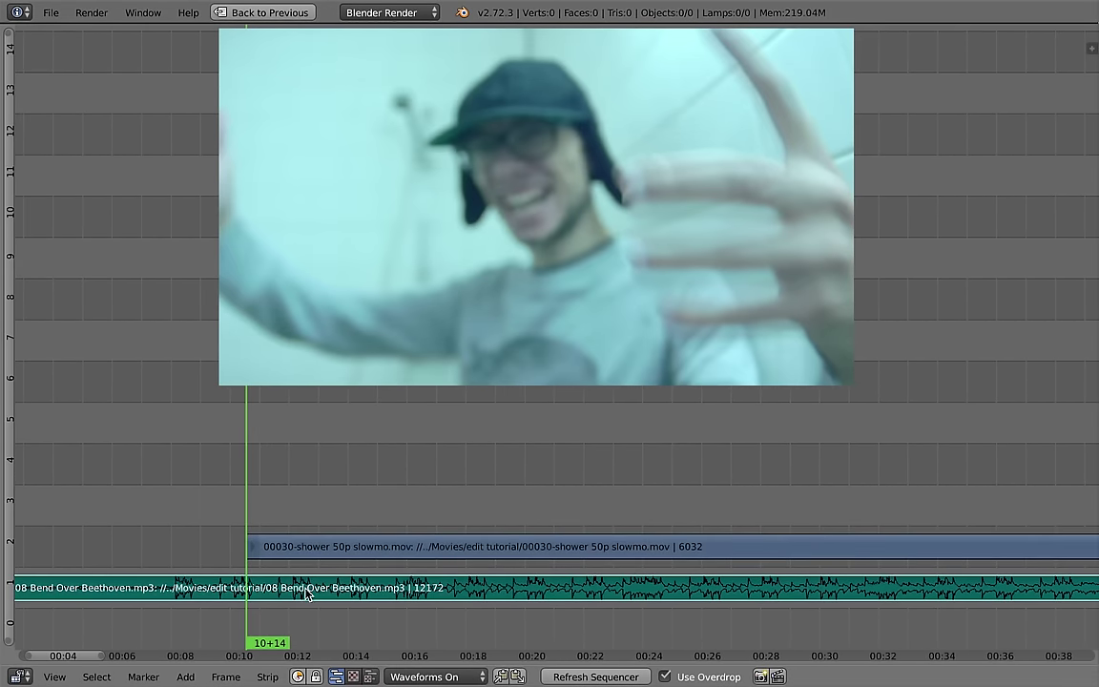
{"action": "mouse_move", "coordinate": [267, 522]}
{"action": "left_mouse_down"}
{"action": "mouse_move", "coordinate": [336, 551]}
{"action": "mouse_move", "coordinate": [475, 534]}
{"action": "mouse_move", "coordinate": [482, 557]}
{"action": "mouse_move", "coordinate": [524, 551]}
{"action": "left_mouse_up"}
Step: Cut the footage into slowmo.001–.003 pieces, move slowmo.003 later, and cut it at 25+19
{"action": "key", "text": "k"}
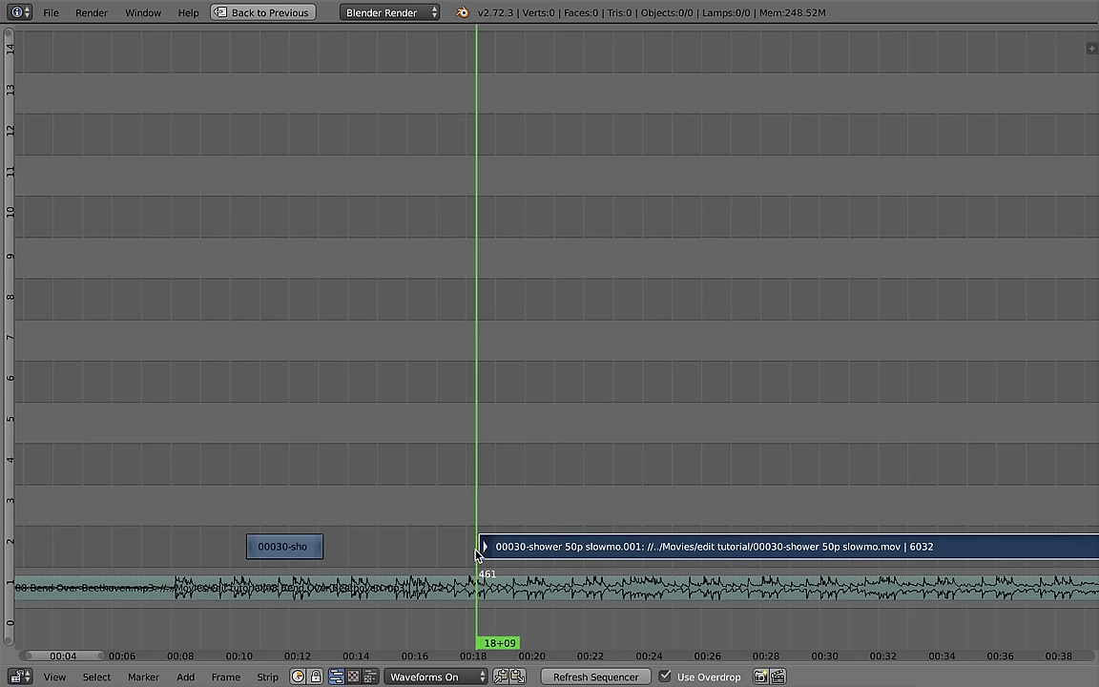
{"action": "key", "text": "k"}
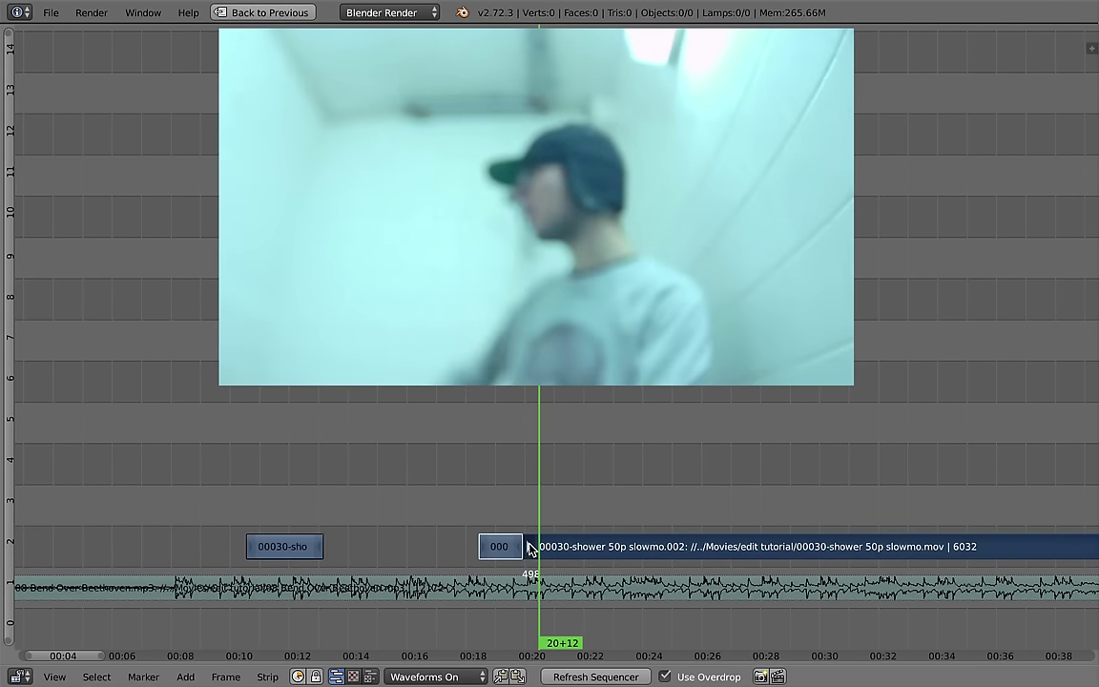
{"action": "key", "text": "k"}
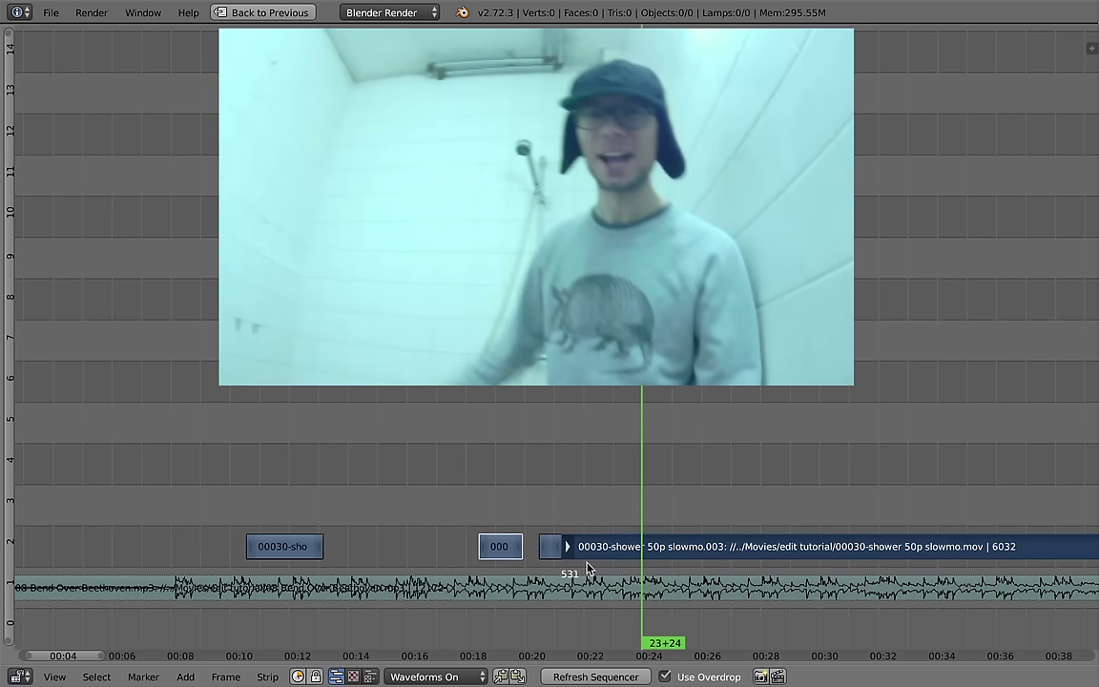
{"action": "key", "text": "g"}
{"action": "left_click", "coordinate": [620, 523]}
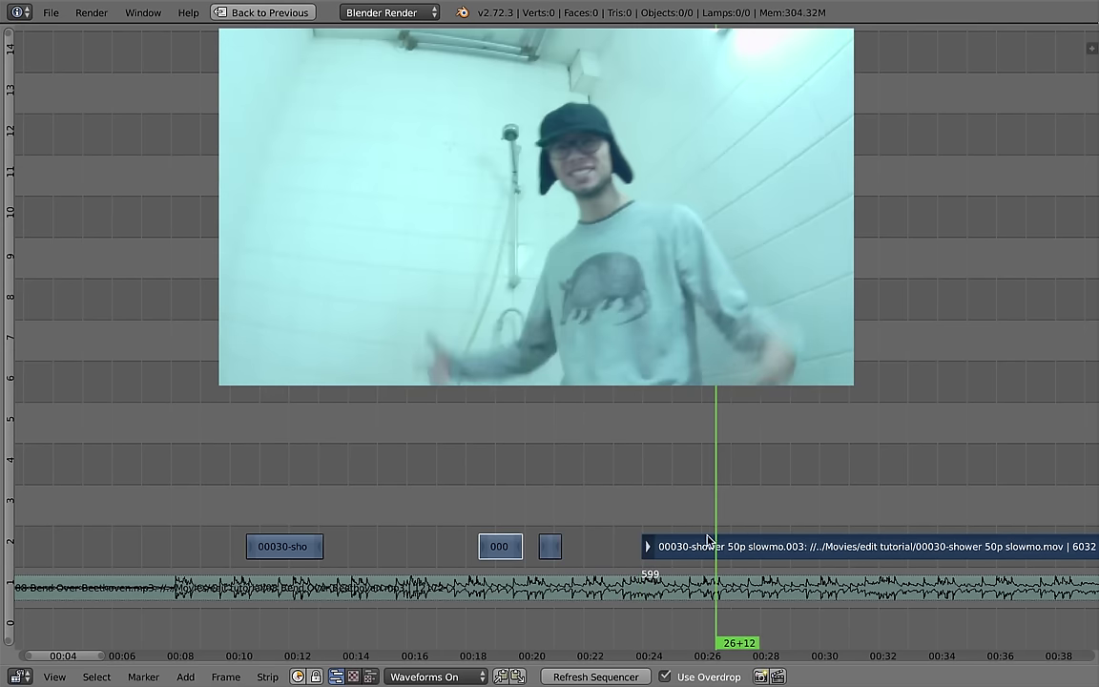
{"action": "left_click", "coordinate": [695, 542]}
{"action": "key", "text": "k"}
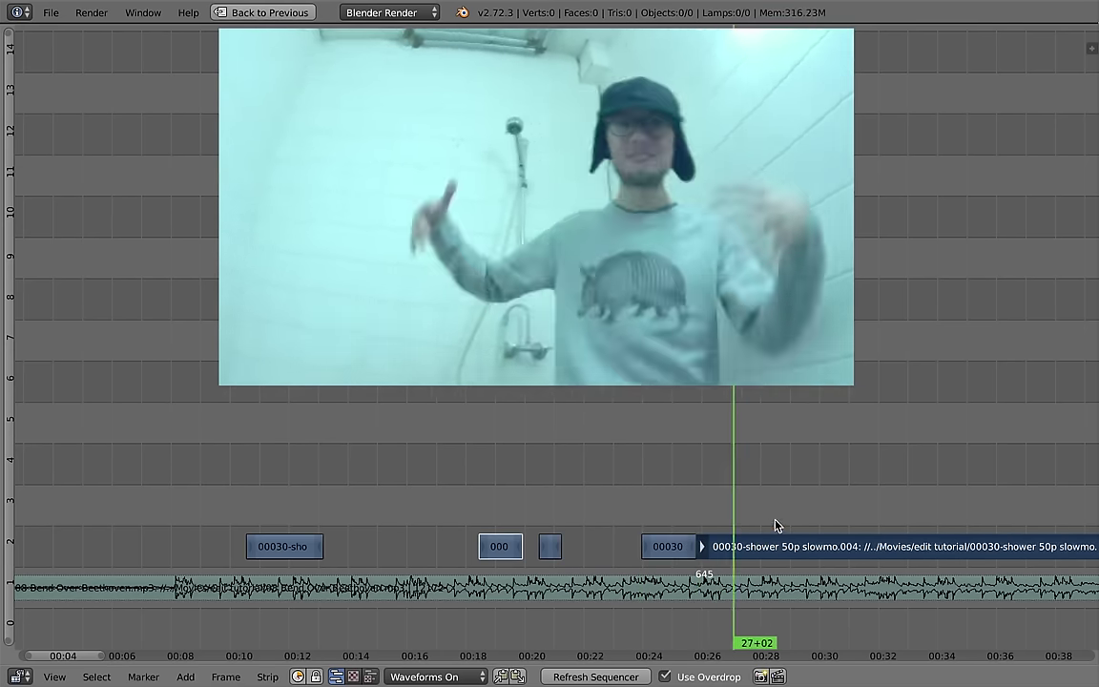
Step: Snap and slide the shower clip earlier, then cut it at 27+15
{"action": "scroll", "coordinate": [544, 511], "scroll_direction": "right", "scroll_amount": 8}
{"action": "left_click_drag", "start_coordinate": [629, 519], "coordinate": [958, 508]}
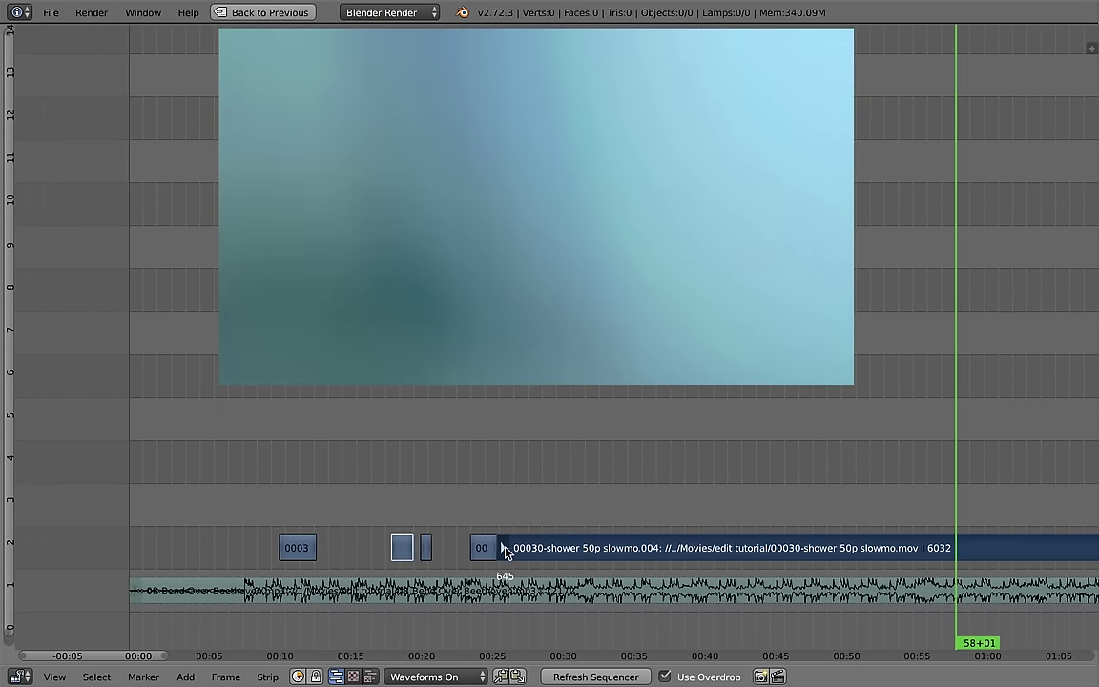
{"action": "key", "text": "shift+s"}
{"action": "key", "text": "g"}
{"action": "left_click", "coordinate": [508, 548]}
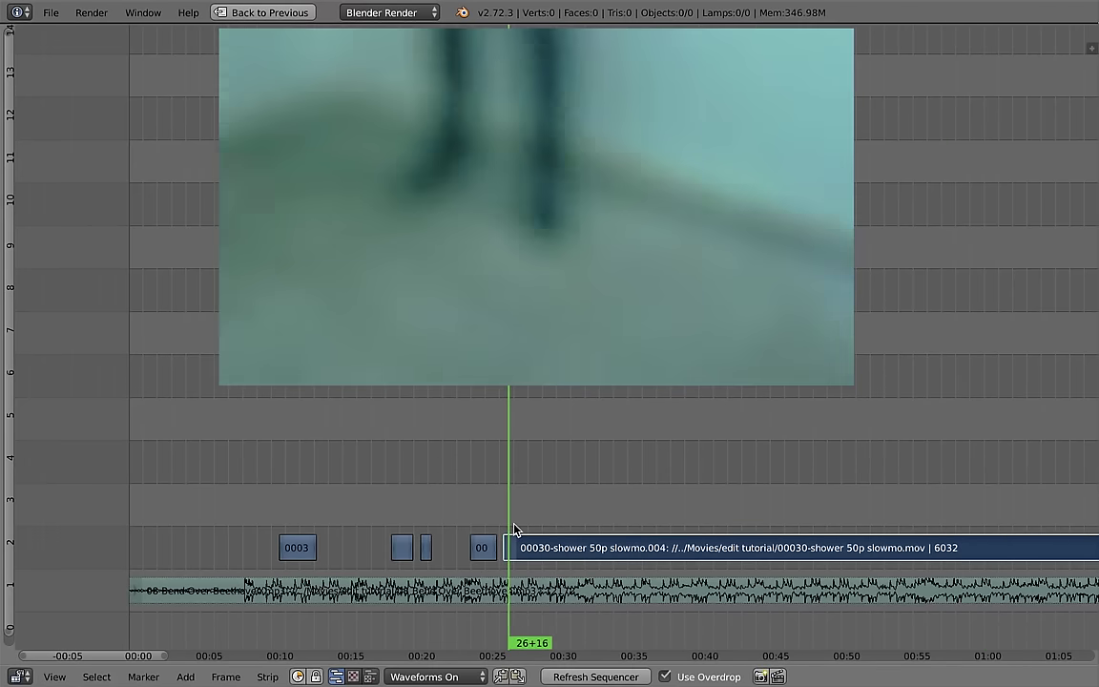
{"action": "mouse_move", "coordinate": [511, 537]}
{"action": "left_mouse_down"}
{"action": "mouse_move", "coordinate": [545, 546]}
{"action": "mouse_move", "coordinate": [671, 536]}
{"action": "mouse_move", "coordinate": [650, 539]}
{"action": "left_mouse_up"}
{"action": "key", "text": "k"}
Step: Snap the new piece, nudge strip .005 earlier, play back, and cut it at the playhead
{"action": "key", "text": "shift+s"}
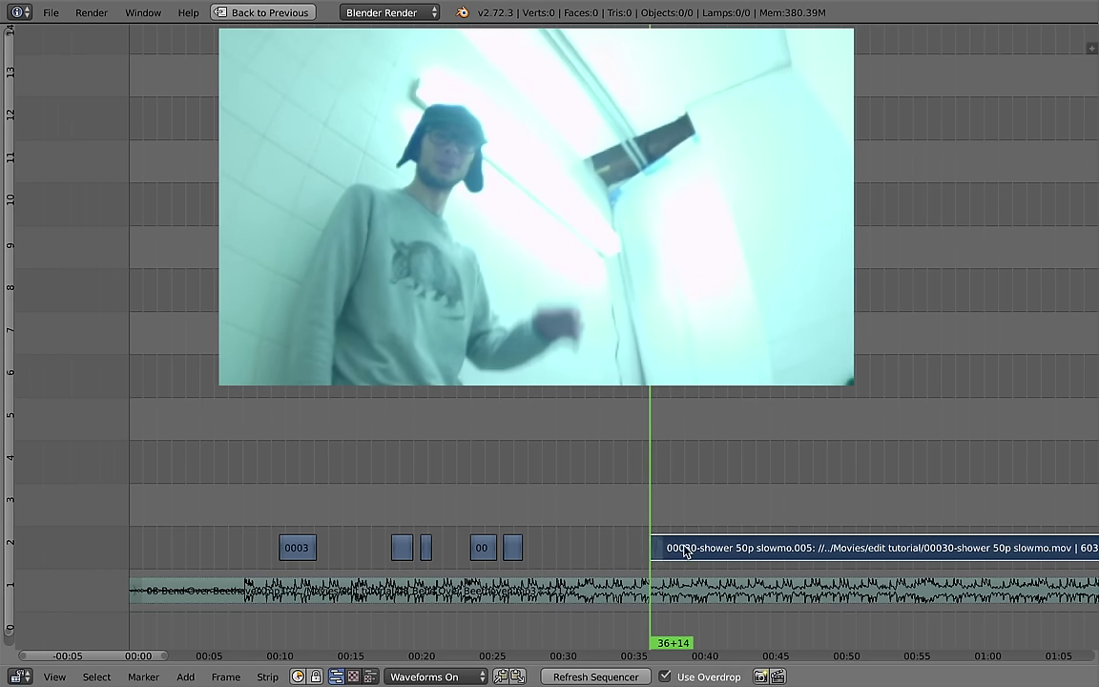
{"action": "key", "text": "g"}
{"action": "left_click", "coordinate": [542, 506]}
{"action": "key", "text": "Down"}
{"action": "key", "text": "alt+a"}
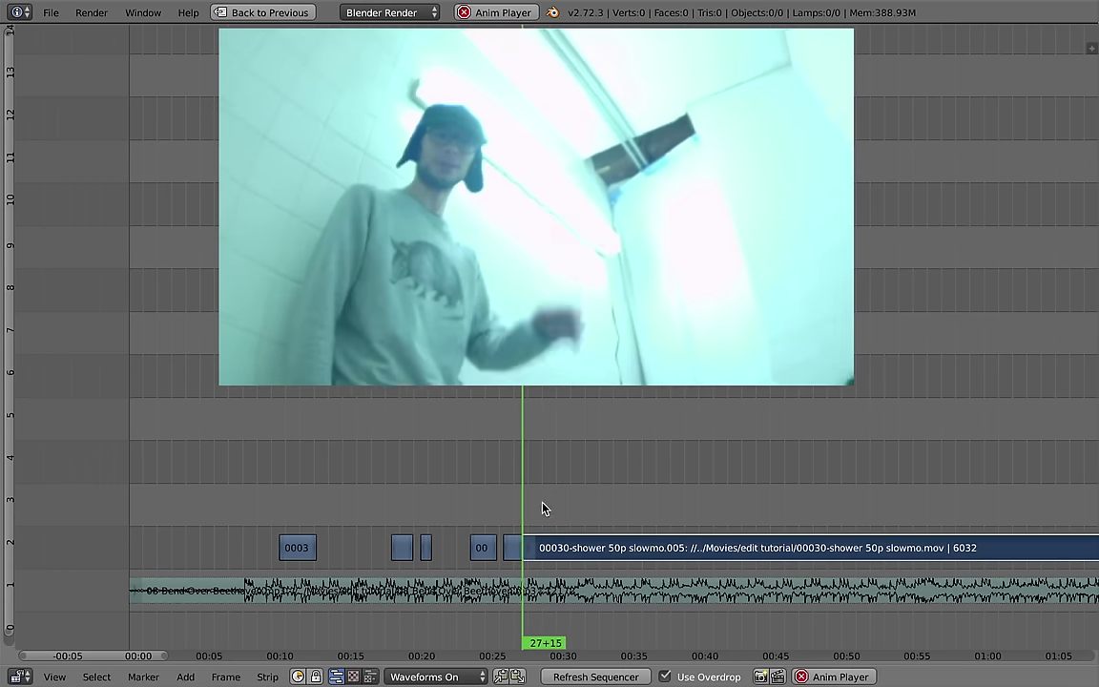
{"action": "key", "text": "k"}
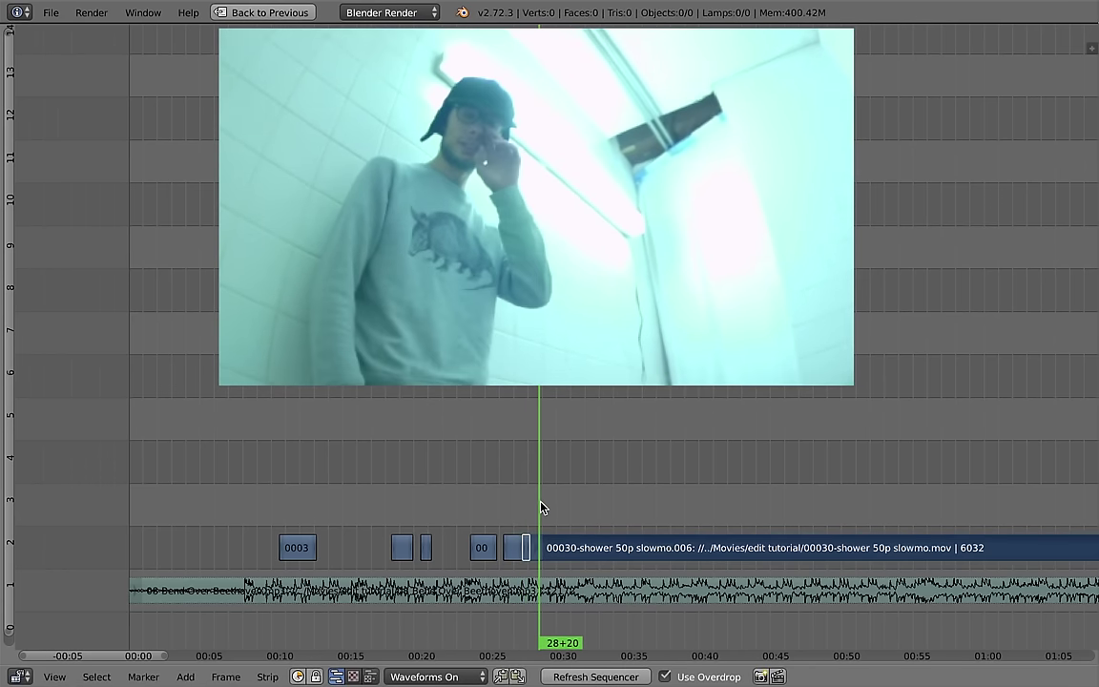
{"action": "key", "text": "alt+a"}
Step: Trim strip .006's start, cut at 28+20, and place strip .007 after the previous clip
{"action": "right_click", "coordinate": [550, 527]}
{"action": "key", "text": "g"}
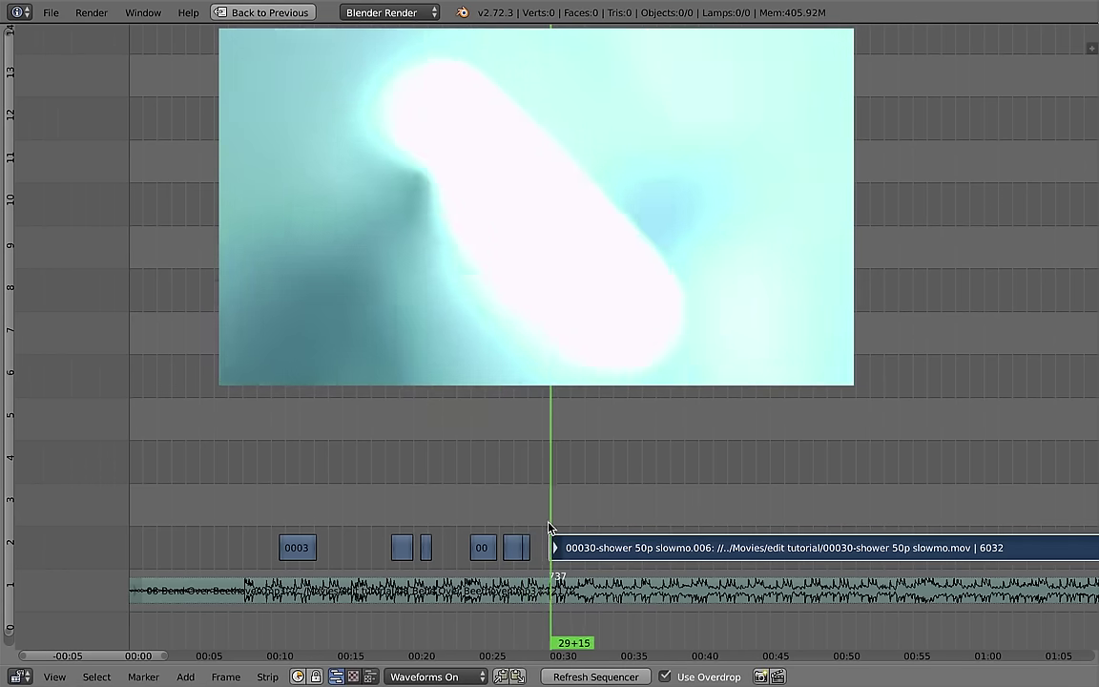
{"action": "left_click", "coordinate": [552, 530]}
{"action": "key", "text": "alt+a"}
{"action": "key", "text": "alt+a"}
{"action": "key", "text": "g"}
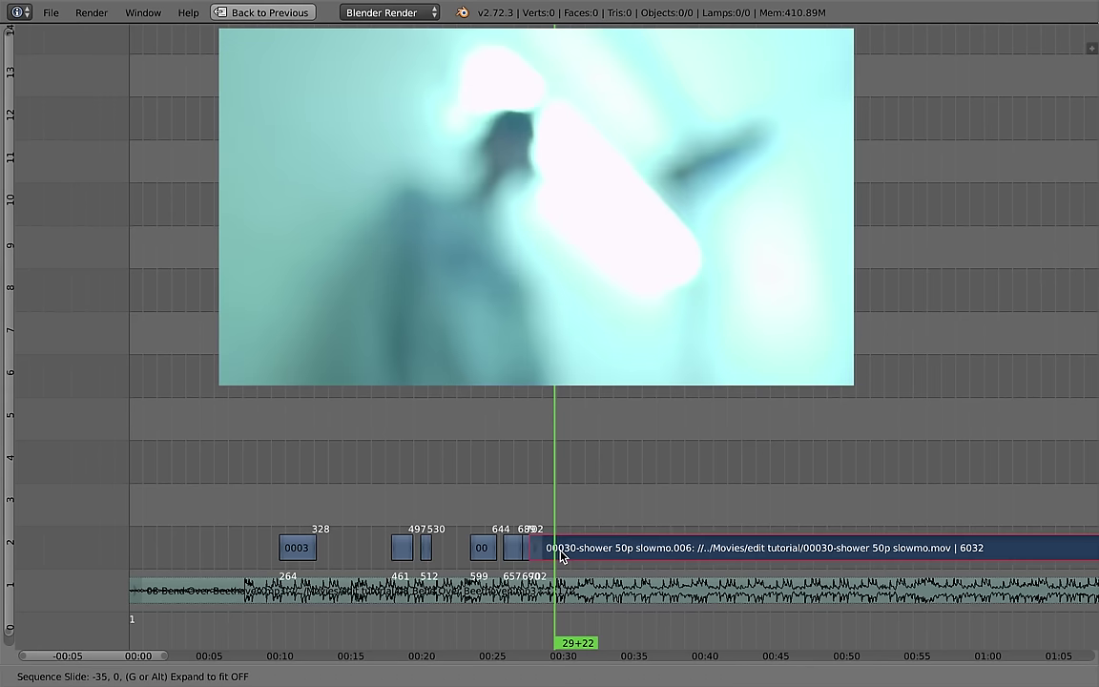
{"action": "left_click", "coordinate": [544, 512]}
{"action": "mouse_move", "coordinate": [545, 515]}
{"action": "left_mouse_down"}
{"action": "mouse_move", "coordinate": [743, 548]}
{"action": "mouse_move", "coordinate": [549, 534]}
{"action": "left_mouse_up"}
{"action": "key", "text": "k"}
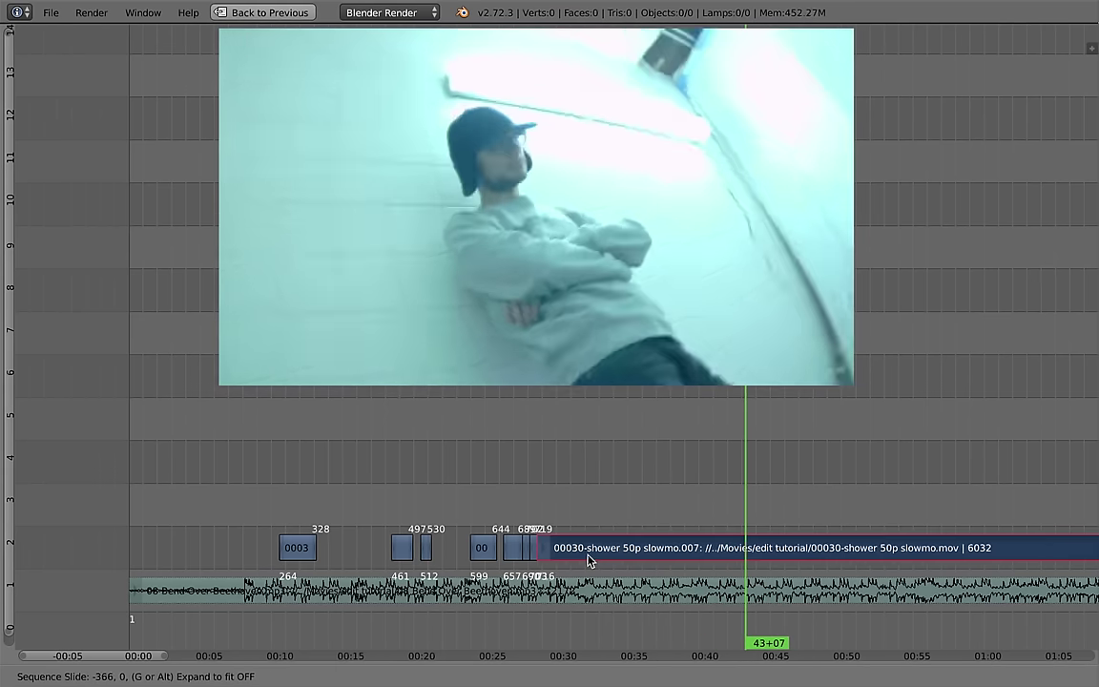
{"action": "left_click", "coordinate": [550, 534]}
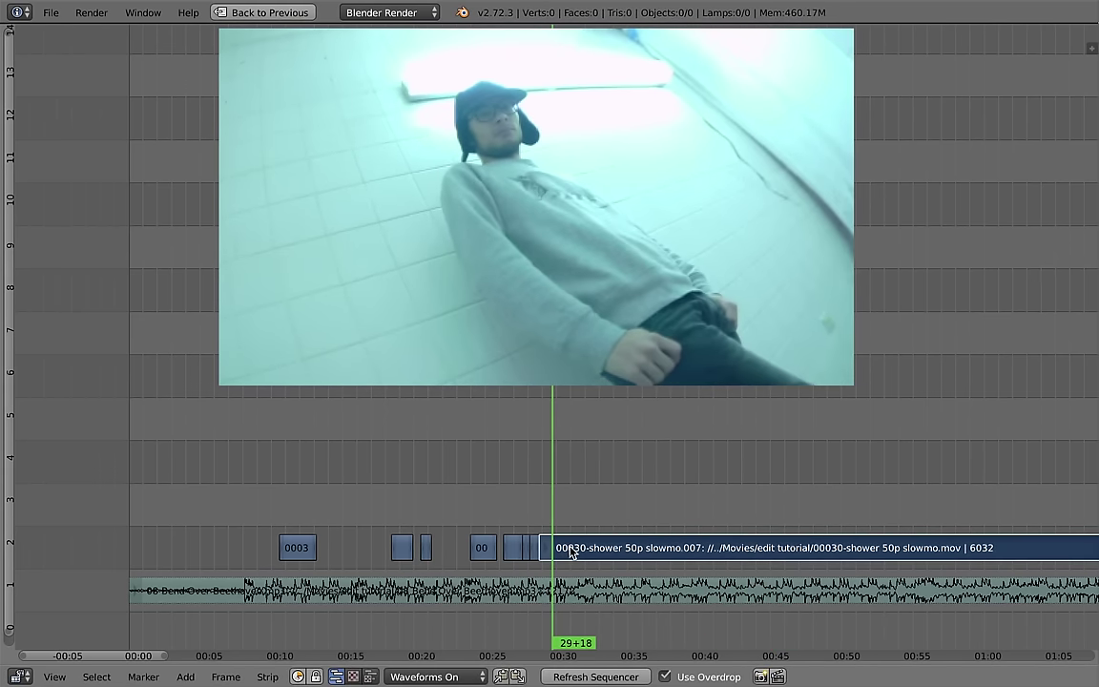
Step: Move the later shower footage to about 00:30 on channel 3 and cut it at 31+08
{"action": "left_click_drag", "start_coordinate": [571, 552], "coordinate": [870, 552]}
{"action": "scroll", "coordinate": [830, 551], "scroll_direction": "down", "scroll_amount": 2}
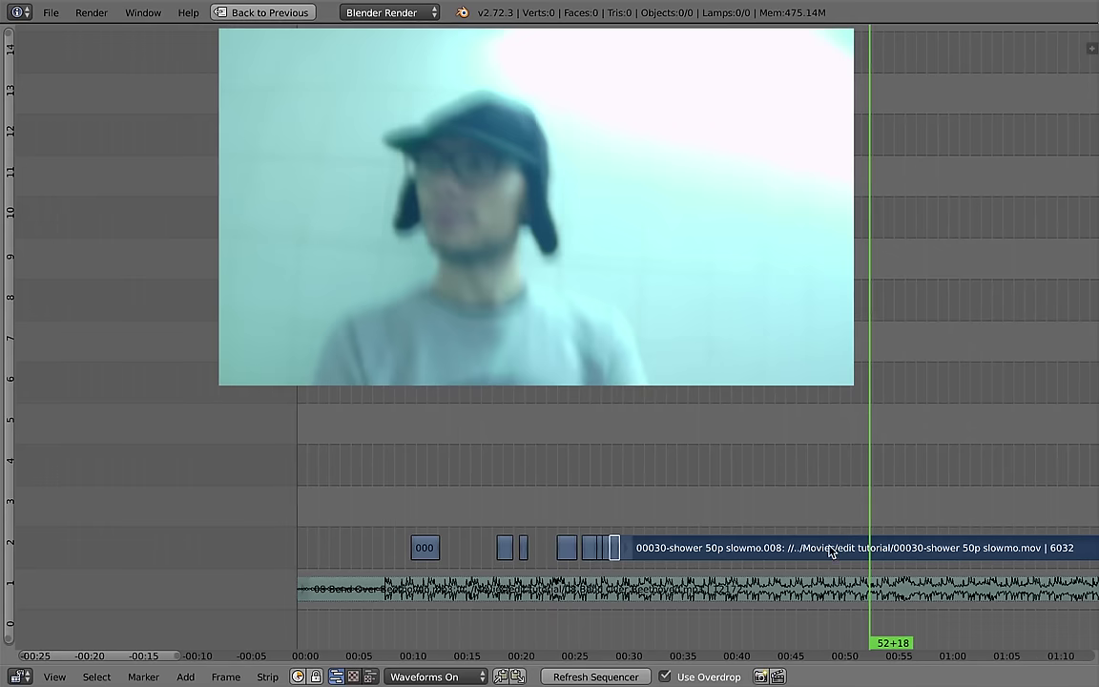
{"action": "scroll", "coordinate": [611, 520], "scroll_direction": "right", "scroll_amount": 5}
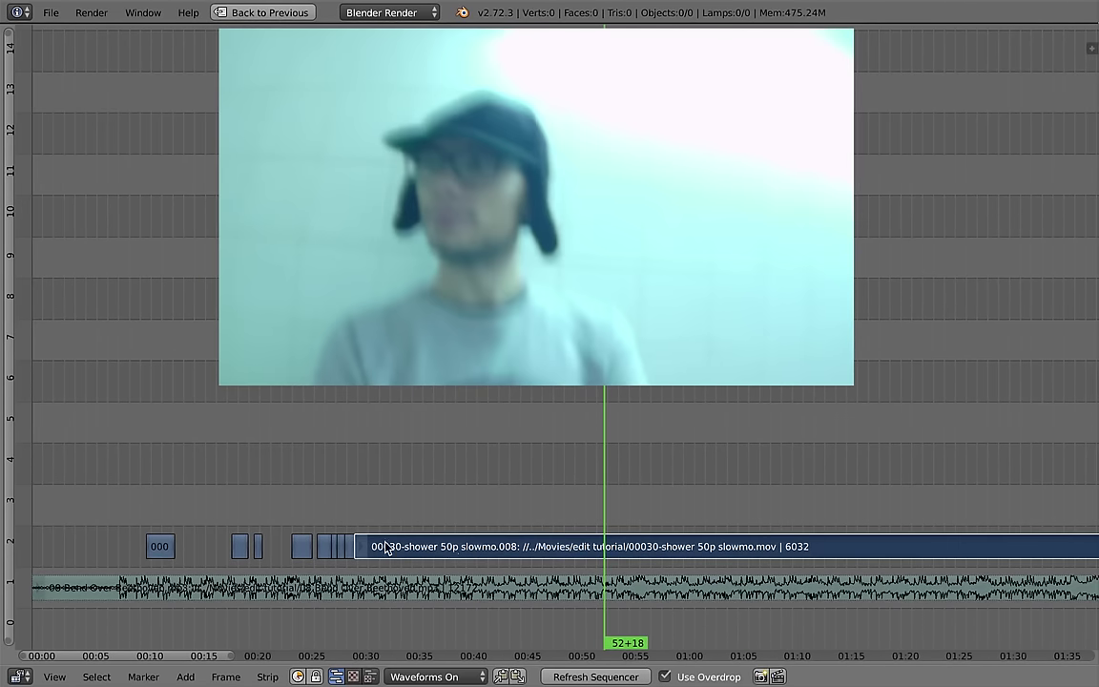
{"action": "left_click_drag", "start_coordinate": [616, 525], "coordinate": [974, 508]}
{"action": "key", "text": "shift+s"}
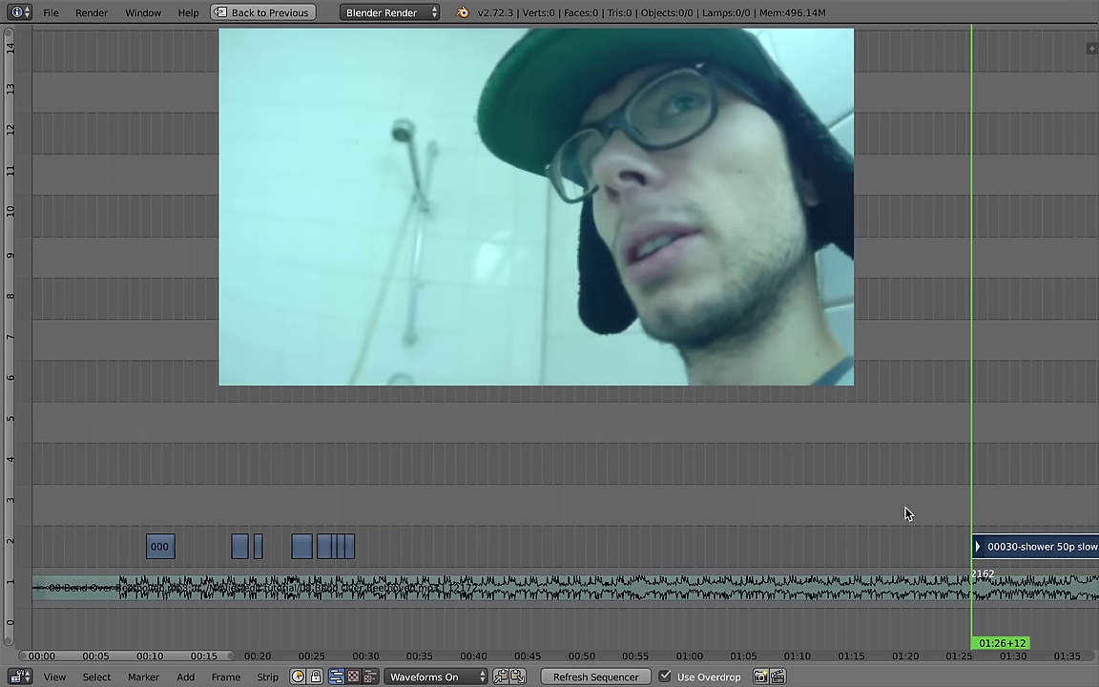
{"action": "key", "text": "g"}
{"action": "left_click", "coordinate": [355, 523]}
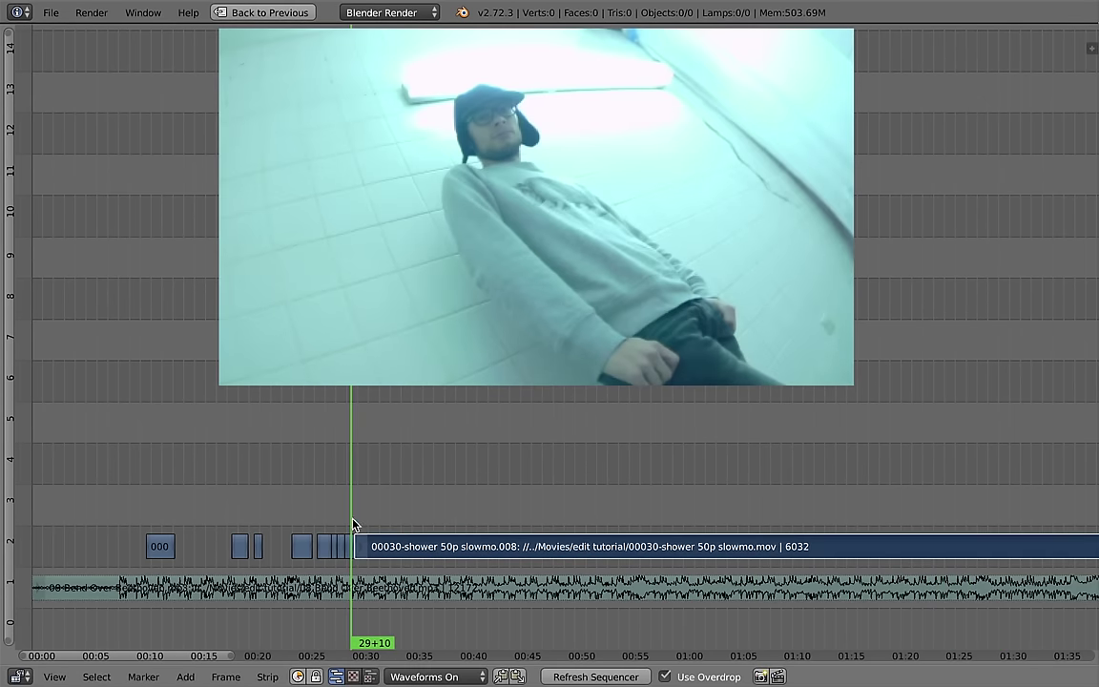
{"action": "scroll", "coordinate": [388, 563], "scroll_direction": "up", "scroll_amount": 2}
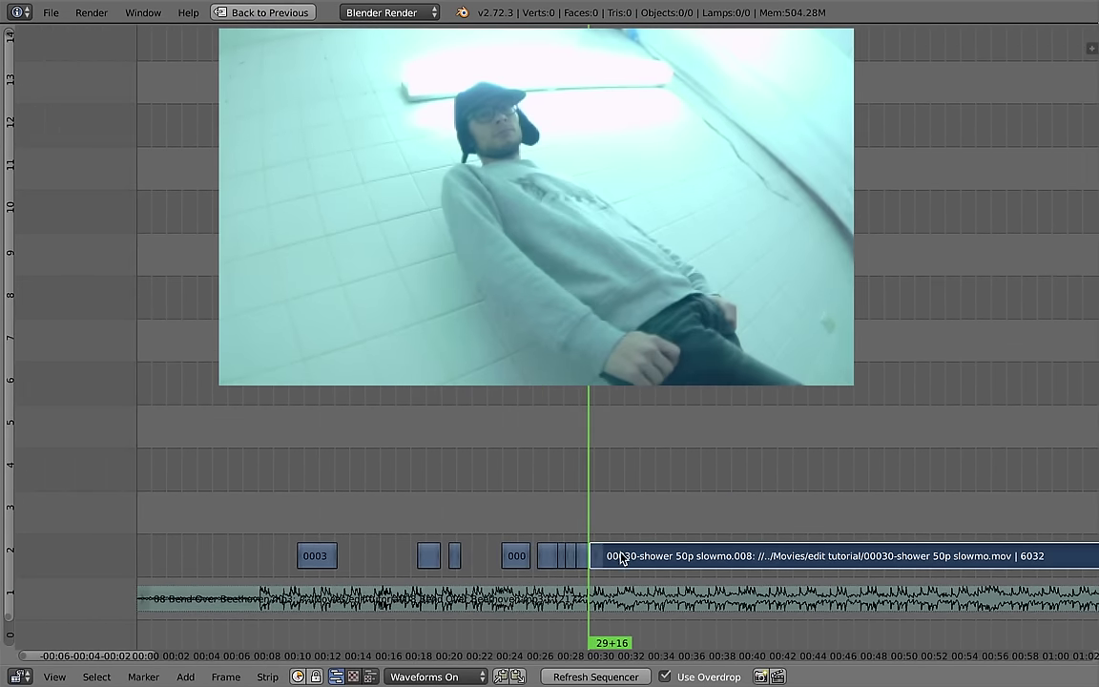
{"action": "key", "text": "g"}
{"action": "left_click_drag", "start_coordinate": [596, 488], "coordinate": [664, 489]}
{"action": "key", "text": "k"}
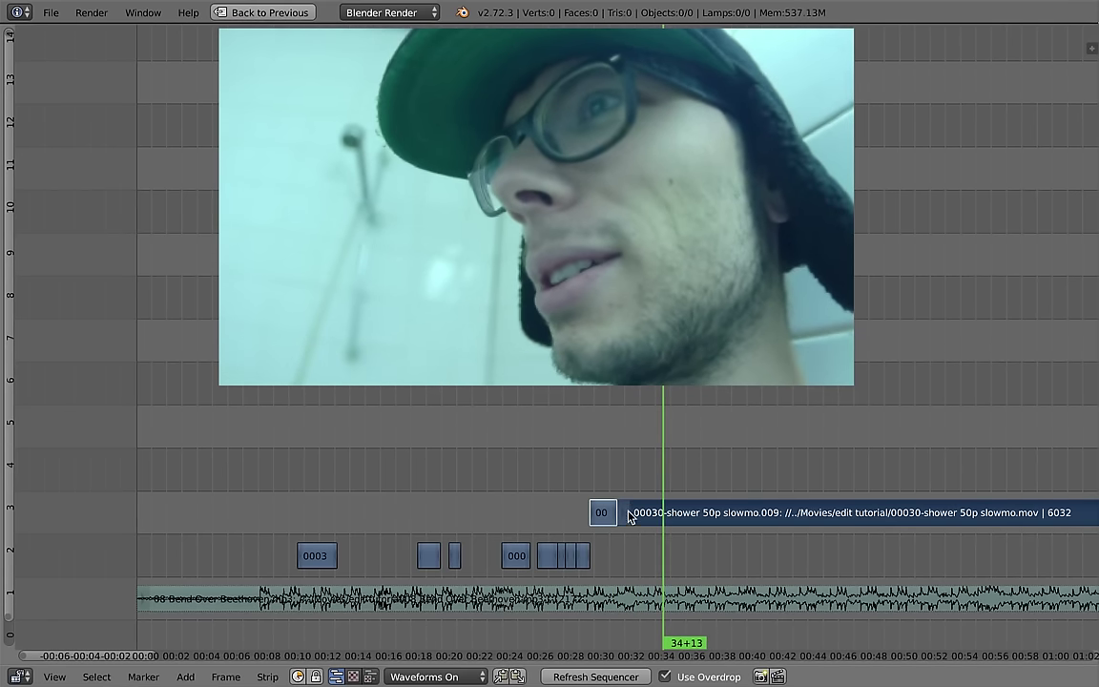
Step: Snap strip .009's start to the playhead, preview it, and scrub ahead to 01:07+09
{"action": "right_click", "coordinate": [632, 512]}
{"action": "key", "text": "shift+s"}
{"action": "key", "text": "alt+a"}
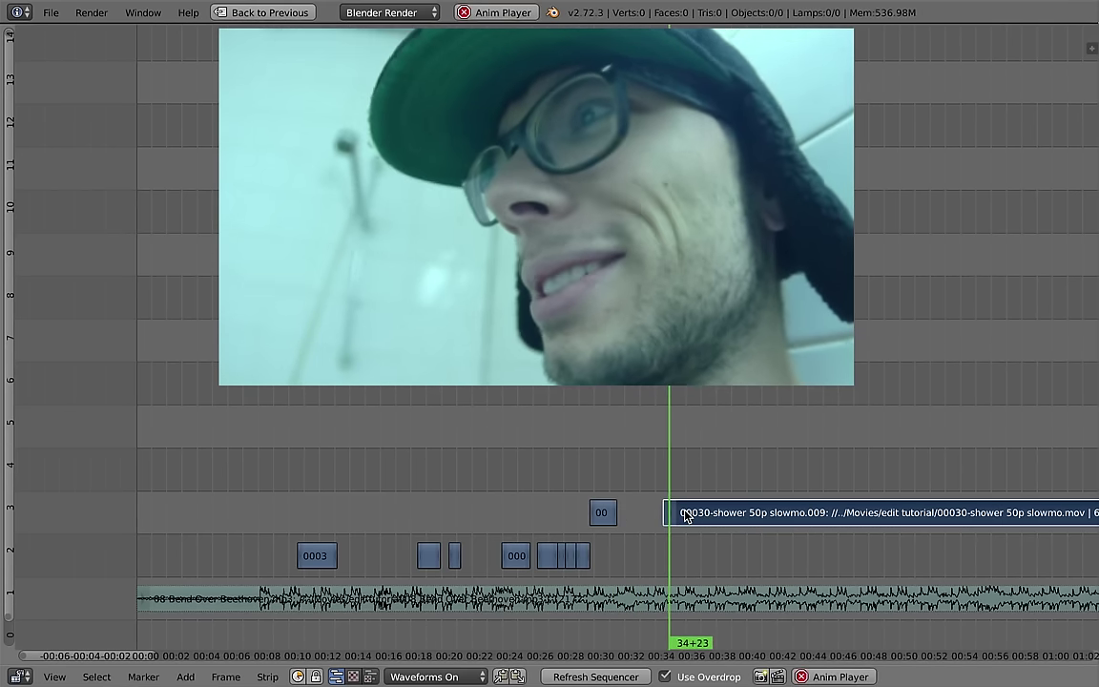
{"action": "key", "text": "alt+a"}
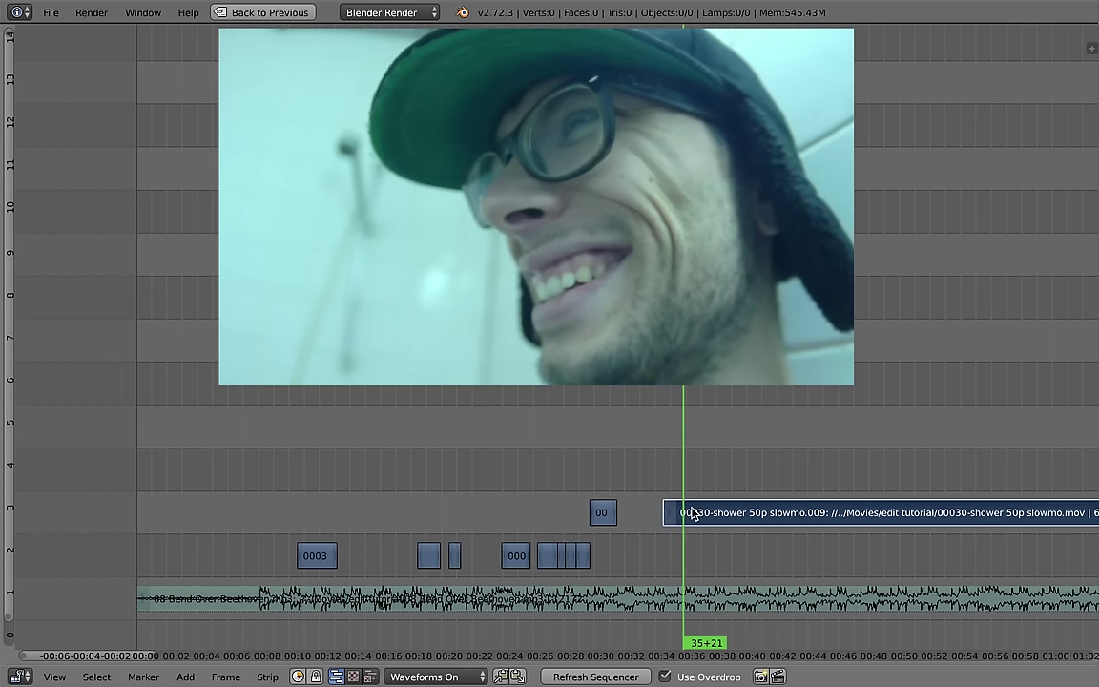
{"action": "left_click_drag", "start_coordinate": [691, 473], "coordinate": [924, 525]}
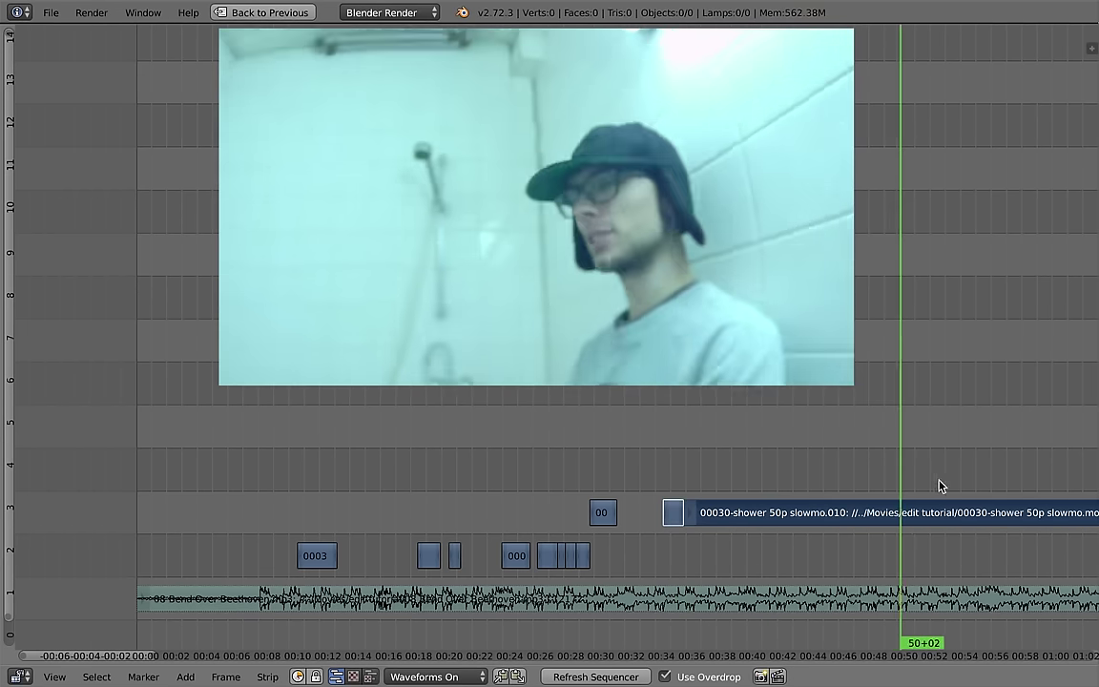
{"action": "scroll", "coordinate": [831, 529], "scroll_direction": "down", "scroll_amount": 2}
{"action": "mouse_move", "coordinate": [694, 498]}
{"action": "left_mouse_down"}
{"action": "mouse_move", "coordinate": [856, 501]}
{"action": "mouse_move", "coordinate": [771, 502]}
{"action": "left_mouse_up"}
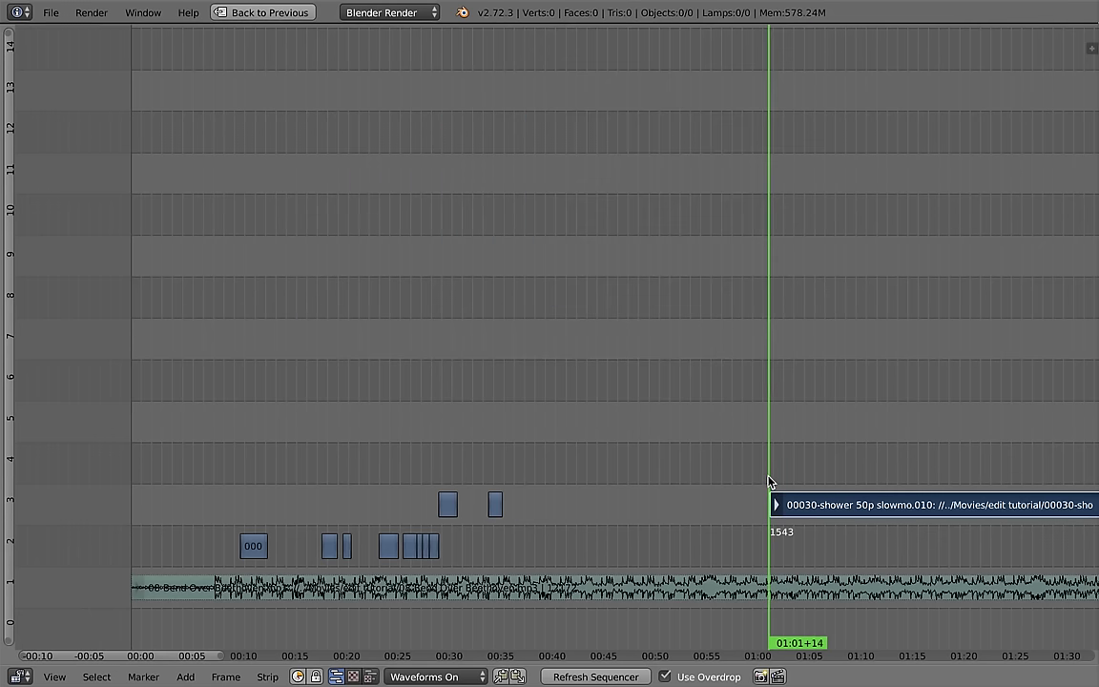
{"action": "mouse_move", "coordinate": [775, 499]}
{"action": "left_mouse_down"}
{"action": "mouse_move", "coordinate": [837, 524]}
{"action": "mouse_move", "coordinate": [543, 563]}
{"action": "left_mouse_up"}
Step: Slide the later clips left to 12+20 to close the gap, and trim one clip to end at frame 398
{"action": "left_click", "coordinate": [484, 559]}
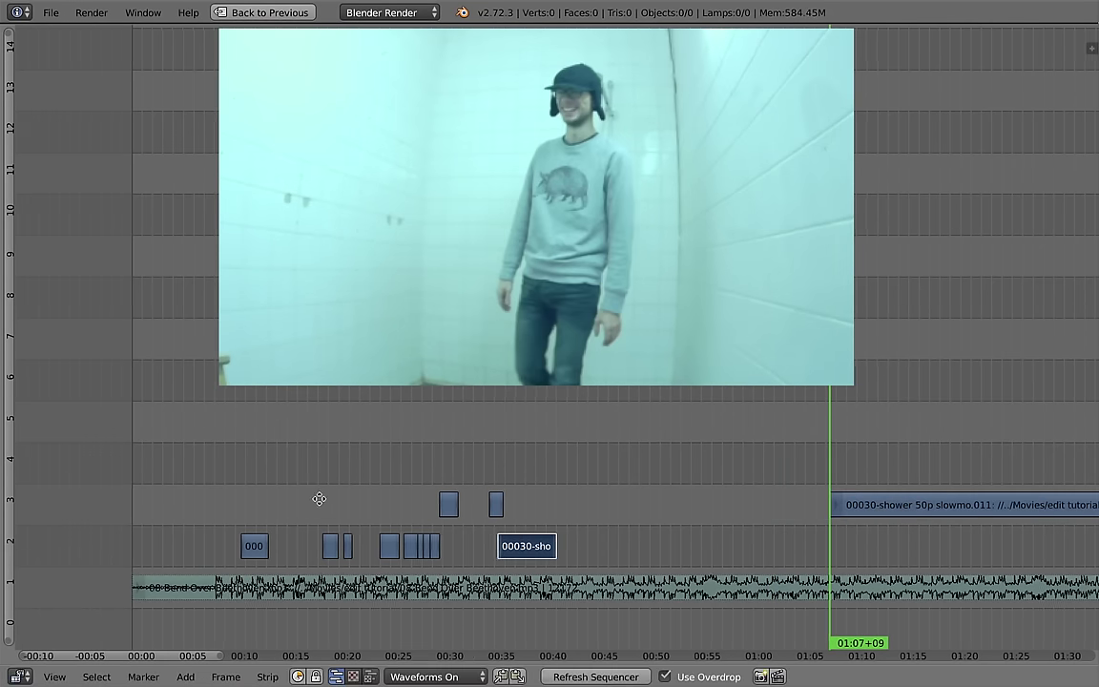
{"action": "scroll", "coordinate": [316, 499], "scroll_direction": "up", "scroll_amount": 2}
{"action": "left_click", "coordinate": [343, 523]}
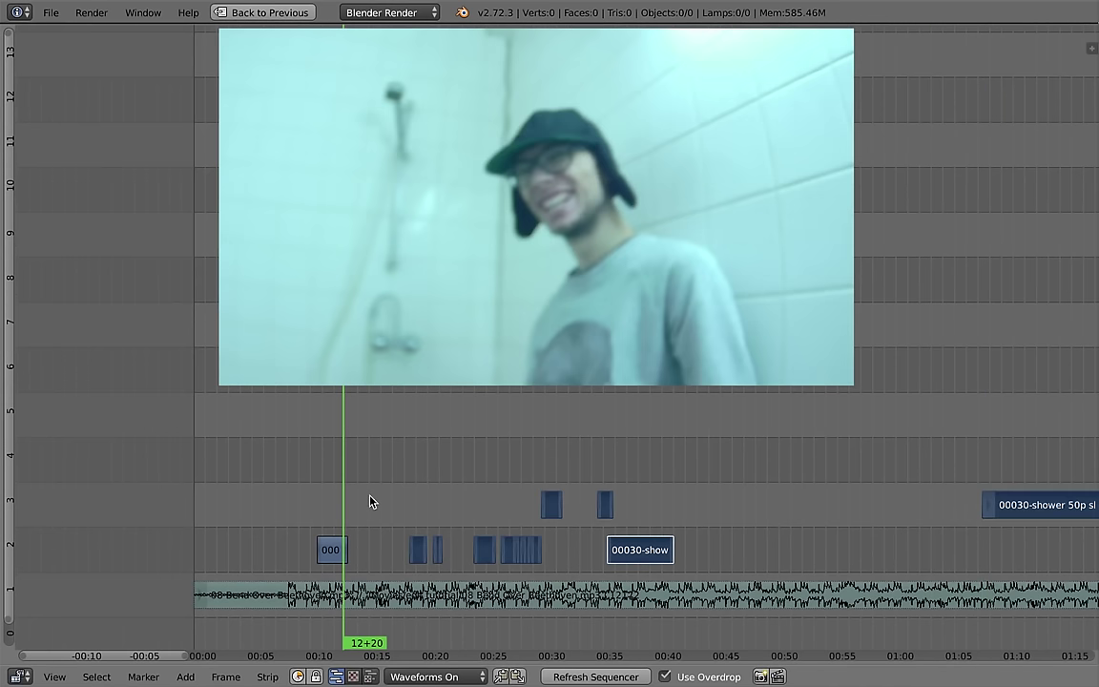
{"action": "key", "text": "g"}
{"action": "left_click", "coordinate": [364, 536]}
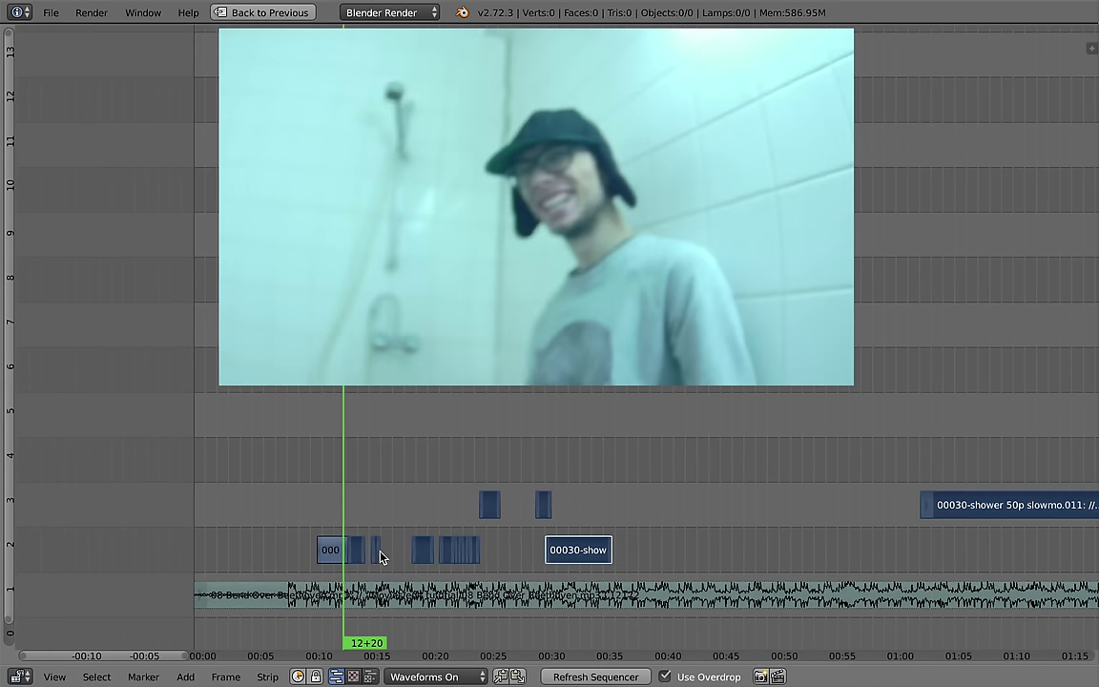
{"action": "left_click", "coordinate": [378, 558]}
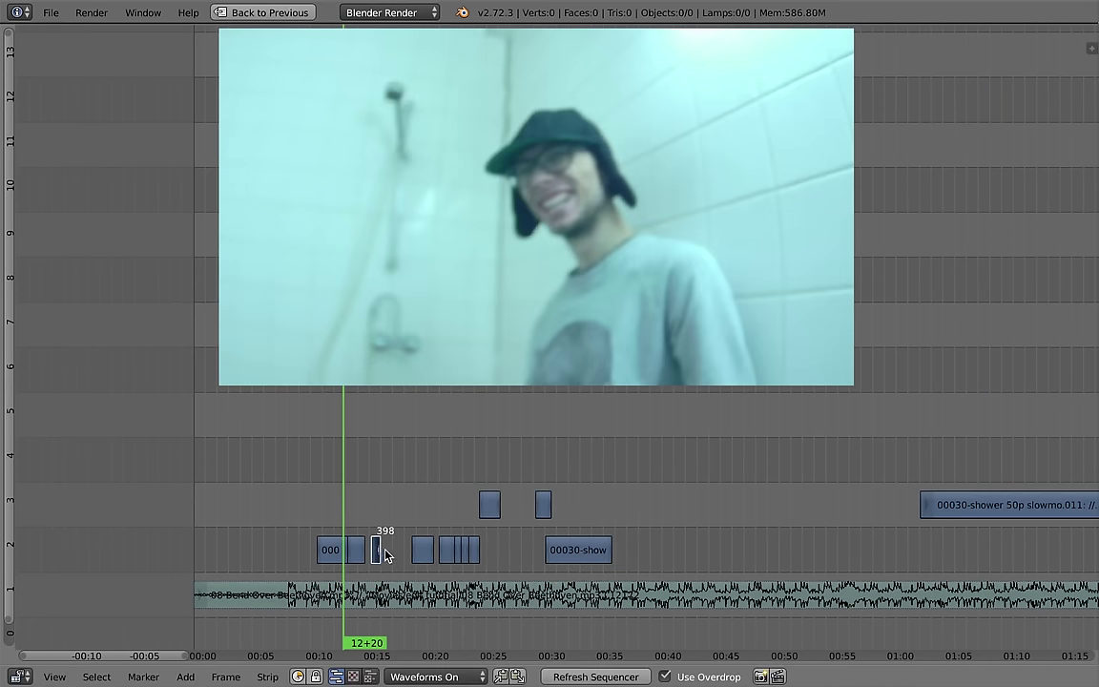
{"action": "scroll", "coordinate": [385, 553], "scroll_direction": "up", "scroll_amount": 4}
{"action": "left_click_drag", "start_coordinate": [381, 458], "coordinate": [754, 446]}
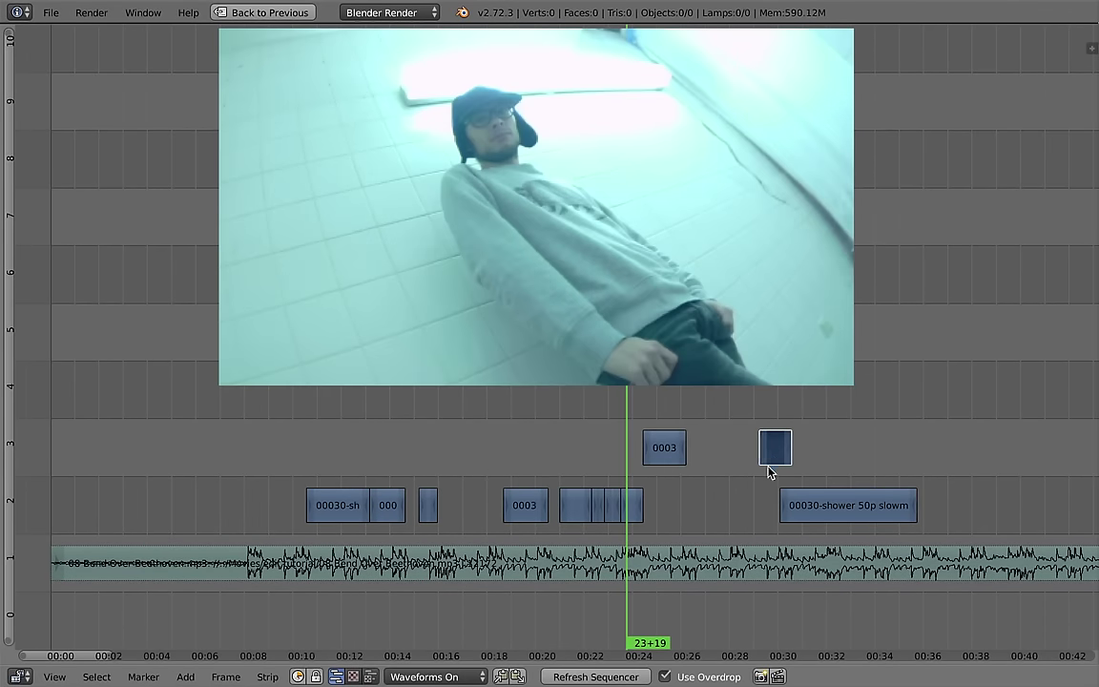
Step: Rearrange the clips: drop the channel-3 clip to channel 2, move 0003 earlier, and nudge the channel-2 group
{"action": "key", "text": "g"}
{"action": "left_click", "coordinate": [435, 459]}
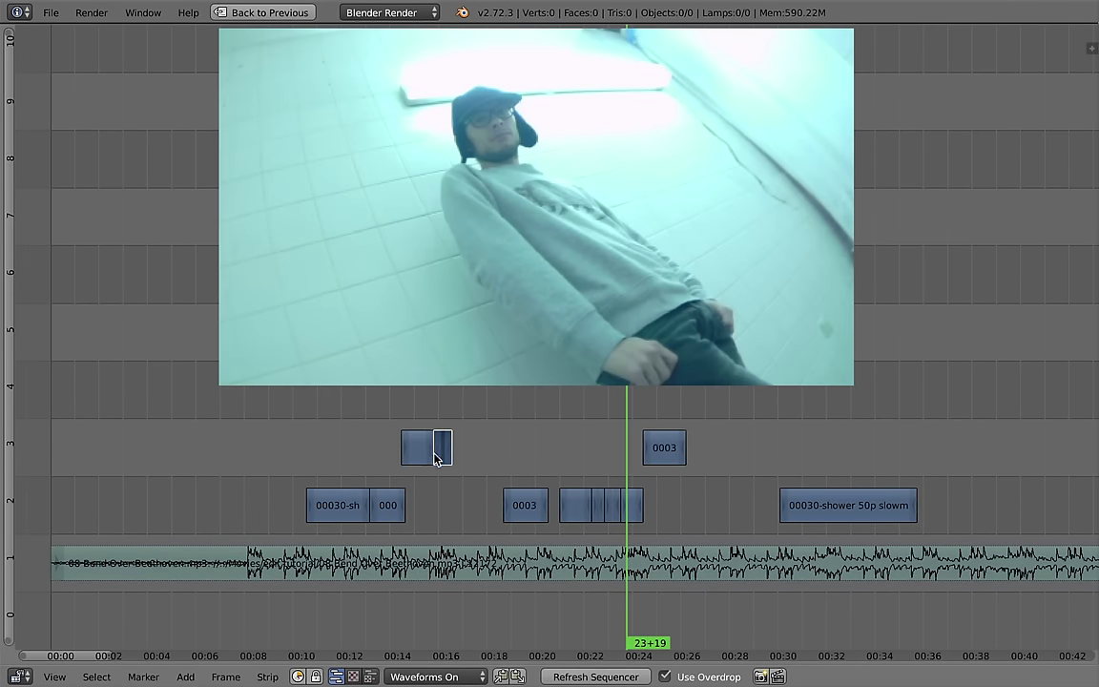
{"action": "key", "text": "g"}
{"action": "left_click", "coordinate": [414, 454]}
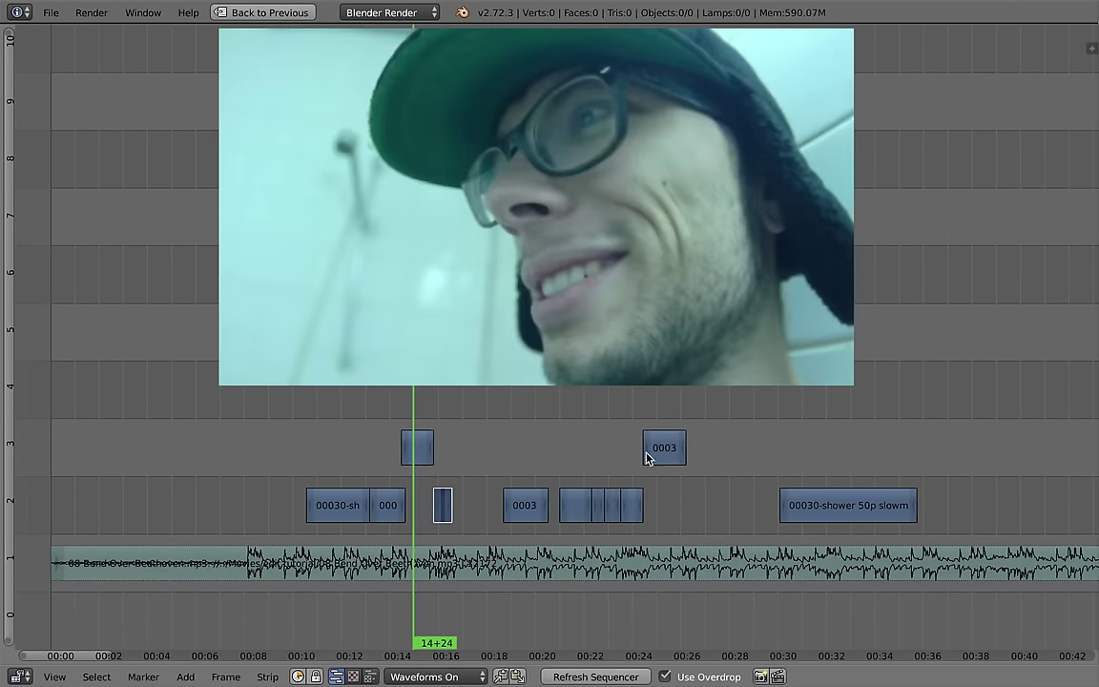
{"action": "key", "text": "g"}
{"action": "left_click", "coordinate": [465, 462]}
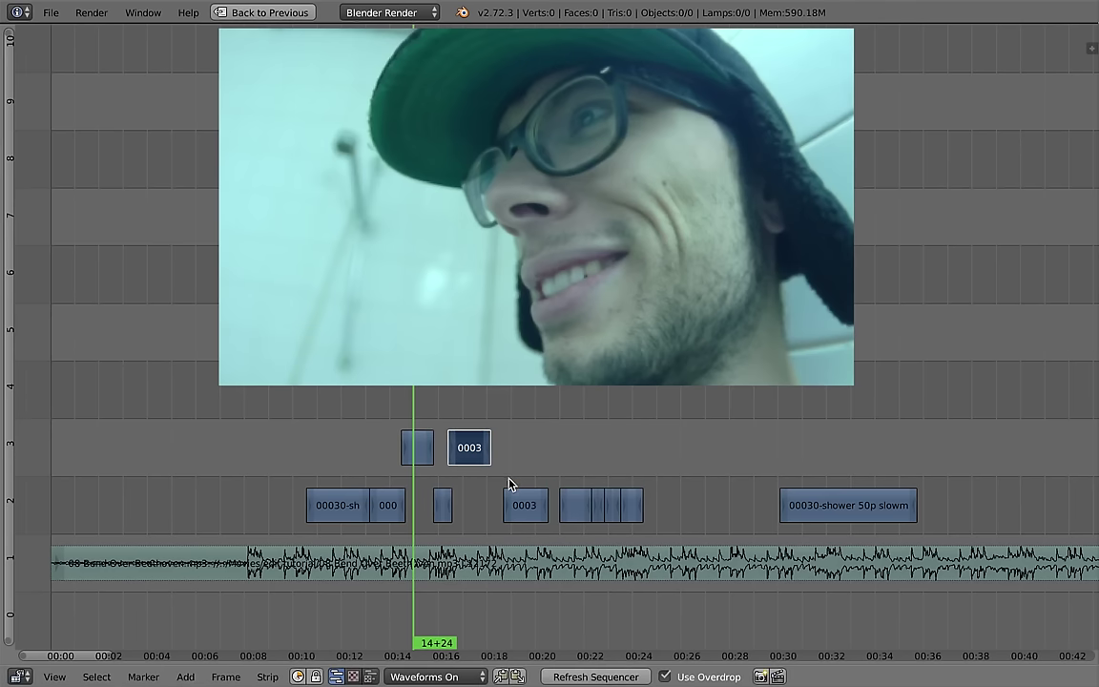
{"action": "key", "text": "g"}
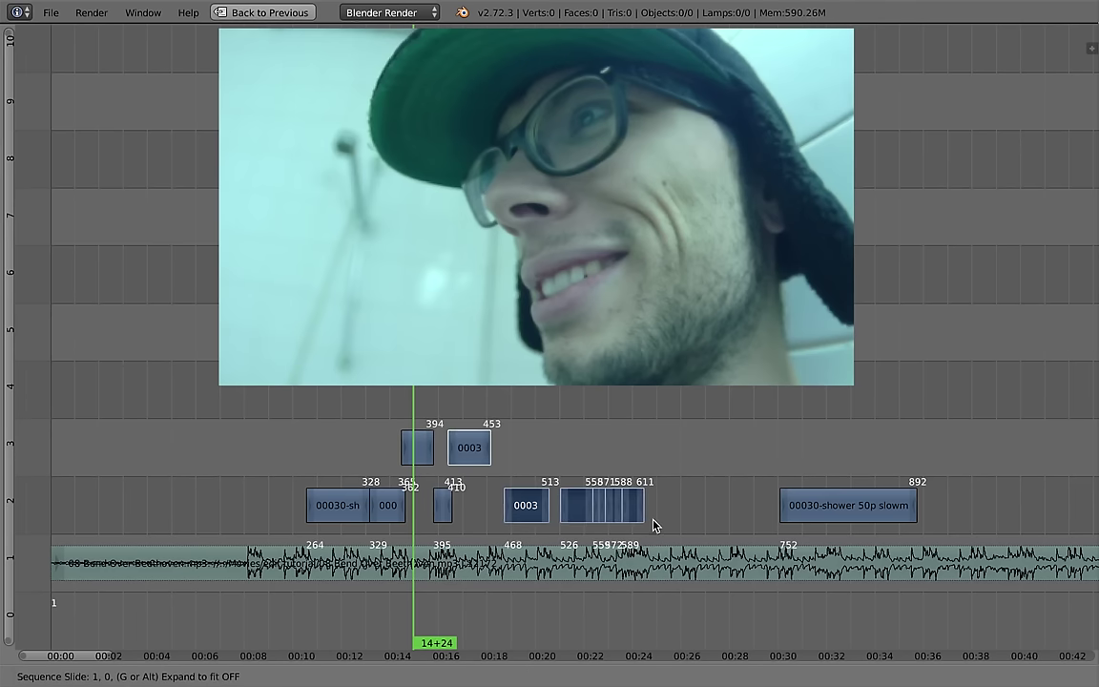
{"action": "left_click", "coordinate": [612, 520]}
Step: Place the 00030-shower clip on channel 2 right after the 0003 clip
{"action": "mouse_move", "coordinate": [805, 487]}
{"action": "left_mouse_down"}
{"action": "mouse_move", "coordinate": [834, 480]}
{"action": "mouse_move", "coordinate": [756, 486]}
{"action": "left_mouse_up"}
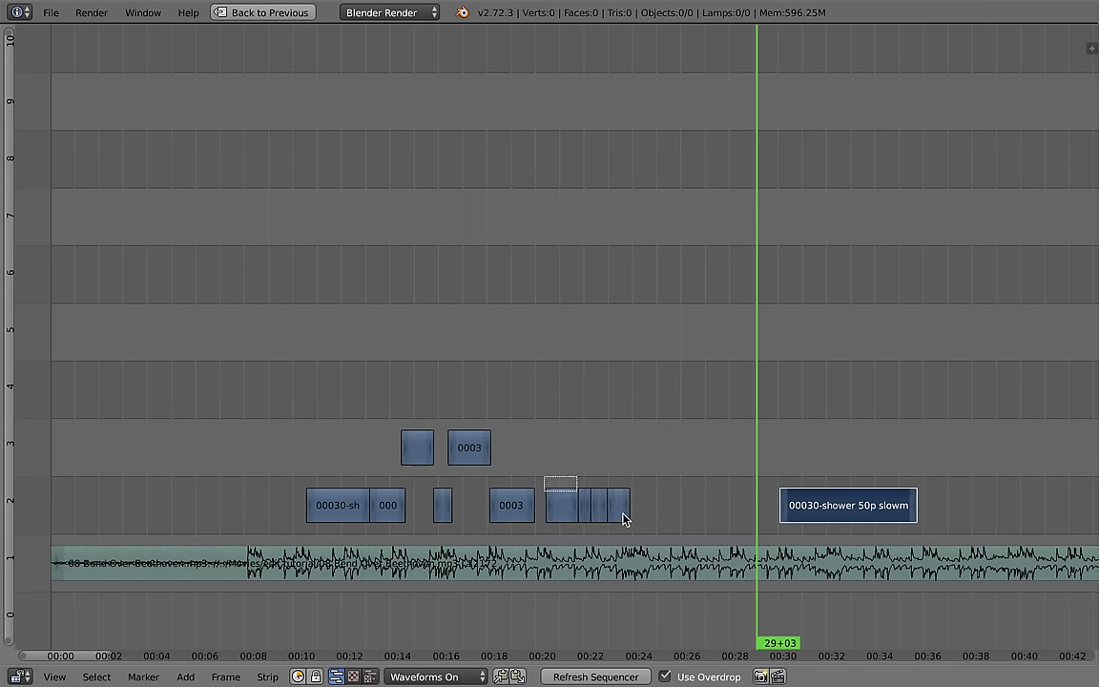
{"action": "key", "text": "g"}
{"action": "left_click", "coordinate": [655, 456]}
{"action": "key", "text": "g"}
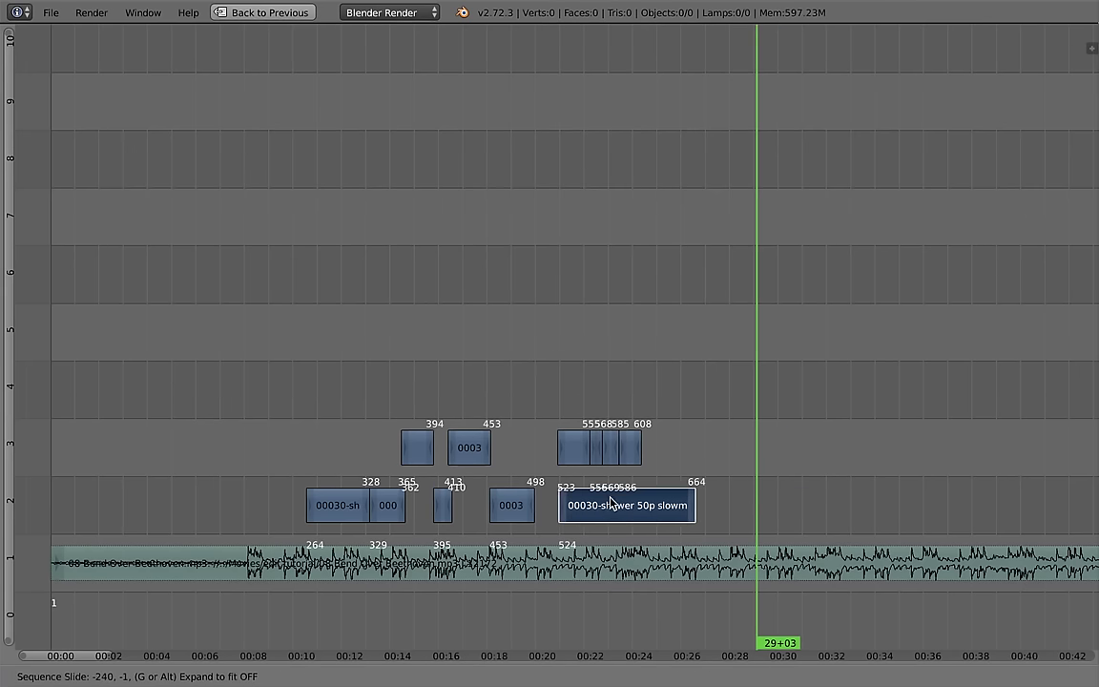
{"action": "left_click", "coordinate": [555, 485]}
{"action": "left_click_drag", "start_coordinate": [555, 485], "coordinate": [277, 434]}
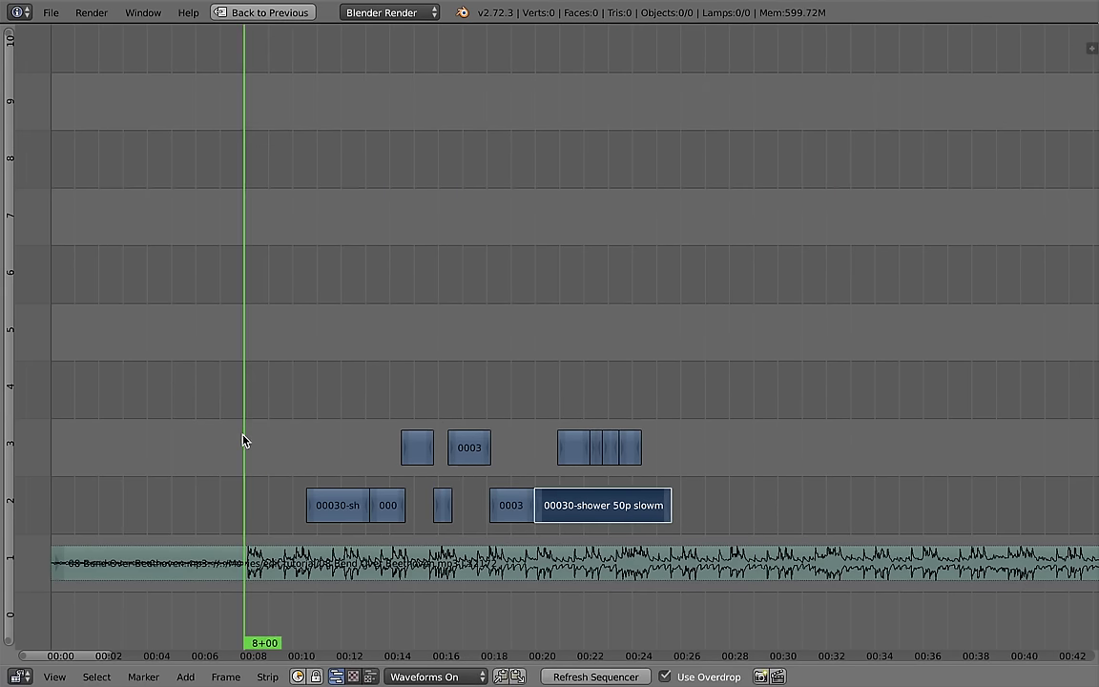
Step: Slide the music strip 60 frames later so it starts at frame 61, then play back the edit
{"action": "right_click", "coordinate": [319, 565]}
{"action": "key", "text": "g"}
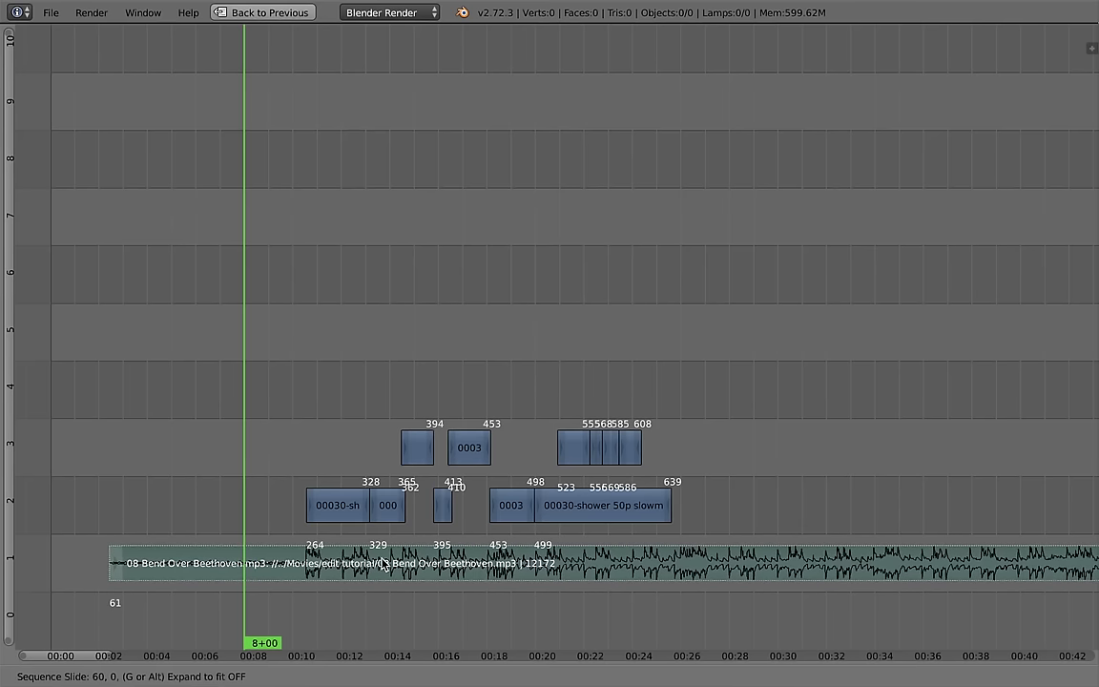
{"action": "left_click", "coordinate": [370, 568]}
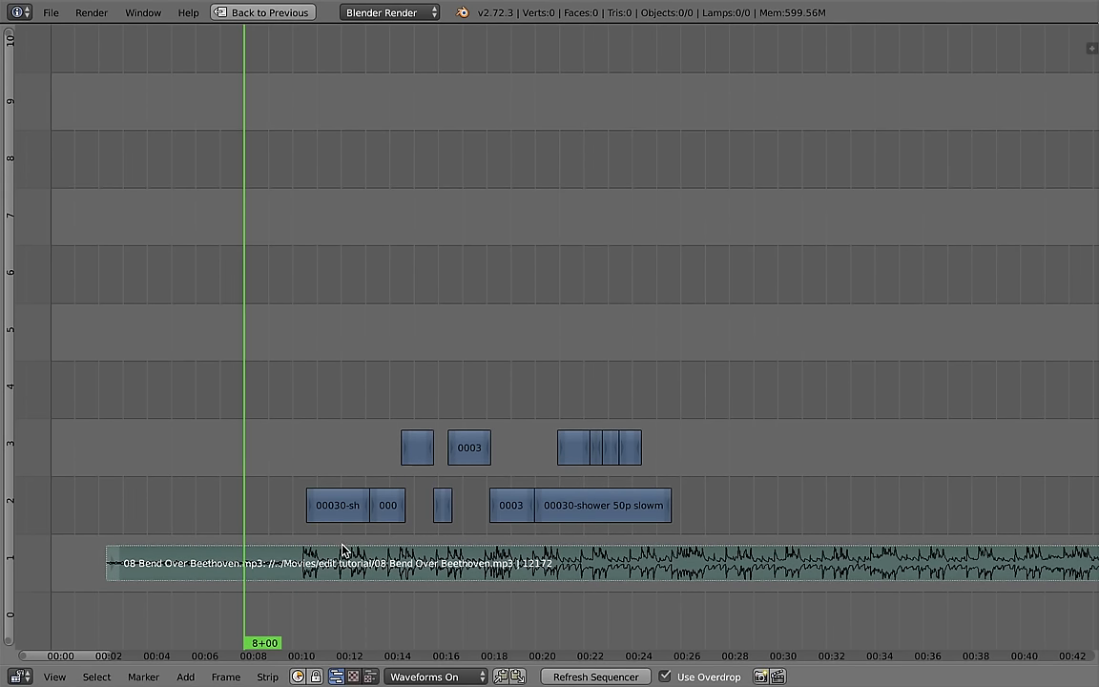
{"action": "left_click", "coordinate": [344, 550]}
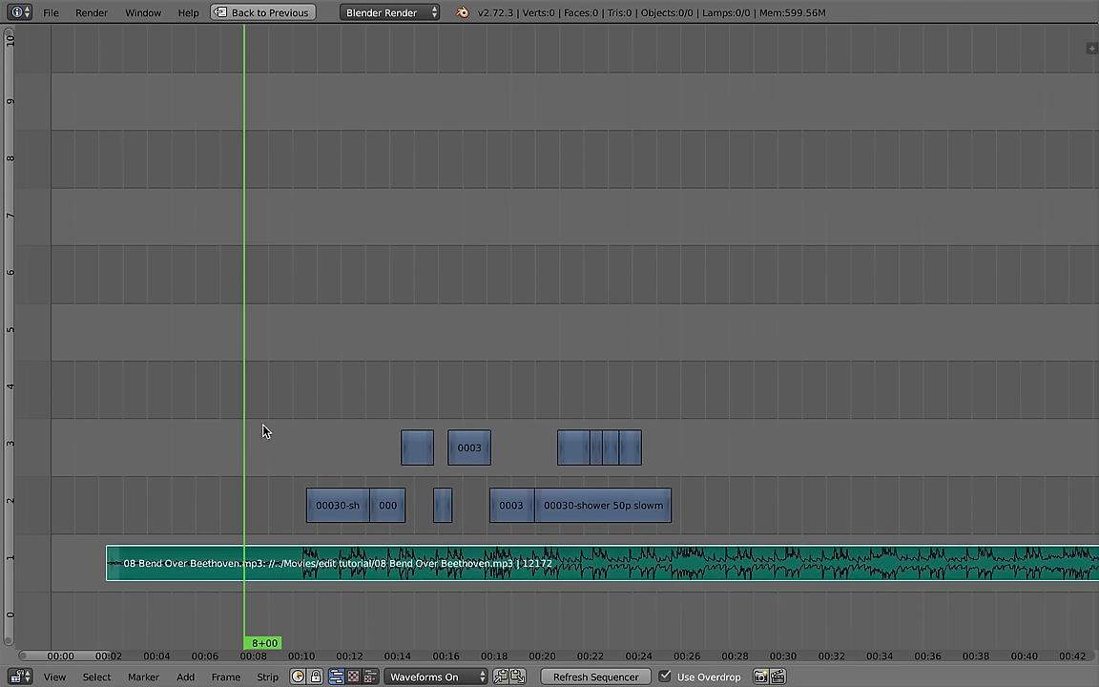
{"action": "key", "text": "alt+a"}
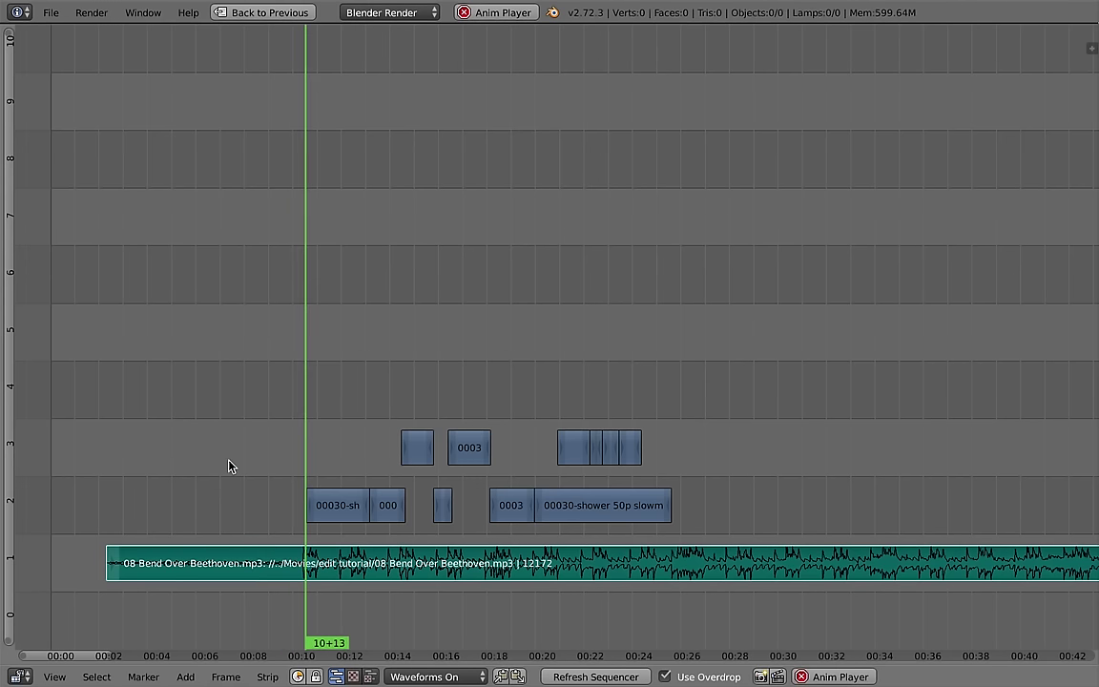
{"action": "scroll", "coordinate": [237, 520], "scroll_direction": "right", "scroll_amount": 2}
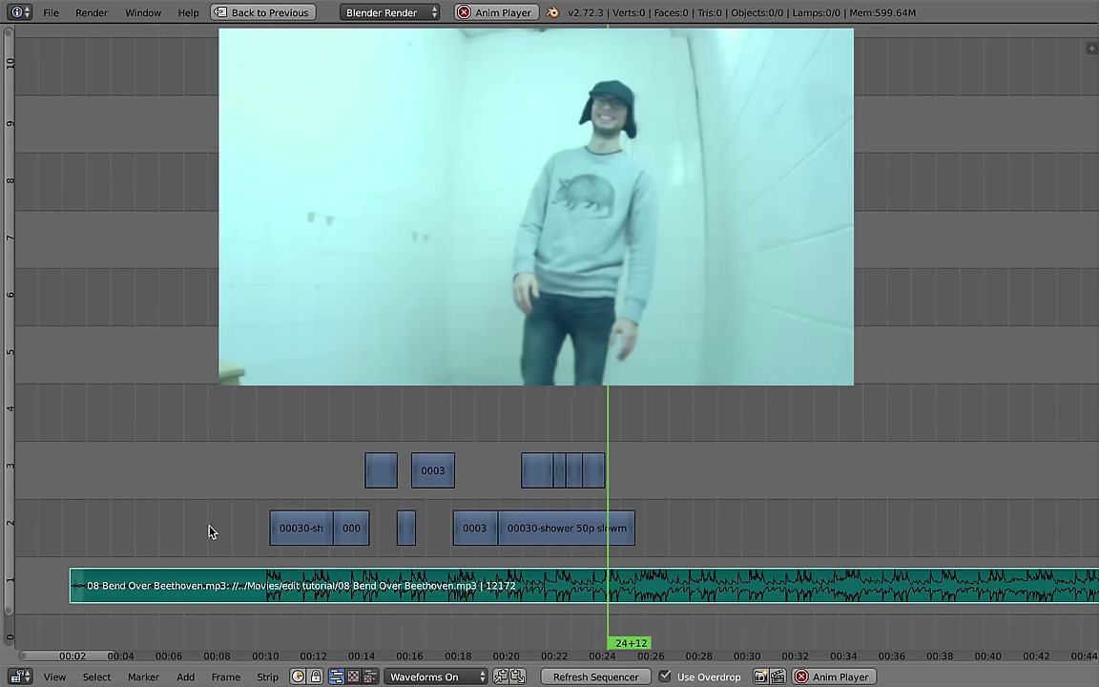
{"action": "key", "text": "alt+a"}
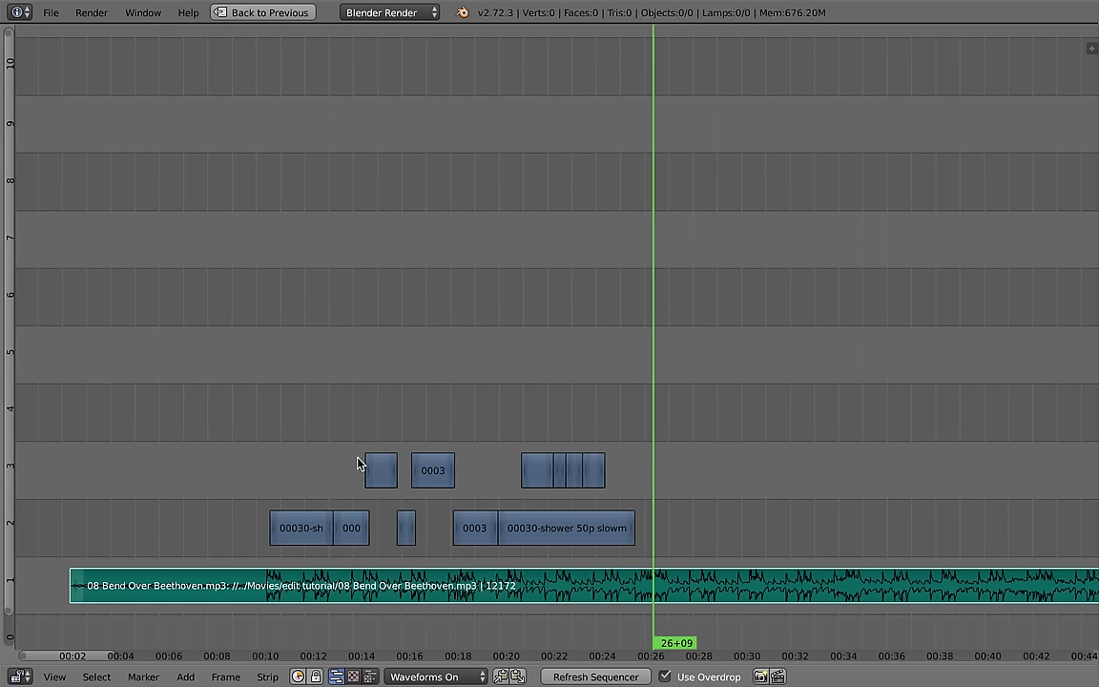
{"action": "left_click_drag", "start_coordinate": [365, 457], "coordinate": [259, 482]}
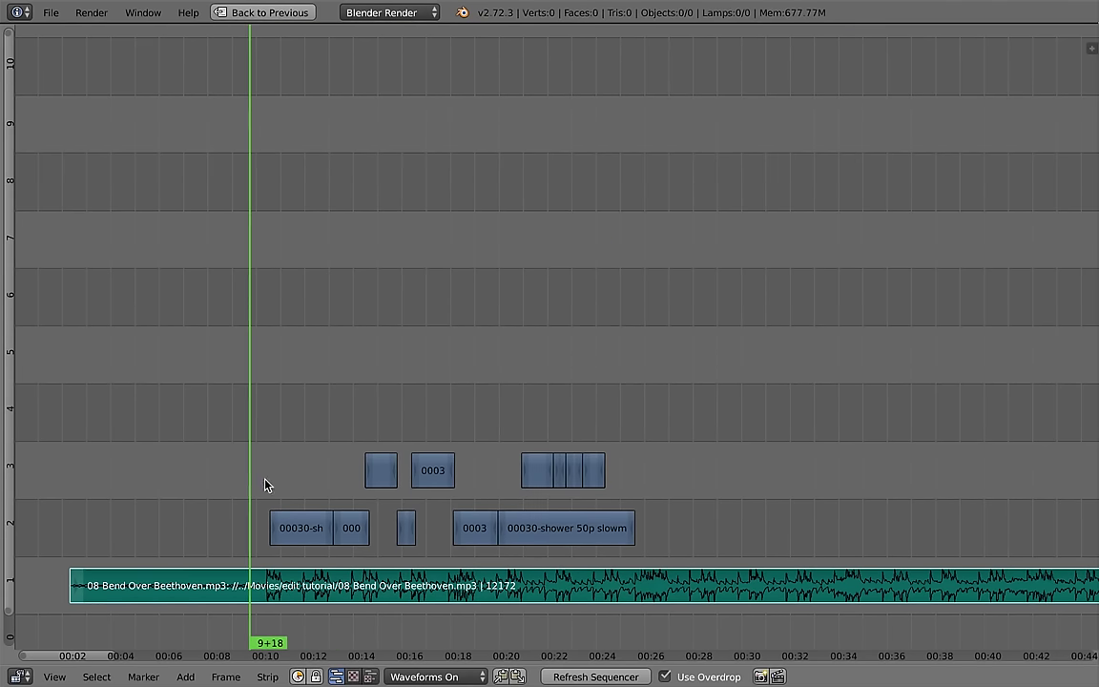
{"action": "scroll", "coordinate": [304, 474], "scroll_direction": "up", "scroll_amount": 5}
{"action": "scroll", "coordinate": [304, 474], "scroll_direction": "down", "scroll_amount": 3}
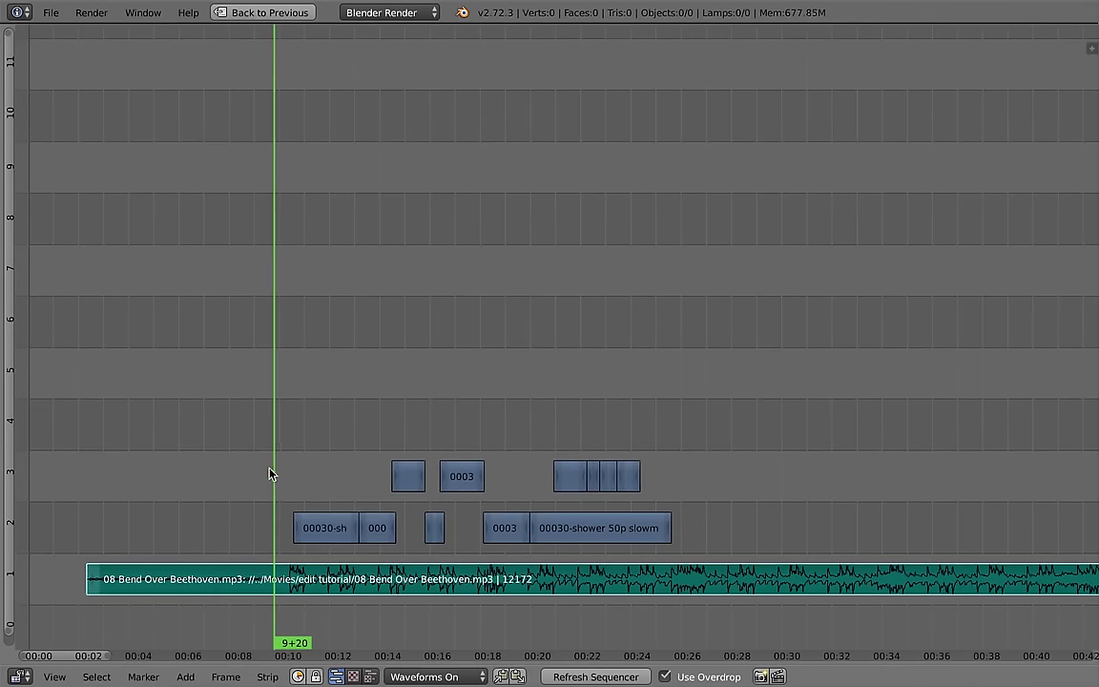
Step: Re-time the first channel-2 shower clip by slipping its footage and nudging its position slightly
{"action": "key", "text": "alt+a"}
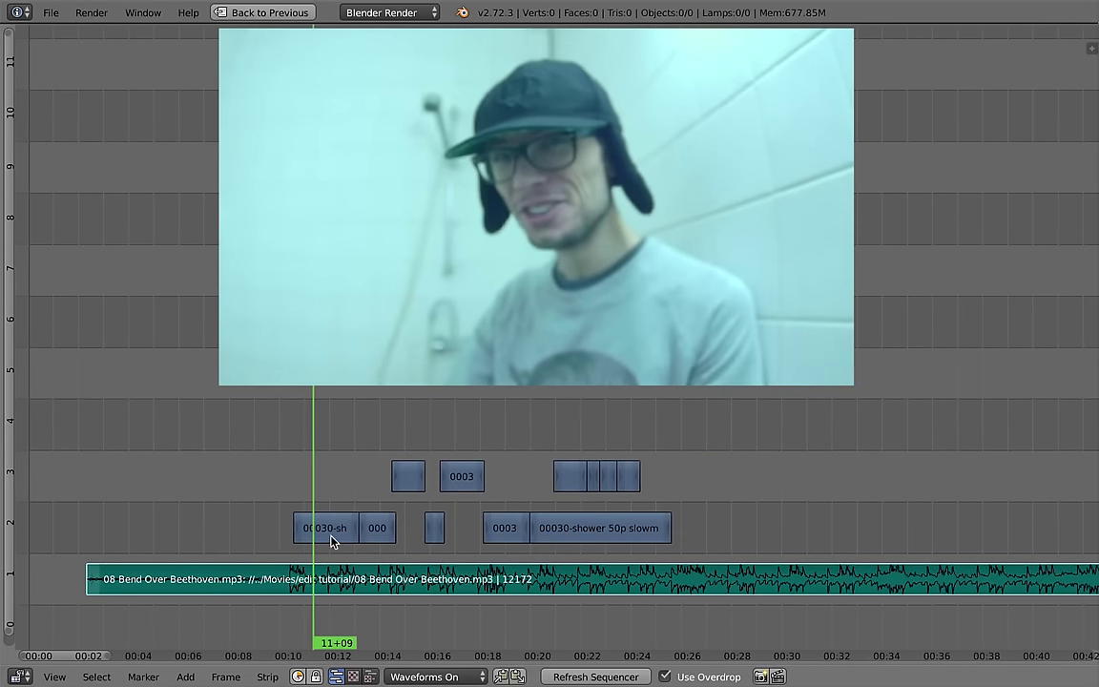
{"action": "right_click", "coordinate": [328, 534]}
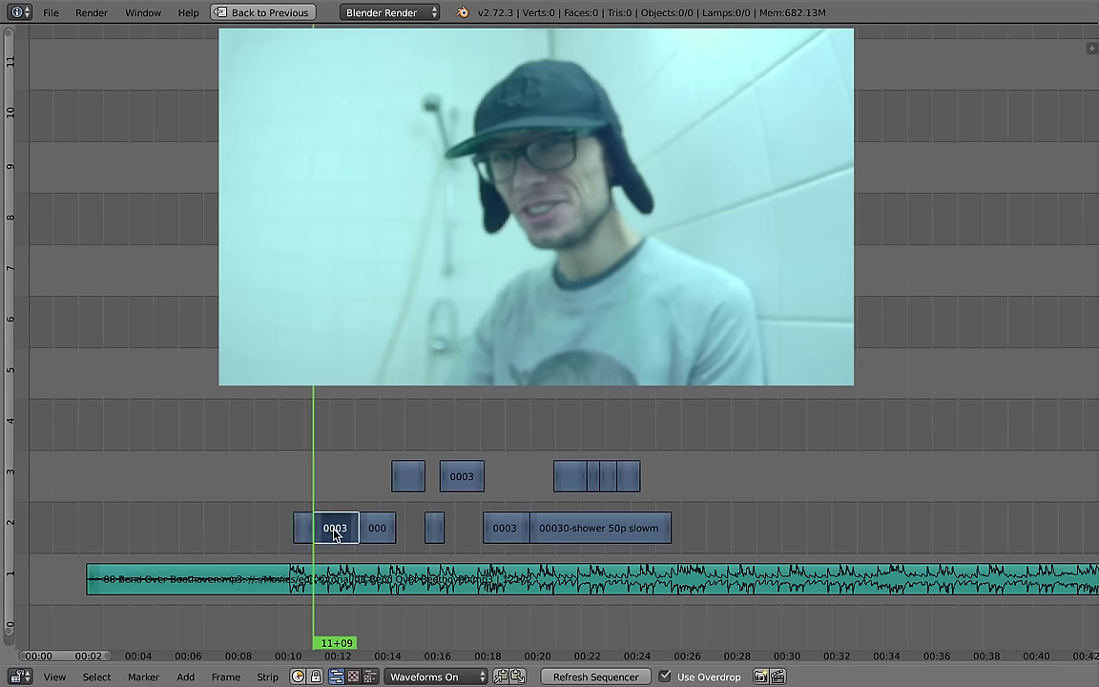
{"action": "left_click", "coordinate": [305, 496]}
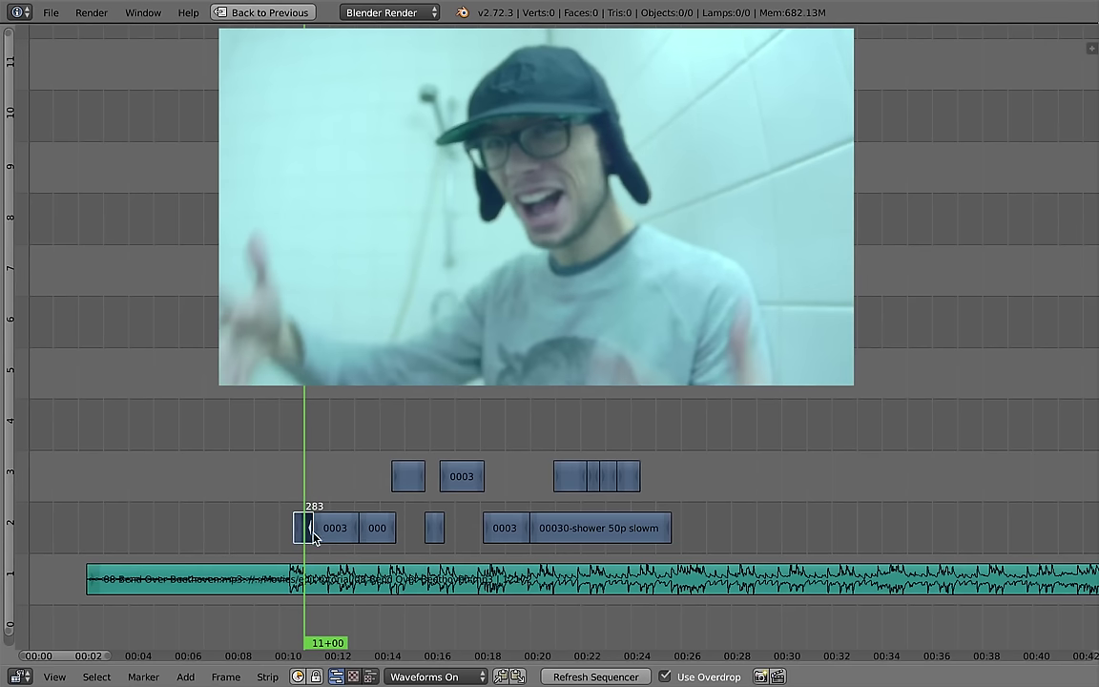
{"action": "key", "text": "e"}
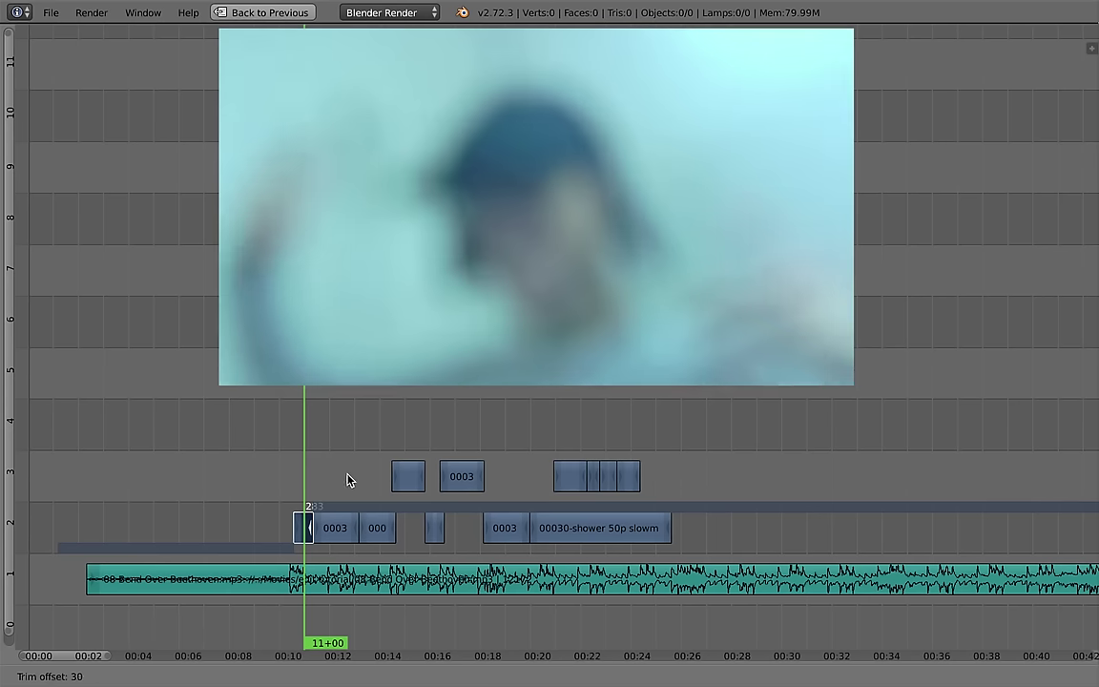
{"action": "left_click", "coordinate": [305, 482]}
{"action": "key", "text": "alt+a"}
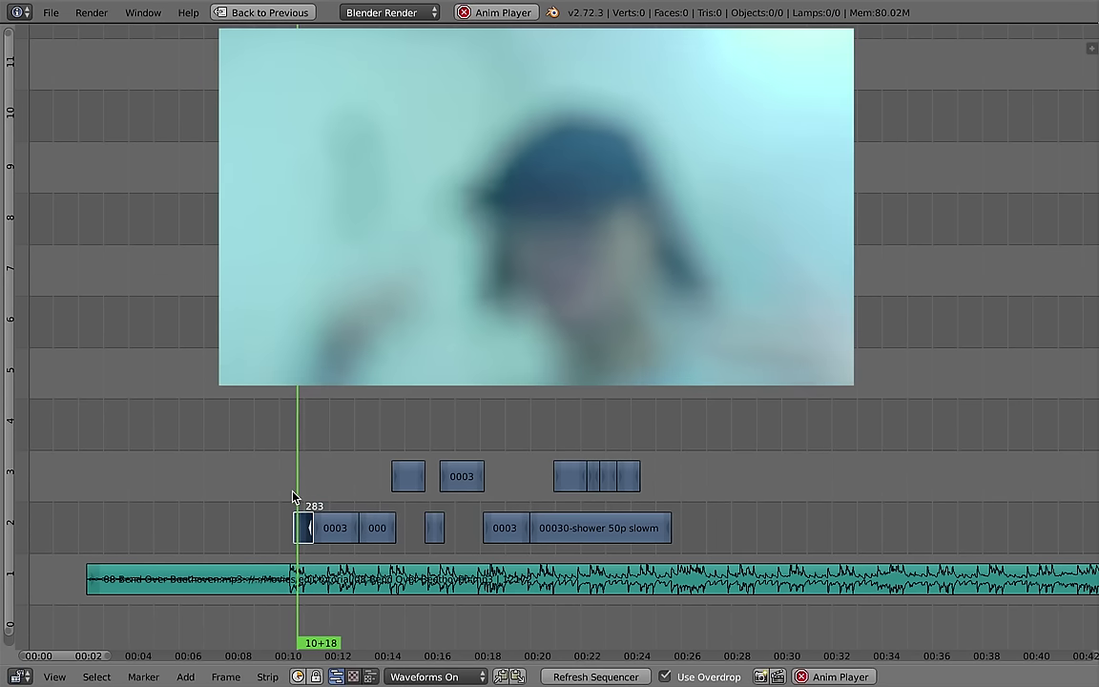
{"action": "key", "text": "Escape"}
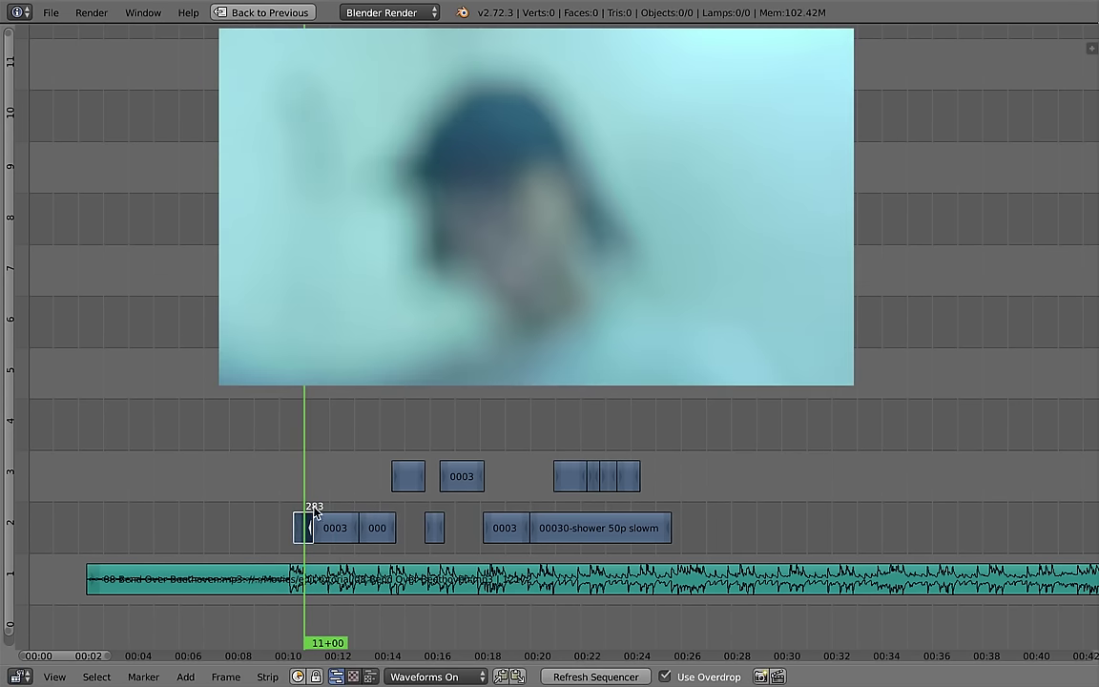
{"action": "key", "text": "g"}
{"action": "left_click", "coordinate": [311, 537]}
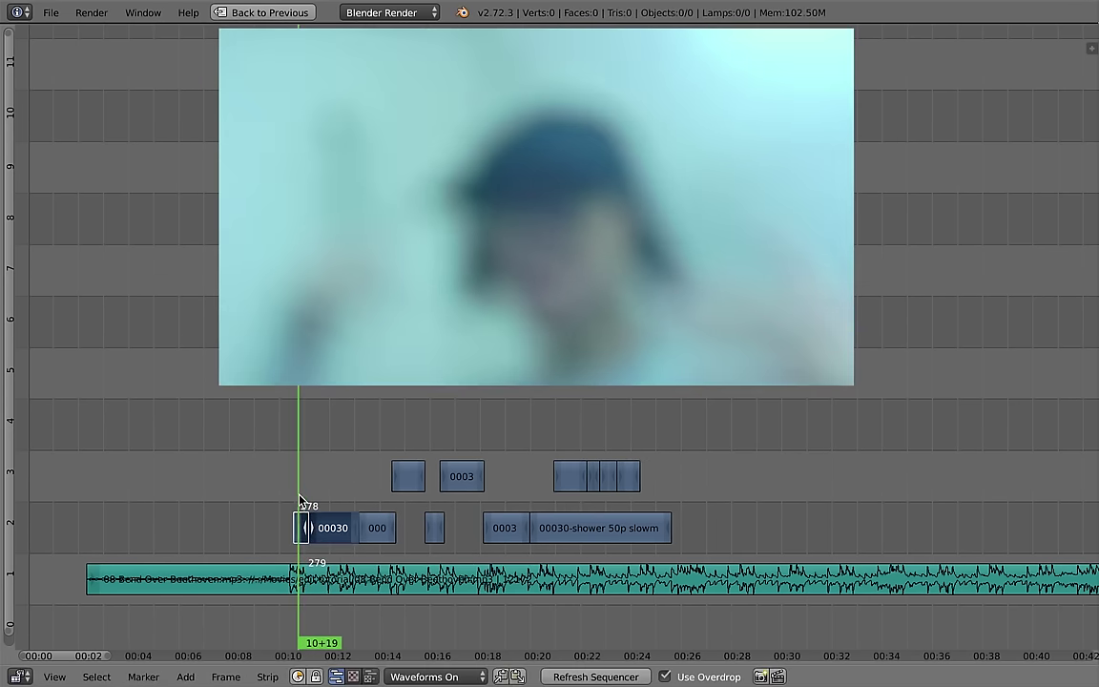
{"action": "key", "text": "alt+a"}
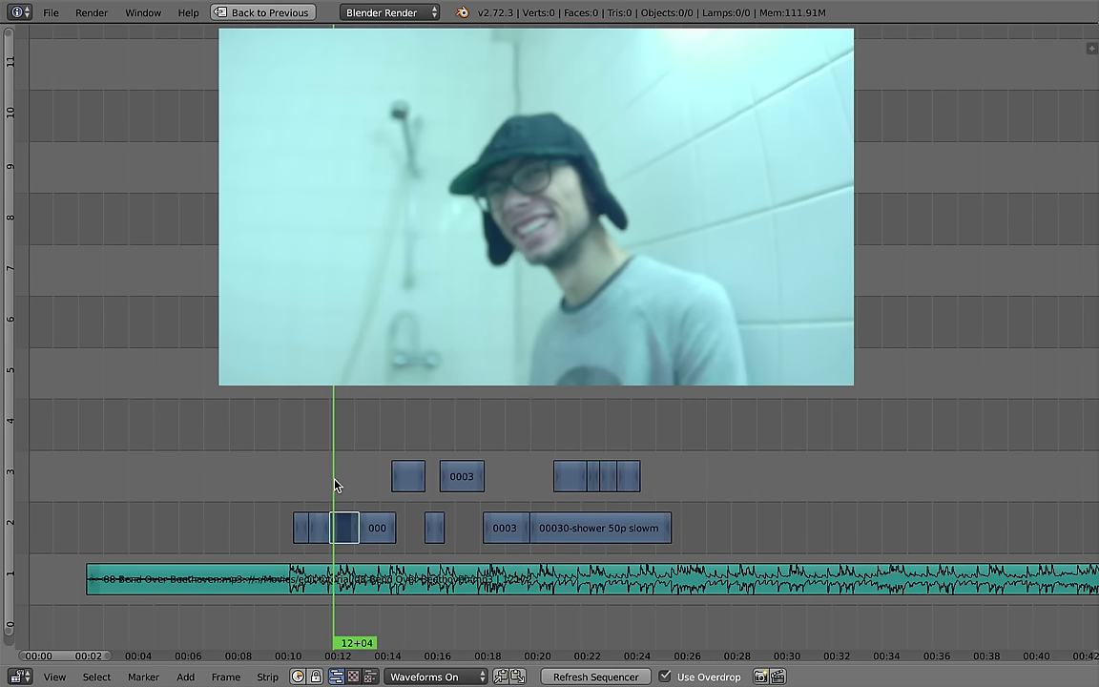
{"action": "key", "text": "s"}
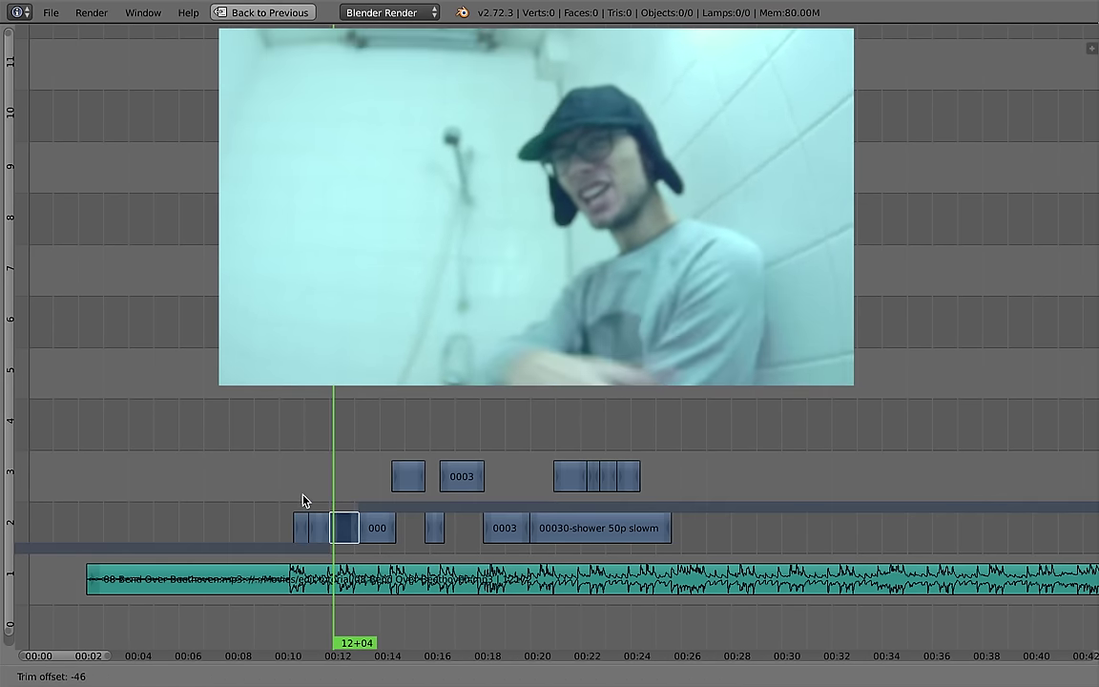
{"action": "left_click", "coordinate": [315, 502]}
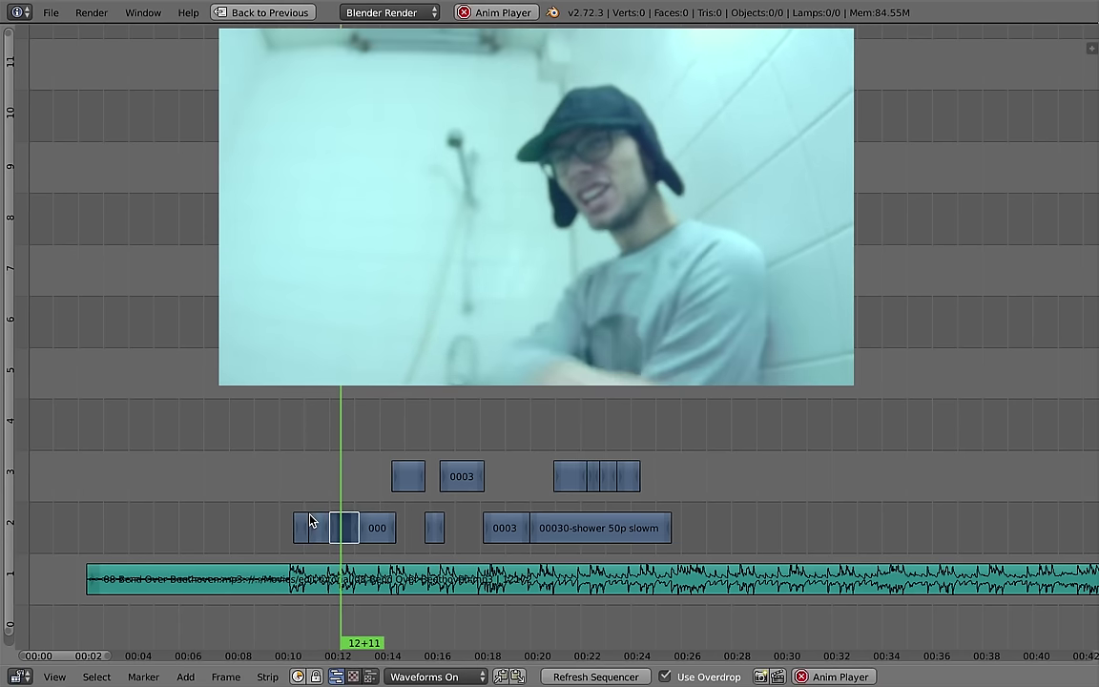
{"action": "key", "text": "alt+a"}
Step: Pull the next short clip's start earlier and preview the adjusted clips
{"action": "right_click", "coordinate": [361, 534]}
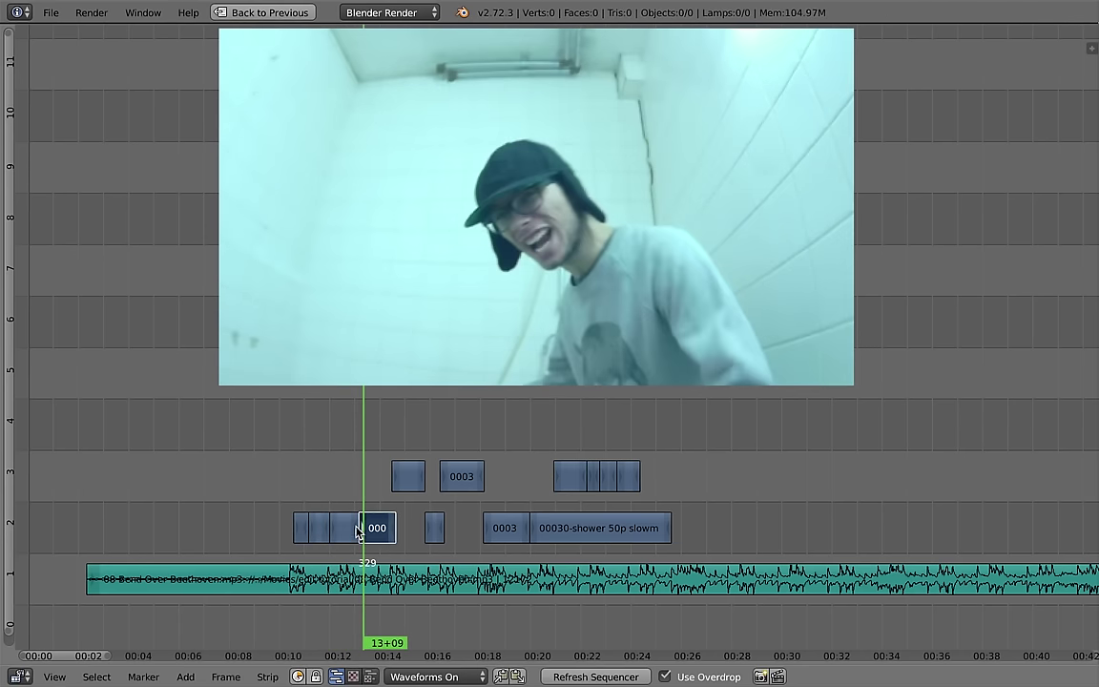
{"action": "left_click_drag", "start_coordinate": [358, 533], "coordinate": [341, 524]}
{"action": "left_click", "coordinate": [339, 516]}
{"action": "key", "text": "alt+a"}
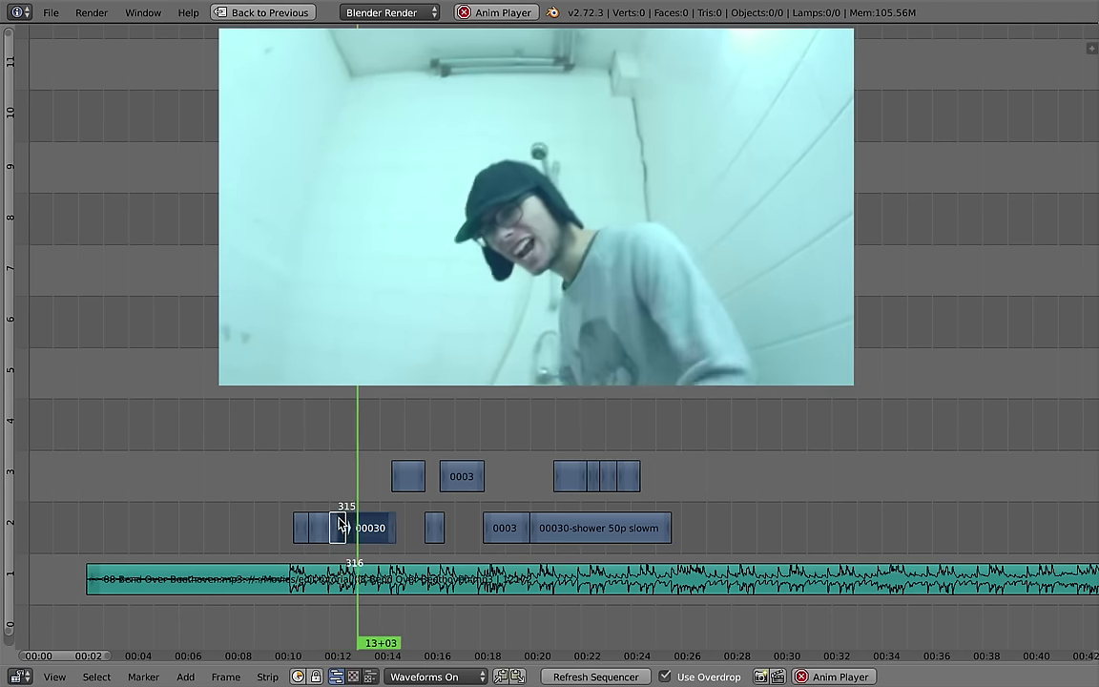
{"action": "key", "text": "alt+a"}
{"action": "mouse_move", "coordinate": [360, 487]}
{"action": "left_mouse_down"}
{"action": "mouse_move", "coordinate": [382, 515]}
{"action": "mouse_move", "coordinate": [359, 508]}
{"action": "left_mouse_up"}
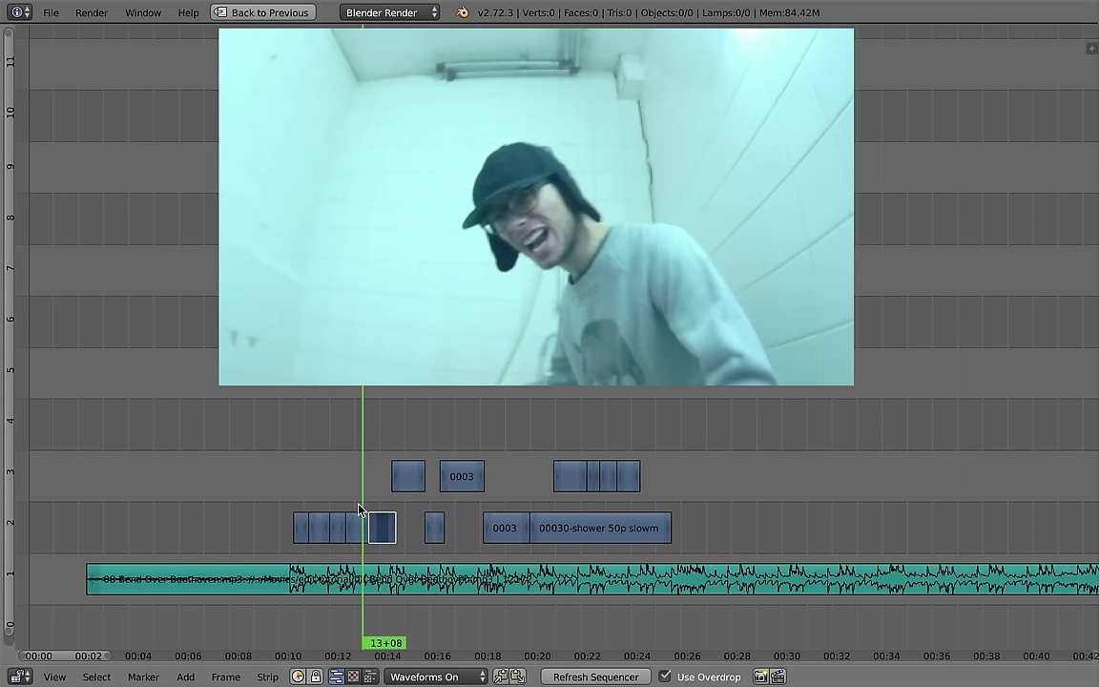
Step: Slip the footage of the channel-3 0003 clip and play back the edit from about 10 seconds
{"action": "key", "text": "s"}
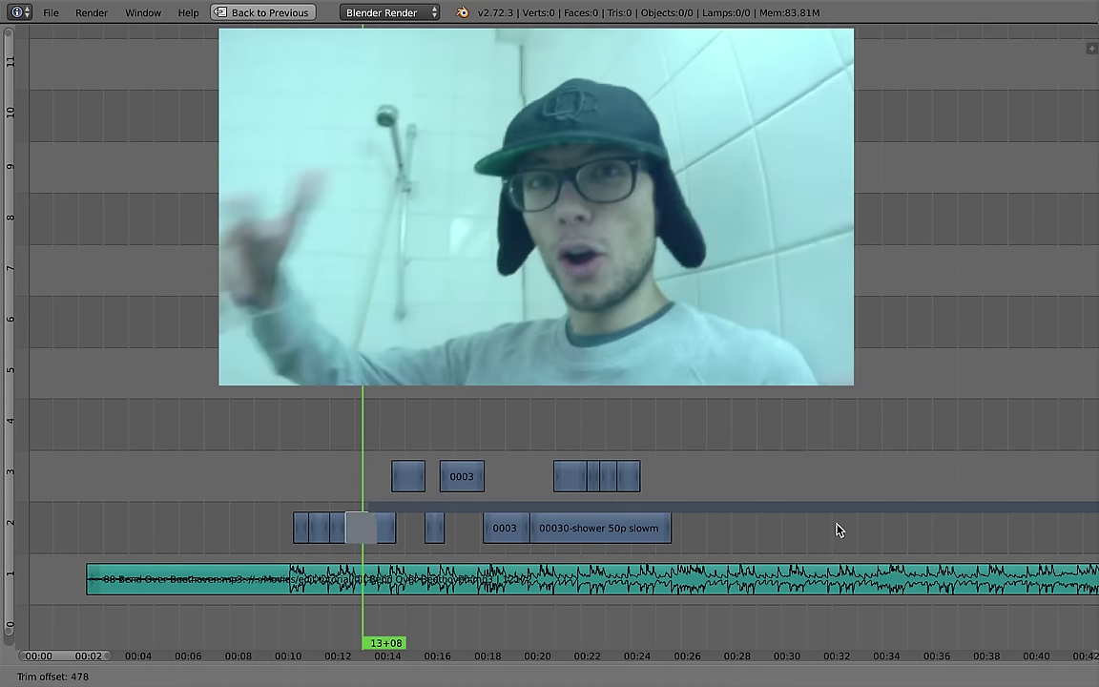
{"action": "left_click", "coordinate": [792, 527]}
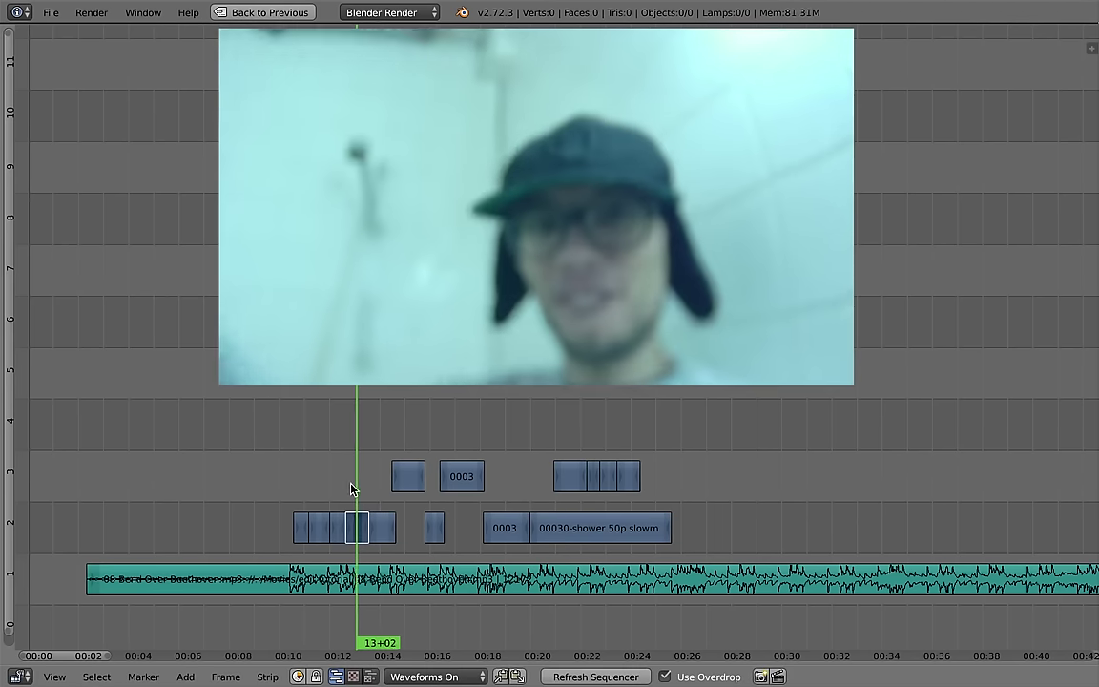
{"action": "left_click", "coordinate": [334, 488]}
{"action": "key", "text": "alt+a"}
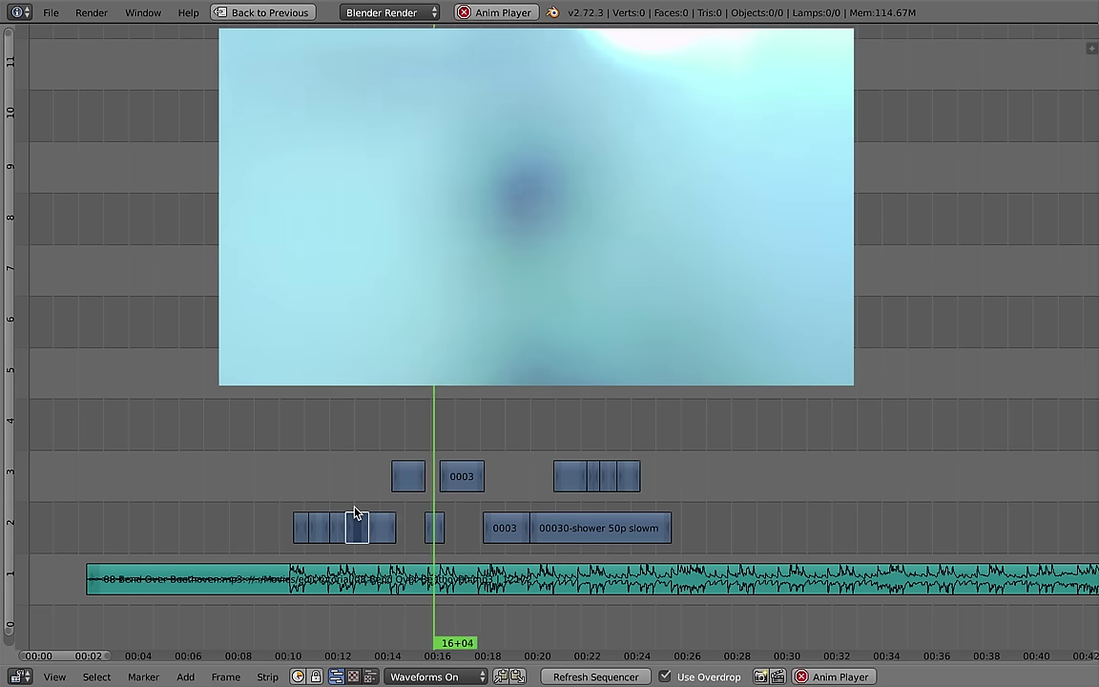
{"action": "key", "text": "alt+a"}
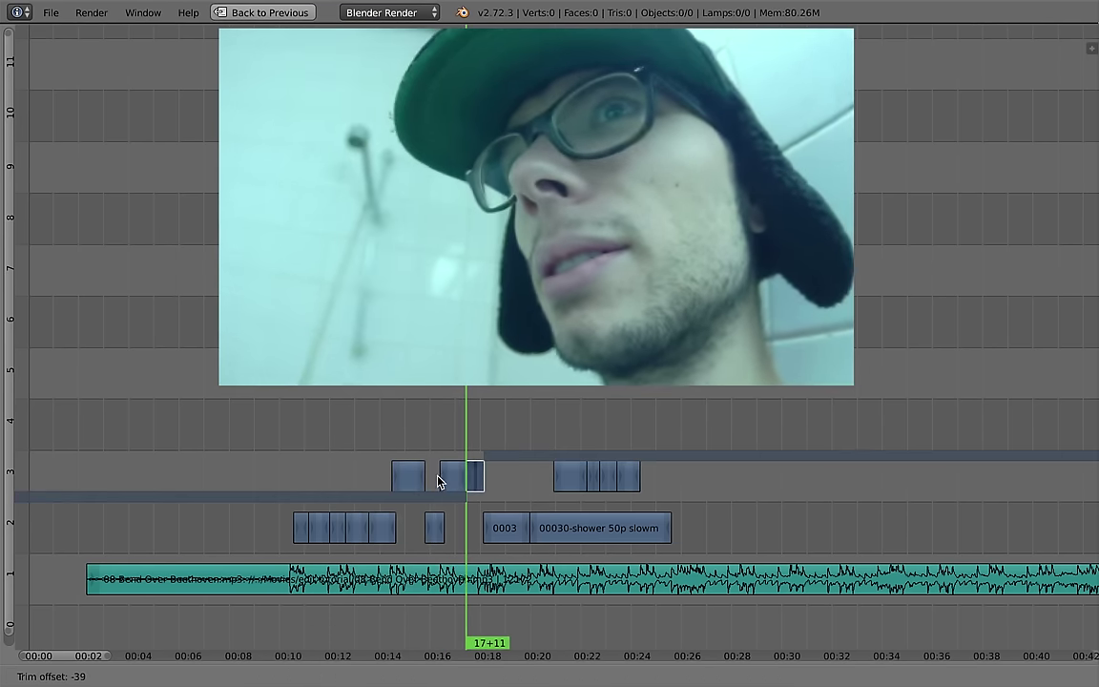
{"action": "key", "text": "Escape"}
{"action": "key", "text": "alt+a"}
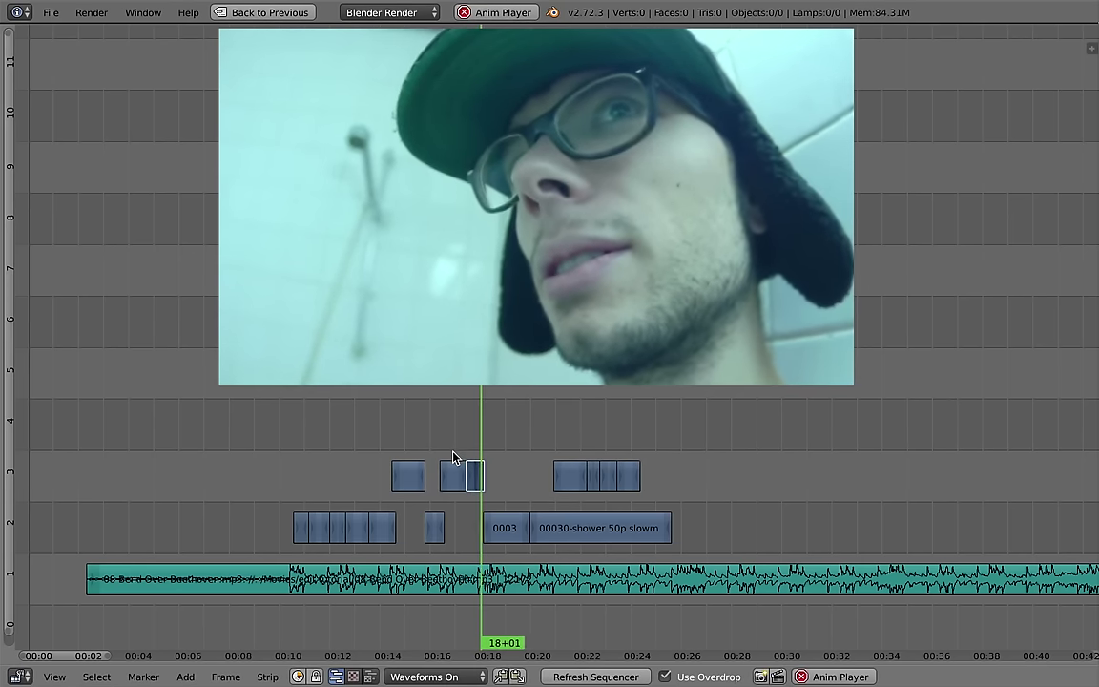
{"action": "left_click", "coordinate": [296, 615]}
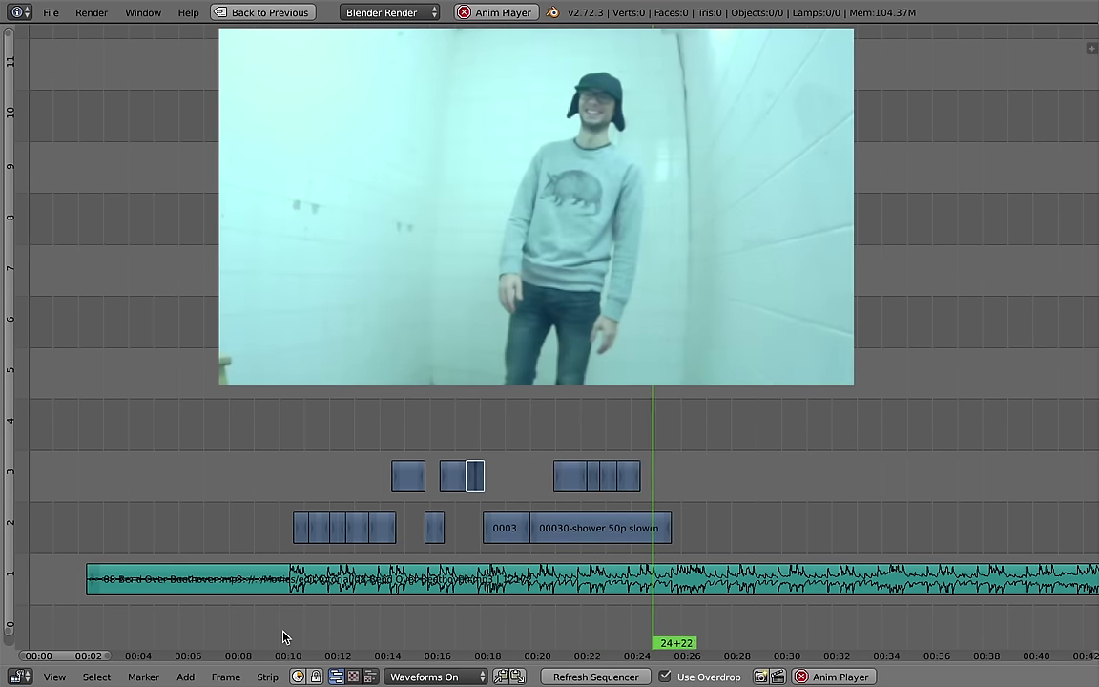
{"action": "key", "text": "alt+a"}
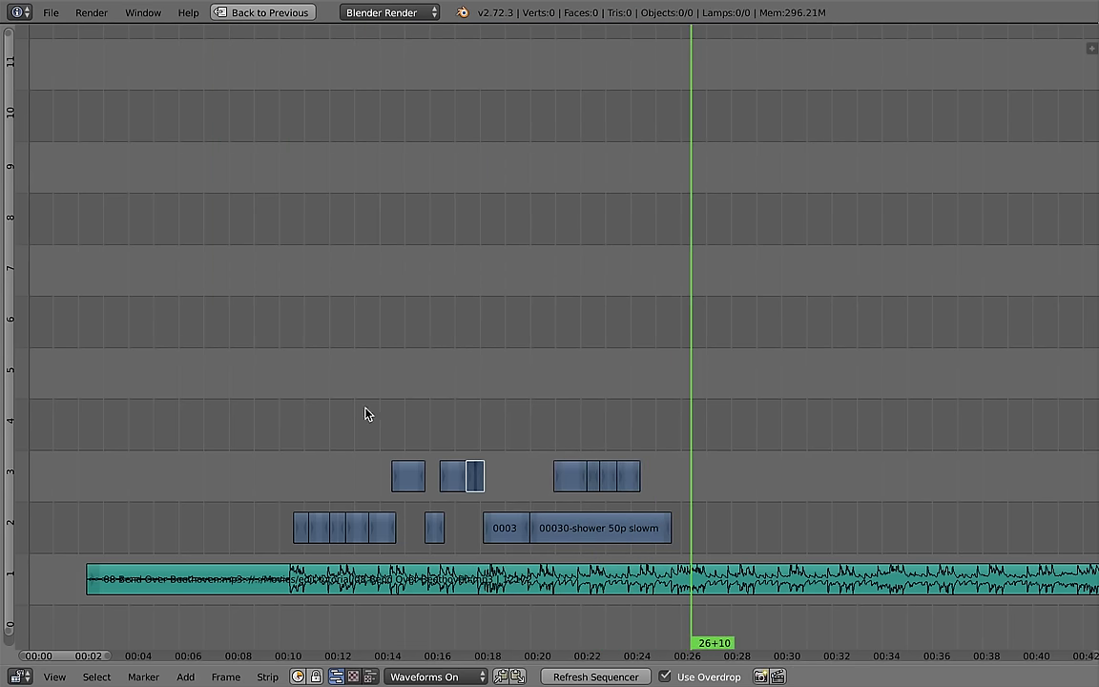
Step: Add an Adjustment Layer strip at the start of the clips and move it to channel 4
{"action": "key", "text": "Escape"}
{"action": "key", "text": "shift+a"}
{"action": "mouse_move", "coordinate": [325, 410]}
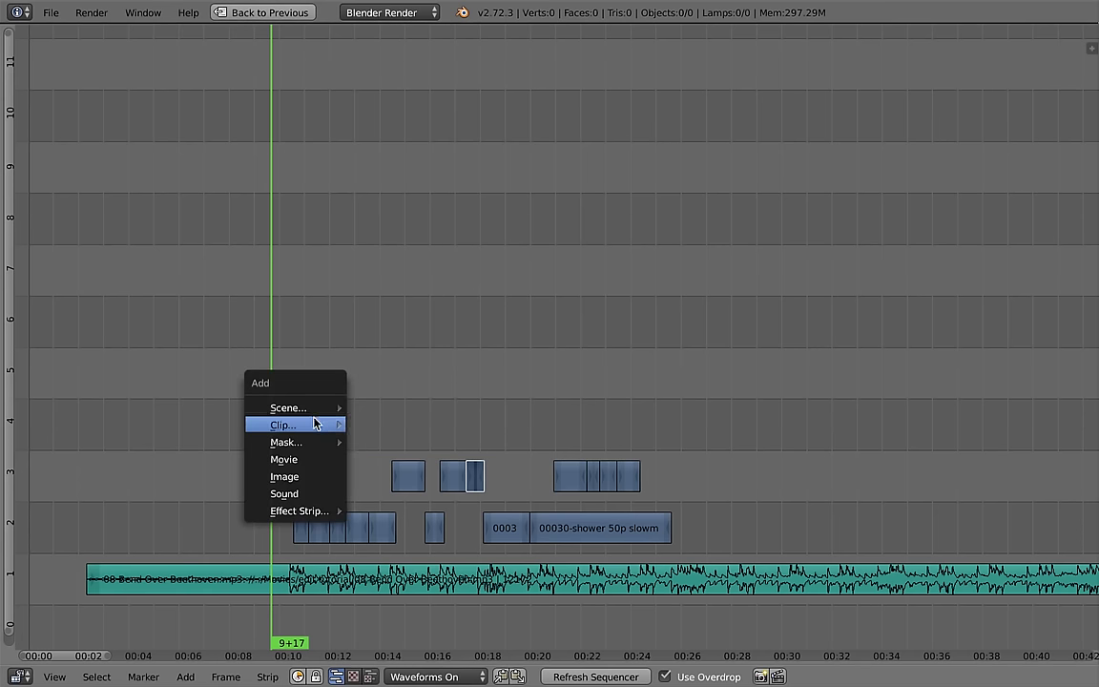
{"action": "mouse_move", "coordinate": [317, 518]}
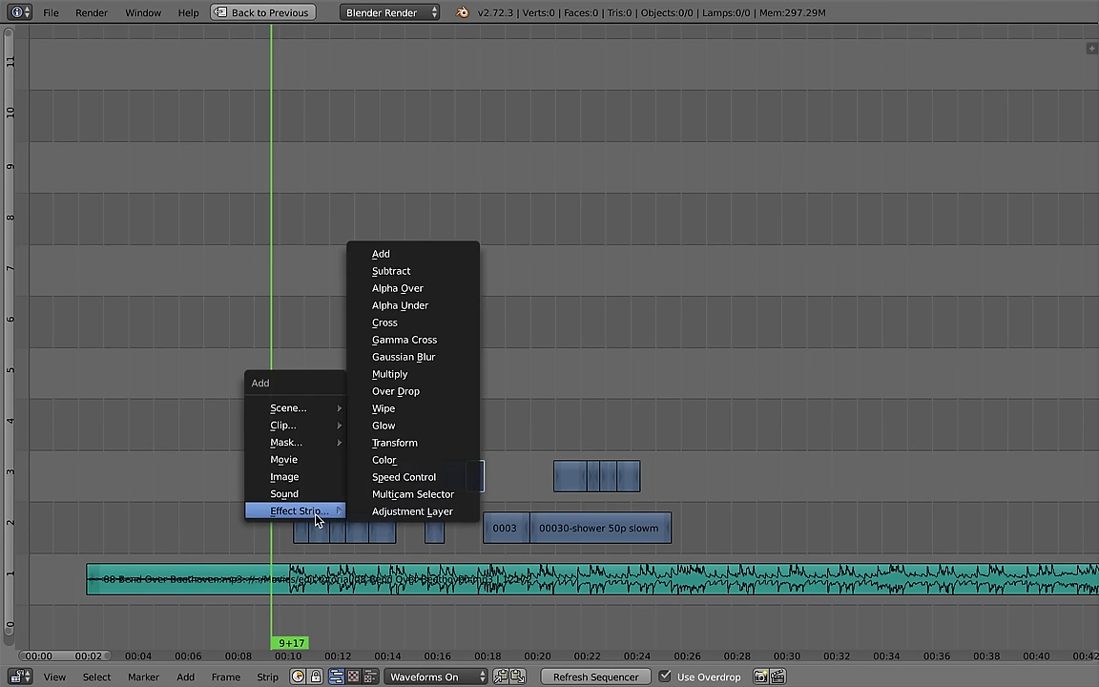
{"action": "left_click", "coordinate": [440, 513]}
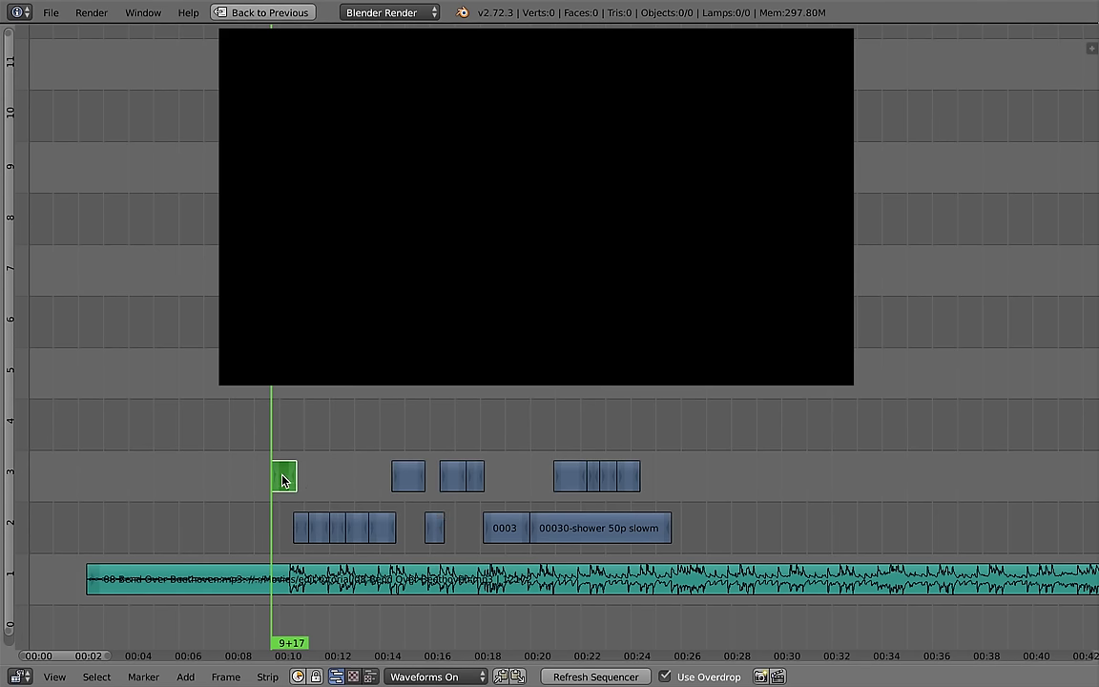
{"action": "key", "text": "g"}
{"action": "left_click", "coordinate": [293, 432]}
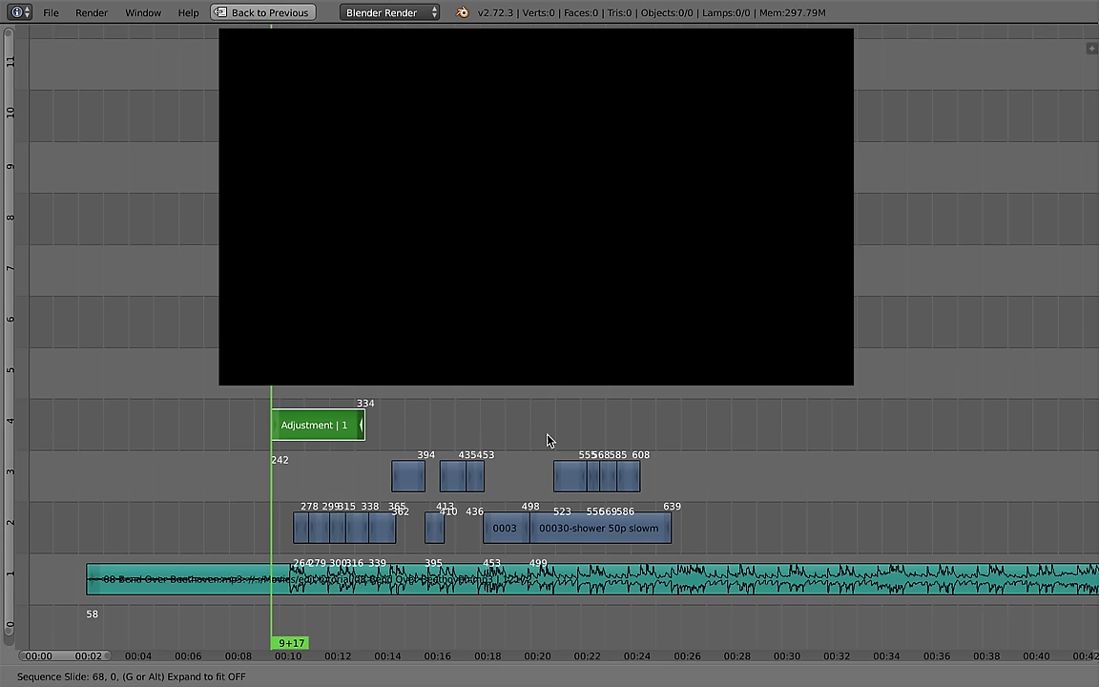
Step: Extend the adjustment strip to end at frame 699 and select the whole strip
{"action": "left_click_drag", "start_coordinate": [295, 441], "coordinate": [729, 442]}
{"action": "left_click", "coordinate": [381, 425]}
{"action": "left_click", "coordinate": [381, 426]}
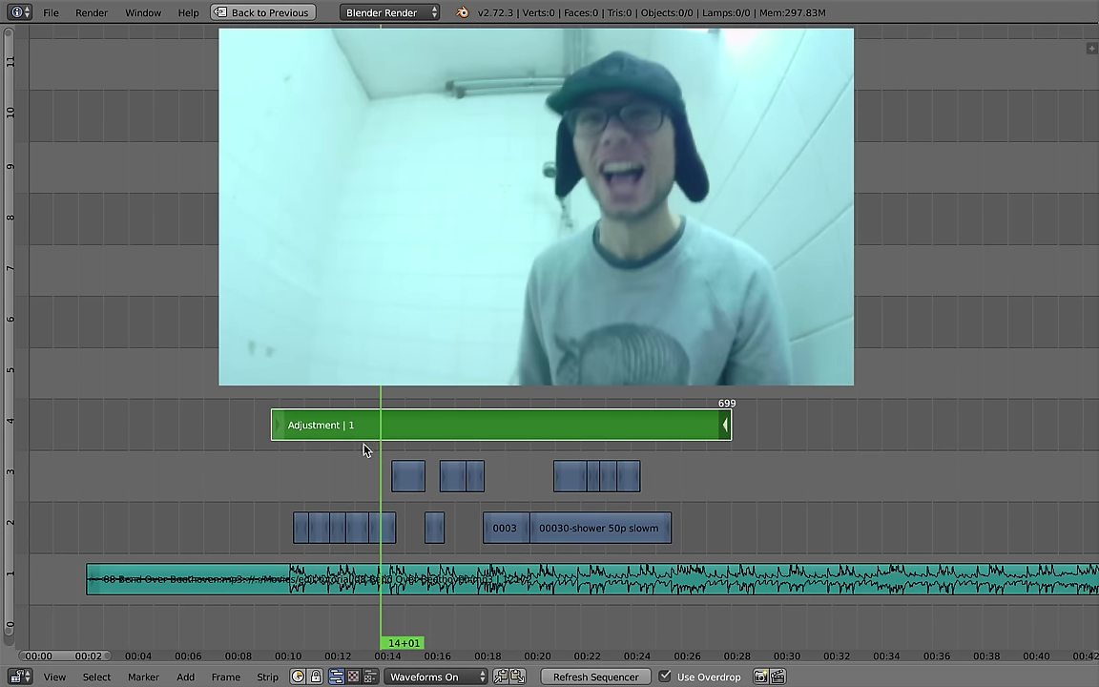
{"action": "key", "text": "shift+a"}
{"action": "mouse_move", "coordinate": [294, 471]}
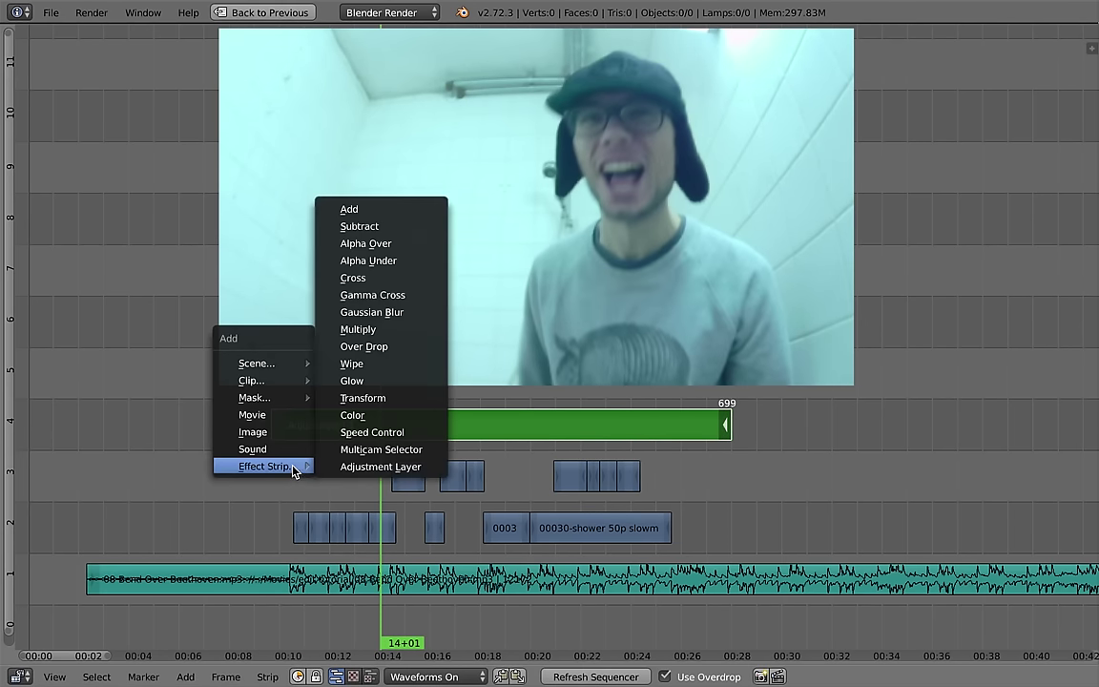
{"action": "right_click", "coordinate": [591, 430]}
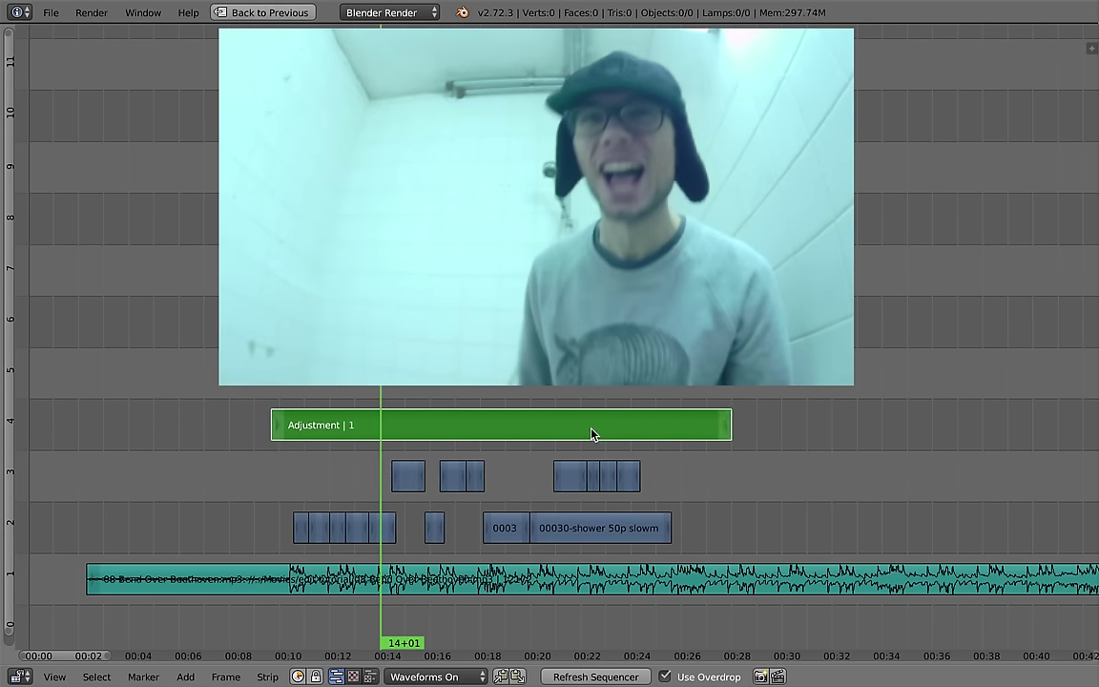
Step: Add a Color Balance modifier to the adjustment strip and jump to frame 15+07 to judge it
{"action": "key", "text": "n"}
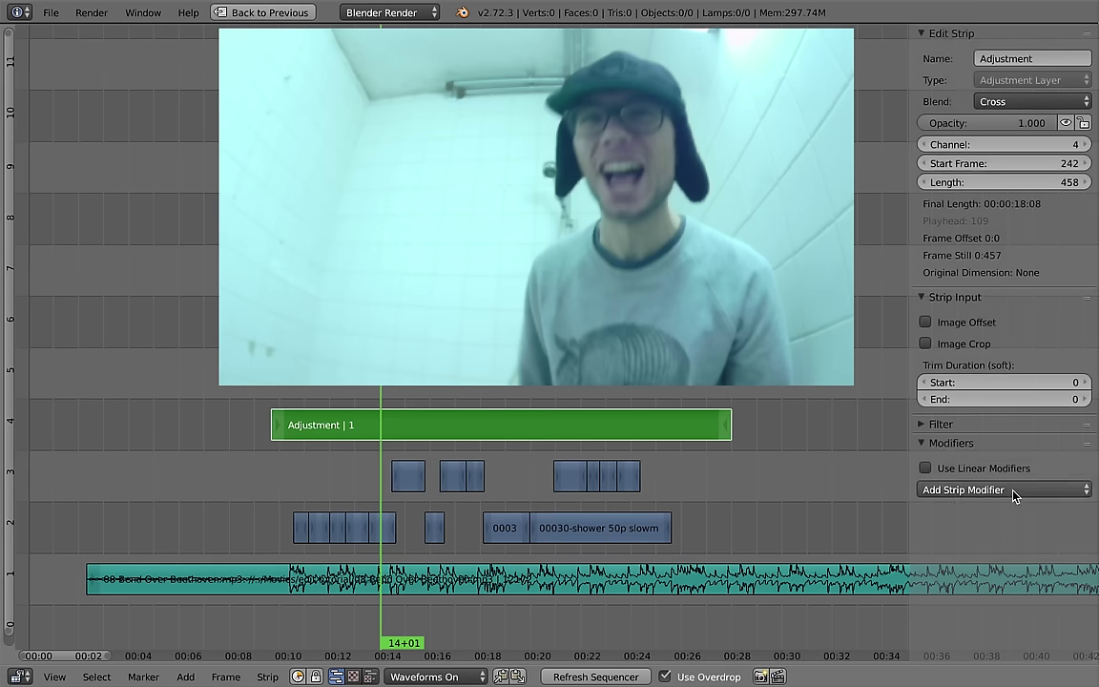
{"action": "left_click", "coordinate": [1015, 492]}
{"action": "left_click", "coordinate": [1016, 513]}
{"action": "scroll", "coordinate": [1015, 520], "scroll_direction": "down", "scroll_amount": 5}
{"action": "scroll", "coordinate": [1015, 534], "scroll_direction": "down", "scroll_amount": 3}
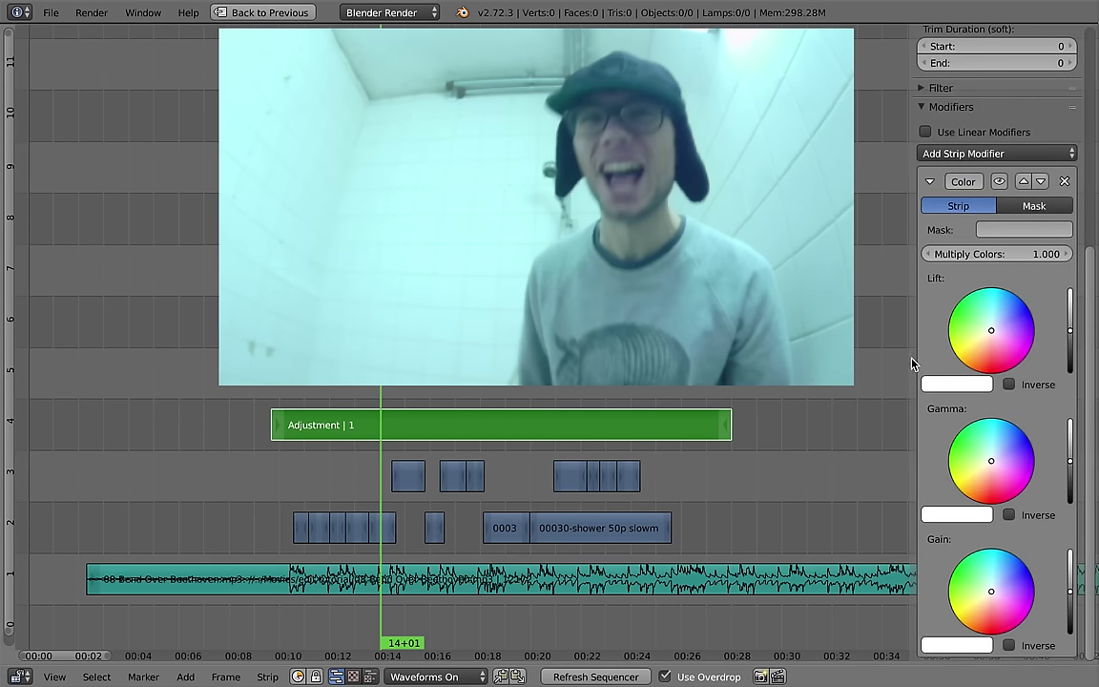
{"action": "left_click_drag", "start_coordinate": [910, 360], "coordinate": [849, 359]}
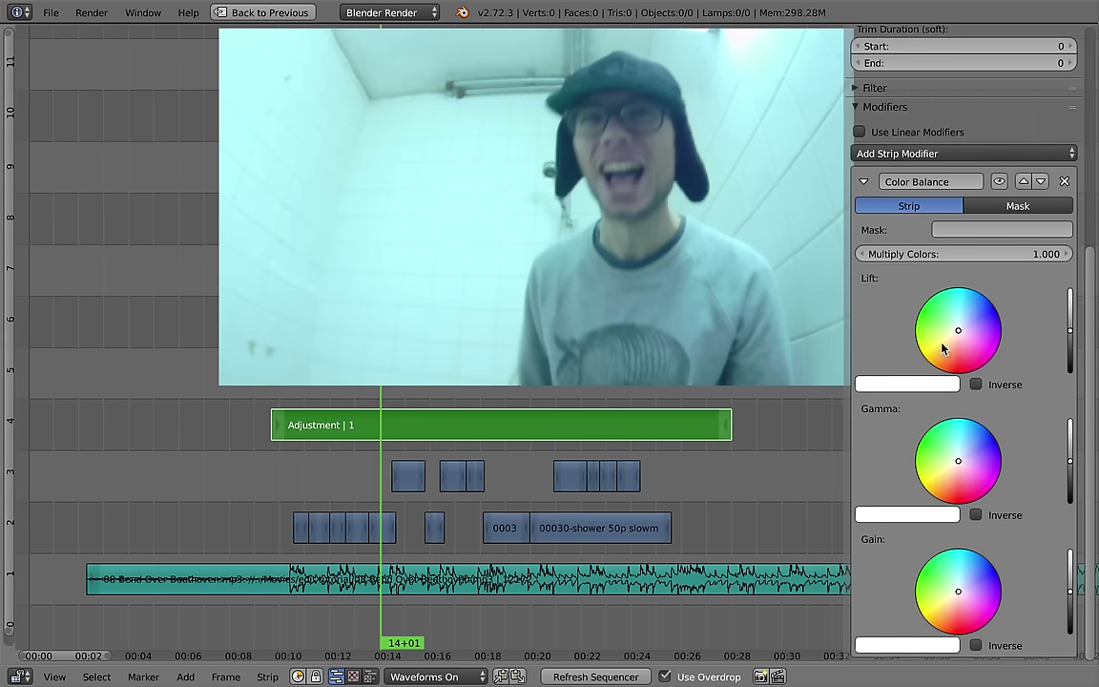
{"action": "left_click", "coordinate": [412, 432]}
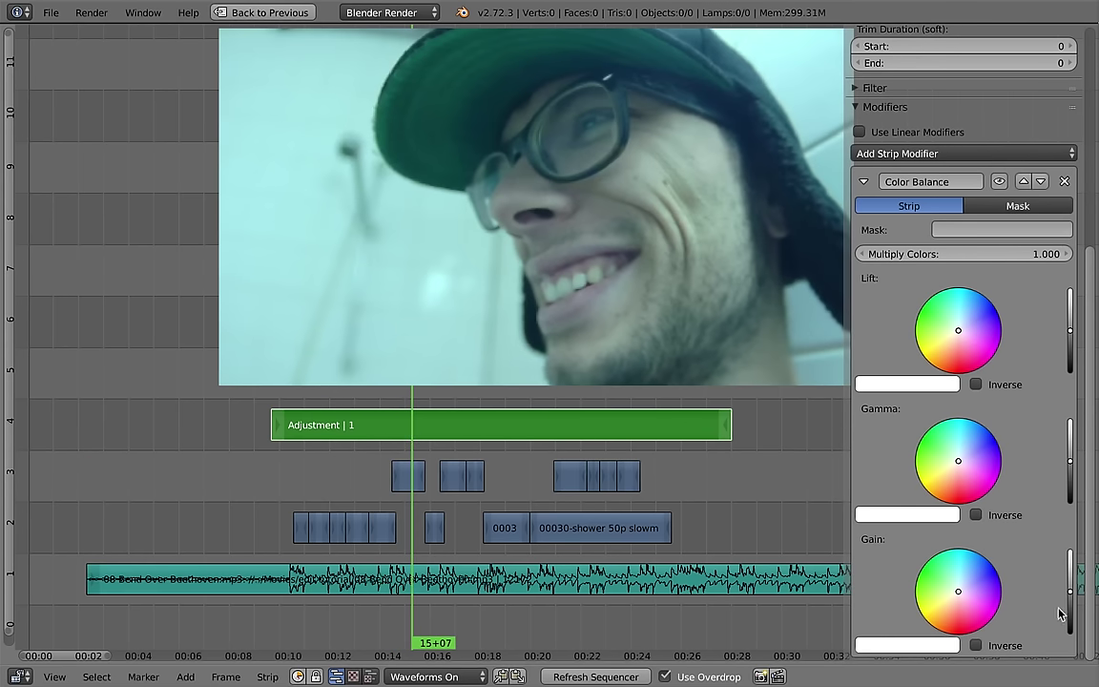
Step: Grade the footage: raise gain, darken the lift slightly toward red, and adjust gamma values
{"action": "left_click_drag", "start_coordinate": [1073, 596], "coordinate": [1075, 589]}
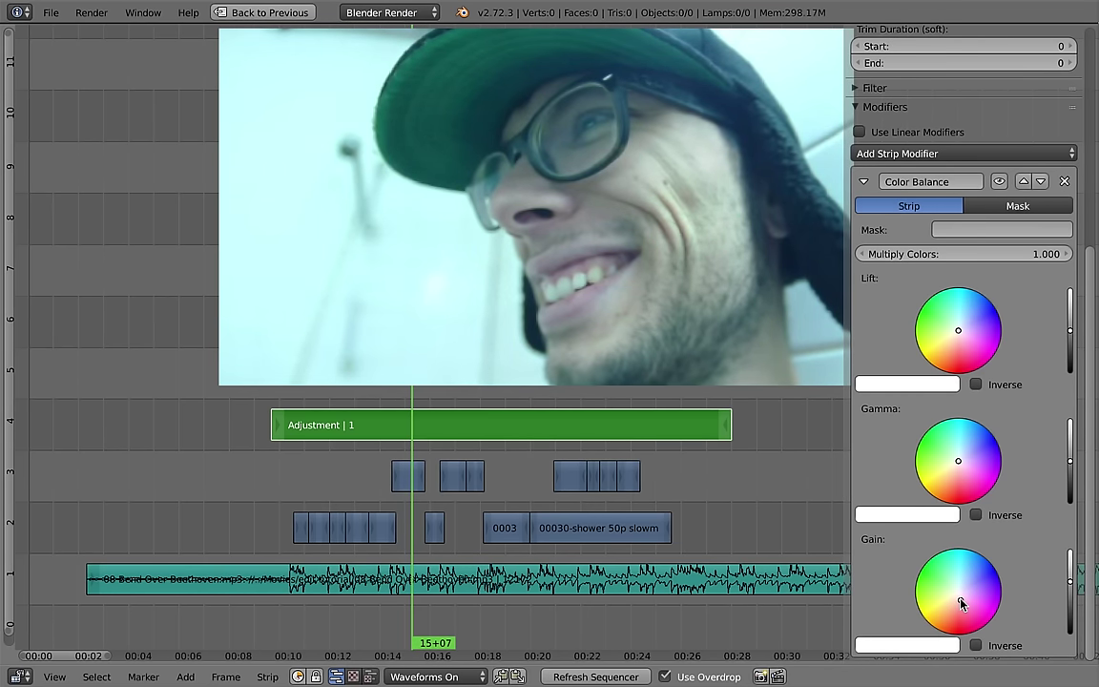
{"action": "left_click_drag", "start_coordinate": [960, 332], "coordinate": [964, 329]}
{"action": "left_click_drag", "start_coordinate": [1072, 335], "coordinate": [1072, 339]}
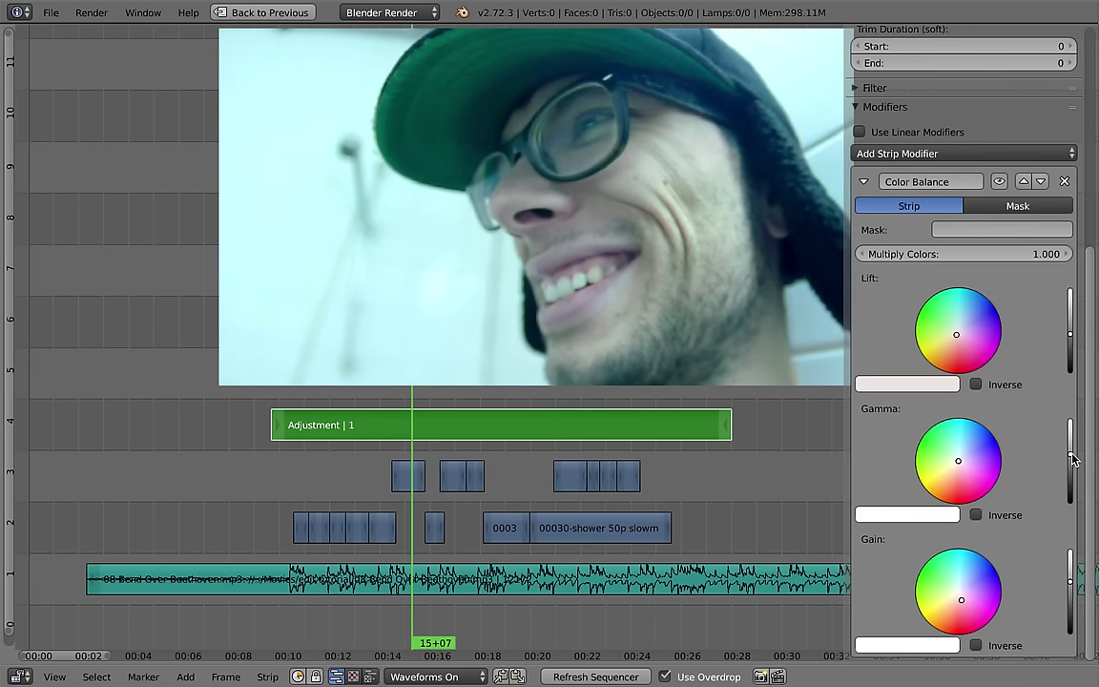
{"action": "left_click_drag", "start_coordinate": [1073, 463], "coordinate": [1073, 468]}
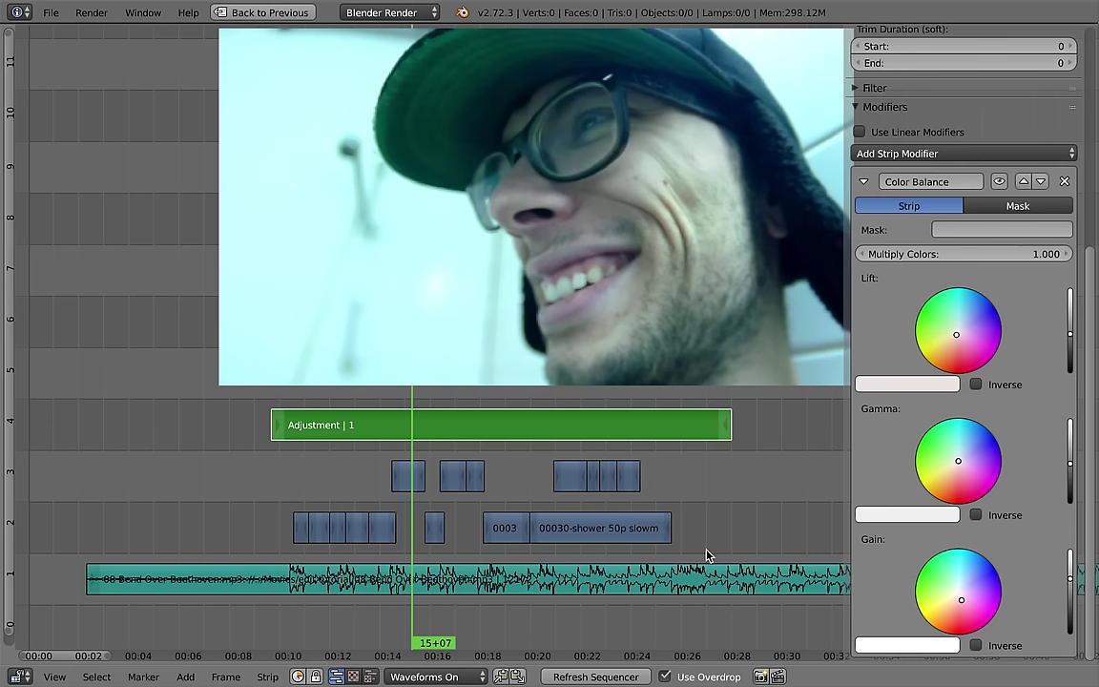
{"action": "left_click_drag", "start_coordinate": [363, 448], "coordinate": [327, 454]}
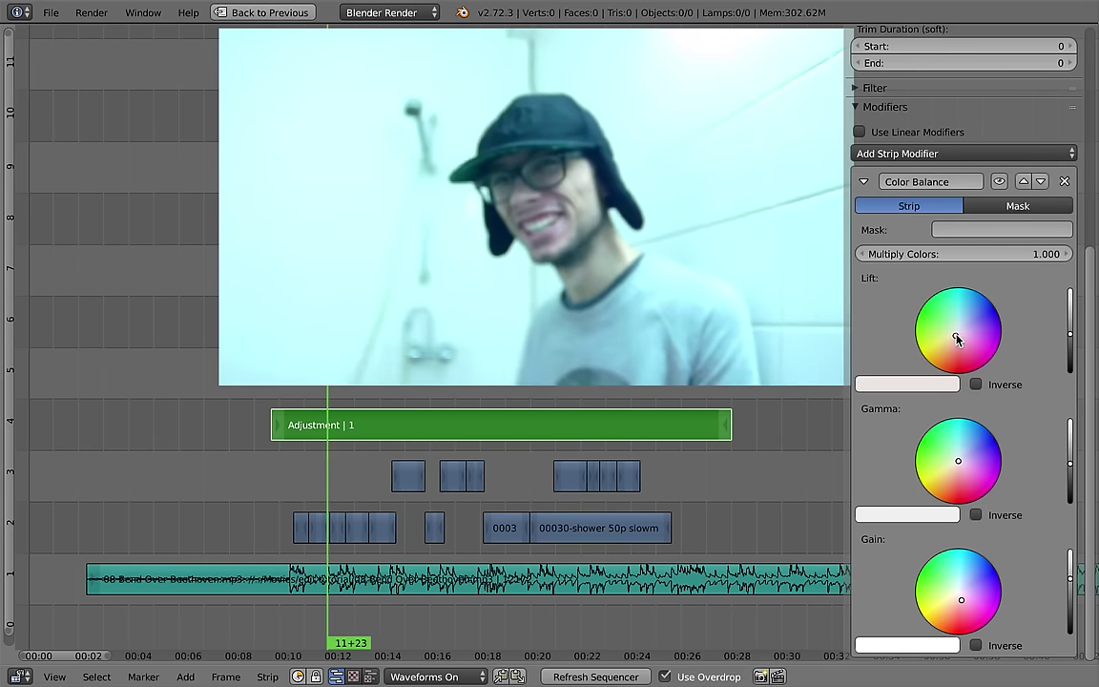
{"action": "left_click_drag", "start_coordinate": [958, 338], "coordinate": [960, 344]}
{"action": "left_click_drag", "start_coordinate": [962, 601], "coordinate": [962, 608]}
{"action": "left_click_drag", "start_coordinate": [314, 476], "coordinate": [297, 479]}
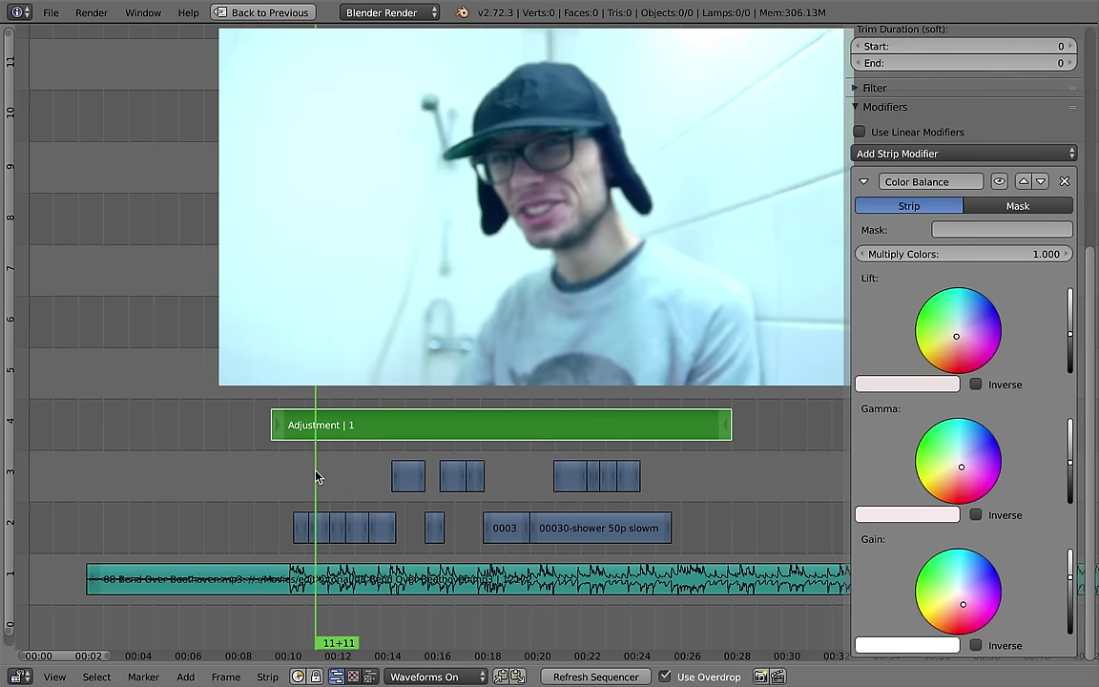
{"action": "left_click_drag", "start_coordinate": [964, 604], "coordinate": [957, 602]}
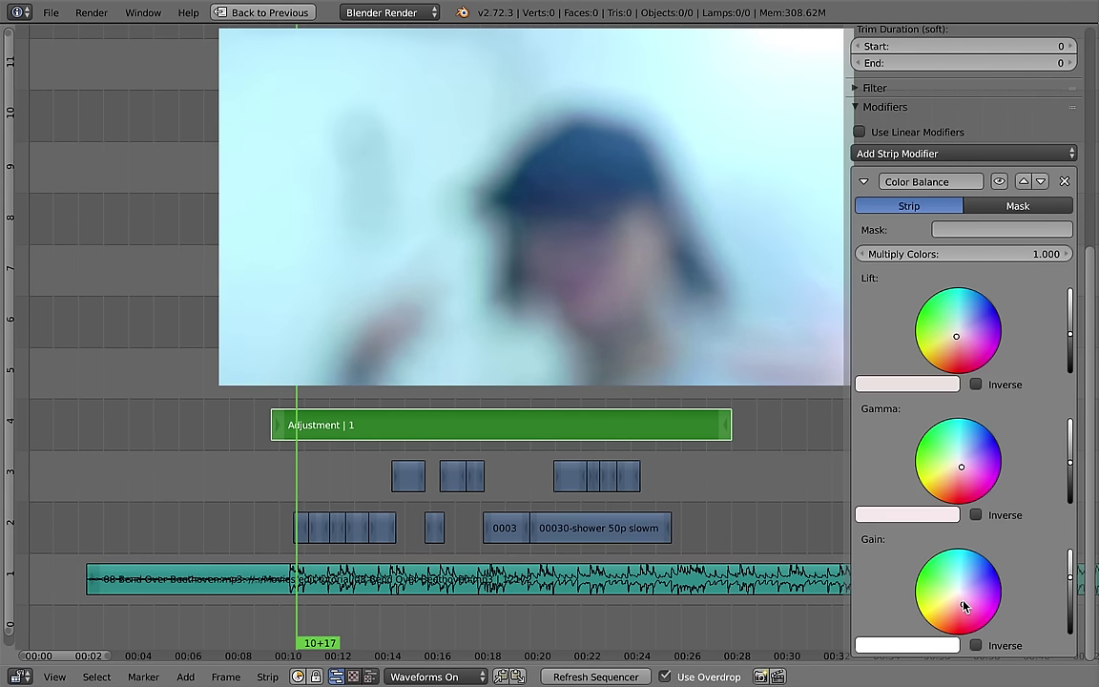
Step: Play back the whole edit with the properties panel hidden to review the grade
{"action": "key", "text": "alt+a"}
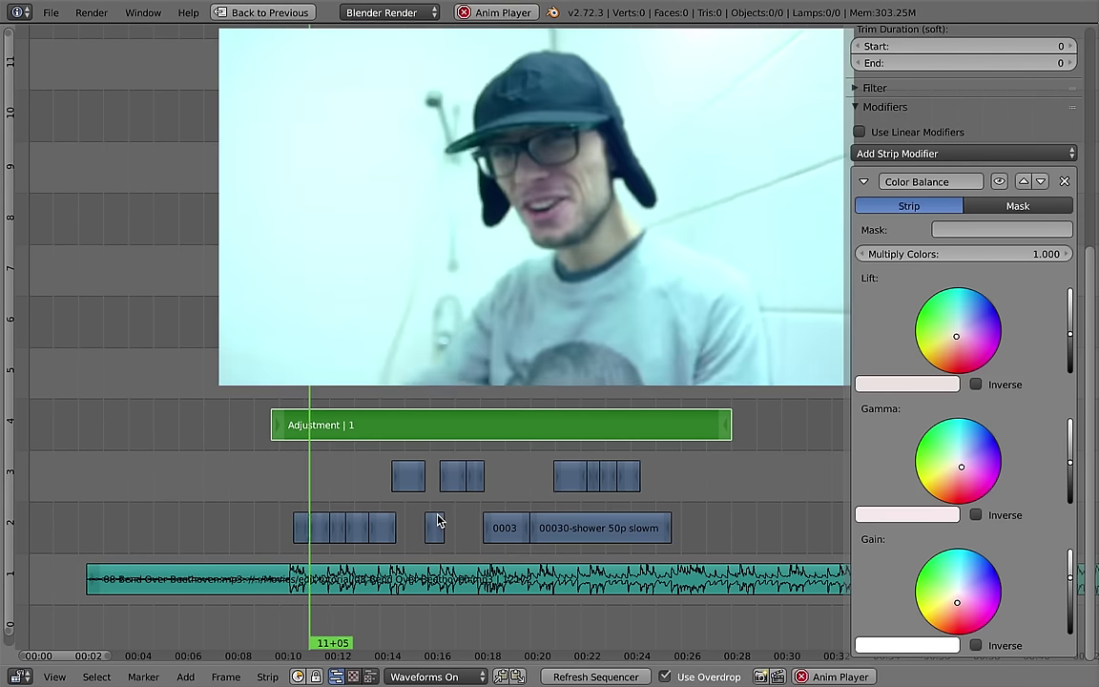
{"action": "key", "text": "n"}
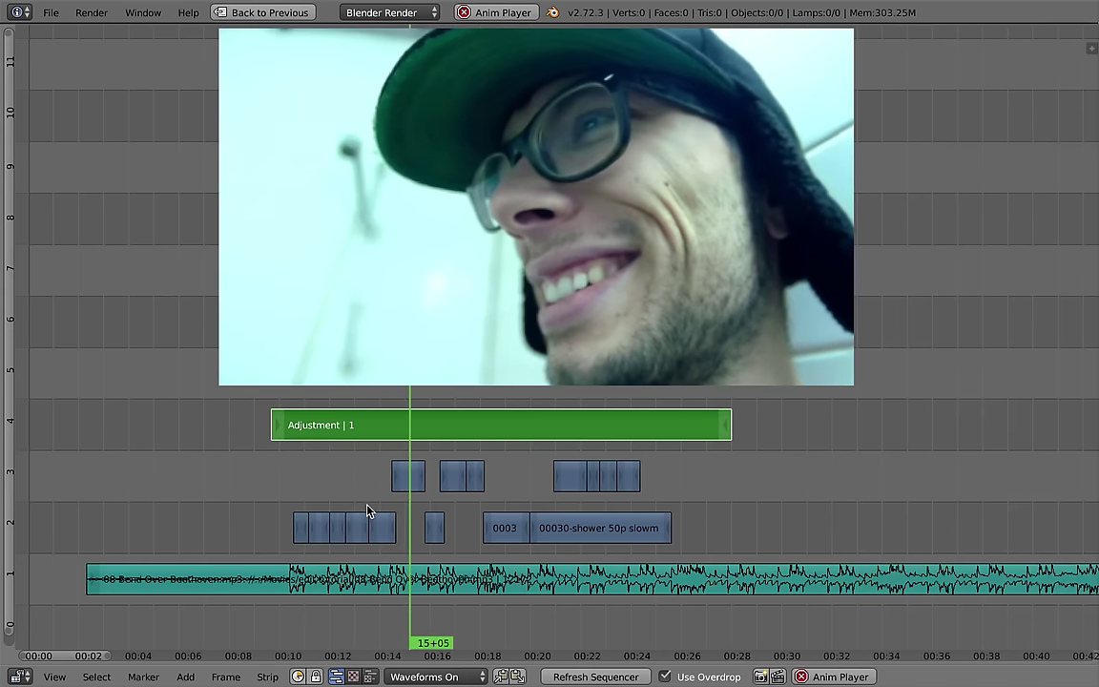
{"action": "scroll", "coordinate": [506, 518], "scroll_direction": "down", "scroll_amount": 2}
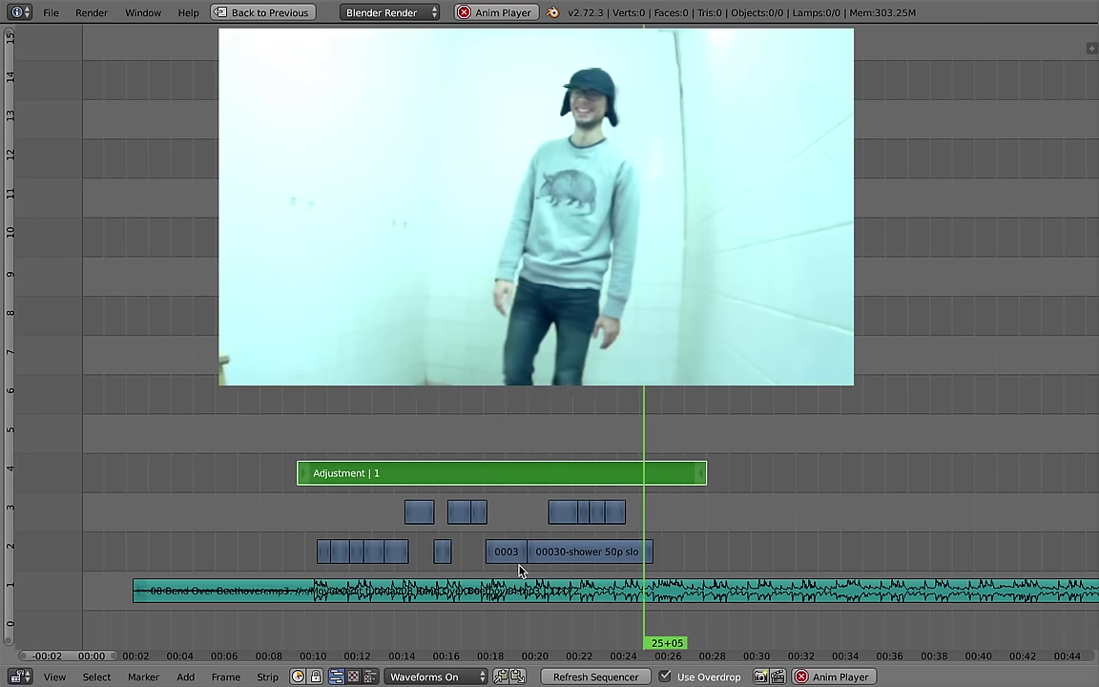
{"action": "key", "text": "alt+a"}
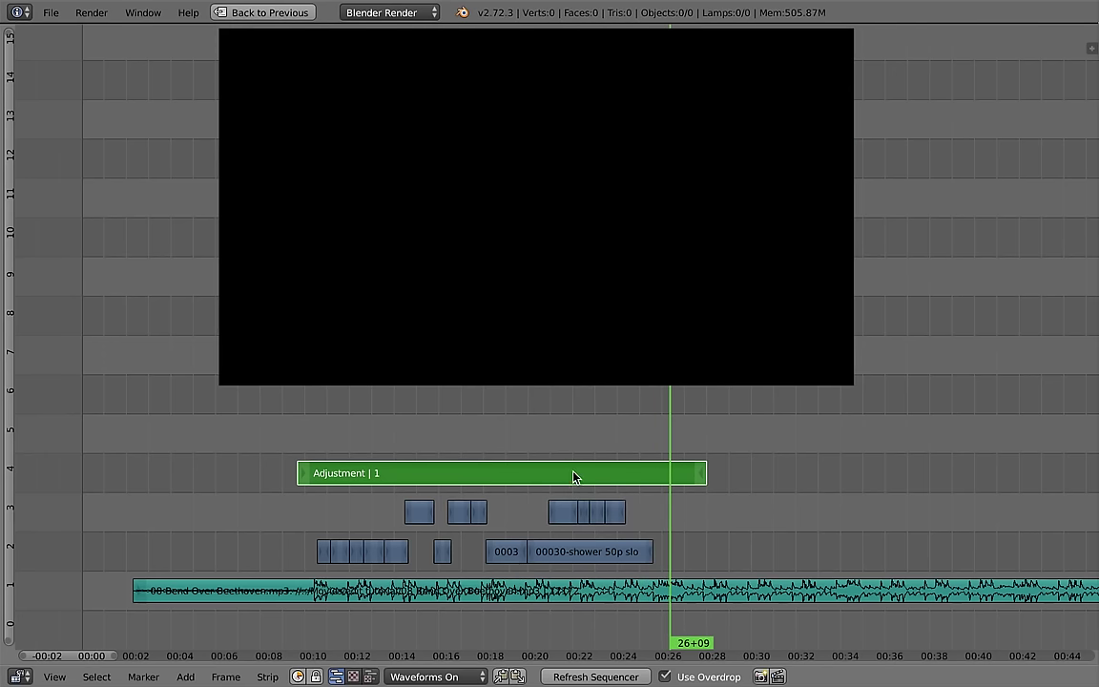
Step: Switch to the edit scene, add the Sync_itv scene strip at frame 1, and turn off Use Overdrop
{"action": "key", "text": "super+Tab"}
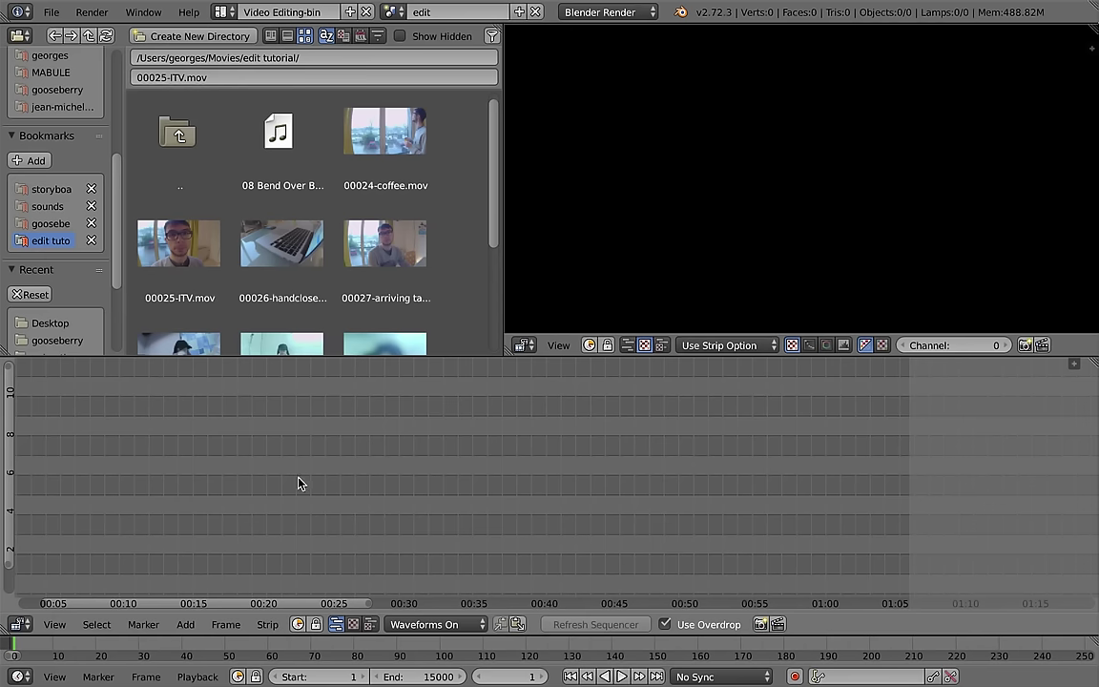
{"action": "key", "text": "Home"}
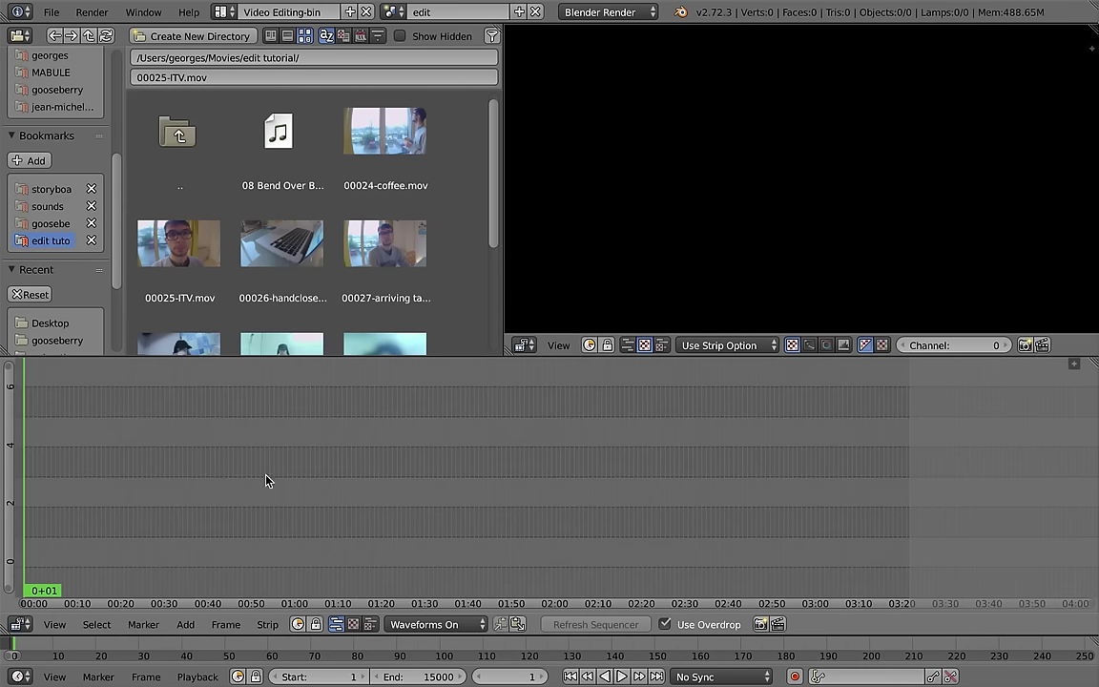
{"action": "scroll", "coordinate": [267, 481], "scroll_direction": "left", "scroll_amount": 5}
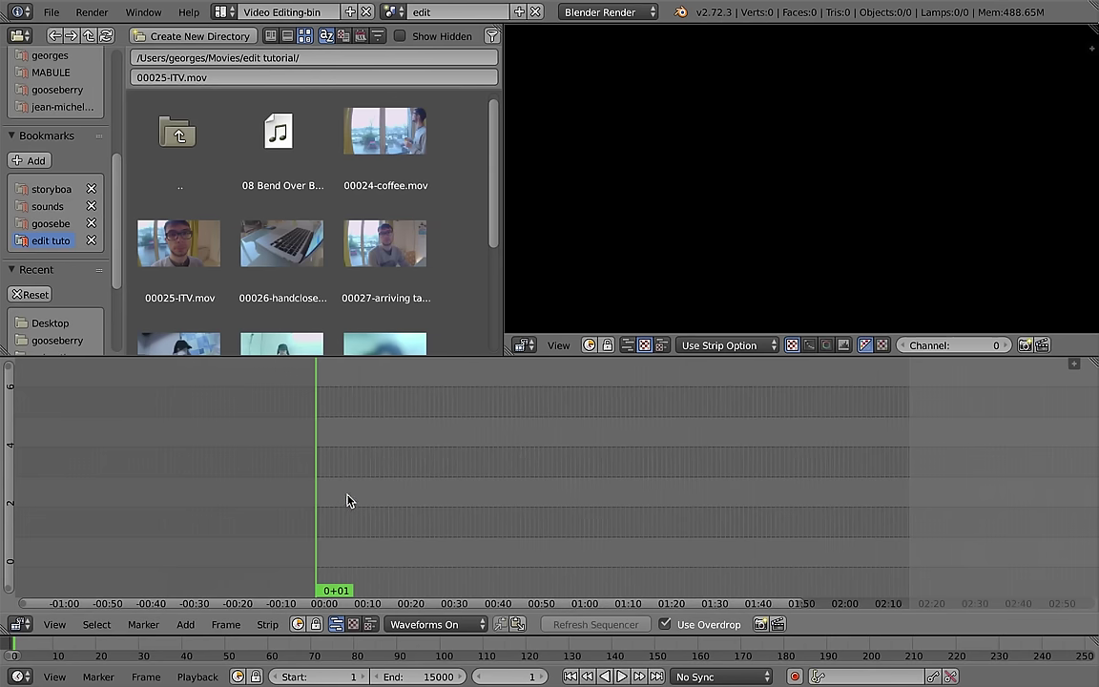
{"action": "key", "text": "shift+a"}
{"action": "mouse_move", "coordinate": [347, 498]}
{"action": "mouse_move", "coordinate": [296, 395]}
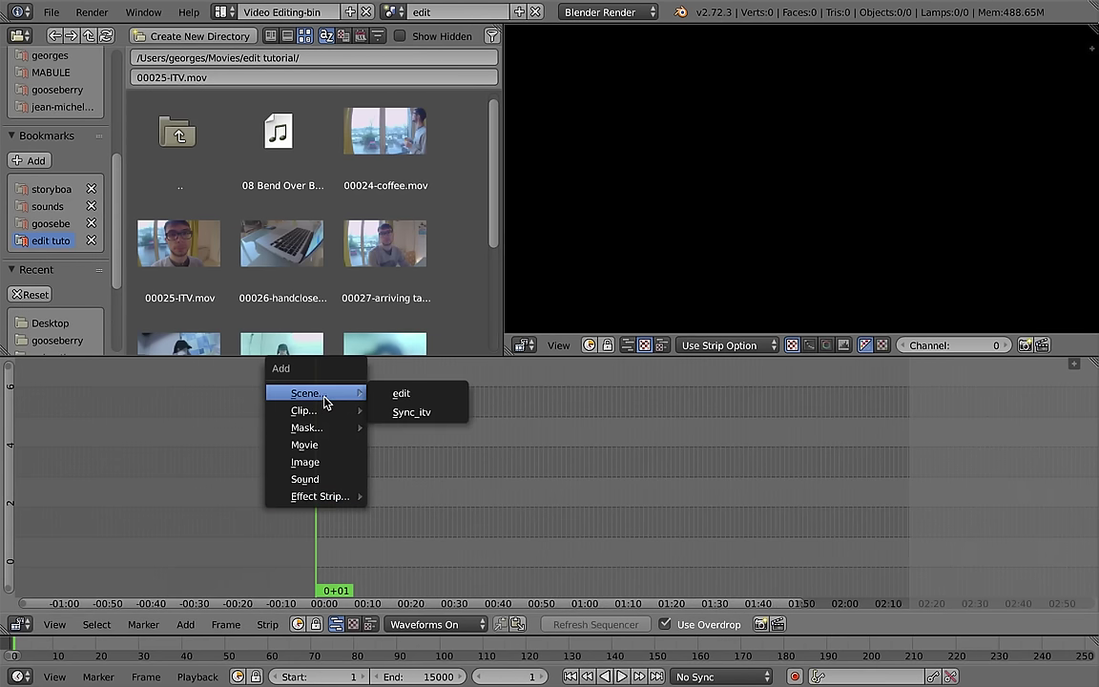
{"action": "left_click", "coordinate": [441, 416]}
{"action": "left_click", "coordinate": [665, 624]}
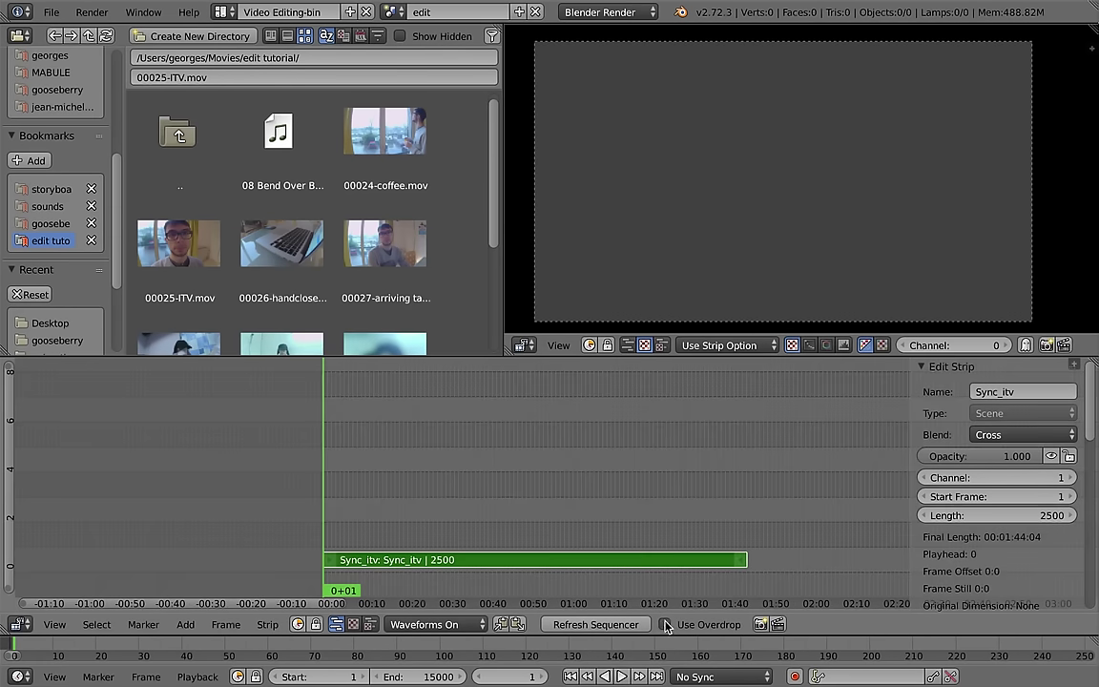
{"action": "scroll", "coordinate": [521, 497], "scroll_direction": "left", "scroll_amount": 3}
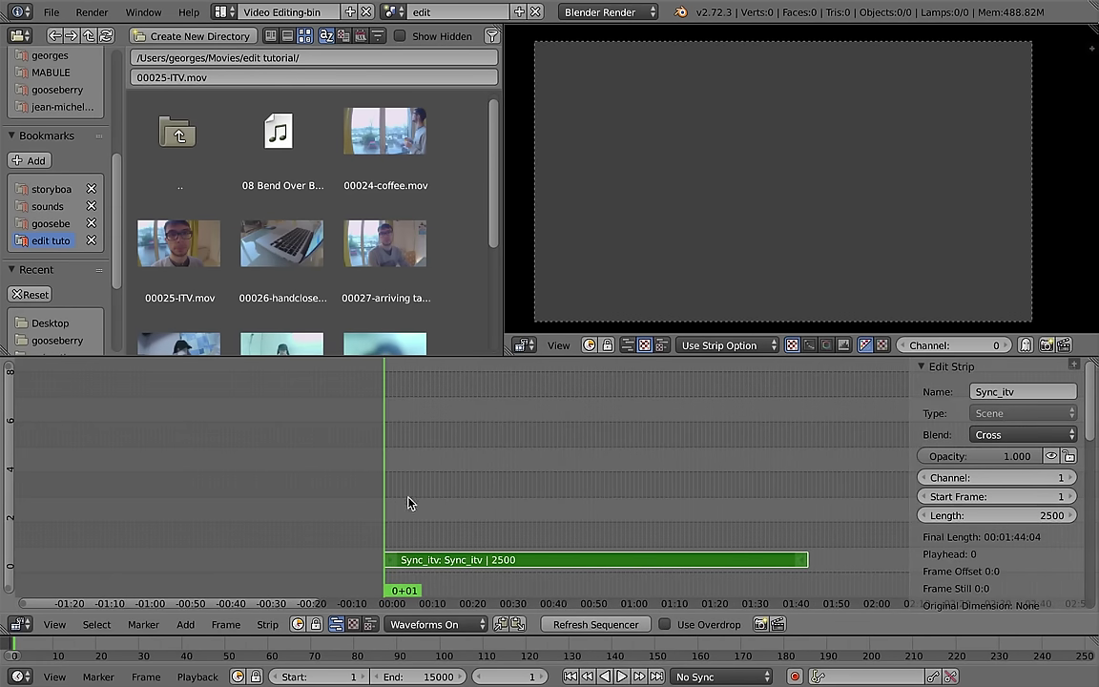